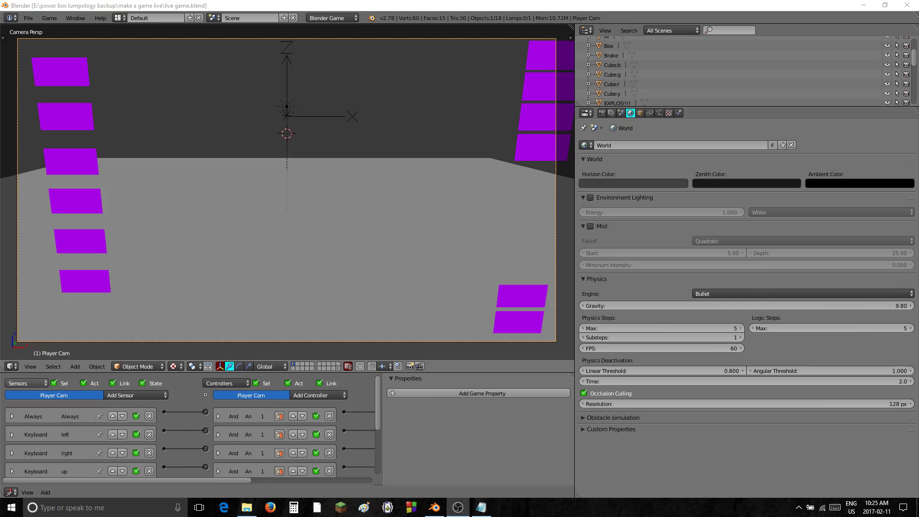
click(863, 6)
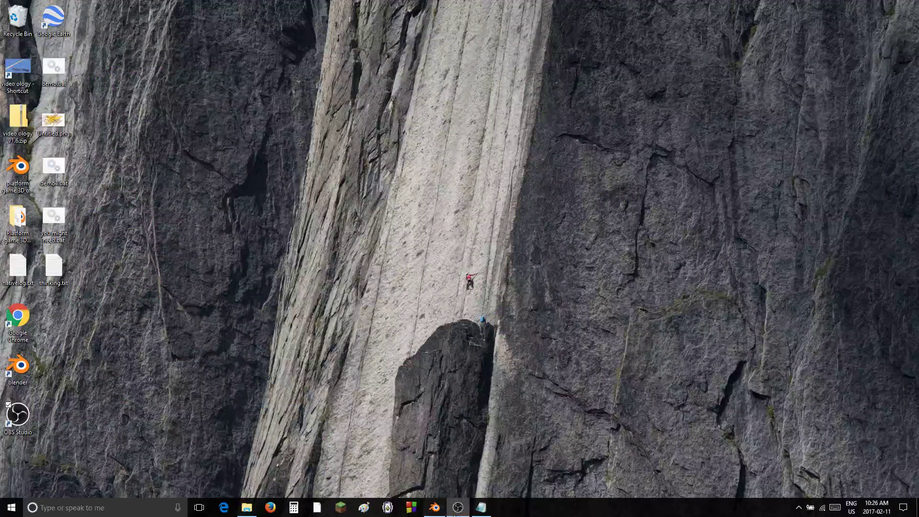
click(436, 509)
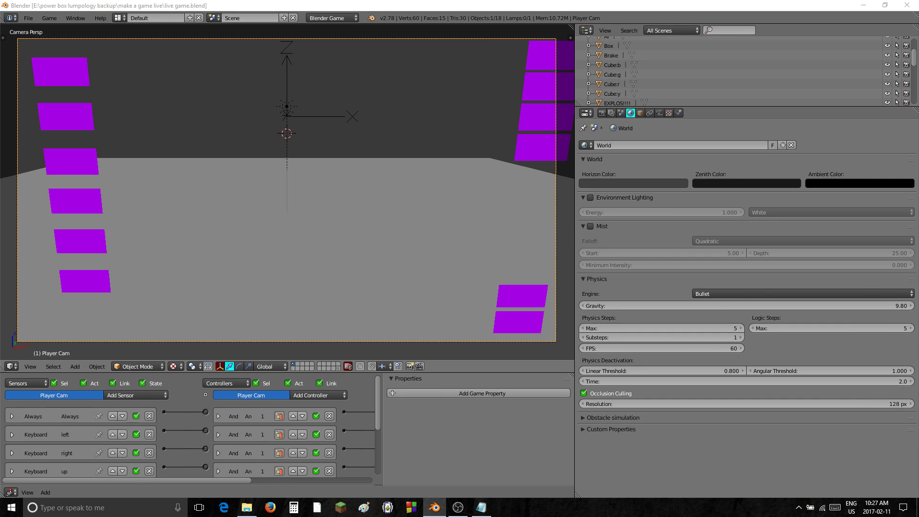
click(270, 508)
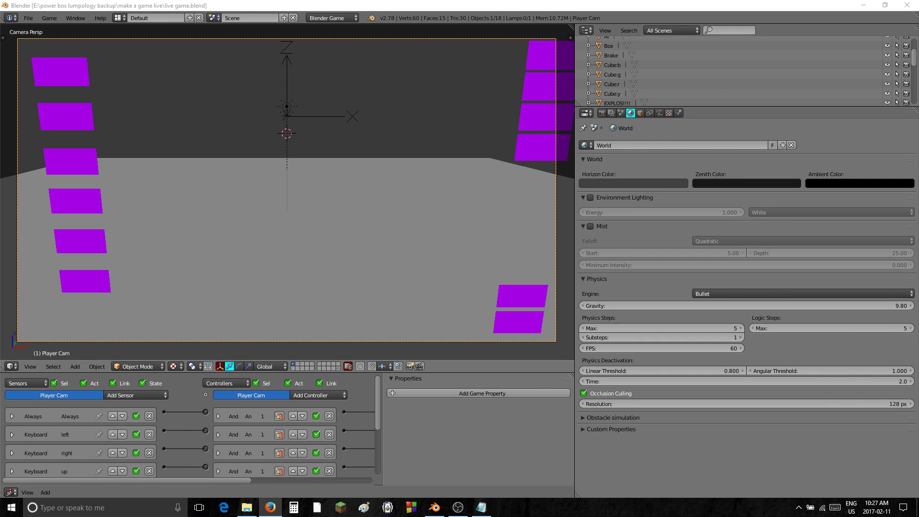
key(alt+Tab)
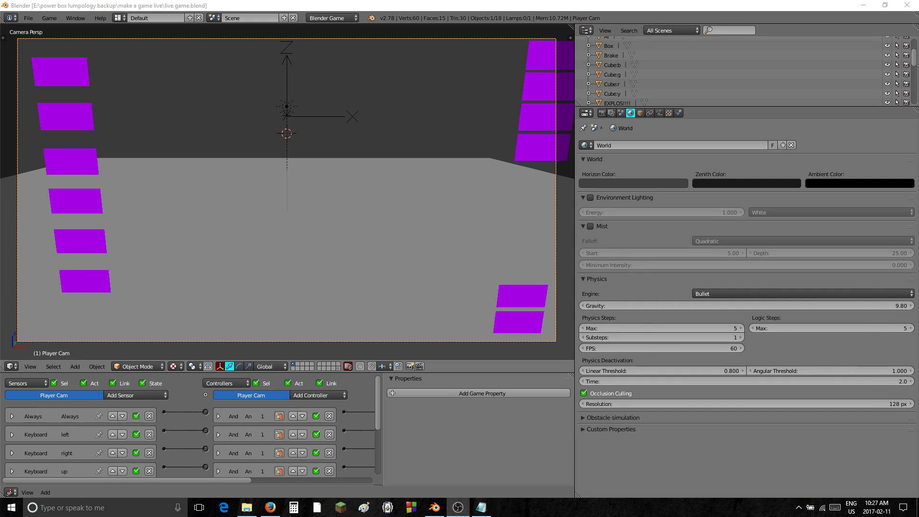
key(alt+Tab)
- Inspect the layer holding the game's source objects, returning to the first layer's view through the player camera
click(338, 369)
middle_drag(326, 335, 280, 330)
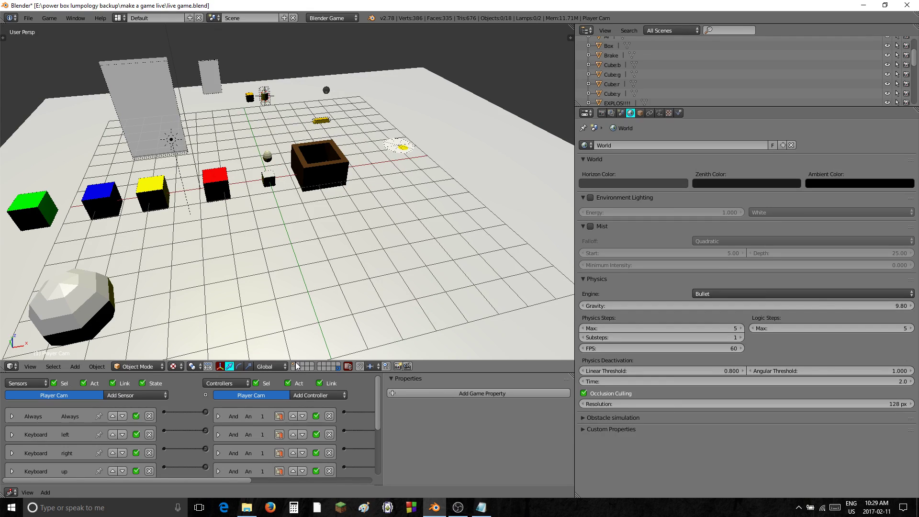
click(297, 365)
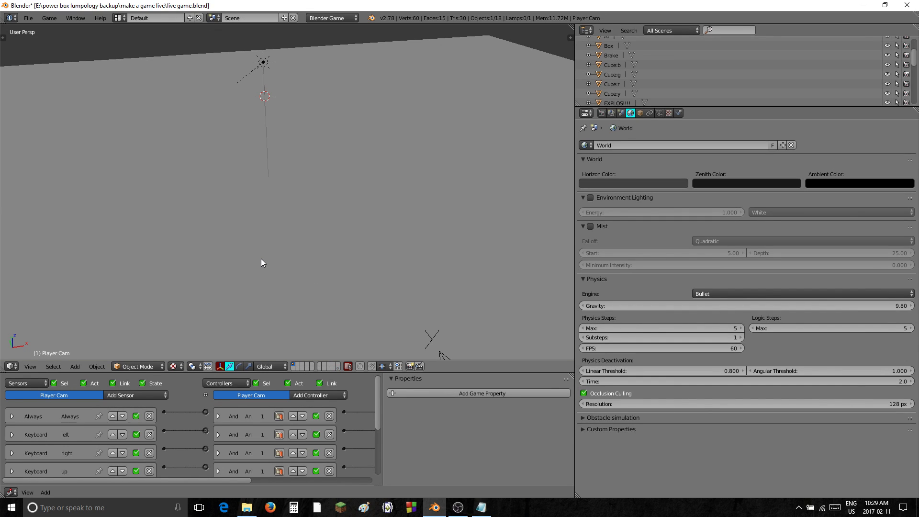
key(KP_0)
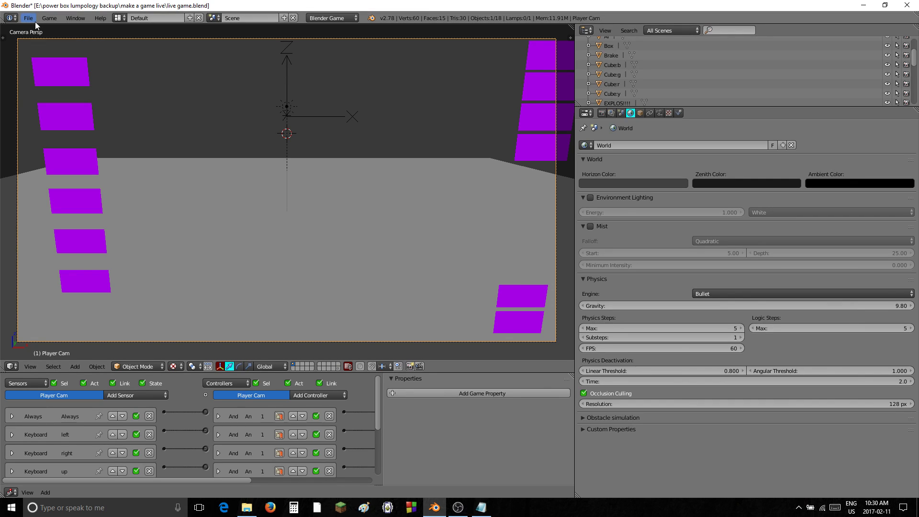
- Run the game, turn the player camera and test the third and fourth purple buttons of the six-button column
key(p)
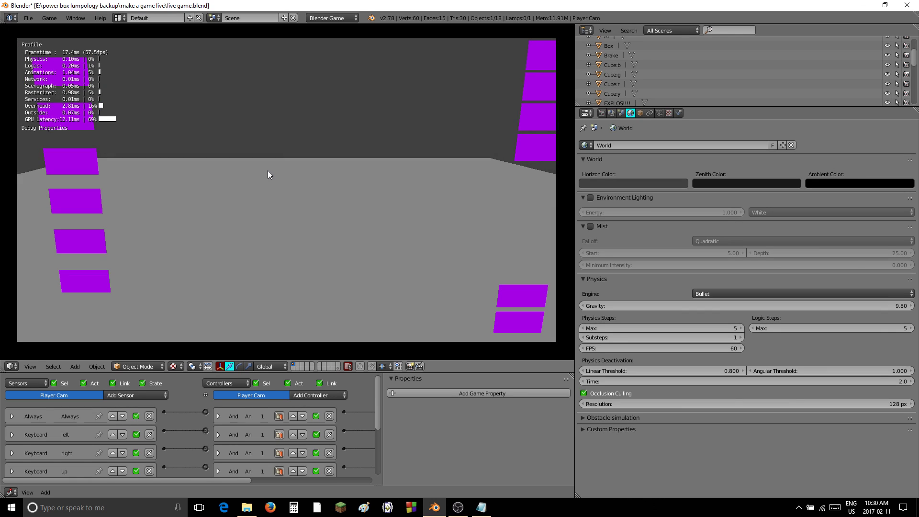
key(Left)
key(Left)
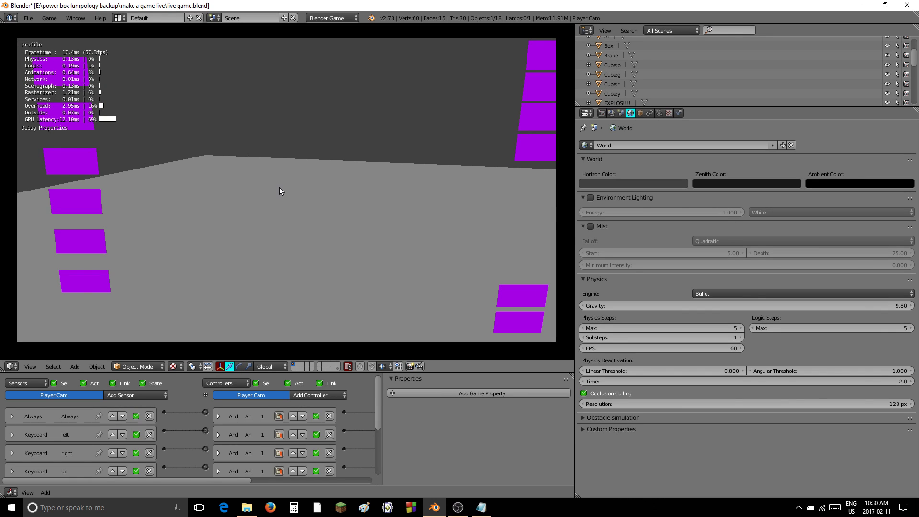
key(Right)
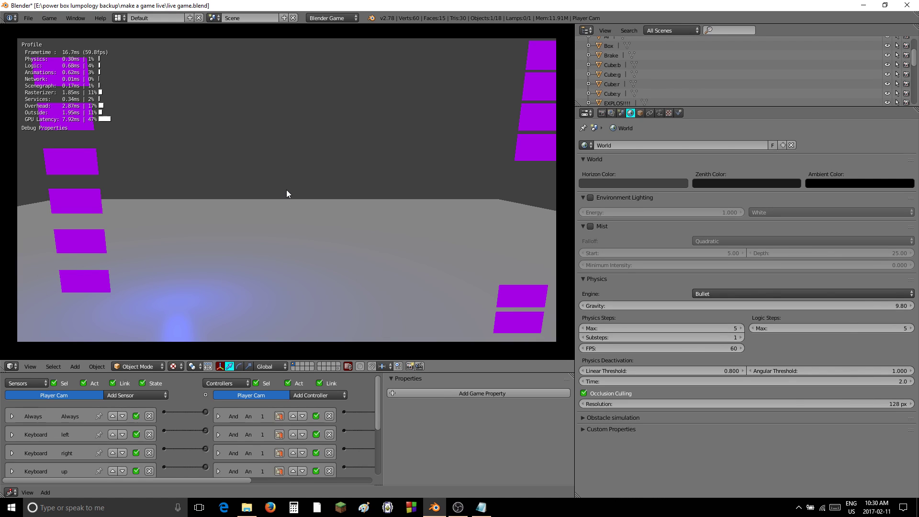
click(64, 153)
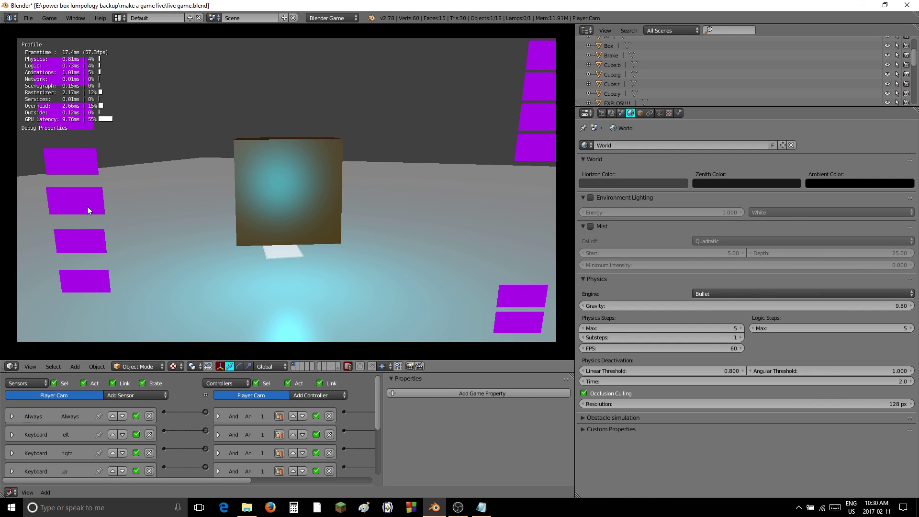
click(87, 209)
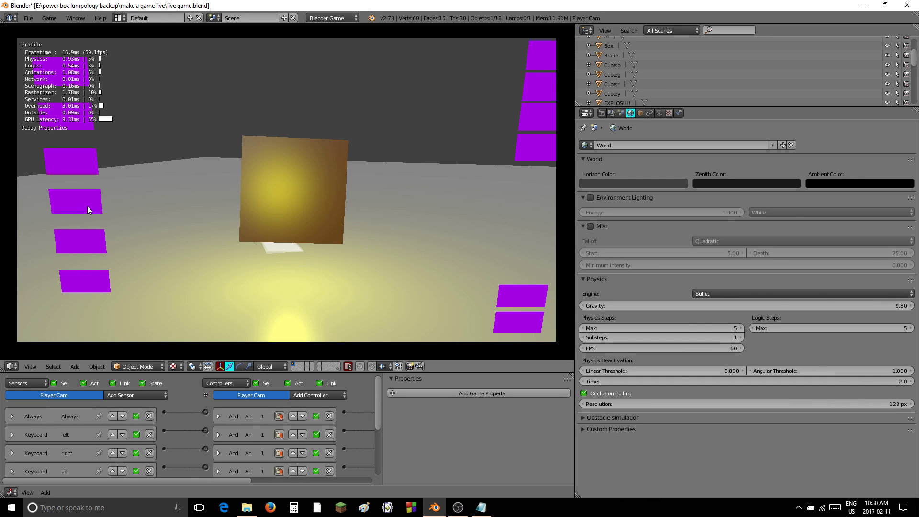
click(88, 206)
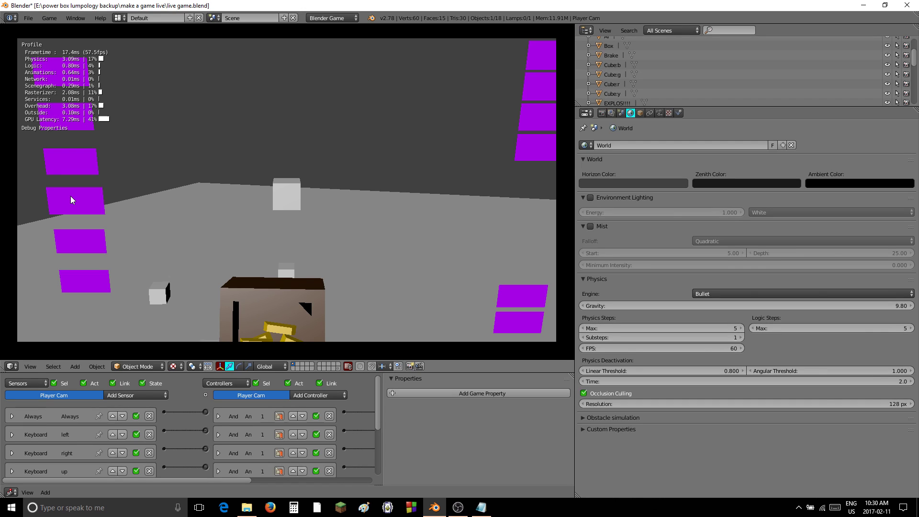
click(71, 209)
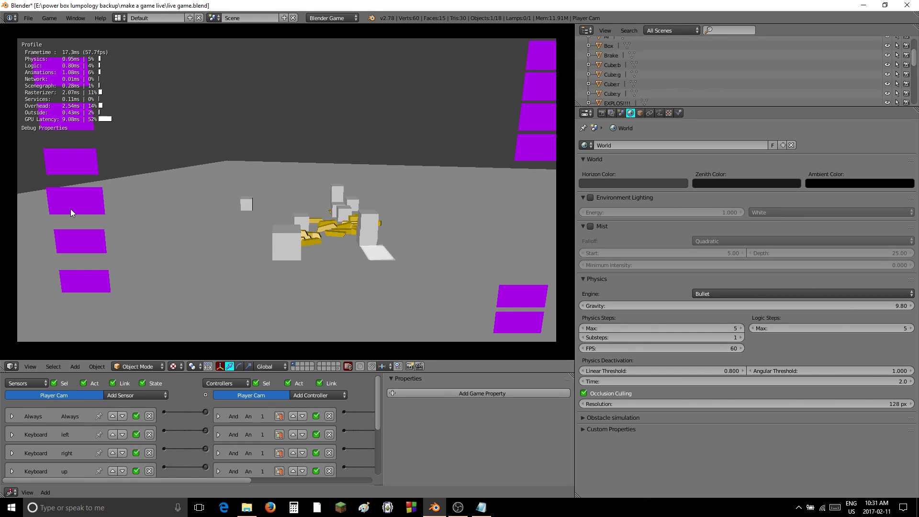
- Test the fifth and fourth buttons of the six-button column and the upper button of the two-button group, ending the game run
key(Left)
click(88, 234)
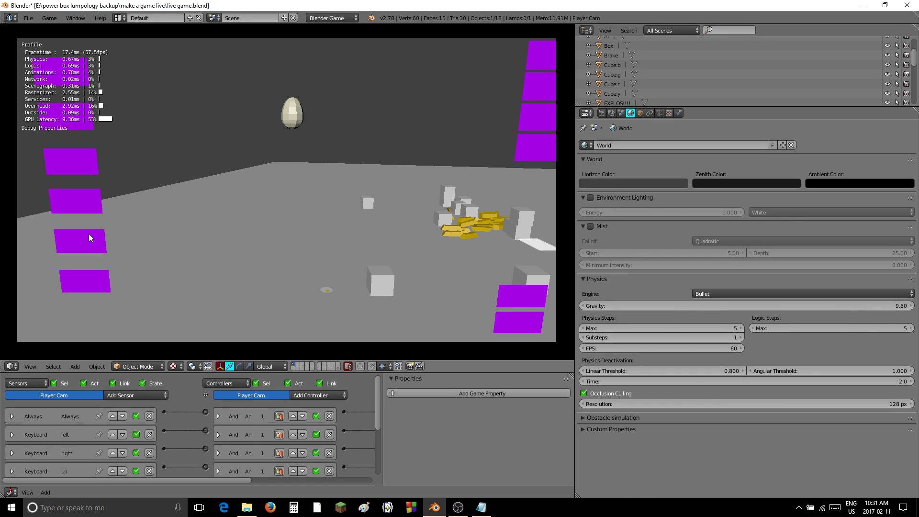
click(91, 206)
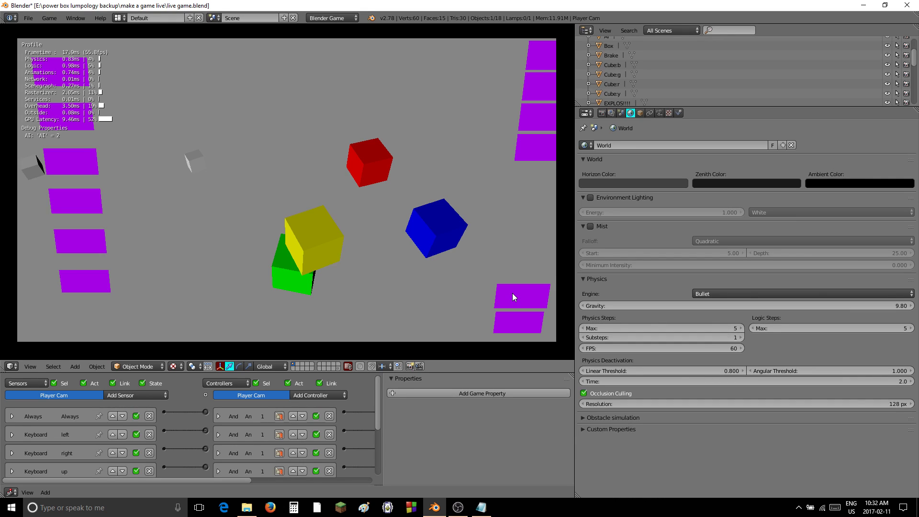
click(512, 293)
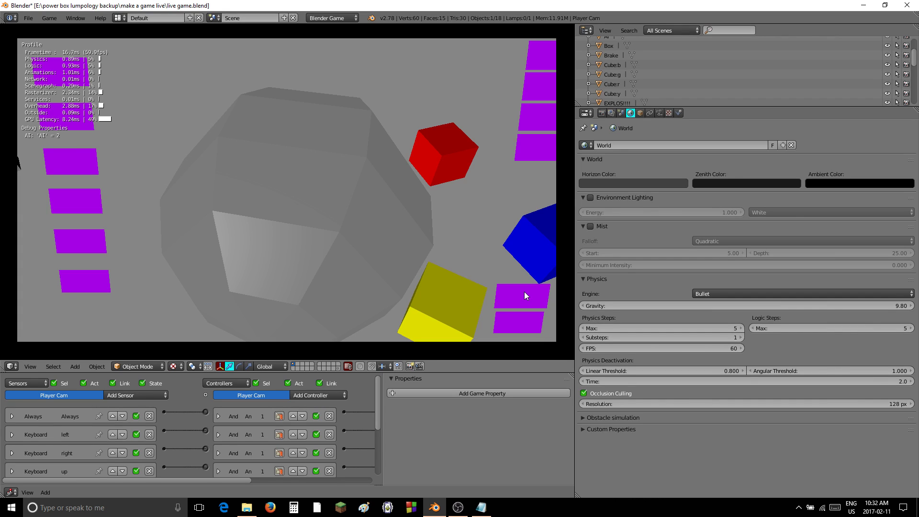
key(Escape)
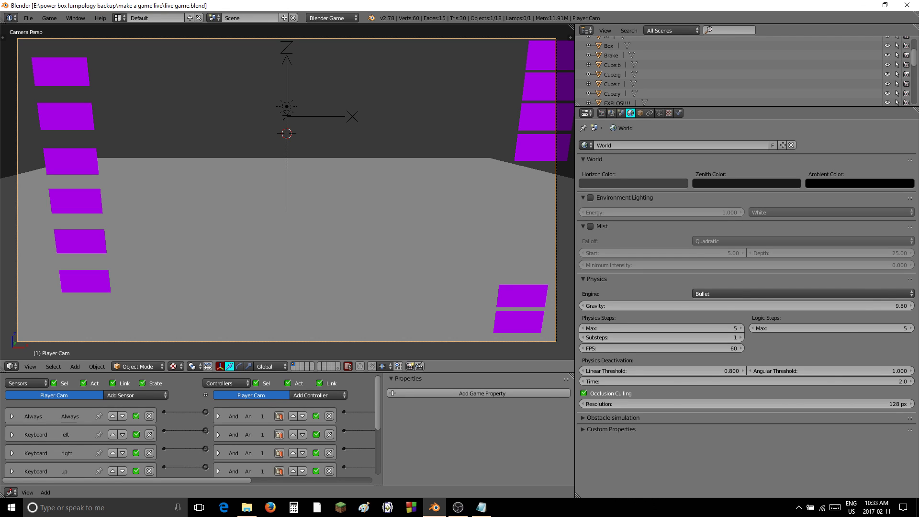
key(alt+Tab)
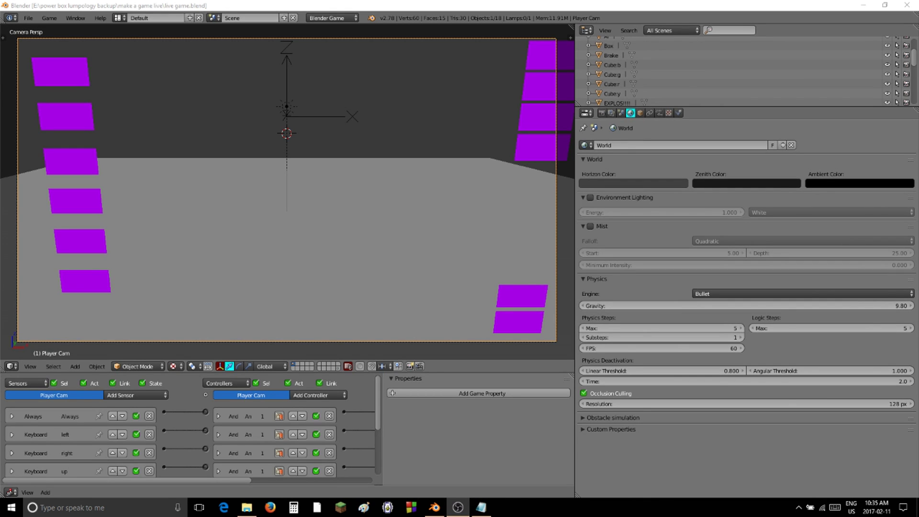
click(271, 509)
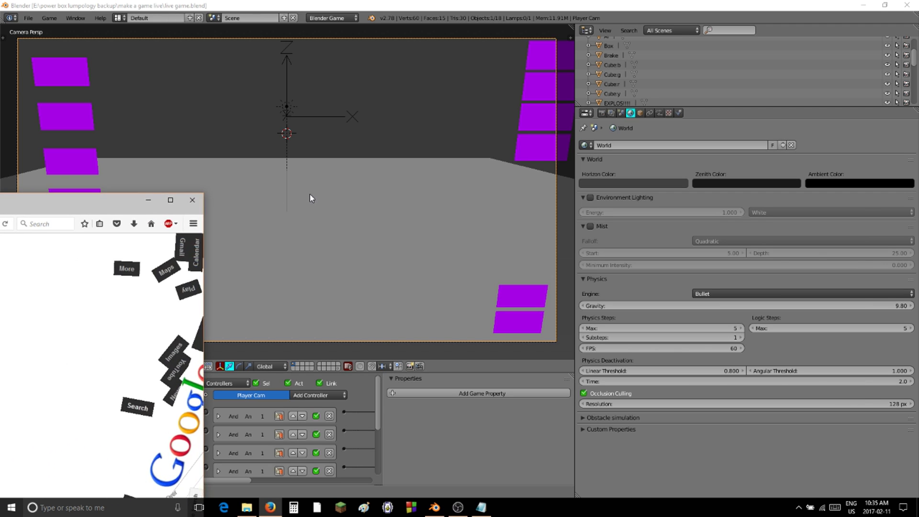
drag(91, 200, 395, 113)
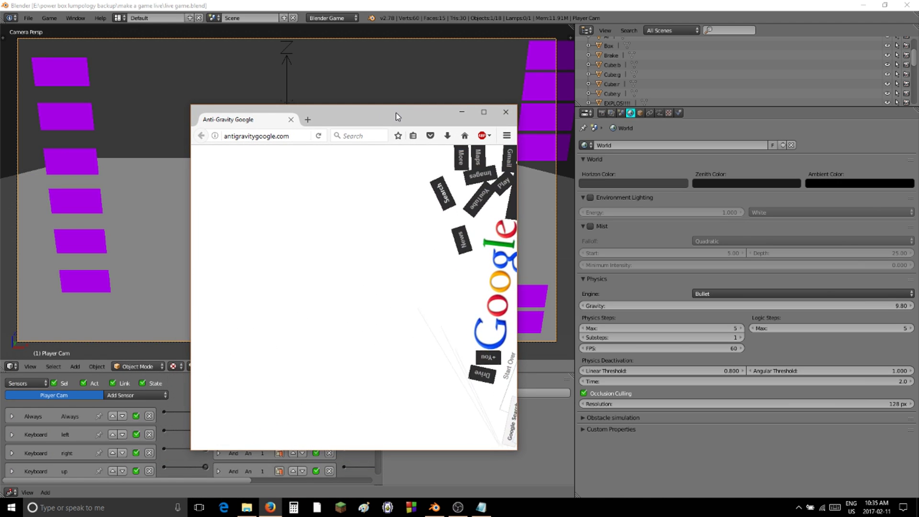
click(274, 137)
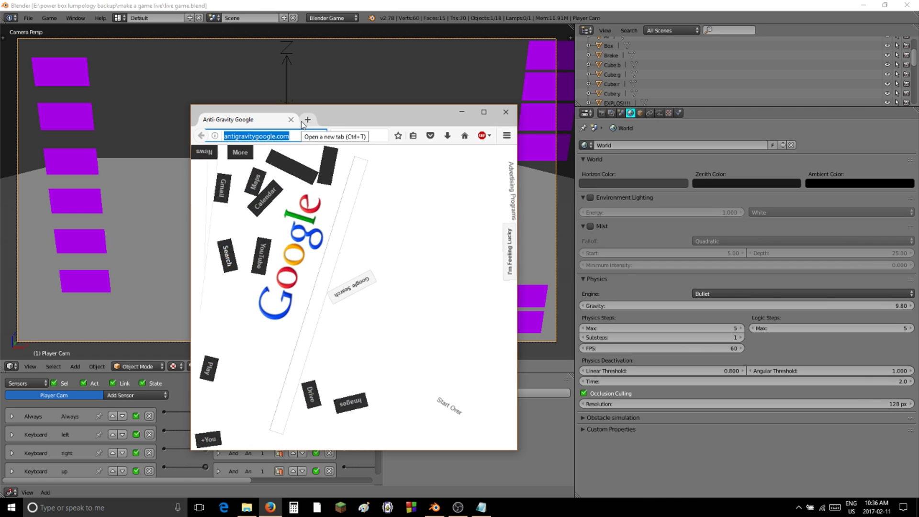
key(BackSpace)
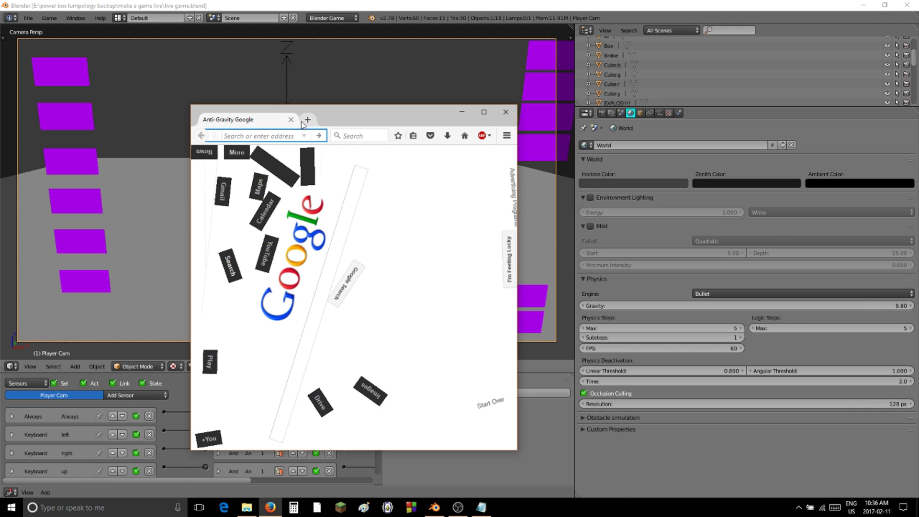
click(505, 113)
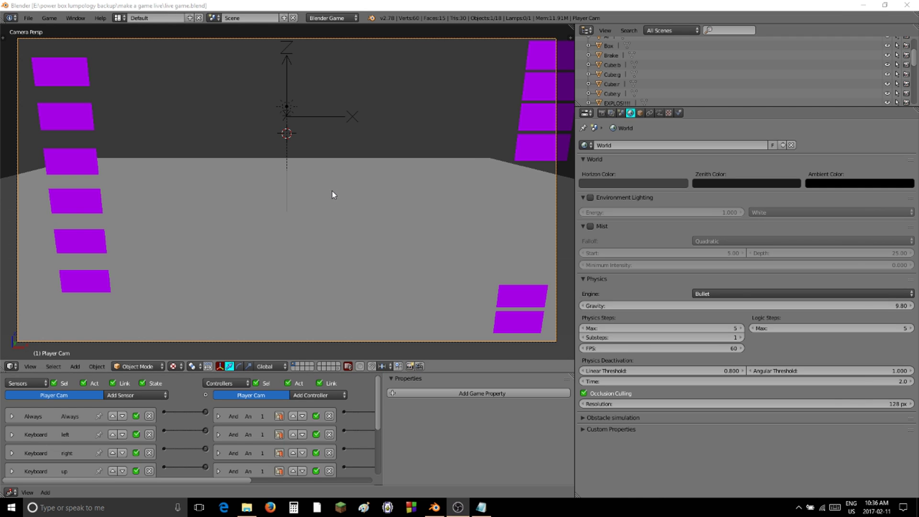
- Run the game again, steer the player camera and trigger the fifth button of the six-button column repeatedly
key(p)
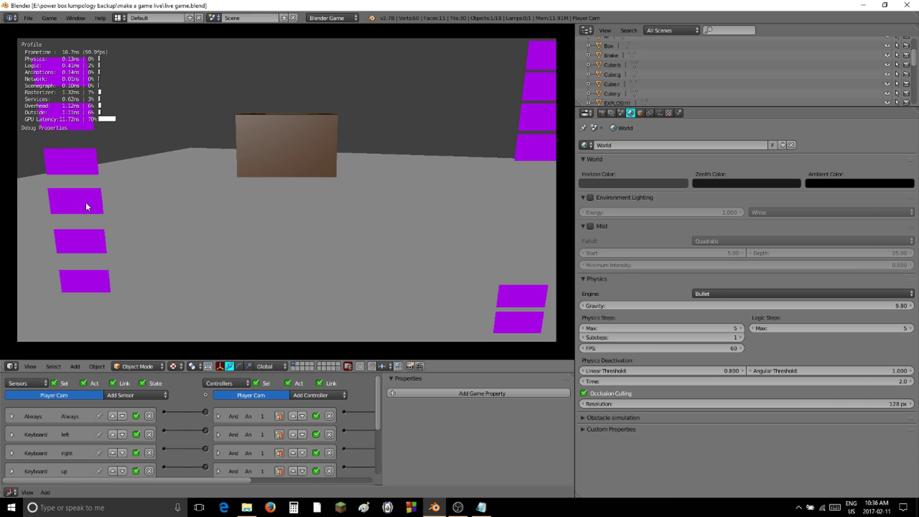
key(Down)
key(Right)
click(91, 237)
key(Left)
click(91, 239)
click(91, 240)
click(91, 240)
- Test the lower three buttons of the four-button column and both buttons of the two-button group in the running game
click(538, 87)
click(535, 113)
click(533, 112)
key(Left)
click(539, 147)
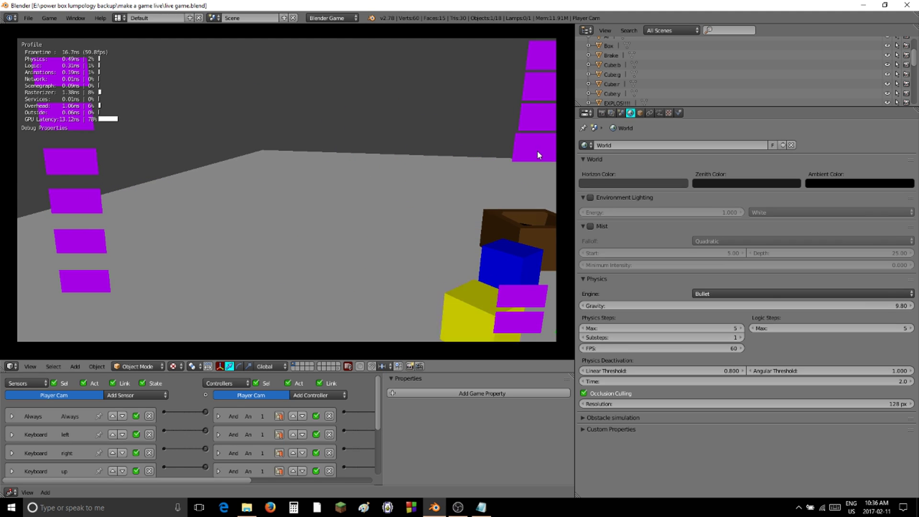
click(521, 303)
click(519, 322)
- Fly the player camera around the box and the spawned objects to examine them, and end the game run
right_drag(455, 205, 286, 191)
key(Up)
key(Right)
right_drag(365, 190, 286, 190)
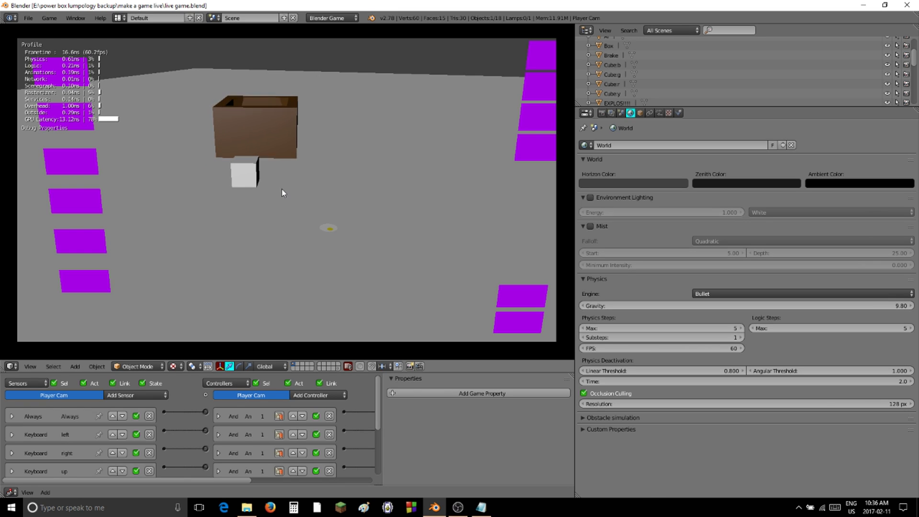
right_drag(271, 193, 288, 200)
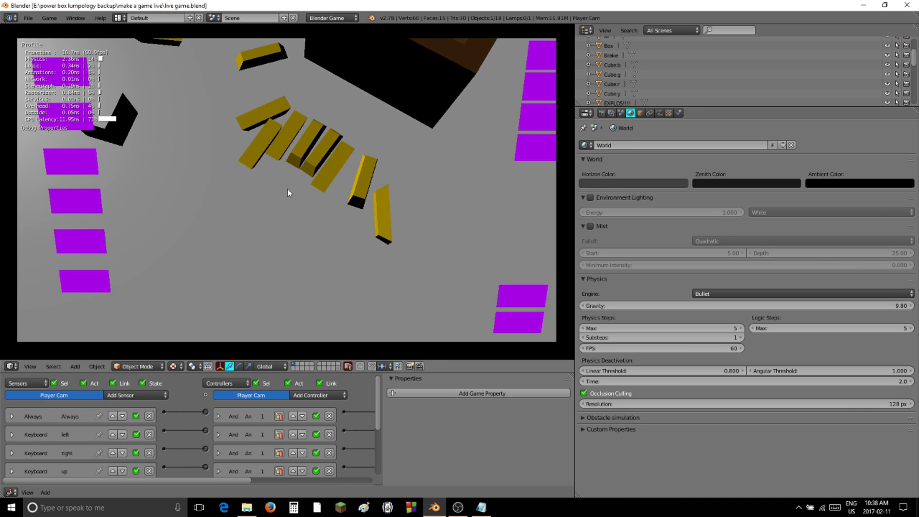
key(Right)
key(Up)
key(Down)
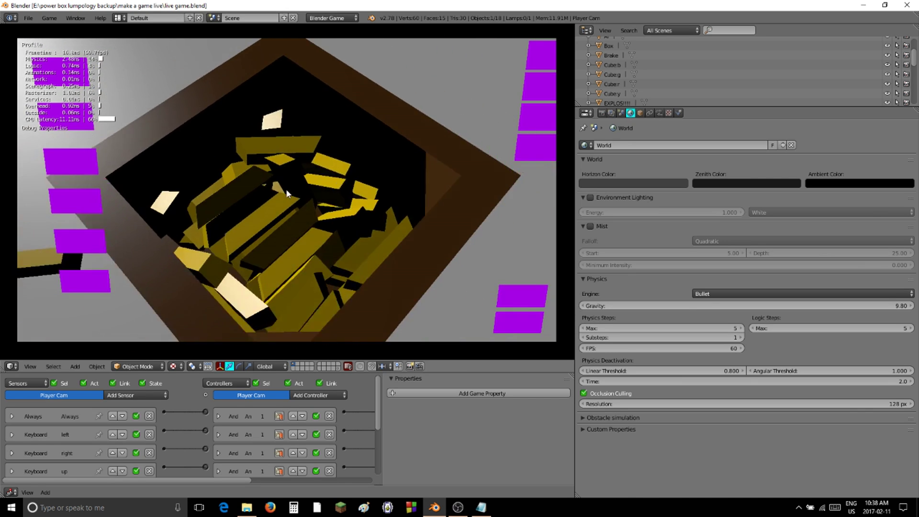
key(Down)
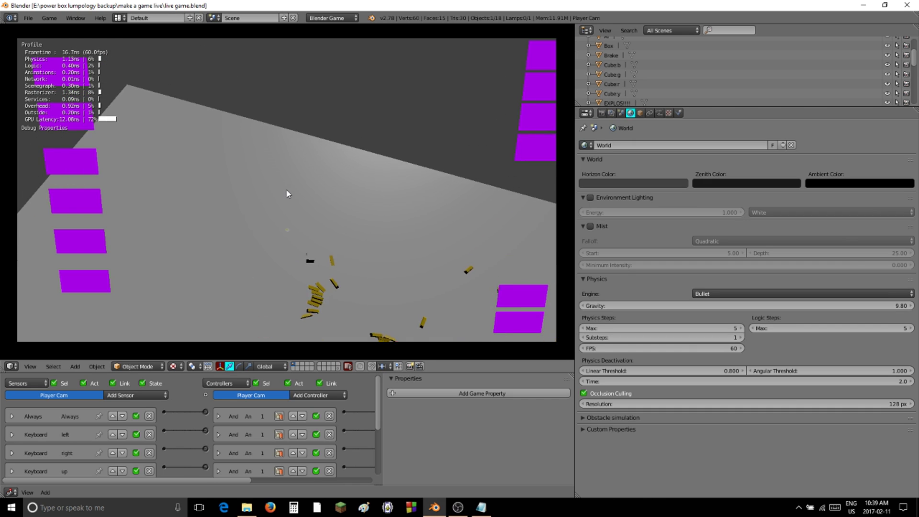
key(Escape)
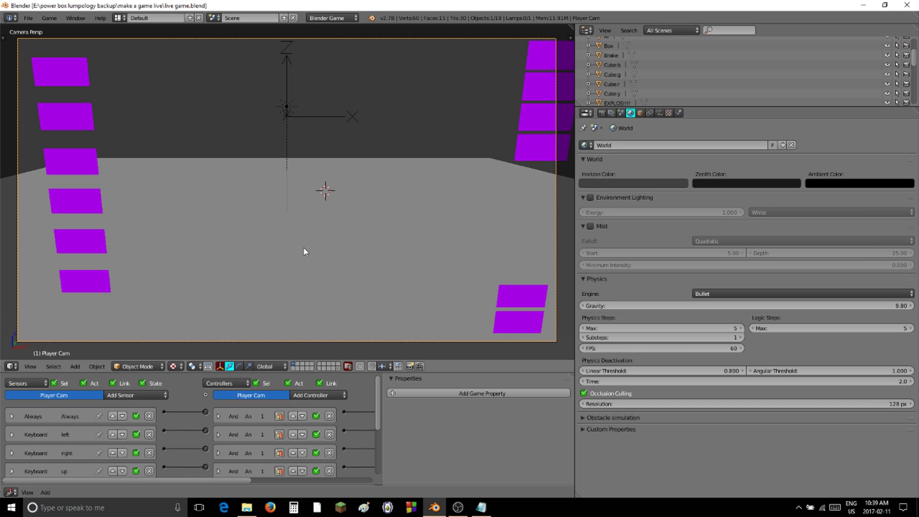
- Show the last layer with the spawnable objects and add a UV sphere on the floor beside the box
click(340, 369)
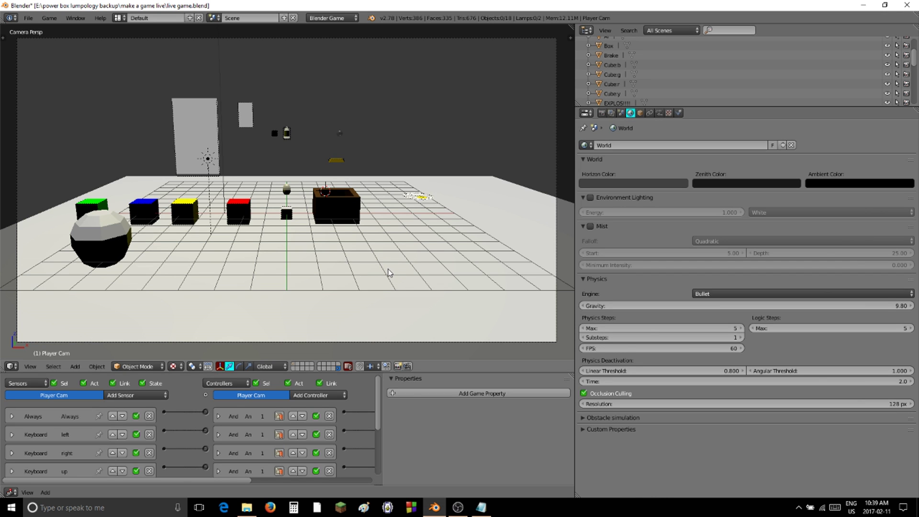
middle_drag(387, 245, 274, 211)
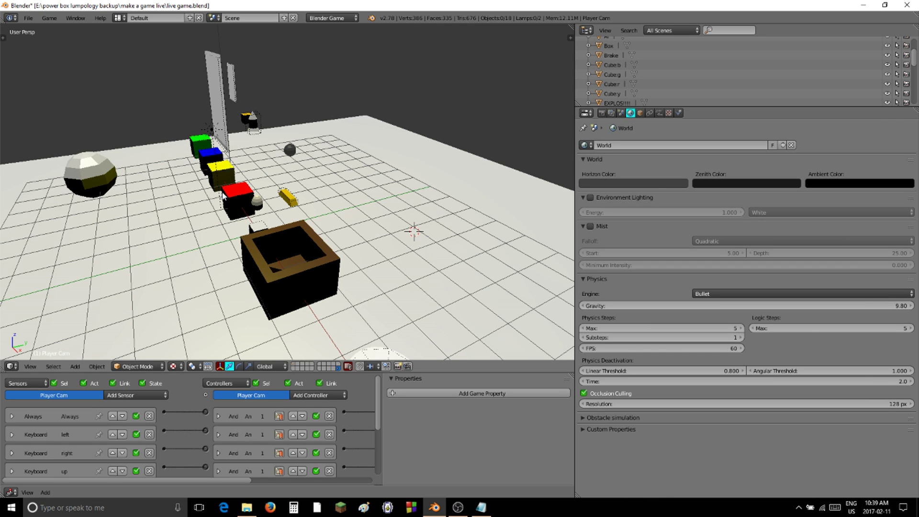
middle_drag(320, 121, 237, 137)
middle_drag(206, 200, 234, 199)
key(shift+a)
mouse_move(234, 199)
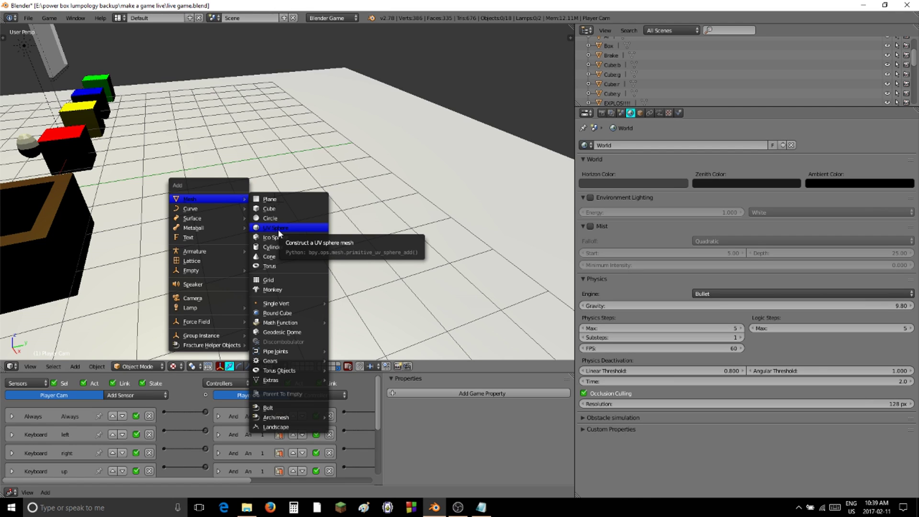
key(t)
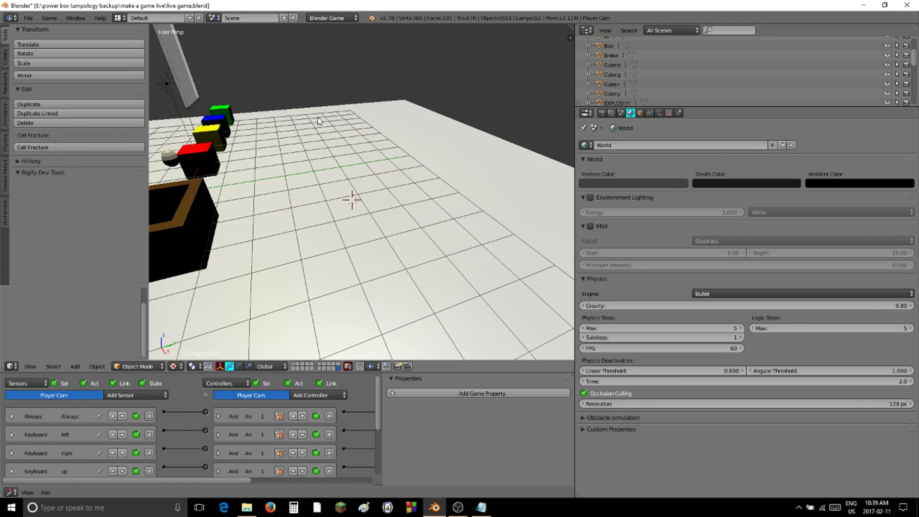
key(shift+a)
mouse_move(413, 173)
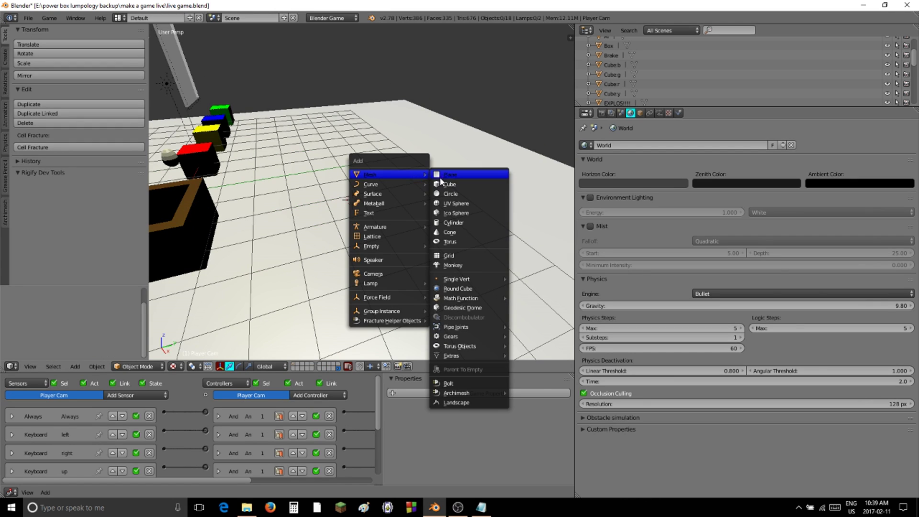
click(453, 201)
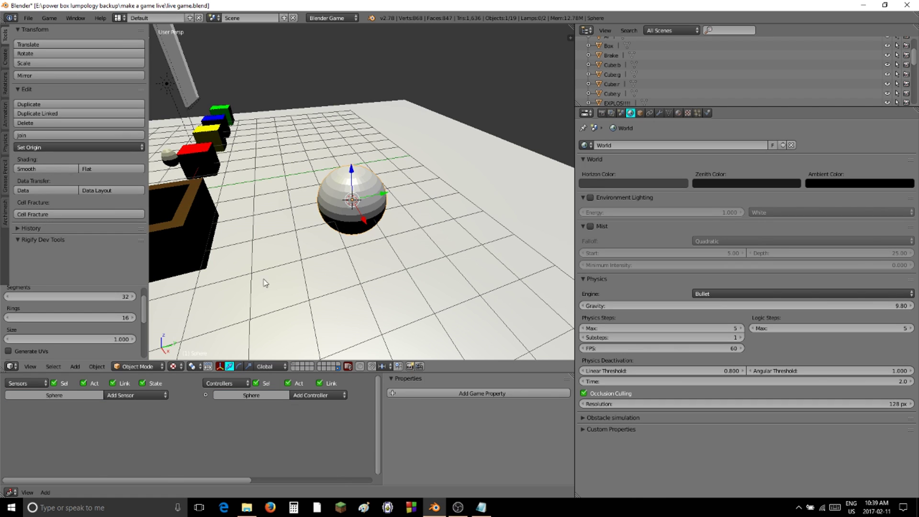
- Reduce the new UV sphere to 8 segments
middle_drag(40, 320, 44, 338)
click(6, 314)
click(7, 314)
click(7, 315)
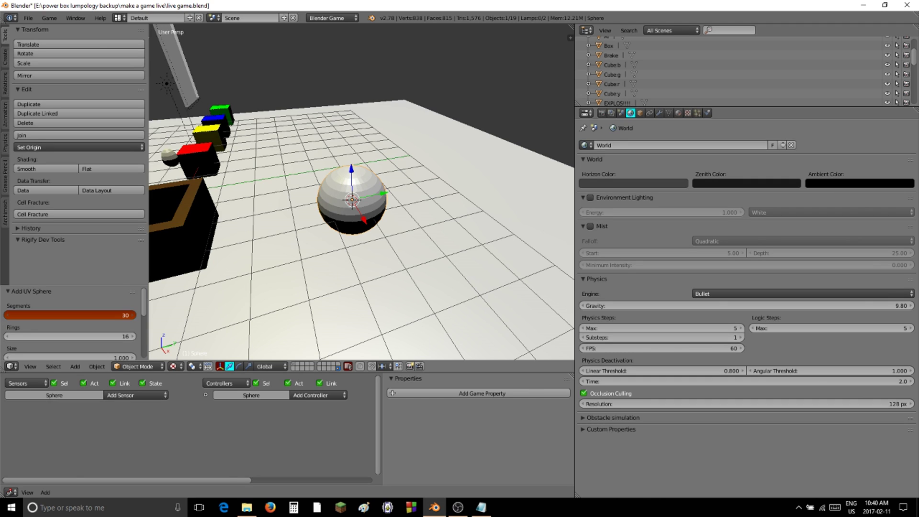
click(8, 316)
click(7, 316)
click(7, 316)
click(7, 316)
click(7, 316)
click(7, 316)
click(7, 316)
click(7, 316)
click(7, 316)
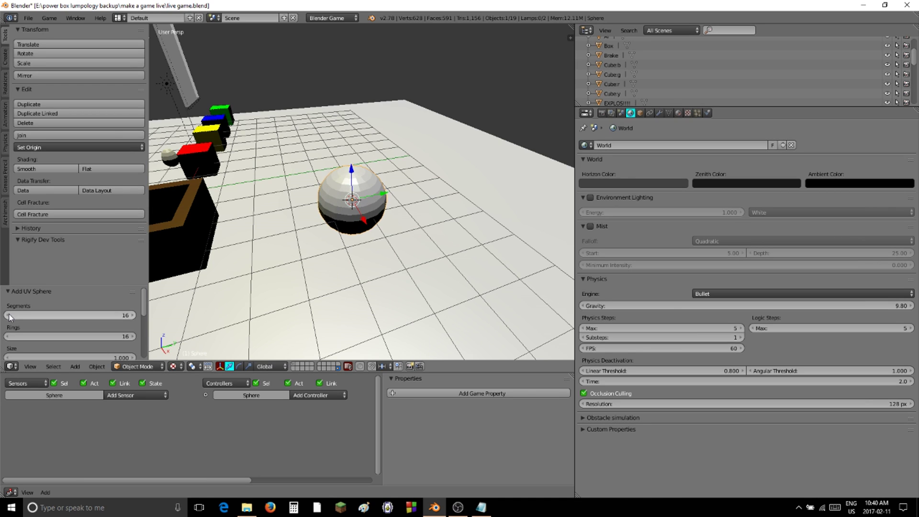
click(8, 316)
click(8, 316)
click(8, 316)
click(8, 316)
click(8, 316)
click(8, 316)
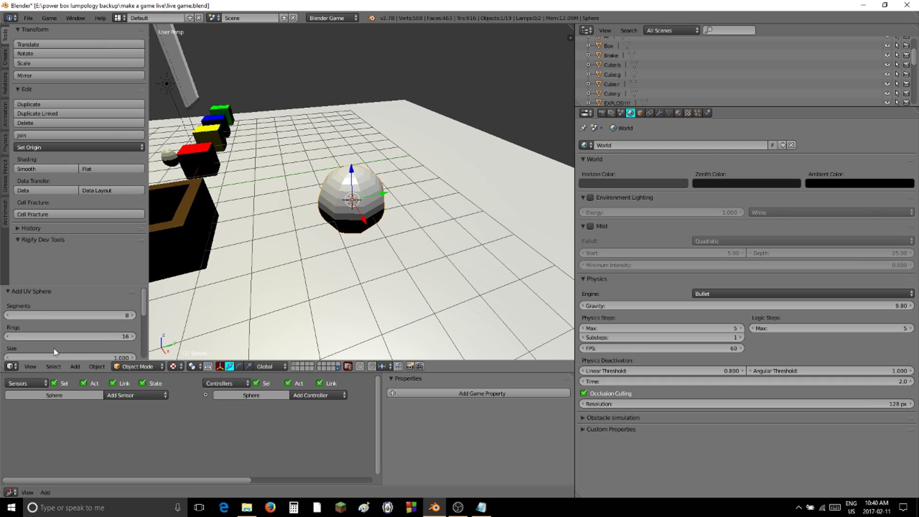
- Reduce the new UV sphere to 8 rings
click(8, 338)
click(8, 337)
click(8, 338)
click(9, 337)
click(8, 337)
click(8, 337)
click(8, 337)
click(8, 338)
- Apply smooth shading to the low-poly sphere
middle_drag(394, 283, 327, 291)
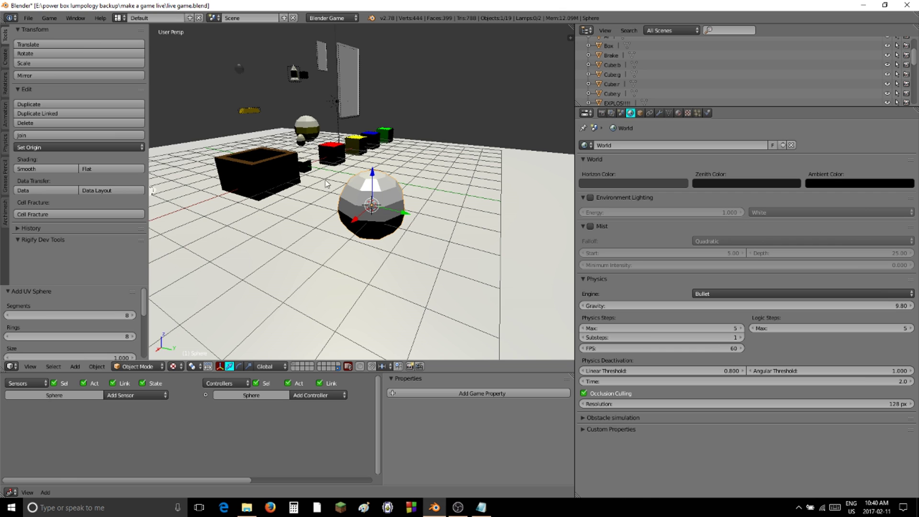
click(29, 168)
mouse_move(522, 206)
middle_down()
mouse_move(501, 220)
mouse_move(561, 237)
mouse_move(498, 283)
mouse_move(474, 257)
mouse_move(443, 188)
mouse_move(422, 201)
mouse_move(398, 177)
mouse_move(407, 220)
middle_up()
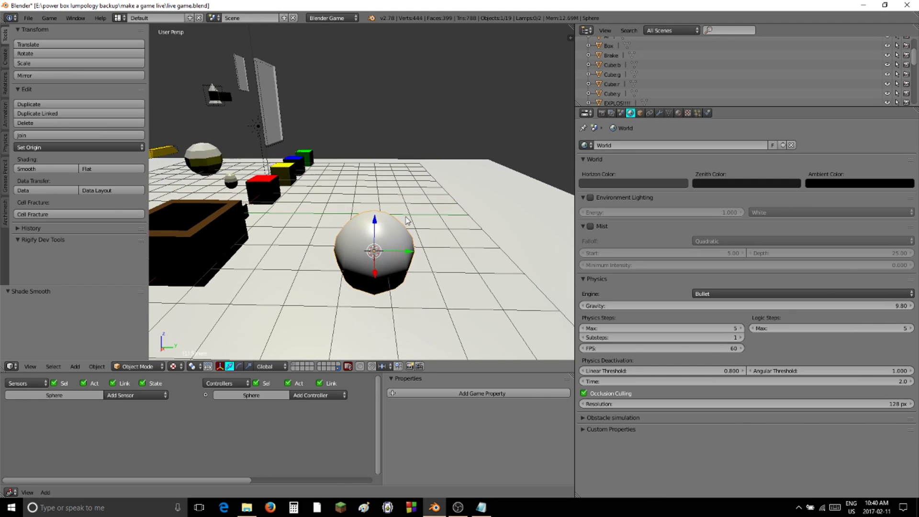
- Try a Subdivision Surface modifier on the sphere and remove it
click(659, 114)
click(653, 146)
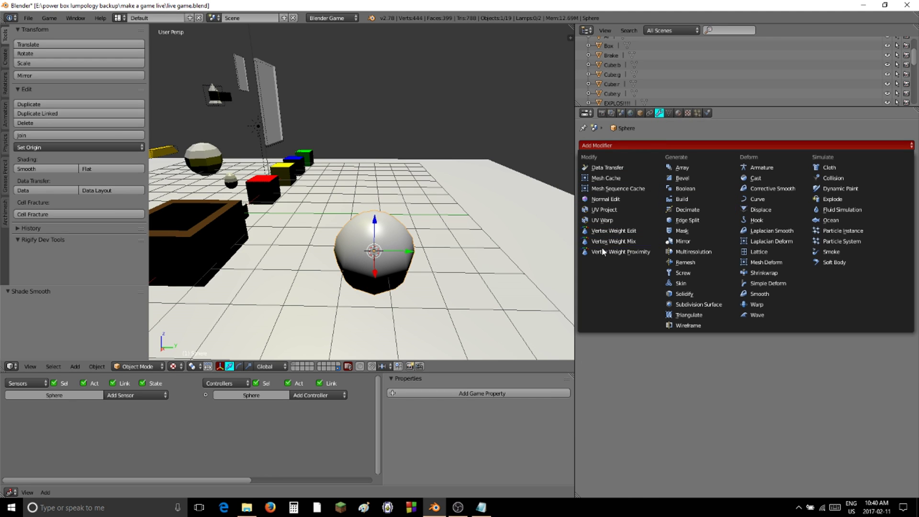
click(688, 304)
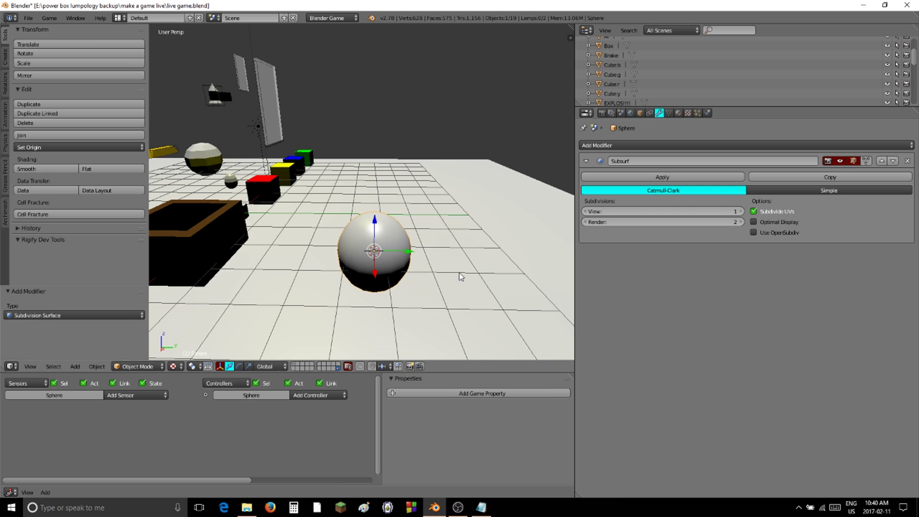
key(Tab)
key(Tab)
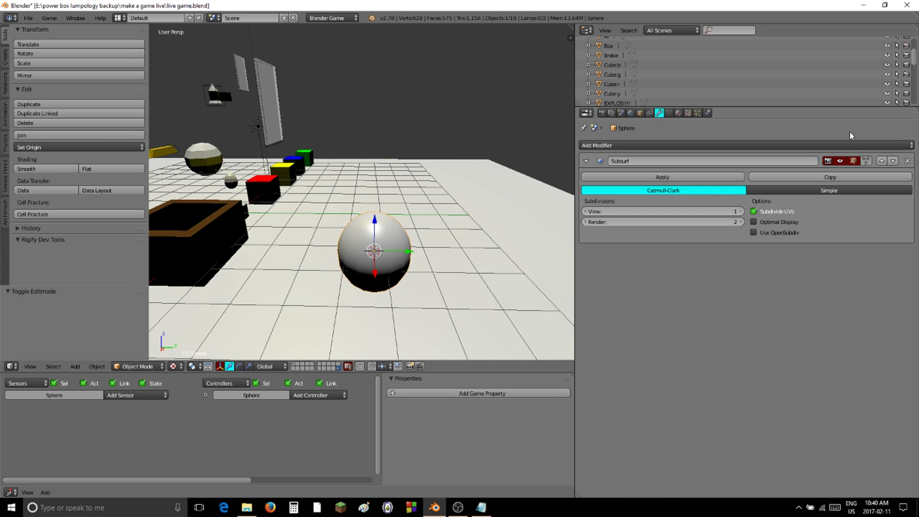
click(907, 161)
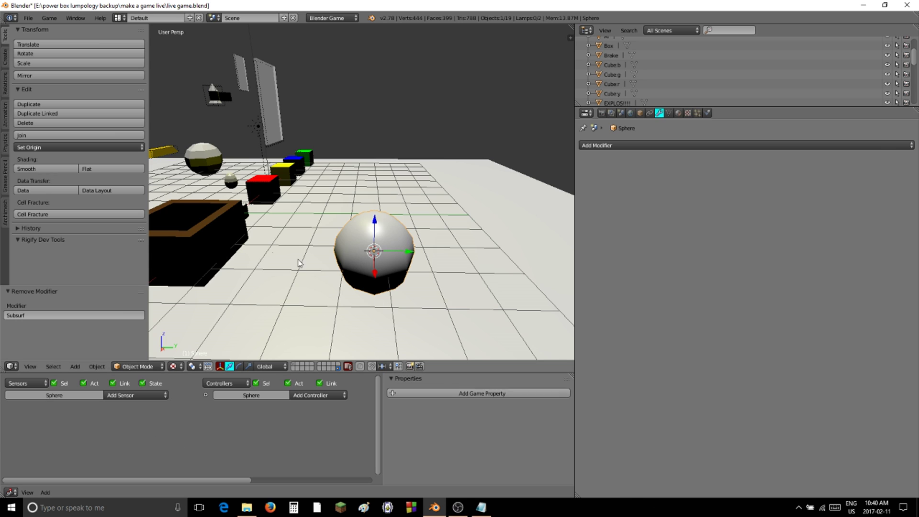
- Inspect the box's Collision sensor property and the controllers and actuators linked to its sensors
right_click(198, 222)
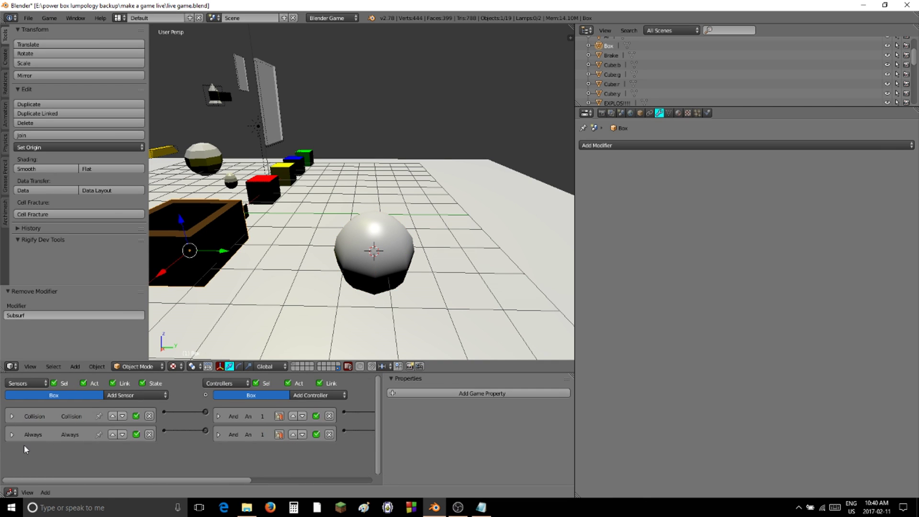
click(13, 415)
click(11, 416)
click(10, 416)
click(113, 449)
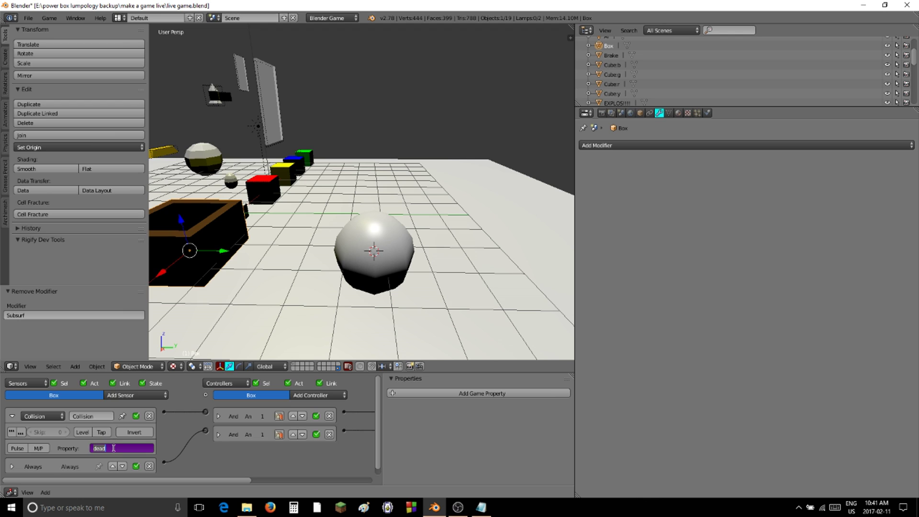
key(Return)
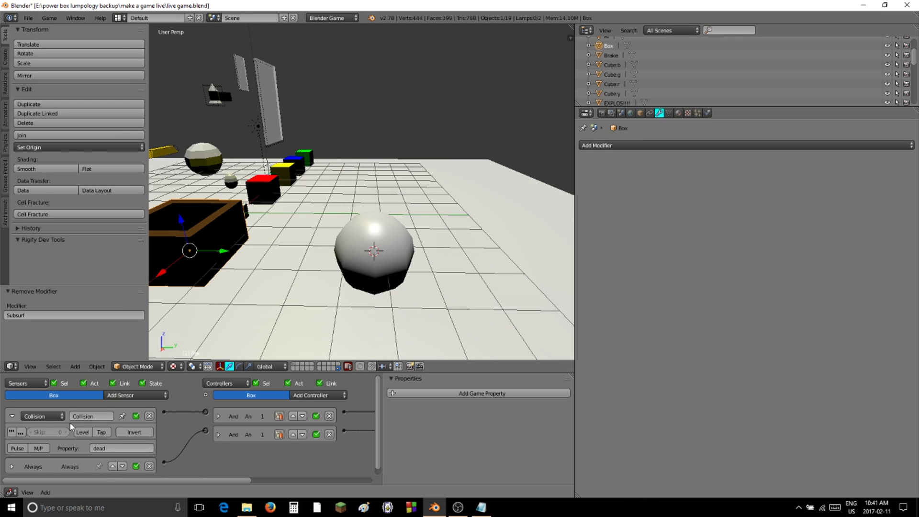
click(12, 416)
middle_drag(260, 402, 120, 402)
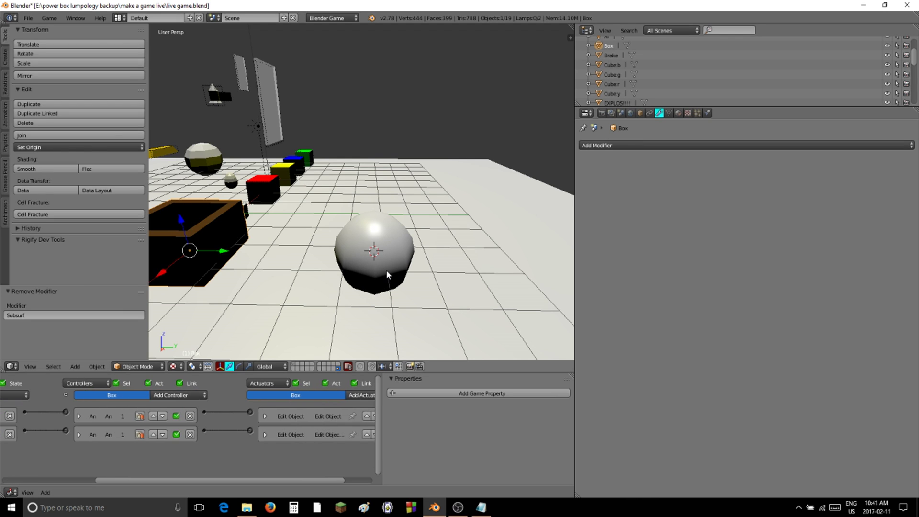
- Add a Collision sensor to the new sphere with its property set to dead
right_click(386, 270)
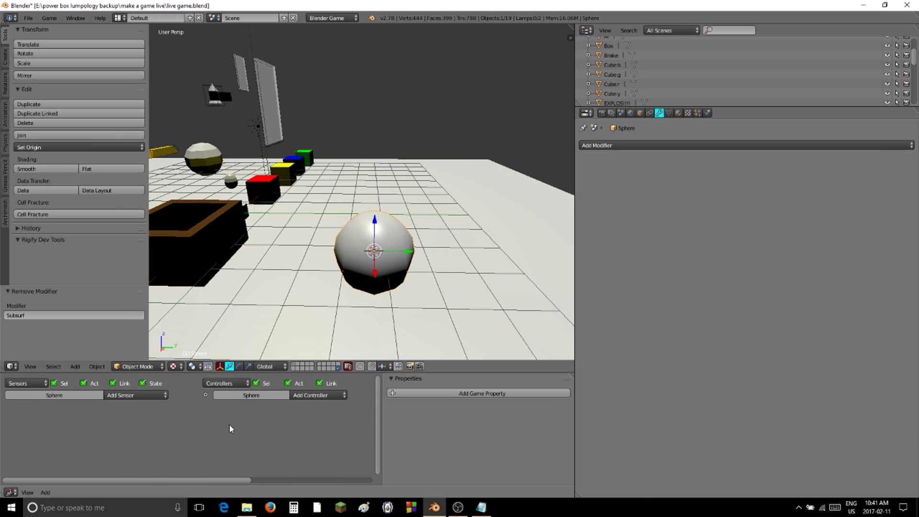
click(143, 397)
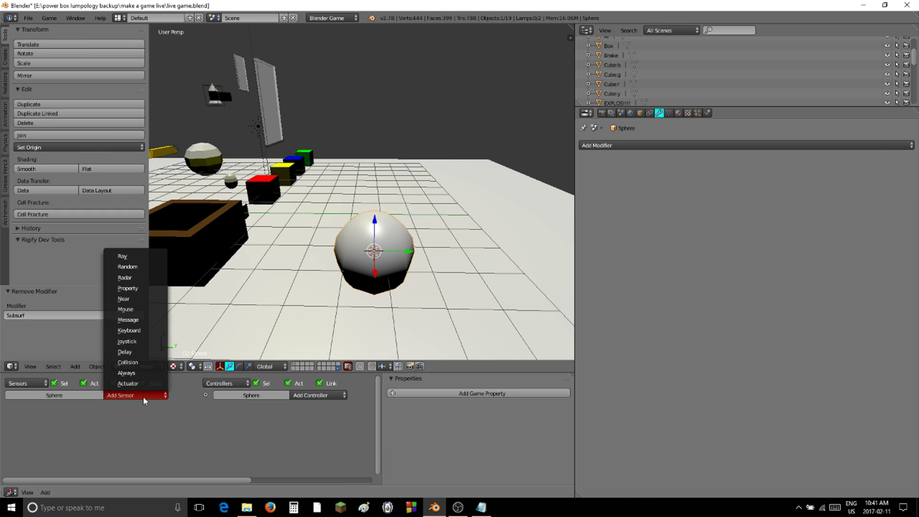
click(142, 396)
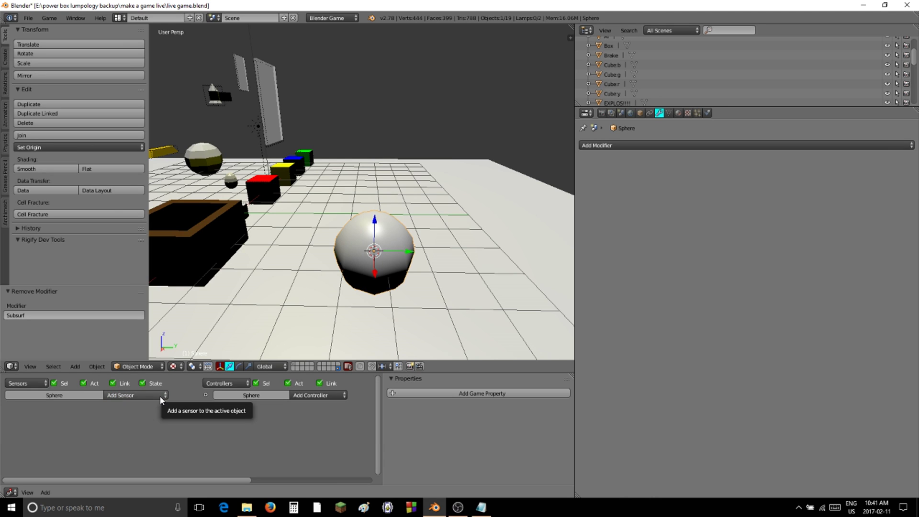
click(158, 397)
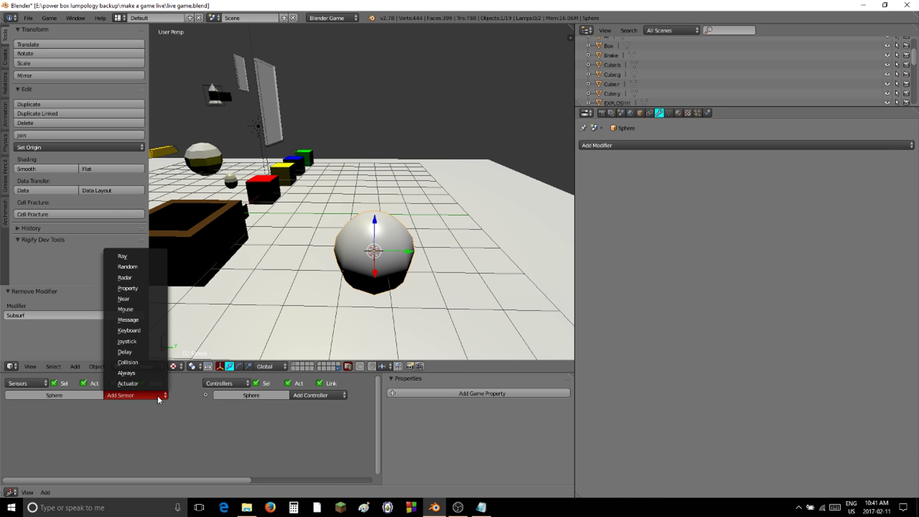
click(136, 363)
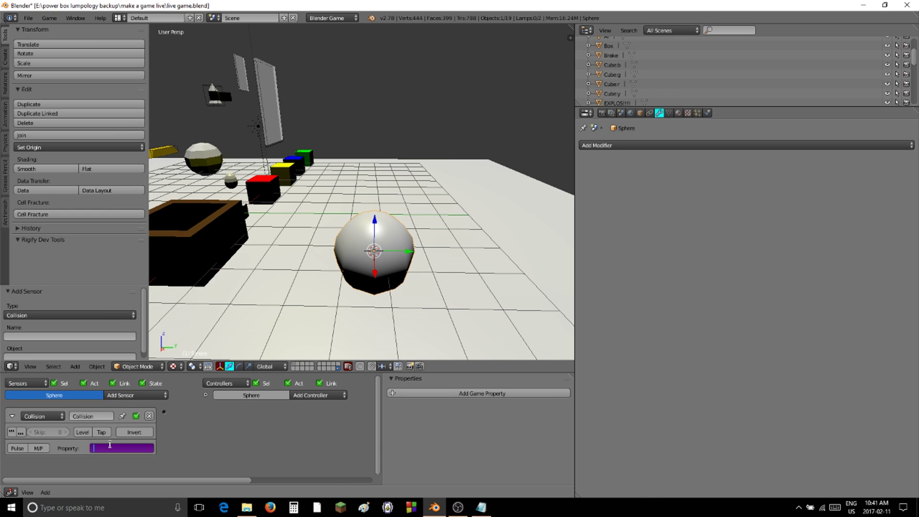
click(129, 448)
click(217, 467)
click(143, 450)
key(Return)
- Add an And controller to the sphere, link the Collision sensor to it and collapse both logic bricks
click(330, 395)
click(329, 395)
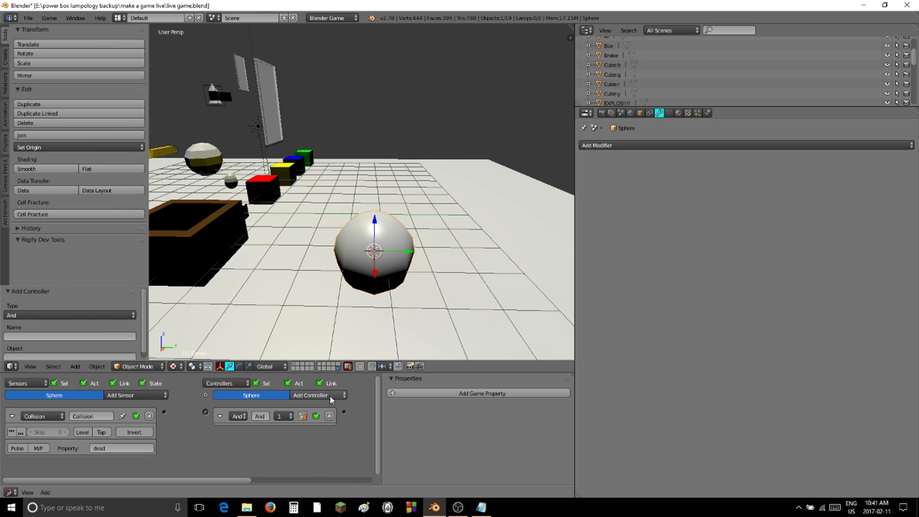
drag(206, 412, 207, 412)
click(221, 417)
click(14, 417)
- Add an Edit Object actuator to the sphere, link it to the And controller and set it to End Object
middle_drag(238, 408, 89, 408)
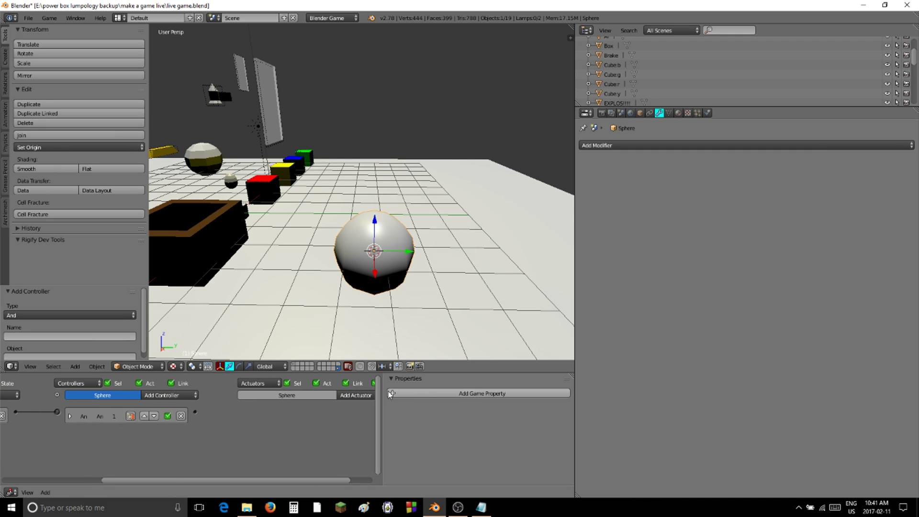
click(352, 395)
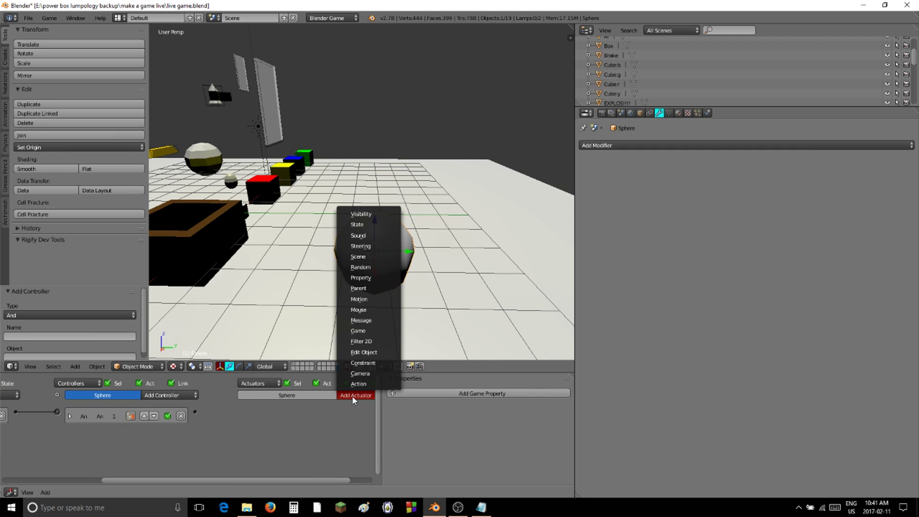
click(369, 351)
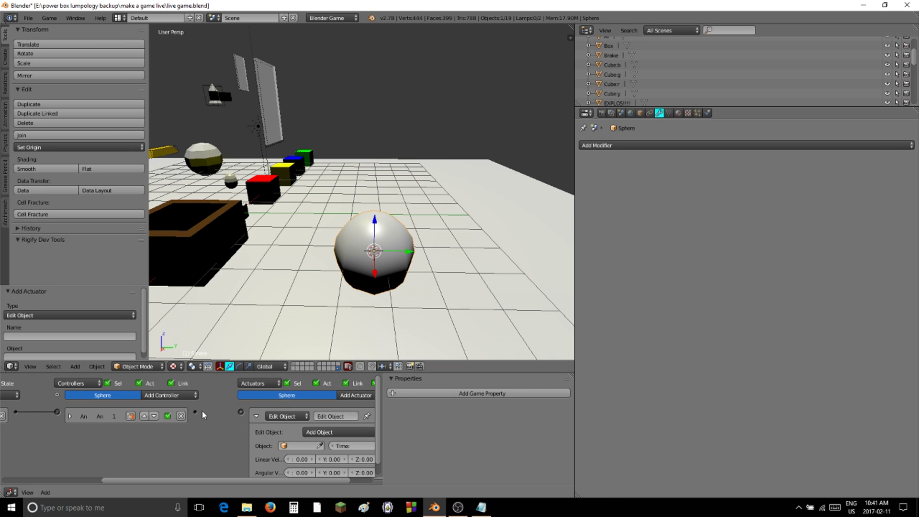
drag(236, 412, 239, 412)
click(338, 432)
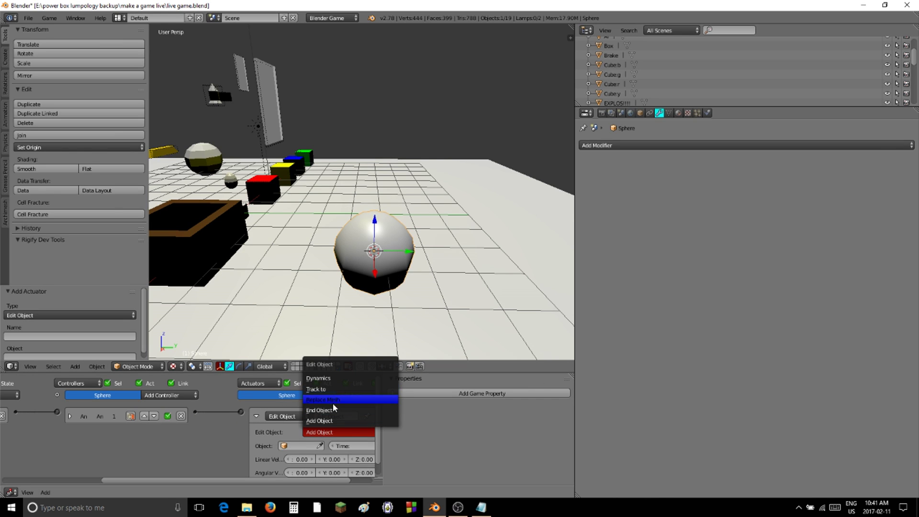
click(332, 410)
click(256, 416)
middle_drag(200, 415, 349, 411)
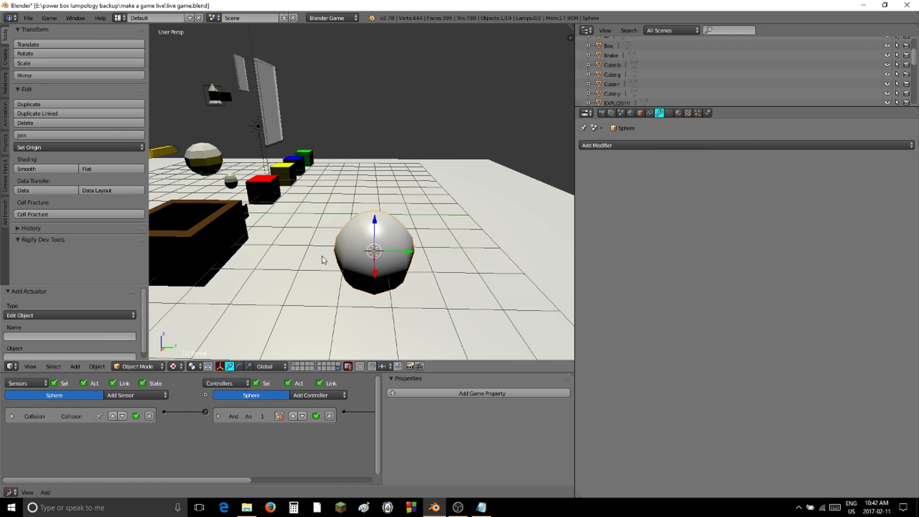
- Rename the sphere object as earth
click(640, 112)
click(633, 136)
text(eart)
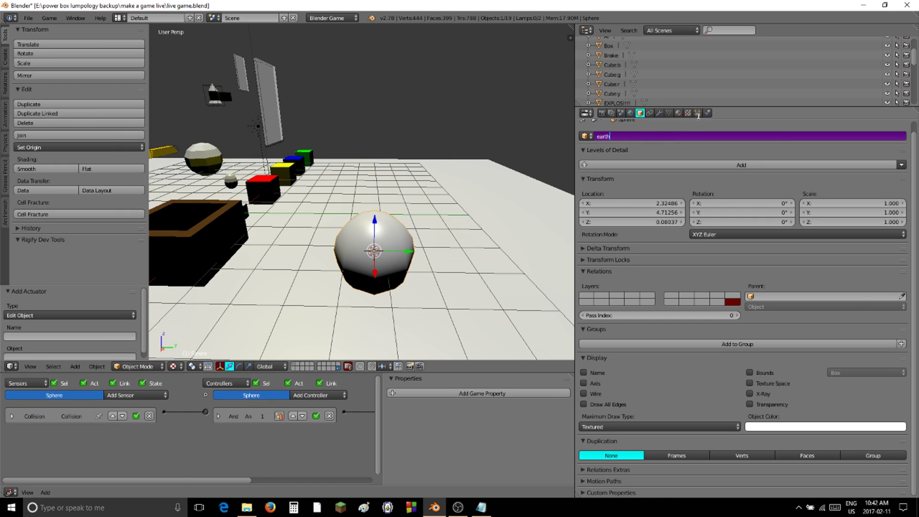
text(h)
key(Return)
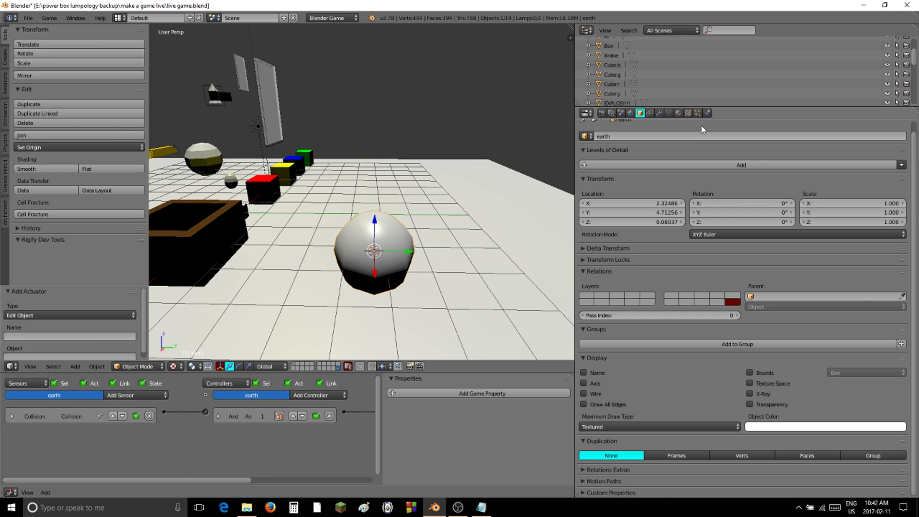
- Create a new material for the sphere and name it earth
click(678, 113)
click(649, 178)
click(638, 179)
text(earth)
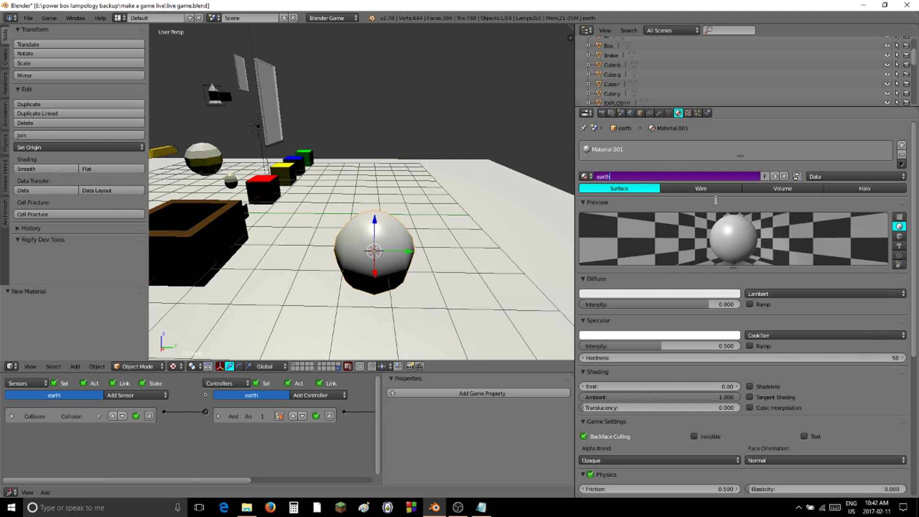
key(Return)
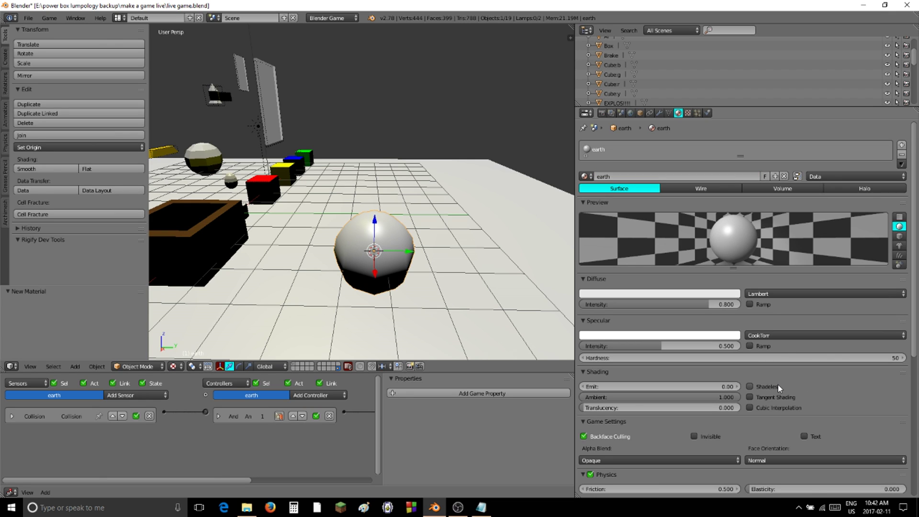
scroll(768, 388, down, 2)
scroll(763, 382, down, 3)
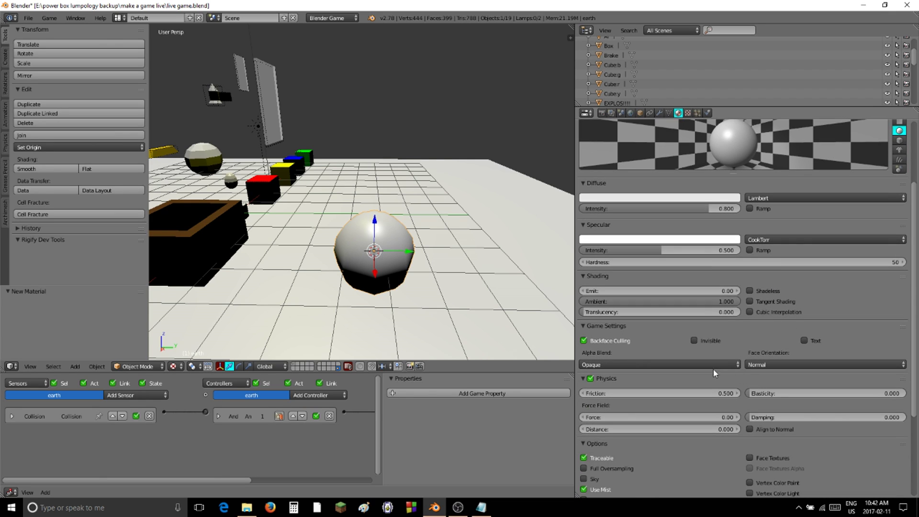
- Set the earth sphere's physics type to Rigid Body and enable collision bounds with the Sphere shape
click(707, 113)
click(724, 157)
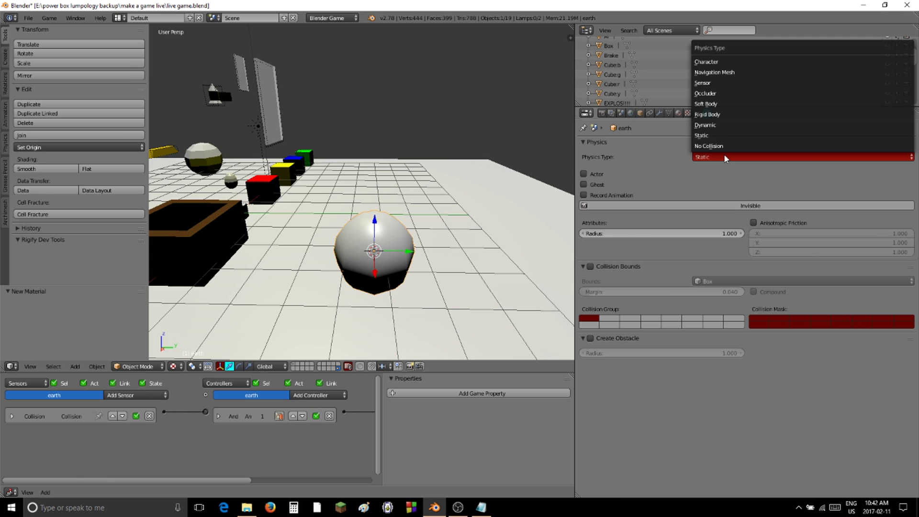
click(720, 114)
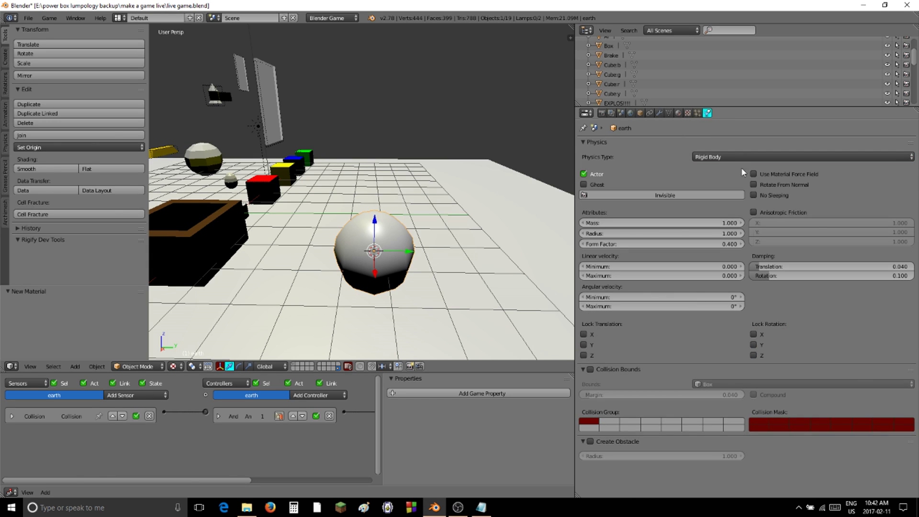
click(591, 369)
click(699, 384)
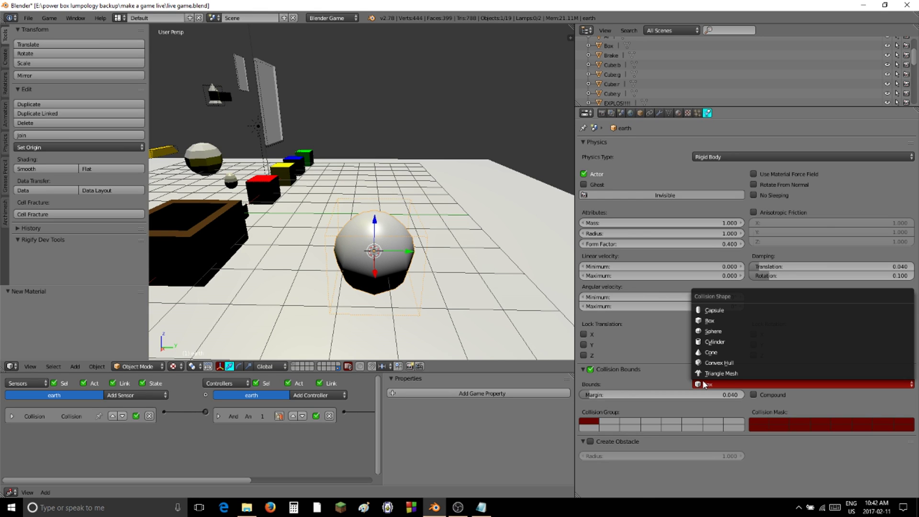
click(709, 332)
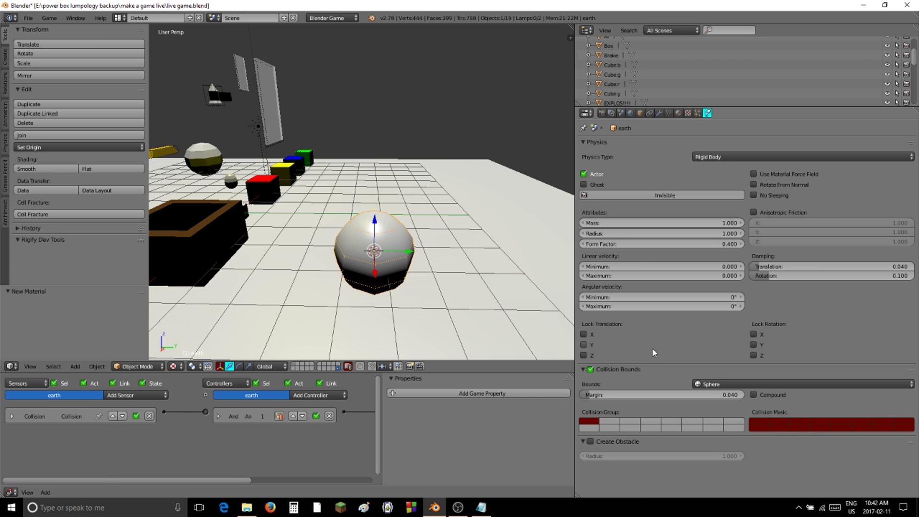
- Add a new image texture to the earth material and name it earth
click(679, 113)
scroll(699, 300, up, 3)
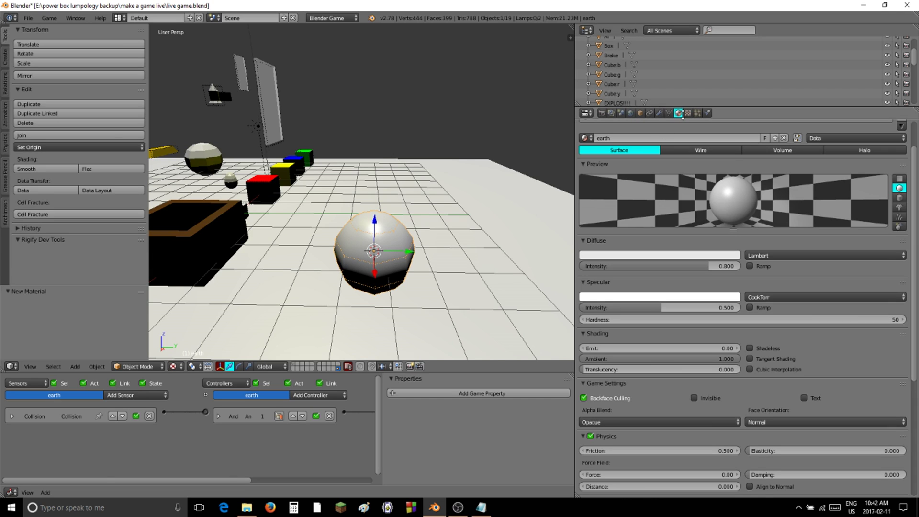
click(688, 114)
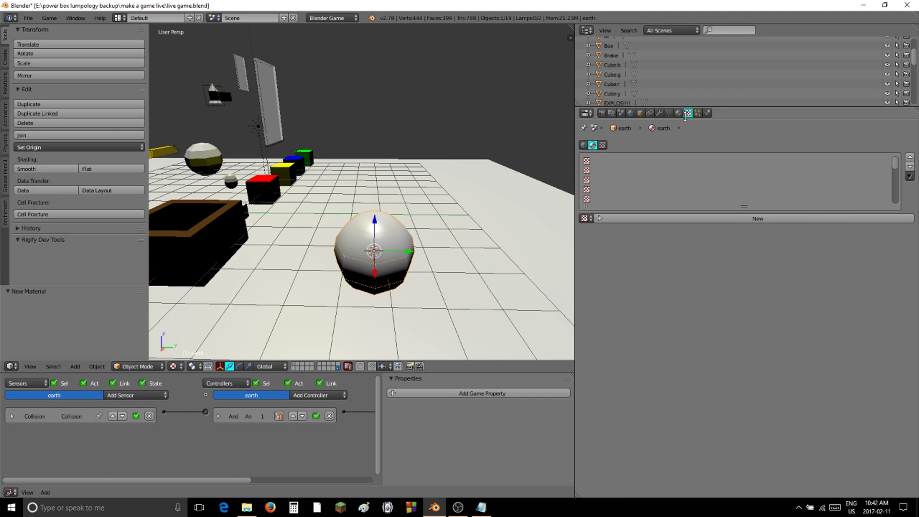
click(684, 217)
click(648, 218)
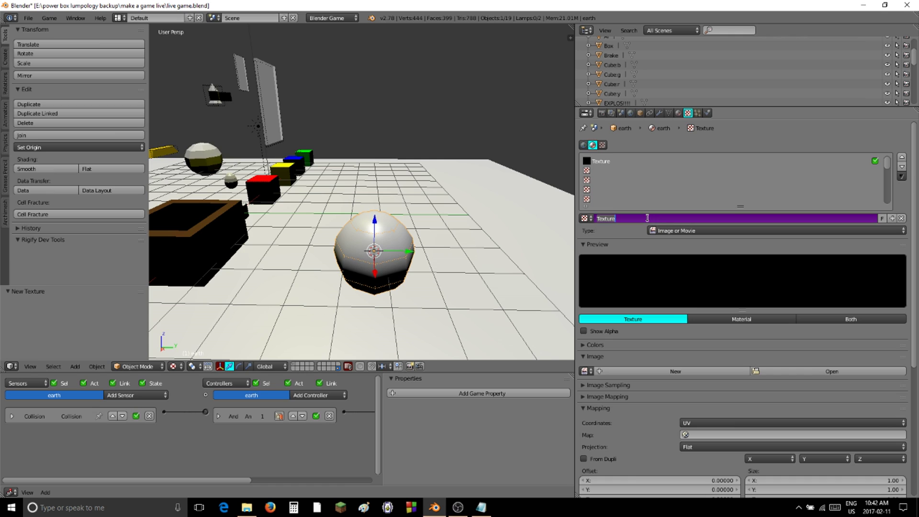
text(earth)
key(Return)
- Open the image browser for the earth texture and check drive E's power box lumpology backup folder using thumbnail display
click(787, 370)
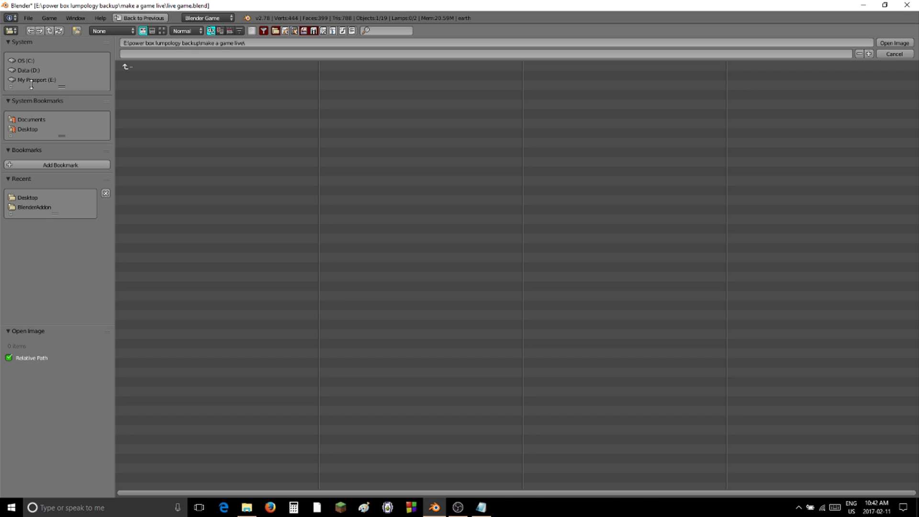
click(32, 80)
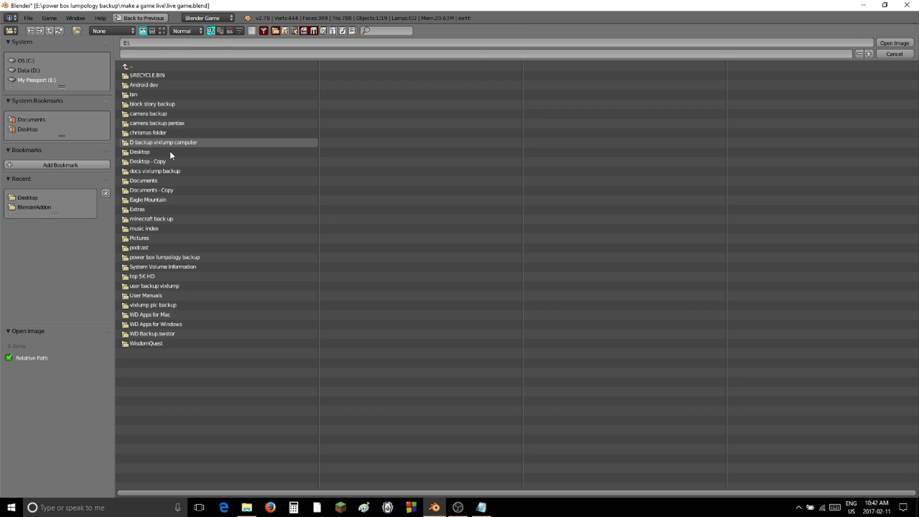
click(165, 257)
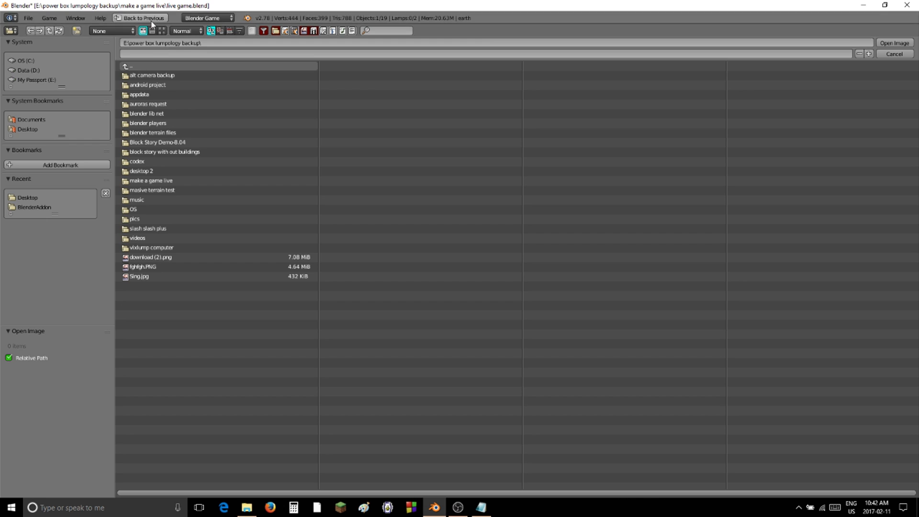
click(163, 31)
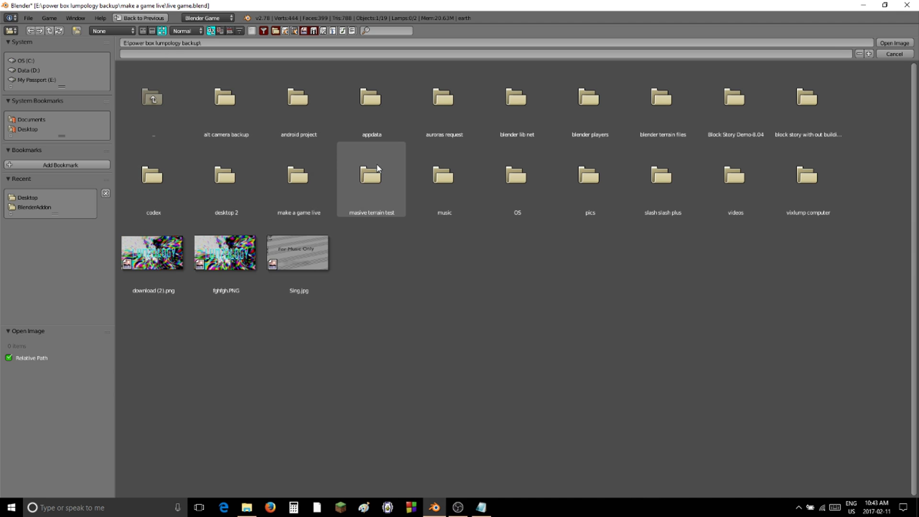
click(29, 32)
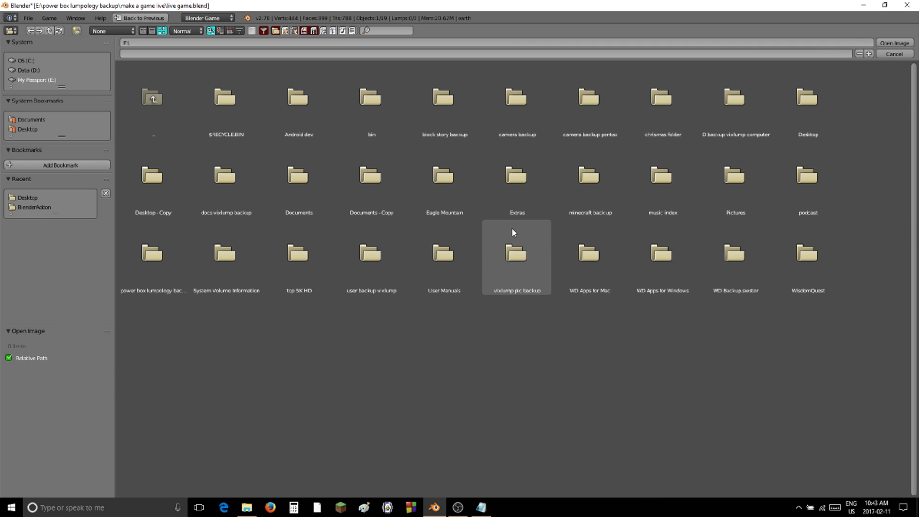
- Look through the D backup vixlump computer folder for an earth map image and return to the drive's root
click(724, 125)
scroll(249, 116, down, 3)
scroll(332, 182, down, 10)
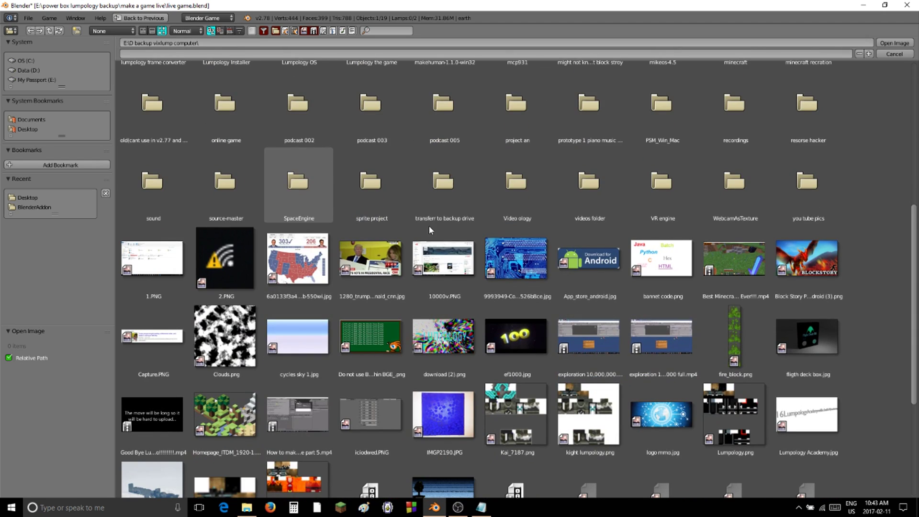
scroll(570, 299, down, 8)
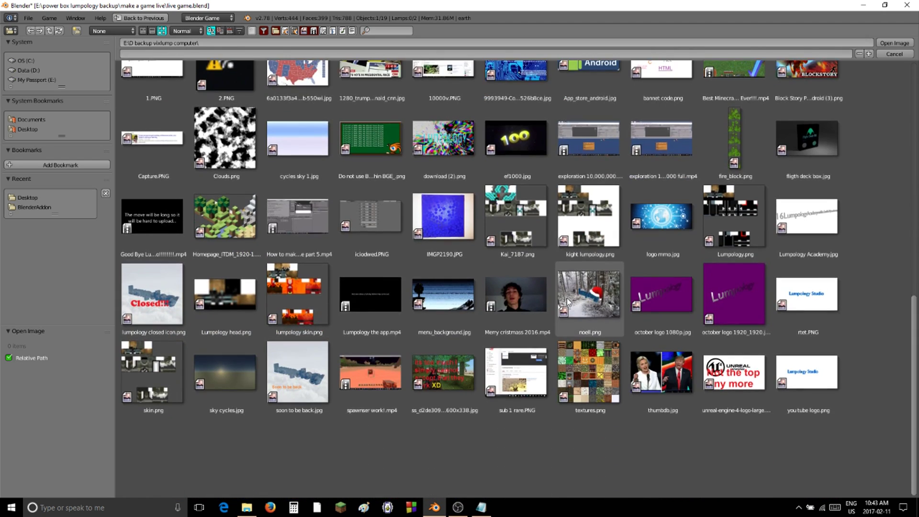
scroll(369, 323, up, 1)
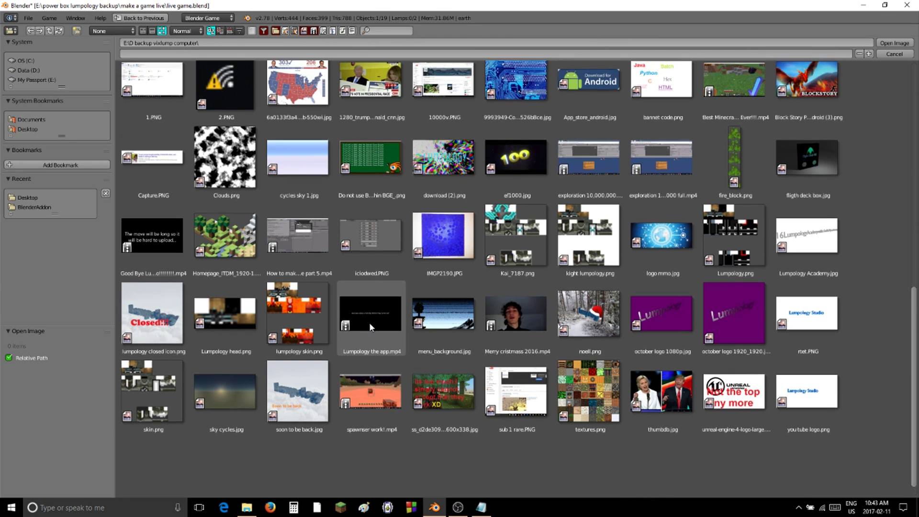
scroll(374, 329, up, 3)
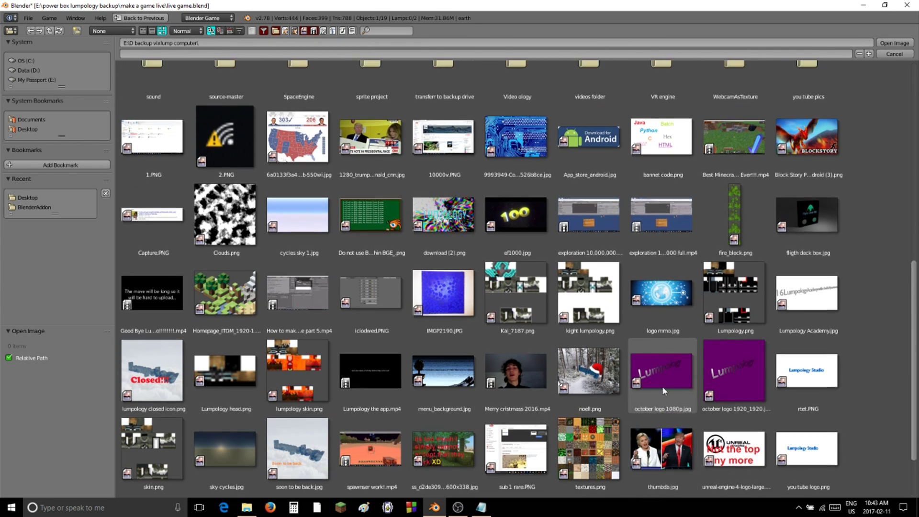
scroll(665, 391, up, 12)
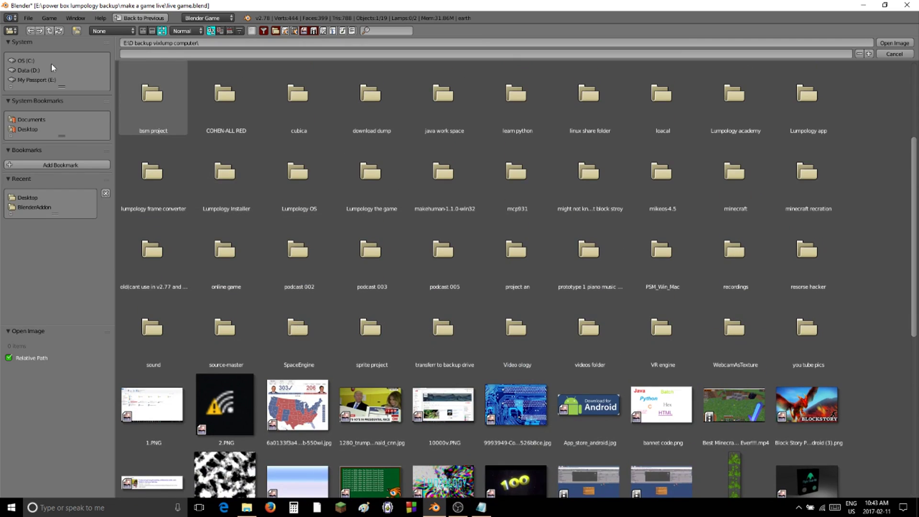
click(31, 31)
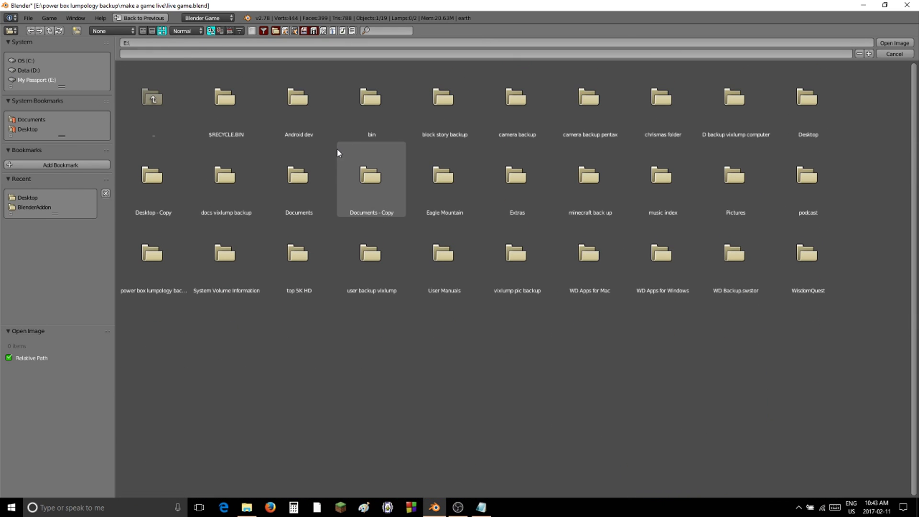
- Load earthmap1k.jpg from the docs vixlump backup folder as the earth texture's image
click(240, 164)
scroll(493, 234, down, 3)
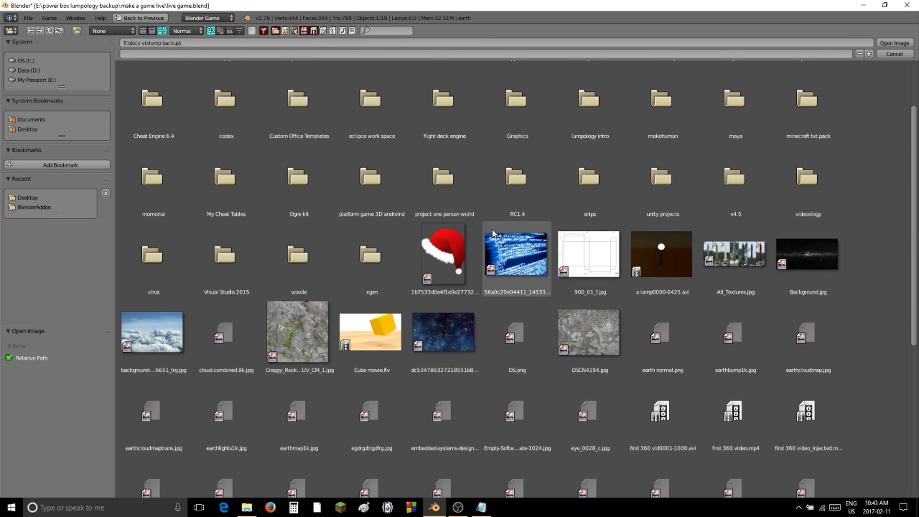
scroll(481, 226, down, 6)
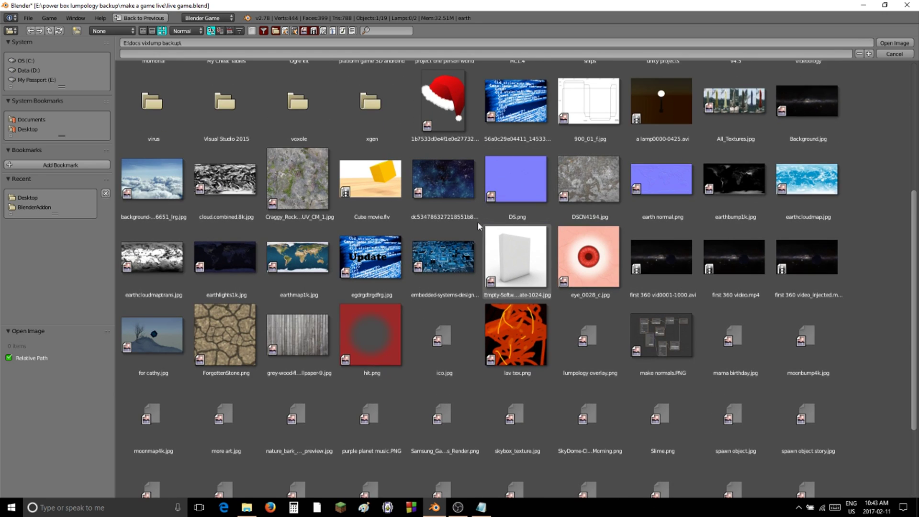
scroll(527, 224, down, 1)
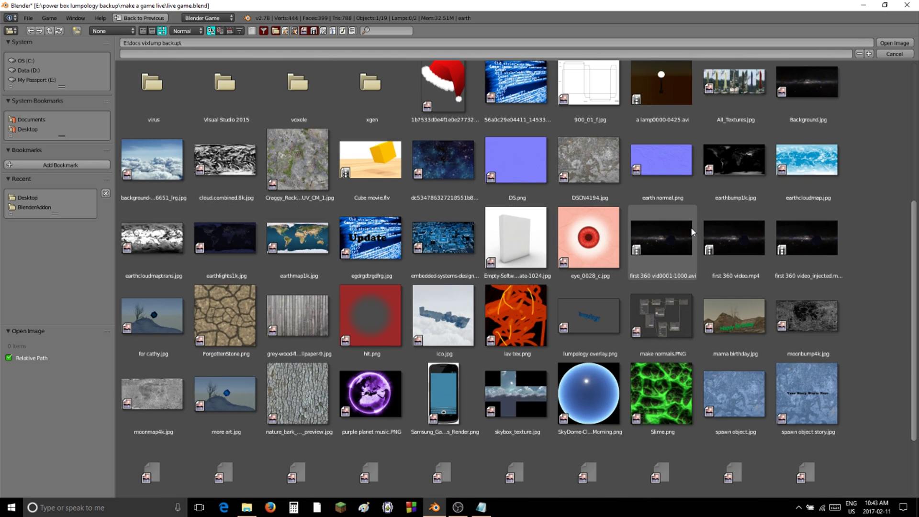
click(297, 239)
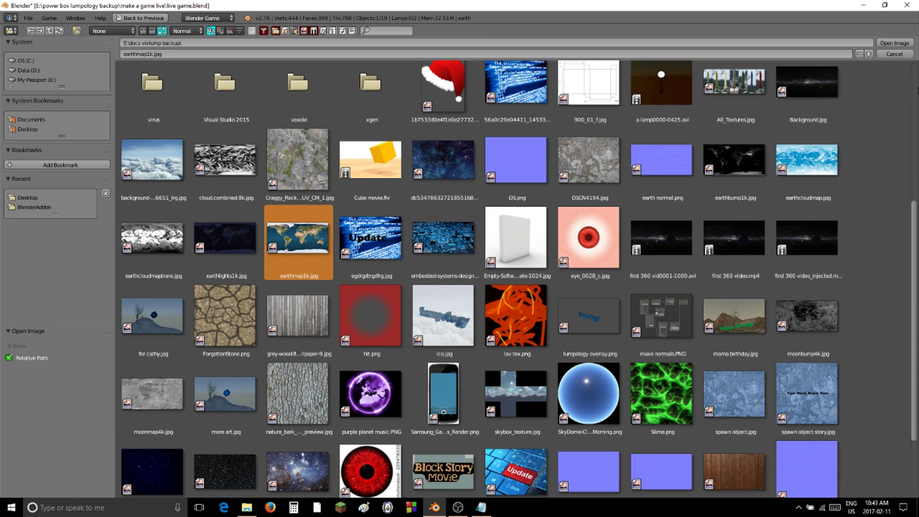
click(883, 42)
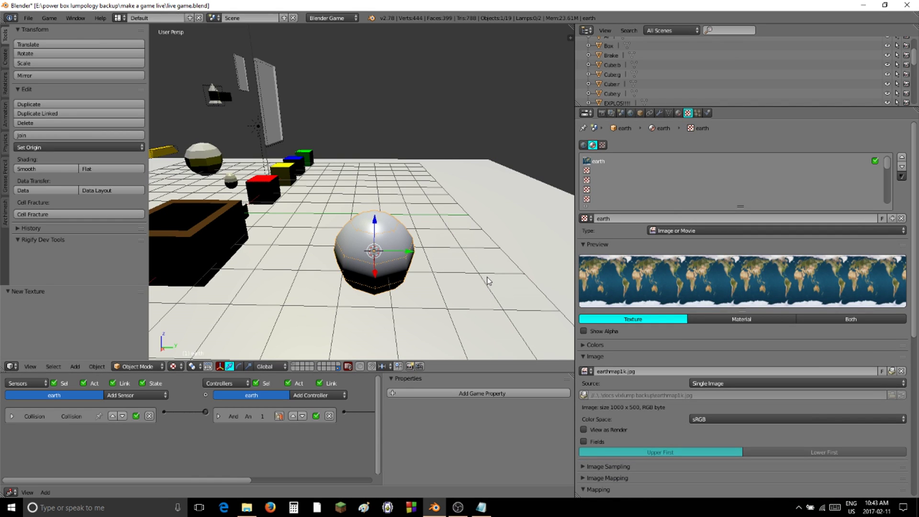
- Split the 3D view into two areas and turn the new narrow area into a UV/Image Editor
mouse_move(469, 288)
middle_down()
mouse_move(474, 266)
mouse_move(479, 274)
middle_up()
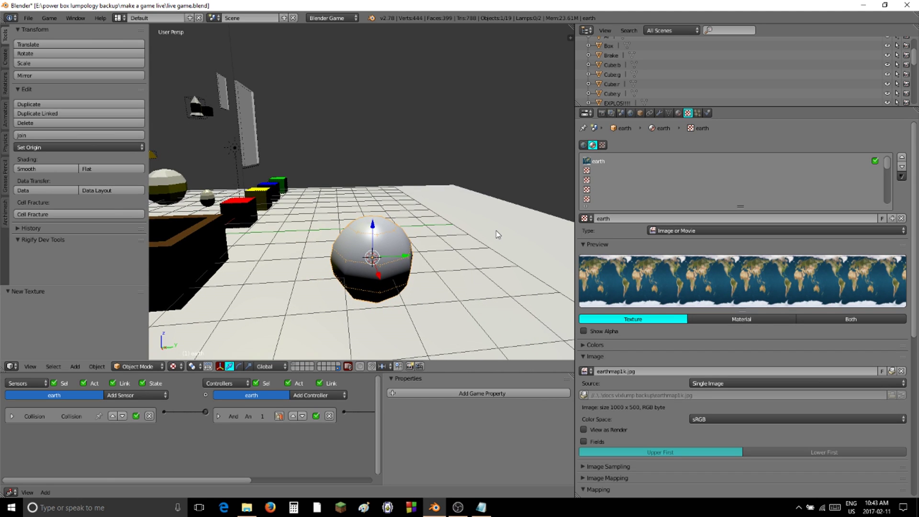
middle_drag(466, 220, 372, 239)
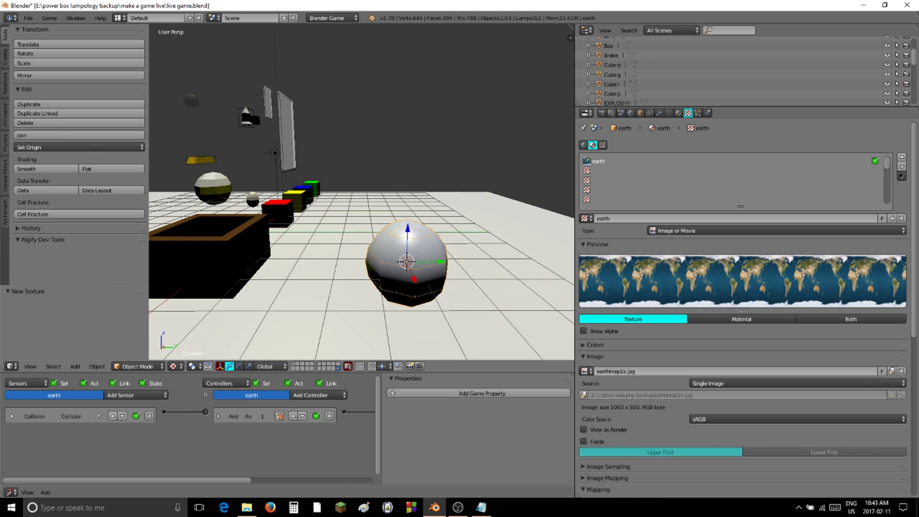
drag(4, 359, 141, 355)
click(11, 366)
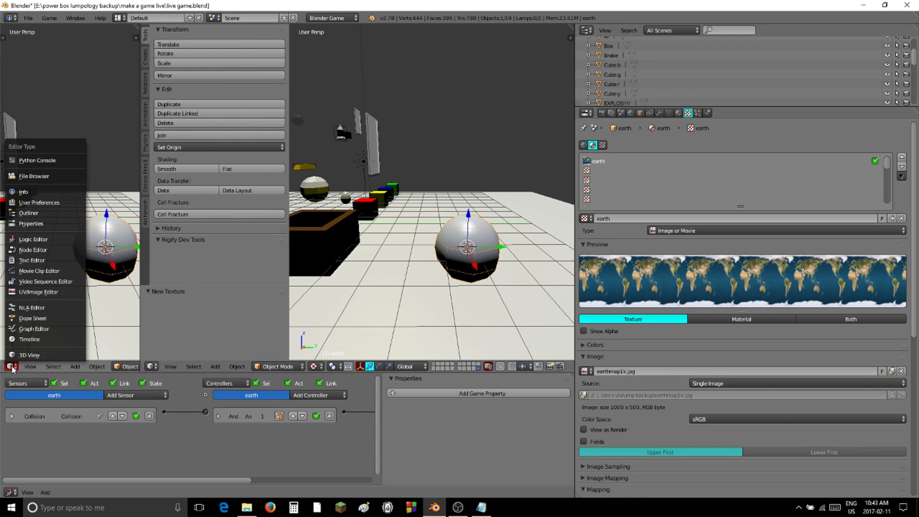
click(38, 292)
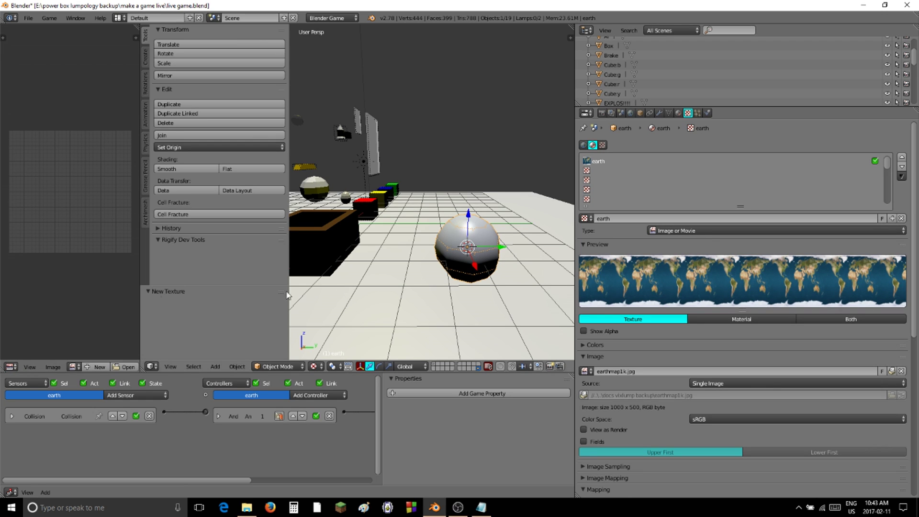
- Delete the vertex at the top pole of the earth sphere's mesh and return to Object Mode
scroll(452, 283, up, 1)
key(Tab)
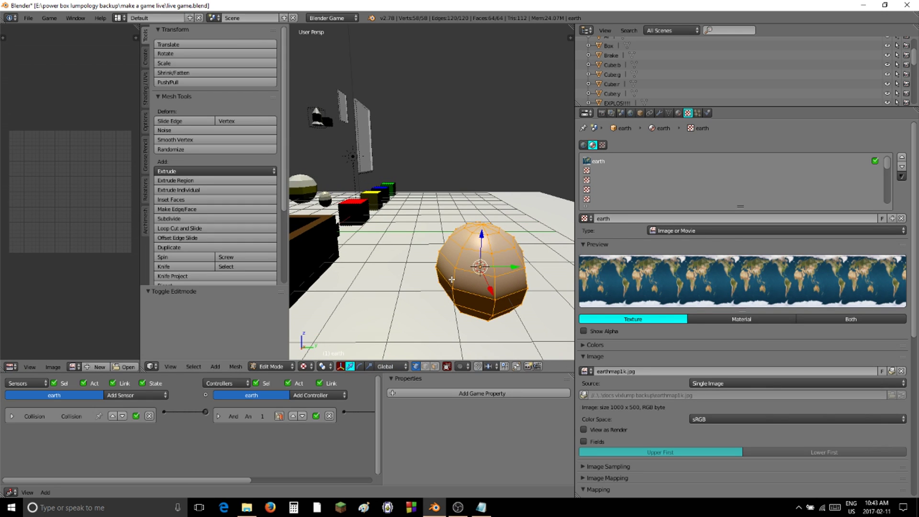
middle_drag(452, 279, 452, 301)
right_click(486, 217)
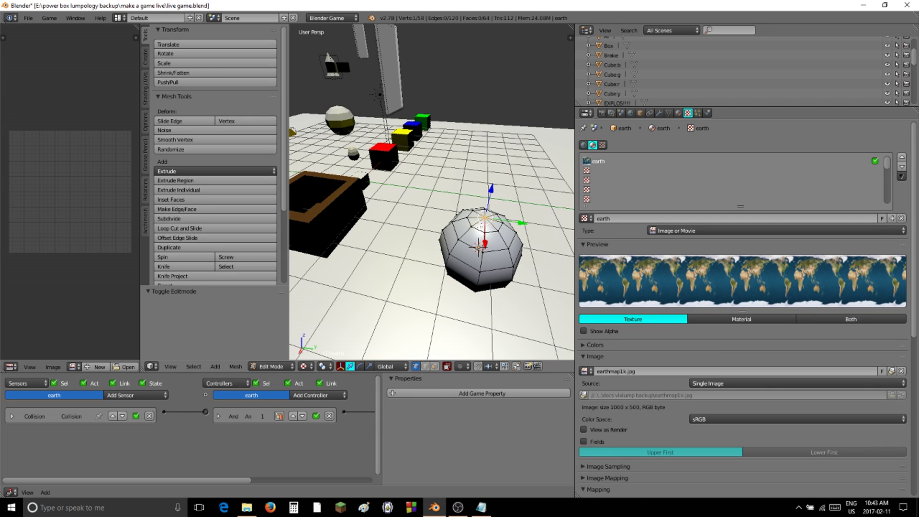
scroll(481, 228, up, 3)
key(x)
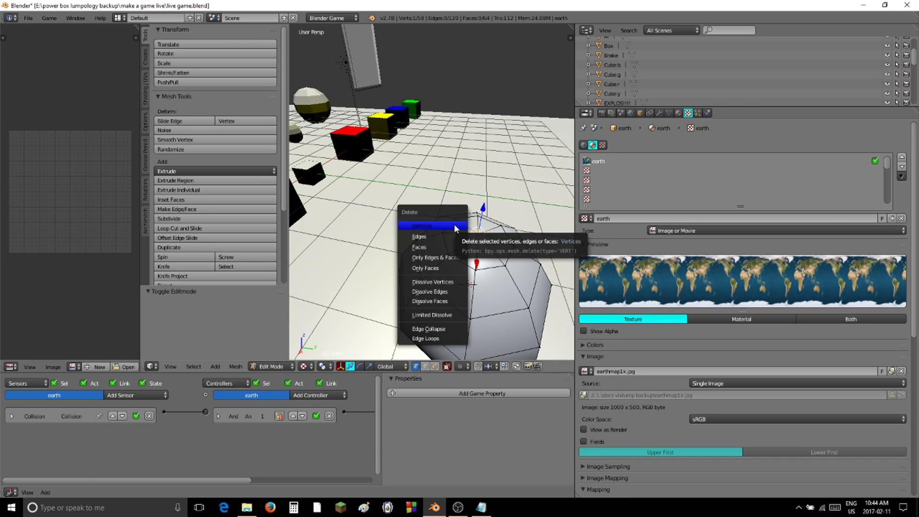
click(455, 227)
middle_drag(488, 272, 459, 278)
scroll(495, 288, down, 4)
key(Tab)
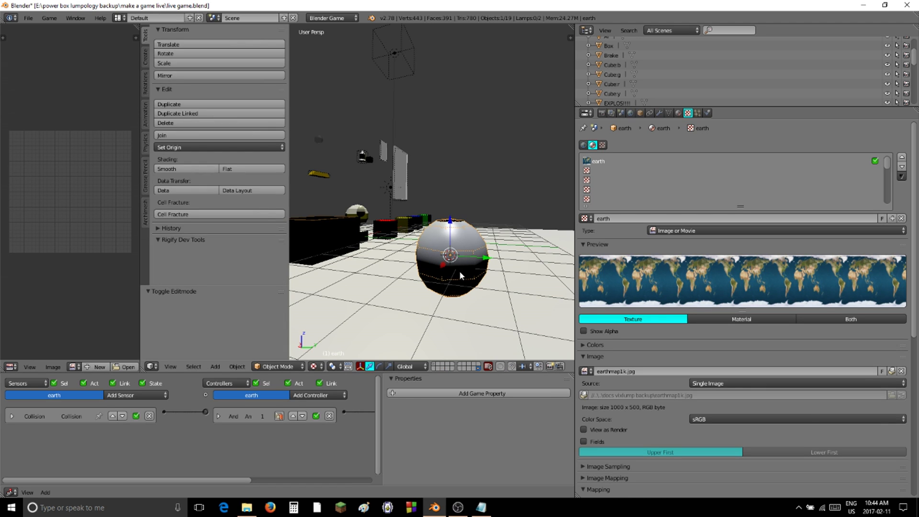
- Raise the earth sphere above the floor and delete the vertex at its bottom pole
drag(451, 228, 444, 142)
middle_drag(444, 142, 467, 182)
key(Tab)
right_click(467, 224)
middle_drag(470, 226, 499, 206)
key(x)
click(463, 263)
- Select one vertical edge loop running from the top to the bottom opening of the sphere and mark it as a seam
key(a)
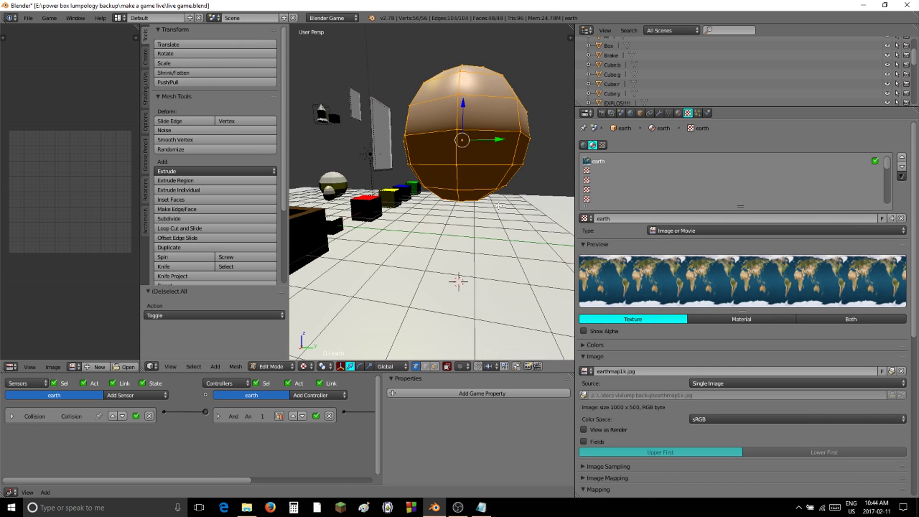
alt+right_click(458, 157)
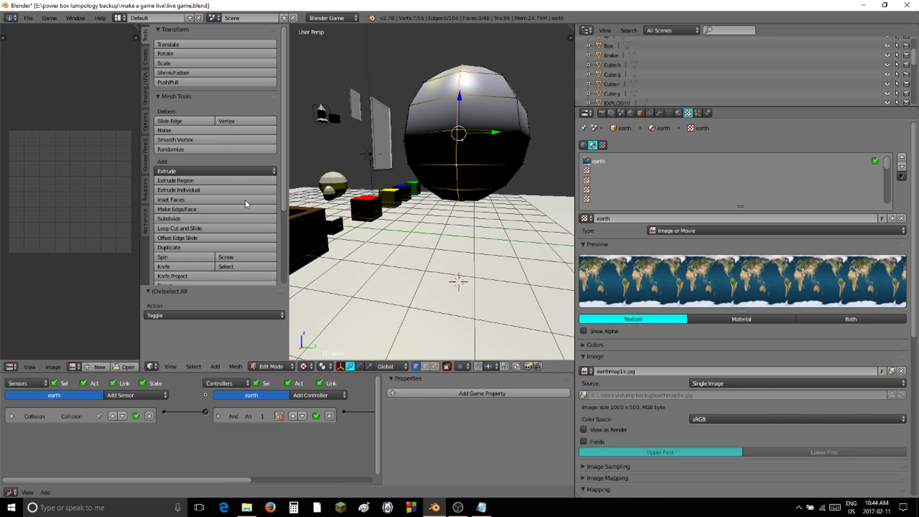
click(145, 91)
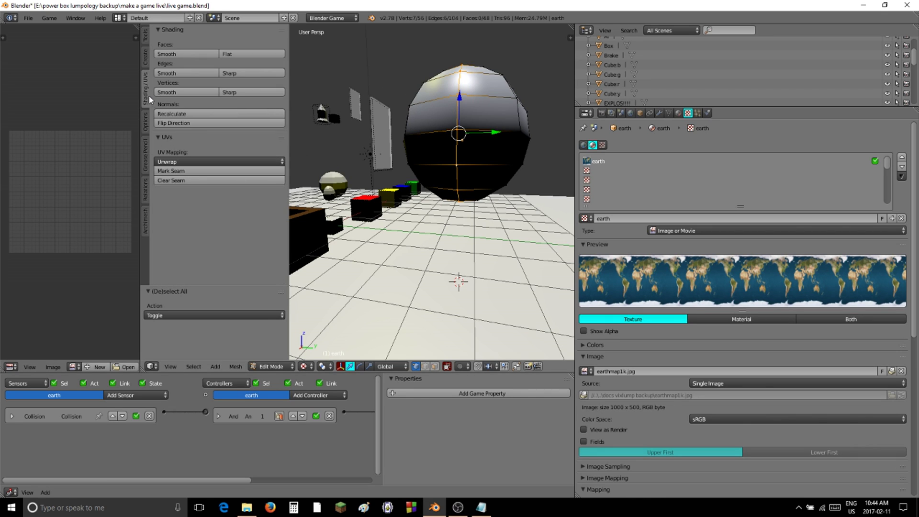
click(192, 171)
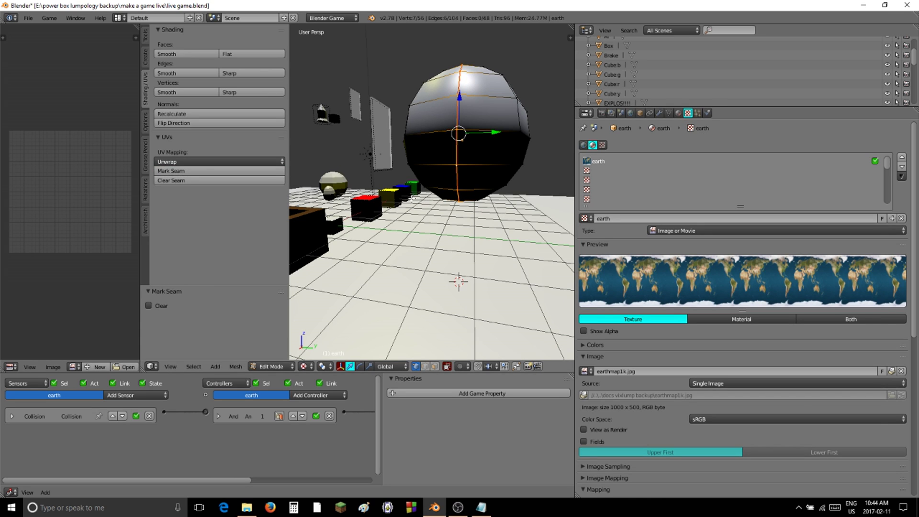
- Select the whole earth mesh and assign the earthmap1k.jpg image to it in the UV editor
key(a)
key(a)
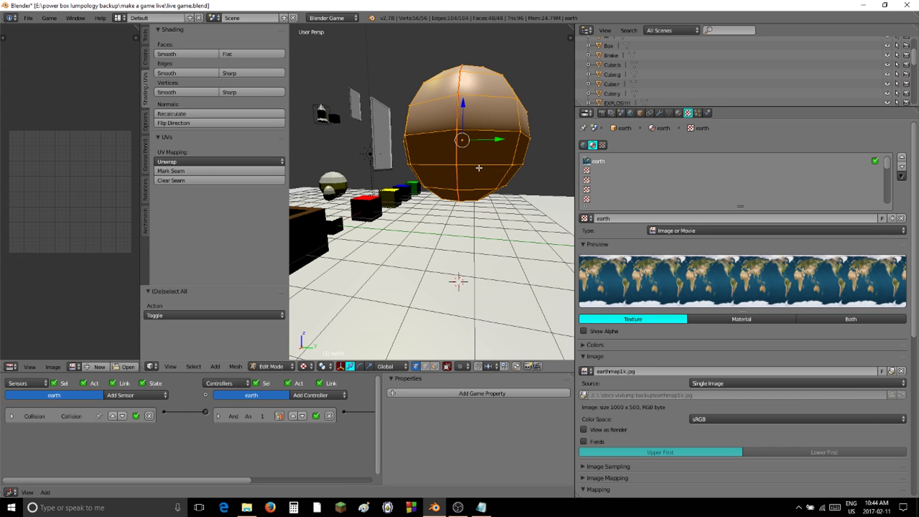
click(78, 369)
click(89, 381)
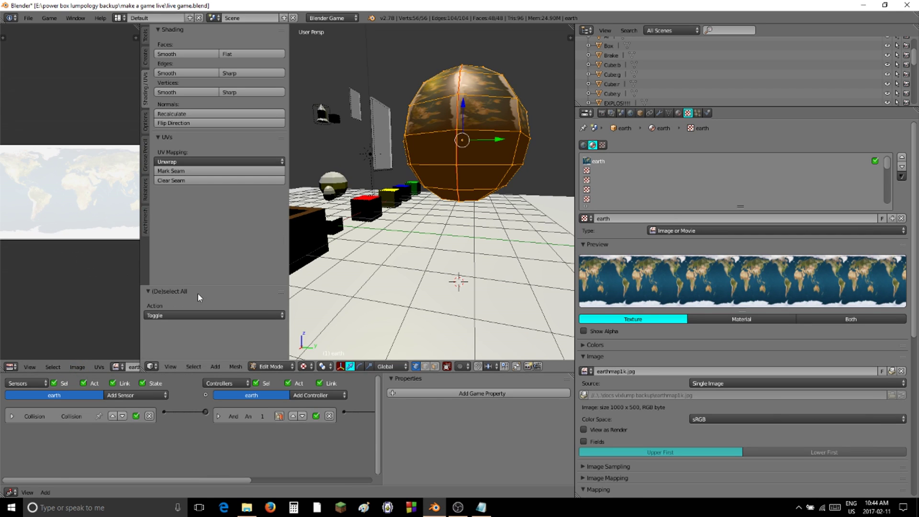
- Unwrap the earth mesh with Sphere Projection, direction Align to Object and Scale to Bounds enabled
key(u)
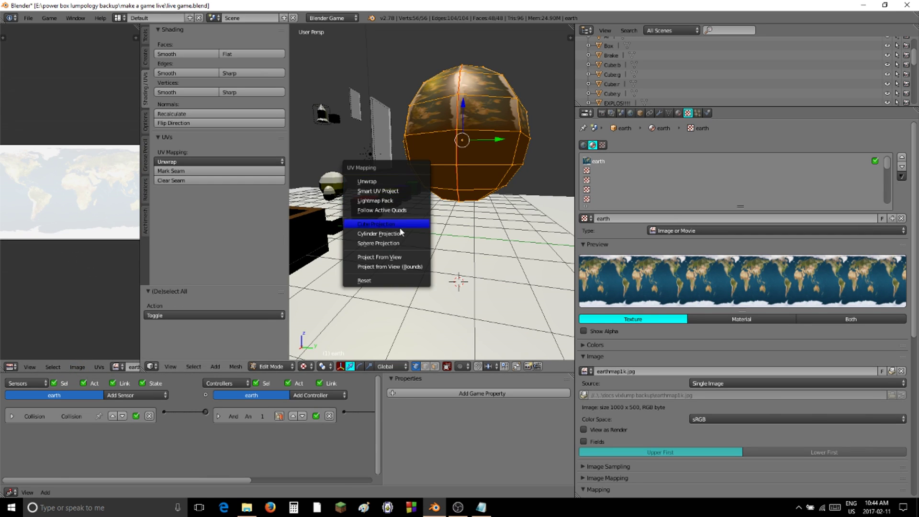
click(385, 243)
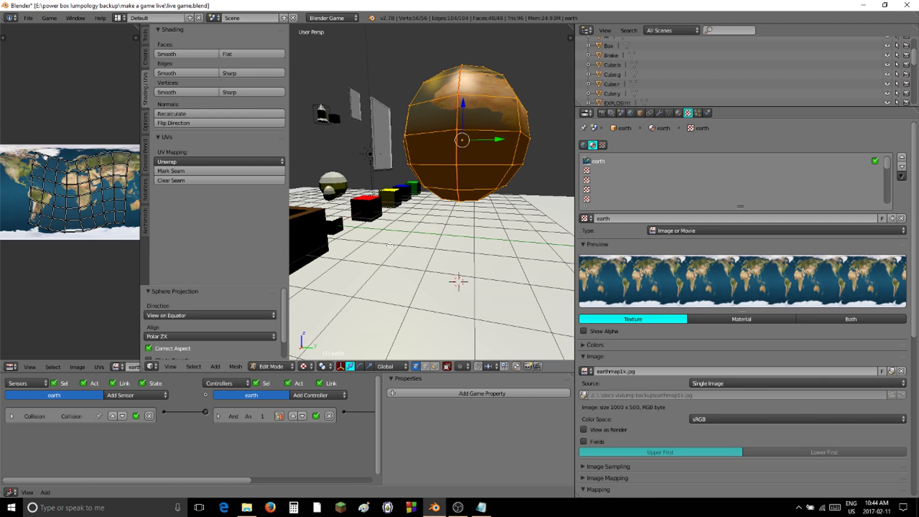
scroll(212, 306, down, 1)
click(211, 296)
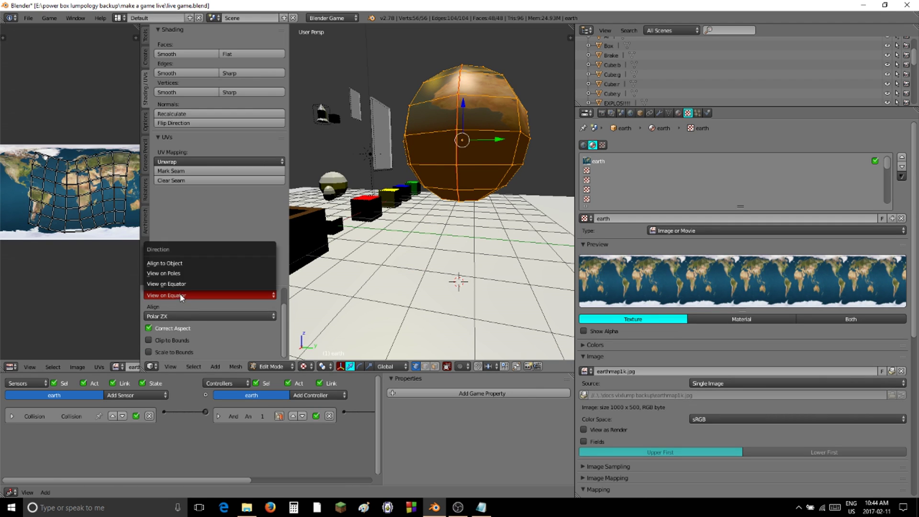
click(173, 263)
click(159, 354)
scroll(84, 254, down, 3)
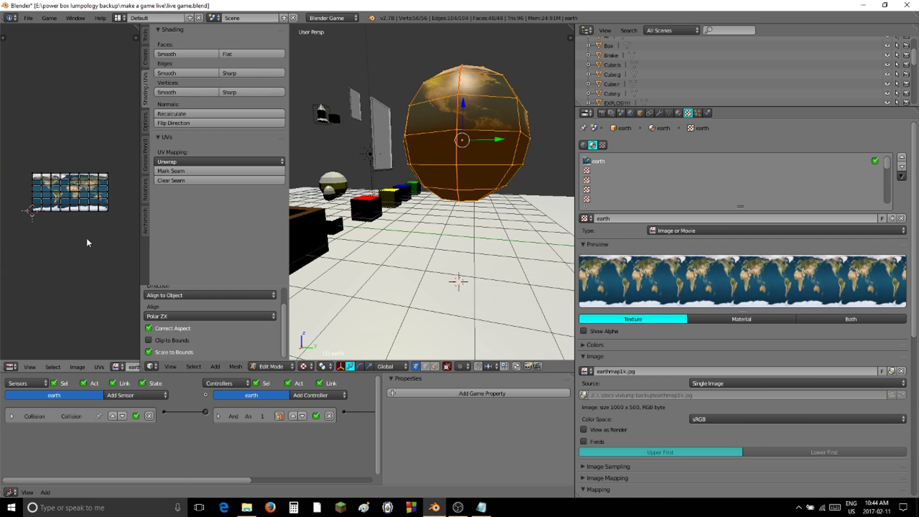
- Examine how the map texture wraps around the earth sphere and its open top
key(a)
key(Tab)
middle_drag(479, 184, 475, 222)
key(Tab)
key(Tab)
key(Tab)
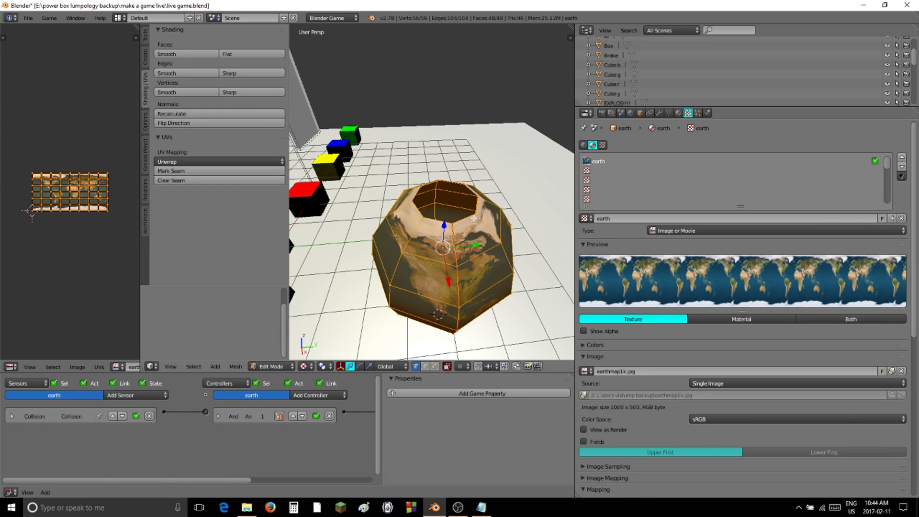
scroll(462, 244, up, 5)
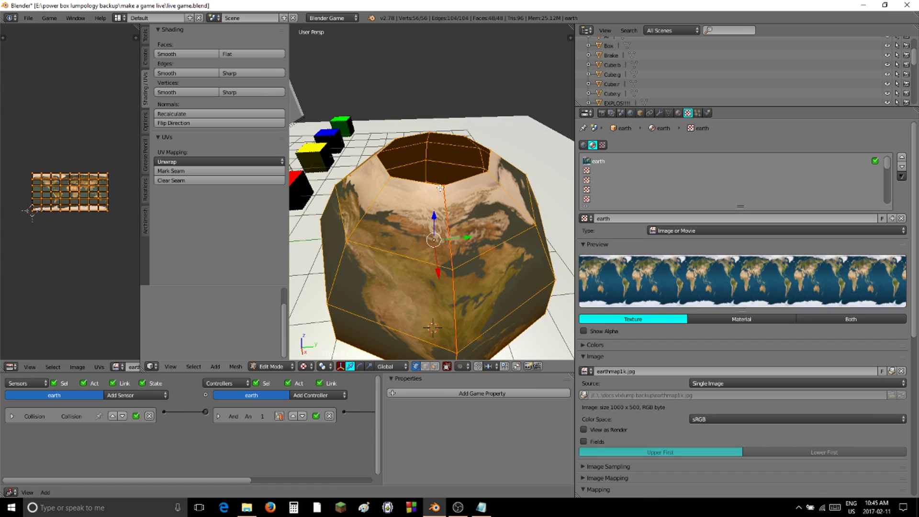
- Close the sphere's top opening by extruding its edge loop, scaling it to 0 and raising the centre about 0.06 along Z
alt+right_click(442, 187)
alt+right_click(392, 180)
alt+right_click(378, 156)
middle_drag(525, 170, 513, 197)
key(e)
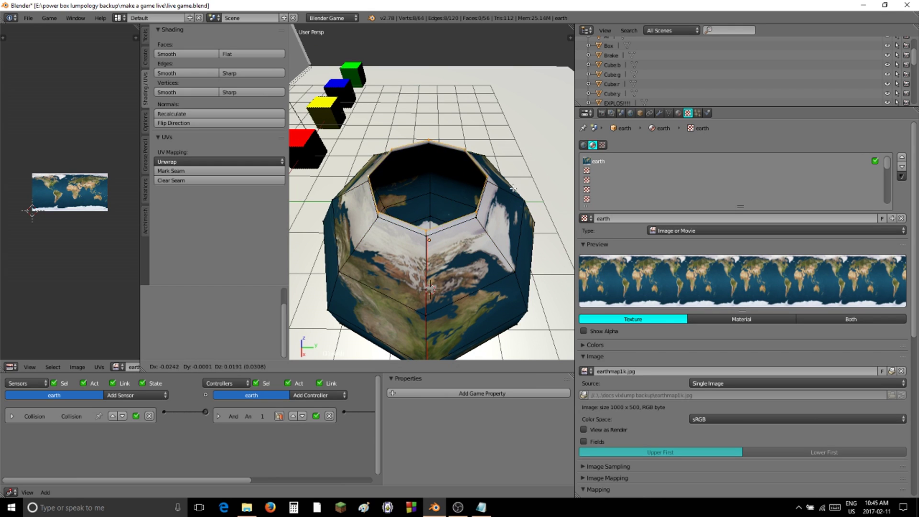
right_click(515, 183)
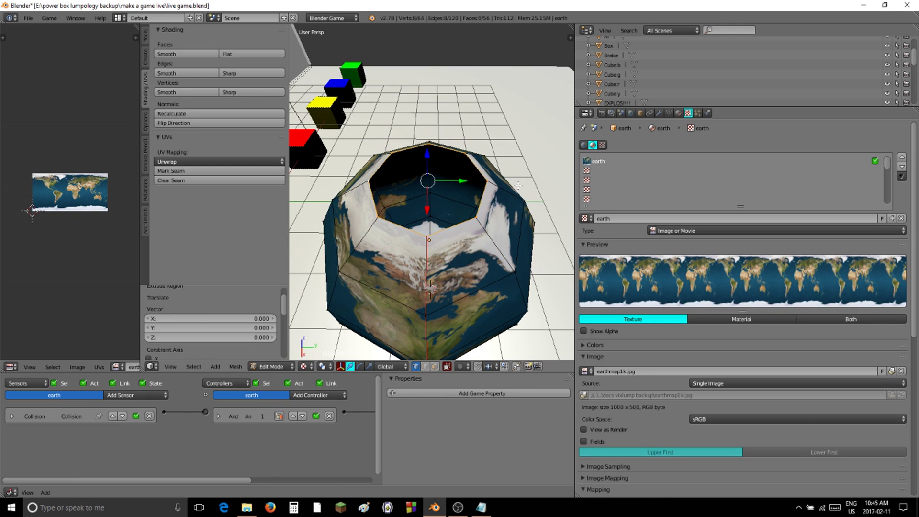
key(s)
key(0)
key(Return)
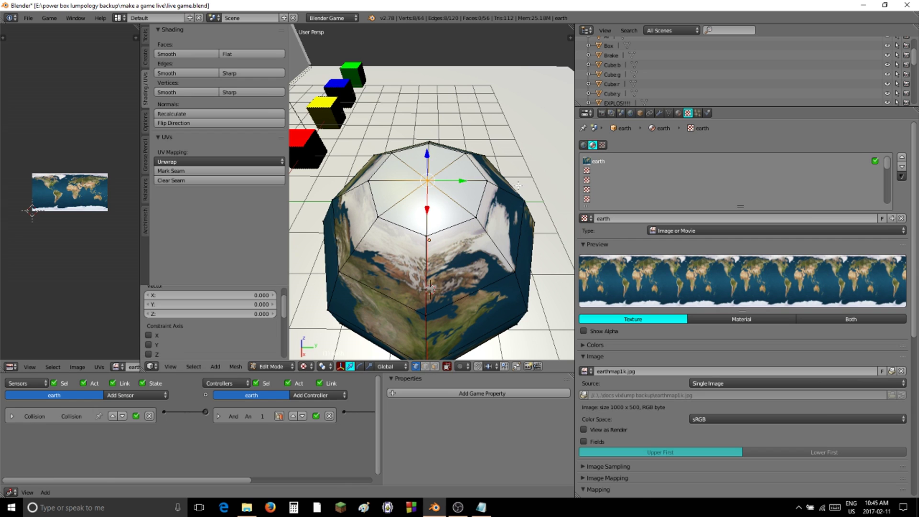
drag(426, 158, 426, 149)
- Close the sphere's bottom opening by extruding its edge loop, scaling it to 0 and lowering the centre slightly along Z
middle_drag(471, 211, 474, 130)
scroll(449, 160, down, 1)
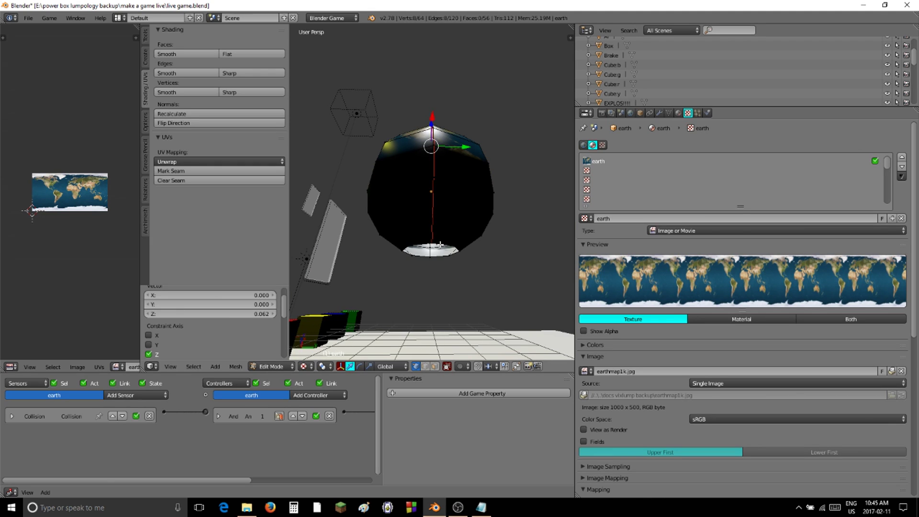
alt+right_click(447, 245)
key(e)
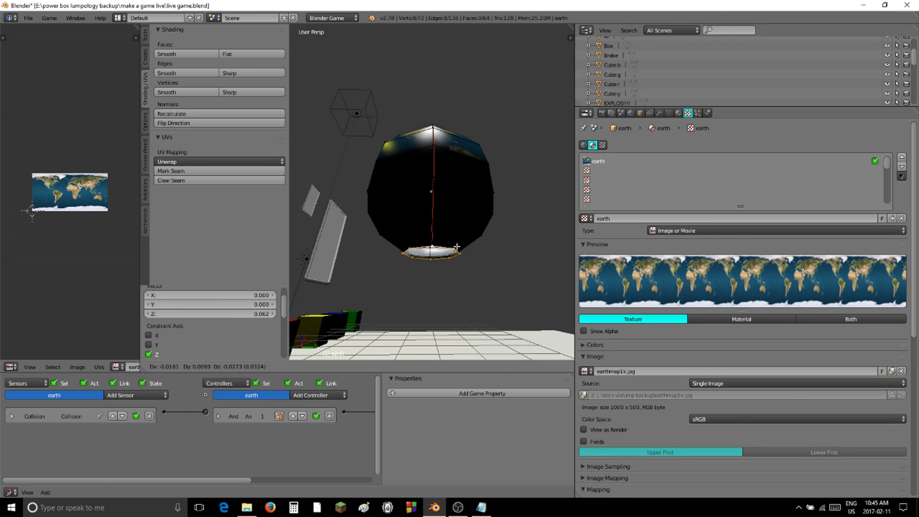
right_click(459, 258)
key(s)
key(0)
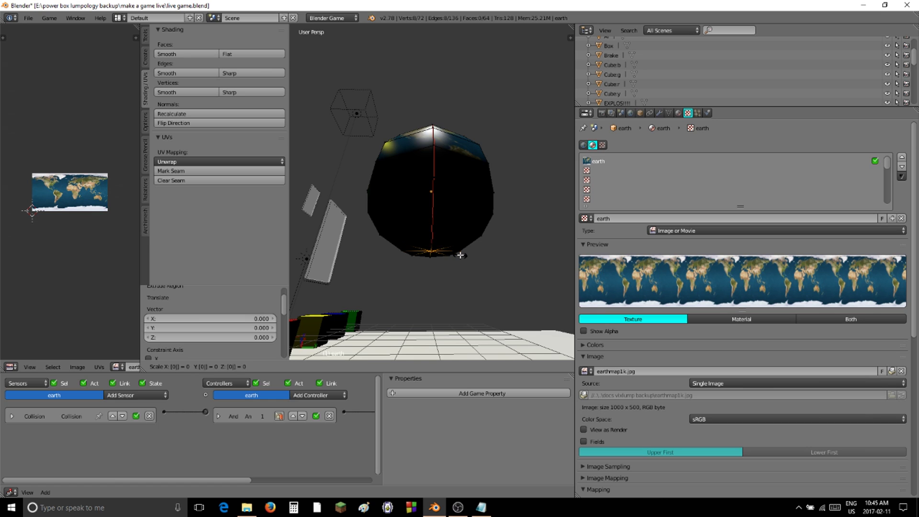
key(Return)
key(g)
key(z)
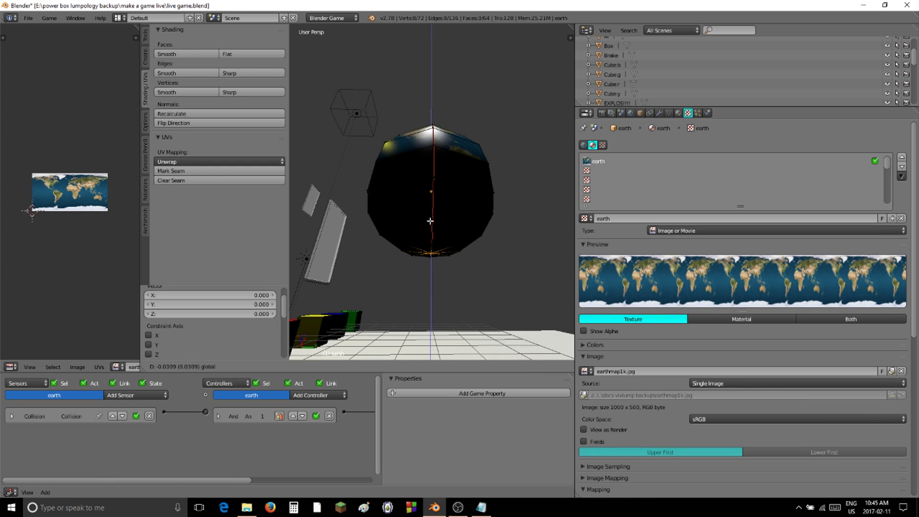
click(433, 222)
- Select the whole earth mesh to check its UV layout and return to Object Mode
middle_drag(487, 206, 487, 225)
key(a)
key(a)
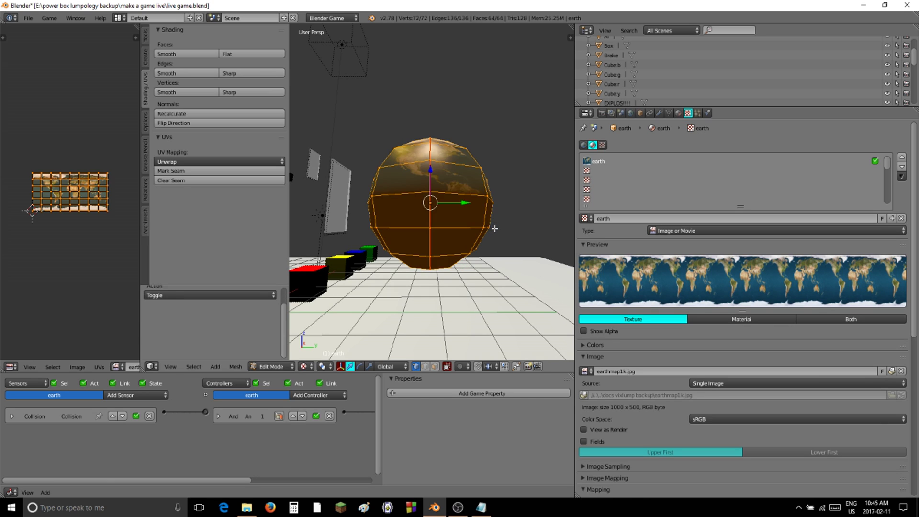
key(Tab)
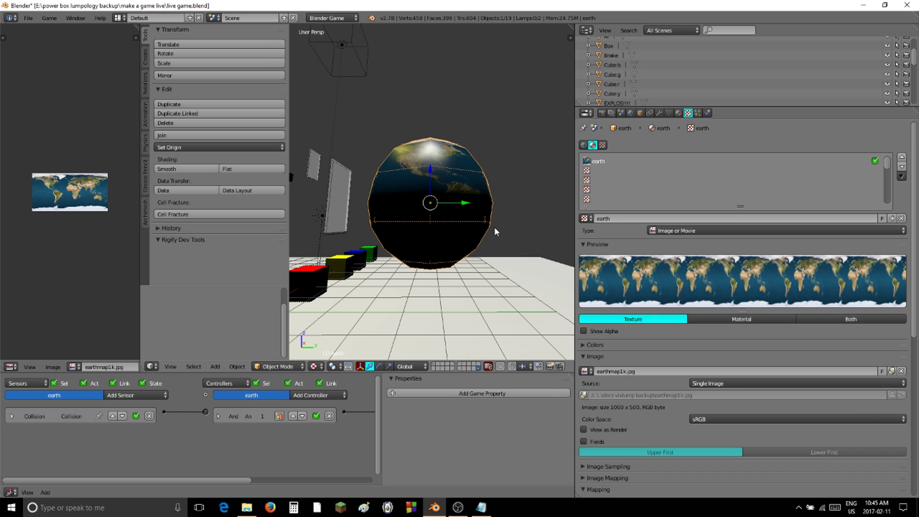
click(877, 509)
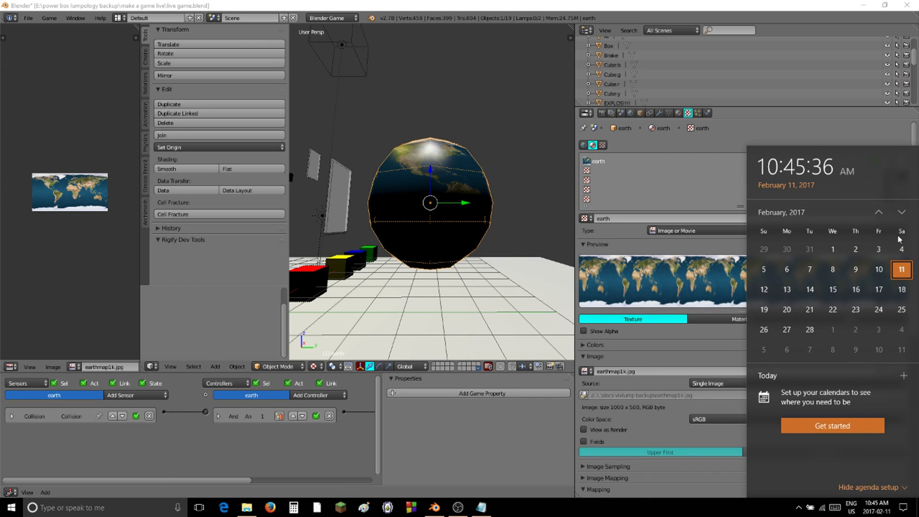
click(497, 453)
- Test-run the game to see how the earth sphere behaves at its current position, and stop it
middle_drag(398, 223, 391, 187)
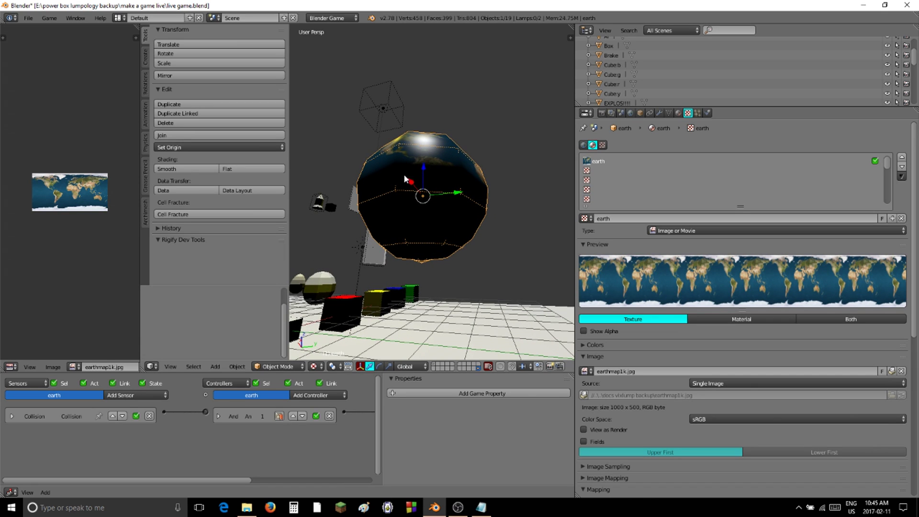
middle_drag(446, 151, 448, 211)
scroll(447, 210, down, 4)
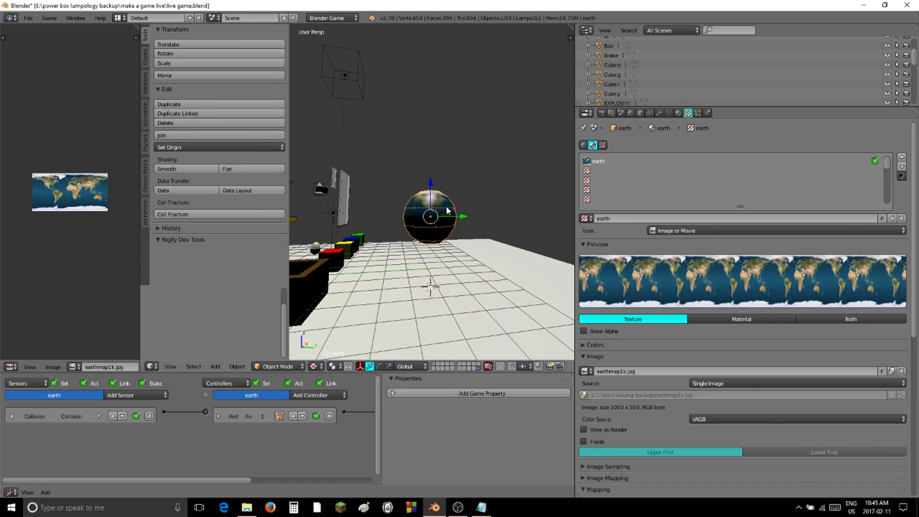
key(p)
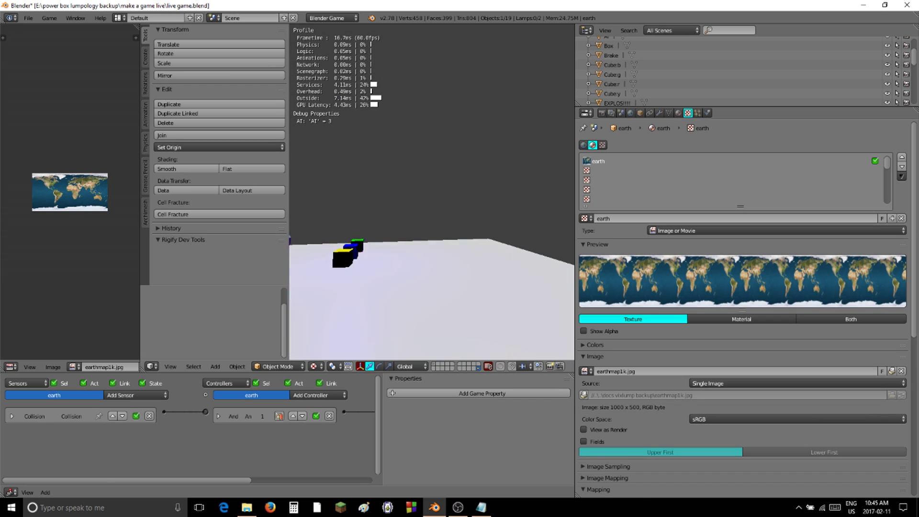
key(Escape)
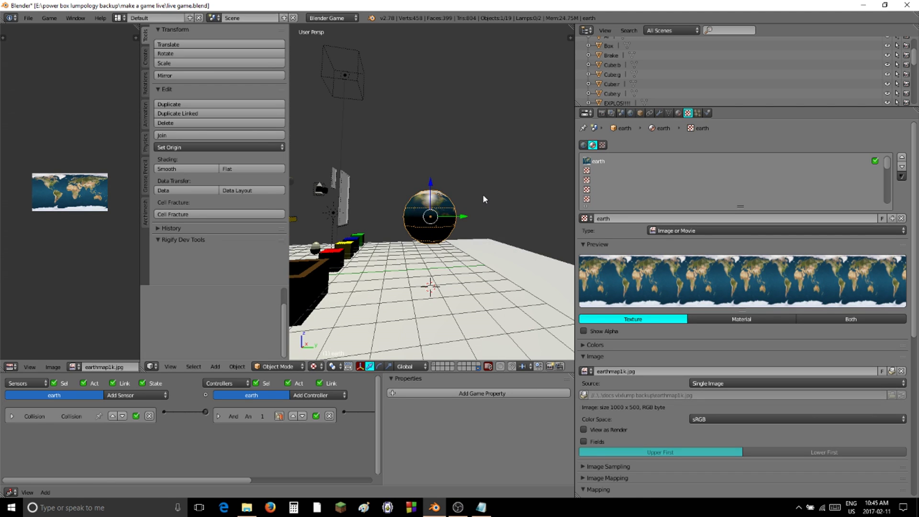
- Move the earth sphere about 4.56 units along Y, away from the other objects, and test-run the game
scroll(462, 217, down, 1)
drag(462, 209, 535, 212)
scroll(462, 230, down, 3)
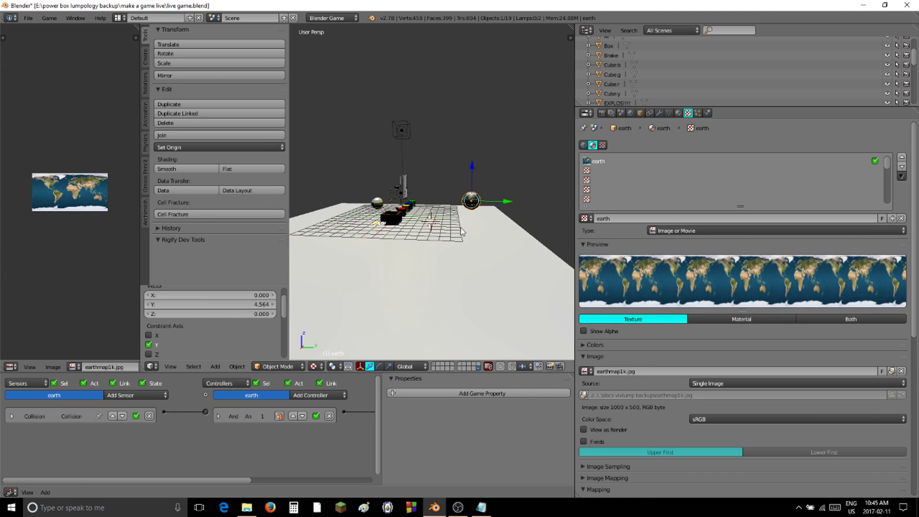
middle_drag(463, 230, 480, 238)
click(480, 238)
key(p)
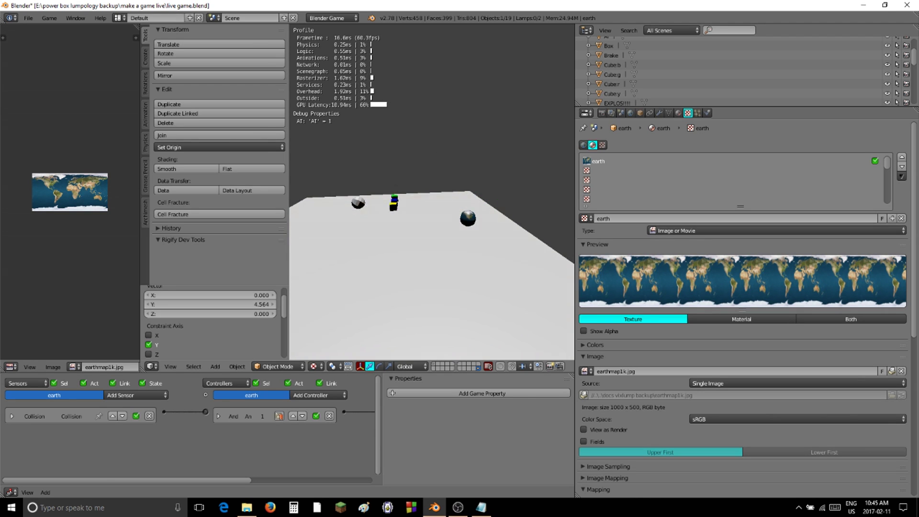
key(Escape)
- Move the earth sphere about -5.59 units along Y, back beside the colored cubes, and test-run the game again
middle_drag(488, 221, 496, 224)
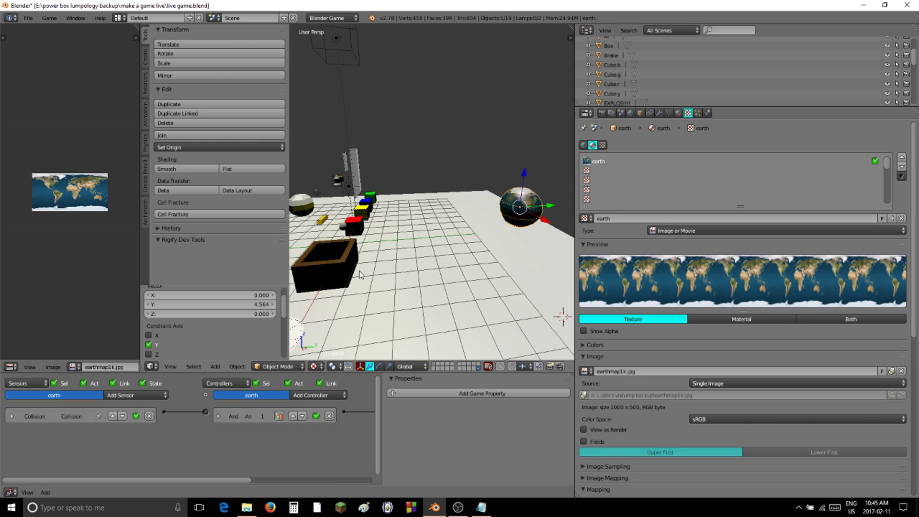
drag(554, 206, 438, 209)
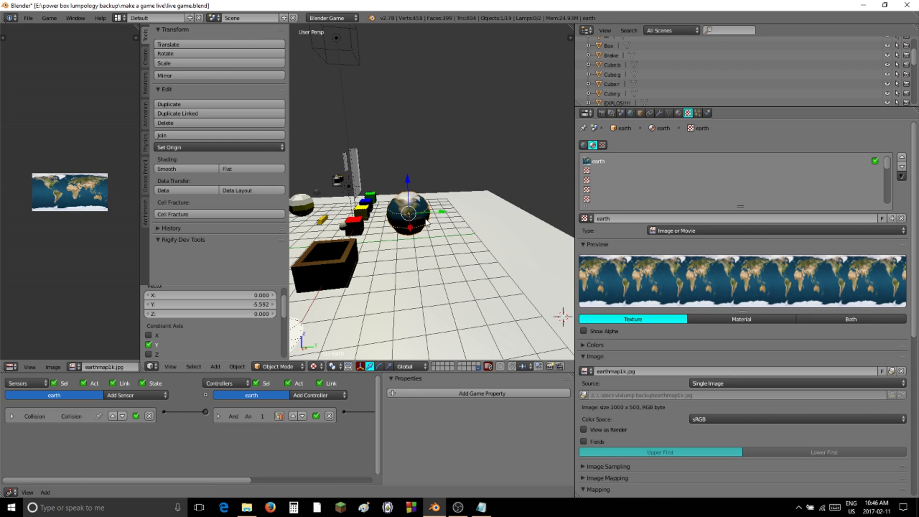
key(p)
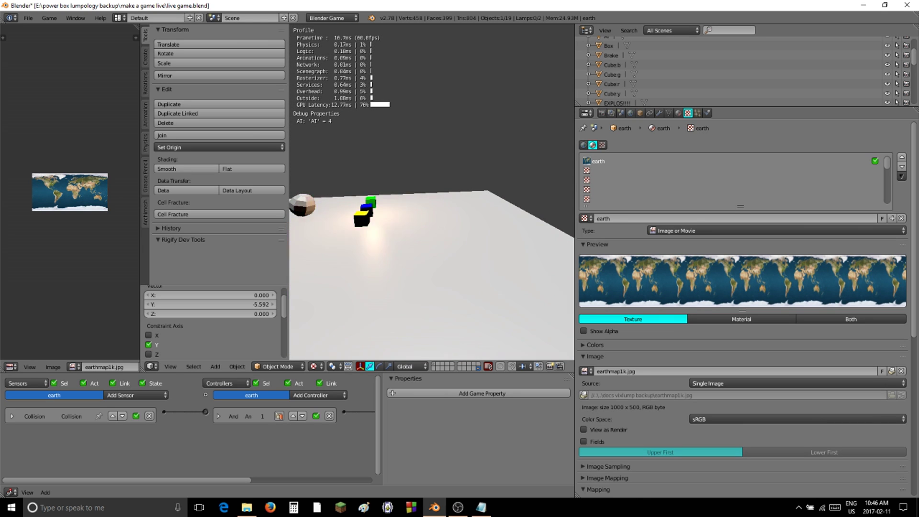
key(Escape)
- Select the AI sphere and inspect its sensors, controllers and the Edit Object actuator that ends the object
middle_drag(369, 255, 413, 234)
right_click(385, 216)
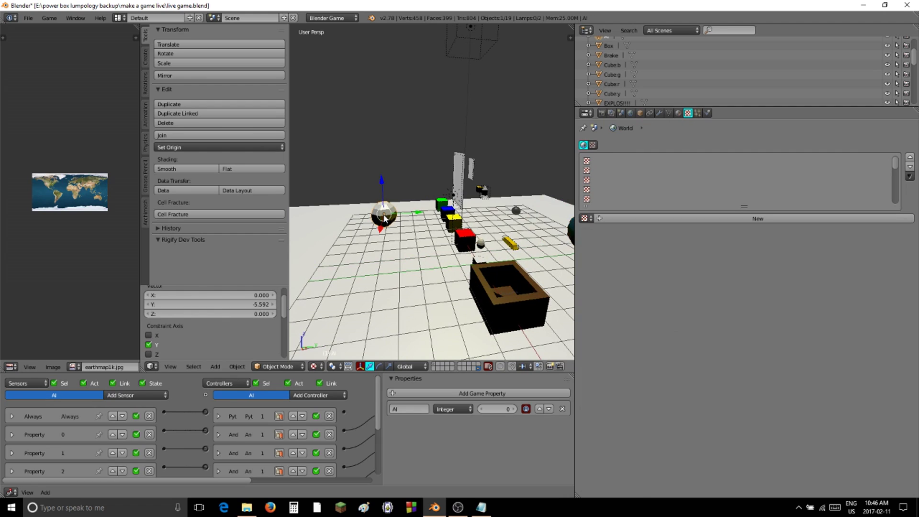
scroll(343, 426, down, 1)
middle_drag(343, 426, 179, 374)
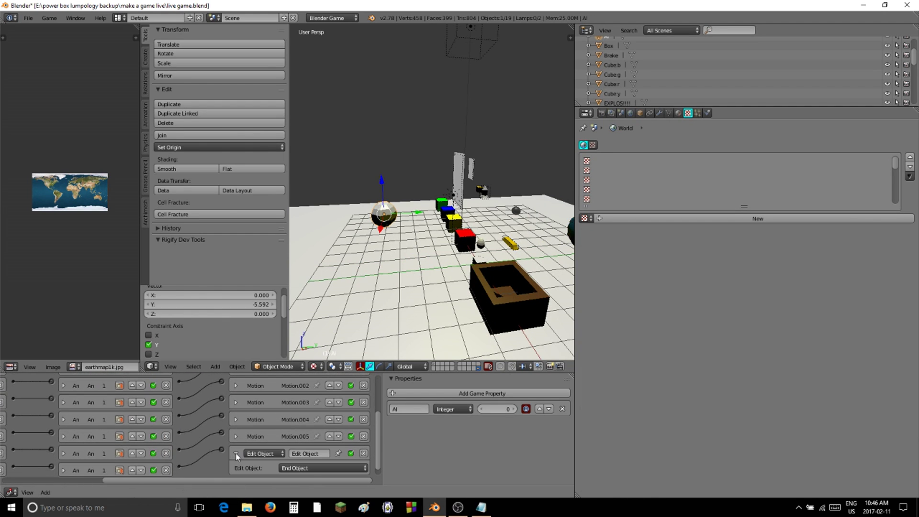
middle_drag(238, 459, 21, 444)
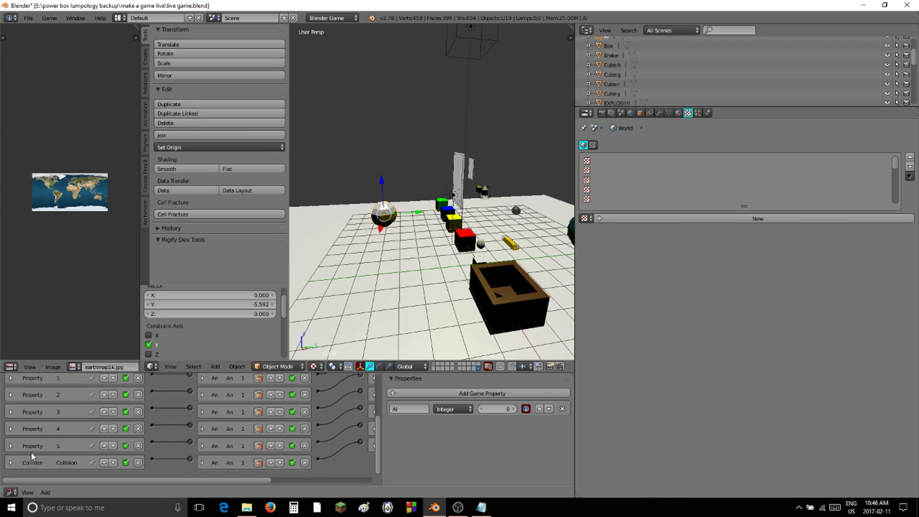
middle_drag(230, 431, 231, 412)
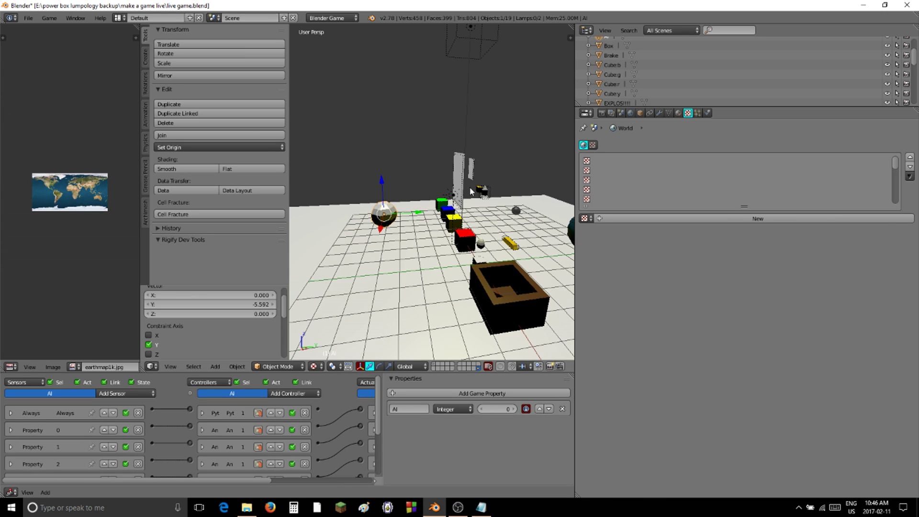
- Select the earth sphere and move it 1.5 units along Y, away from the colored cubes
middle_drag(472, 192, 534, 232)
right_click(435, 253)
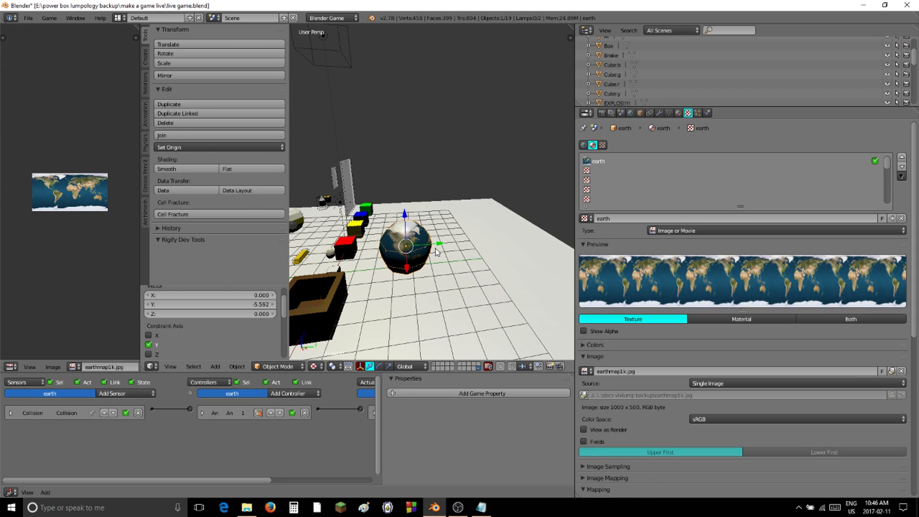
key(g)
key(y)
drag(455, 242, 476, 241)
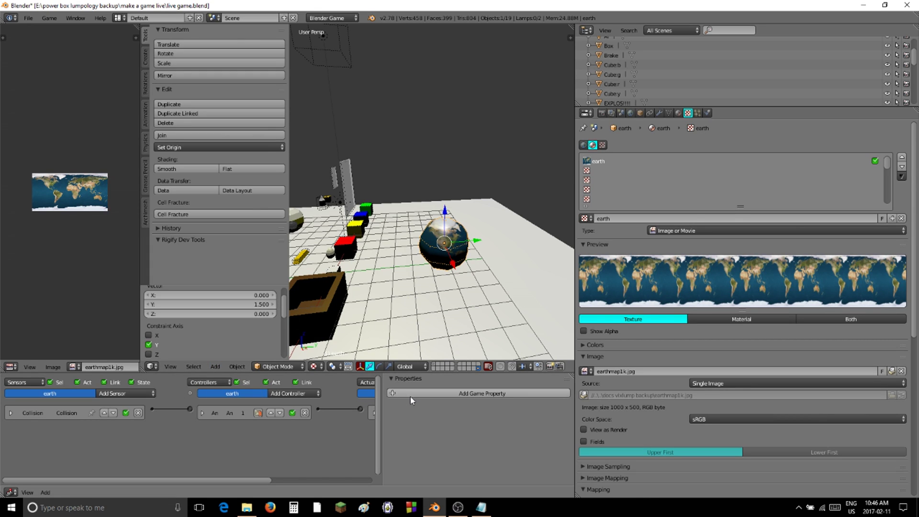
- Inspect the red cube's logic bricks for comparison and reselect the earth sphere
right_click(347, 250)
middle_drag(306, 435, 218, 445)
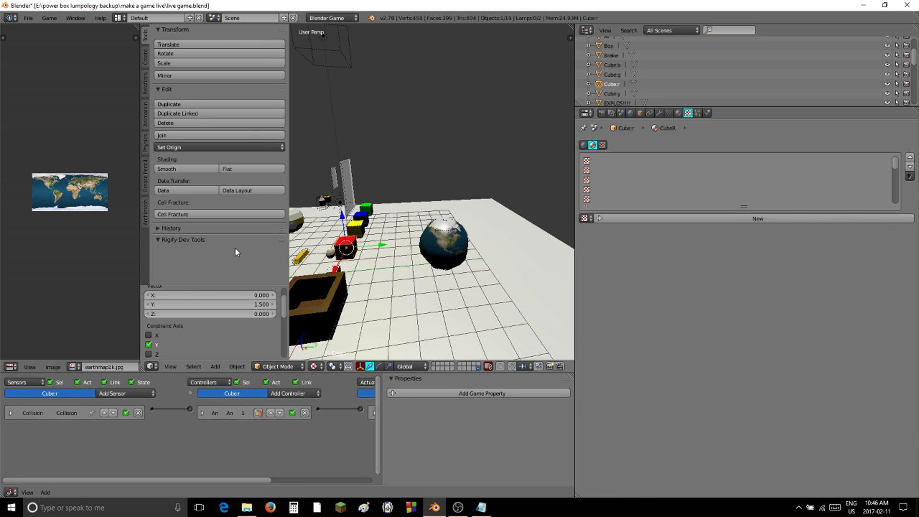
right_click(459, 249)
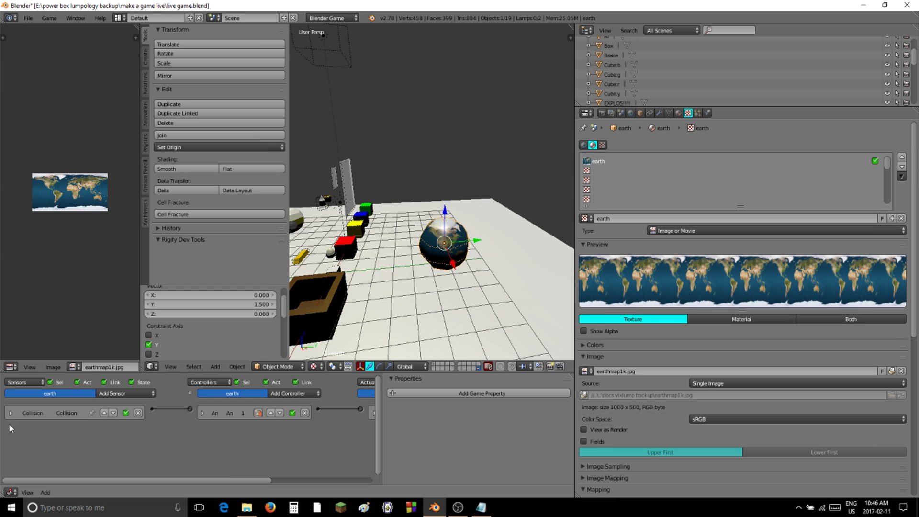
- Add an Always sensor linked to a new Python controller on the earth sphere, with the controller in Module mode
click(150, 393)
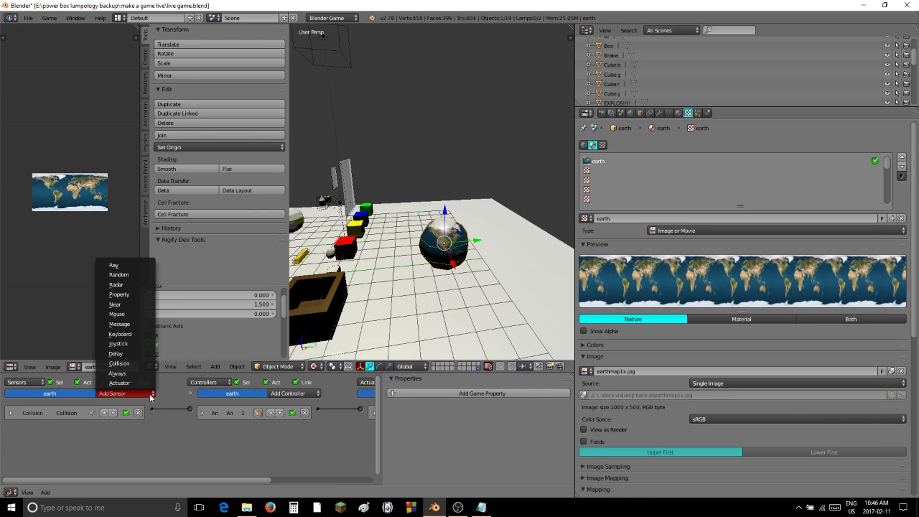
click(131, 375)
click(293, 393)
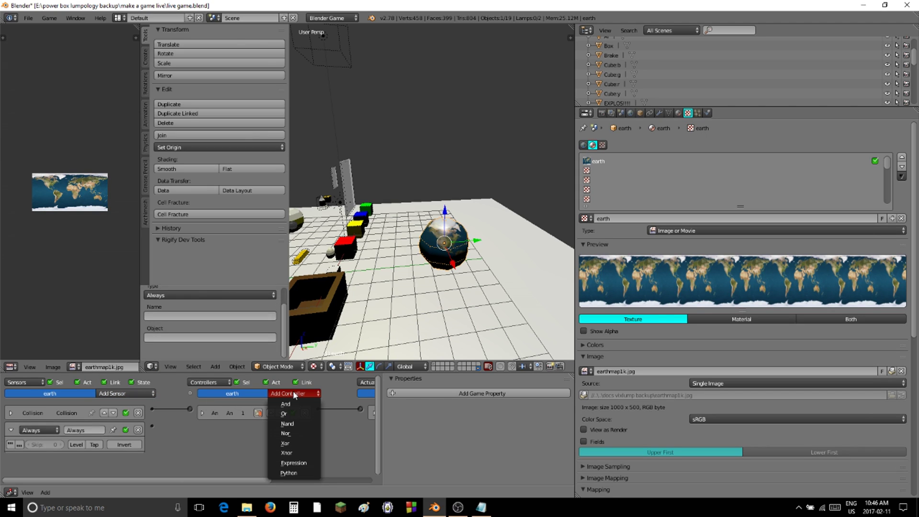
click(290, 472)
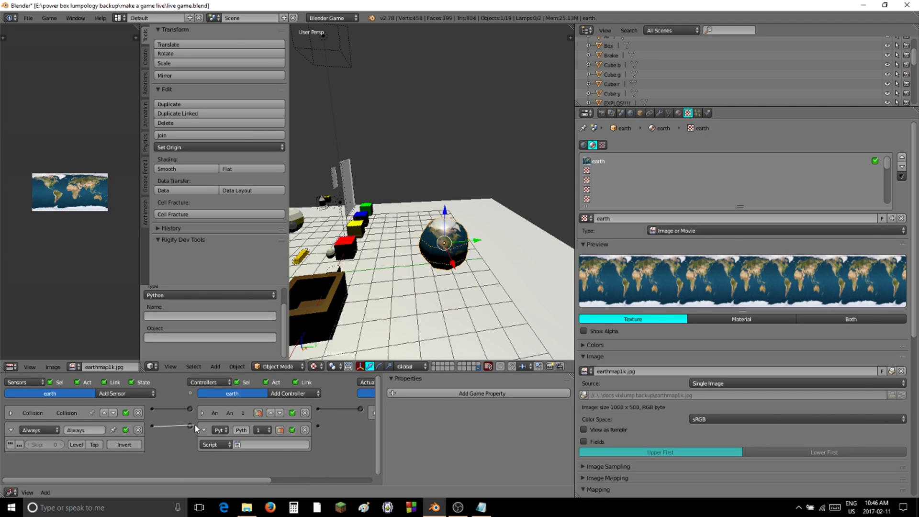
click(225, 445)
click(220, 425)
- Set the earth's Python controller module to PlanetGravity.main and collapse the controller
click(481, 508)
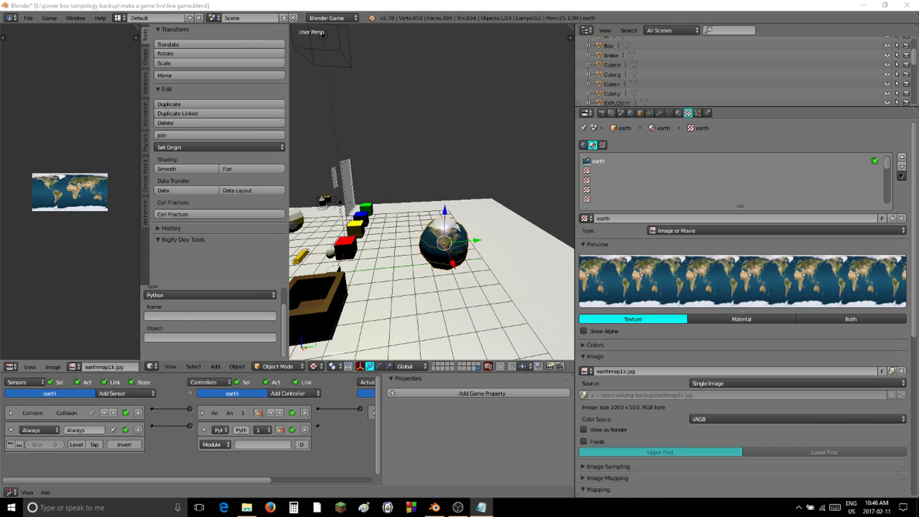
click(259, 449)
text(PlanetGravity.main)
key(Return)
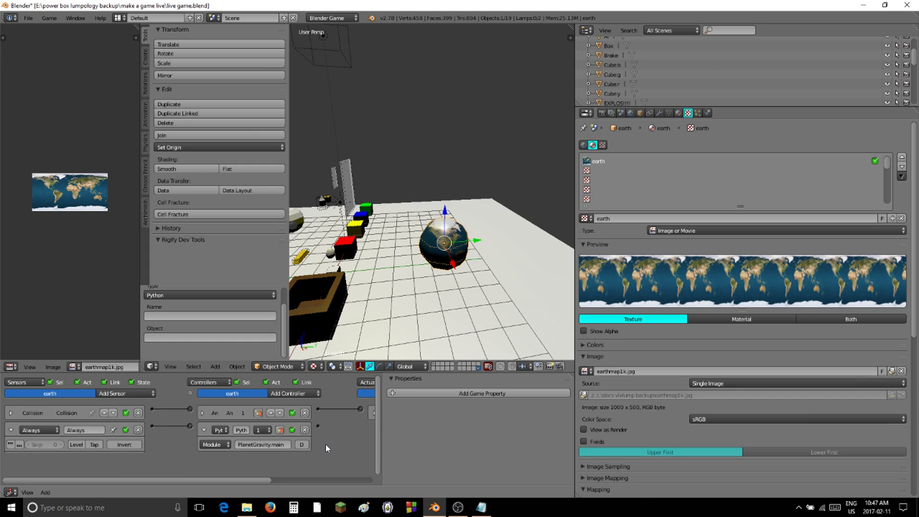
click(205, 431)
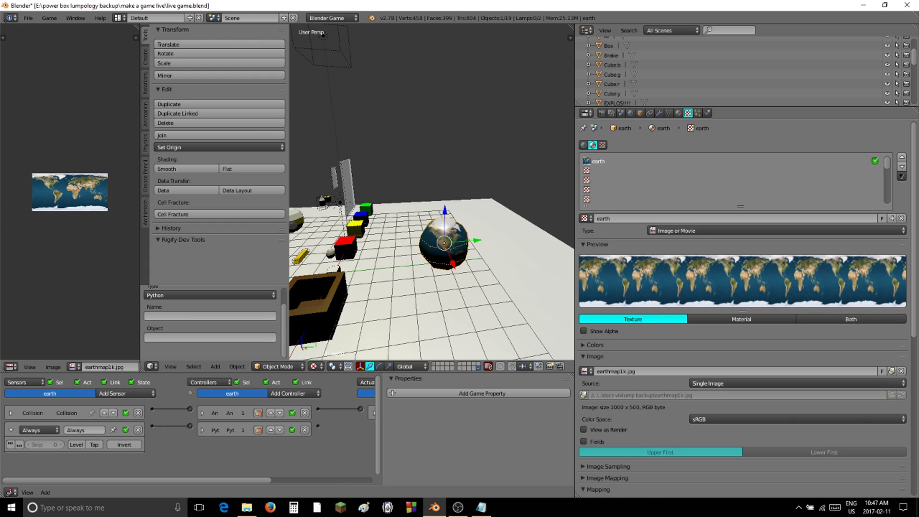
key(alt+Tab)
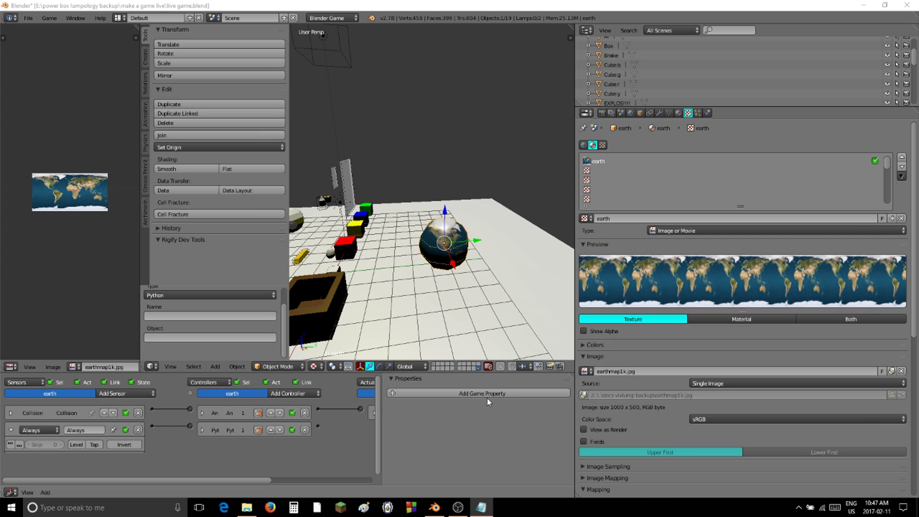
- Give the smashed-egg object a Boolean game property named gravity and enable it
middle_drag(421, 252, 496, 239)
middle_drag(410, 272, 459, 269)
scroll(431, 320, up, 2)
scroll(415, 316, down, 4)
scroll(454, 271, up, 2)
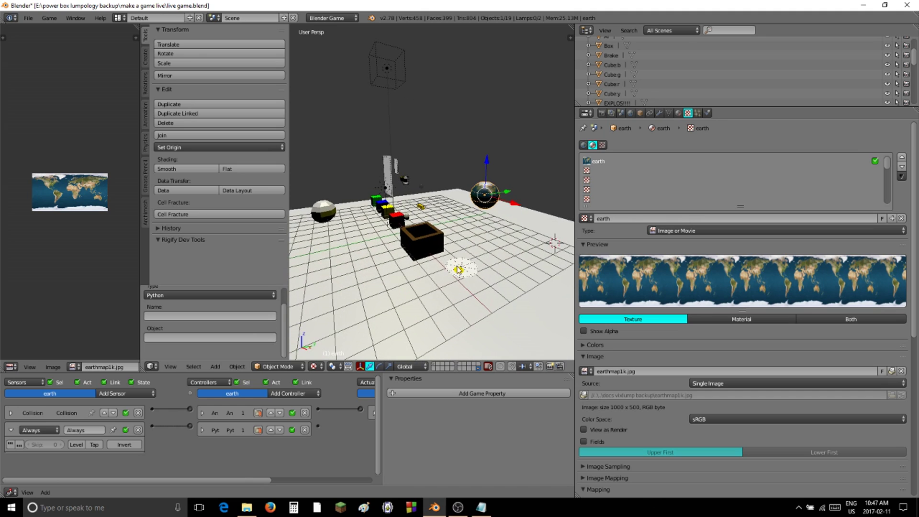
right_click(459, 269)
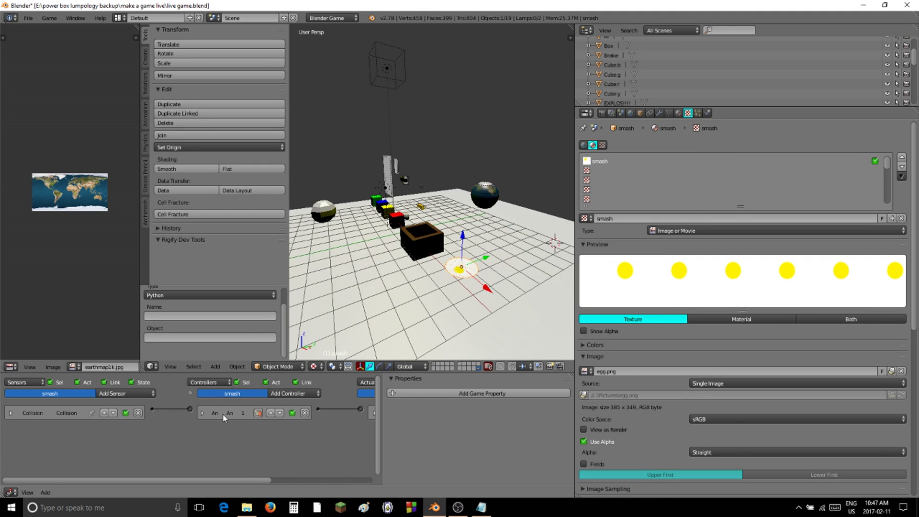
click(423, 396)
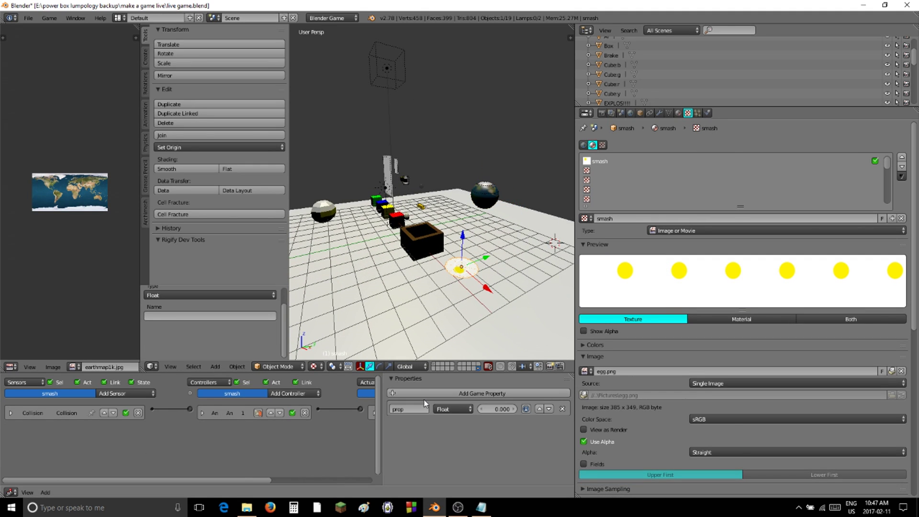
click(459, 409)
click(457, 397)
click(514, 409)
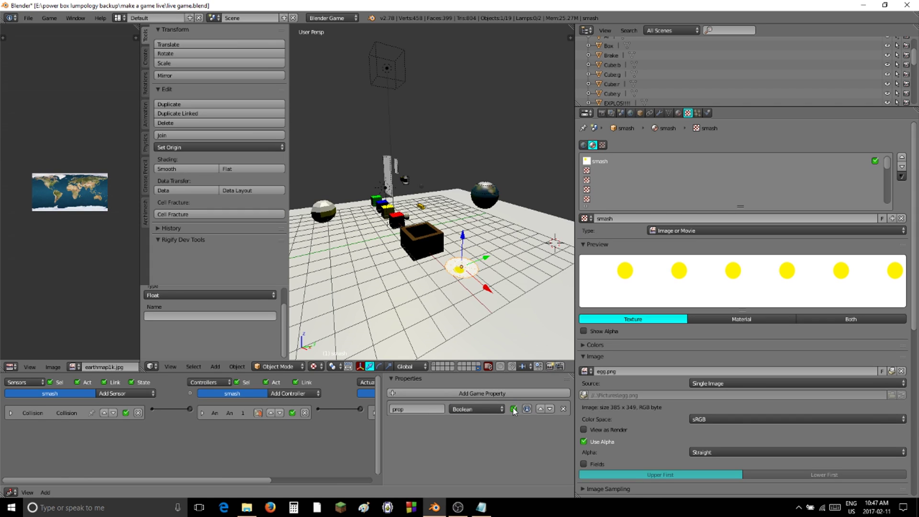
click(422, 409)
text(gravity)
key(Return)
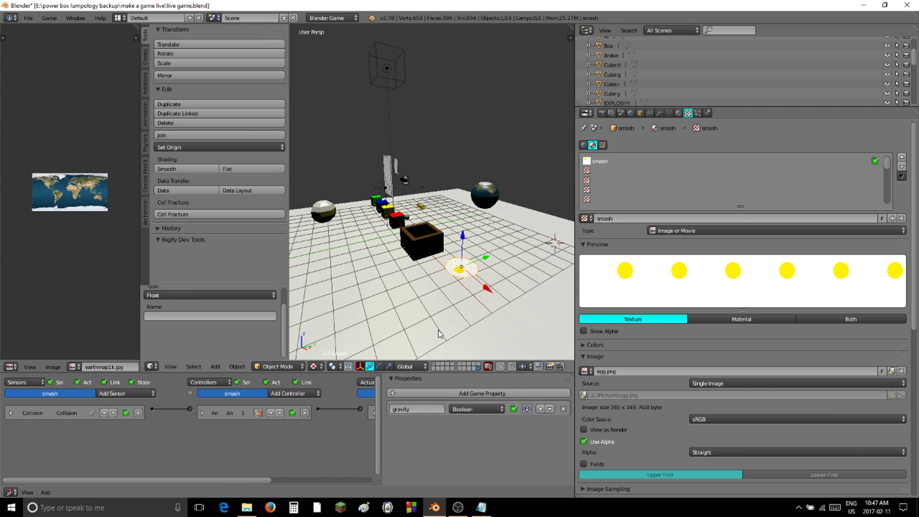
- Select the brown open box and add an enabled Boolean game property named gravity to it
middle_drag(425, 288, 452, 323)
scroll(436, 282, up, 3)
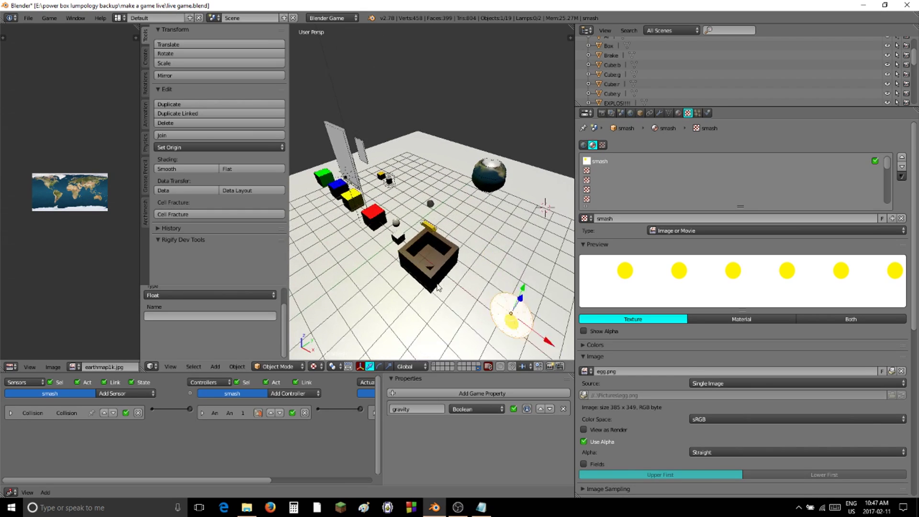
right_click(437, 285)
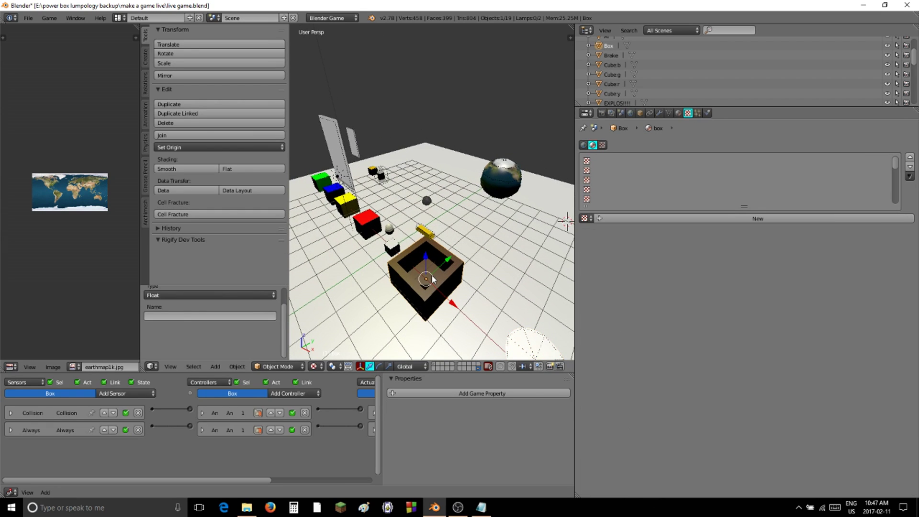
click(442, 392)
click(474, 410)
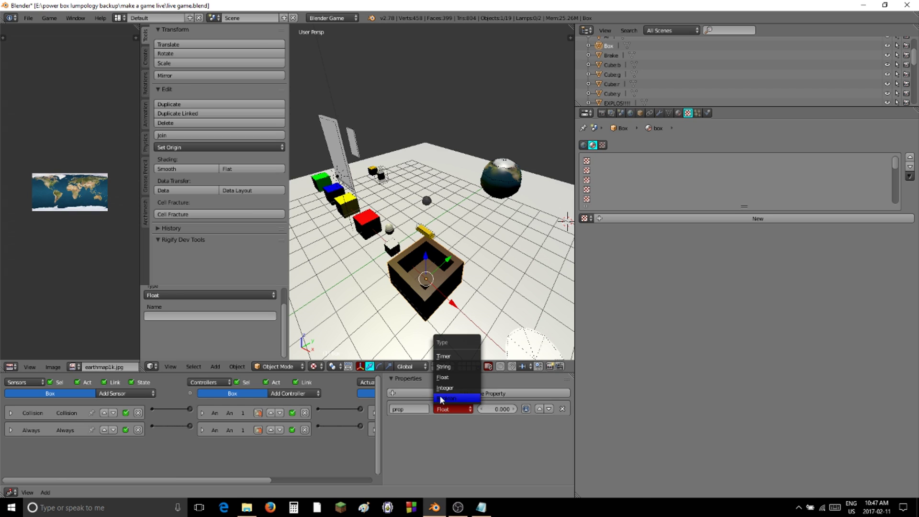
click(441, 397)
click(410, 411)
text(gravity)
key(Return)
click(514, 409)
- Select the gold bar behind the box and add an enabled Boolean game property named gravity
middle_drag(474, 345, 445, 288)
right_click(449, 223)
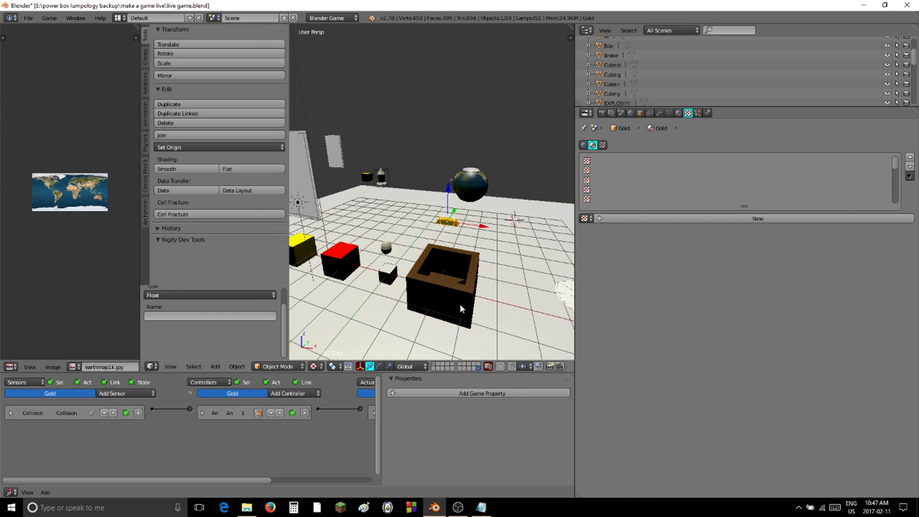
click(464, 394)
click(452, 409)
click(443, 400)
click(409, 410)
text(gravity)
key(Return)
click(514, 409)
- Add a second game property named gravity to the small Killer cube, as an enabled Boolean beside dead
scroll(424, 323, down, 3)
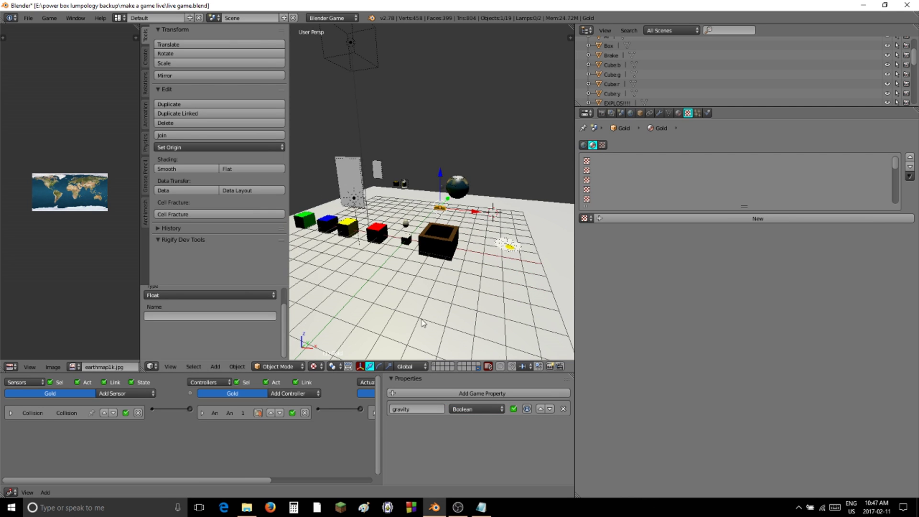
scroll(455, 275, up, 3)
middle_drag(397, 274, 456, 275)
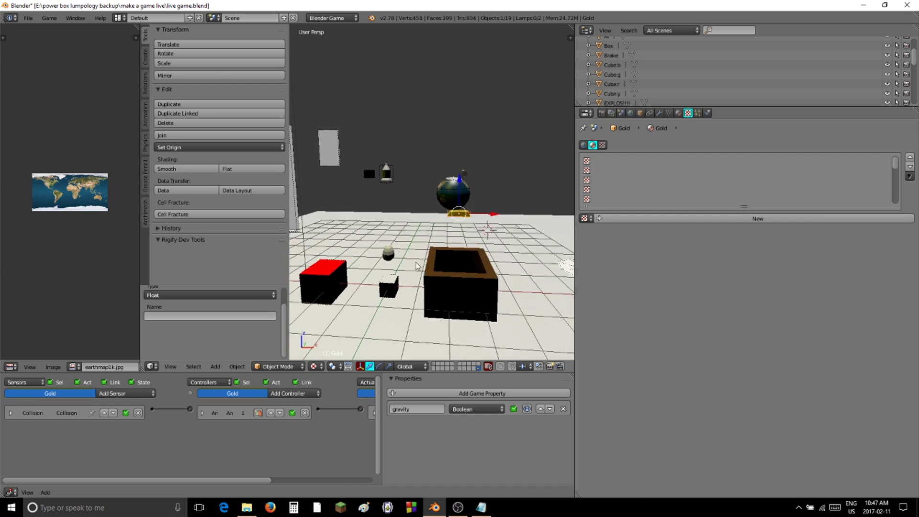
scroll(457, 275, down, 3)
right_click(450, 252)
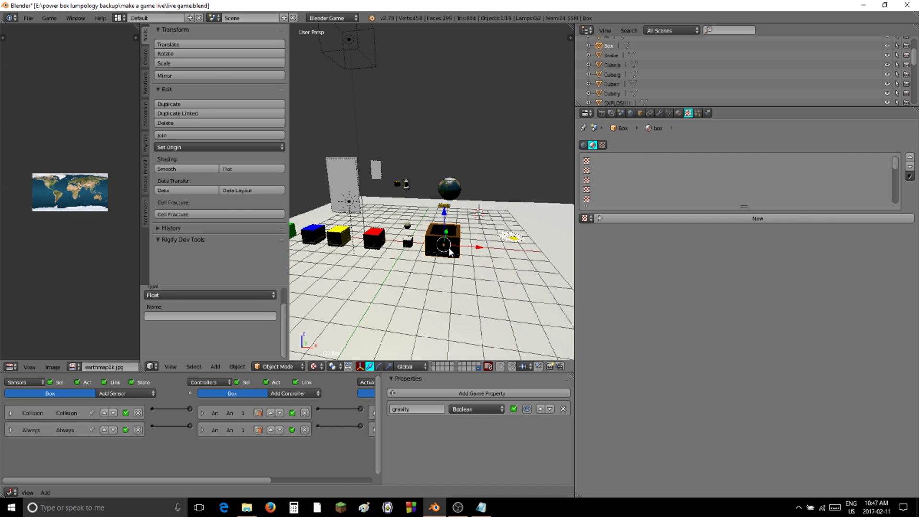
right_click(408, 246)
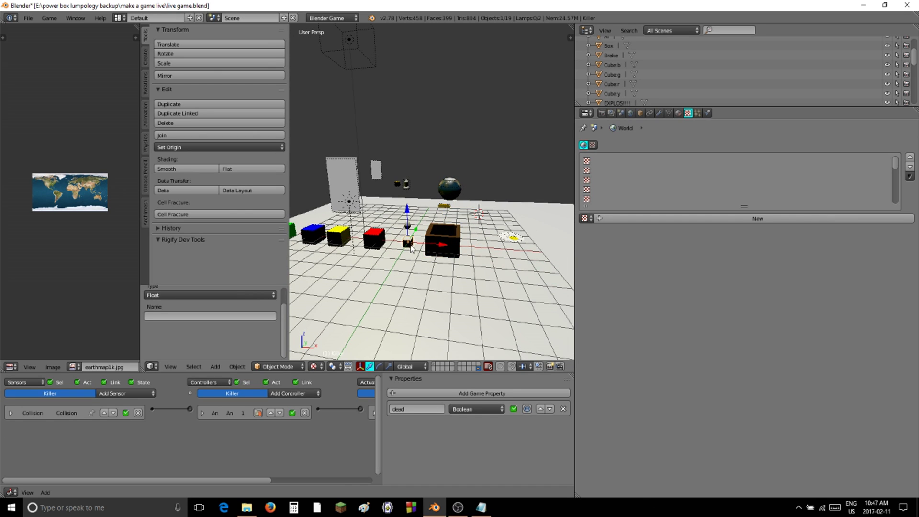
click(488, 397)
text(gravity)
key(Return)
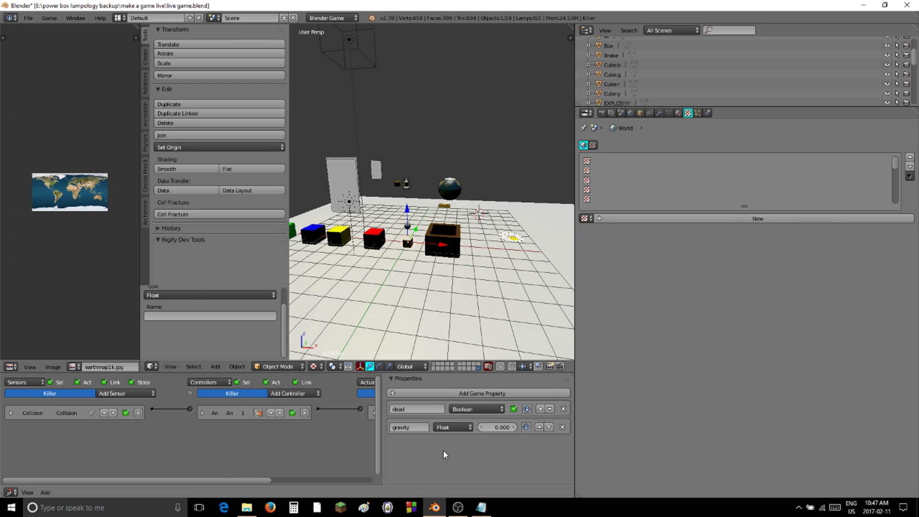
click(455, 428)
click(447, 416)
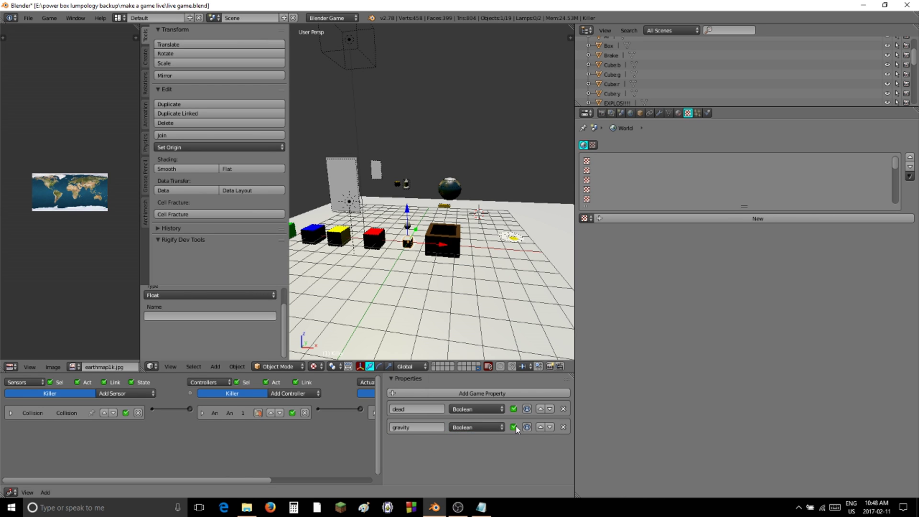
- Select the egg and give it a Boolean game property named gravity
scroll(402, 282, up, 2)
right_click(389, 252)
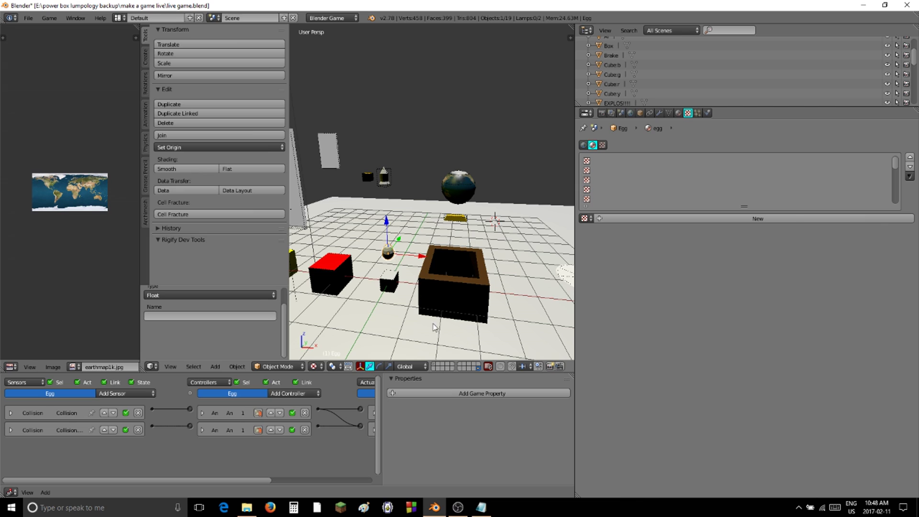
click(449, 394)
click(449, 406)
click(441, 408)
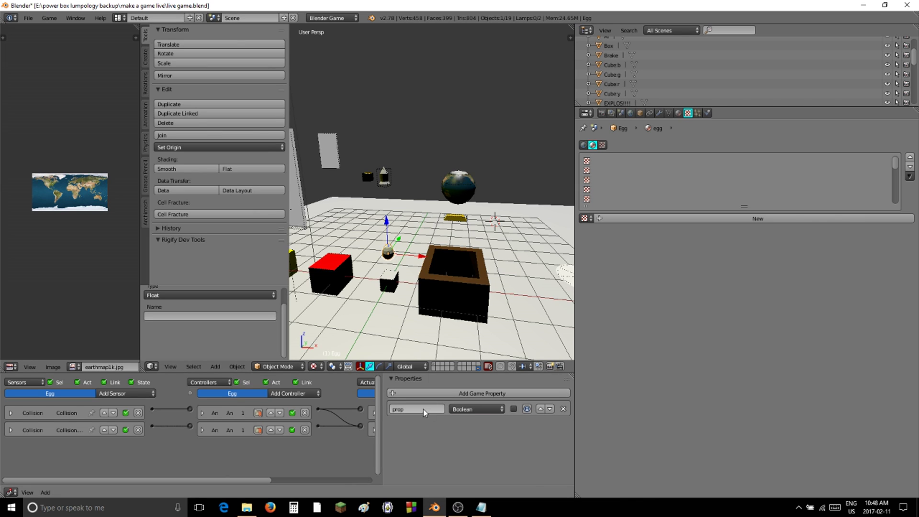
text(gravity)
key(Return)
- Select the EXPLOS!!!! object at the back of the floor and add an enabled Boolean game property named gravity
shift+middle_drag(441, 330, 500, 324)
middle_drag(452, 249, 487, 182)
right_click(462, 187)
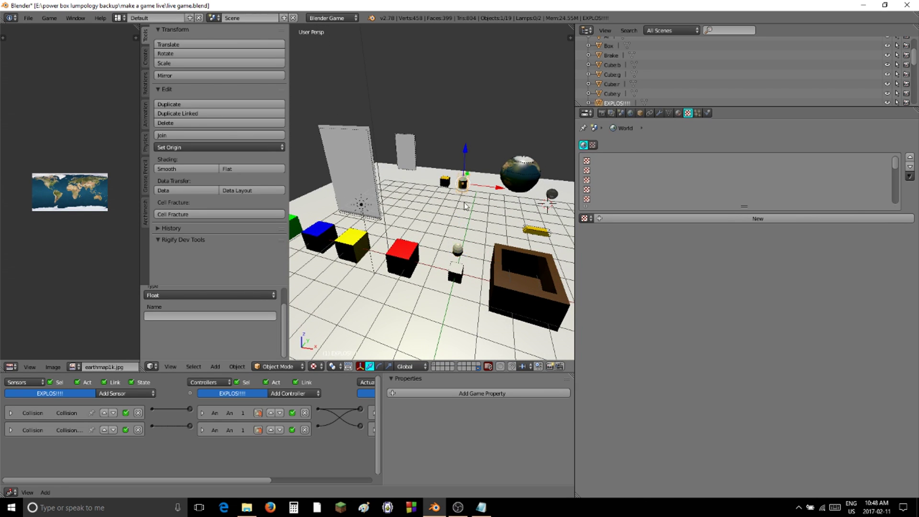
click(480, 393)
click(466, 410)
click(446, 398)
click(412, 409)
text(gravity)
key(Return)
click(516, 408)
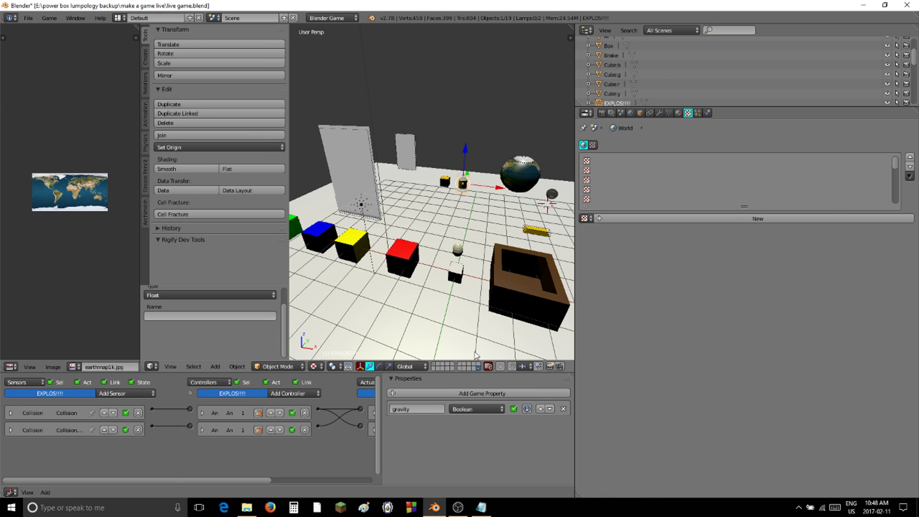
- Add an enabled Boolean game property named gravity to the lighterbox, alongside its light property
right_click(452, 181)
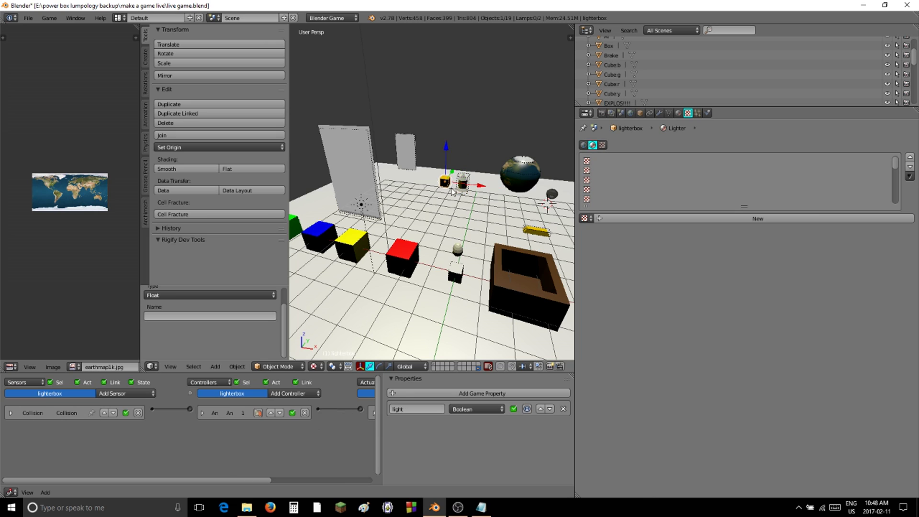
click(453, 394)
click(415, 427)
text(gravity)
key(Return)
click(452, 427)
click(449, 417)
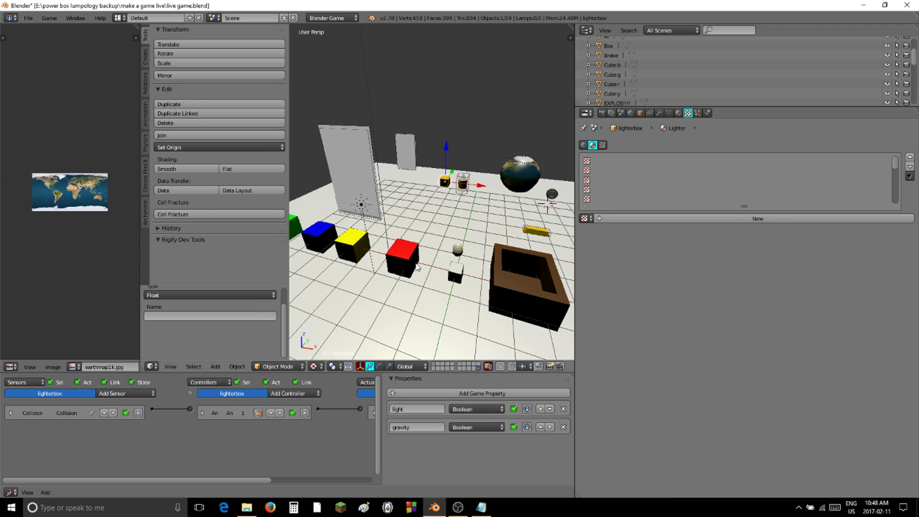
- Select the red cube and add an enabled Boolean game property named gravity
right_click(416, 267)
click(454, 395)
click(449, 409)
click(448, 393)
click(417, 408)
text(gravity)
click(516, 419)
click(513, 410)
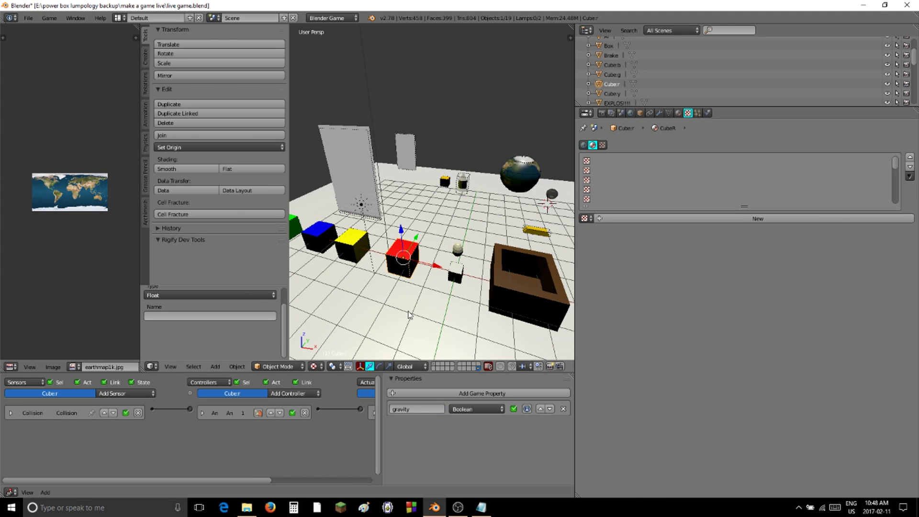
- Select the yellow cube and add an enabled Boolean game property named gravity
middle_drag(407, 240, 434, 245)
right_click(405, 246)
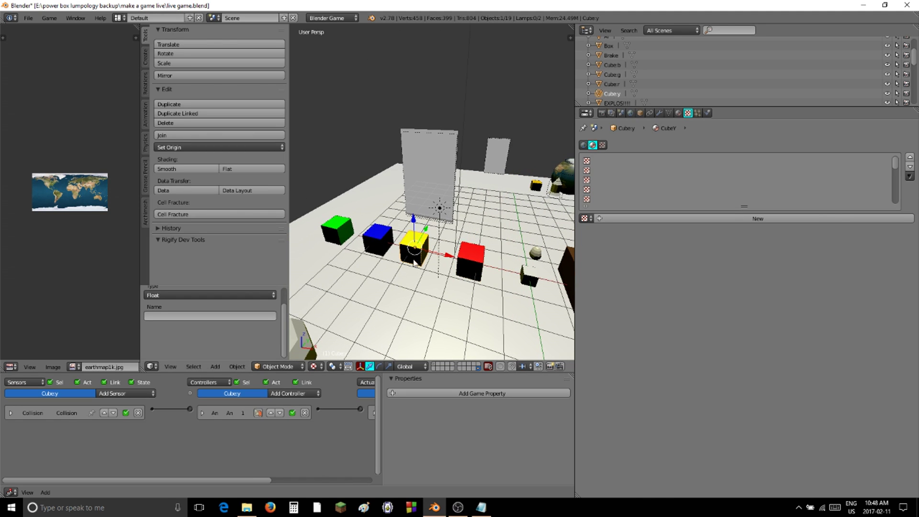
click(446, 394)
click(444, 410)
click(447, 399)
text(gravity)
key(Return)
click(514, 409)
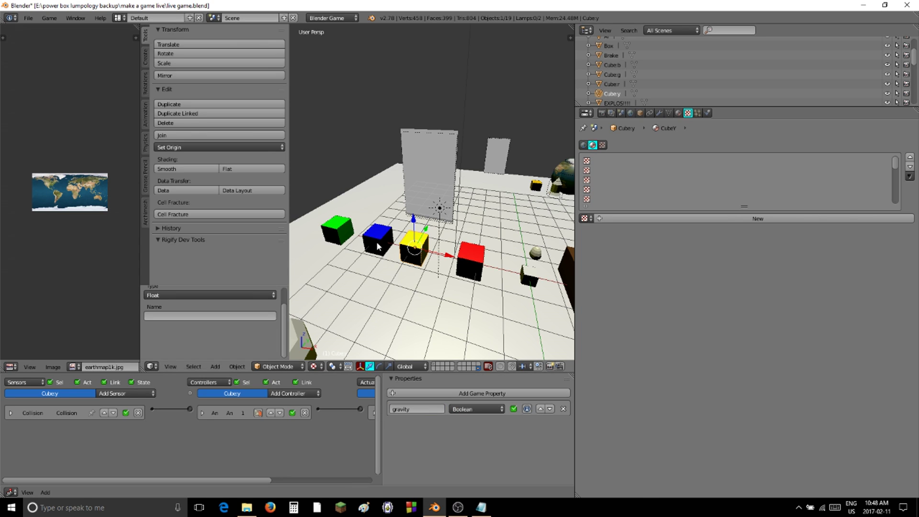
- Select the blue cube and add an enabled Boolean game property named gravity
right_click(378, 246)
click(453, 394)
click(449, 408)
click(446, 398)
double_click(409, 409)
text(gravity)
key(Return)
click(514, 409)
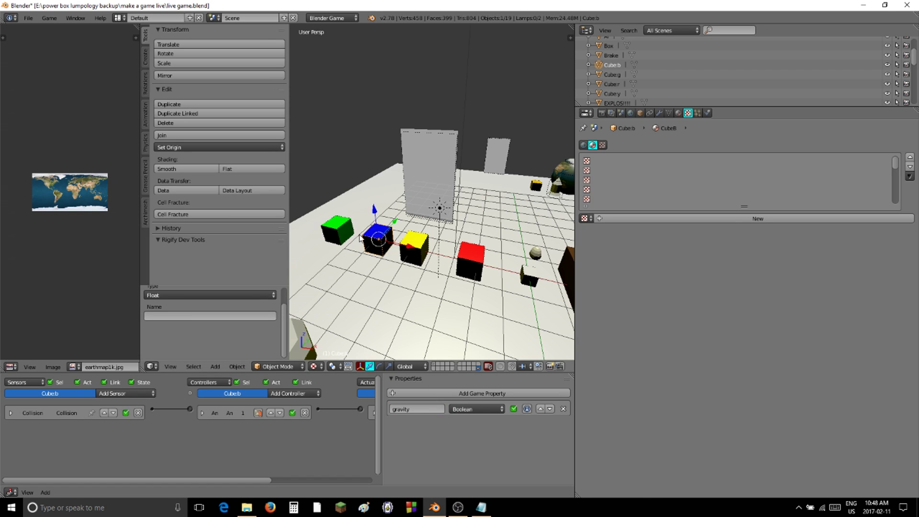
- Select the green cube and add an enabled Boolean game property named gravity
right_click(340, 230)
click(453, 394)
click(450, 409)
click(445, 399)
double_click(410, 409)
text(gravity)
key(Return)
- Select the sun lamp and the point lamp above the scene in turn to check their logic bricks and properties
scroll(417, 244, down, 5)
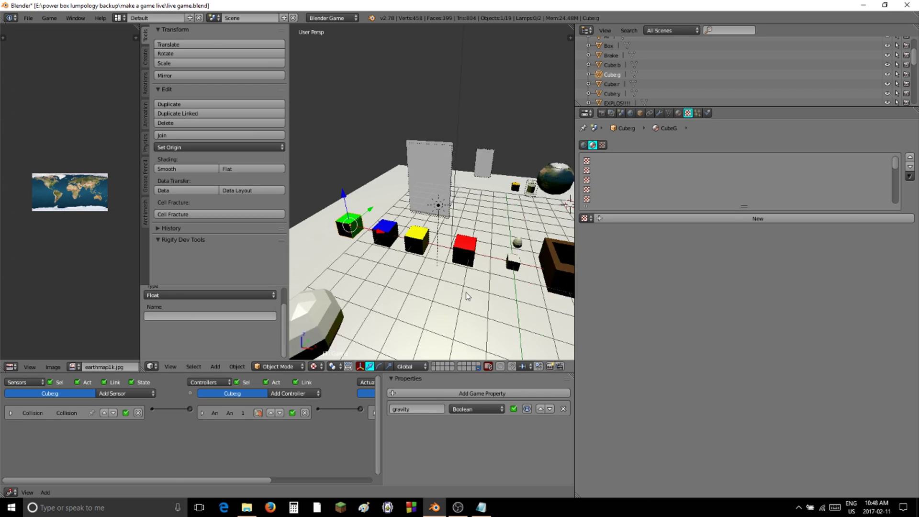
right_click(437, 201)
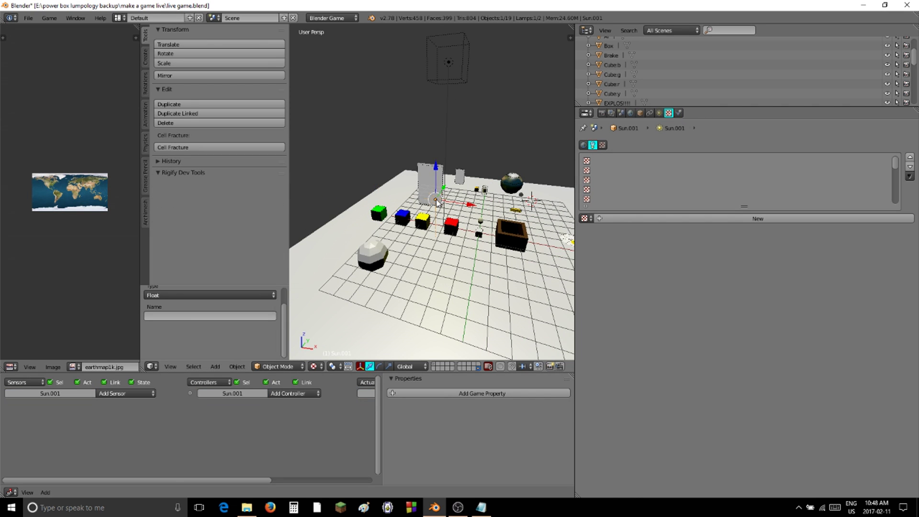
right_click(450, 63)
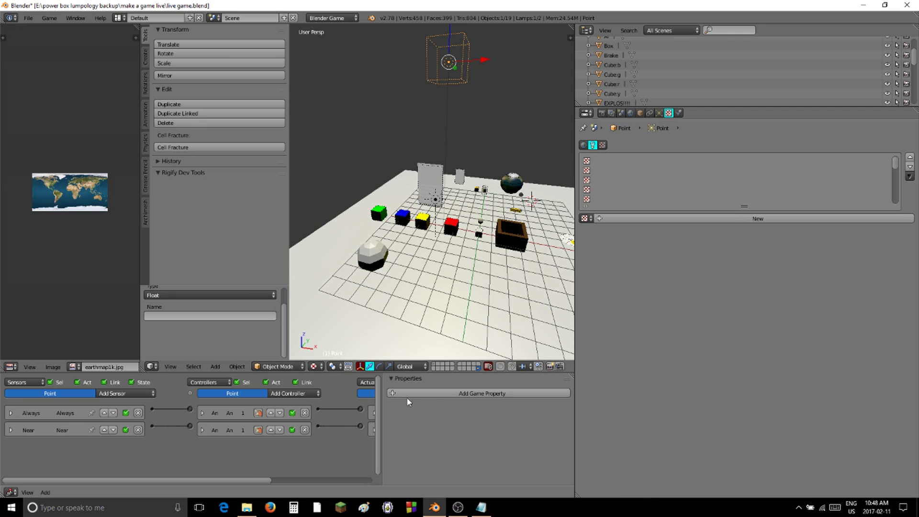
- Show the point lamp's physics settings and add an enabled Boolean game property named gravity to it
click(679, 113)
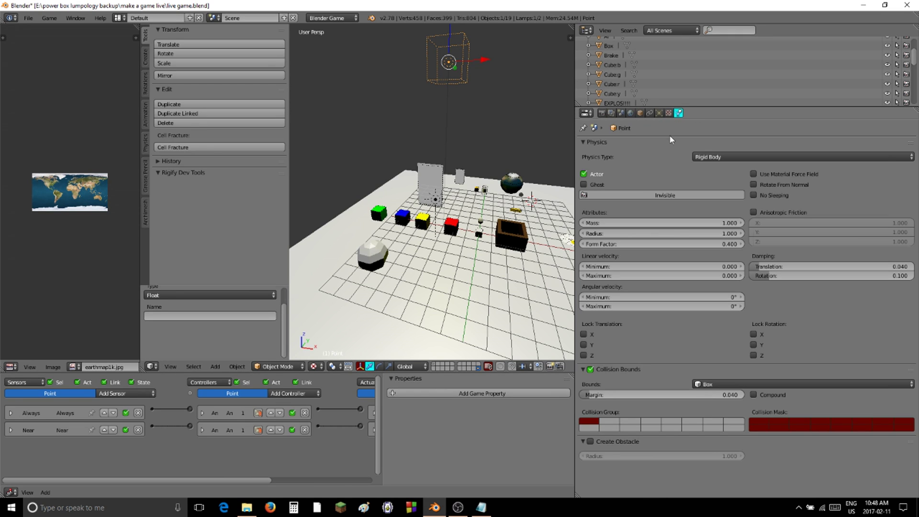
click(433, 394)
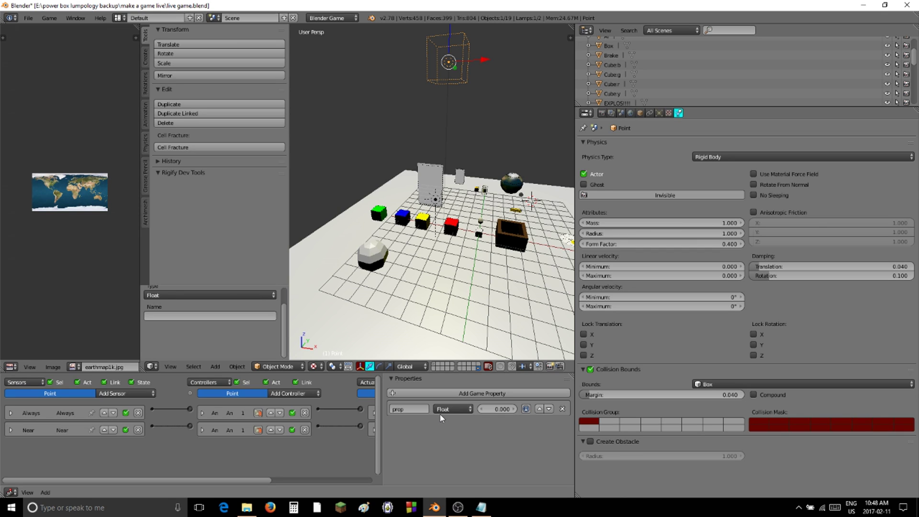
click(424, 412)
text(gravity)
key(Return)
click(450, 410)
click(452, 400)
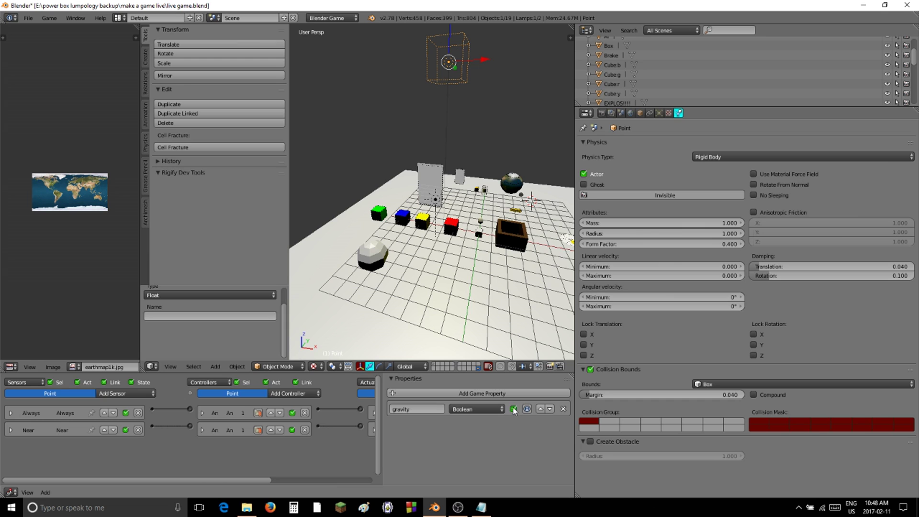
- Select the small upright Brake panel behind the cubes and add an enabled Boolean game property named gravity
right_click(366, 252)
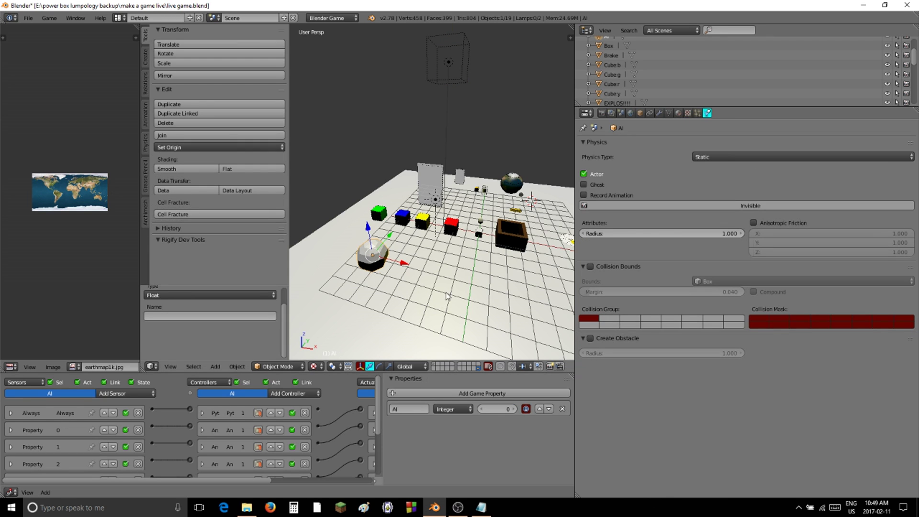
shift+middle_drag(514, 267, 452, 334)
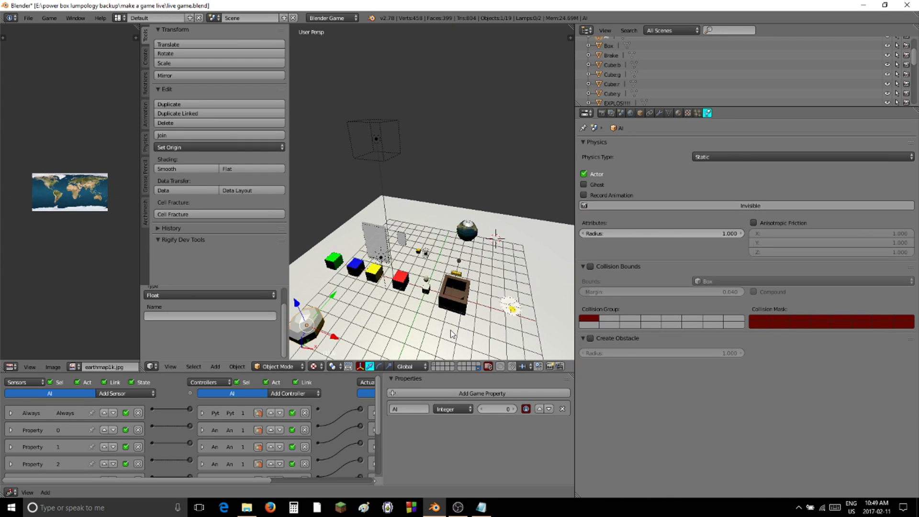
right_click(403, 239)
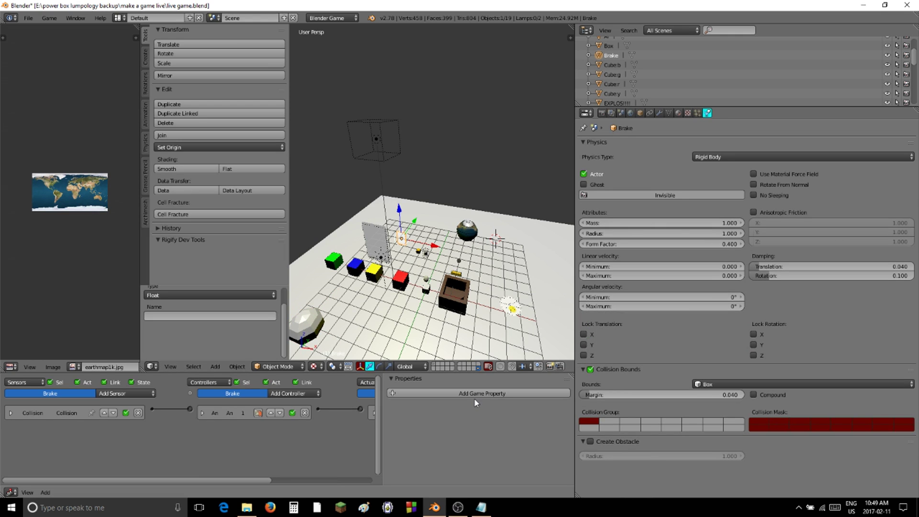
click(461, 410)
click(446, 400)
click(407, 409)
text(gravity)
key(Return)
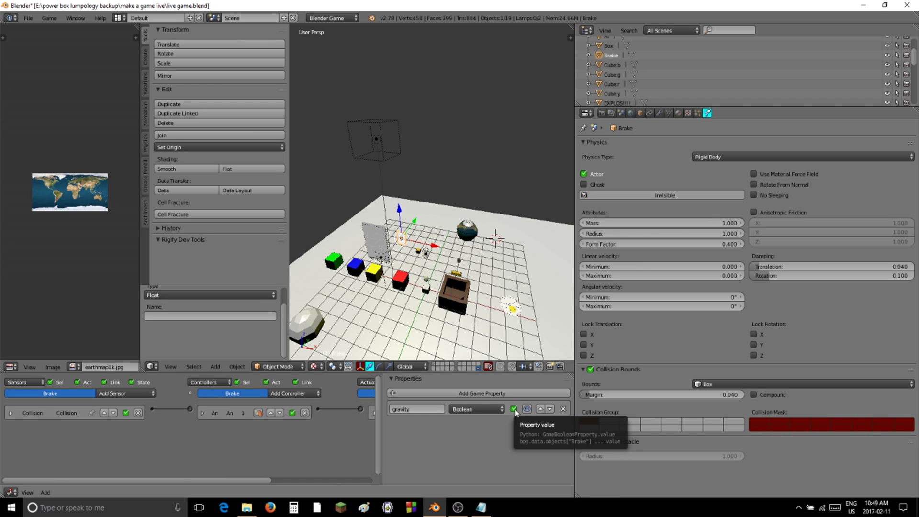
- Select the small dark Explod sphere and check its logic bricks and game properties
middle_drag(493, 337, 426, 277)
scroll(462, 315, up, 4)
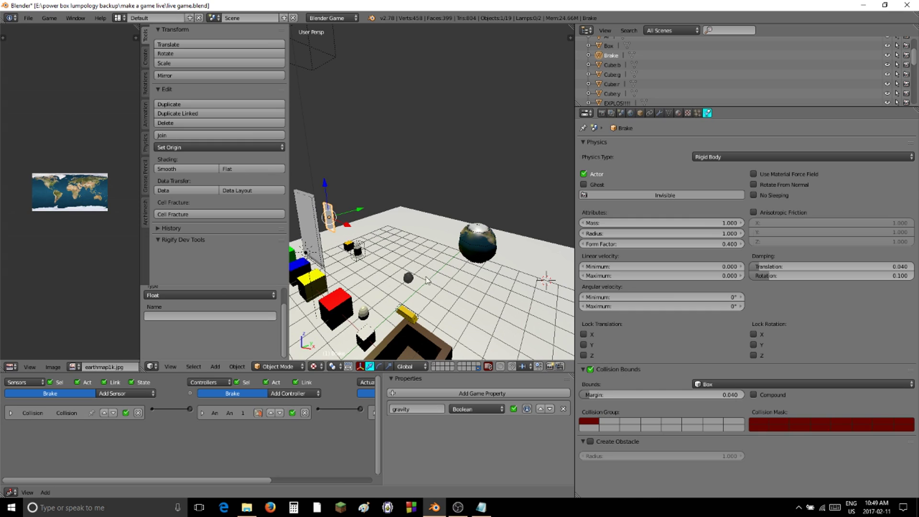
right_click(411, 280)
scroll(408, 282, down, 1)
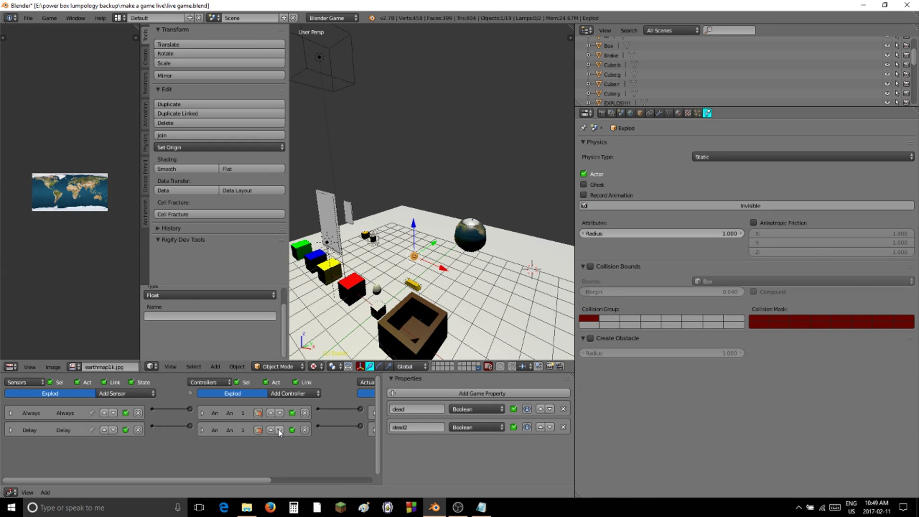
scroll(243, 429, up, 2)
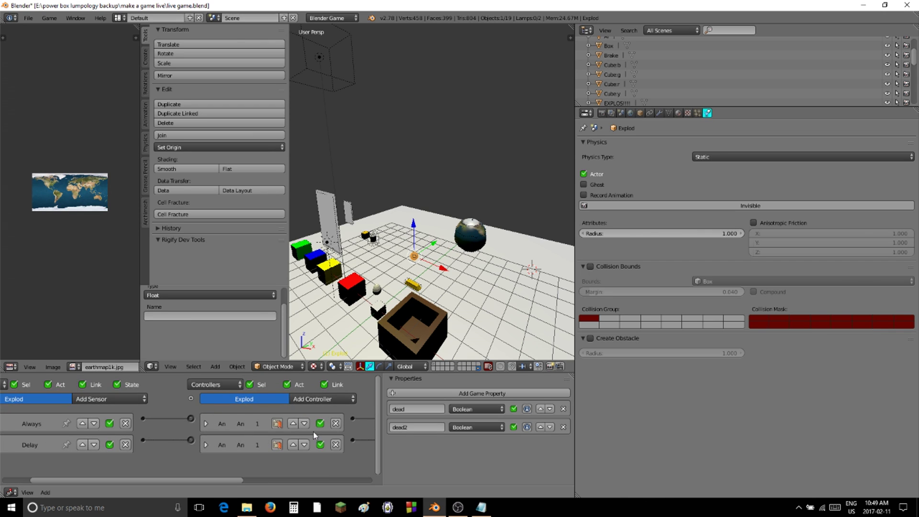
scroll(315, 435, down, 2)
- Select the large white AI sphere and add a Boolean game property named gravity
middle_drag(418, 260, 455, 247)
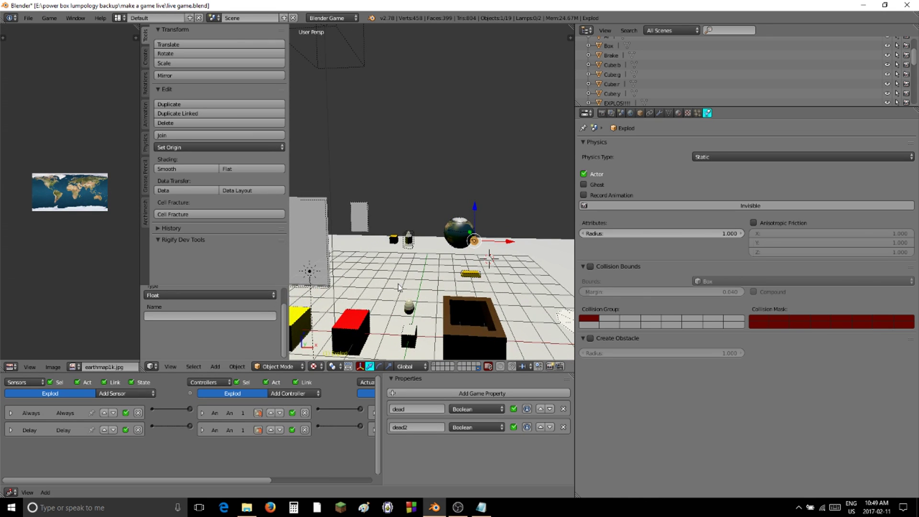
scroll(399, 288, down, 5)
scroll(450, 257, up, 3)
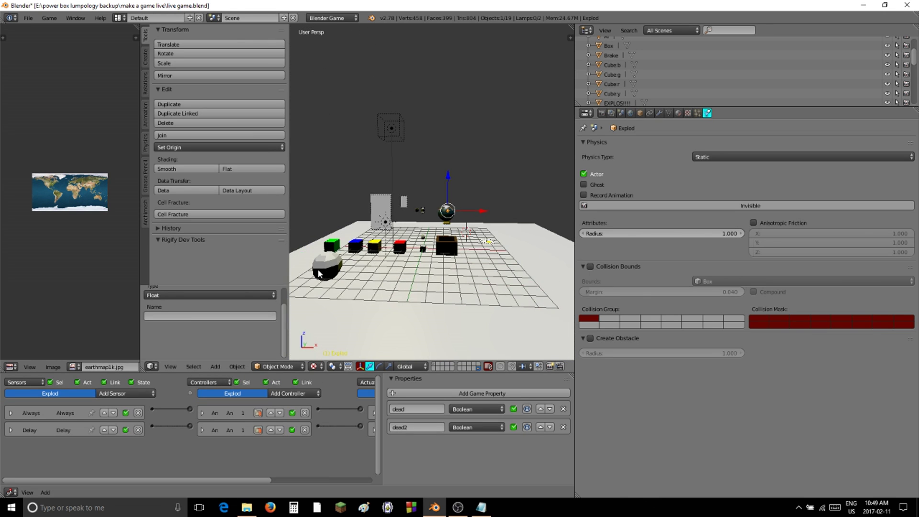
right_click(327, 264)
click(494, 394)
click(417, 427)
text(propgravity)
text(gravity)
key(Return)
click(453, 427)
click(453, 416)
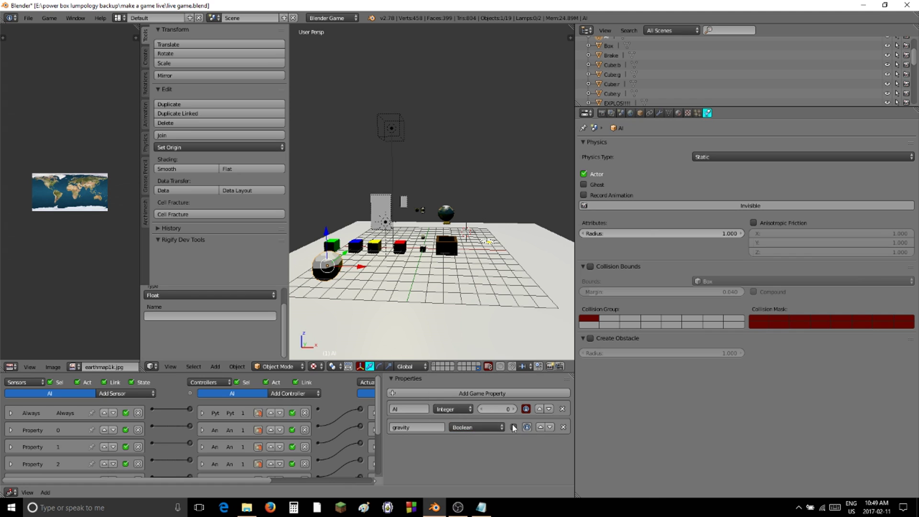
- Select the earth sphere and add an enabled Boolean game property named gravity
middle_drag(480, 251, 454, 266)
scroll(426, 269, up, 2)
shift+middle_drag(395, 271, 466, 276)
scroll(401, 284, up, 4)
right_click(462, 277)
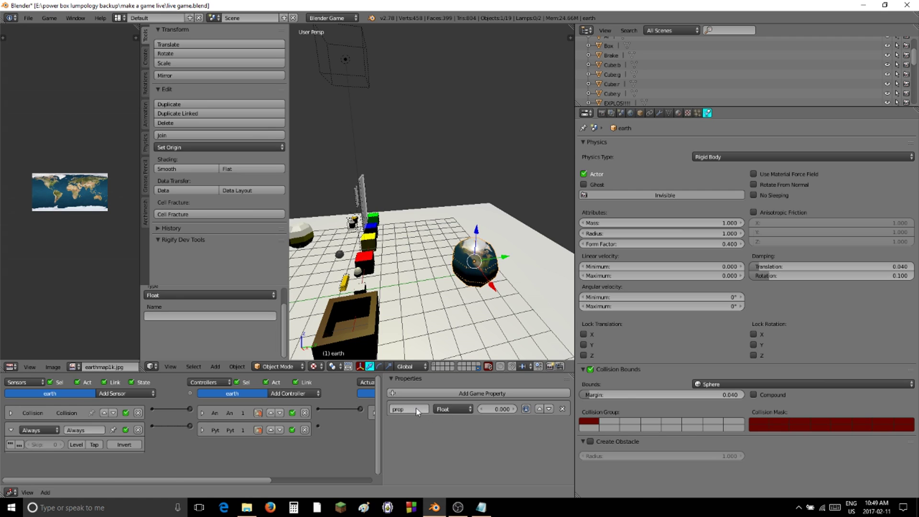
text(gravity)
key(Return)
click(453, 409)
click(443, 411)
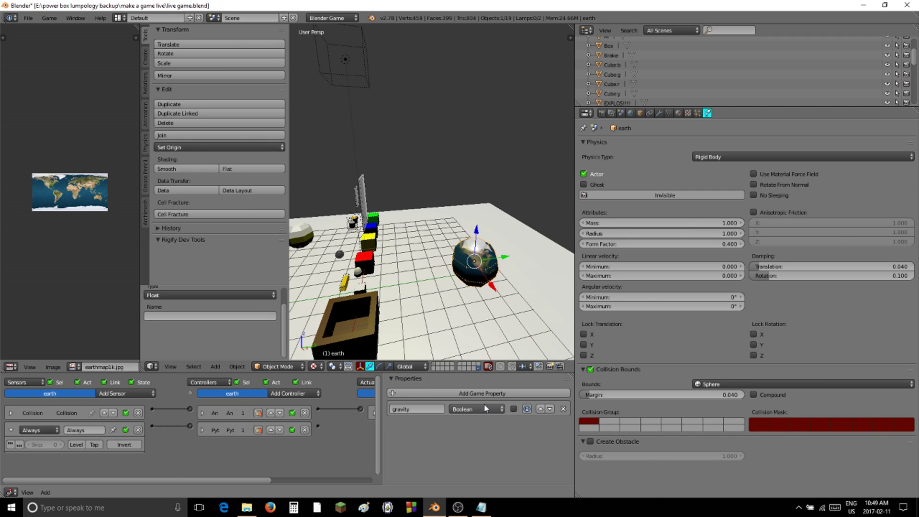
- Run the game with the whole scene in view to test the gravity properties, and stop it
middle_drag(405, 303, 491, 303)
scroll(361, 326, down, 2)
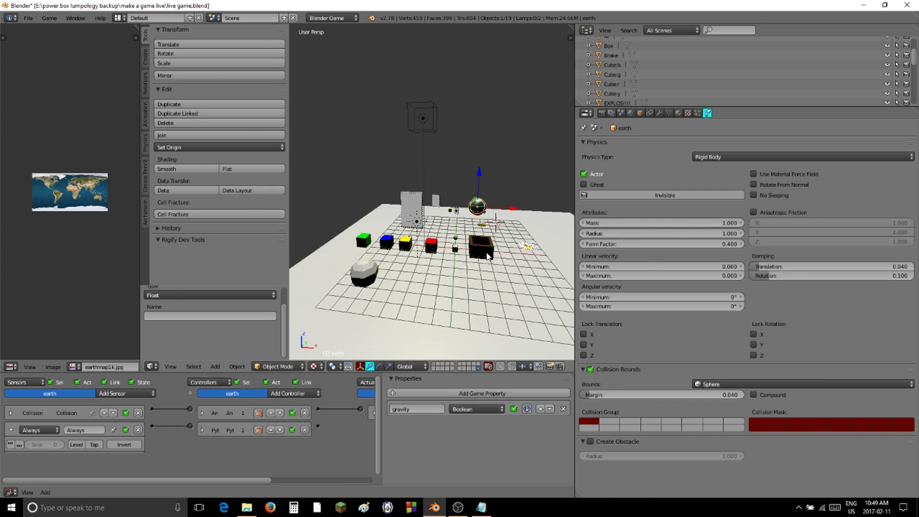
key(p)
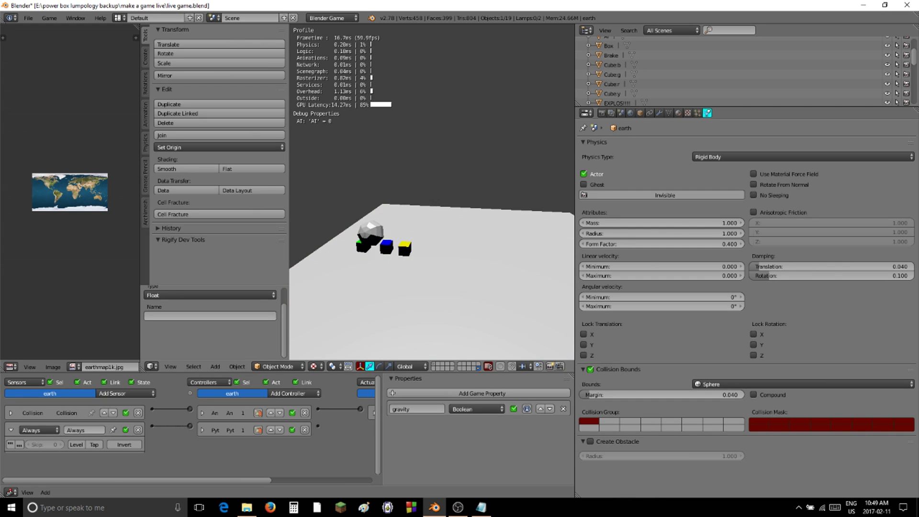
key(Escape)
- Move the earth 4.333 units along Y, away from the other objects, and test-run the game
middle_drag(362, 226, 367, 256)
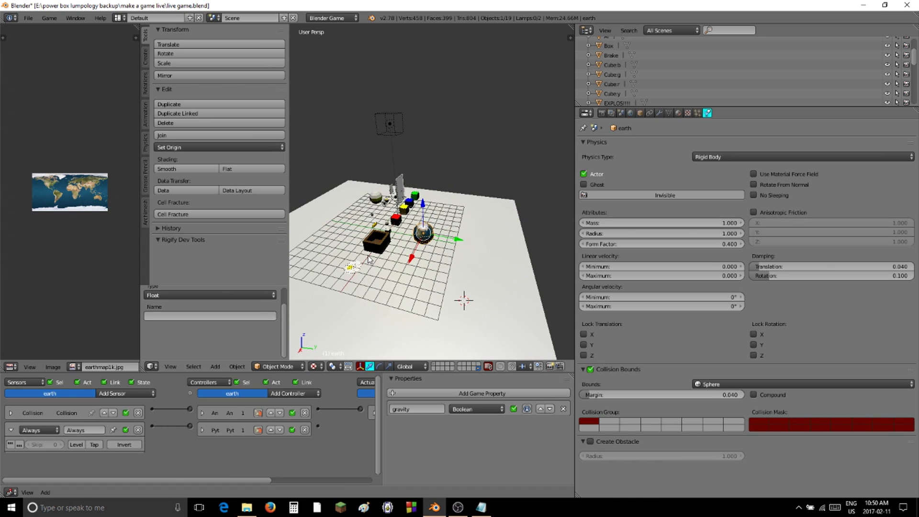
drag(467, 246, 513, 252)
key(p)
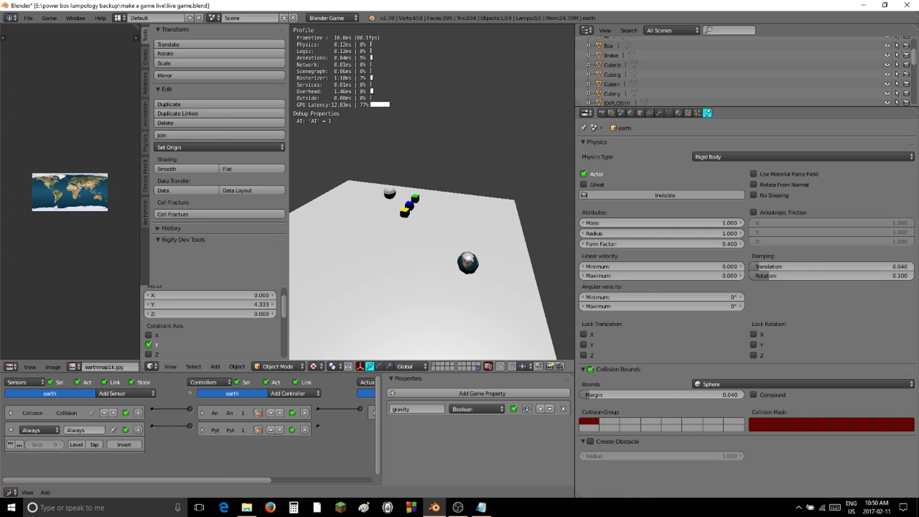
key(Escape)
- Collapse the earth's Always sensor and test-run the game twice, from different viewing angles
click(10, 445)
click(11, 430)
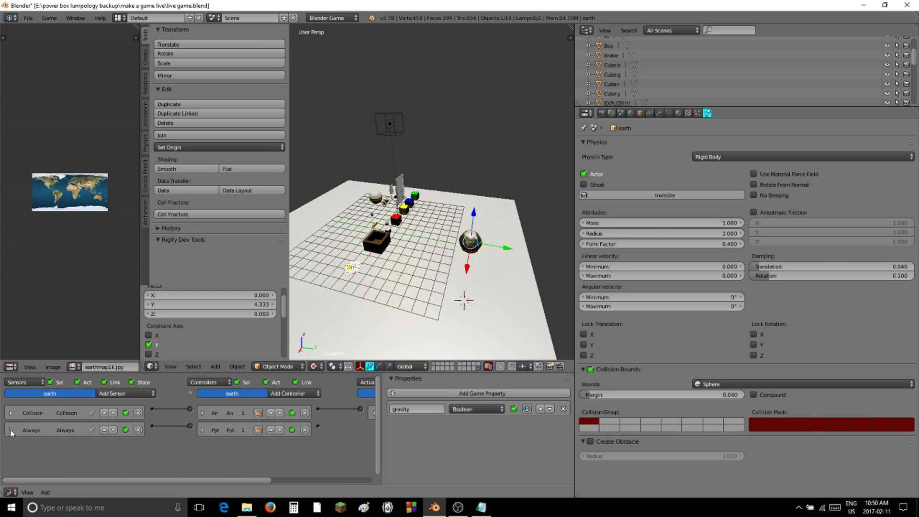
key(p)
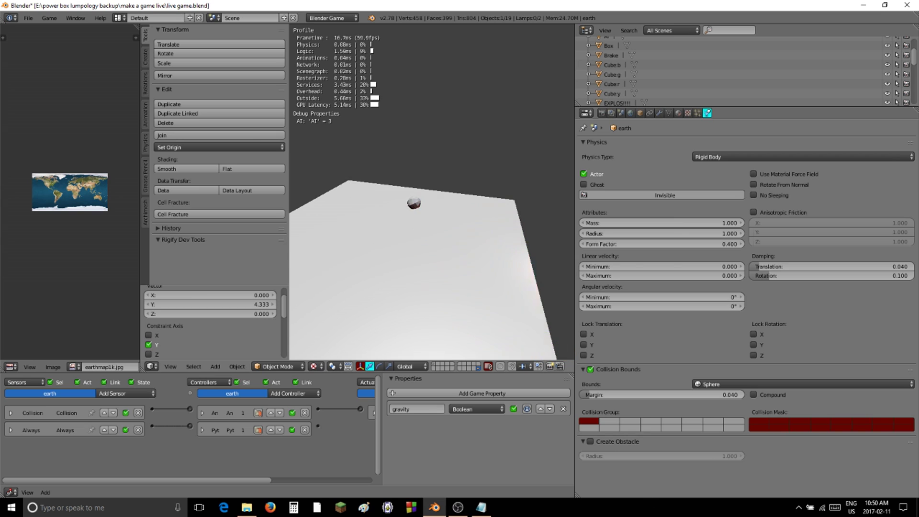
key(Escape)
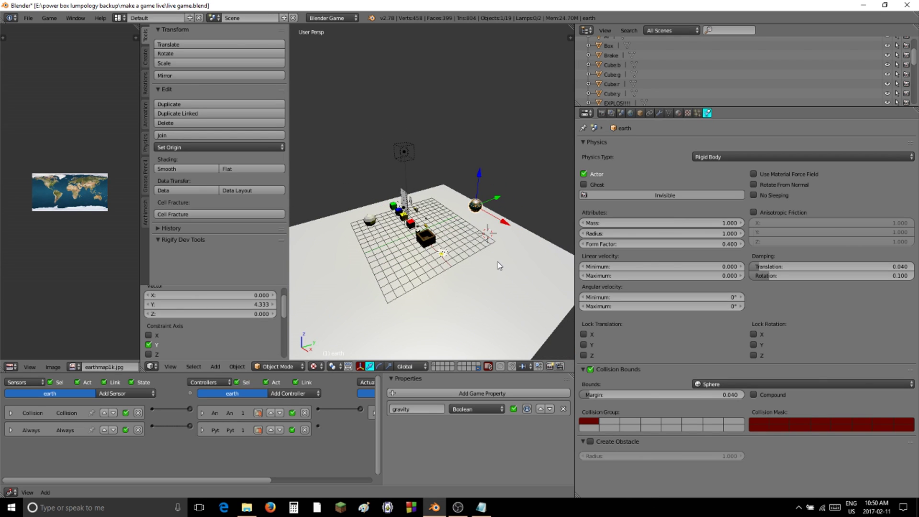
key(p)
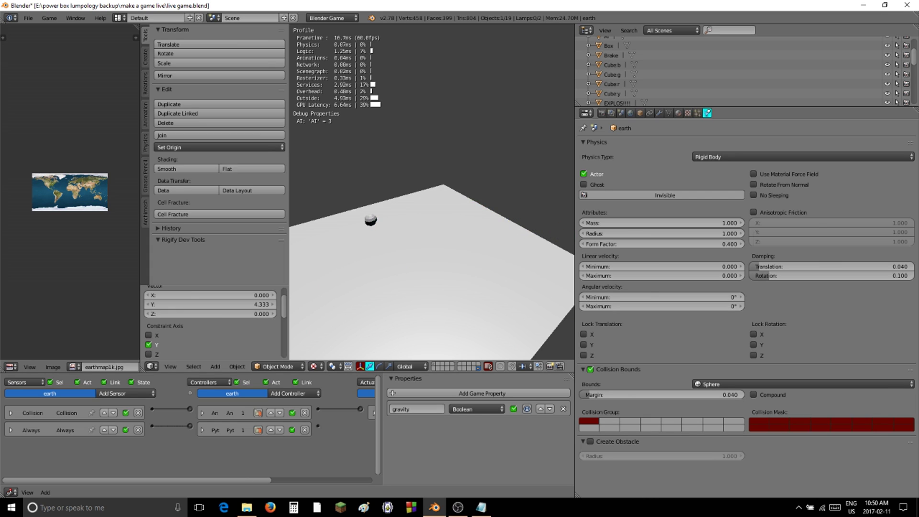
key(Escape)
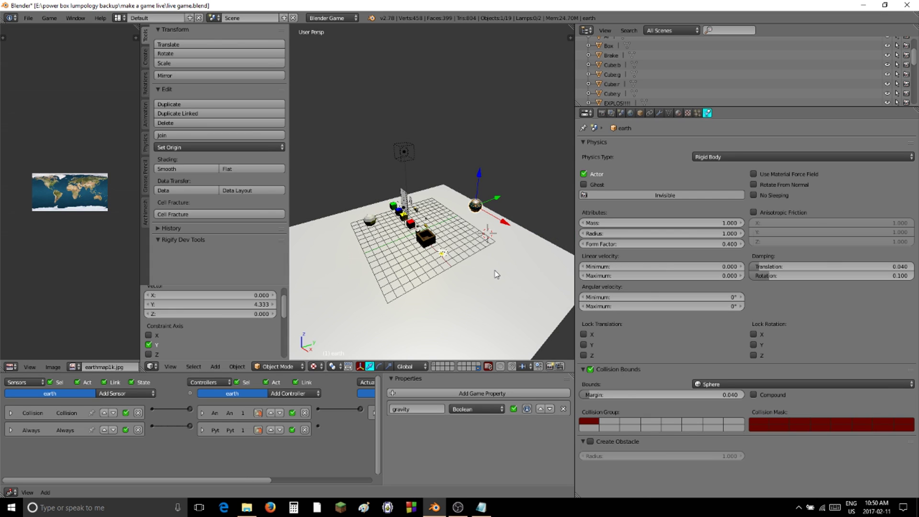
- Set the earth's physics type to Static and run the game to watch the objects' gravity
click(713, 158)
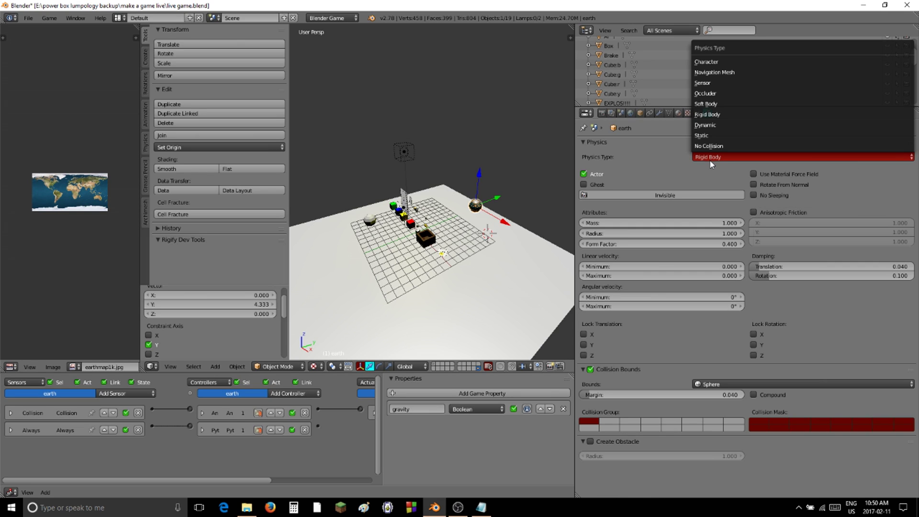
click(717, 134)
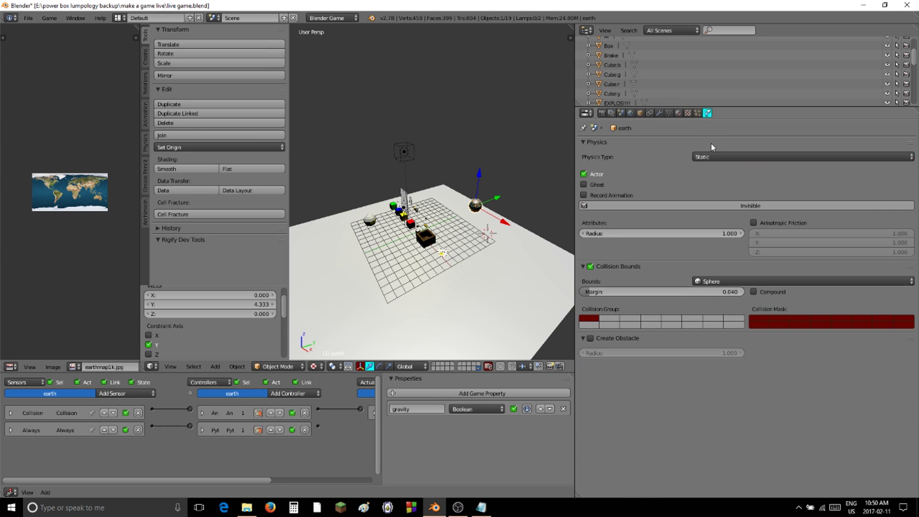
key(p)
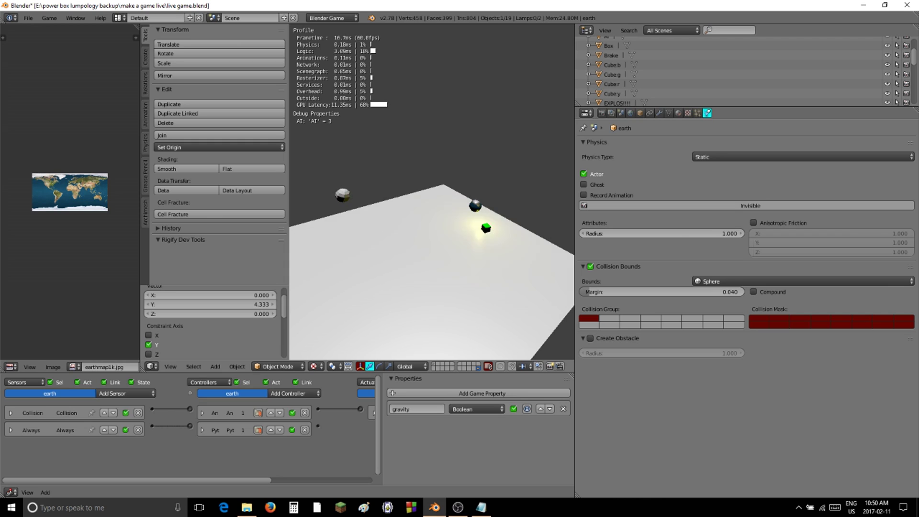
key(Escape)
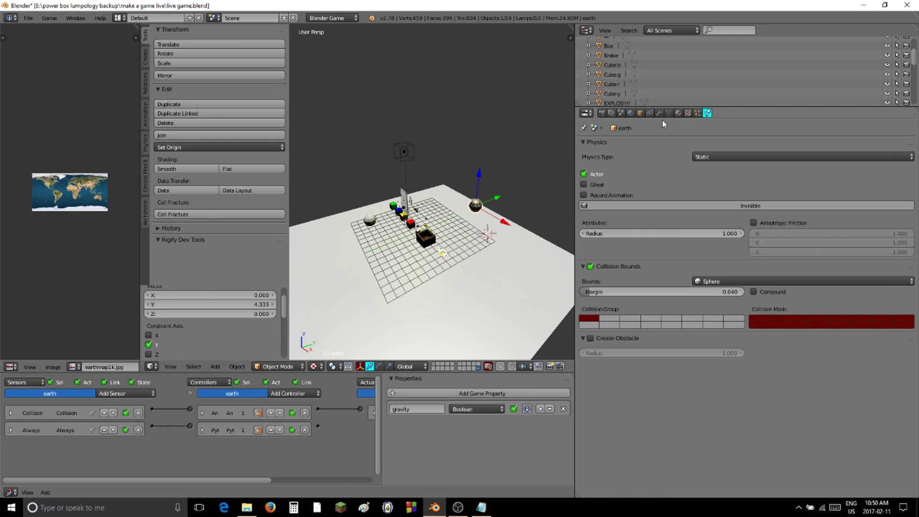
- Change the world's horizon color to blue and test-run the game to check the background
click(603, 113)
scroll(683, 292, down, 4)
scroll(711, 334, down, 4)
scroll(694, 288, up, 5)
click(631, 114)
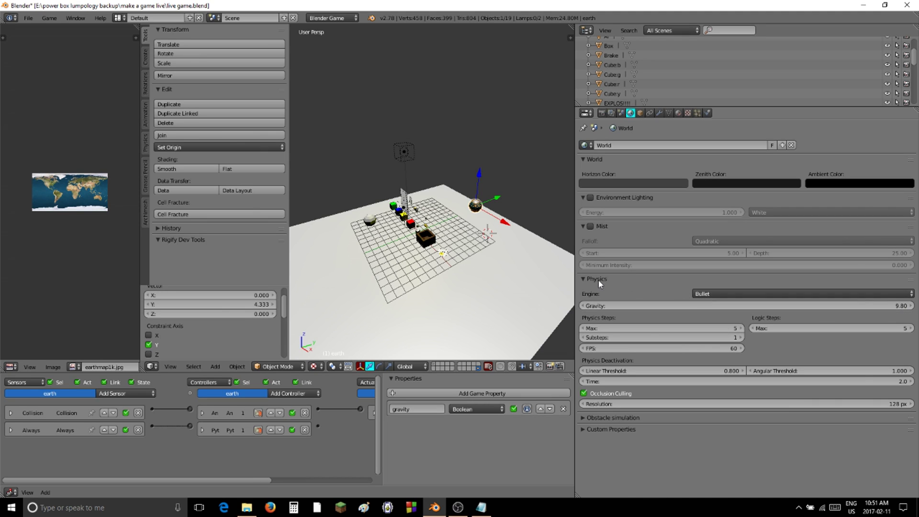
click(704, 294)
click(618, 184)
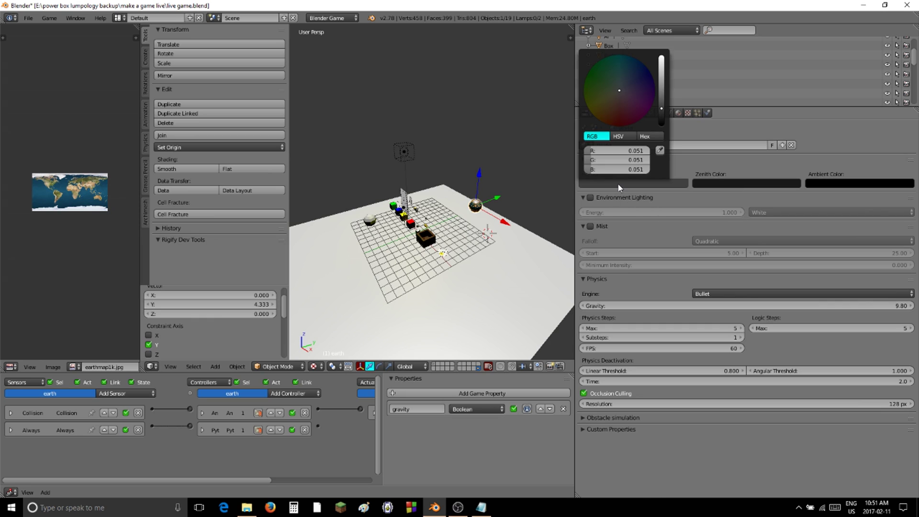
mouse_move(661, 107)
mouse_down()
mouse_move(662, 58)
mouse_move(662, 100)
mouse_move(662, 82)
mouse_move(626, 89)
mouse_move(629, 55)
mouse_move(637, 59)
mouse_move(633, 69)
mouse_up()
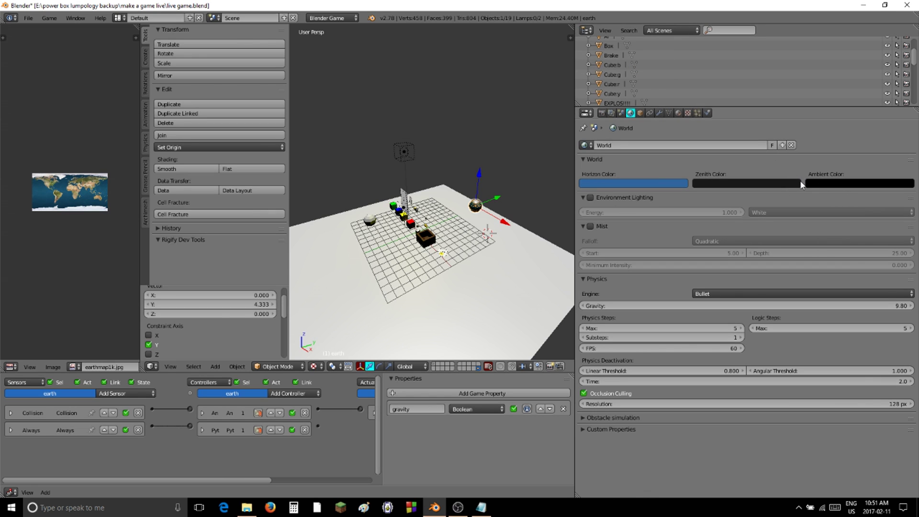
key(p)
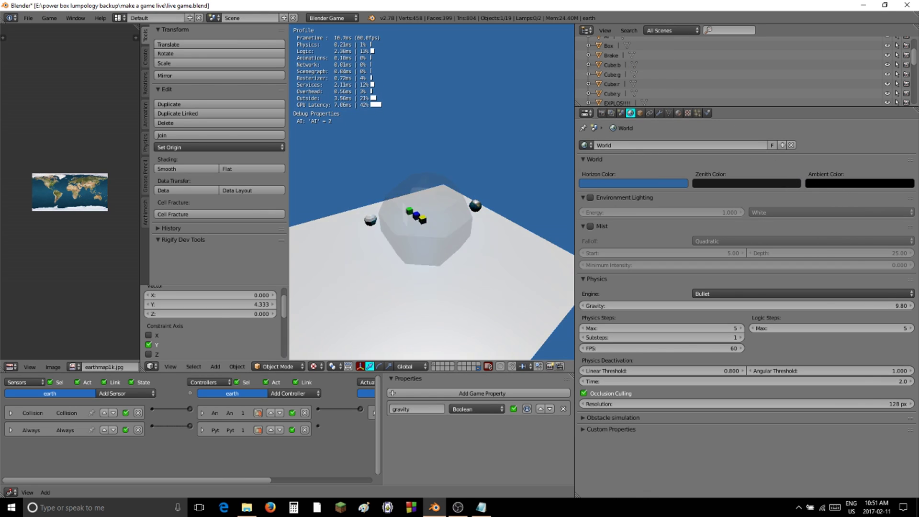
key(Escape)
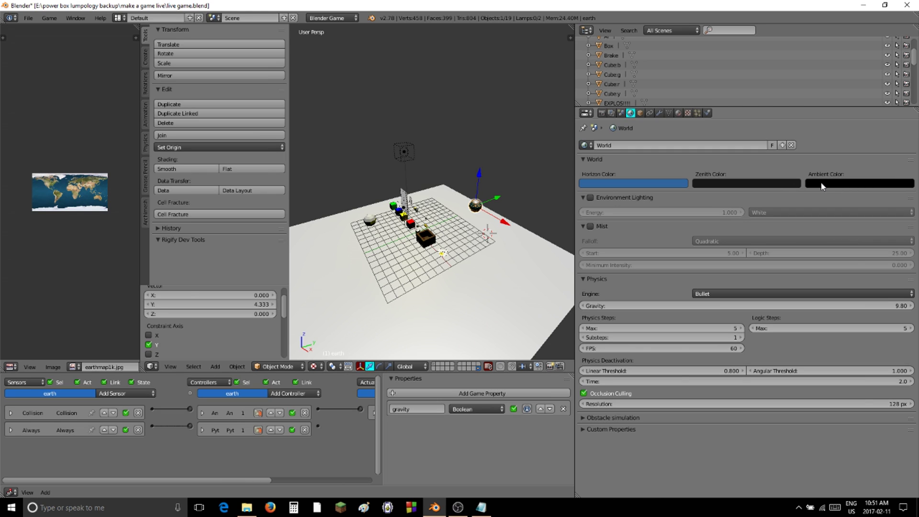
- Change the world's zenith color to light grey and test-run the game to check its effect
click(780, 187)
drag(779, 125, 776, 72)
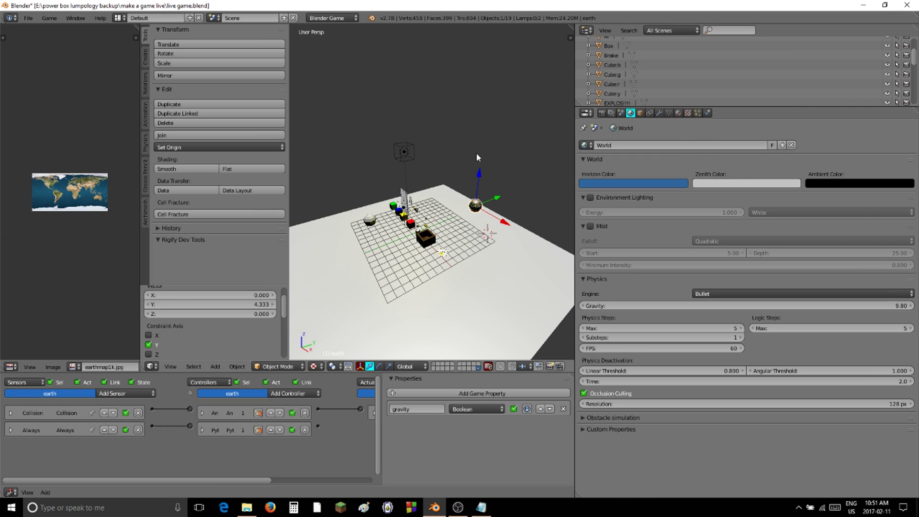
key(p)
key(Escape)
click(755, 186)
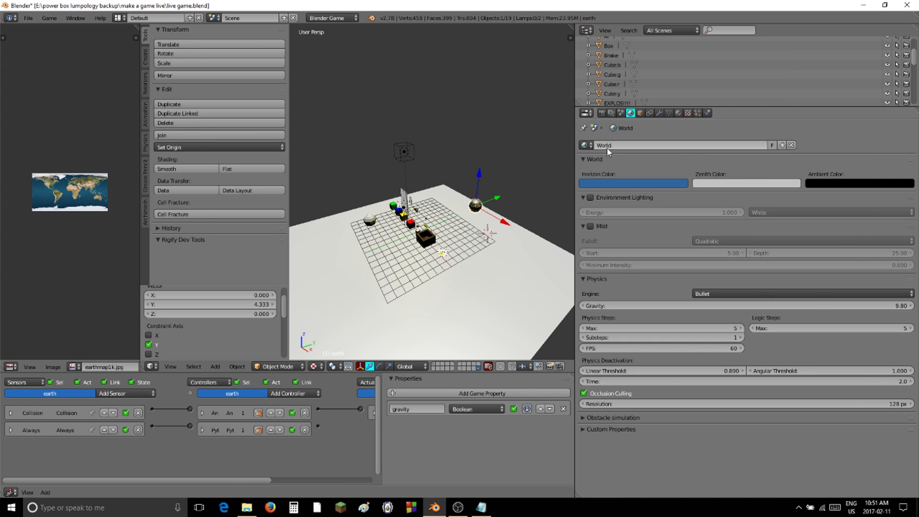
- Save live game.blend, show only the first layer, and save the file again
click(28, 18)
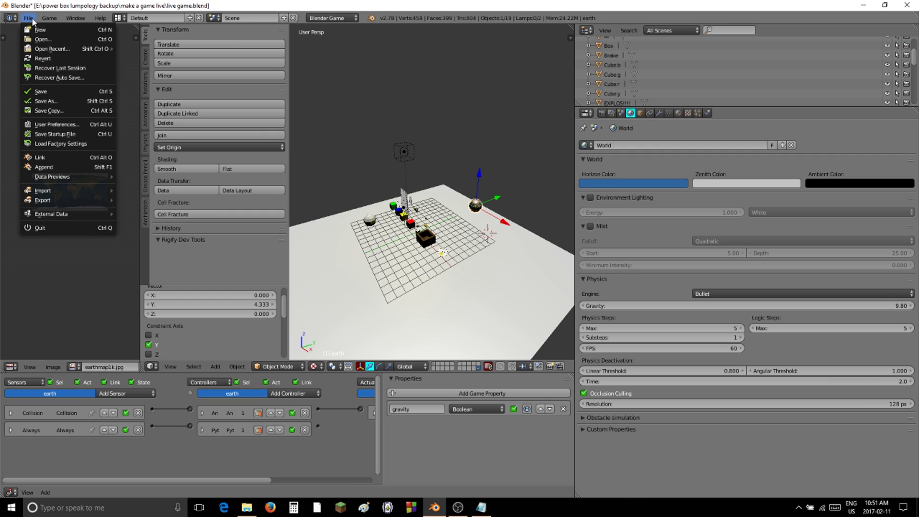
click(62, 92)
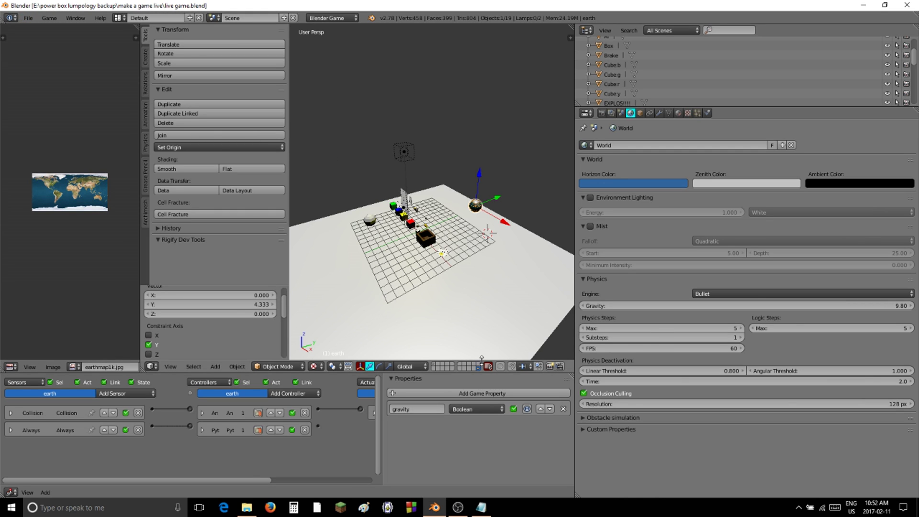
click(434, 365)
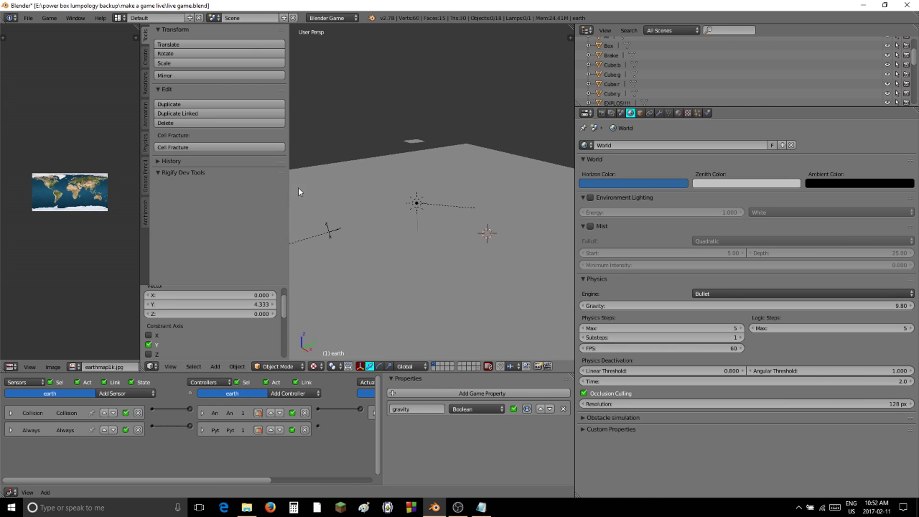
click(30, 21)
click(53, 92)
- View the purple buy buttons through the camera in a widened 3D view and save the file
key(KP_0)
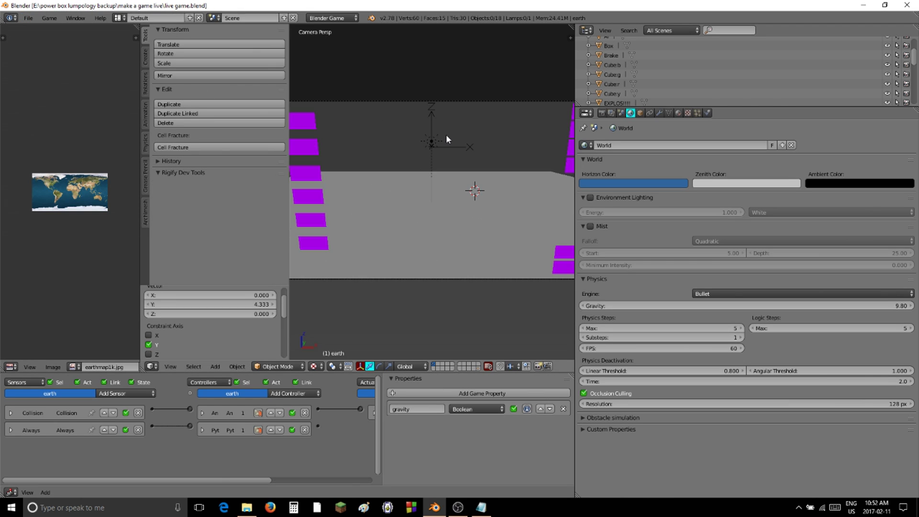
drag(141, 154, 16, 154)
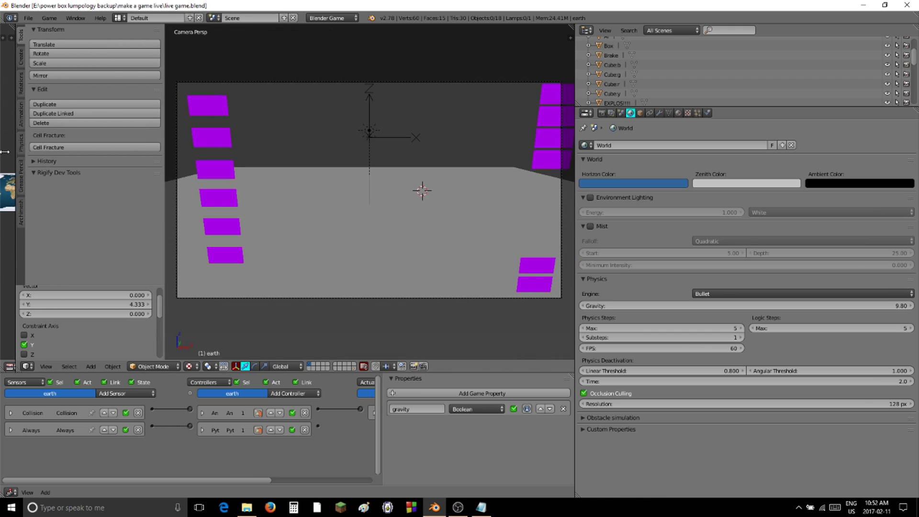
right_click(548, 163)
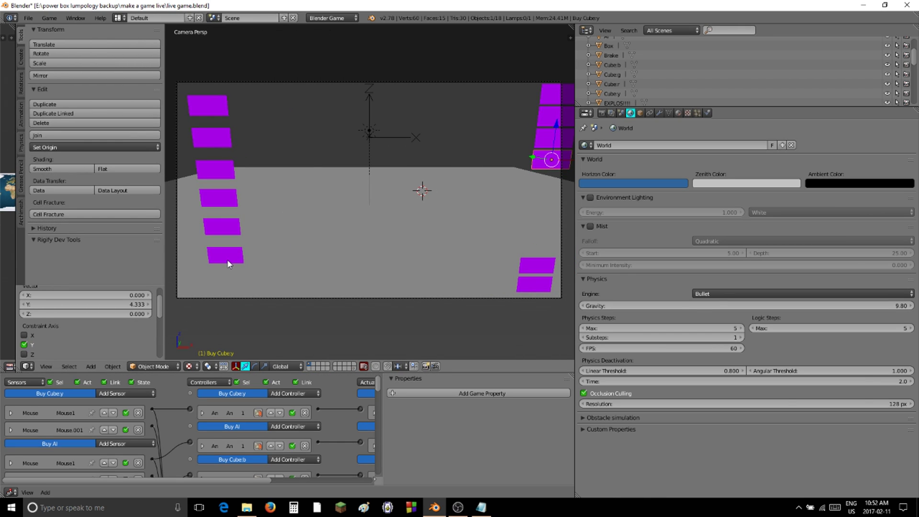
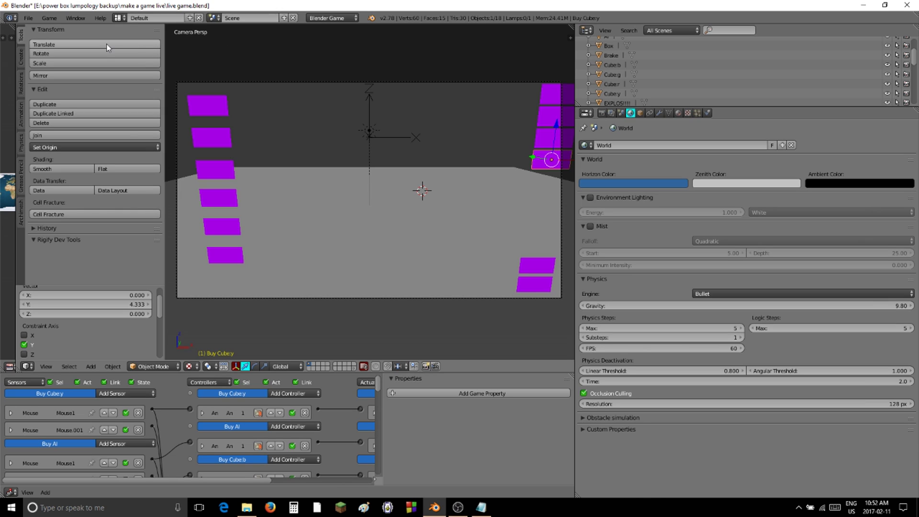
click(28, 17)
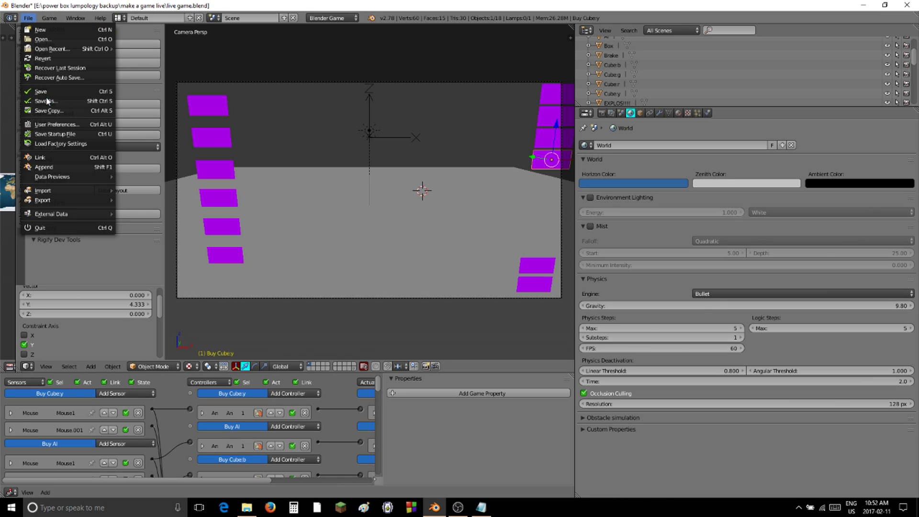
click(65, 88)
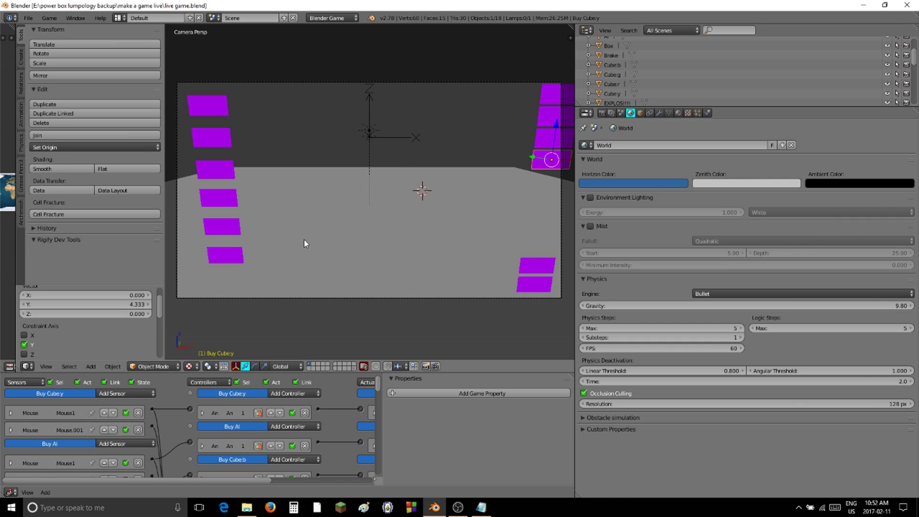
- Duplicate the Buy AI button and move the copy about 0.044 down along Z, directly beneath the original
right_click(216, 101)
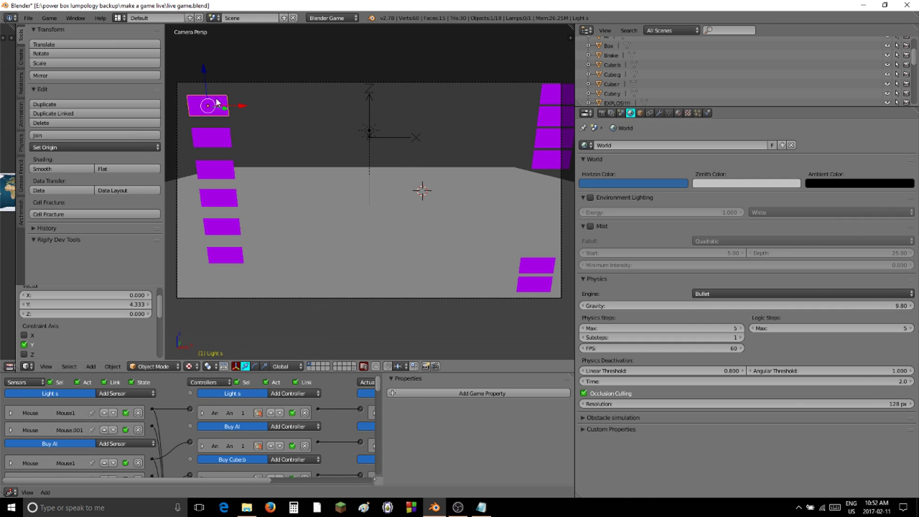
right_click(231, 252)
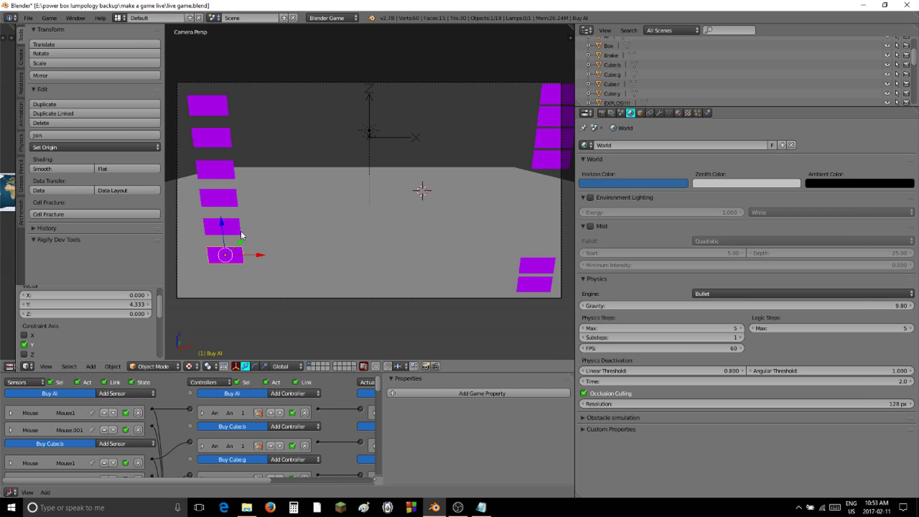
drag(223, 229, 224, 251)
right_click(224, 251)
key(shift+d)
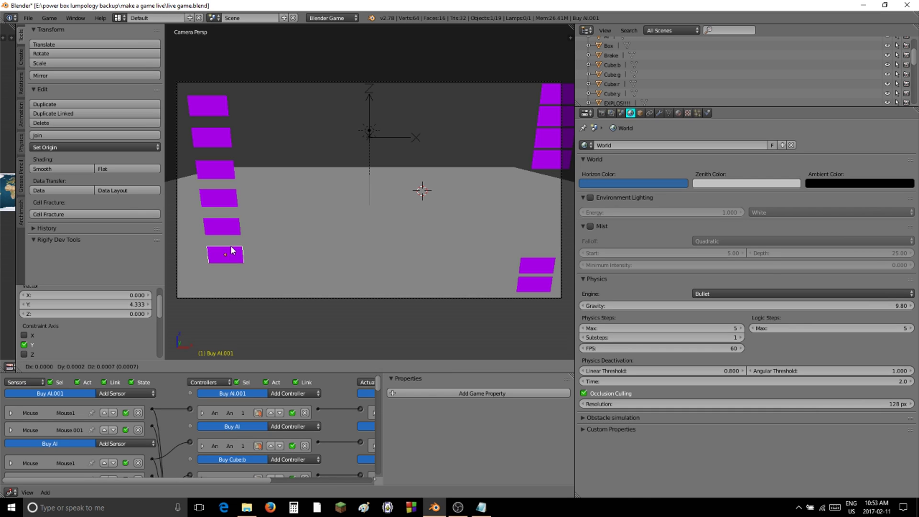
right_click(300, 246)
key(g)
key(z)
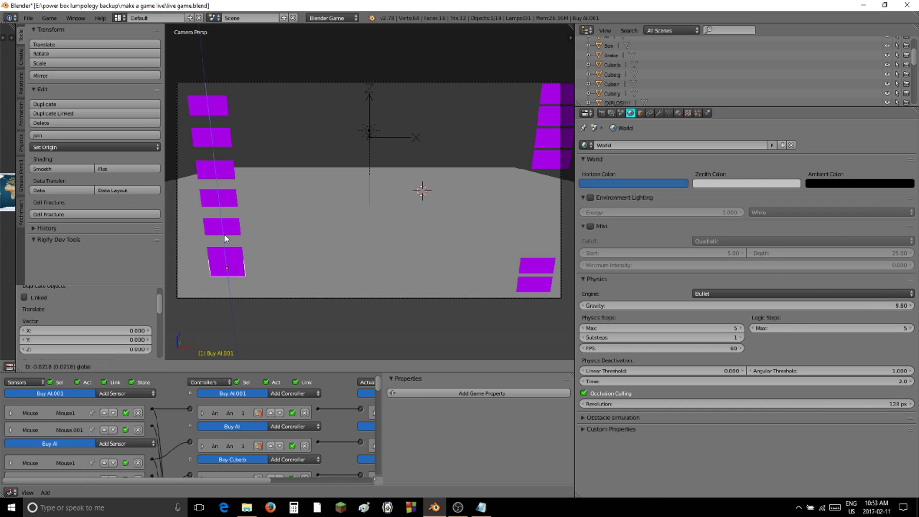
click(228, 252)
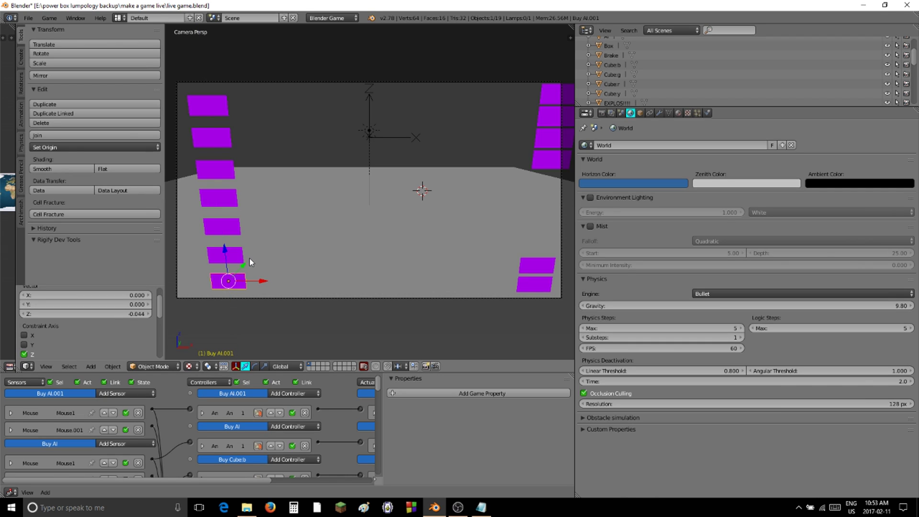
- Rename the duplicated button Buy Earth and cut its mouse sensors' inherited links to Your Spawner's controller
middle_drag(255, 255, 303, 246)
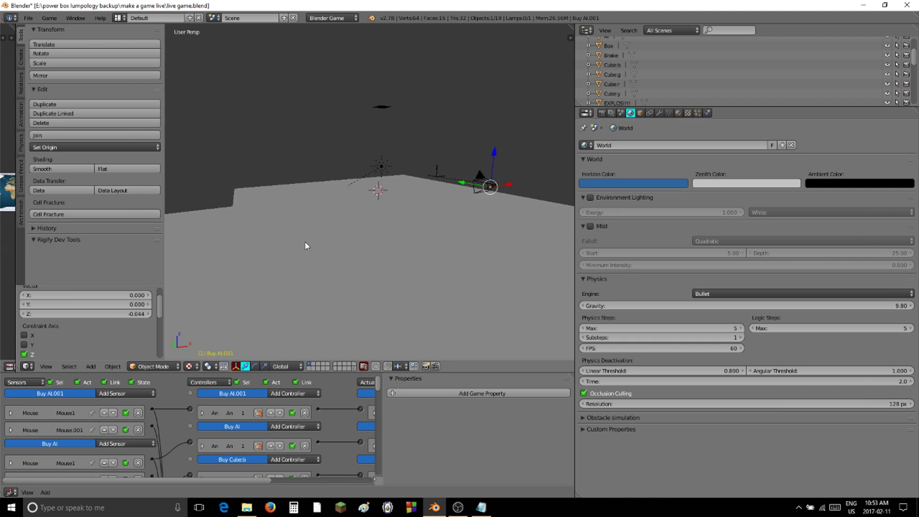
middle_drag(354, 229, 386, 245)
scroll(386, 243, up, 3)
shift+middle_drag(509, 234, 416, 222)
scroll(414, 230, up, 1)
scroll(344, 276, up, 1)
middle_drag(344, 278, 344, 233)
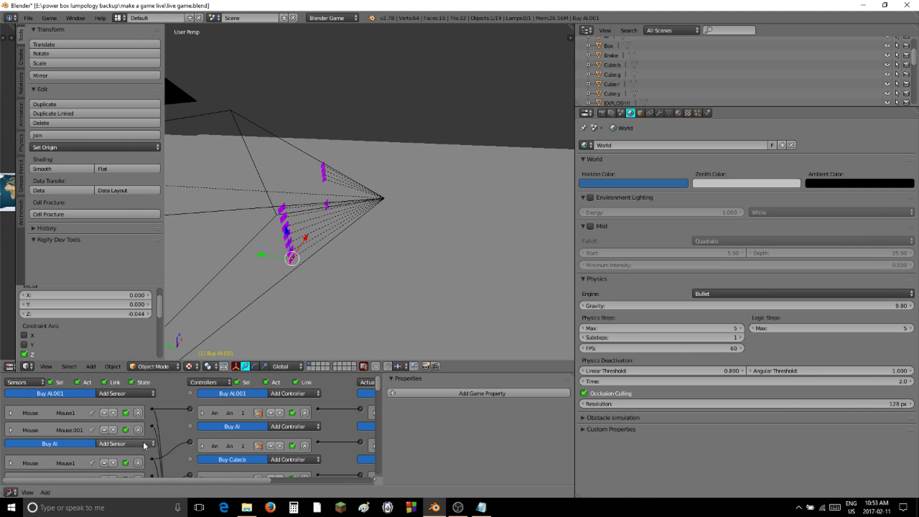
click(641, 113)
click(643, 136)
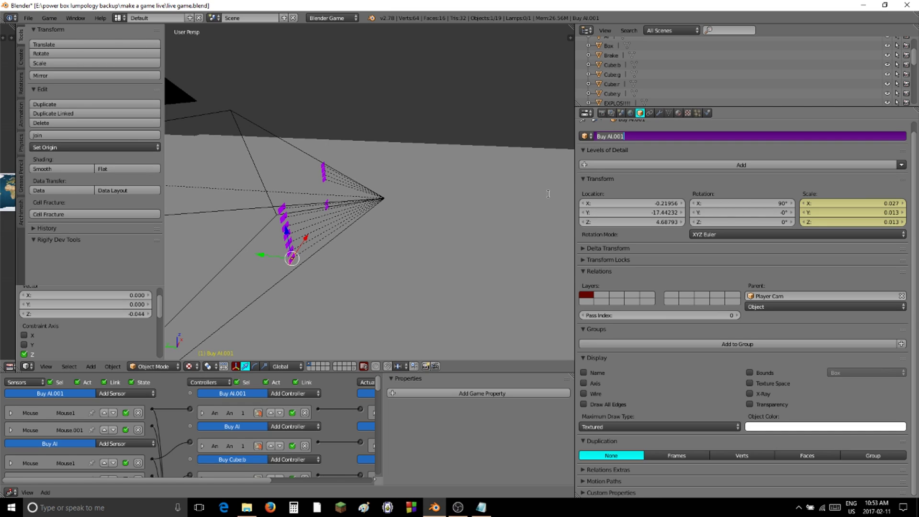
click(748, 123)
click(667, 137)
click(666, 138)
key(Return)
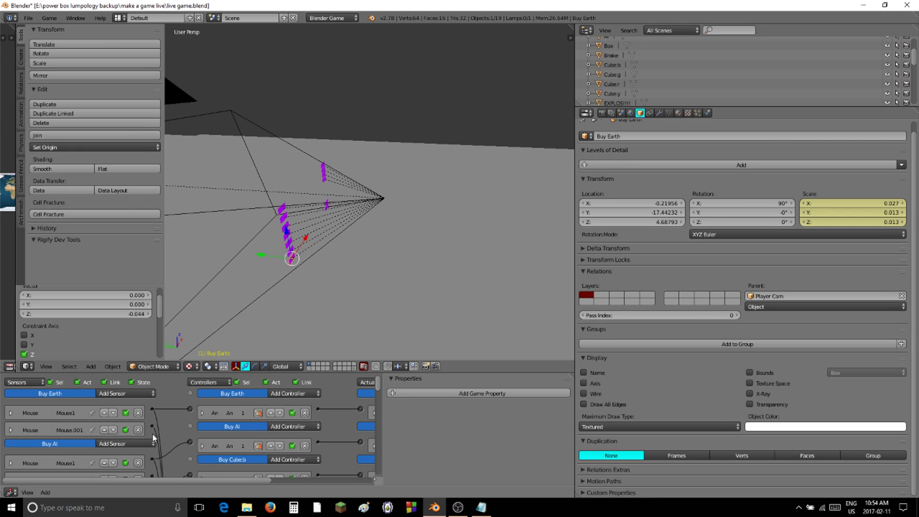
drag(170, 421, 168, 425)
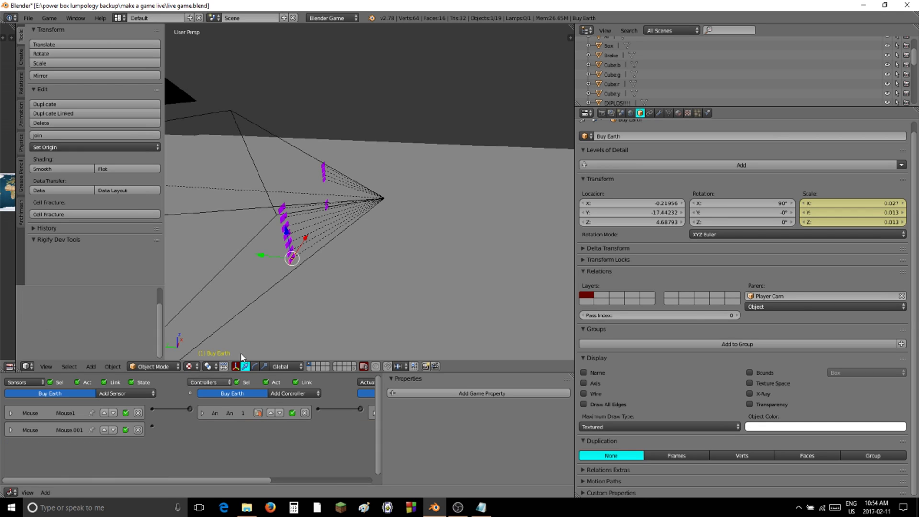
- Select Buy Earth together with the Your Spawner empty, and add an And controller and an Edit Object actuator to the spawner
right_click(384, 202)
middle_drag(343, 224, 355, 154)
scroll(382, 265, up, 3)
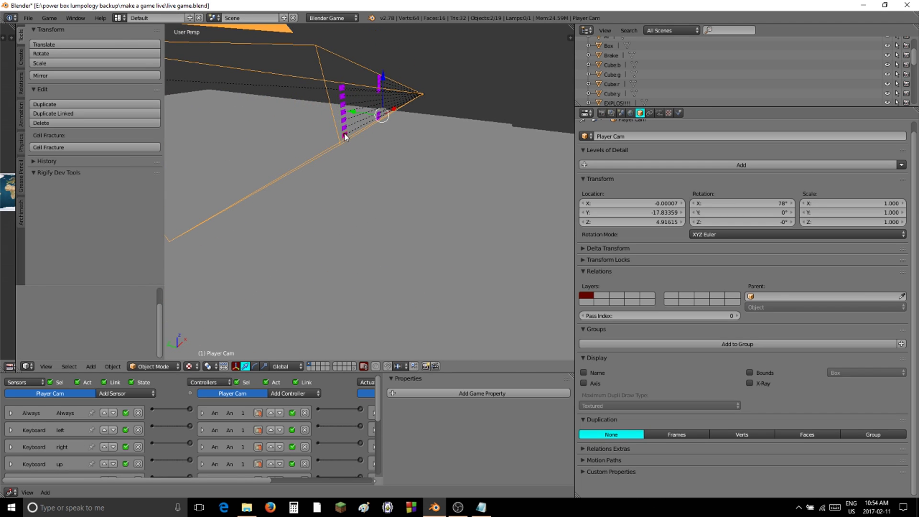
right_click(345, 137)
middle_drag(338, 142, 494, 190)
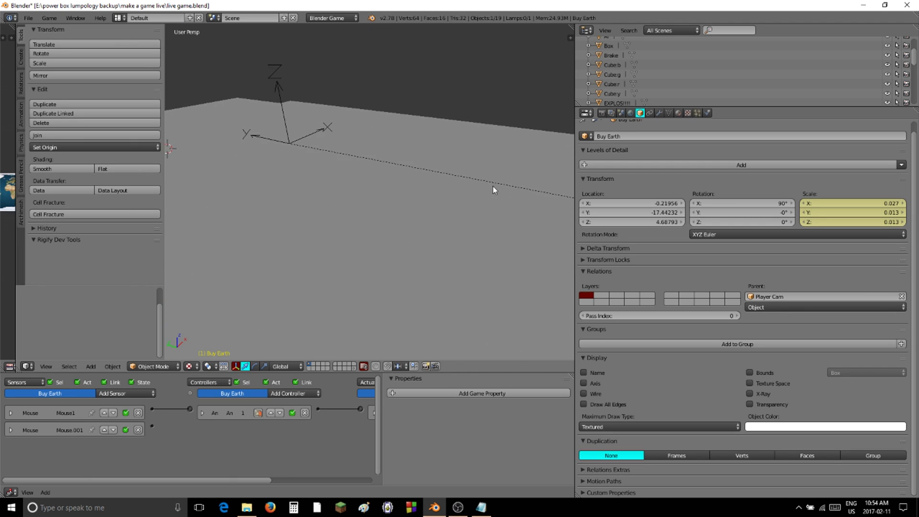
shift+right_click(291, 144)
scroll(226, 394, down, 5)
scroll(225, 394, up, 5)
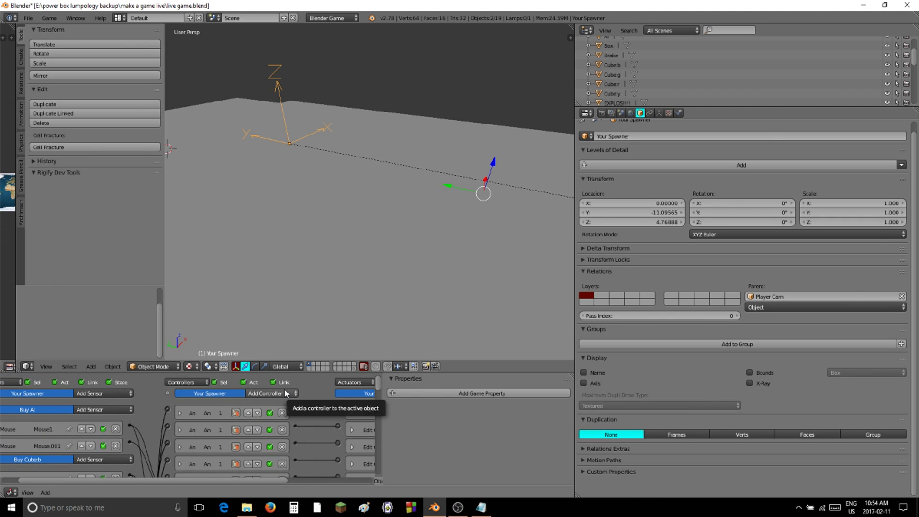
click(286, 394)
click(283, 403)
ctrl+scroll(378, 390, right, 5)
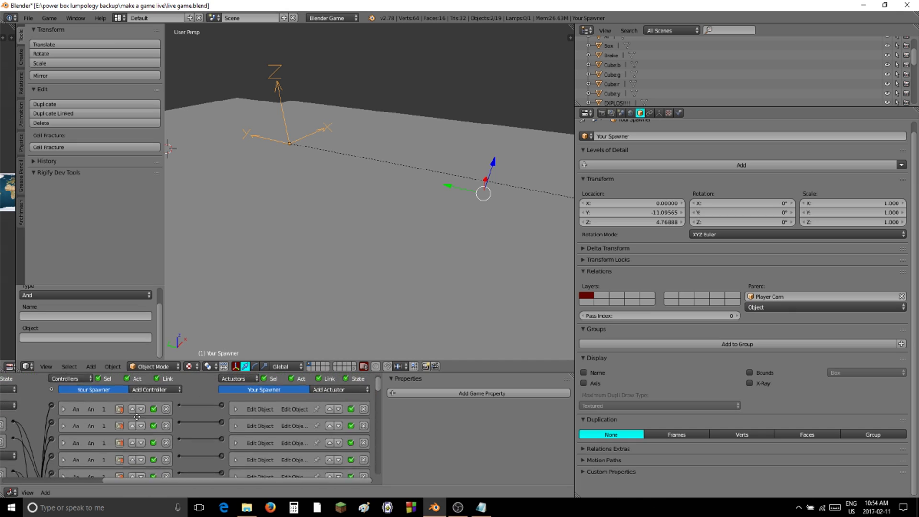
click(345, 393)
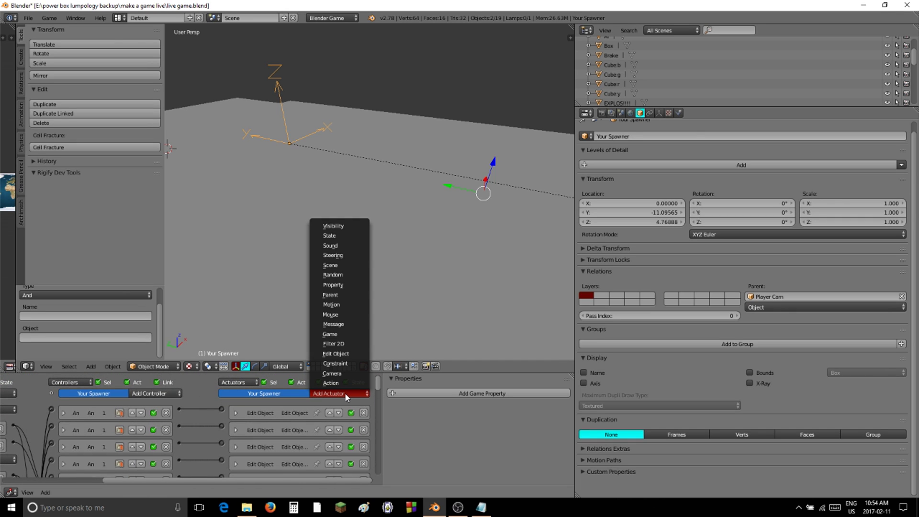
click(335, 354)
- Link the new And controller to the Edit Object actuator, set earth as the object to add, and collapse both bricks
middle_drag(192, 465, 236, 424)
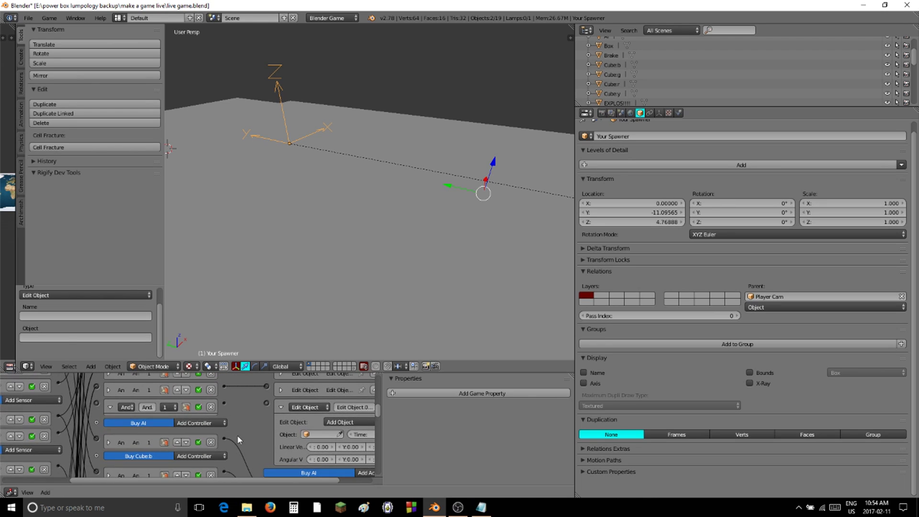
click(110, 408)
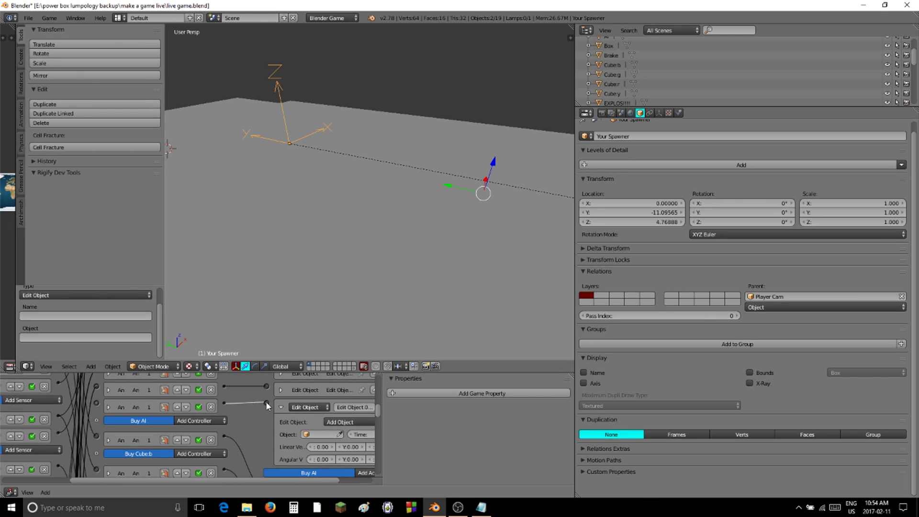
click(321, 434)
scroll(321, 409, down, 3)
scroll(320, 408, down, 10)
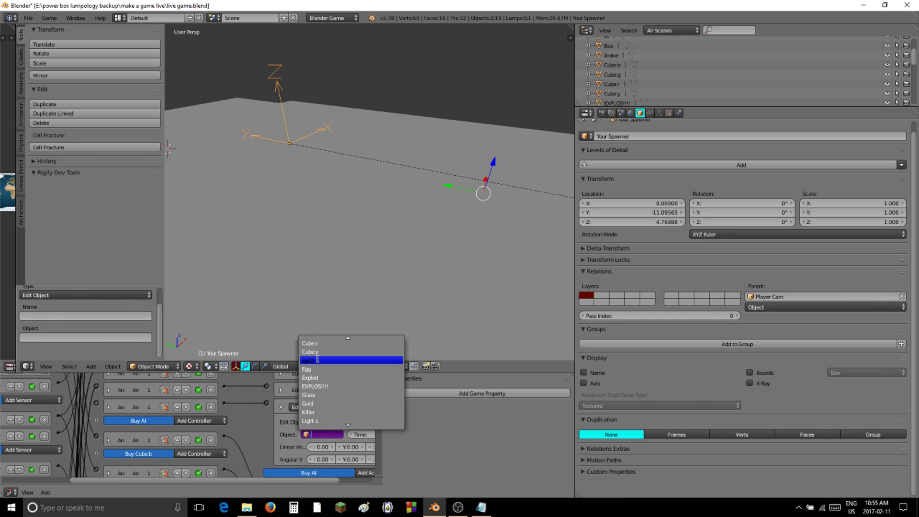
click(318, 359)
click(283, 408)
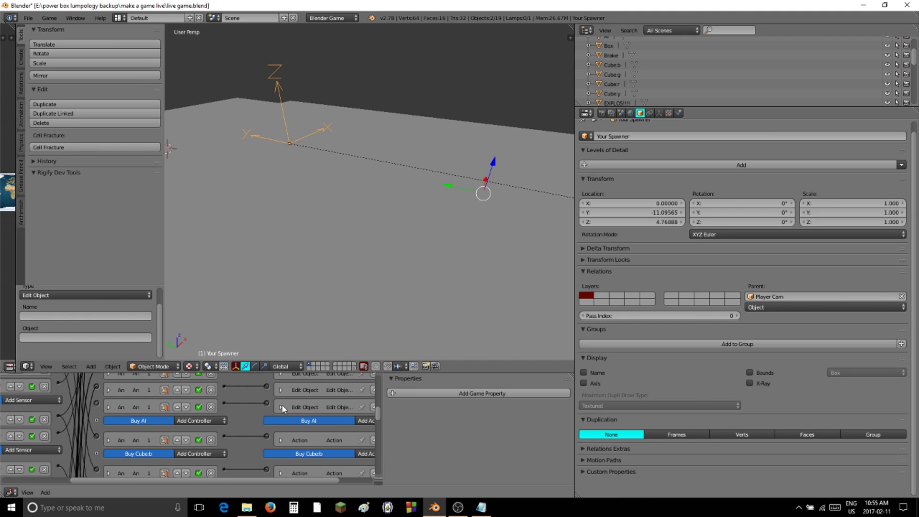
- Link Buy Earth's Mouse1 and Mouse.001 sensors to Your Spawner's new And controller
middle_drag(155, 416, 249, 422)
scroll(256, 433, down, 2)
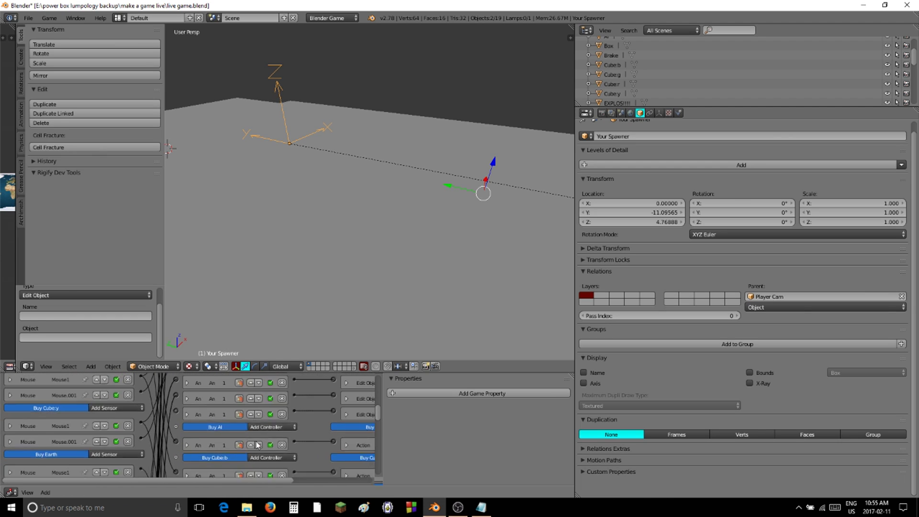
middle_drag(128, 449, 133, 435)
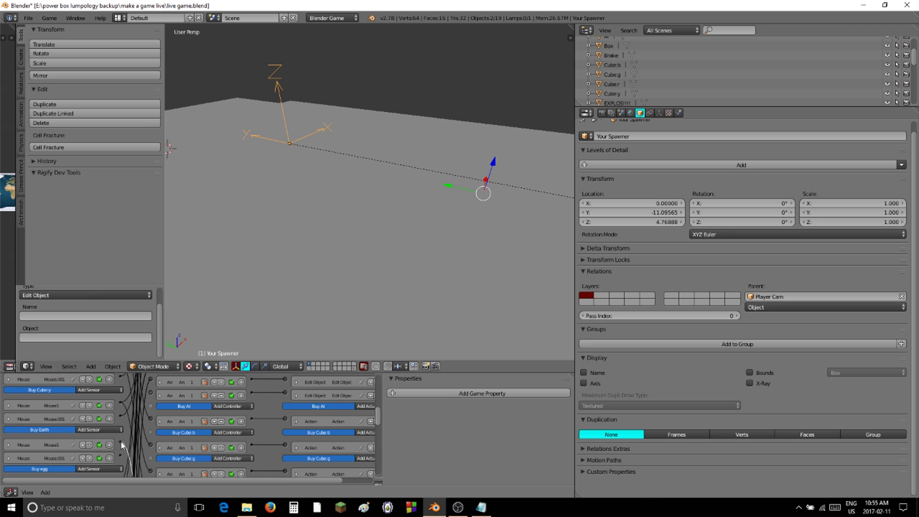
mouse_move(120, 441)
mouse_down()
mouse_move(145, 391)
mouse_move(151, 395)
mouse_up()
drag(122, 454, 152, 396)
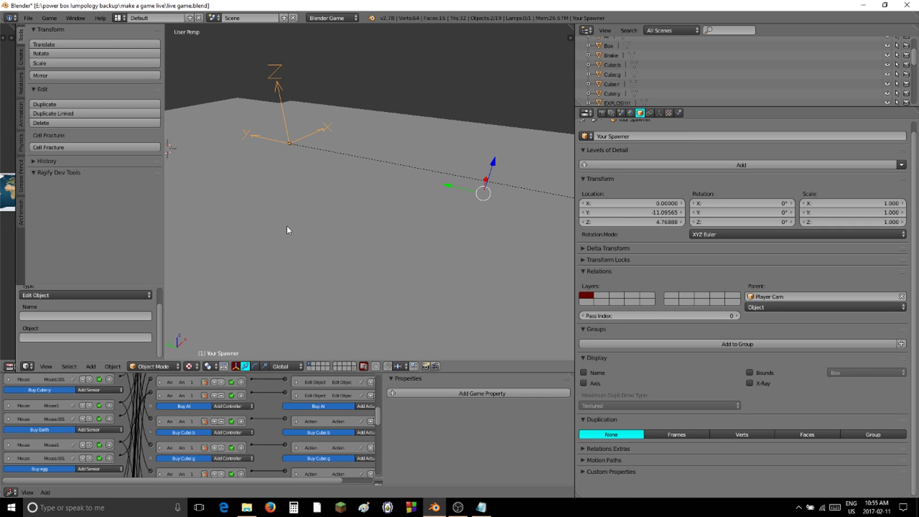
- Save the file and run the game from the camera view, spawning an earth with the Buy Earth button
key(KP_0)
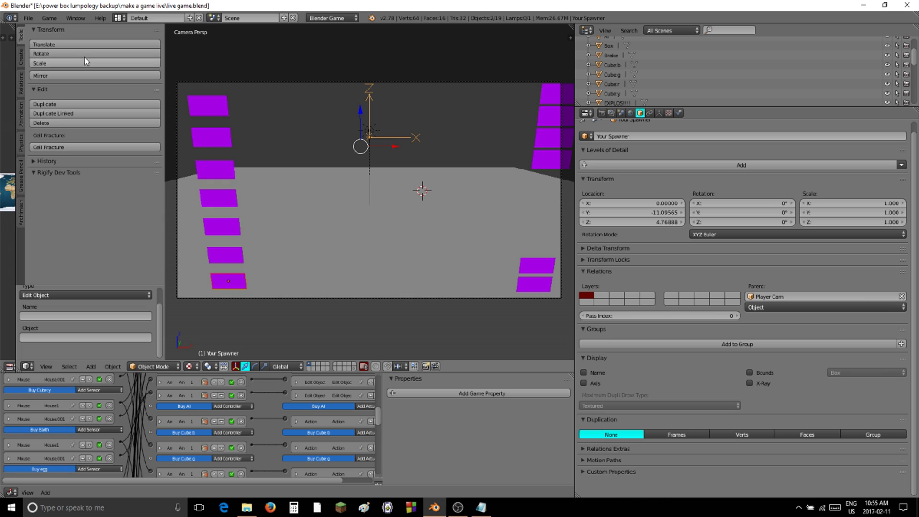
click(28, 19)
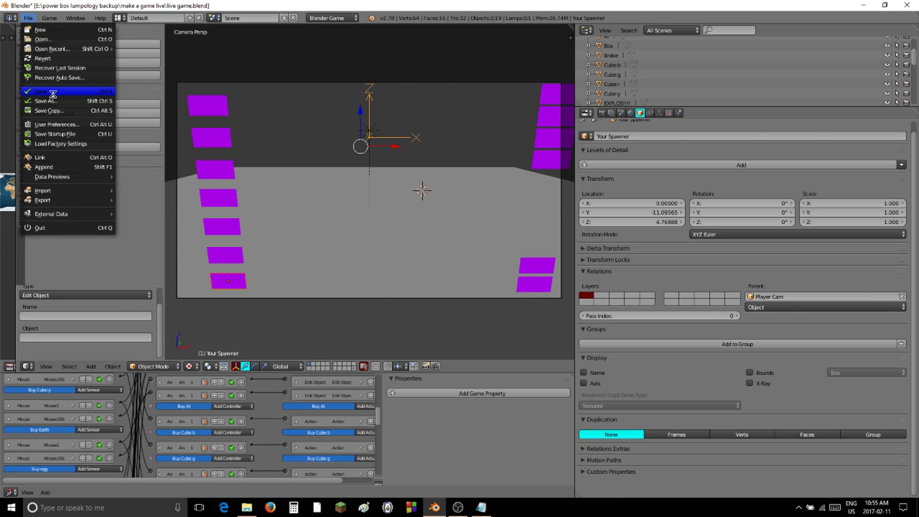
click(53, 94)
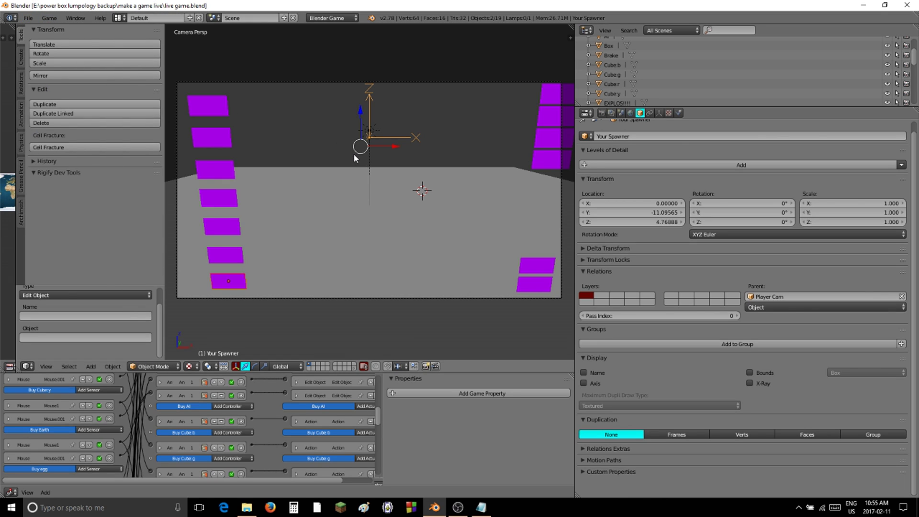
key(p)
click(236, 279)
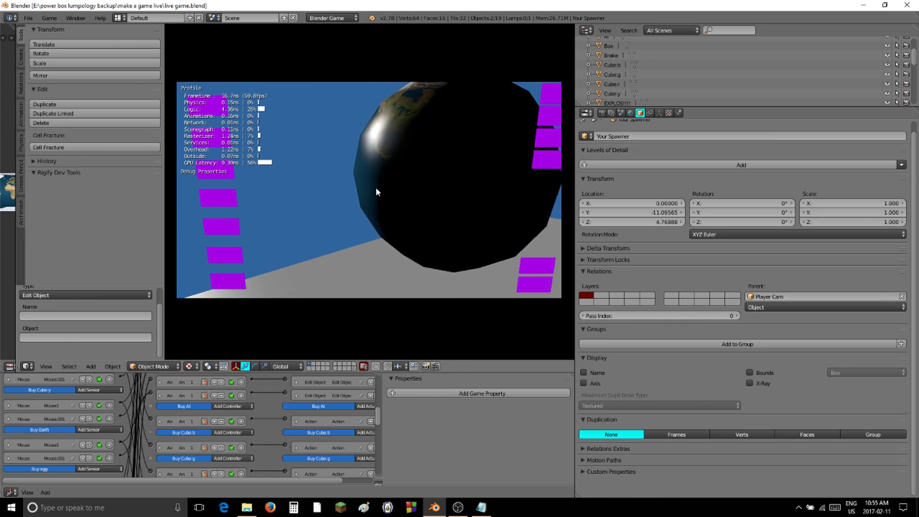
- Stop the game, select earth on its hidden layer, and add a new And controller to it
key(Escape)
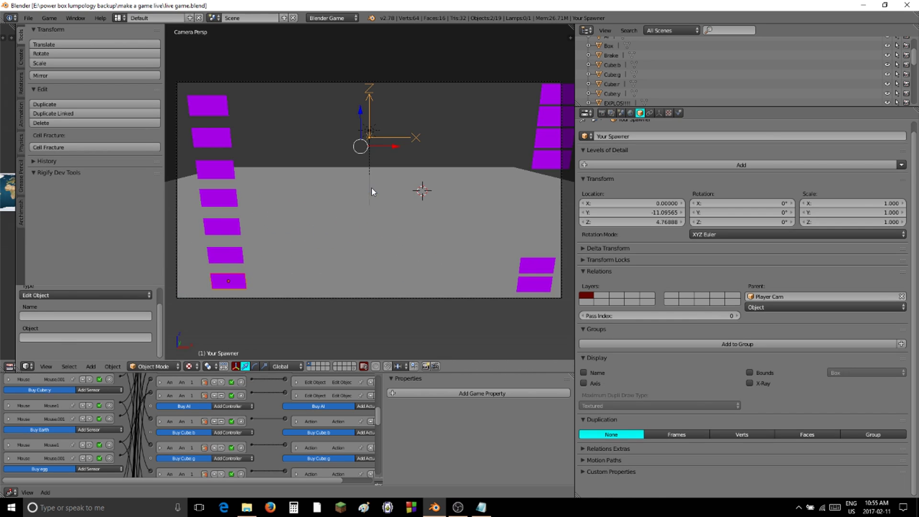
click(355, 367)
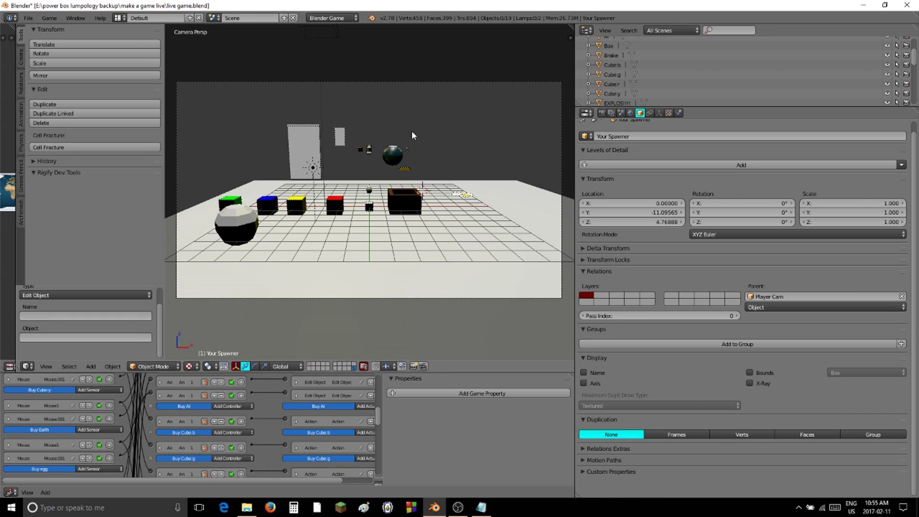
right_click(395, 157)
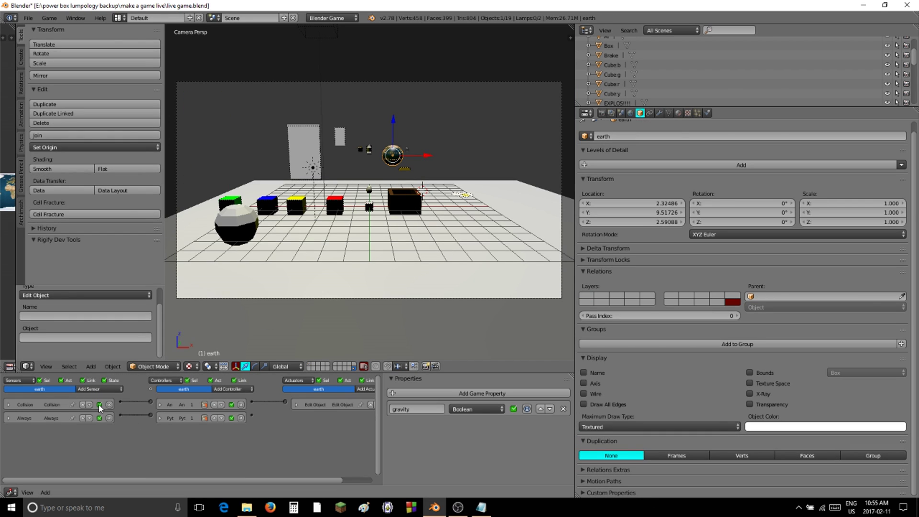
click(233, 391)
click(231, 389)
ctrl+scroll(344, 383, right, 2)
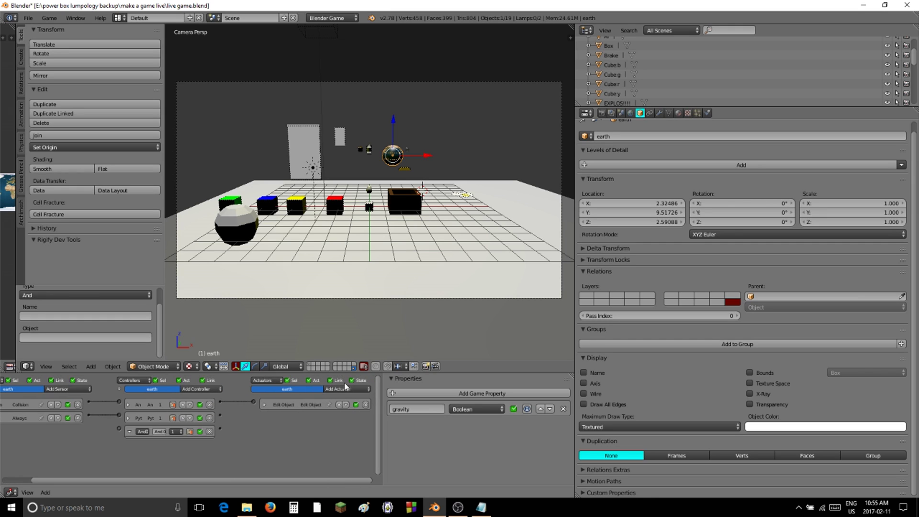
click(350, 389)
click(350, 346)
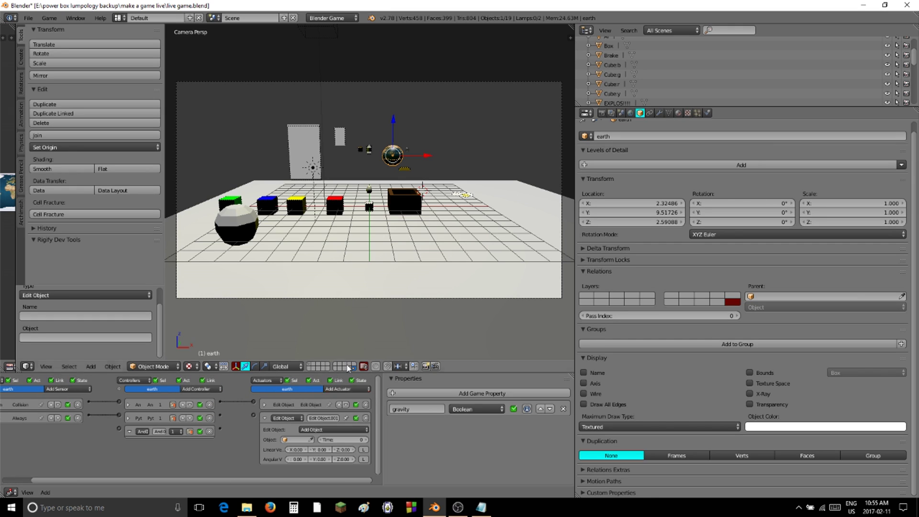
click(366, 418)
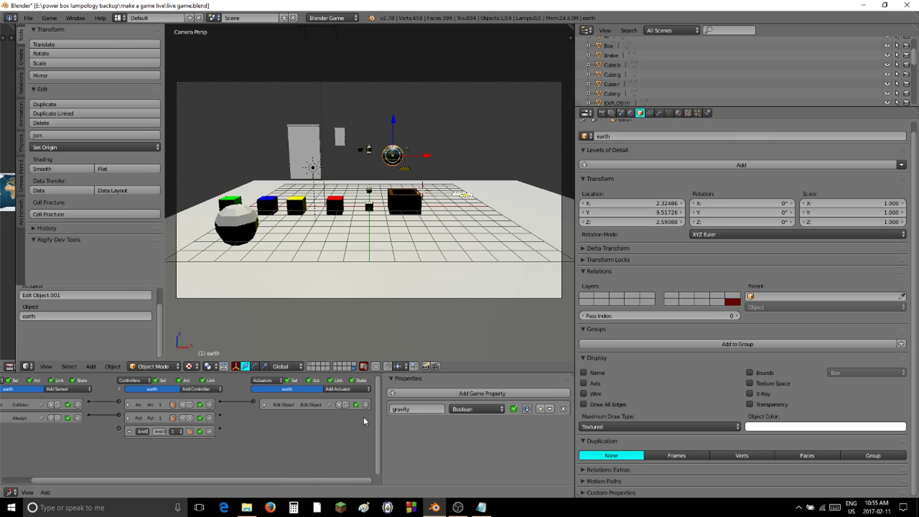
- Add a Simple Motion actuator to earth and link the new And controller to it
click(348, 392)
click(346, 321)
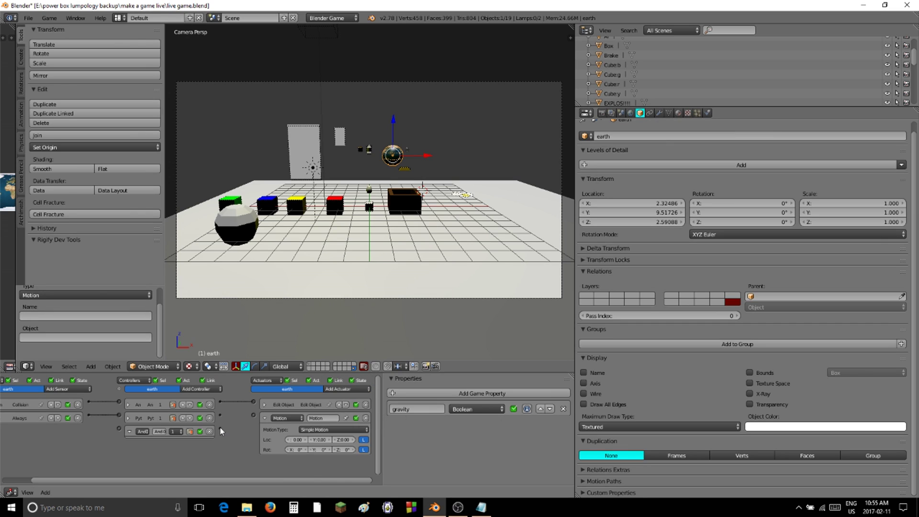
drag(254, 415, 254, 416)
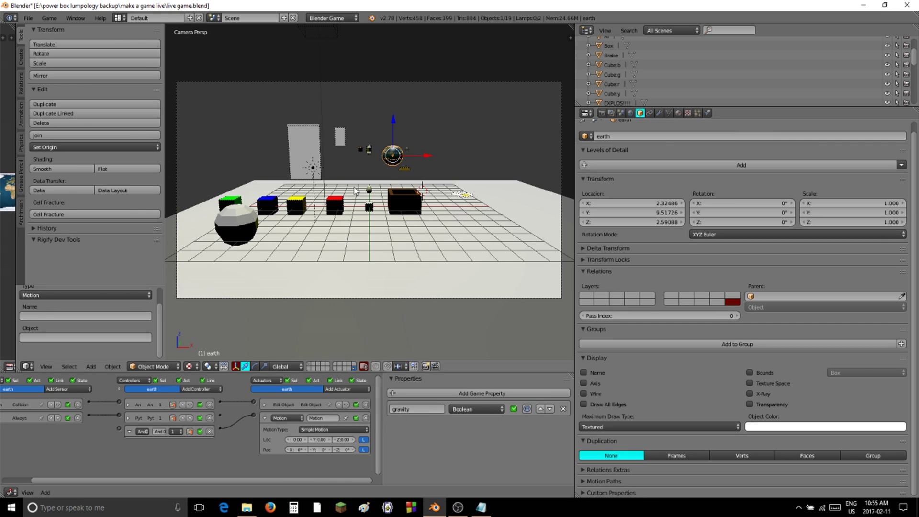
- Set a Z rotation on earth's Motion actuator and link the Always sensor to the new And controller, collapsing both bricks
click(354, 450)
click(265, 418)
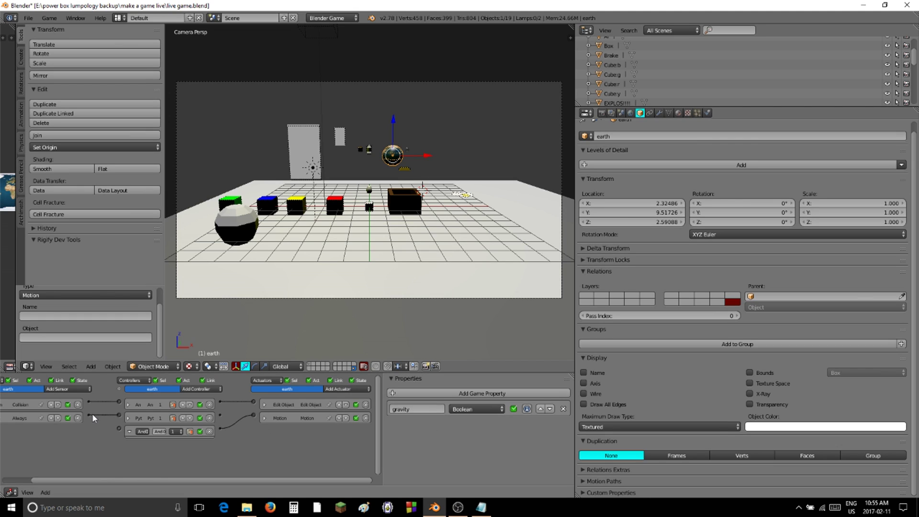
drag(89, 414, 118, 428)
click(130, 431)
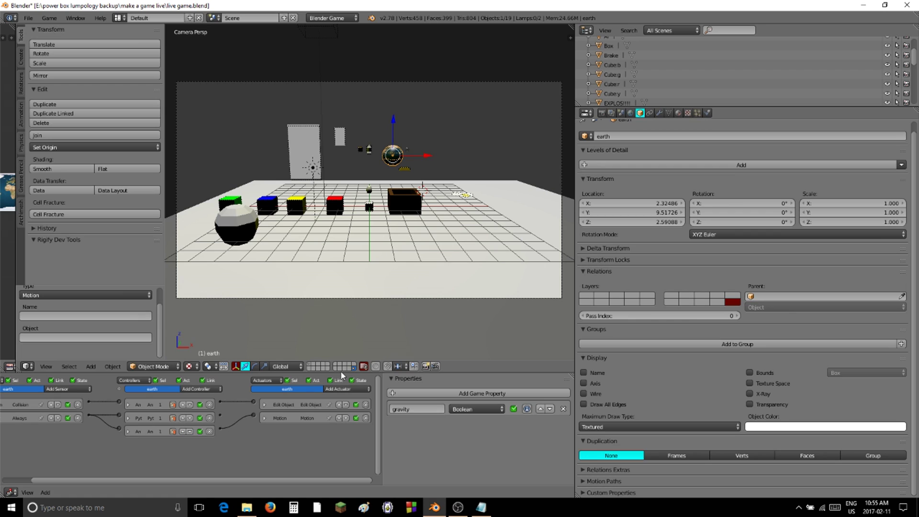
- Save the file with the first layer shown and run the game, spawning an earth with the Buy Earth button
key(p)
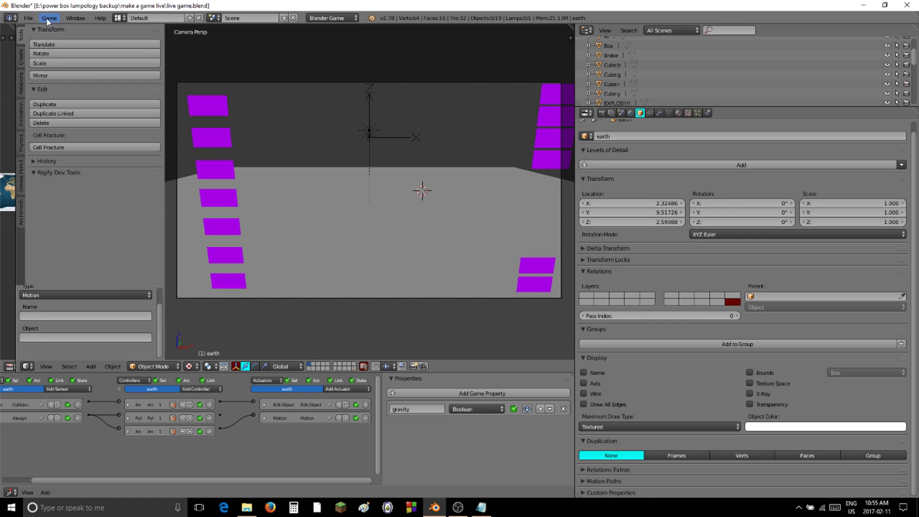
click(28, 18)
click(59, 91)
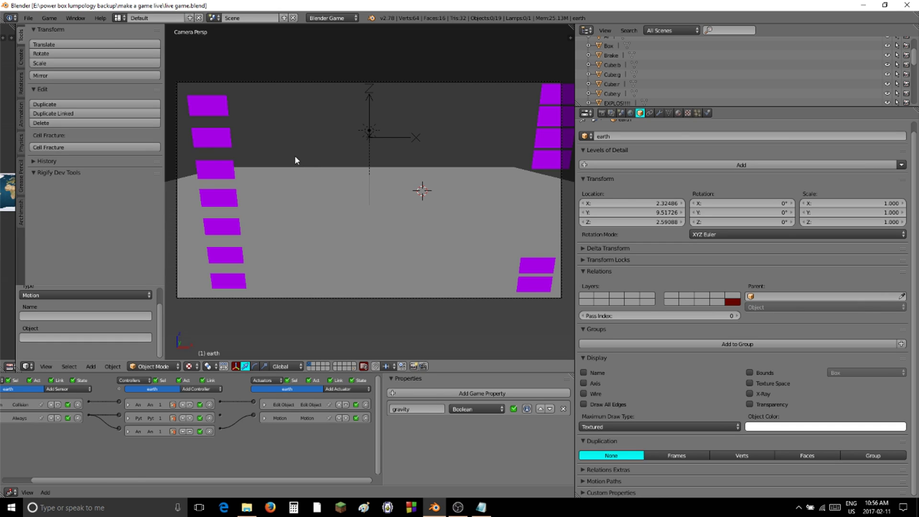
key(p)
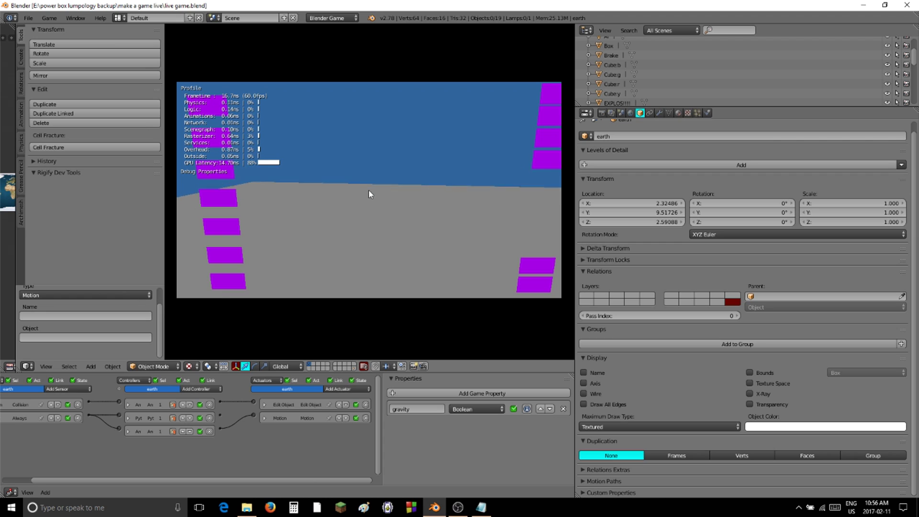
click(217, 280)
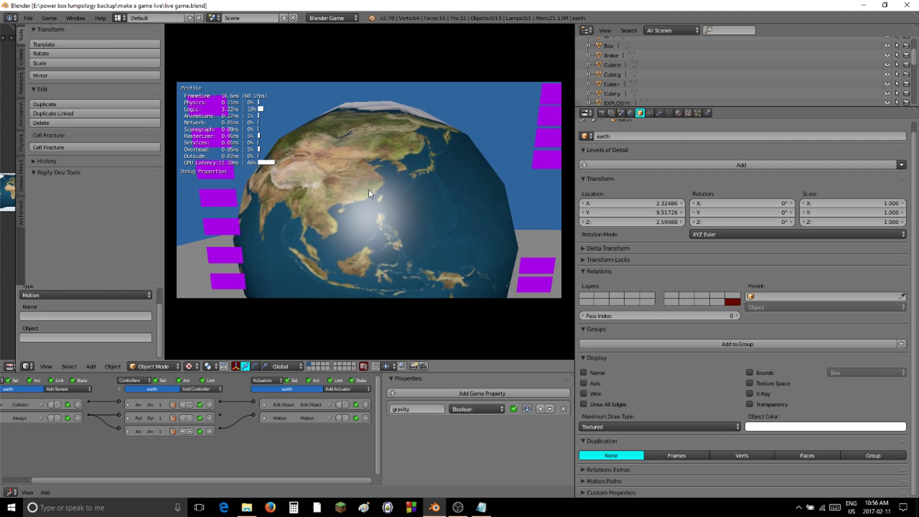
- Switch to Google Earth, examine the globe's historical imagery and the sunlight at different times, and return to Blender
click(315, 512)
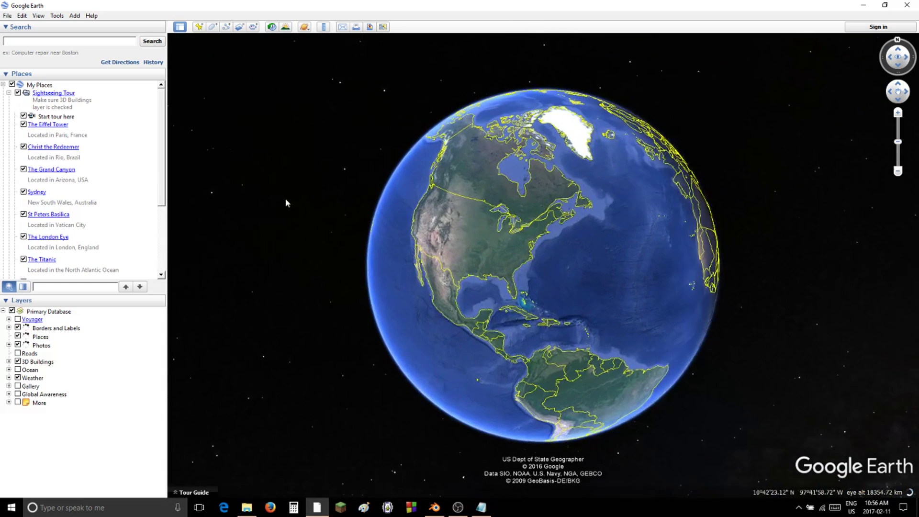
click(271, 28)
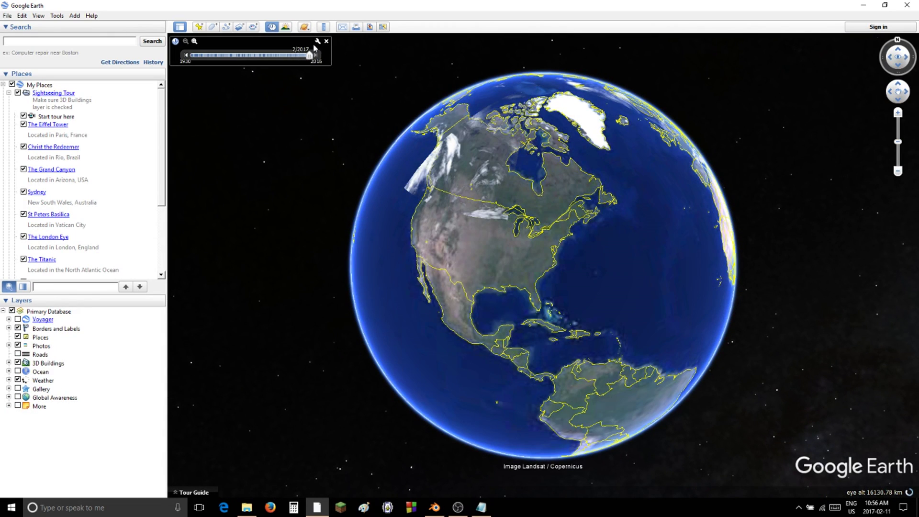
click(327, 42)
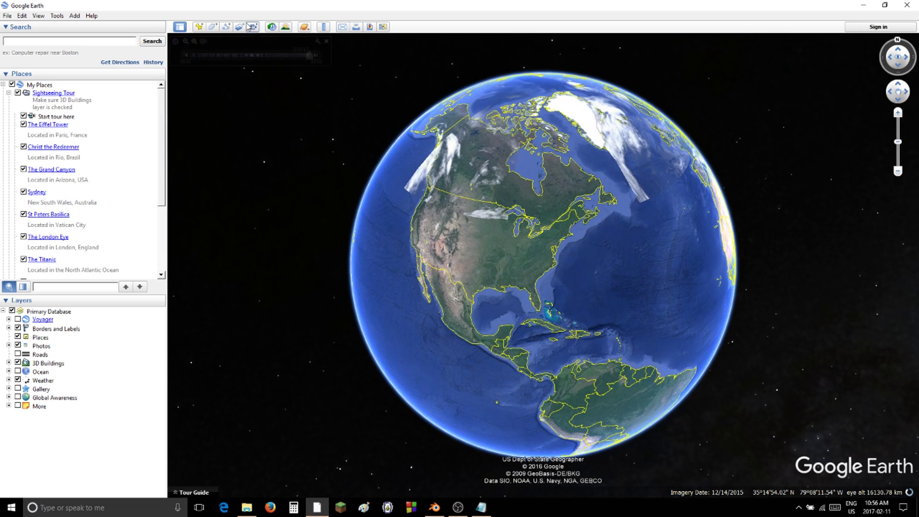
click(285, 27)
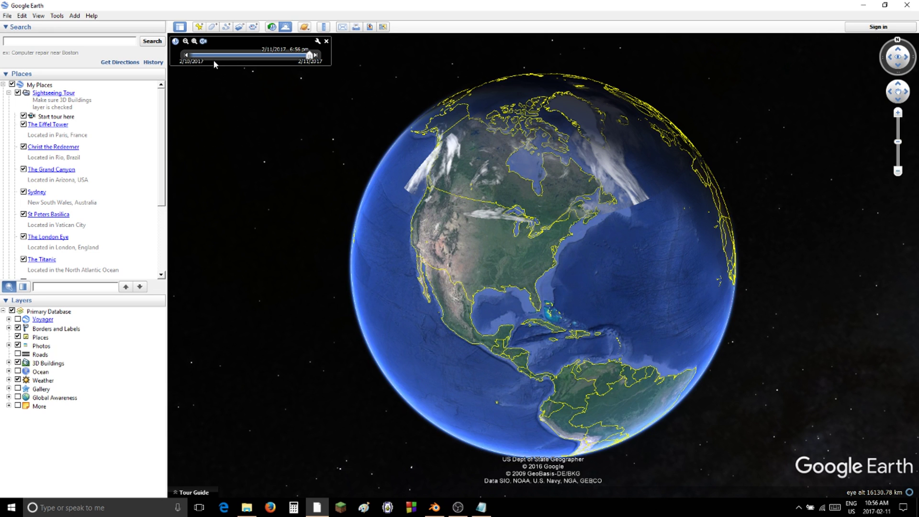
mouse_move(309, 55)
mouse_down()
mouse_move(283, 56)
mouse_move(359, 63)
mouse_up()
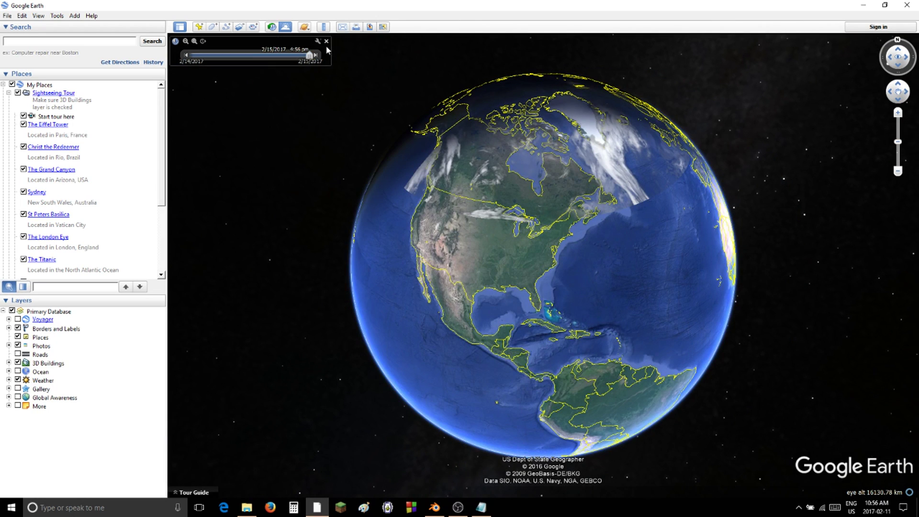
click(327, 41)
click(864, 5)
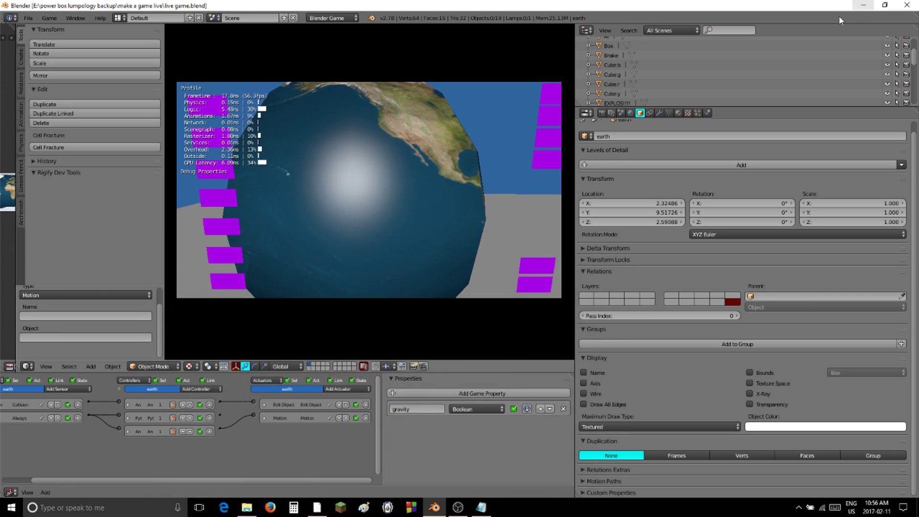
- Walk around the spawned earth in the running game to examine its rotation and surface, and stop the game
key(w)
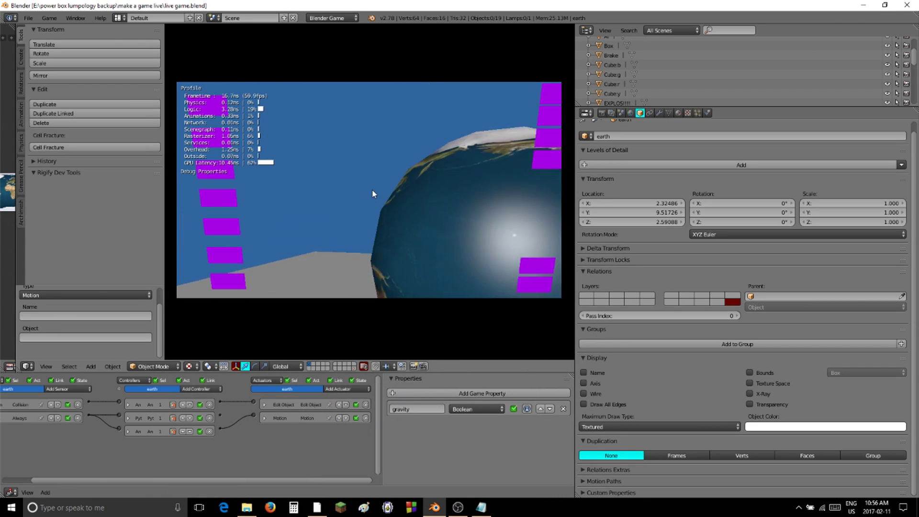
key(w)
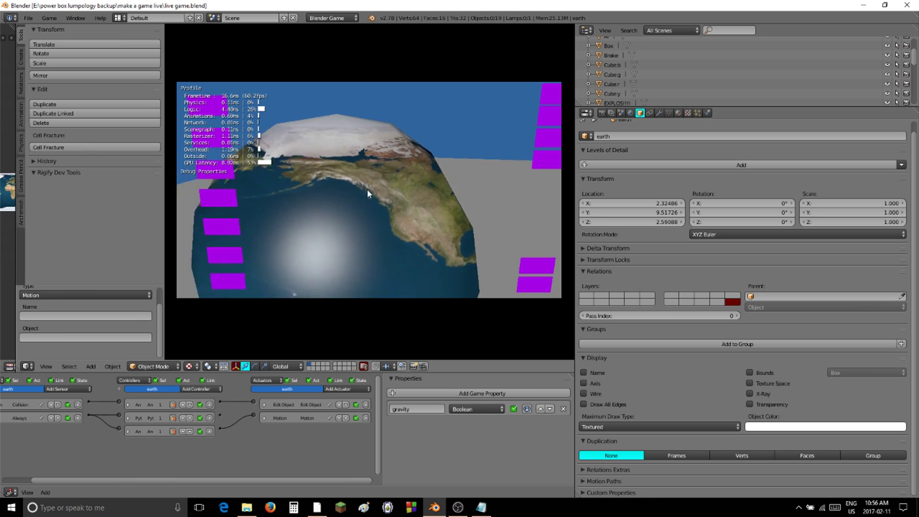
key(w)
key(s)
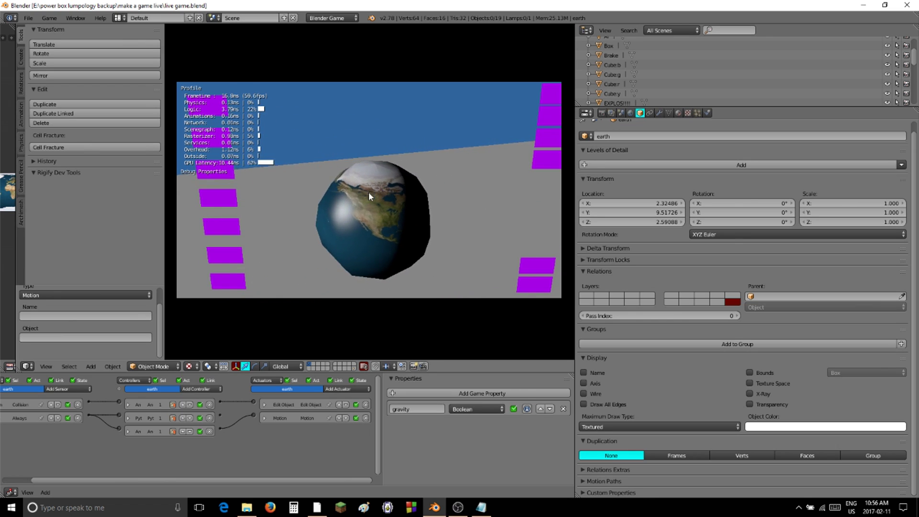
key(w)
key(w)
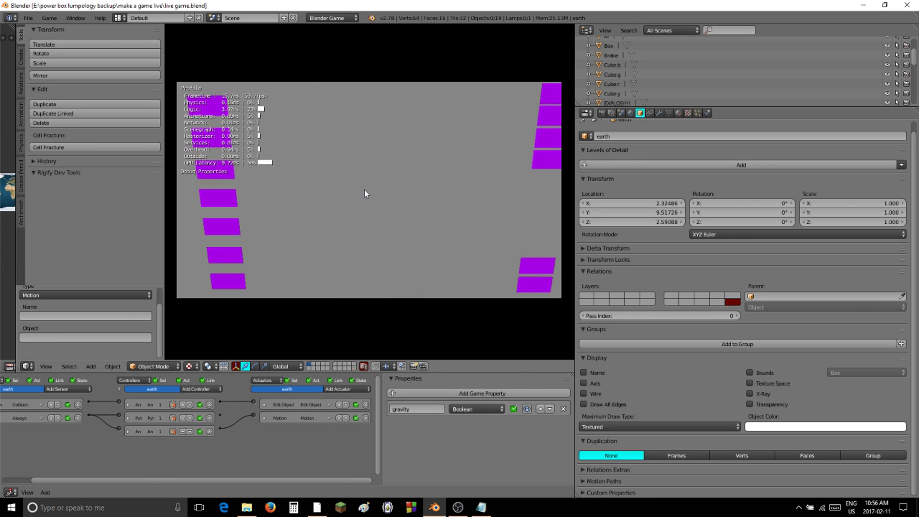
key(w)
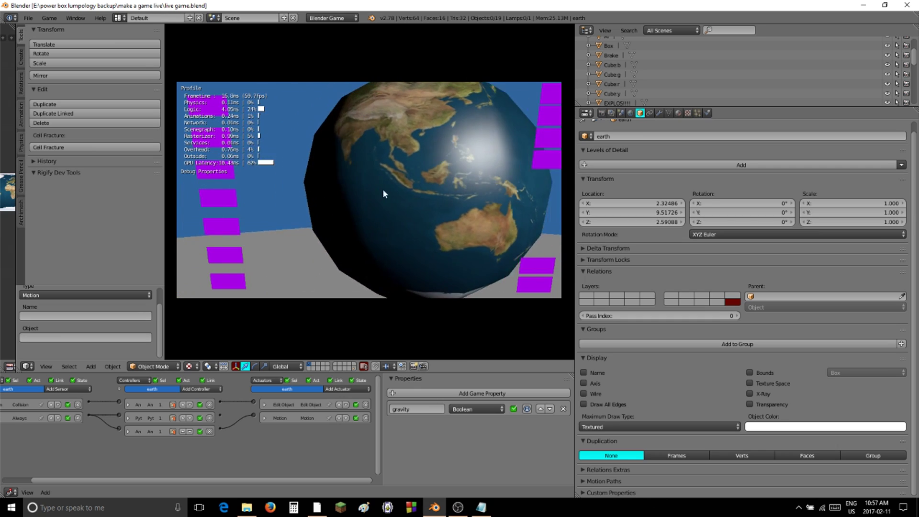
key(s)
key(Escape)
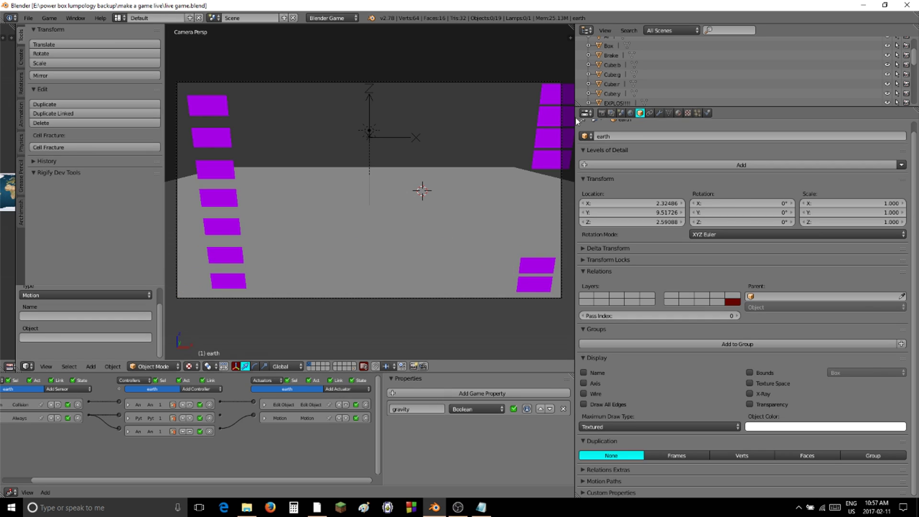
- Add a Subdivision Surface modifier to earth and test it in a short game run
click(660, 113)
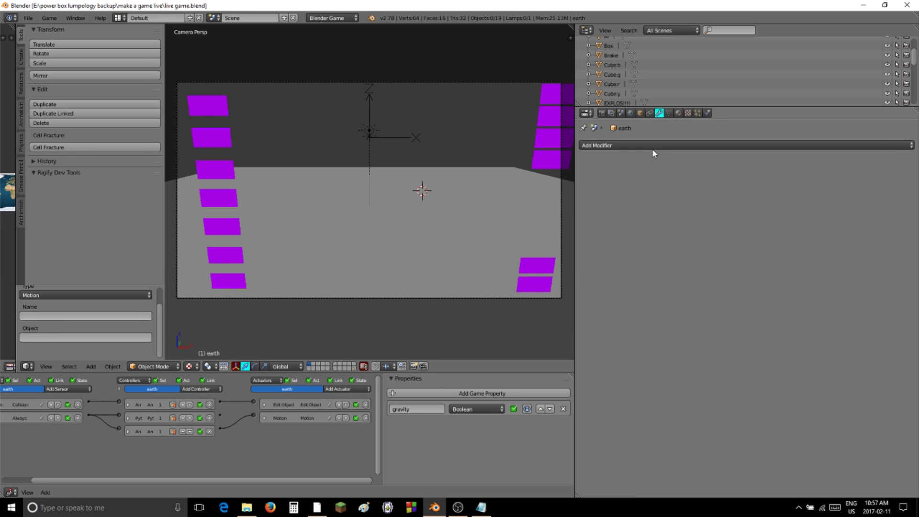
click(648, 146)
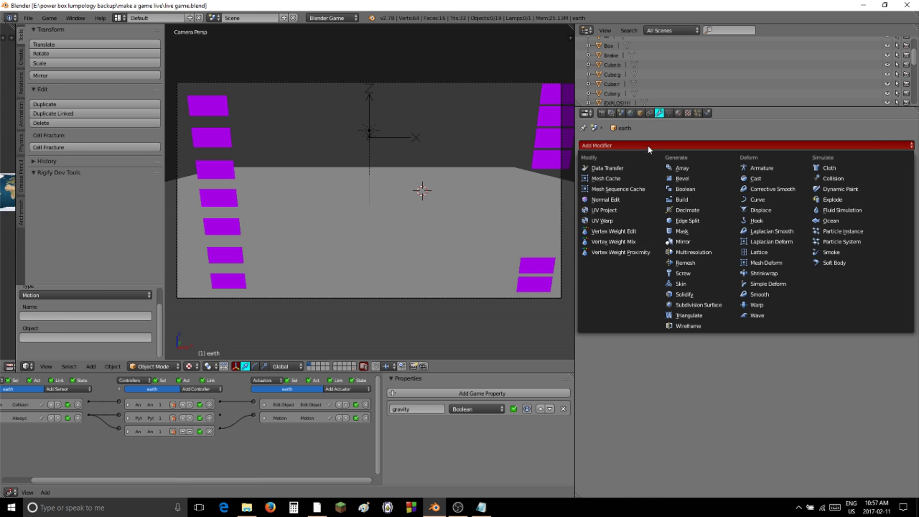
click(690, 305)
key(p)
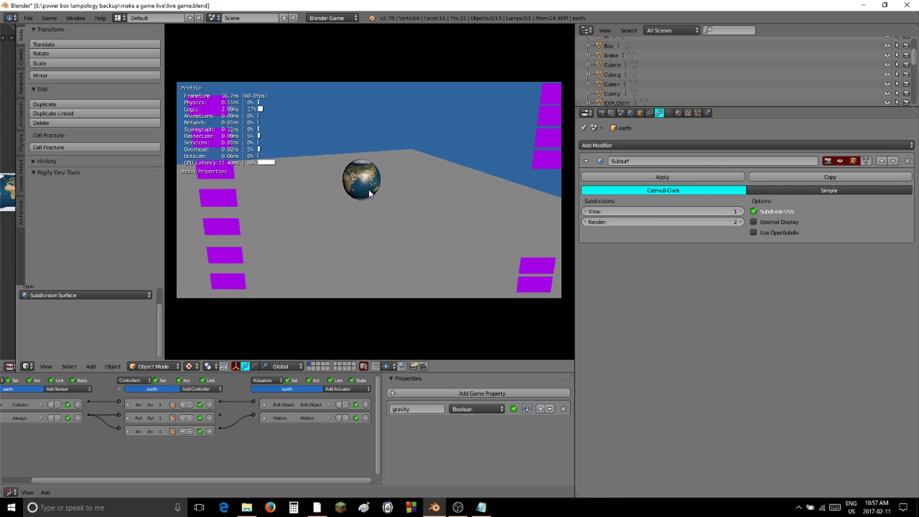
key(Escape)
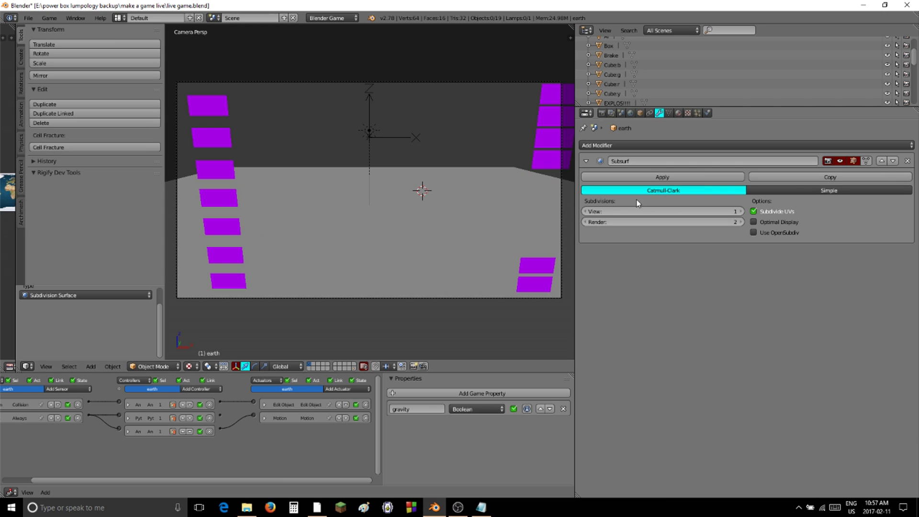
- Apply the Subsurf modifier to earth, inspect the mesh on its own layer, and show the first layer again
click(663, 177)
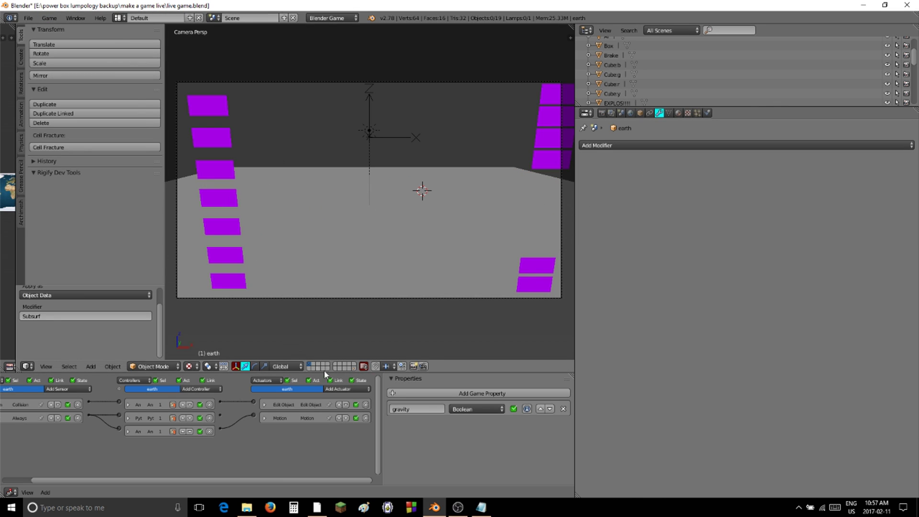
click(353, 368)
scroll(432, 195, up, 3)
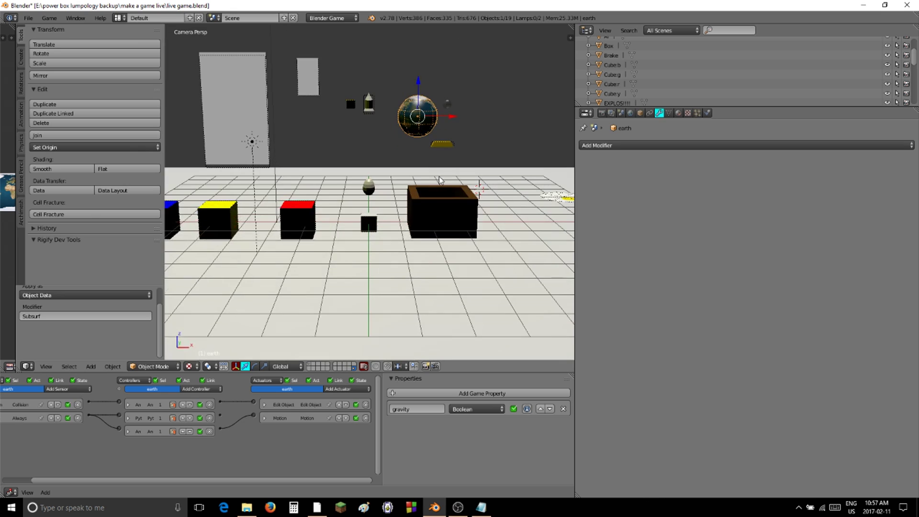
scroll(450, 180, up, 2)
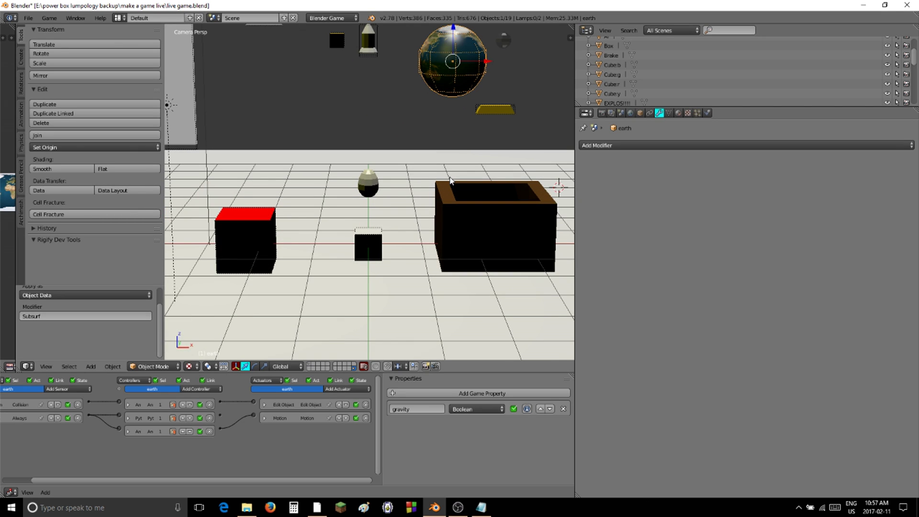
scroll(450, 180, down, 4)
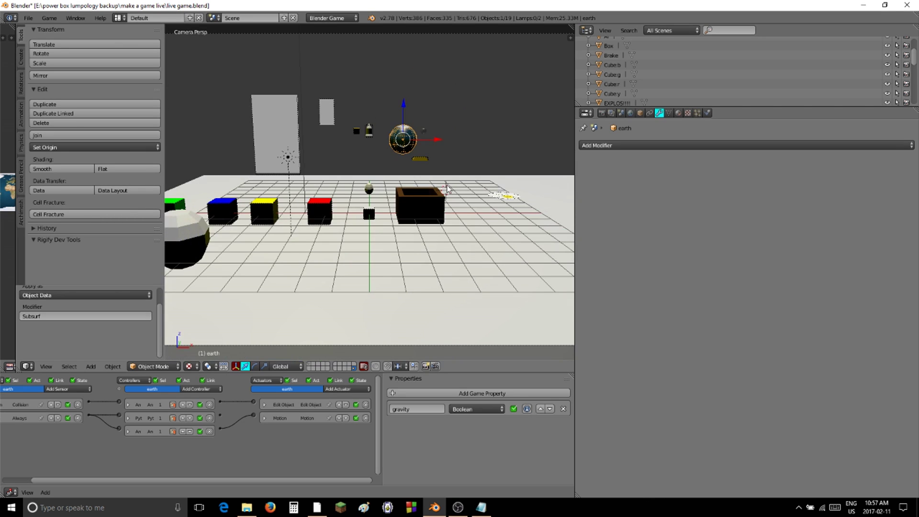
click(309, 364)
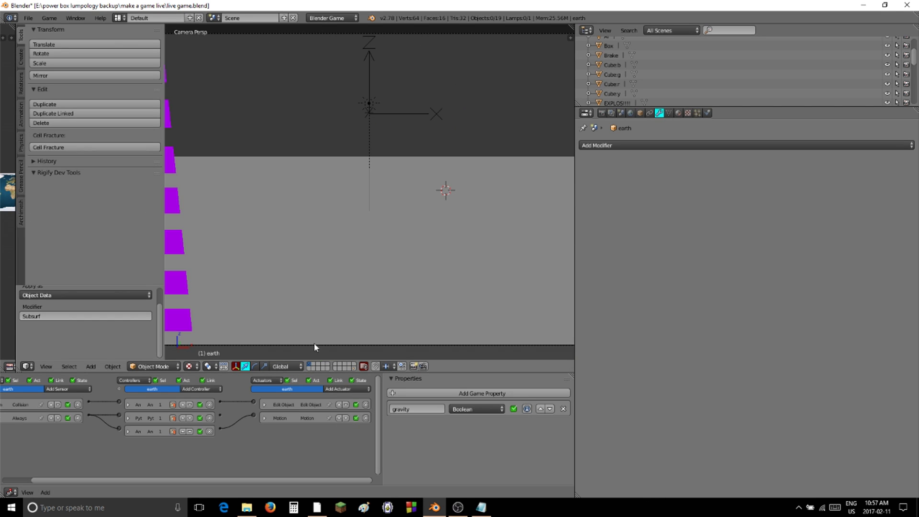
- Save live game.blend, test the spawned earths among the colored cubes in a game run, and stop the game
scroll(360, 250, down, 4)
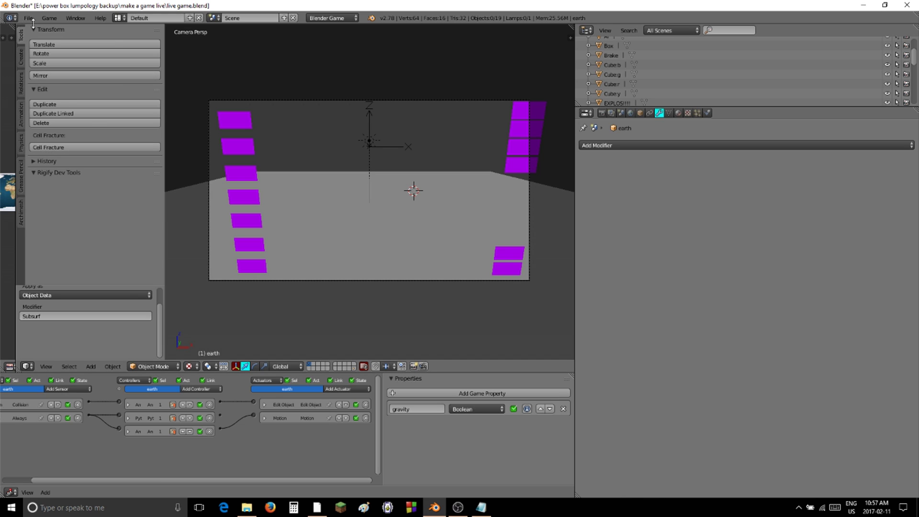
click(31, 22)
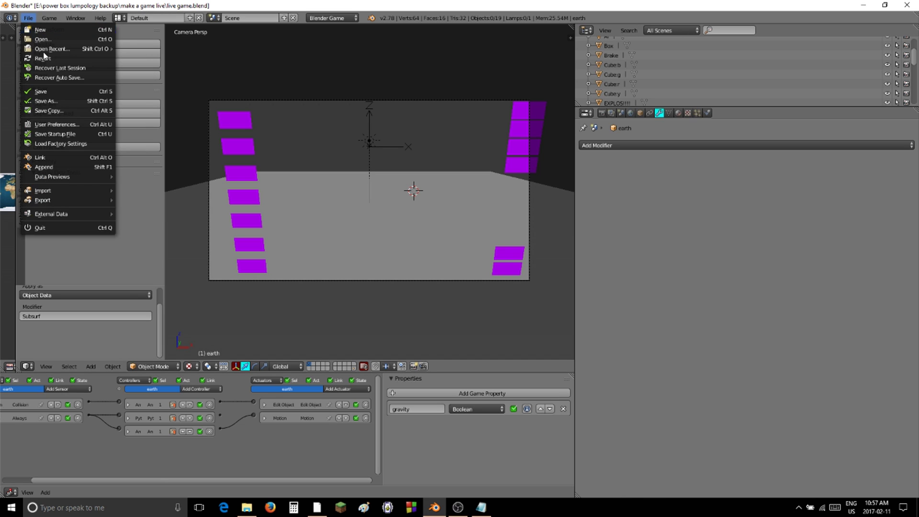
click(47, 88)
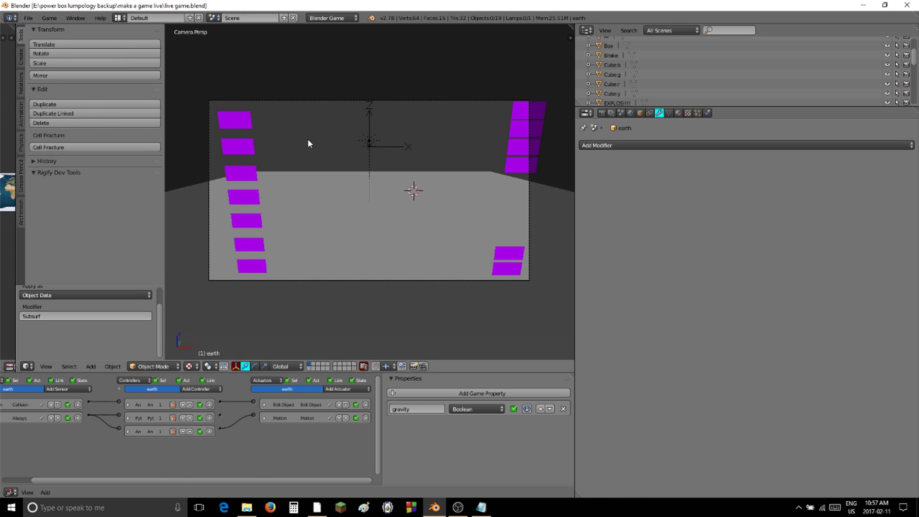
key(p)
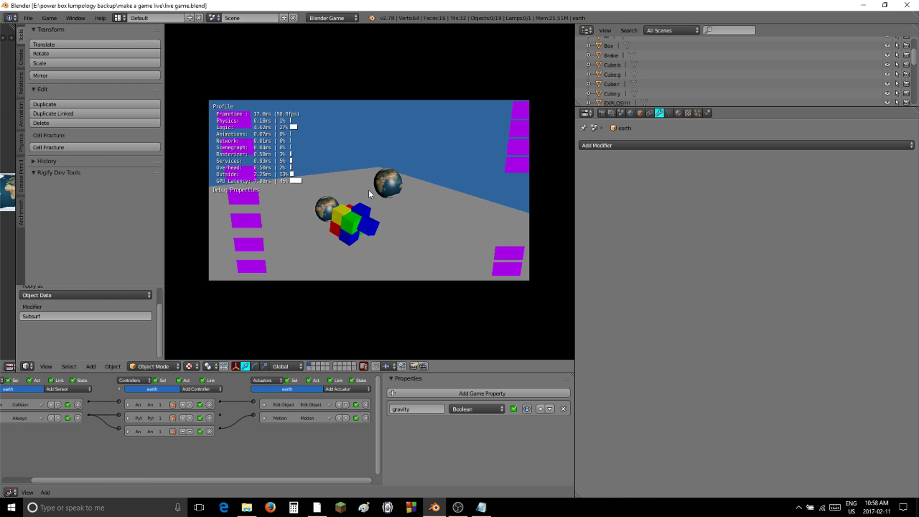
key(Escape)
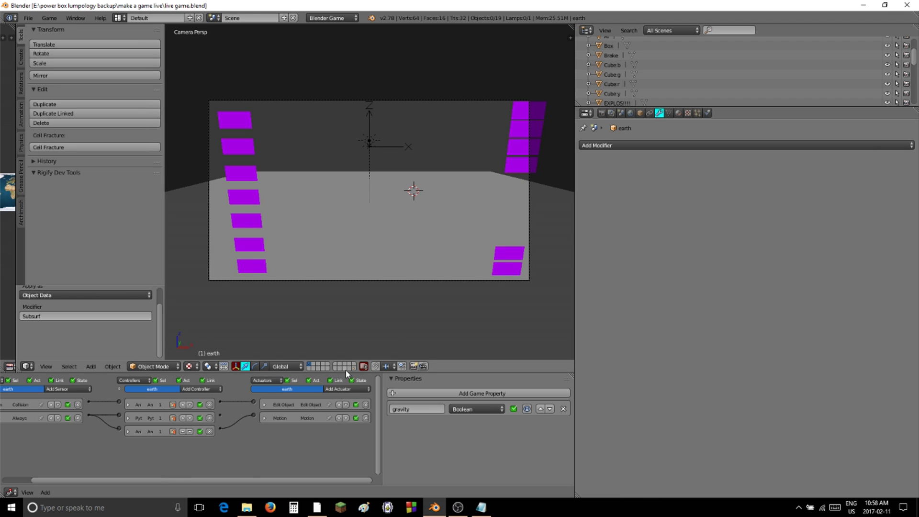
- Save live game.blend again with earth's own layer shown, and close Google Earth
middle_drag(433, 205, 385, 213)
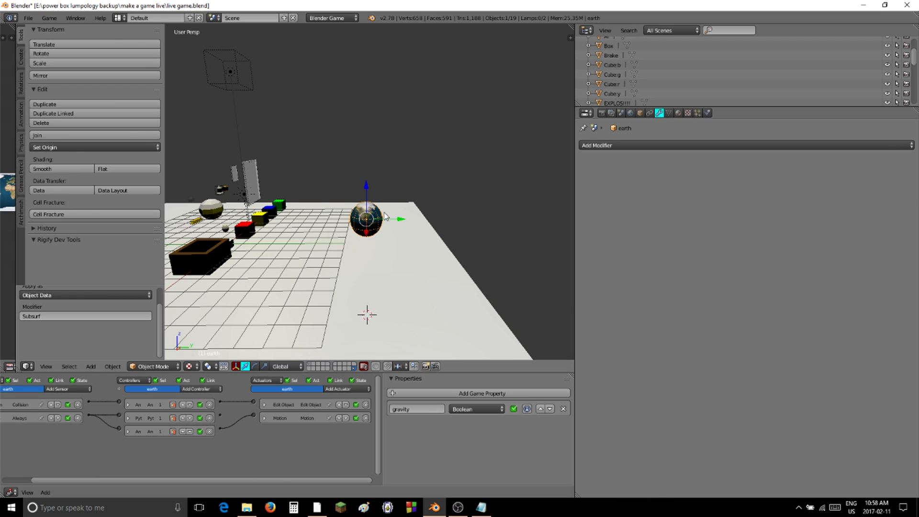
scroll(381, 264, up, 3)
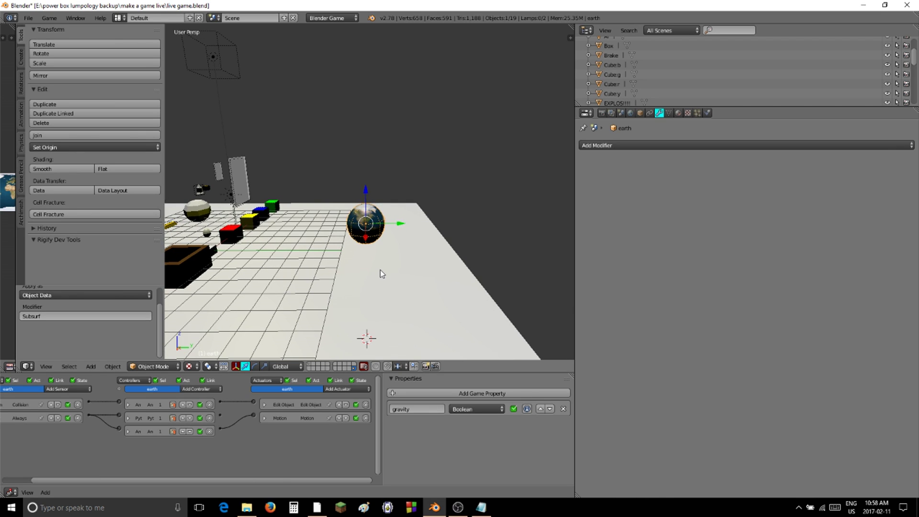
scroll(381, 269, up, 3)
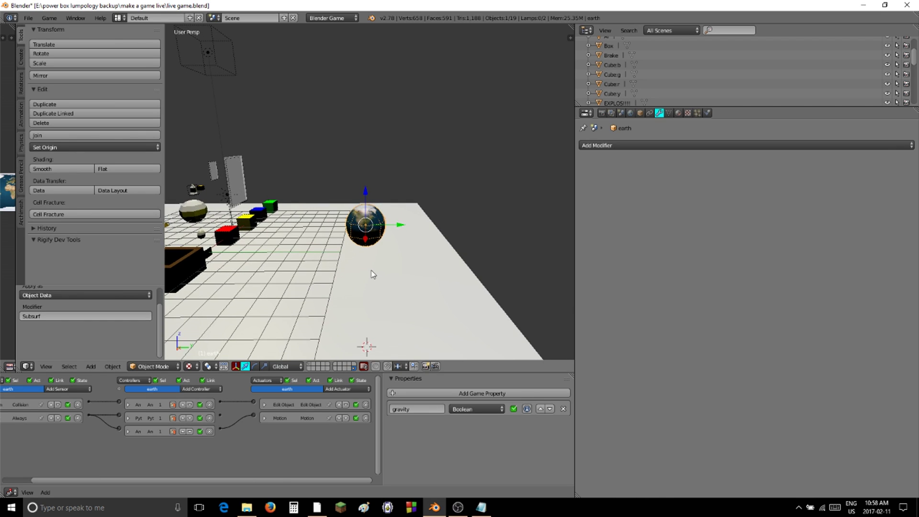
click(28, 18)
click(50, 93)
shift+middle_drag(399, 235, 239, 281)
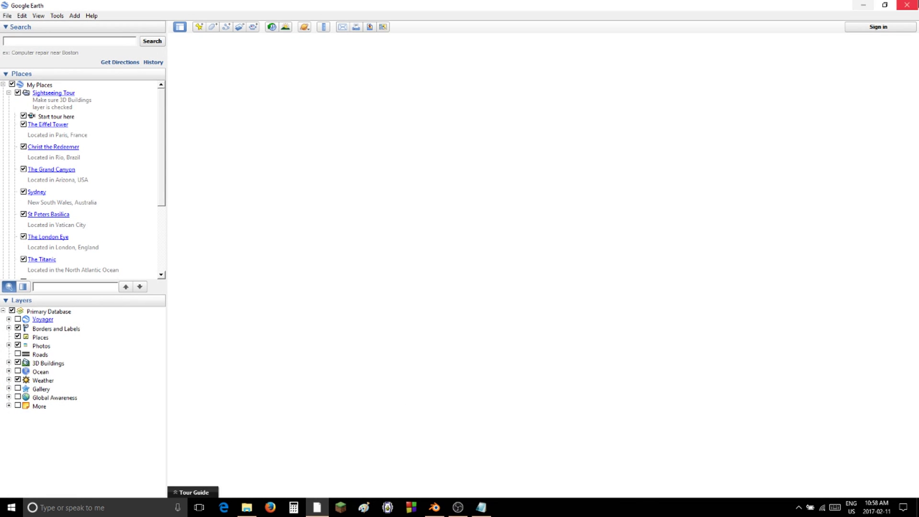
click(908, 5)
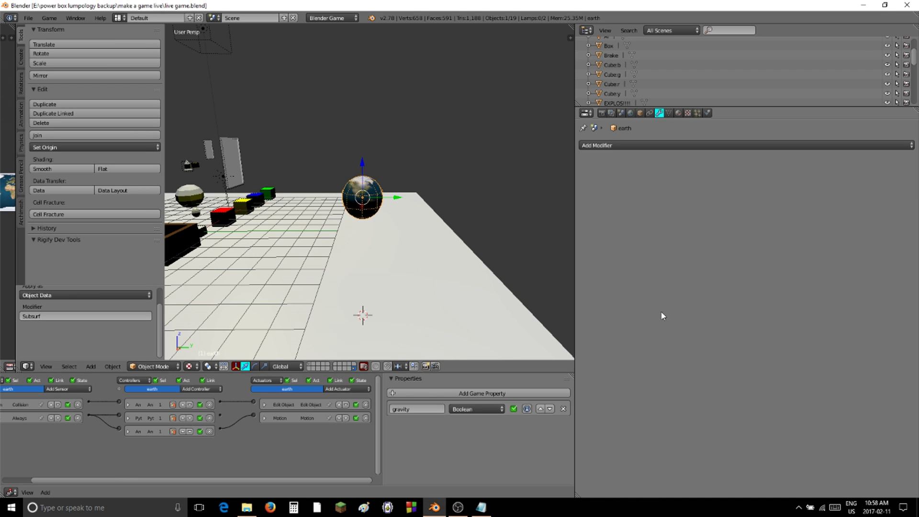
- Snap the 3D cursor to earth and add a UV sphere there
key(shift+s)
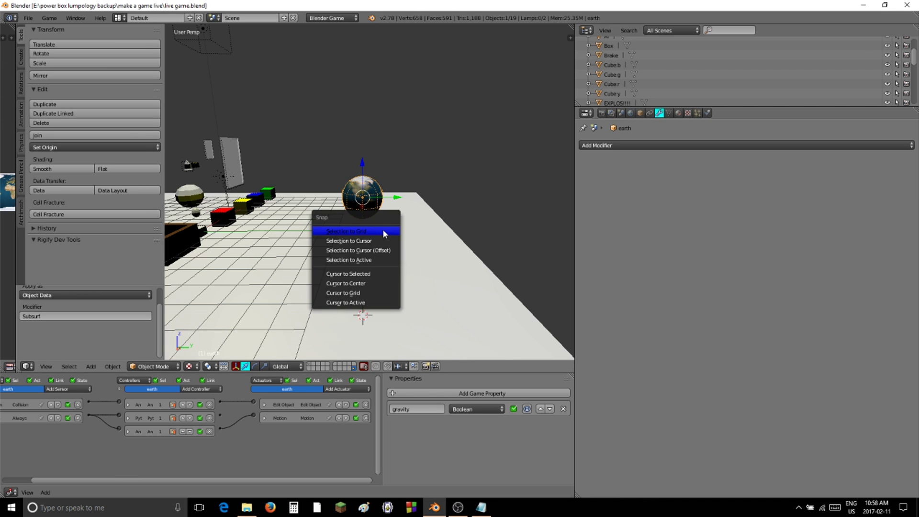
click(386, 273)
key(shift+a)
mouse_move(387, 202)
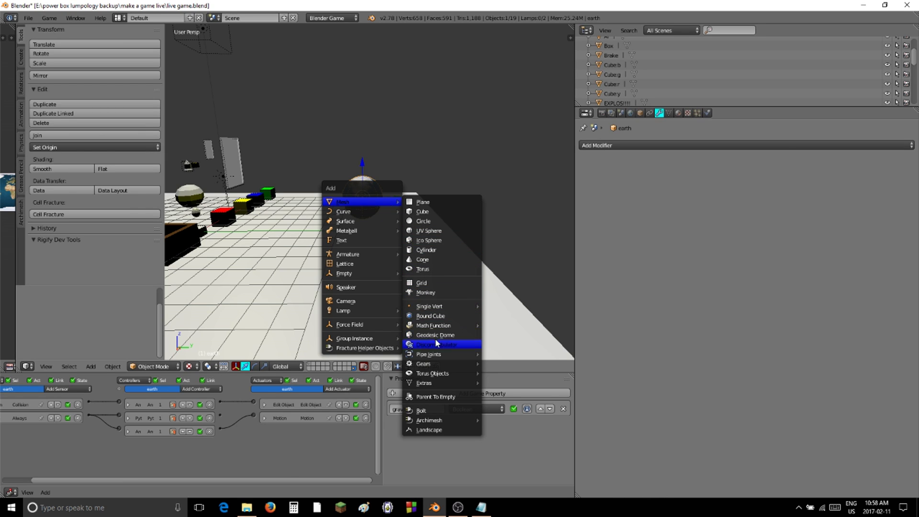
click(431, 231)
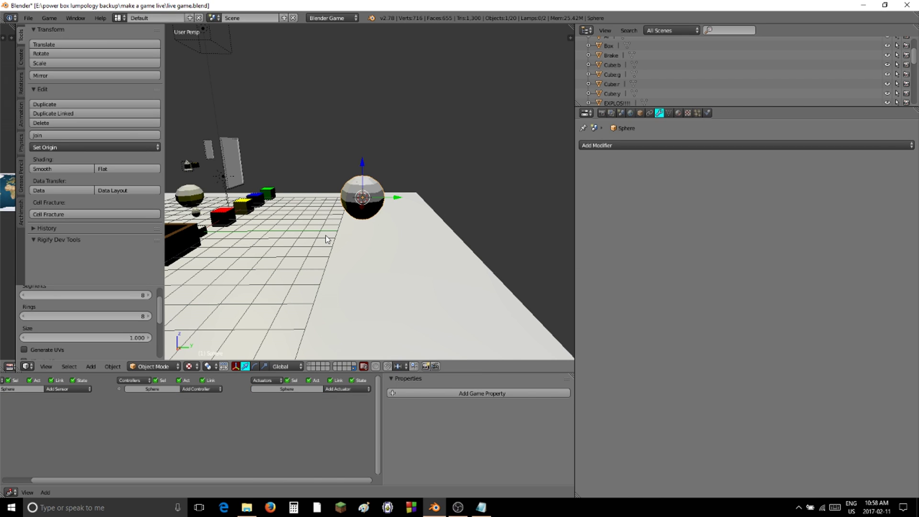
- Move the new sphere about 2.36 units along Y away from earth and scale it to about 0.213
drag(396, 198, 446, 204)
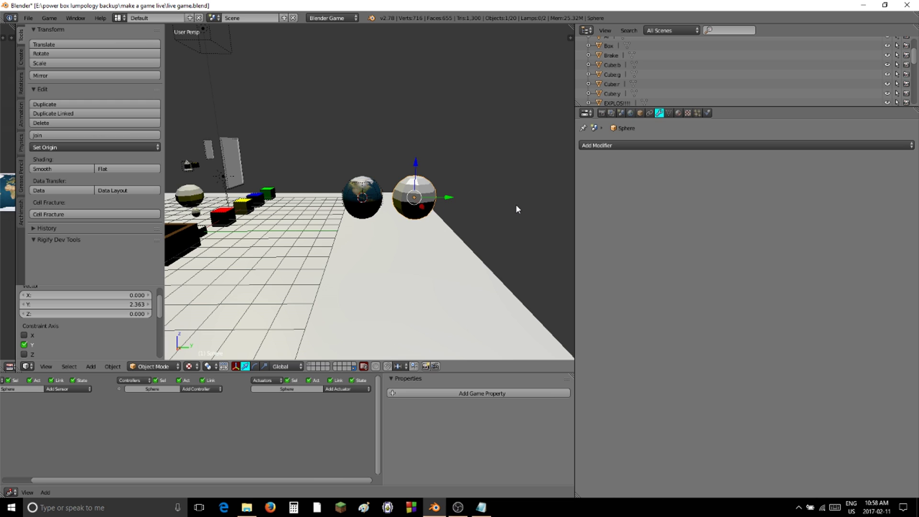
key(s)
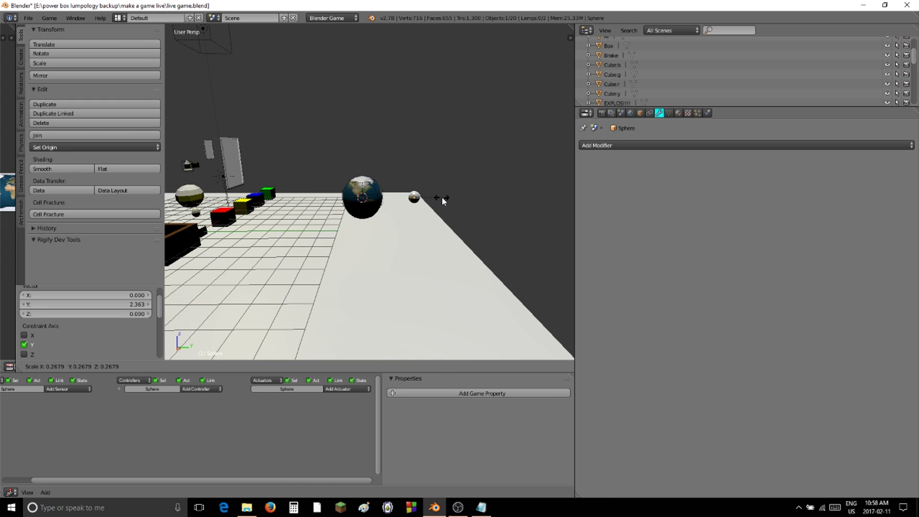
click(435, 198)
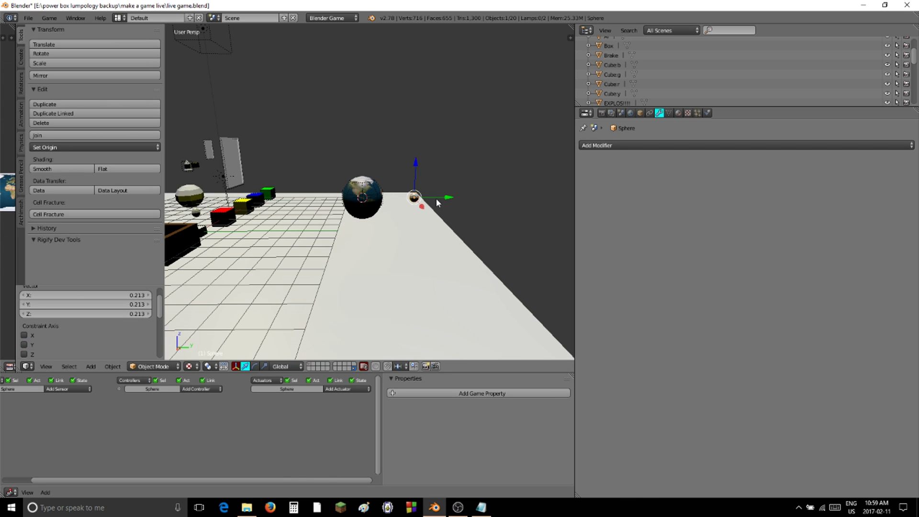
- Rename the small sphere beside earth as THE MOON!
middle_drag(453, 239, 417, 223)
key(shift+f)
key(w)
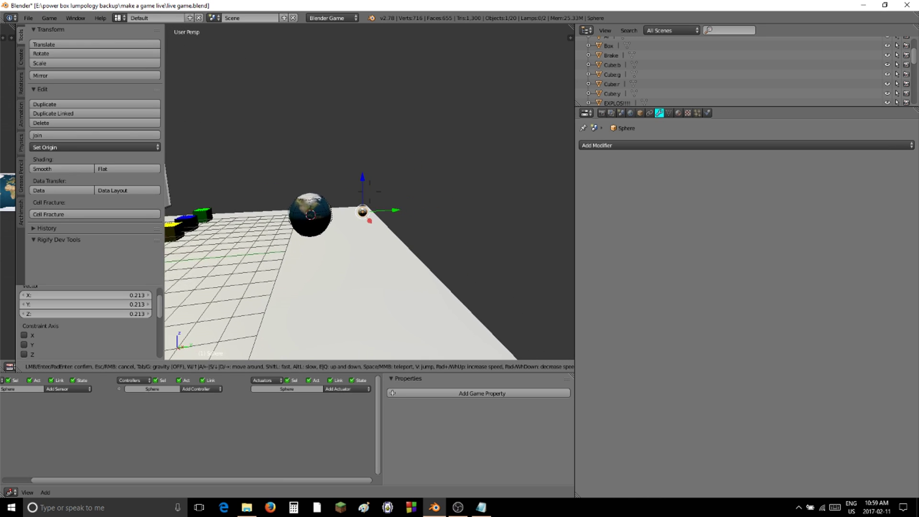
key(s)
click(369, 192)
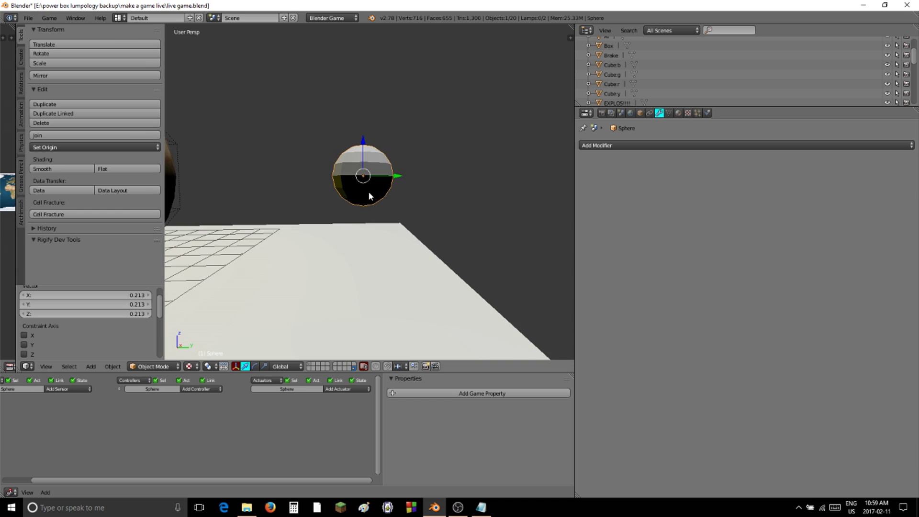
click(679, 113)
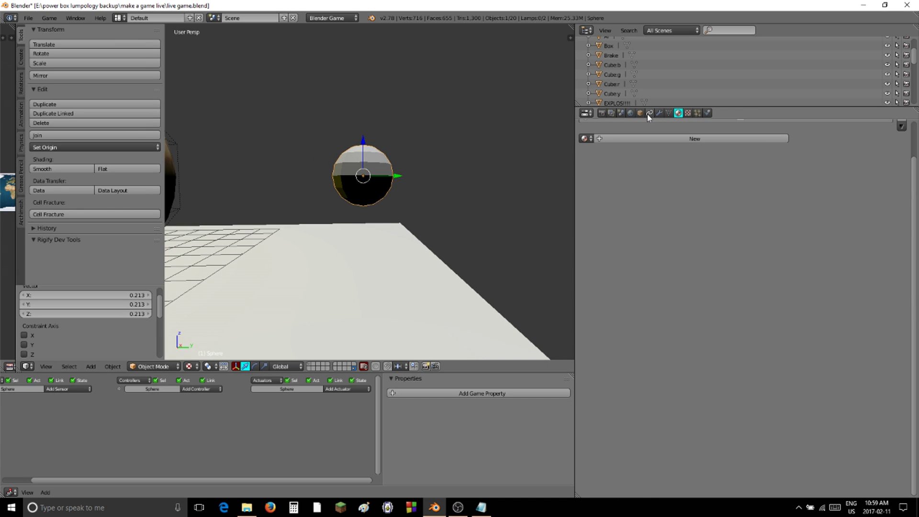
click(640, 112)
click(631, 136)
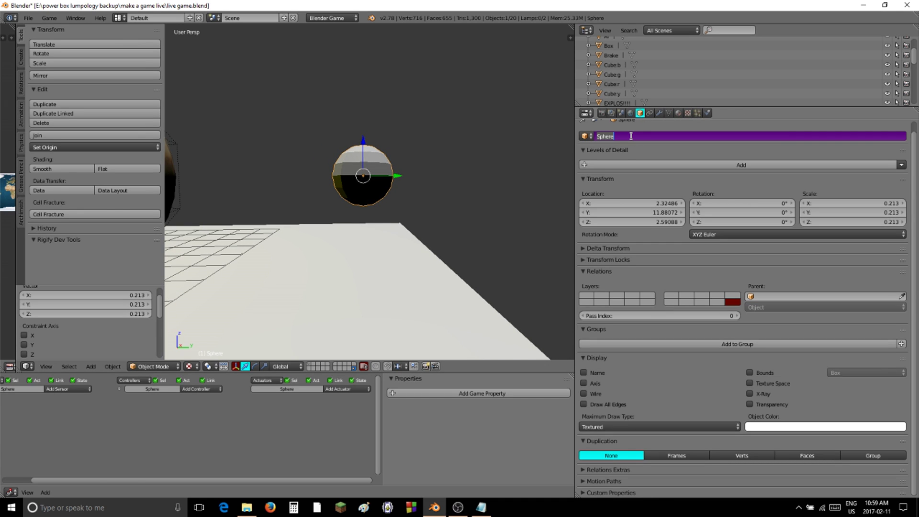
text(THE MOON!)
key(Return)
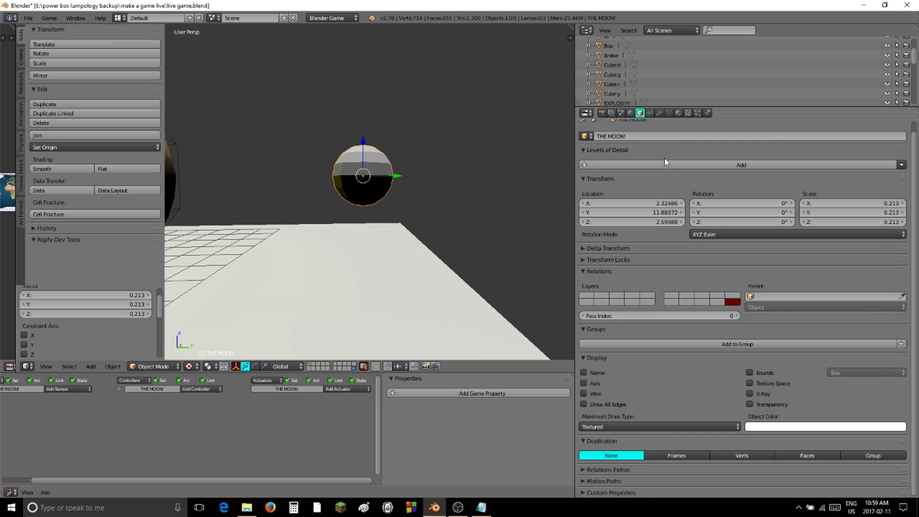
- Add a new material to THE MOON! and open the material's name for editing
click(678, 113)
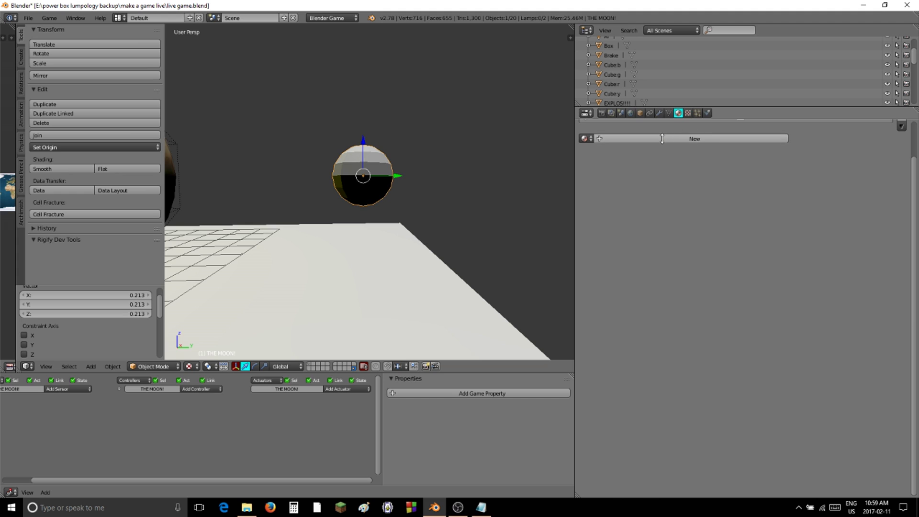
click(684, 139)
click(671, 140)
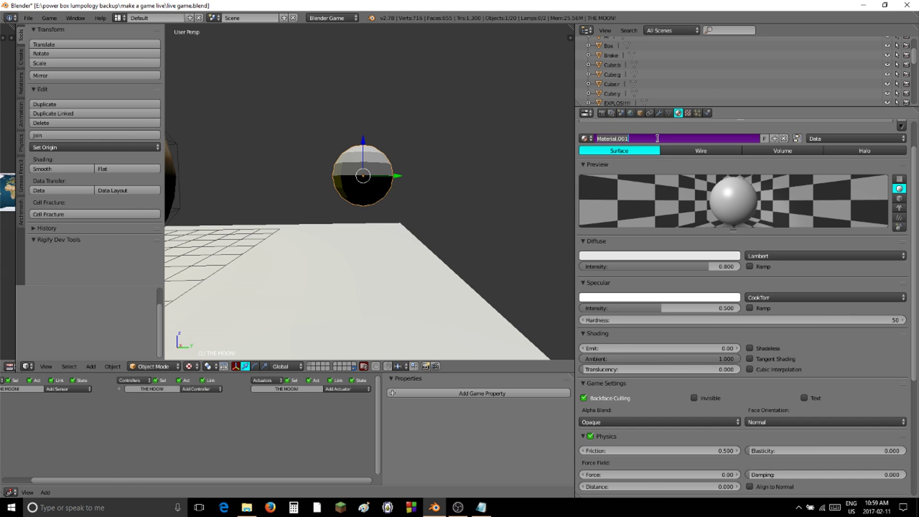
- Rename the small sphere's material to "moon" and its texture to "the moon"
text(moo)
key(Return)
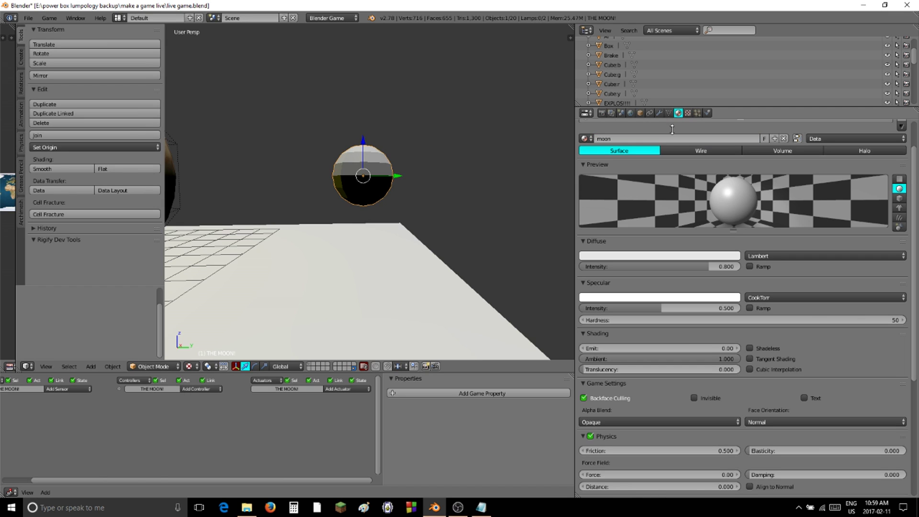
click(640, 113)
click(679, 113)
click(688, 113)
click(663, 219)
click(656, 218)
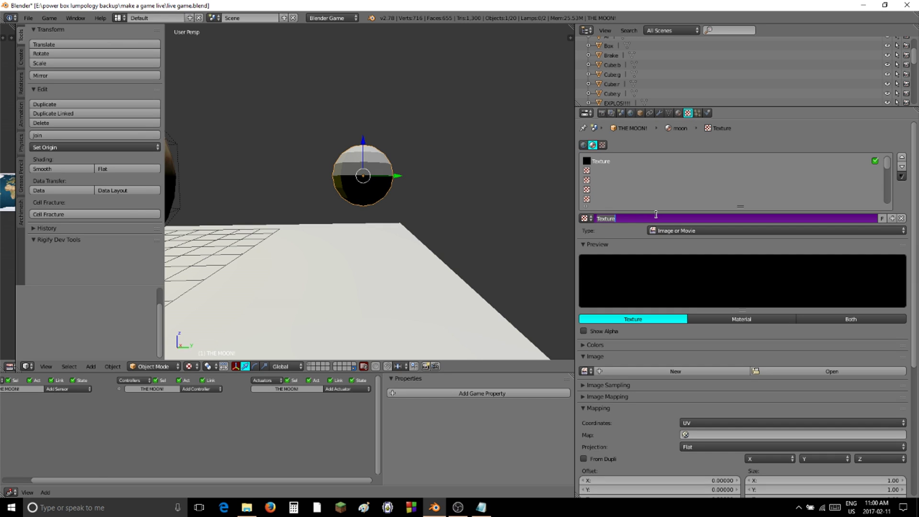
text(the moon)
key(Return)
- Load moonmap4k.jpg from the "docs vixlump backup" folder on the E: drive as the moon texture's image
click(778, 369)
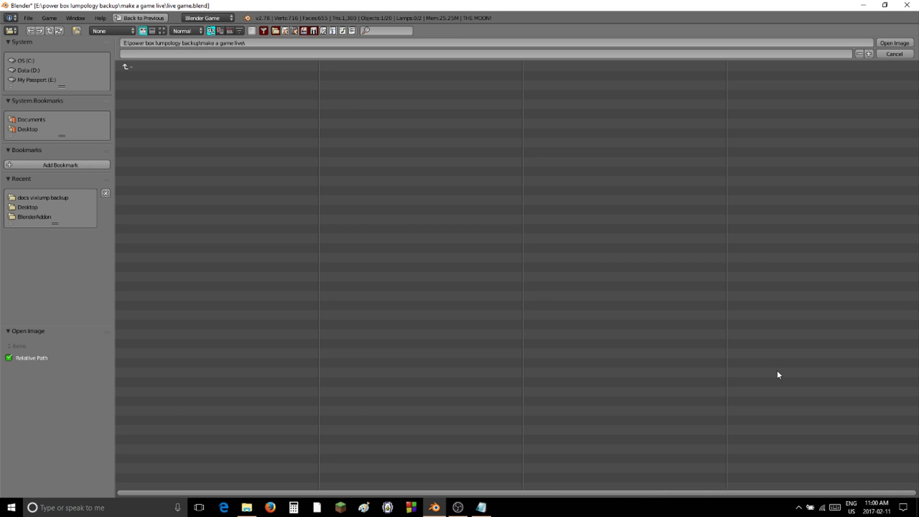
click(18, 80)
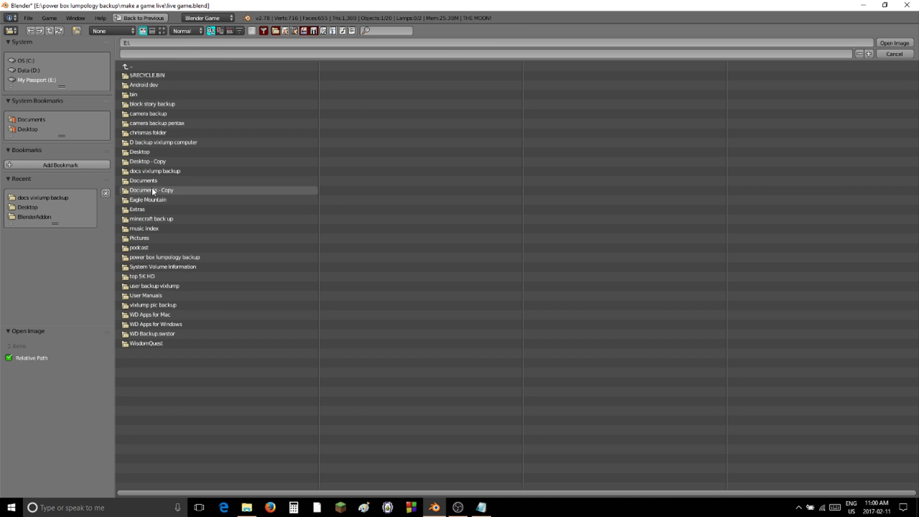
click(150, 171)
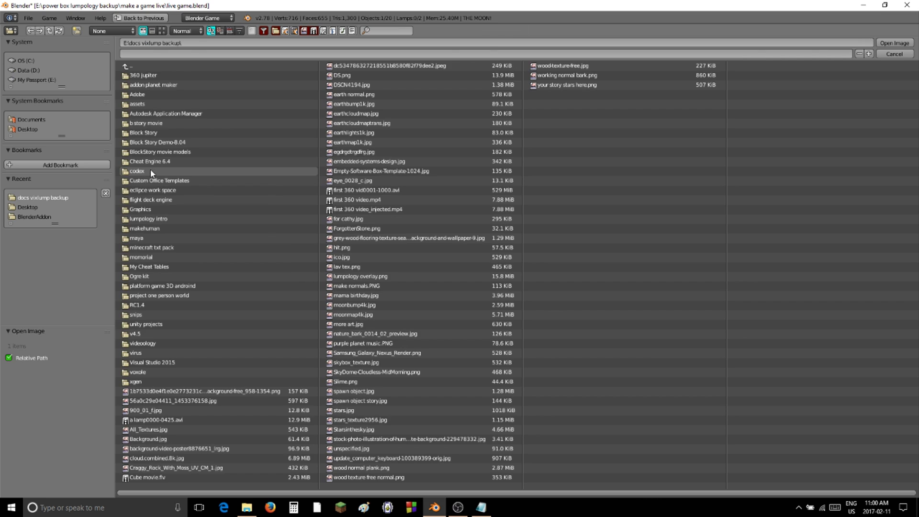
click(161, 31)
scroll(345, 231, down, 5)
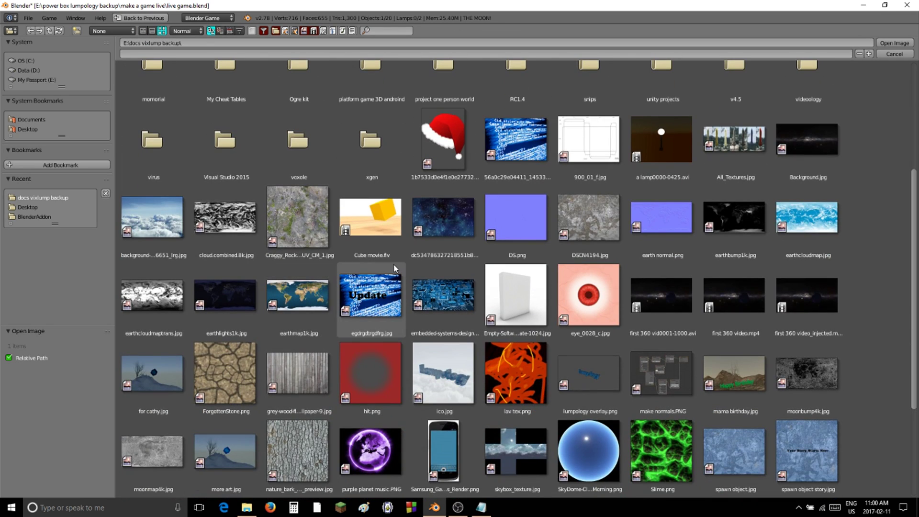
scroll(597, 336, down, 2)
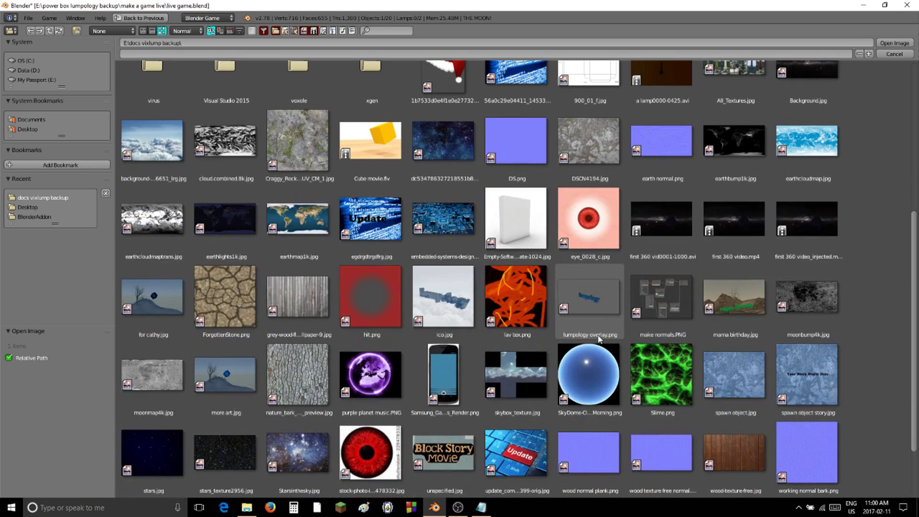
double_click(164, 379)
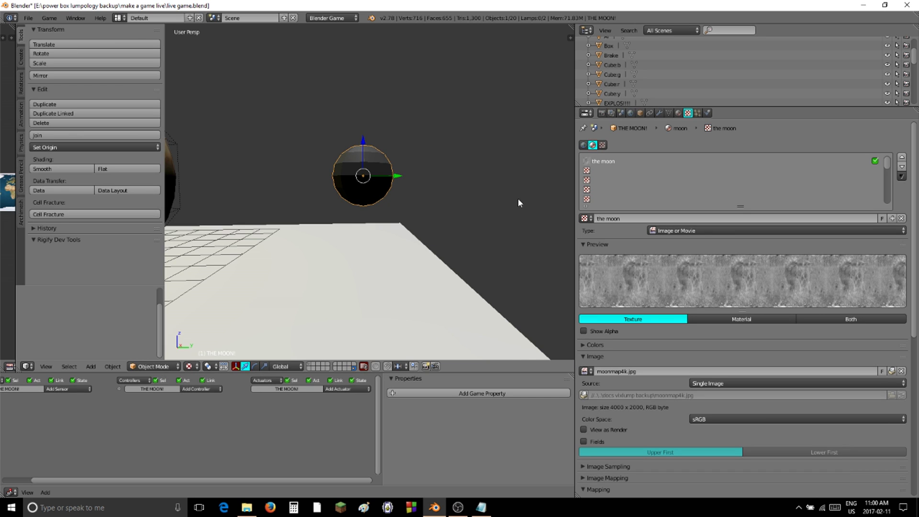
- Delete the two pole vertices at the upper and lower ends of the moon mesh
middle_drag(380, 174, 378, 207)
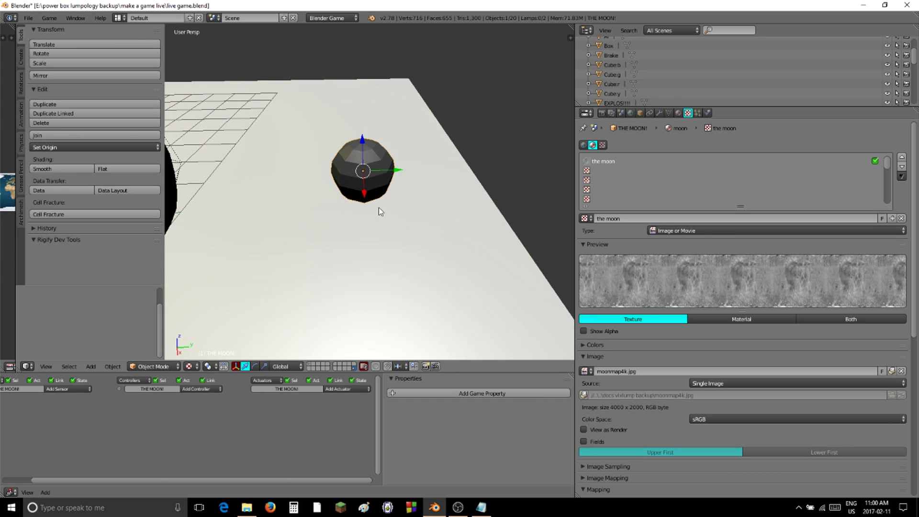
scroll(378, 208, up, 4)
key(Tab)
middle_drag(393, 126, 430, 187)
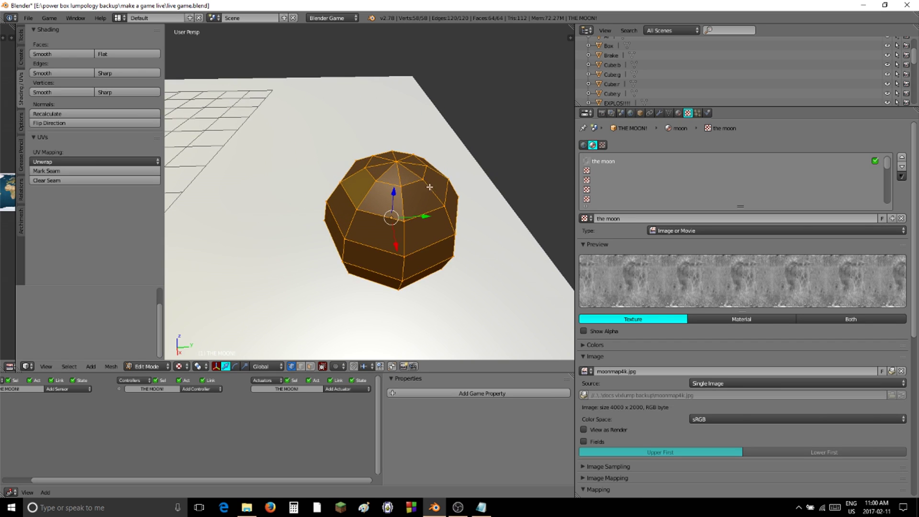
right_click(399, 166)
middle_drag(471, 242, 483, 146)
shift+right_click(399, 234)
middle_drag(476, 199, 481, 244)
key(x)
click(481, 244)
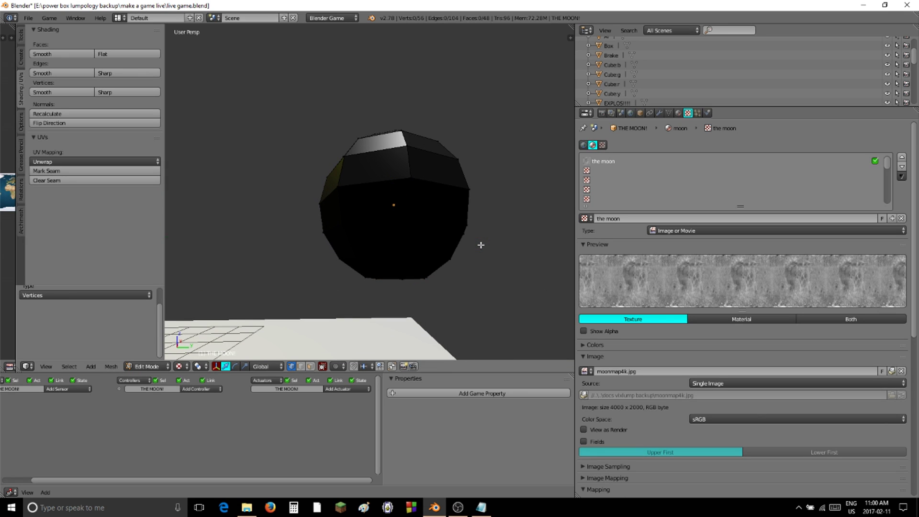
- Mark one vertical pole-to-pole edge loop of the moon mesh as a seam
middle_drag(472, 208, 460, 240)
alt+right_click(408, 206)
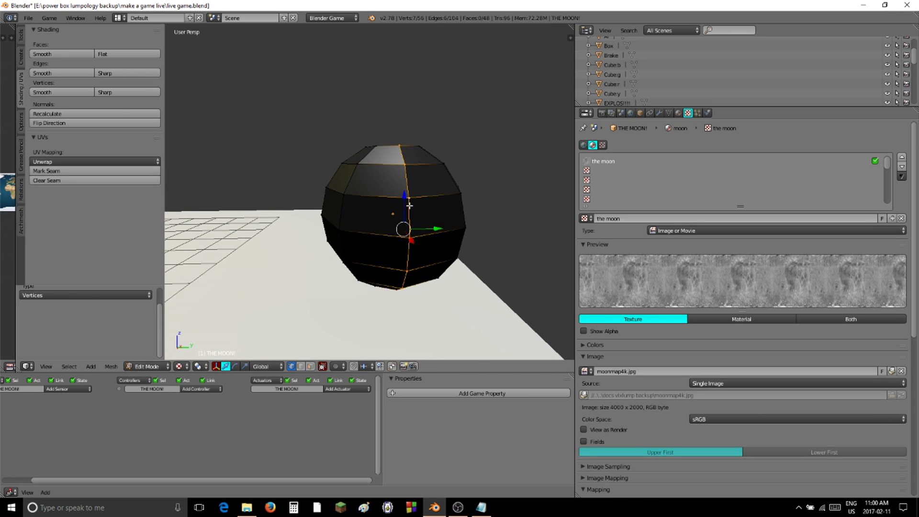
click(52, 172)
- UV-map the entire moon mesh with Sphere Projection
key(a)
key(a)
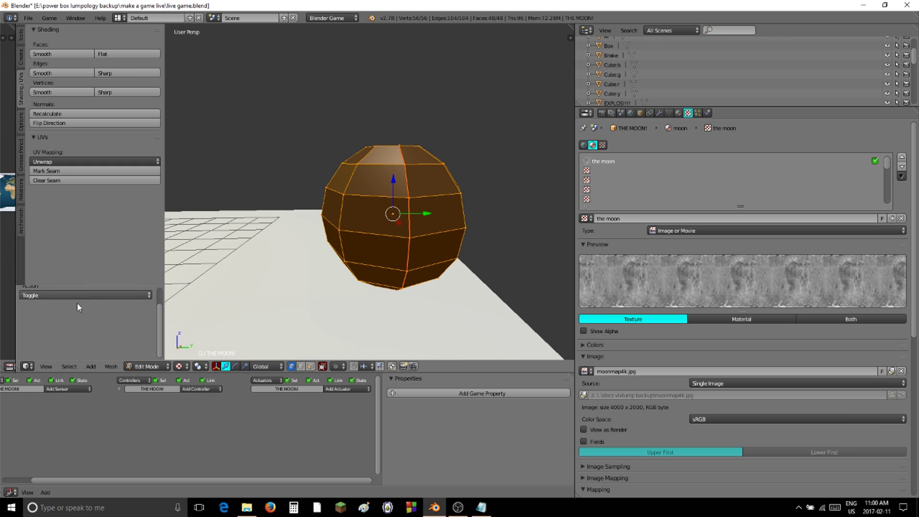
key(u)
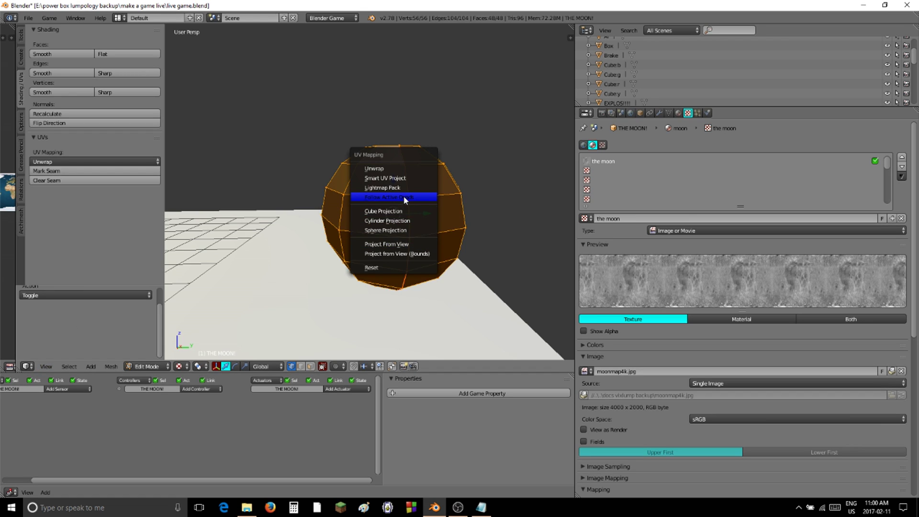
click(404, 230)
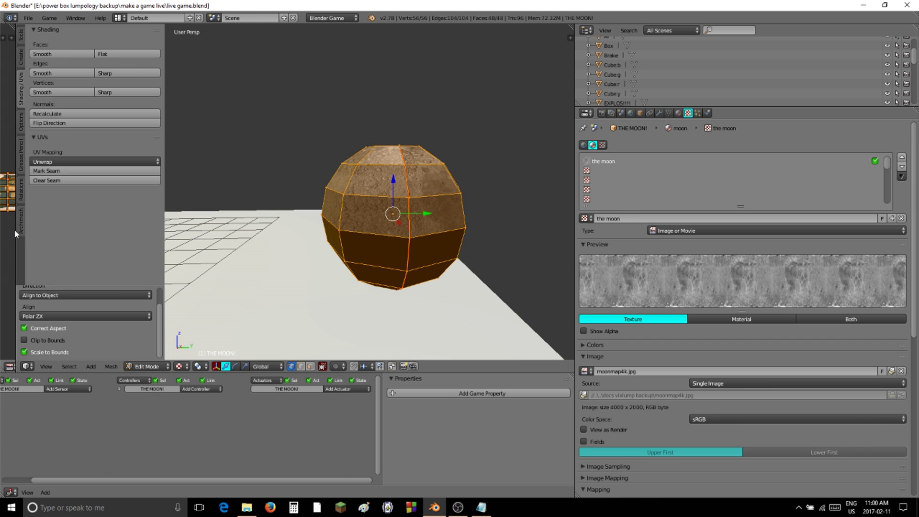
- Assign moonmap4k.jpg to the moon's UVs in the image editor, then return to Object Mode and close that editor area
drag(15, 234, 239, 233)
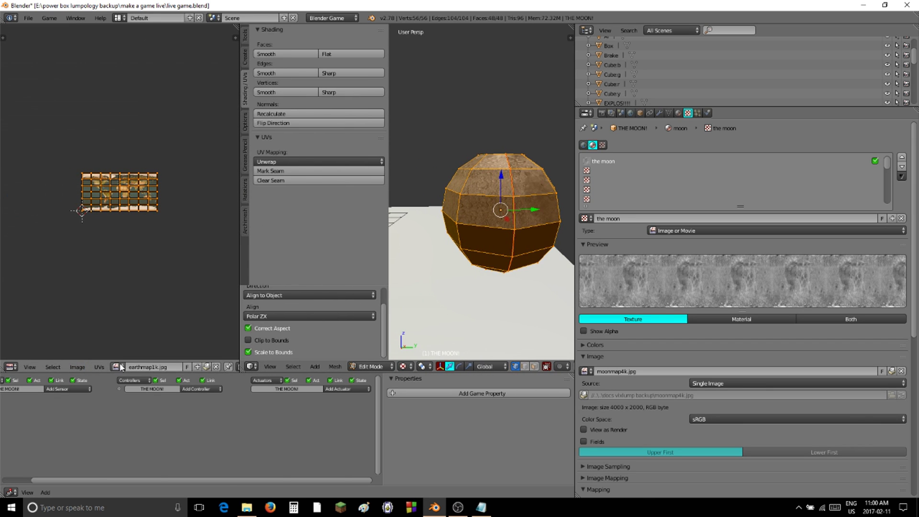
click(118, 367)
click(143, 401)
scroll(127, 326, down, 2)
key(Tab)
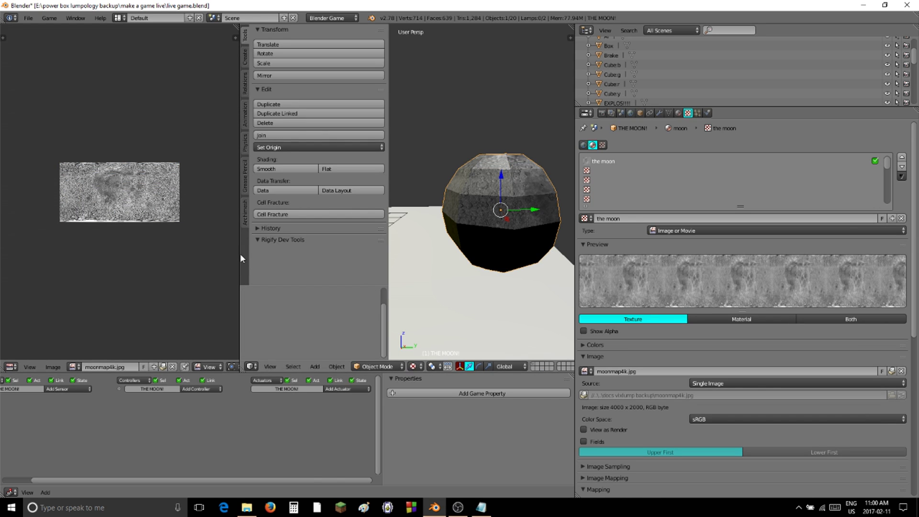
drag(239, 253, 82, 255)
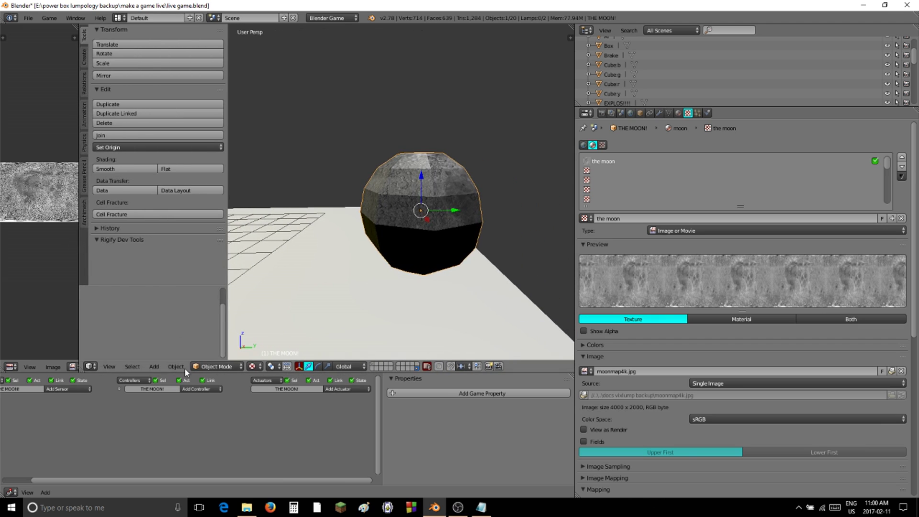
drag(82, 371, 31, 359)
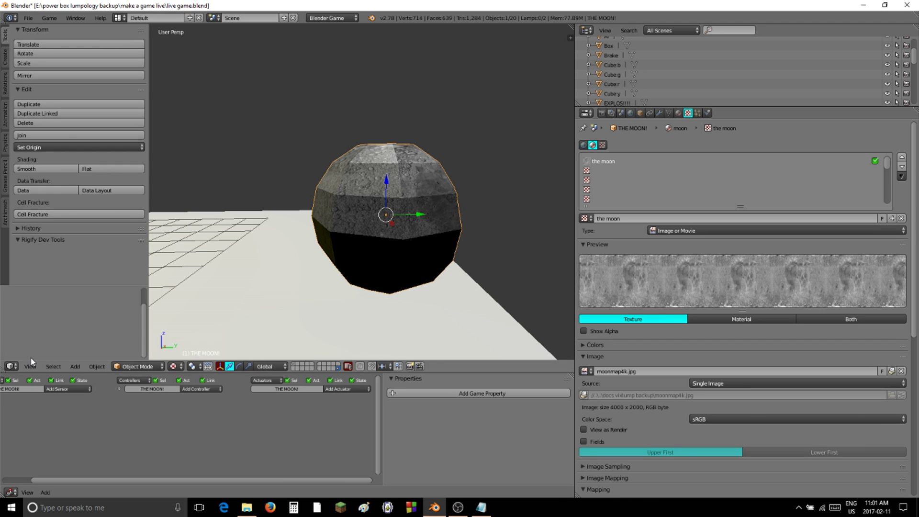
- Extrude the open edge loop at the moon's upper end in place and scale it to 0 to cap the hole
scroll(437, 228, down, 2)
scroll(436, 223, up, 3)
middle_drag(435, 218, 431, 245)
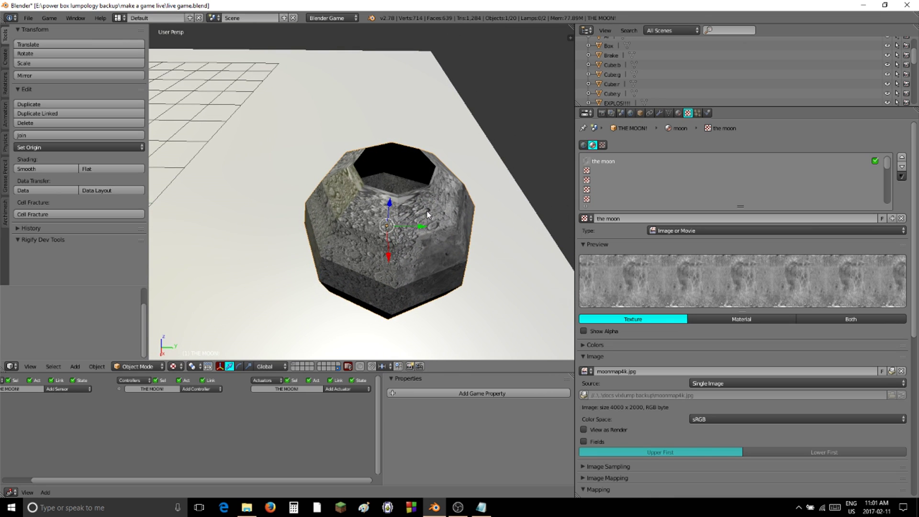
key(Tab)
middle_drag(419, 194, 386, 239)
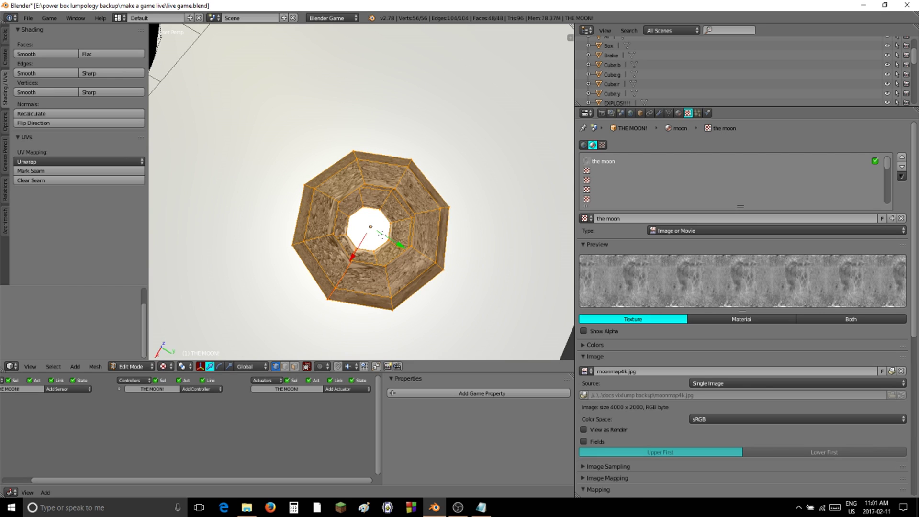
alt+right_click(379, 266)
key(e)
right_click(402, 243)
key(s)
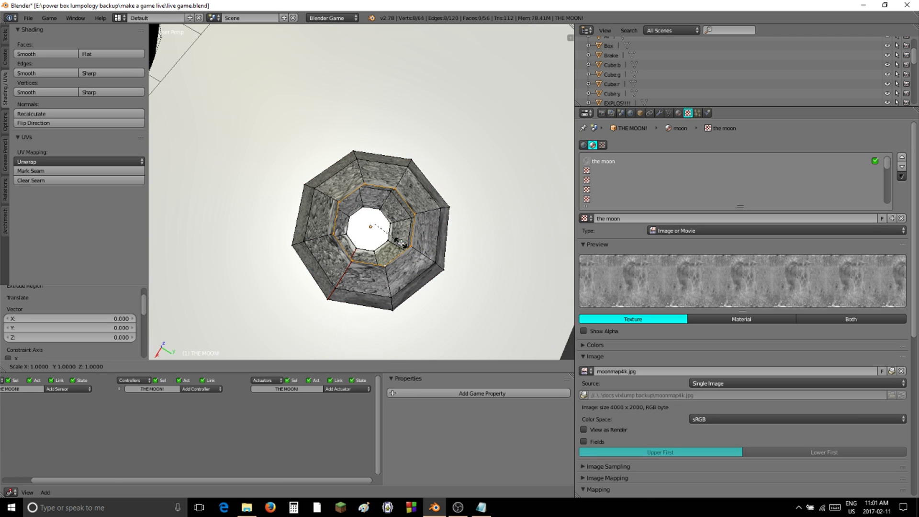
key(0)
key(Return)
- Move the collapsed upper cap vertices 0.021 along the Z axis
middle_drag(402, 243, 404, 132)
key(g)
key(z)
click(404, 199)
- Cap the moon's lower hole by extruding its edge loop, scaling it to 0 and moving it -0.002 along Z
alt+right_click(381, 242)
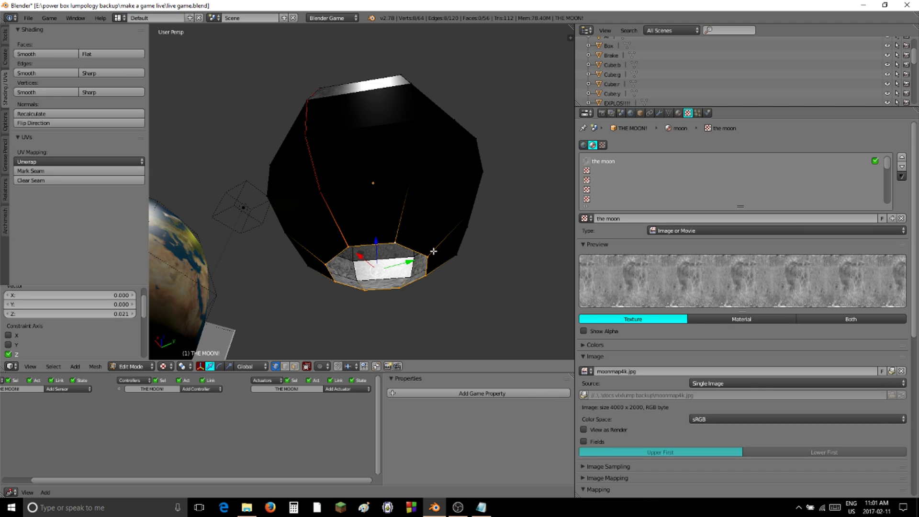
key(e)
right_click(429, 279)
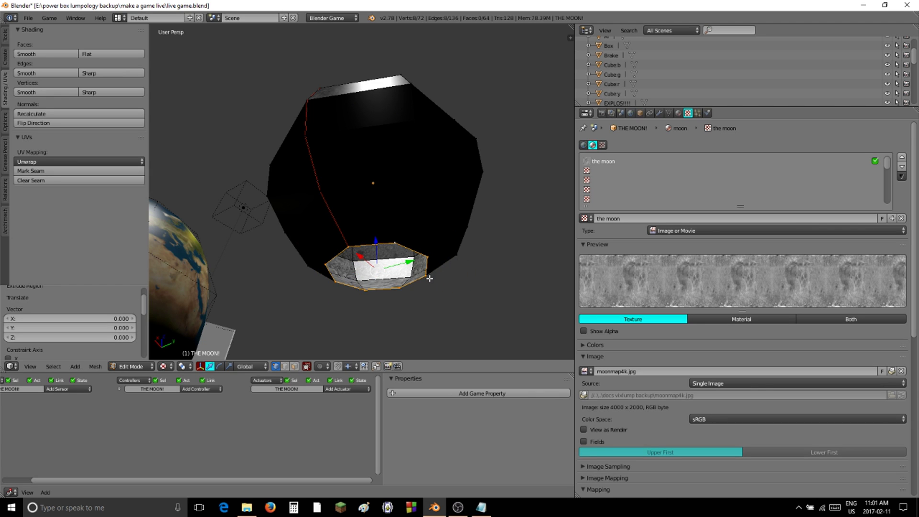
key(s)
key(0)
key(Return)
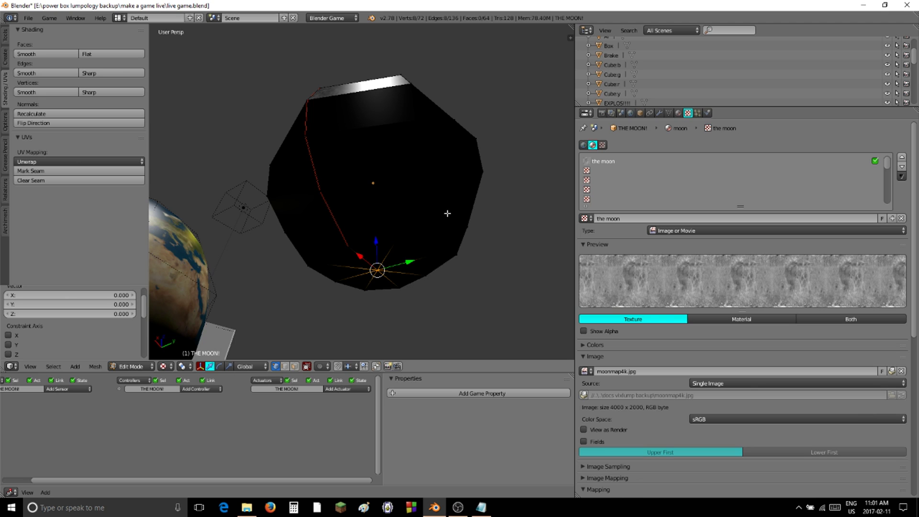
drag(377, 241, 376, 246)
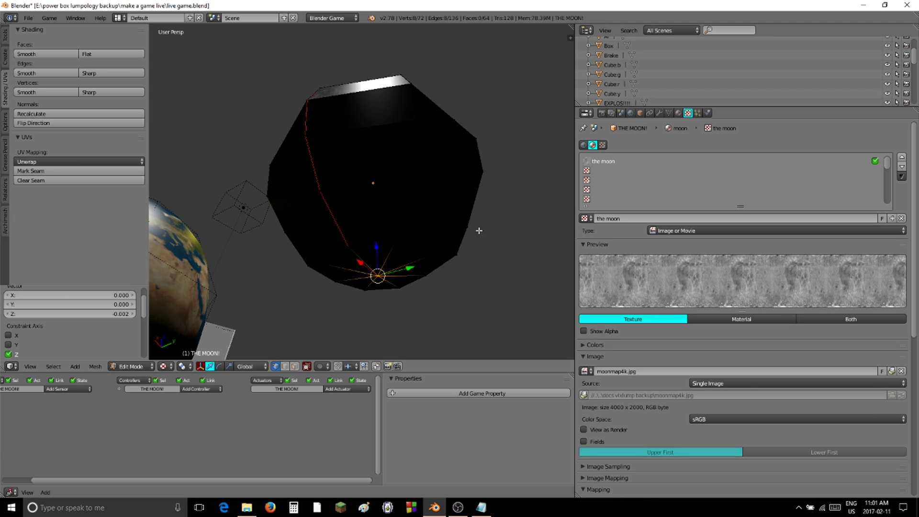
- Inspect the moon's newly capped poles and surface texture up close in Object and Edit Mode
key(a)
key(a)
middle_drag(480, 230, 462, 252)
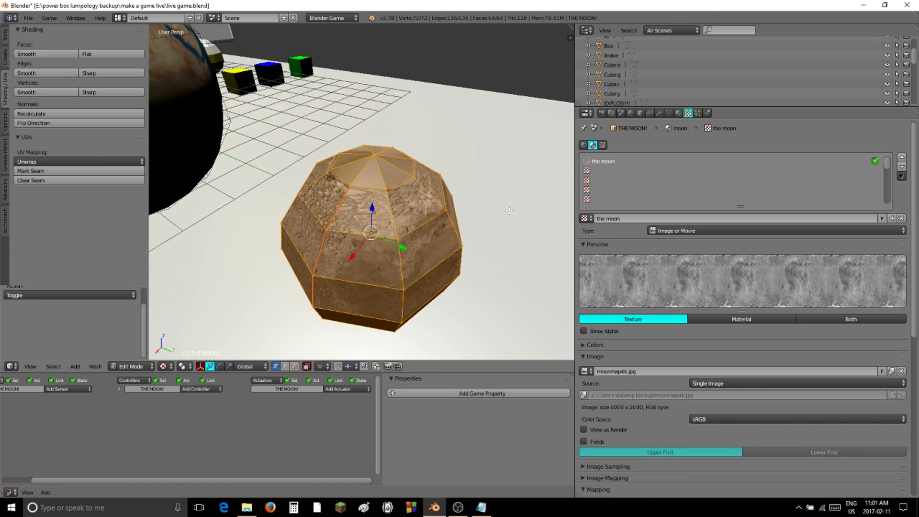
key(Tab)
middle_drag(389, 196, 277, 205)
scroll(362, 243, up, 5)
mouse_move(240, 242)
middle_down()
mouse_move(212, 238)
mouse_move(285, 240)
mouse_move(372, 210)
middle_up()
key(Tab)
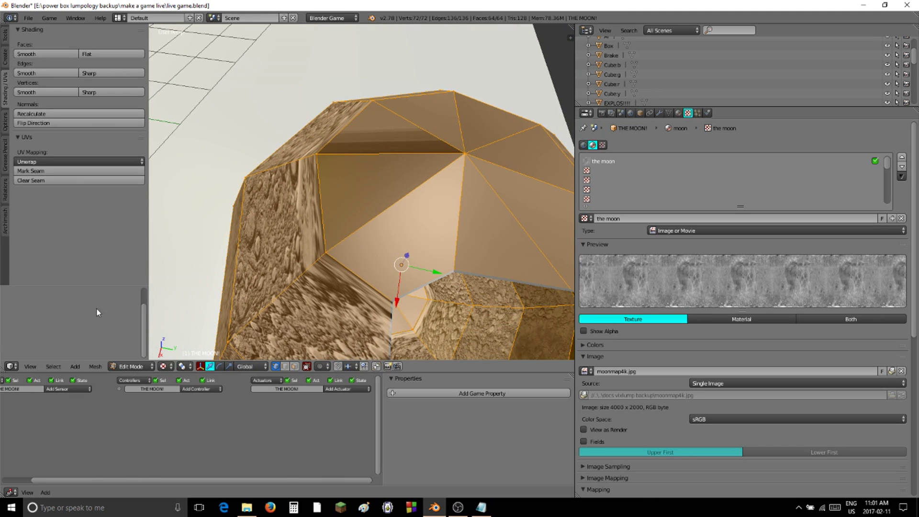
- Split off a UV/Image Editor area and examine the moon's UV layout over moonmap4k.jpg
drag(2, 359, 174, 358)
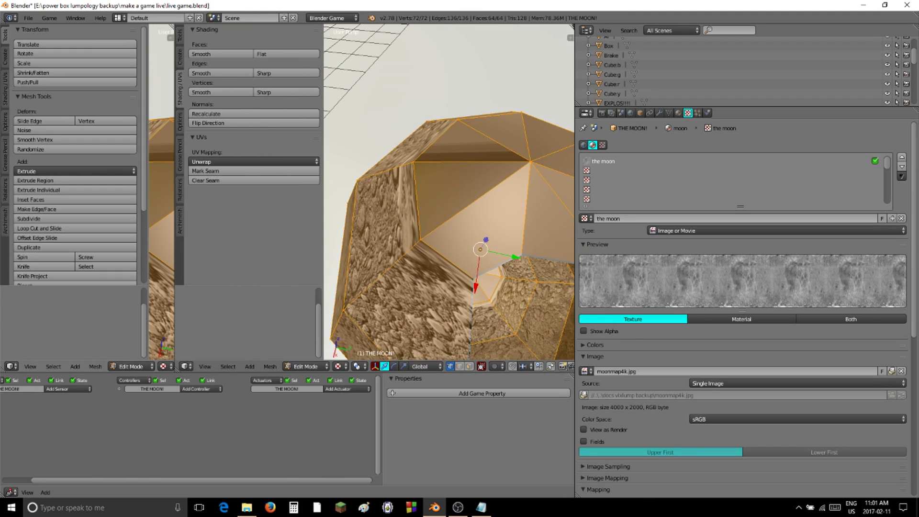
click(11, 367)
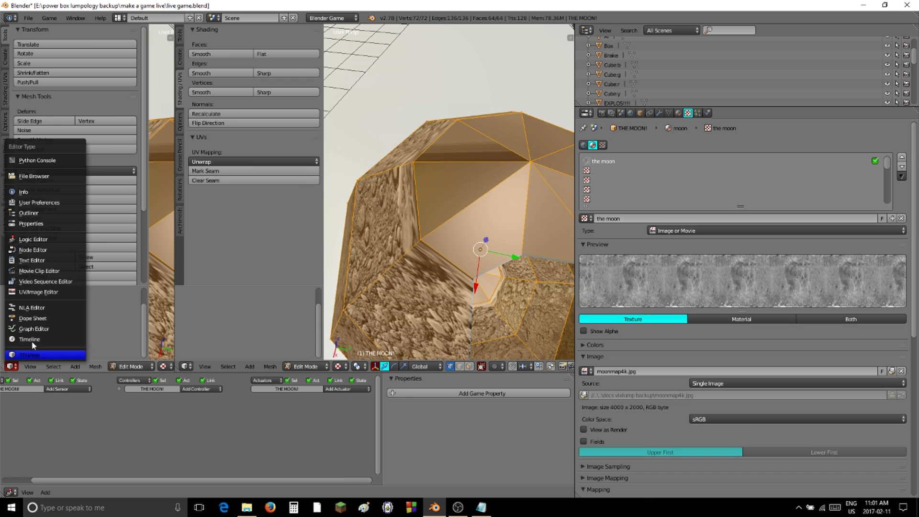
click(31, 291)
scroll(108, 338, down, 6)
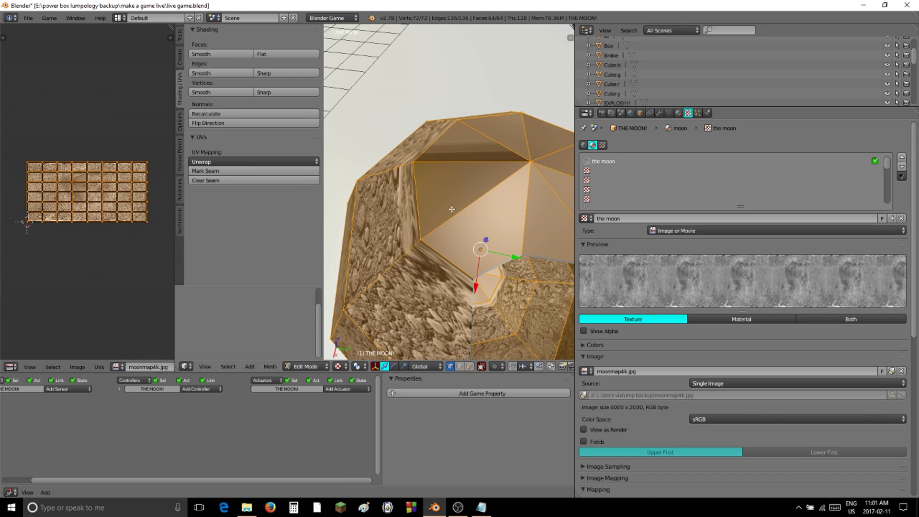
scroll(171, 271, up, 5)
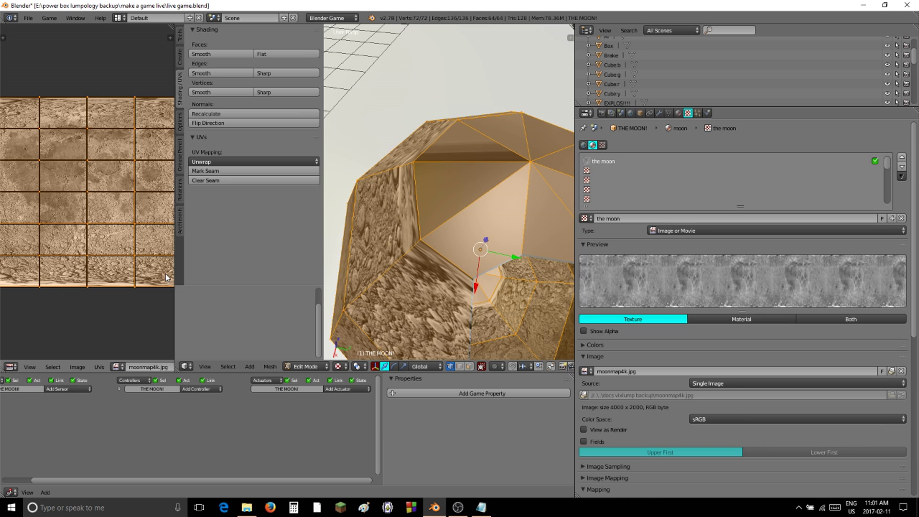
key(Tab)
key(Tab)
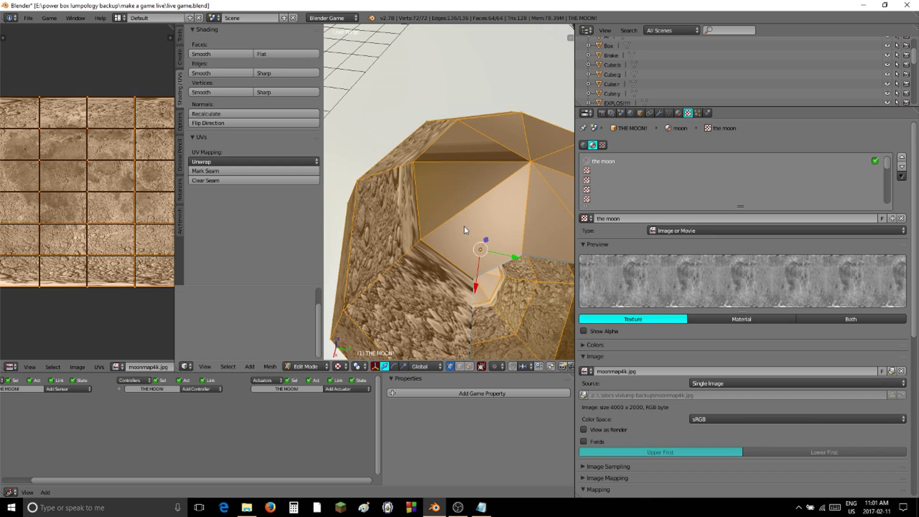
key(Tab)
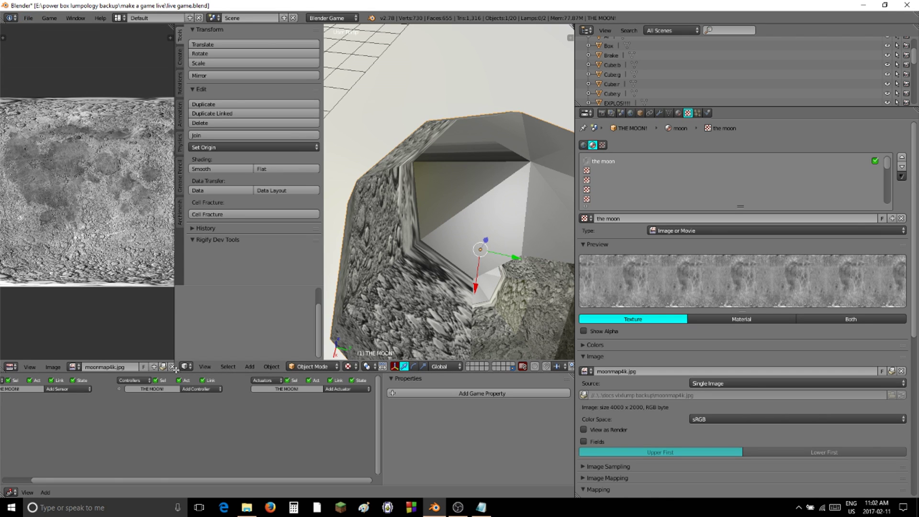
- Merge the UV/Image Editor area back into the 3D view and show the moon beside the Earth
drag(176, 370, 151, 332)
scroll(448, 244, down, 5)
middle_drag(452, 240, 409, 163)
scroll(409, 163, down, 4)
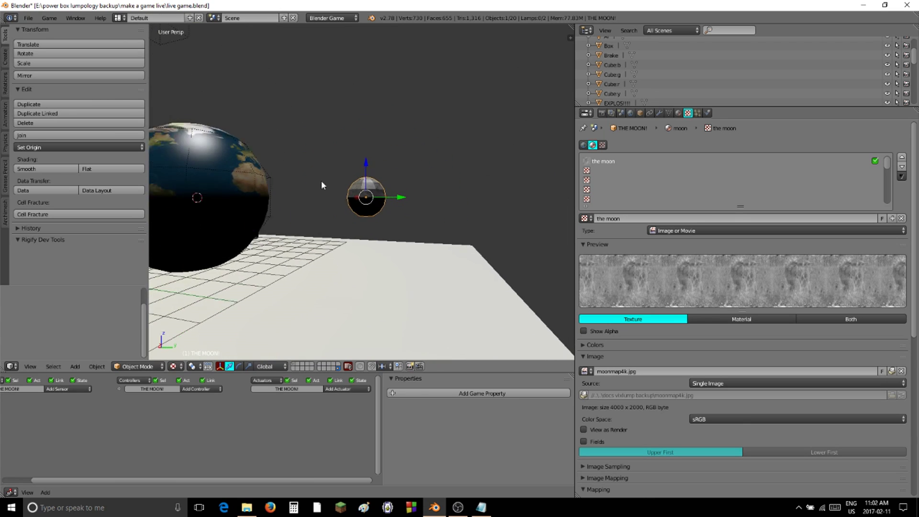
- Copy the earth's logic bricks to the moon using Copy Logic Bricks to Selected
middle_drag(321, 180, 266, 203)
right_click(255, 191)
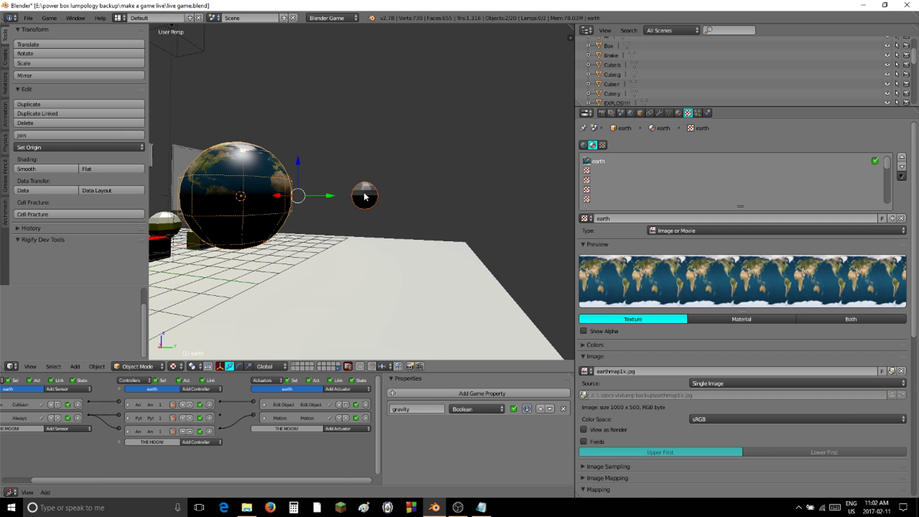
key(space)
text(copy)
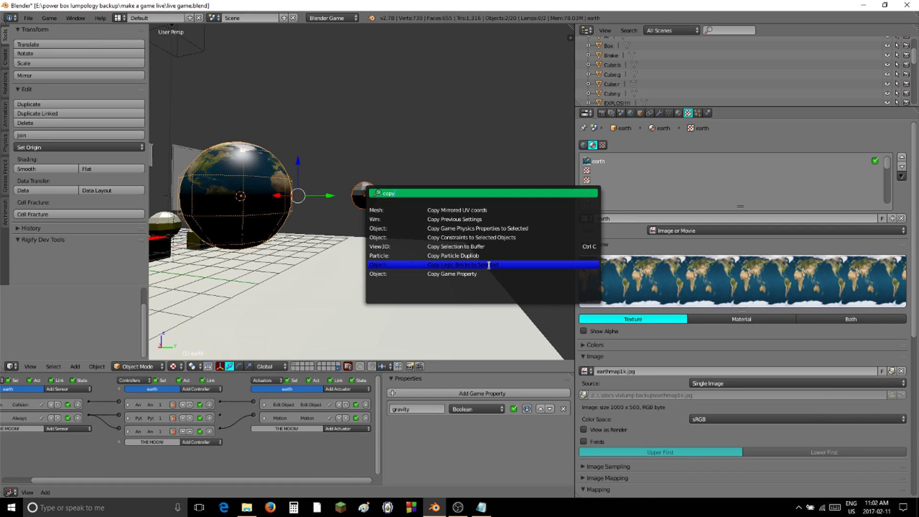
click(489, 265)
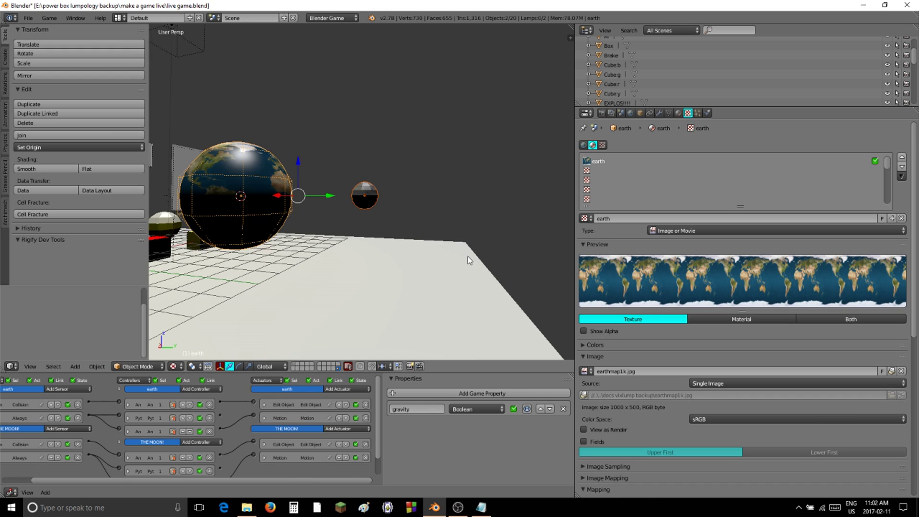
- Run Copy Game Property with the earth active and the moon selected to transfer its gravity property
key(space)
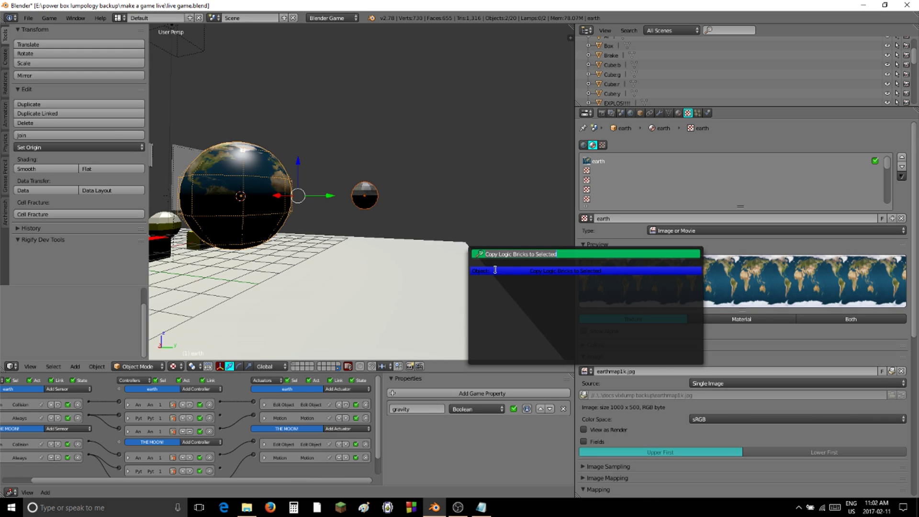
key(Right)
key(BackSpace)
key(BackSpace)
key(BackSpace)
key(BackSpace)
key(BackSpace)
key(BackSpace)
key(BackSpace)
key(BackSpace)
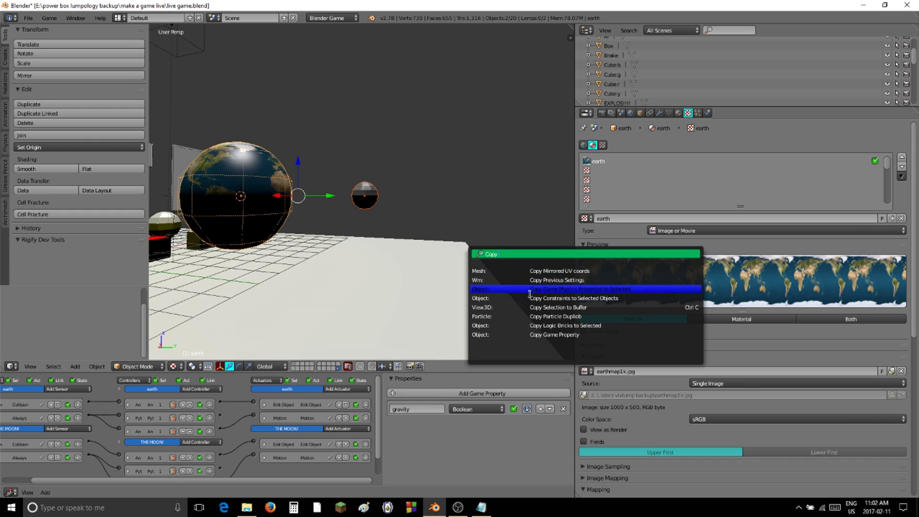
click(568, 335)
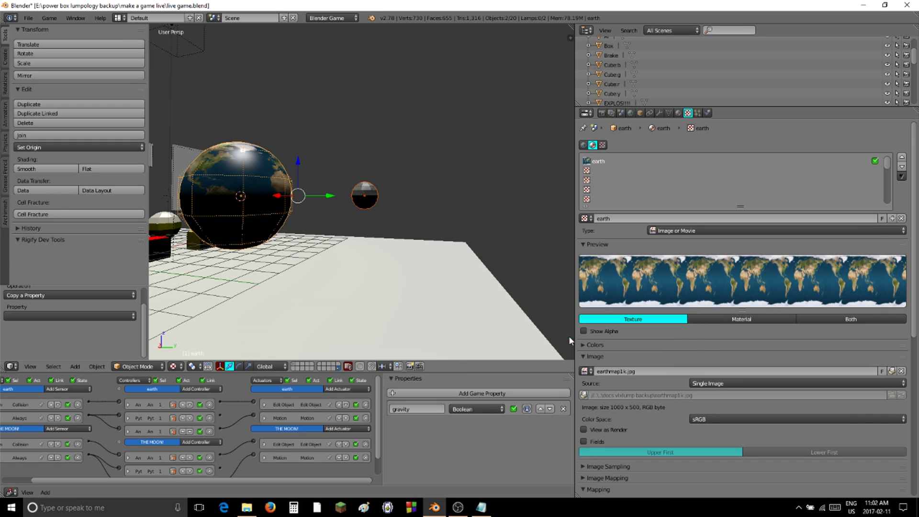
- Inspect the moon's copied sensors, controllers and actuators, including the script module of its Python controller
right_click(371, 201)
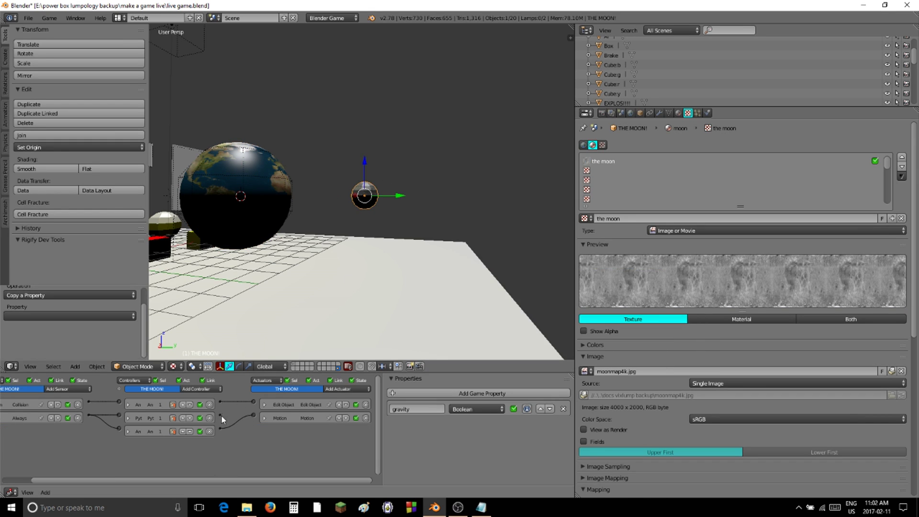
scroll(220, 422, up, 4)
middle_drag(247, 421, 330, 389)
middle_drag(124, 425, 189, 433)
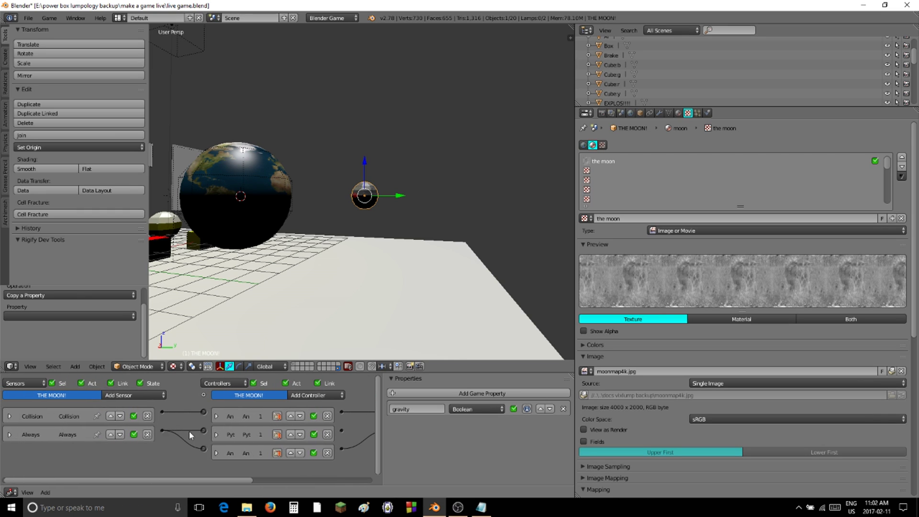
click(215, 435)
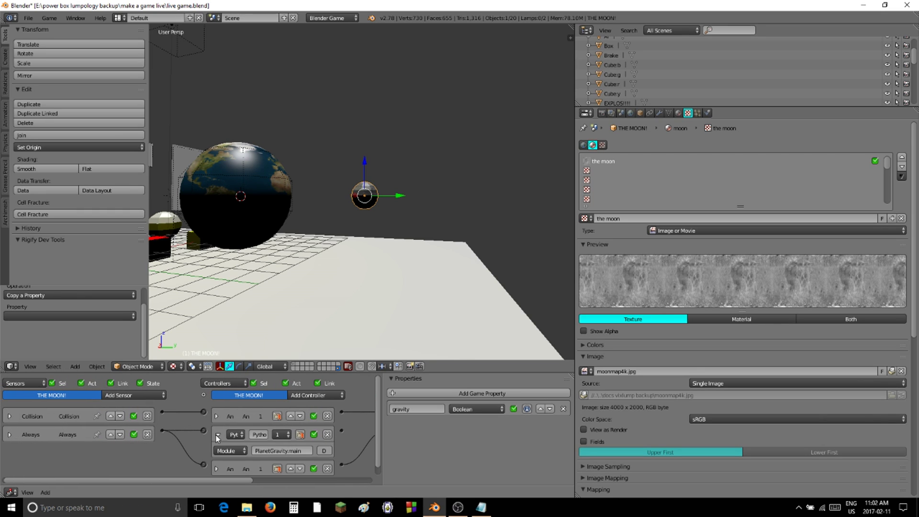
click(215, 435)
middle_drag(297, 418, 150, 418)
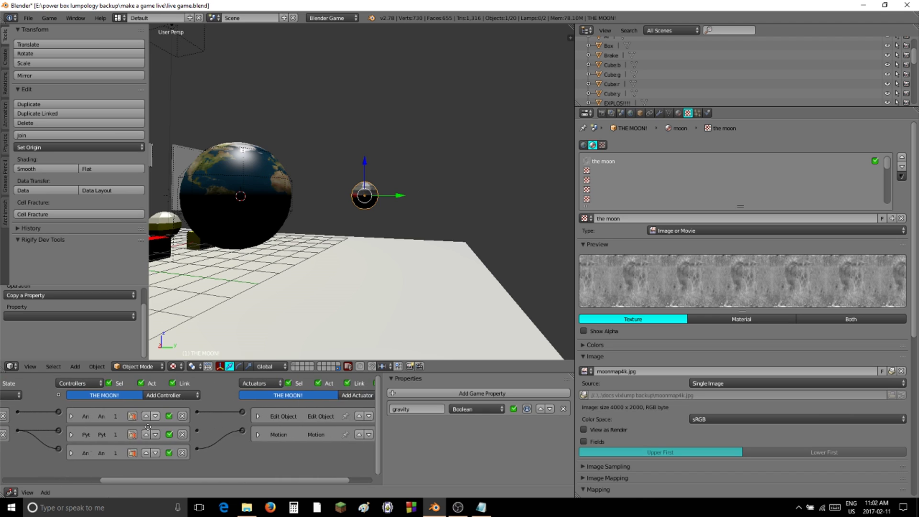
- Set the moon's physics type to Rigid Body
click(709, 112)
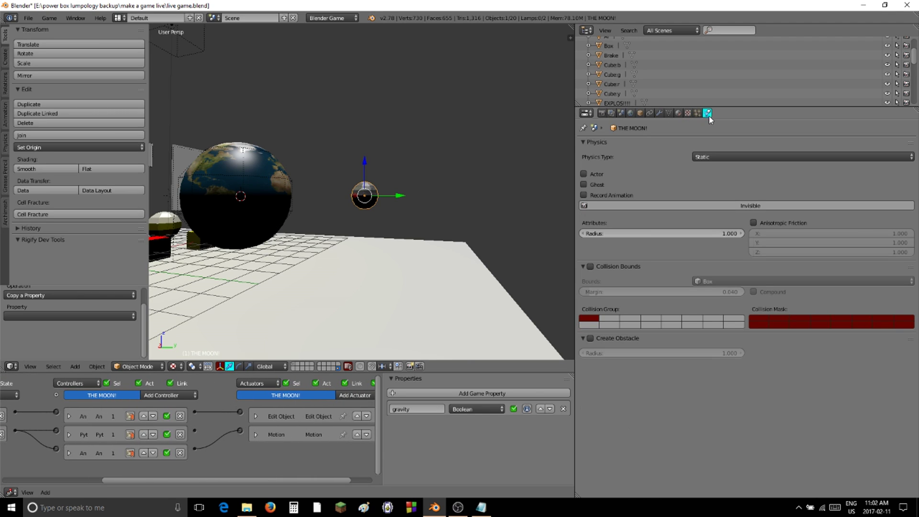
click(711, 155)
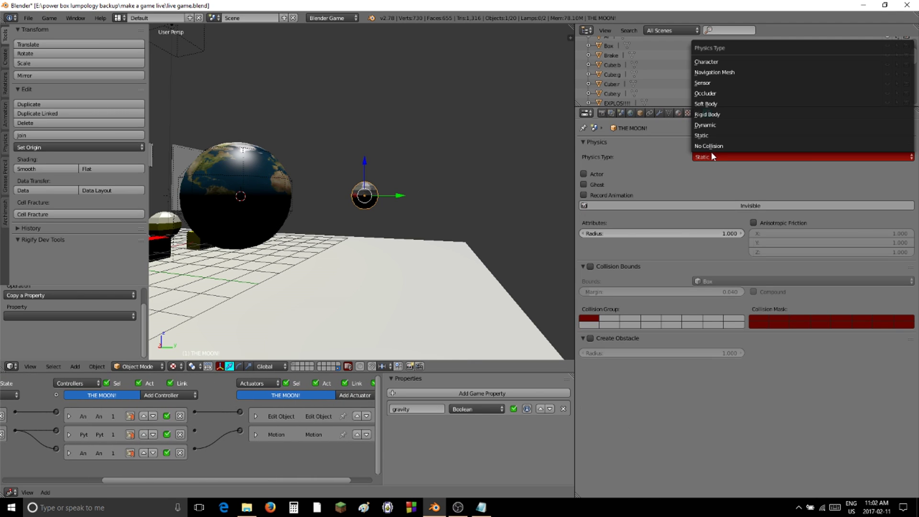
click(718, 113)
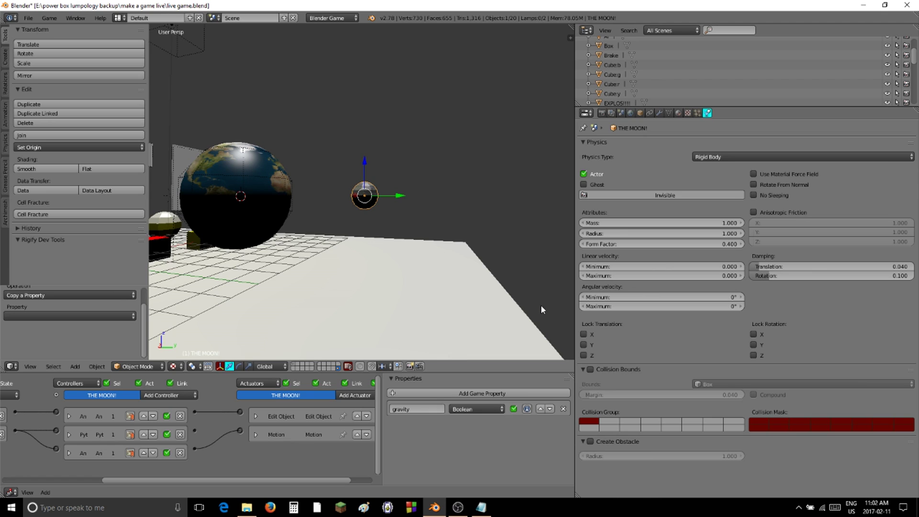
middle_drag(154, 447, 235, 443)
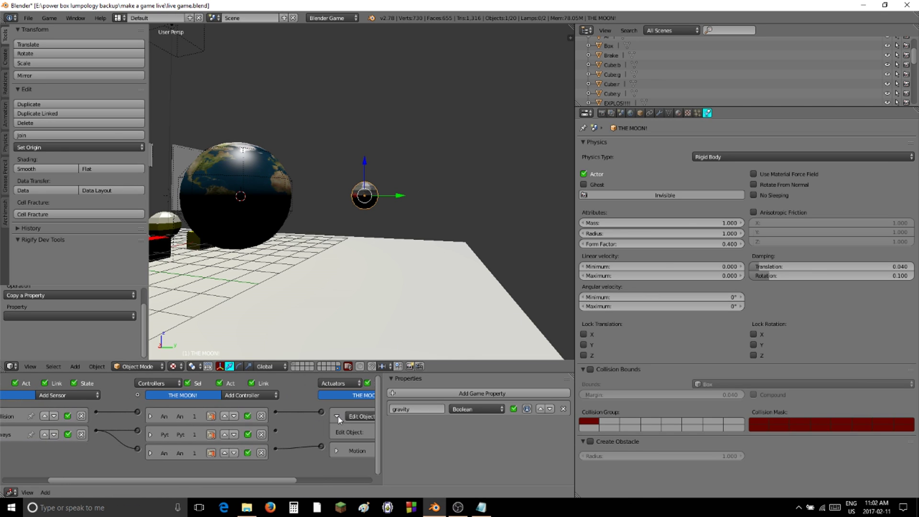
- Show the first layer through the camera and duplicate the Buy Earth button, offset -0.058 along X
click(296, 366)
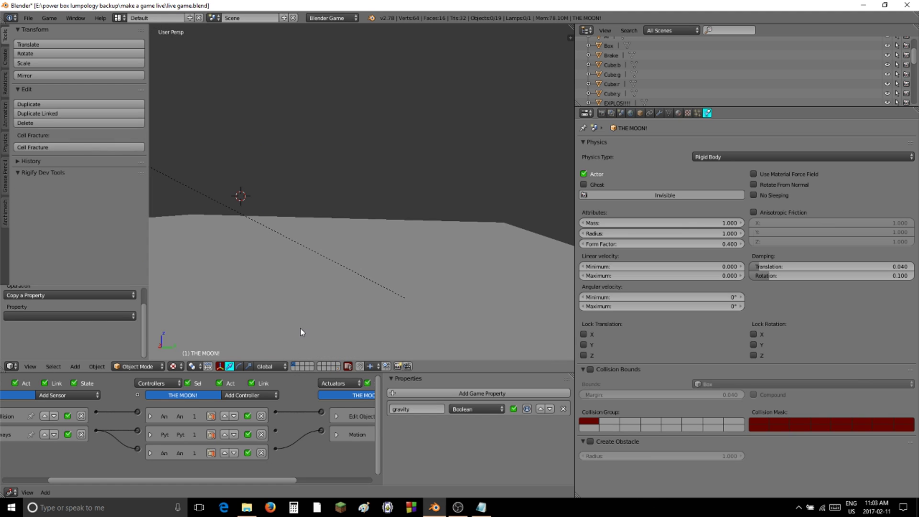
key(KP_0)
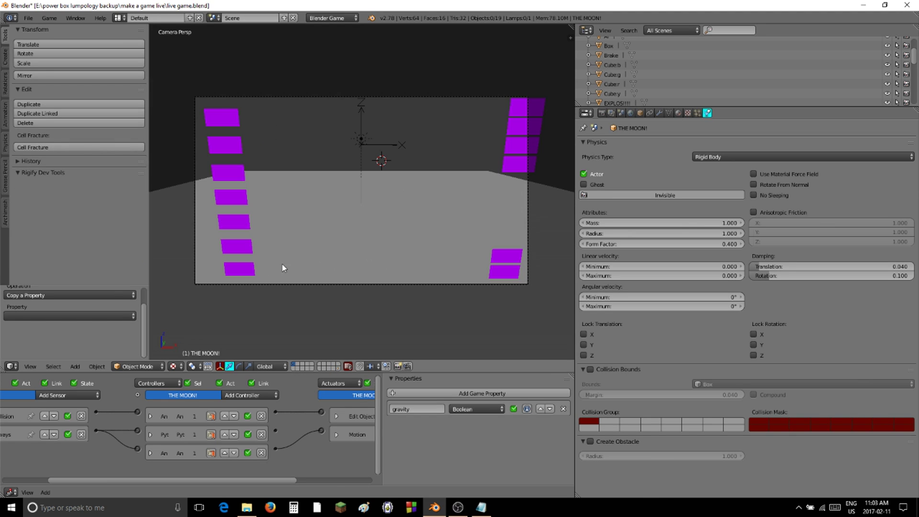
right_click(241, 272)
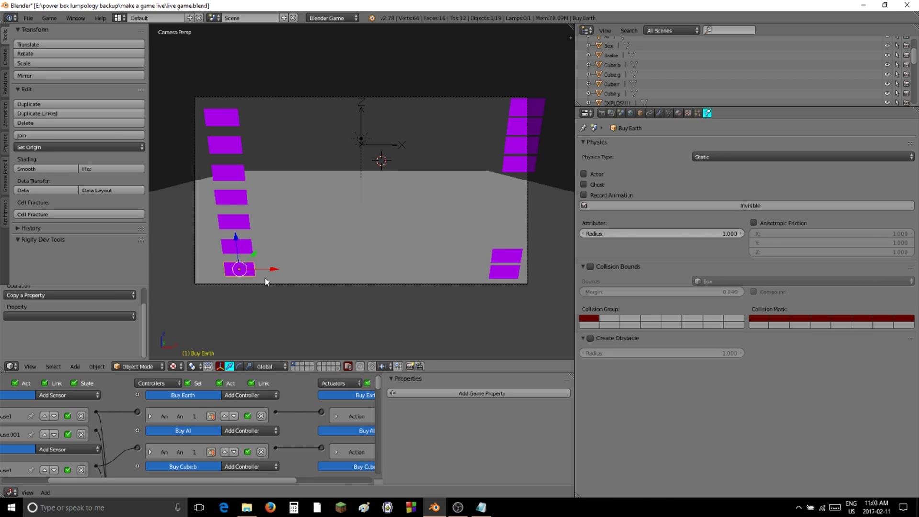
key(shift+d)
key(x)
click(242, 272)
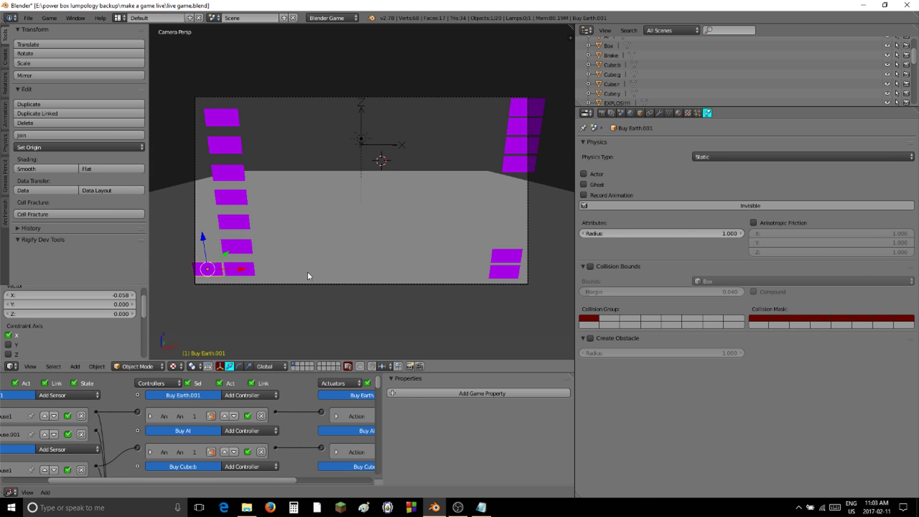
- Narrow the duplicated button along X to a scale of about 0.012 and move it 0.008 along X
key(s)
key(x)
click(254, 271)
key(g)
key(x)
click(244, 274)
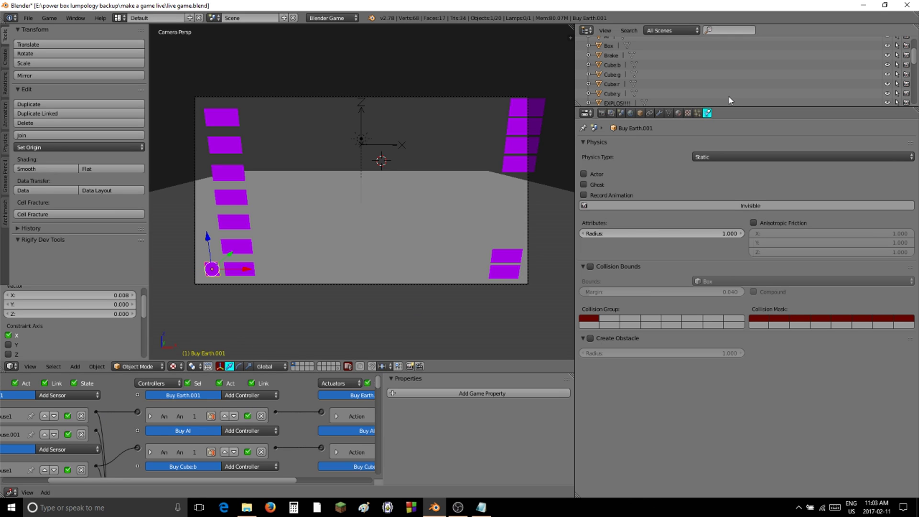
- Rename the duplicated button object to "Buy moon"
click(640, 113)
click(647, 136)
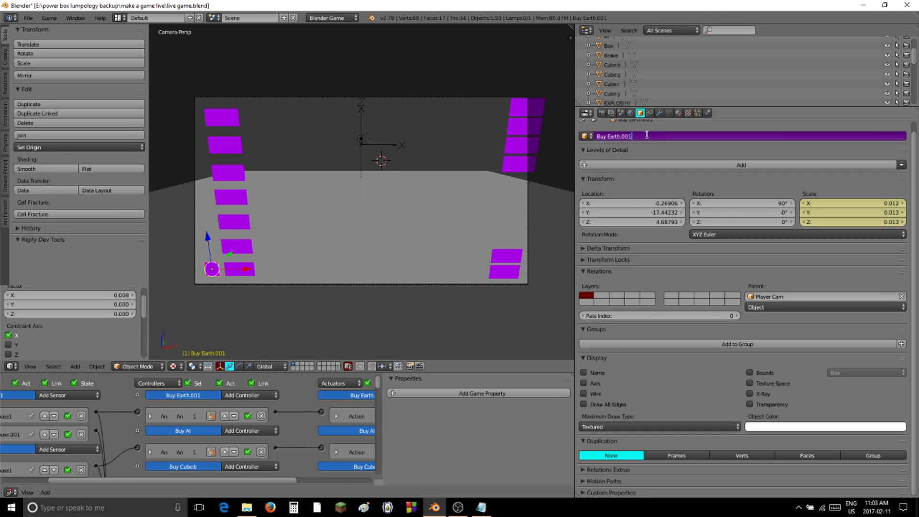
key(BackSpace)
key(BackSpace)
key(BackSpace)
key(BackSpace)
key(BackSpace)
key(BackSpace)
key(BackSpace)
text(moo)
key(Return)
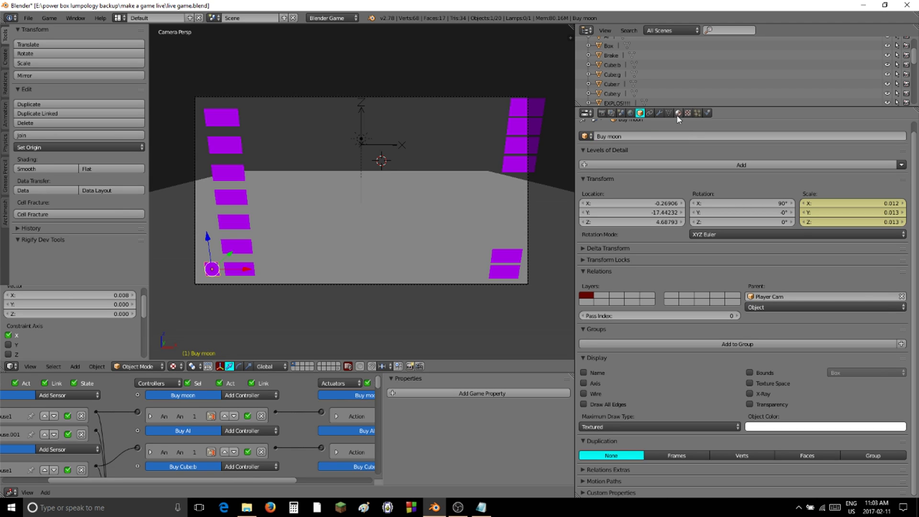
- Examine the material and texture settings of the Buy moon and Buy Killer buttons
click(678, 113)
click(688, 113)
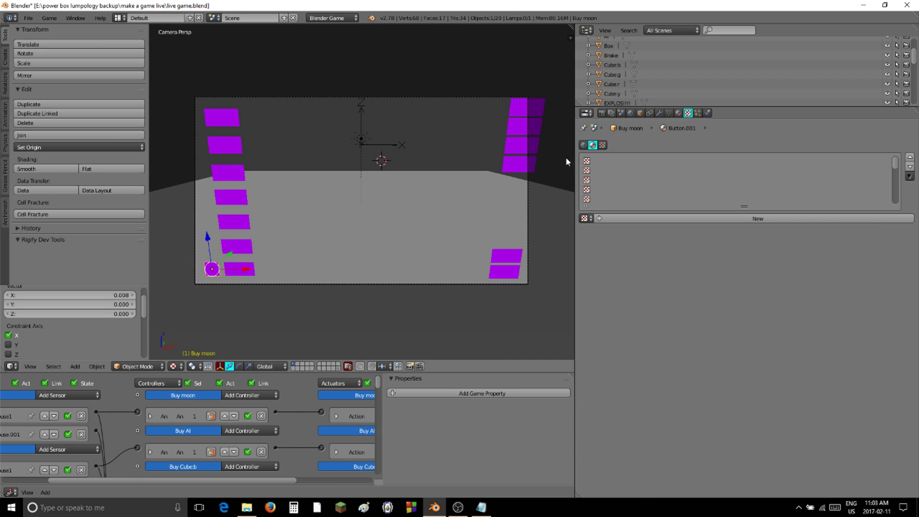
right_click(242, 198)
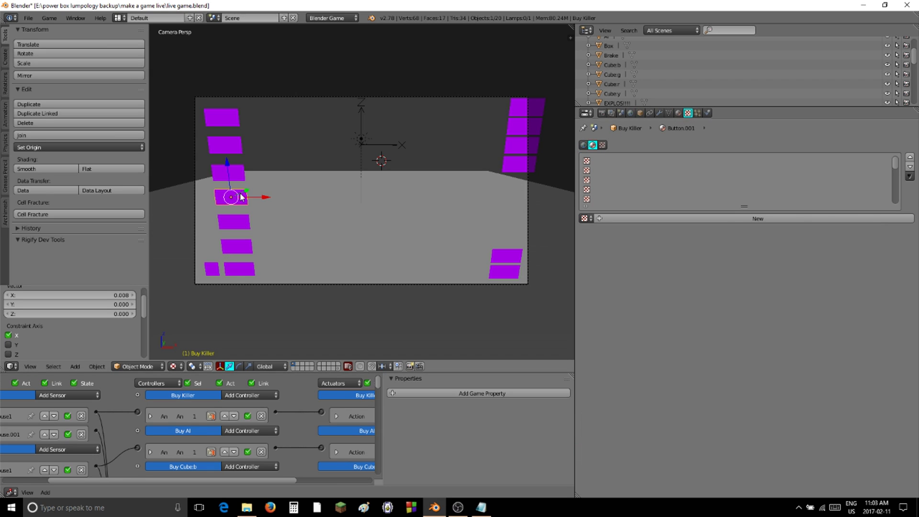
click(679, 113)
- Cut the Buy moon button's inherited sensor links to the spawner's controller
right_click(213, 271)
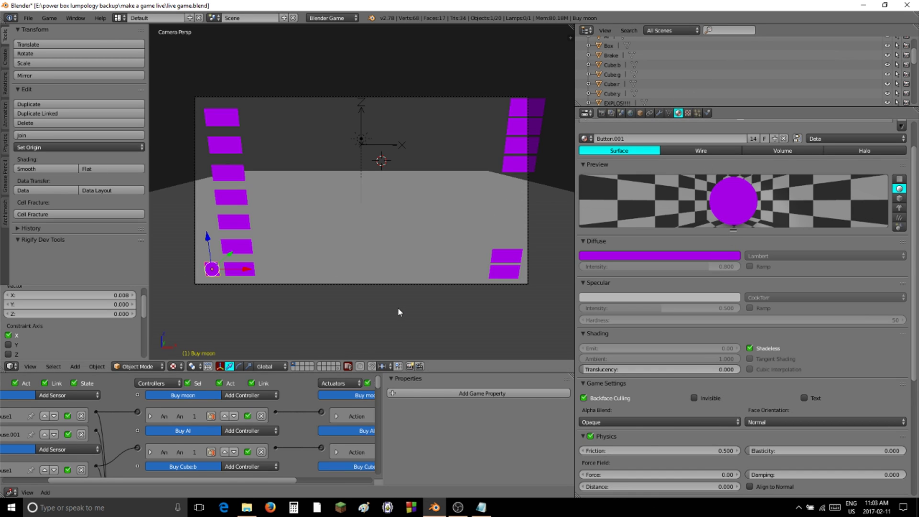
middle_drag(86, 436, 174, 423)
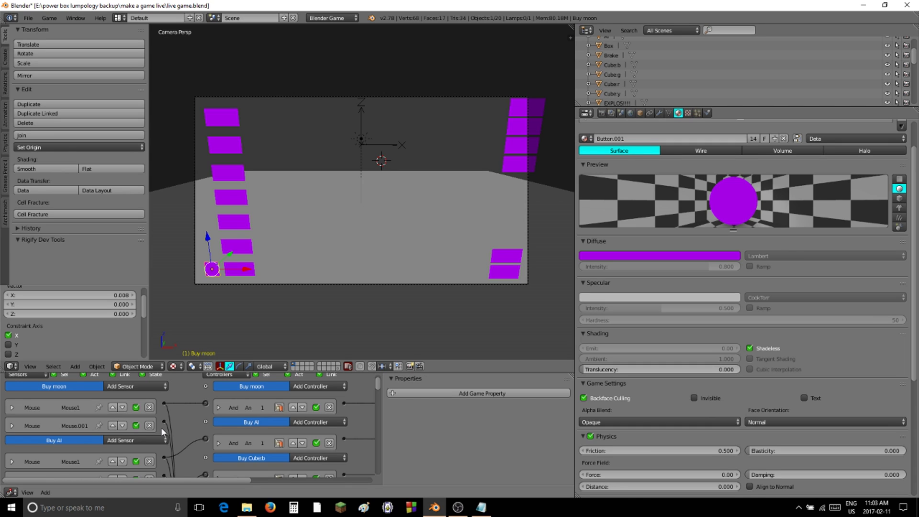
ctrl+drag(162, 429, 177, 421)
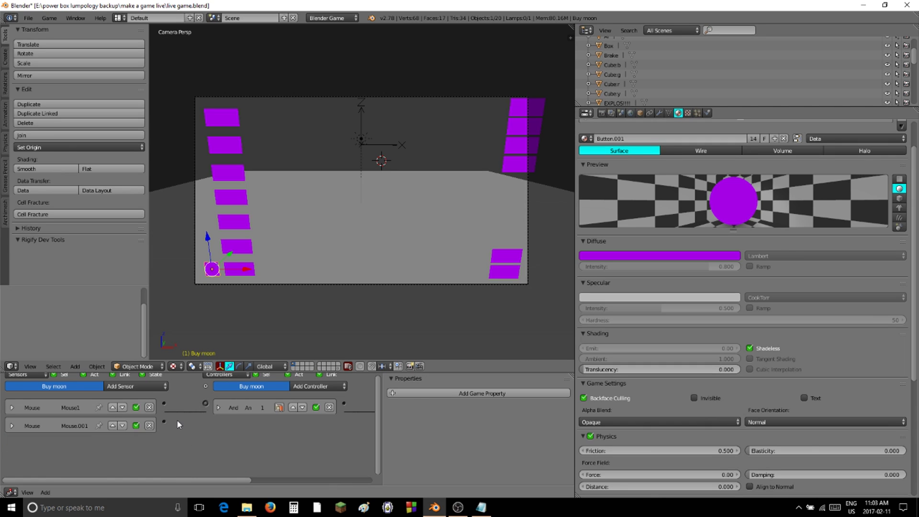
- Add an And controller and an Edit Object actuator to Your Spawner
right_click(388, 149)
middle_drag(300, 424, 96, 428)
click(307, 386)
click(297, 397)
click(337, 395)
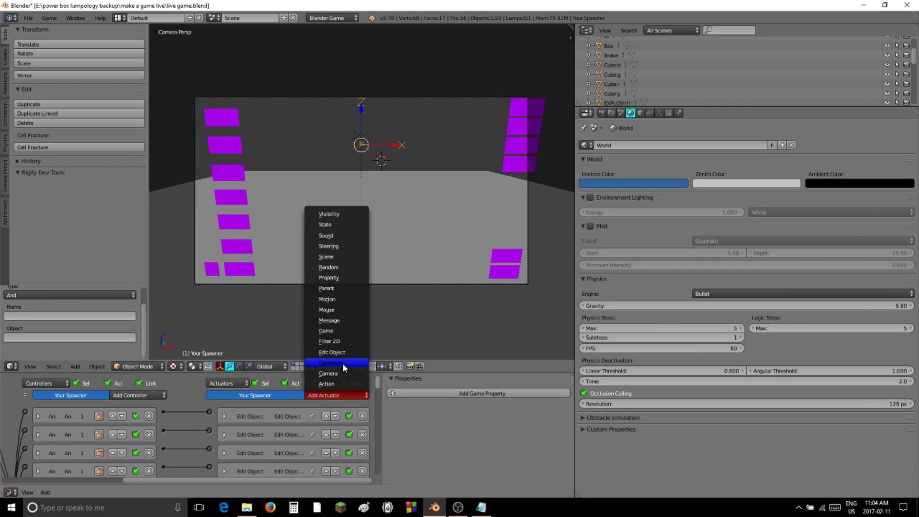
click(335, 353)
- Choose the object for the new Edit Object actuator and connect the new And controller to it
mouse_move(252, 441)
middle_down()
mouse_move(298, 403)
mouse_move(306, 415)
mouse_move(297, 436)
mouse_move(267, 436)
middle_up()
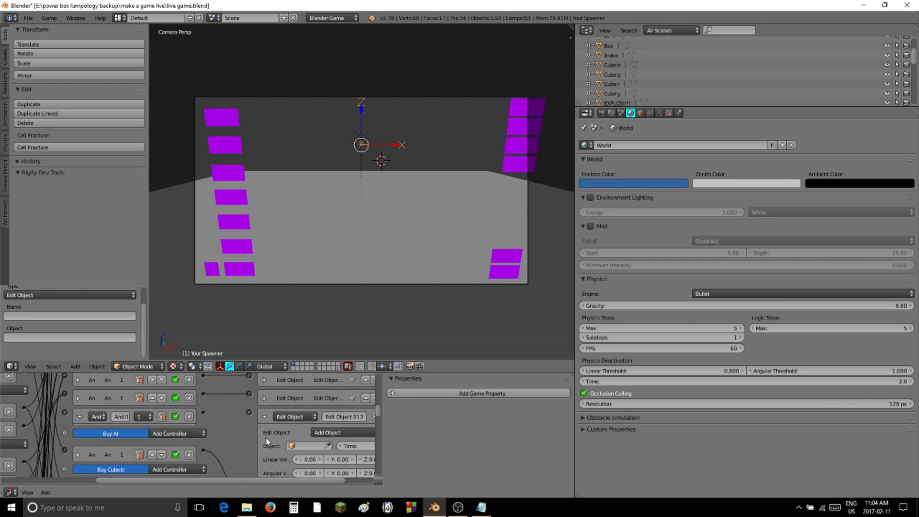
click(306, 446)
scroll(324, 412, down, 5)
scroll(324, 412, down, 8)
scroll(316, 407, down, 10)
scroll(314, 406, down, 3)
click(265, 416)
drag(203, 413, 249, 413)
click(80, 420)
- Enlarge the Logic Editor and look through the spawner's linked button sensors for Buy moon
ctrl+scroll(174, 432, down, 5)
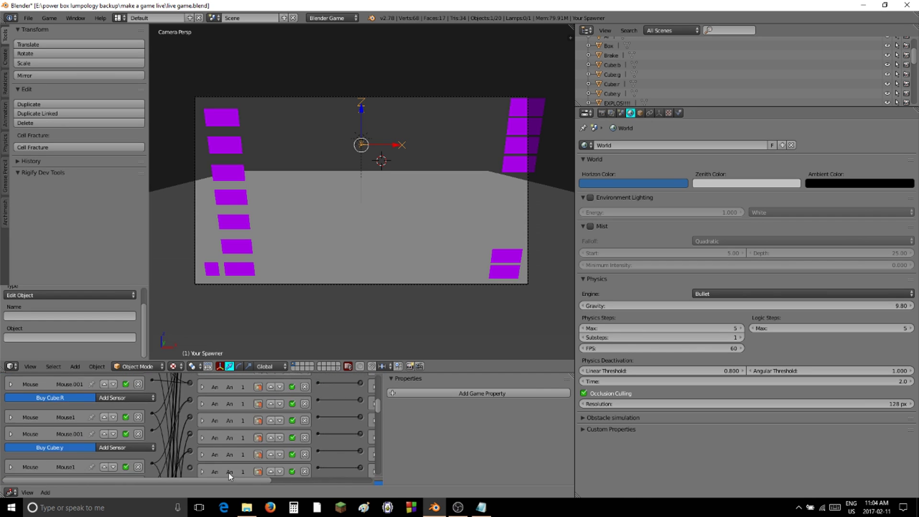
middle_drag(196, 429, 185, 410)
scroll(128, 418, up, 3)
middle_drag(129, 418, 163, 284)
middle_drag(126, 458, 149, 432)
scroll(139, 429, down, 6)
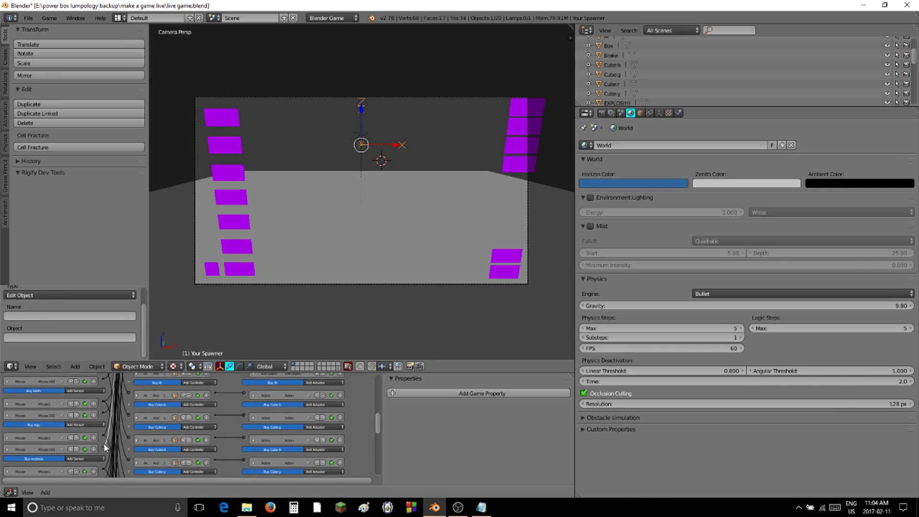
drag(139, 373, 142, 157)
scroll(139, 331, up, 3)
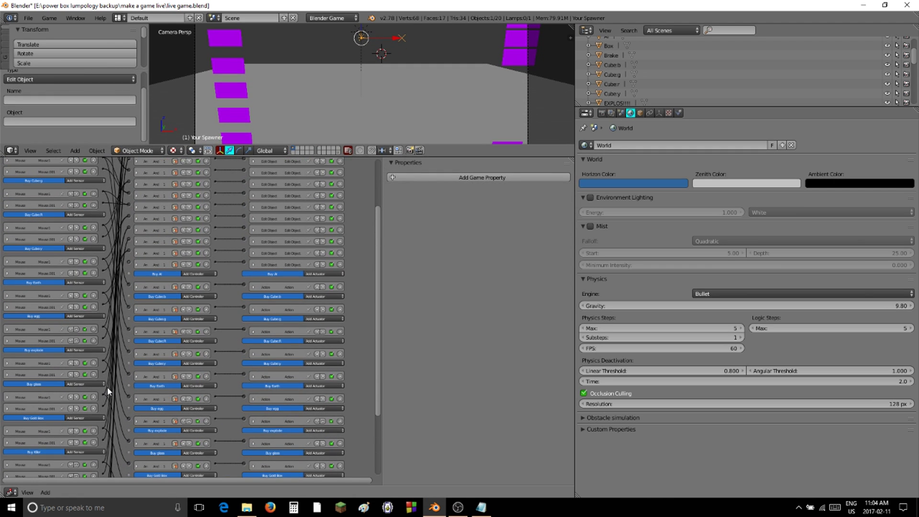
middle_drag(109, 349, 303, 212)
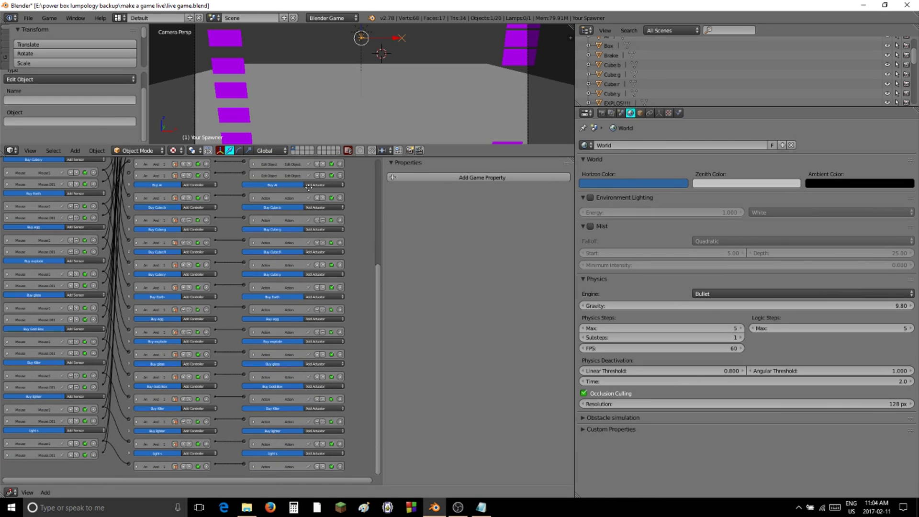
scroll(309, 187, up, 5)
scroll(258, 110, down, 3)
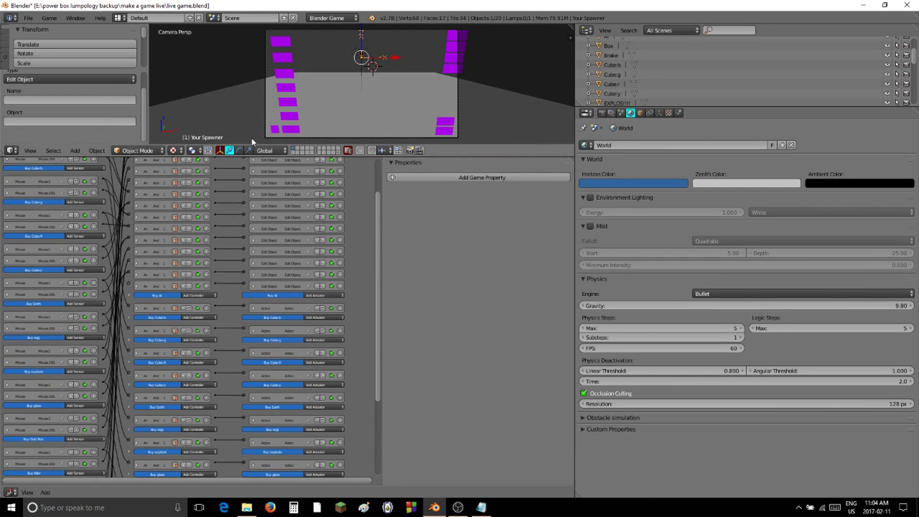
- Show the Buy moon button's logic together with Your Spawner's, with Your Spawner as the active object
shift+click(275, 130)
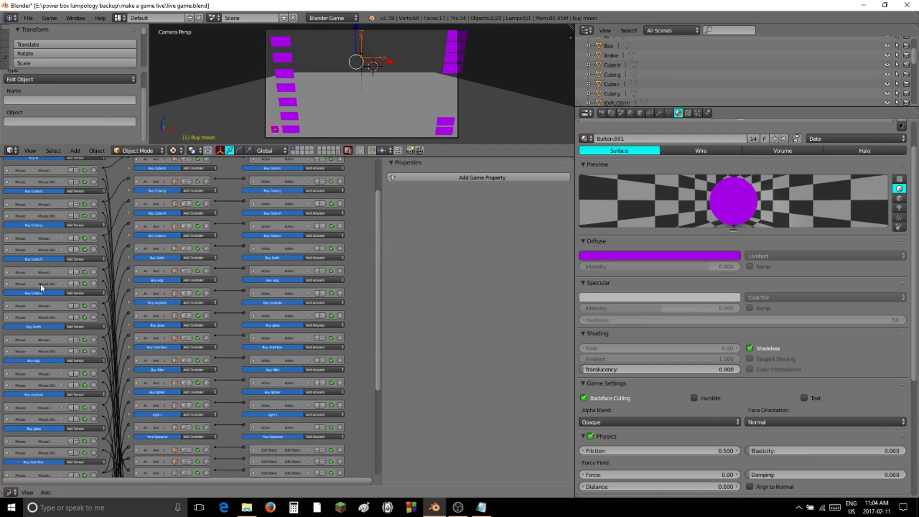
scroll(102, 198, down, 2)
scroll(178, 341, down, 3)
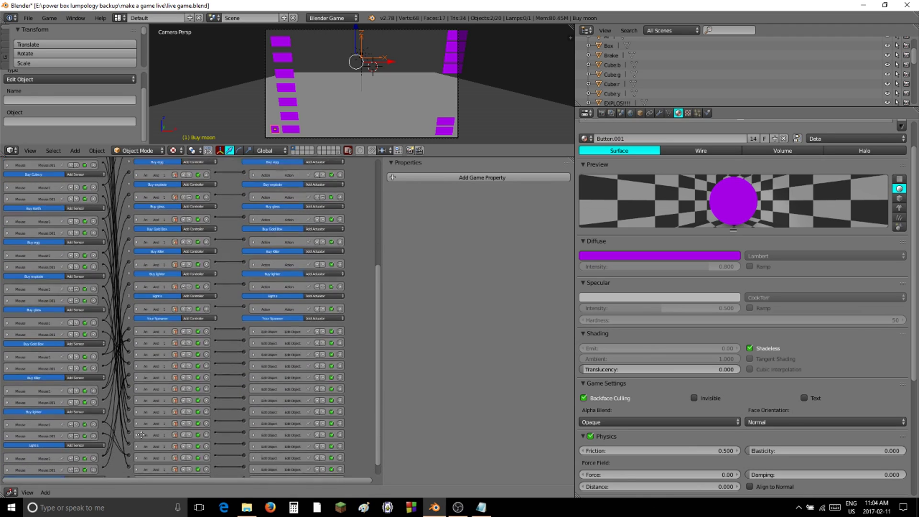
scroll(193, 383, up, 8)
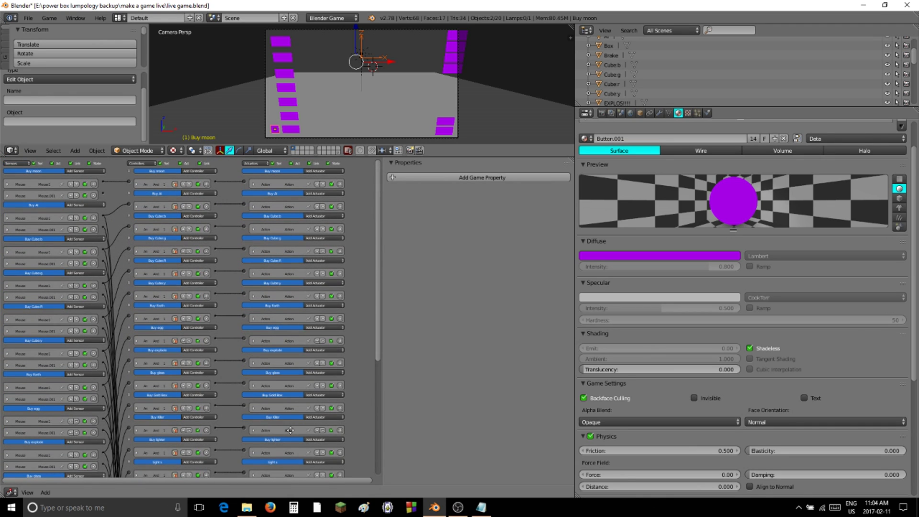
click(381, 60)
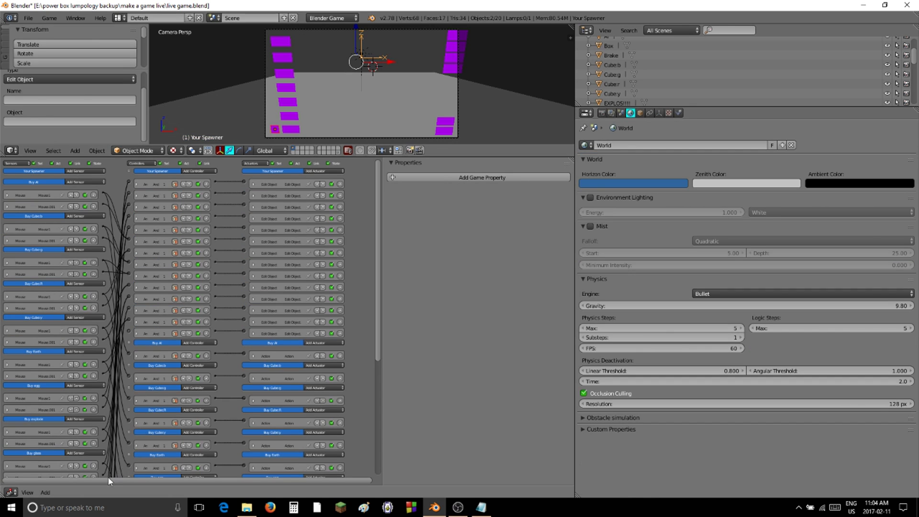
- Connect Buy moon's mouse sensors to Your Spawner's new And controller and save the game file
scroll(117, 256, down, 8)
middle_drag(117, 255, 125, 304)
scroll(125, 305, down, 1)
drag(116, 338, 93, 439)
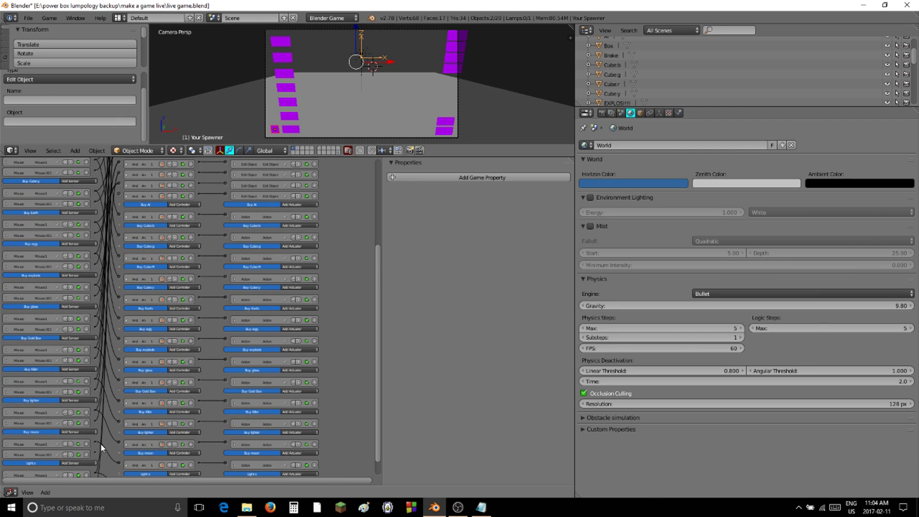
drag(127, 353, 118, 194)
drag(118, 464, 122, 196)
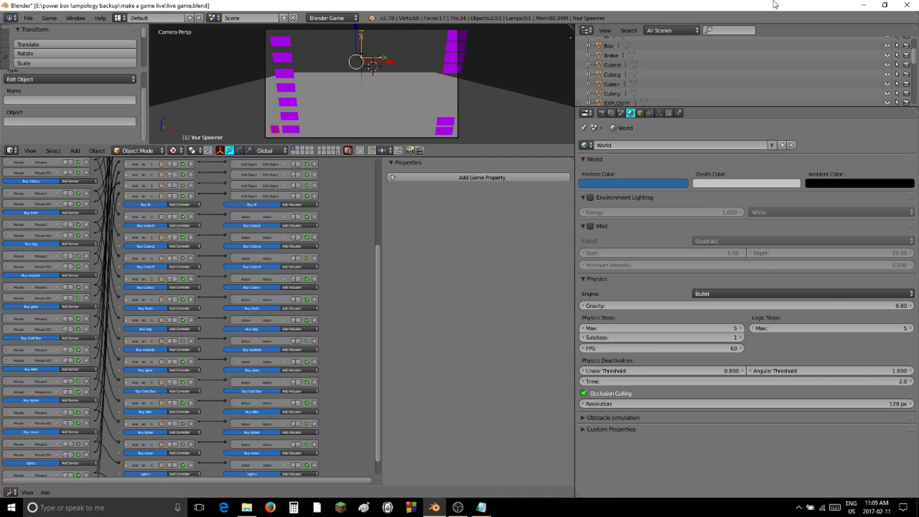
click(29, 18)
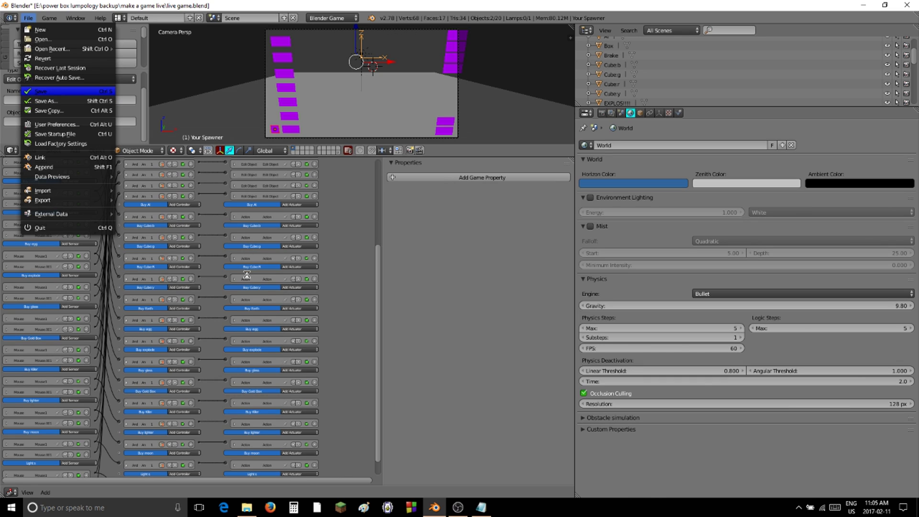
key(ctrl+s)
- Switch to Firefox, open the Lumpology Studio YouTube channel, check its subscriber list, and close the browser
click(271, 507)
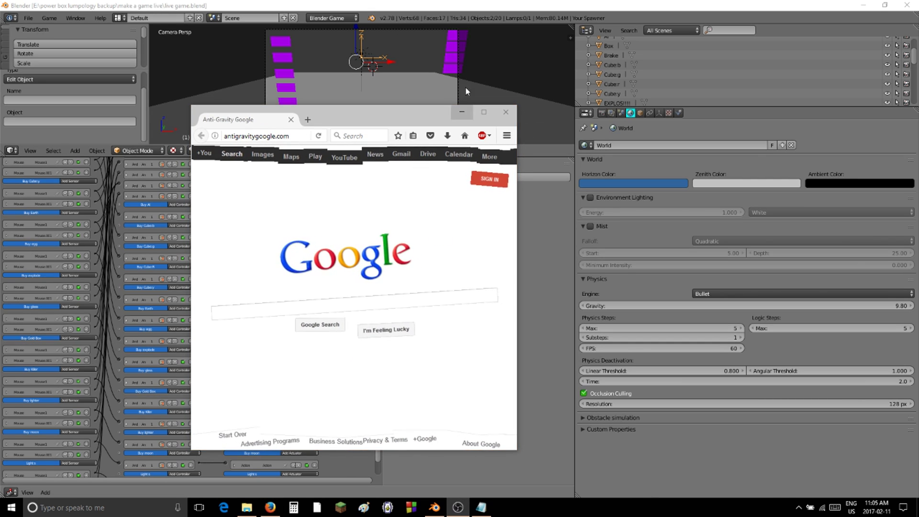
click(294, 136)
text(you)
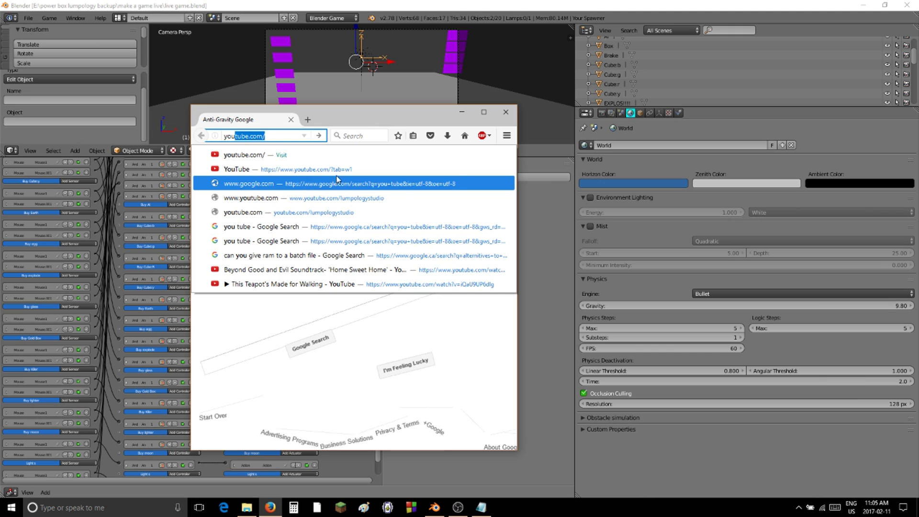
key(Escape)
key(Return)
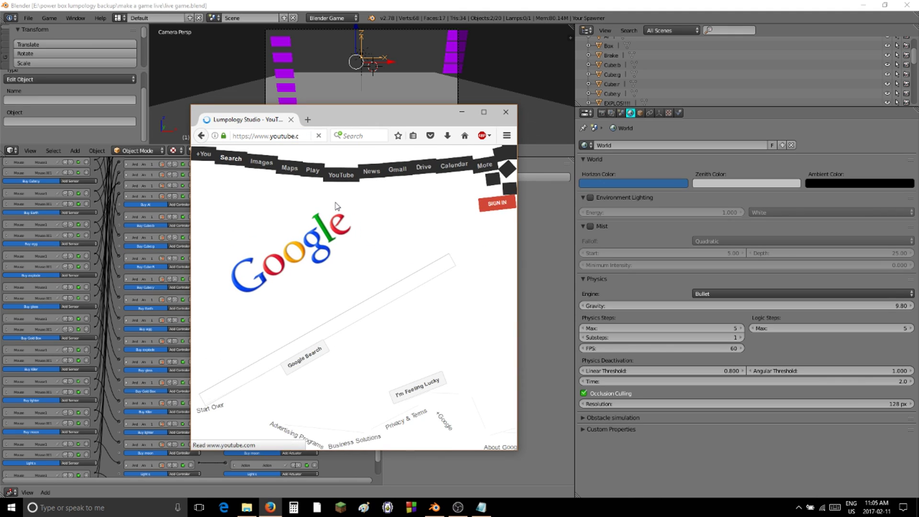
scroll(335, 192, down, 1)
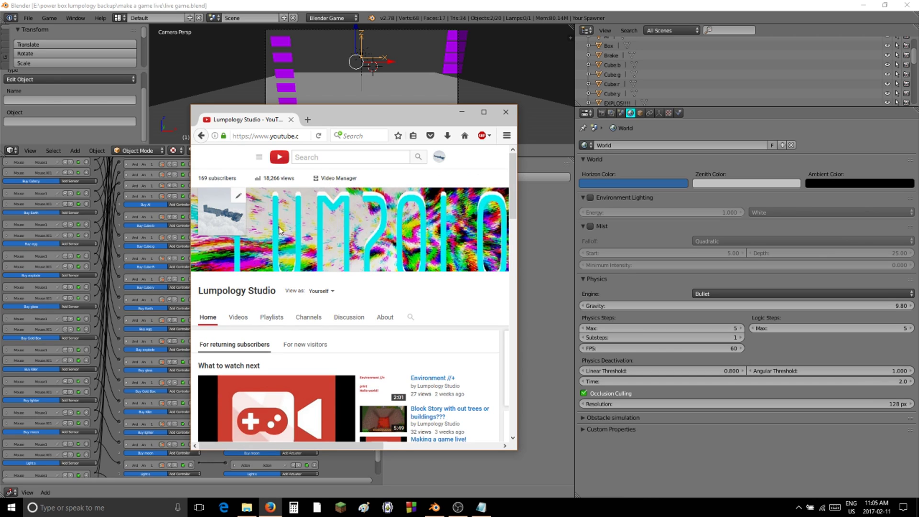
click(233, 182)
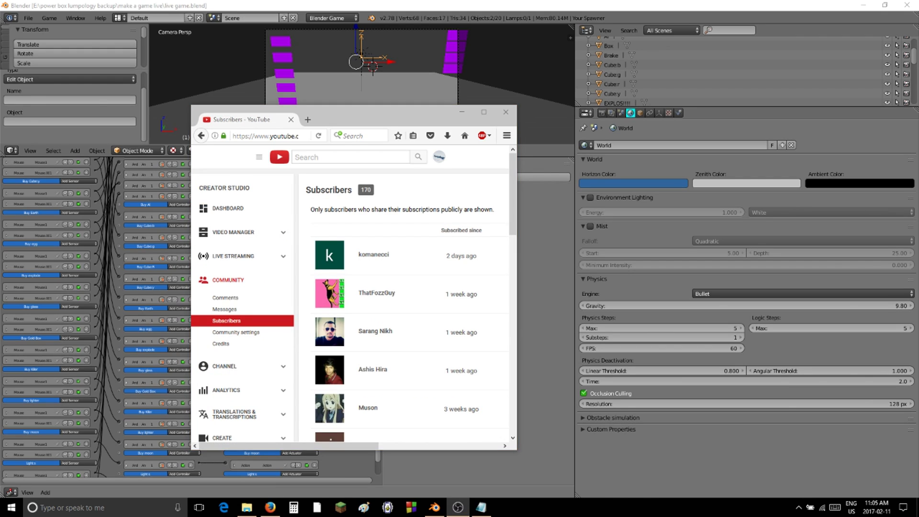
click(365, 191)
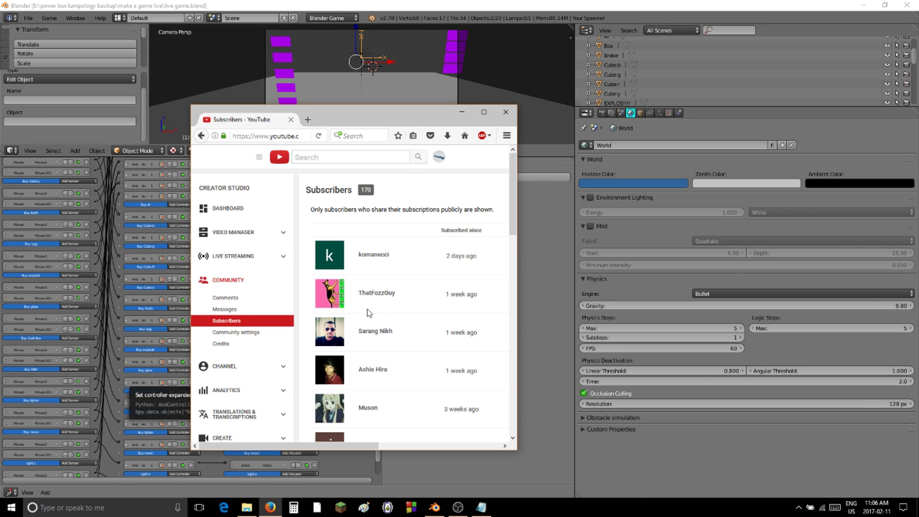
click(506, 114)
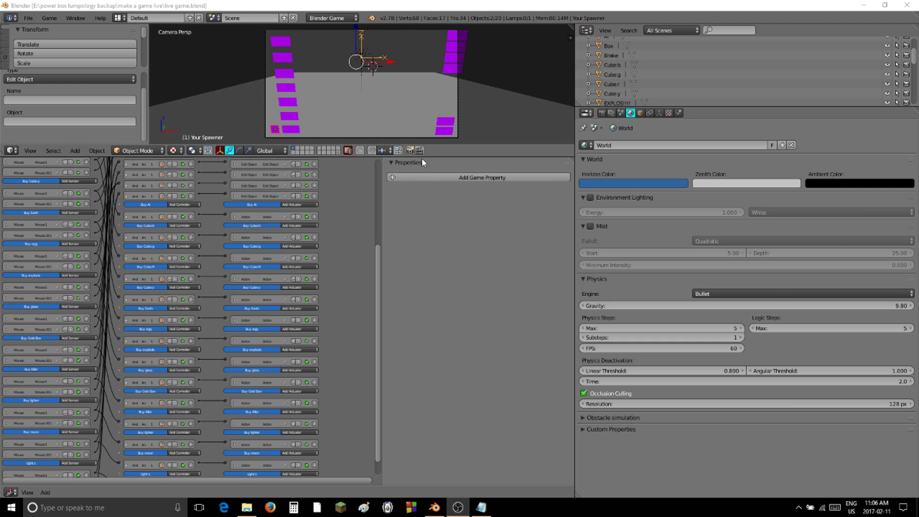
- Enlarge the 3D view without its tool shelf, run the game, and test spawning an Earth and a moon
drag(424, 146, 392, 381)
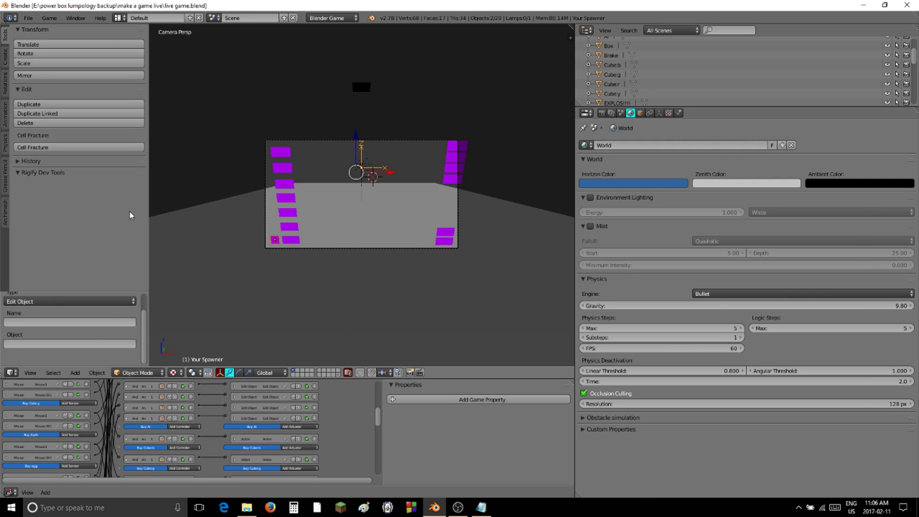
key(t)
scroll(189, 208, up, 4)
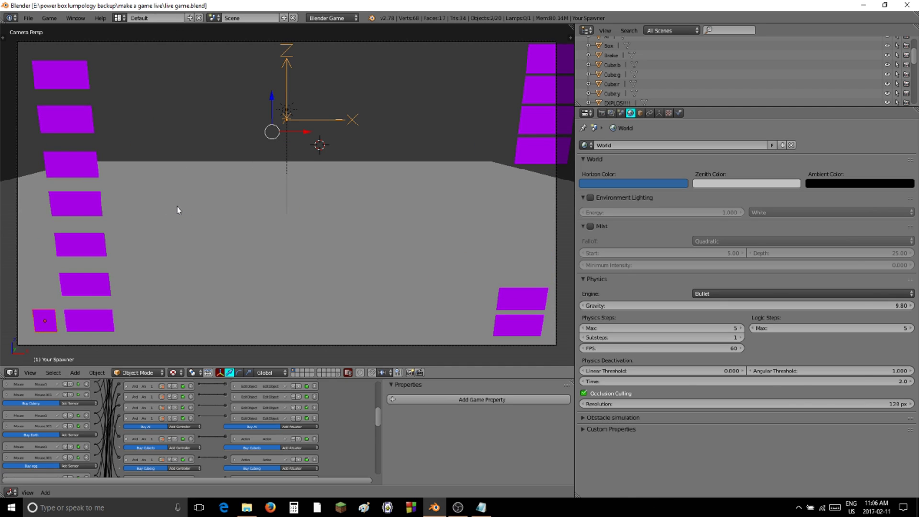
key(p)
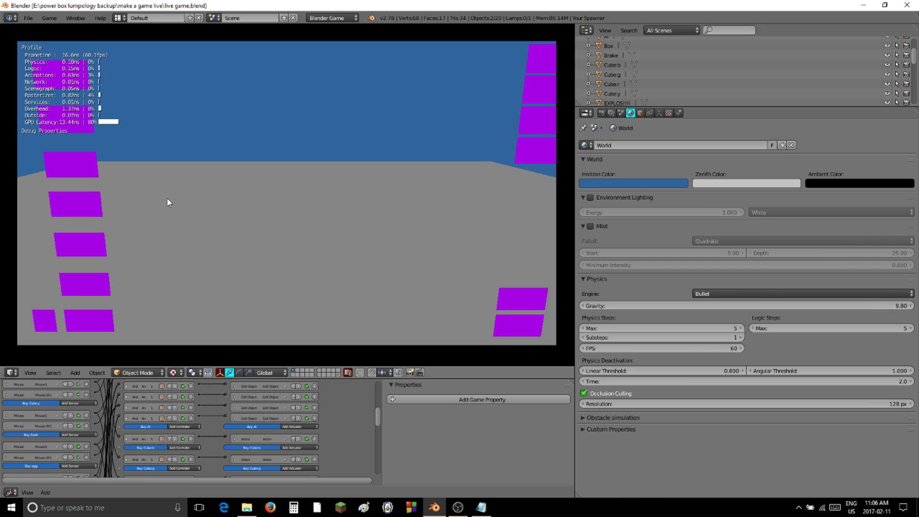
click(89, 327)
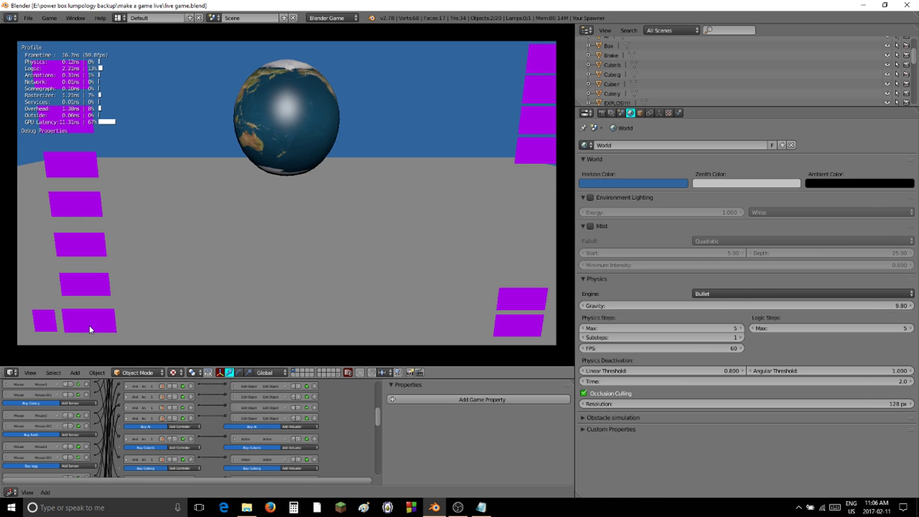
click(40, 328)
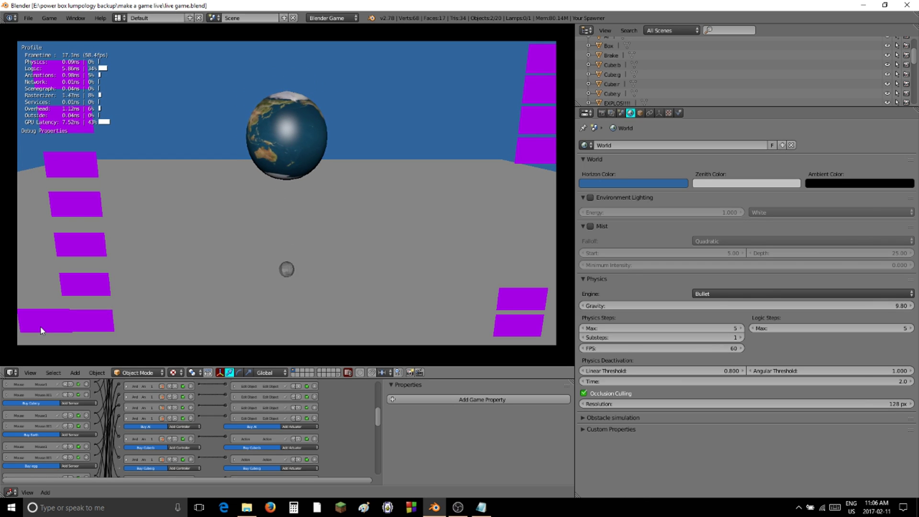
- Move the game camera around the spawned Earth and moon to examine how the moon reacts to the Earth's gravity
key(a)
key(s)
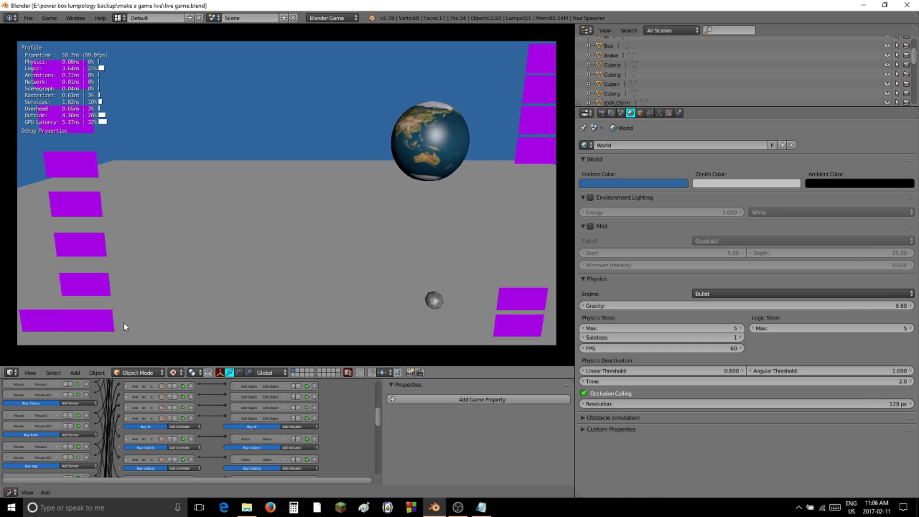
key(d)
key(a)
key(a)
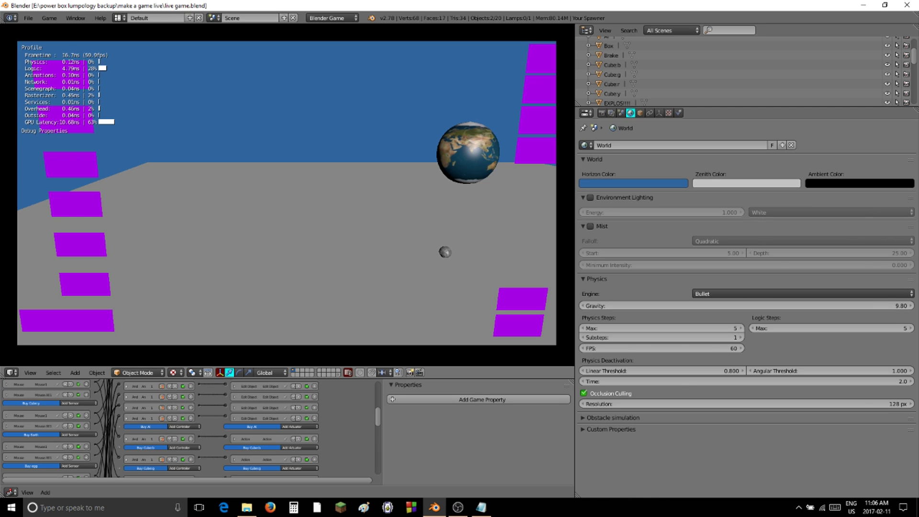
key(alt+Tab)
click(502, 420)
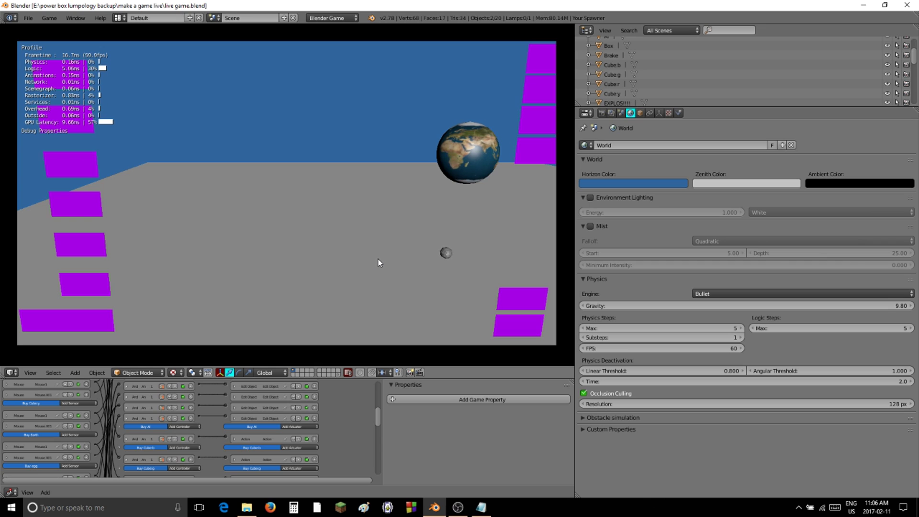
middle_drag(378, 270, 287, 194)
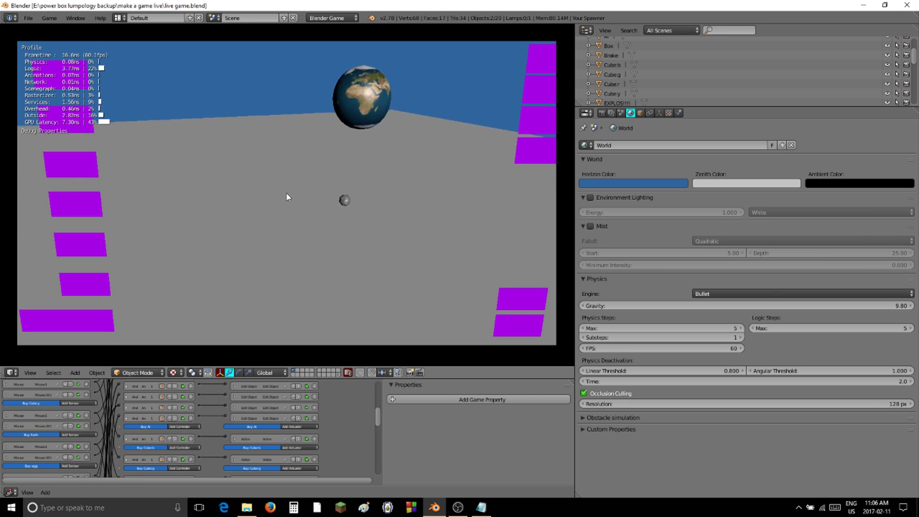
- Spawn additional Earths in the running game and examine how the moon moves between them
key(w)
click(109, 324)
key(d)
middle_drag(318, 235, 288, 196)
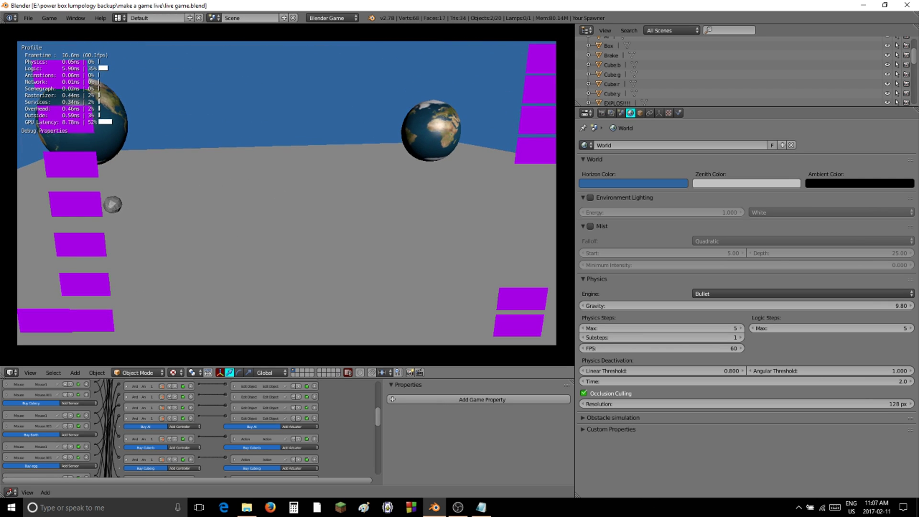
key(alt+Tab)
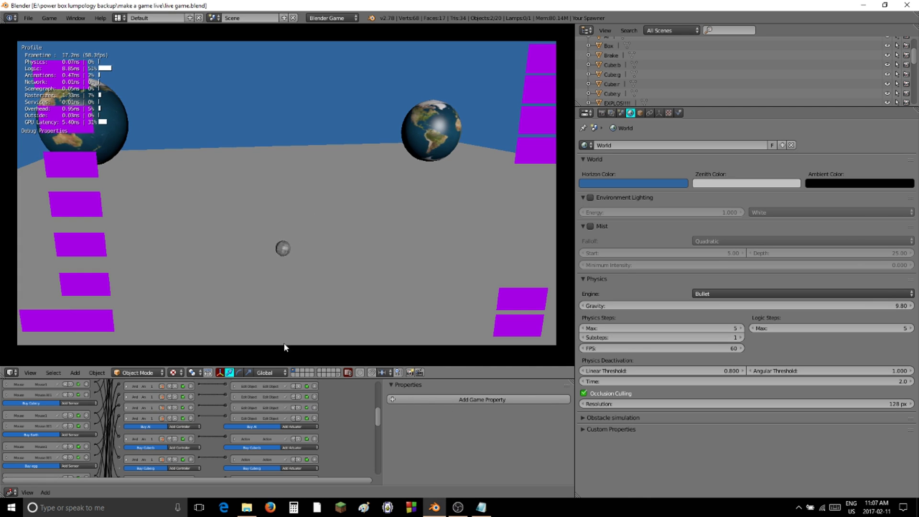
click(101, 326)
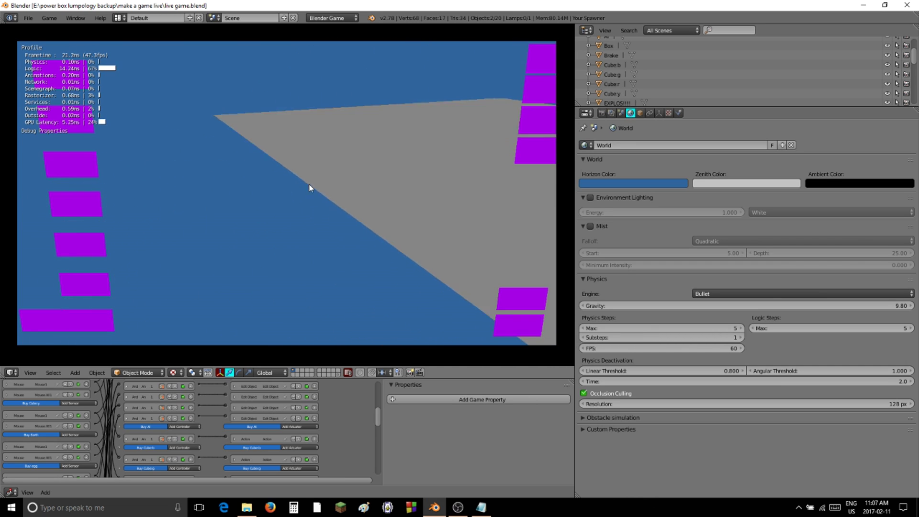
- Spawn yellow, red, green and blue cubes in the running game to test the Earths' gravity on them
click(527, 156)
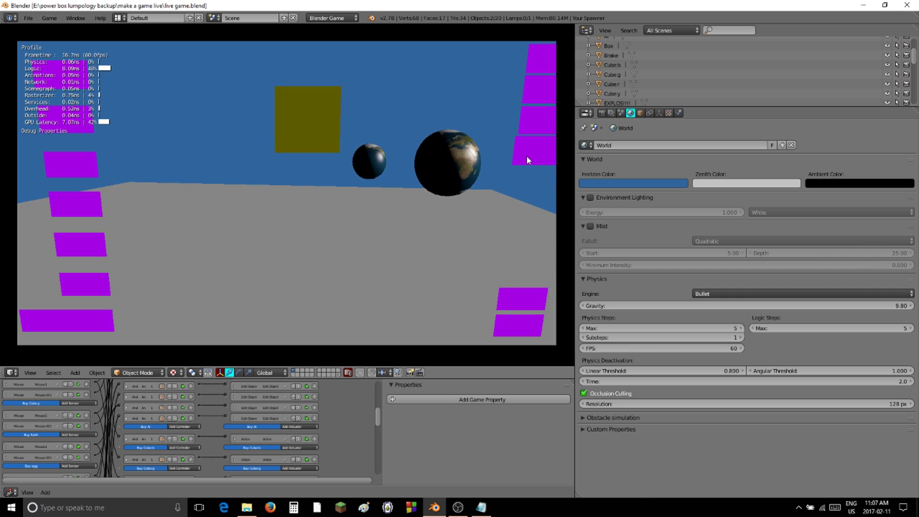
click(536, 127)
click(541, 91)
click(543, 60)
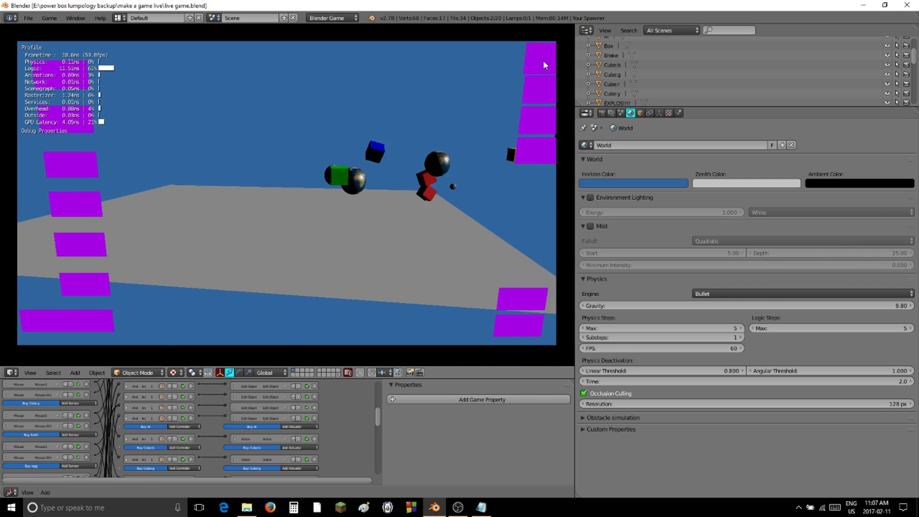
click(543, 59)
click(535, 90)
click(537, 129)
click(535, 144)
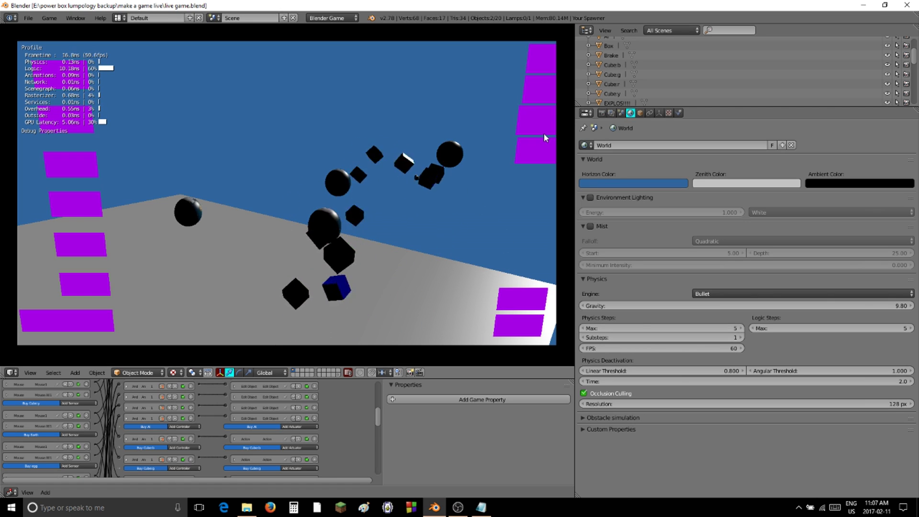
- Fly the game camera around the floor to examine the Earths and cubes drifting in space
right_click(276, 70)
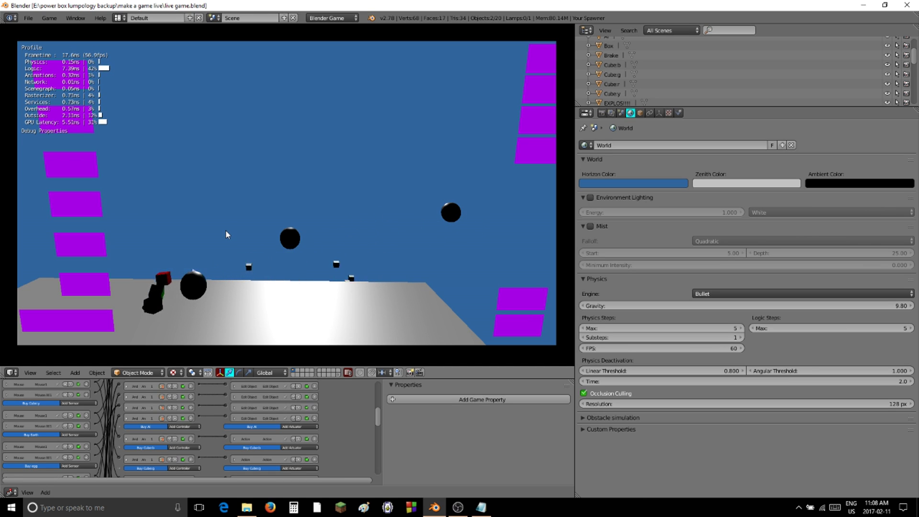
right_drag(400, 194, 287, 194)
key(w)
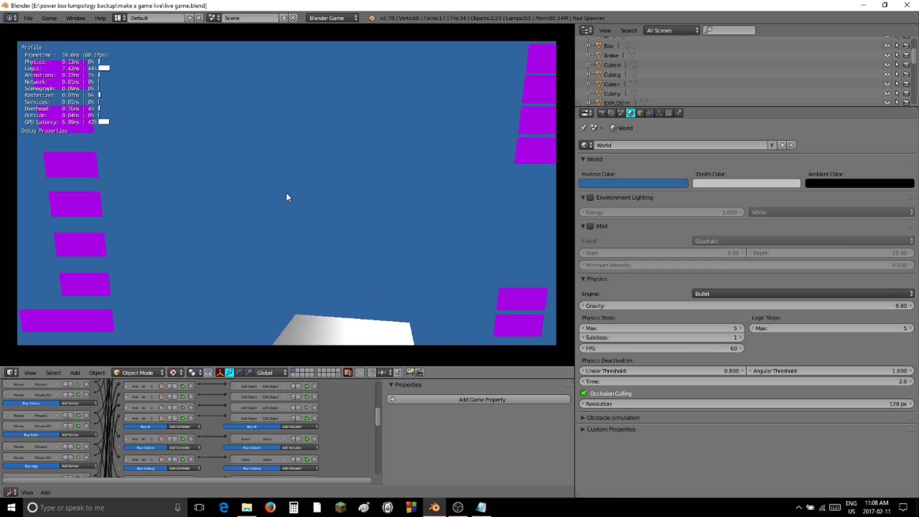
key(s)
key(s)
right_drag(287, 193, 286, 195)
key(d)
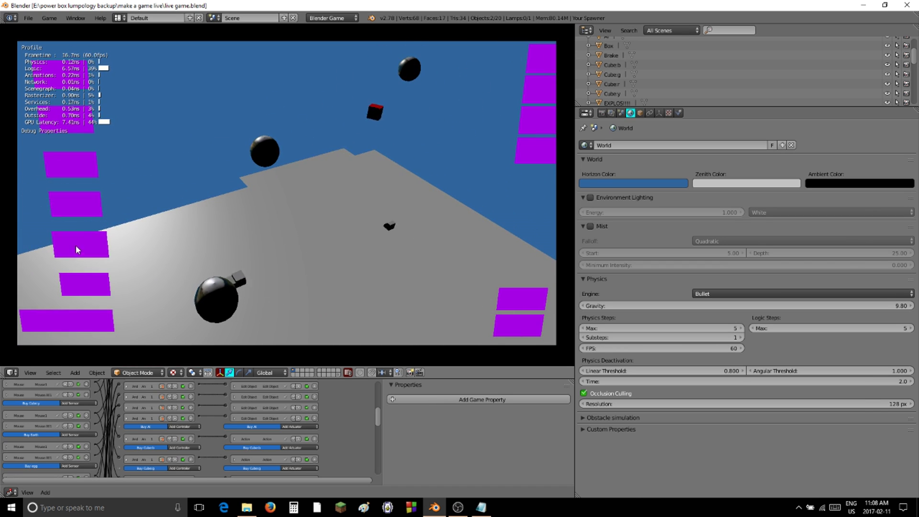
key(s)
key(d)
- Trigger the game's purple button two rows above Buy Earth twice and examine its effect on the floating objects
click(91, 254)
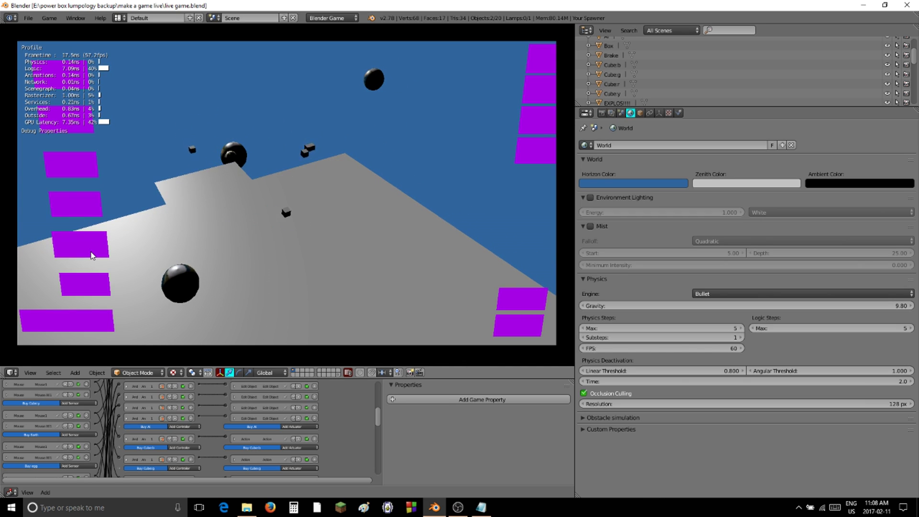
click(86, 253)
key(a)
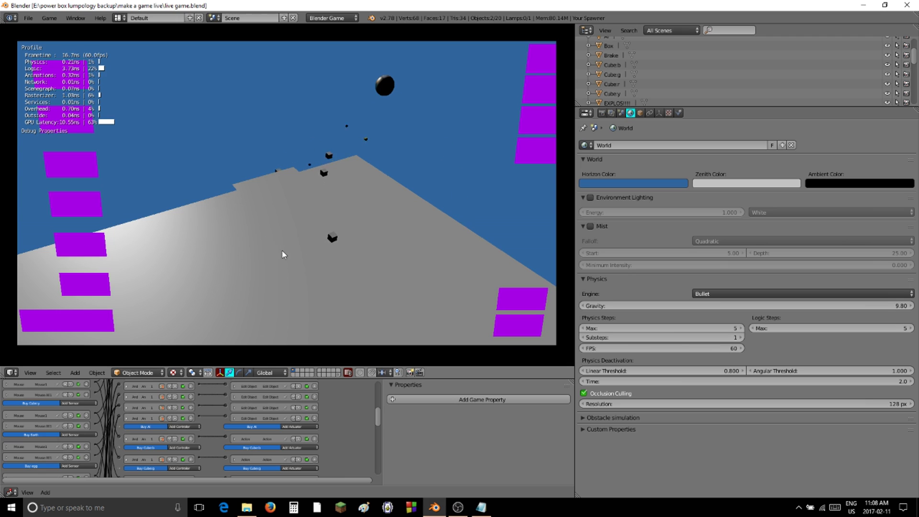
key(w)
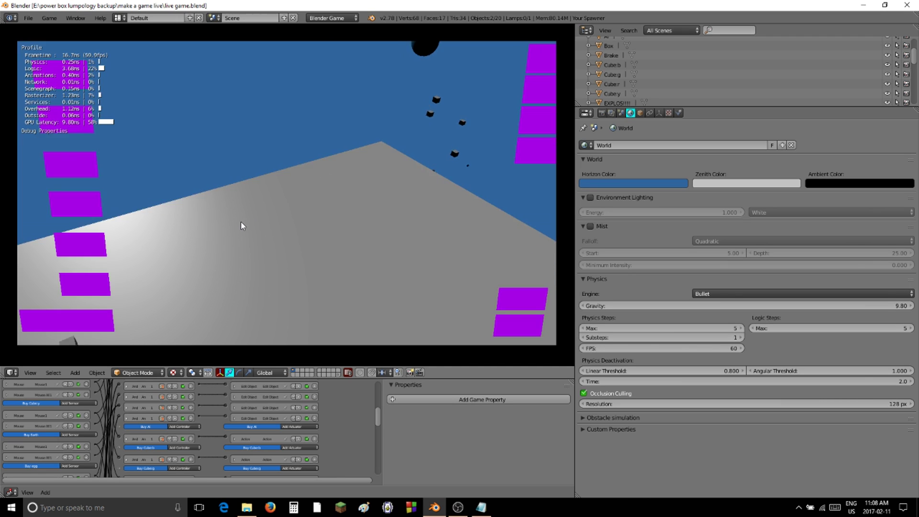
- Spawn another Earth in the running game, trigger the purple button two rows above Buy Earth, and end the play test
click(88, 282)
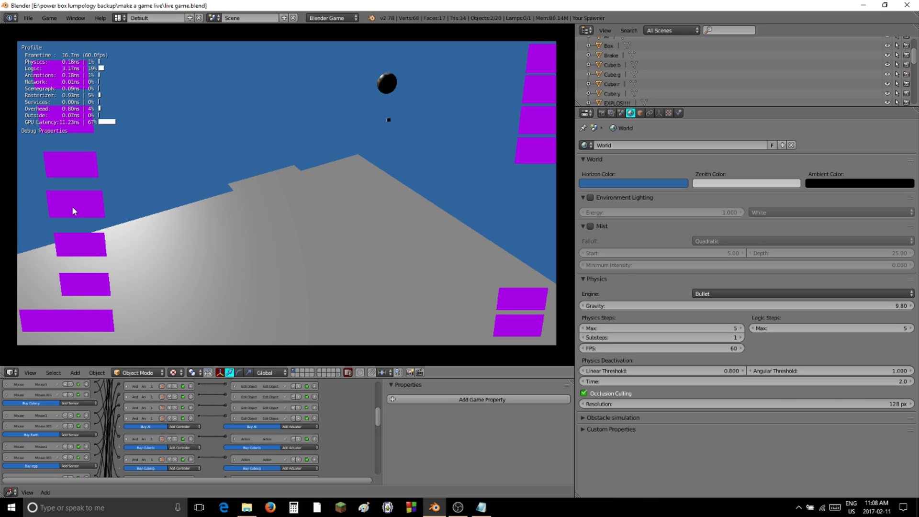
click(72, 206)
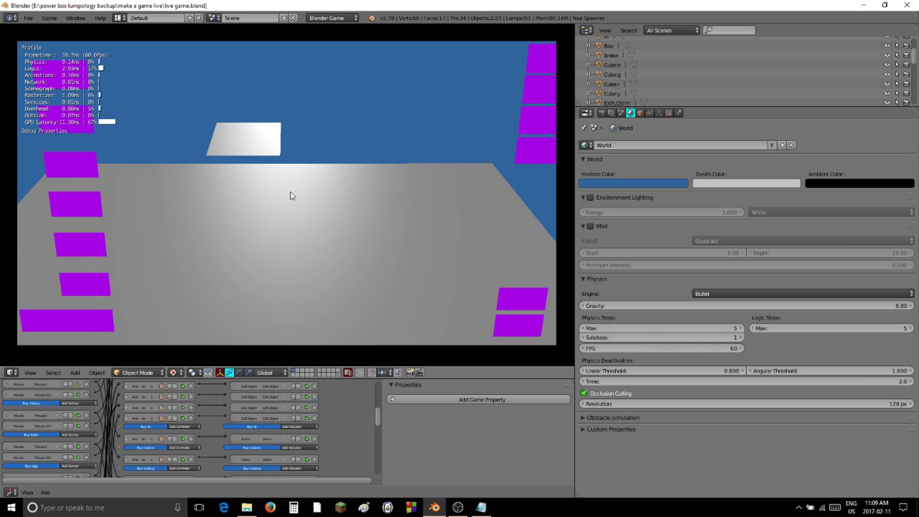
key(Escape)
- Delete the stray small plane floating above the far edge of the floor
middle_drag(329, 174, 326, 175)
scroll(327, 176, down, 5)
scroll(335, 168, up, 5)
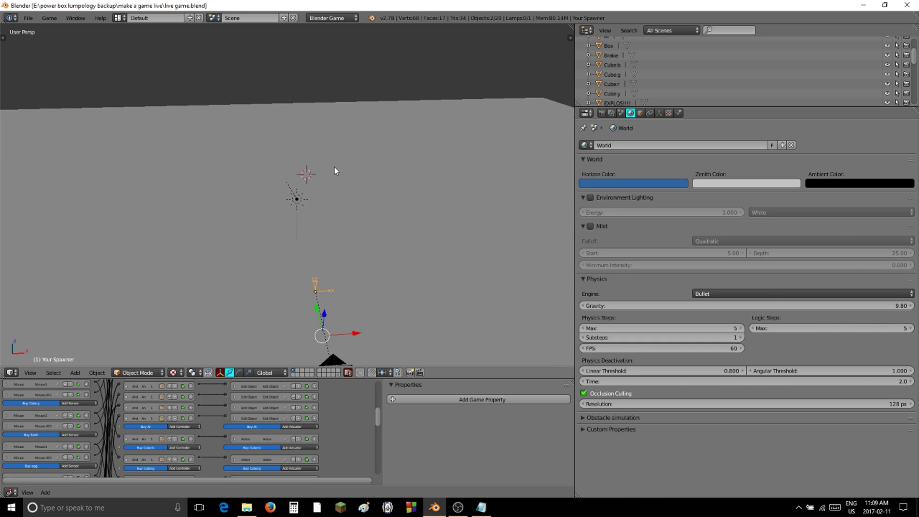
scroll(326, 158, down, 1)
right_click(303, 81)
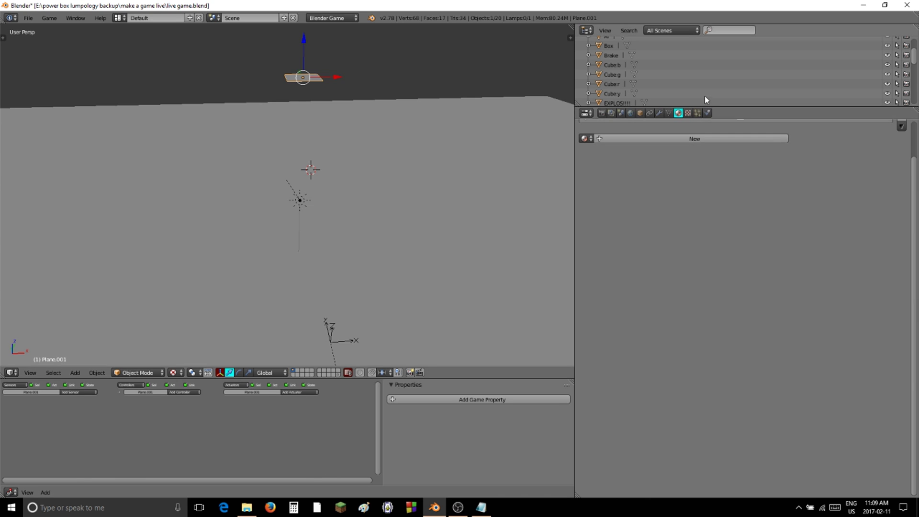
click(640, 113)
click(603, 114)
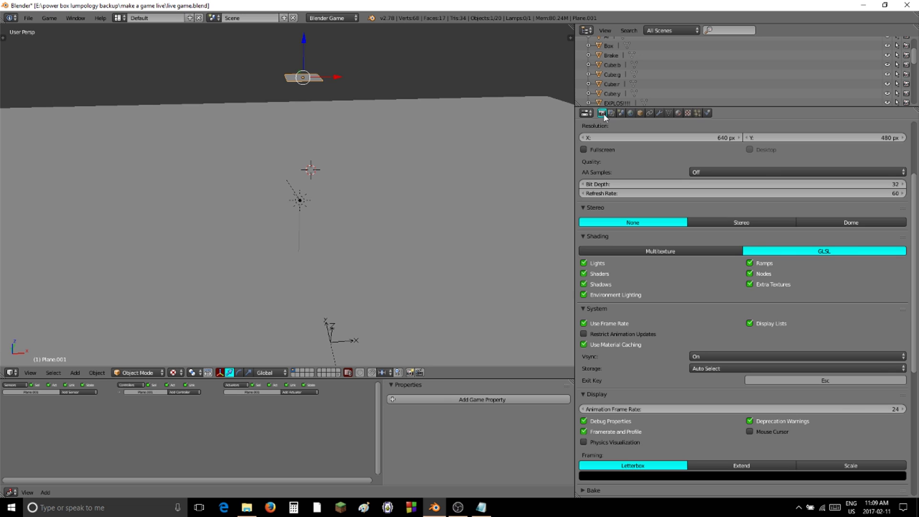
key(x)
click(461, 127)
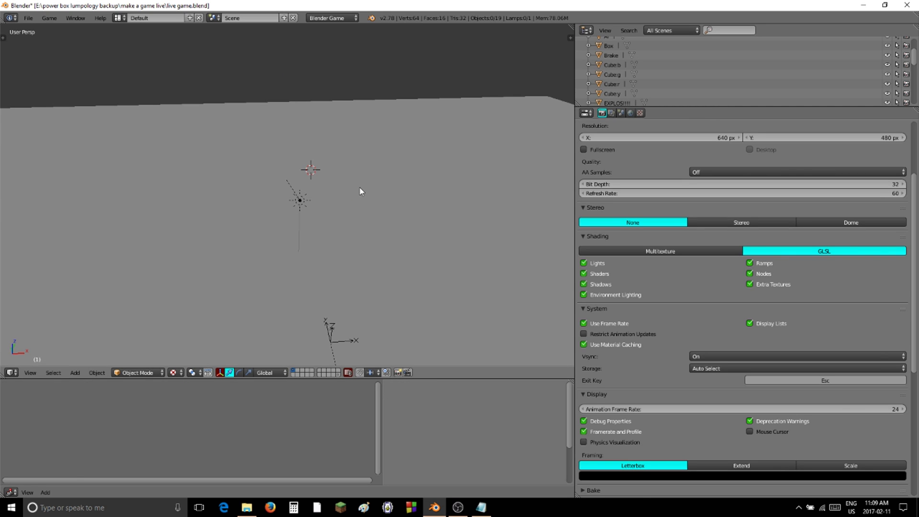
- Return the viewport to the camera view and save the game file
key(KP_0)
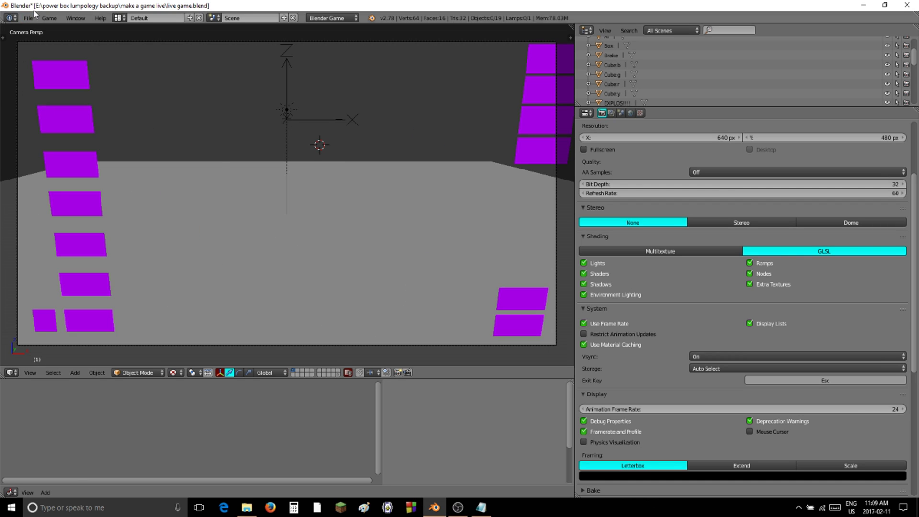
click(28, 18)
click(56, 91)
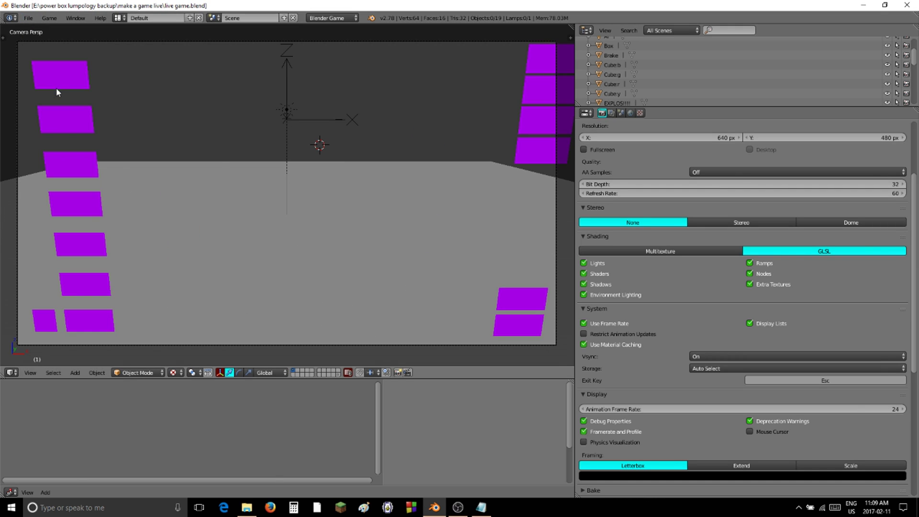
- Run the game, look around the brown box of yellow bars, and trigger the purple button two rows above Buy Earth
key(p)
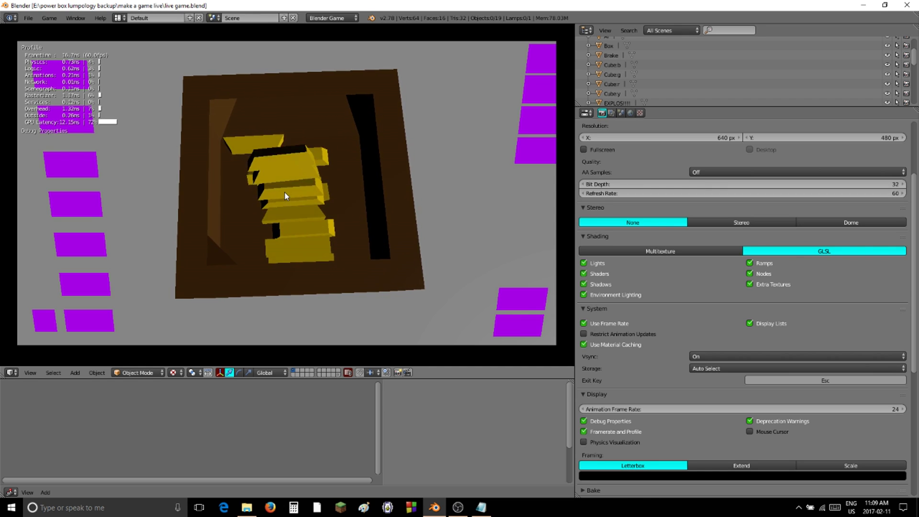
drag(191, 172, 166, 196)
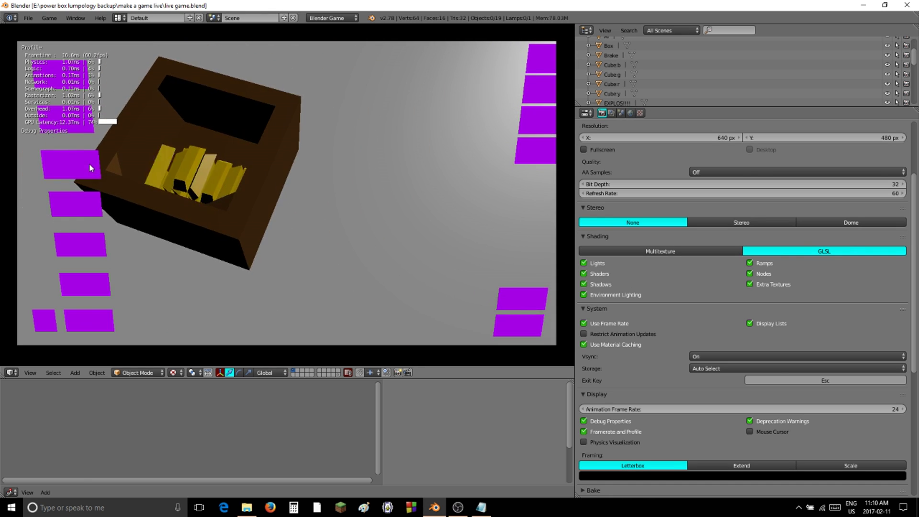
click(78, 205)
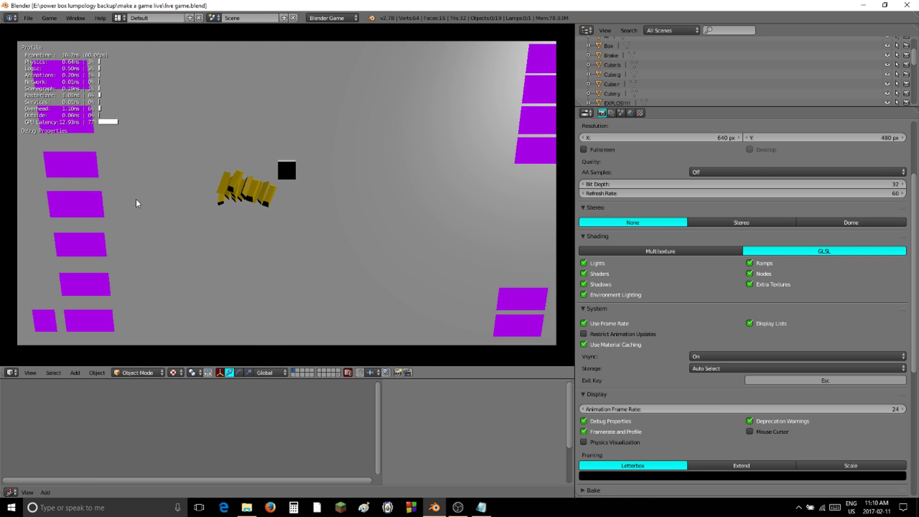
- Fly the game camera past the yellow bars and back across the floor to examine the scene, and end the game
drag(289, 194, 289, 189)
key(w)
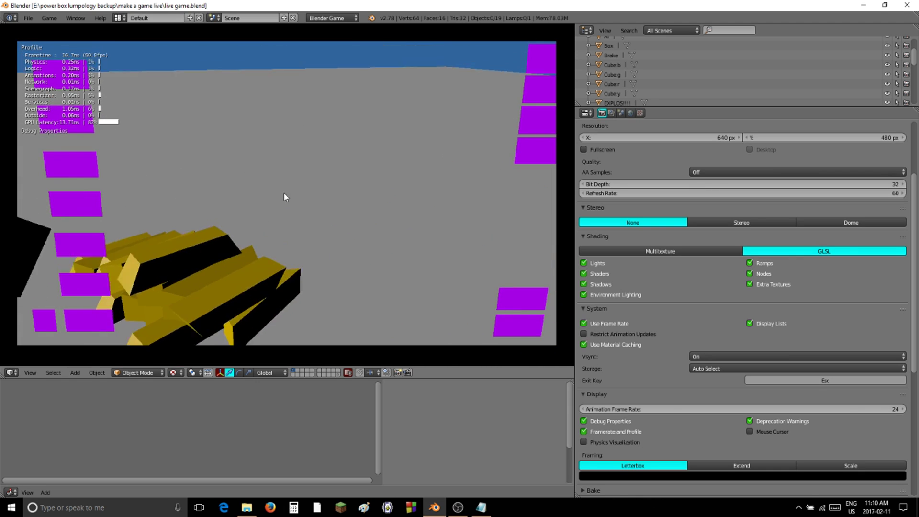
key(s)
key(a)
key(s)
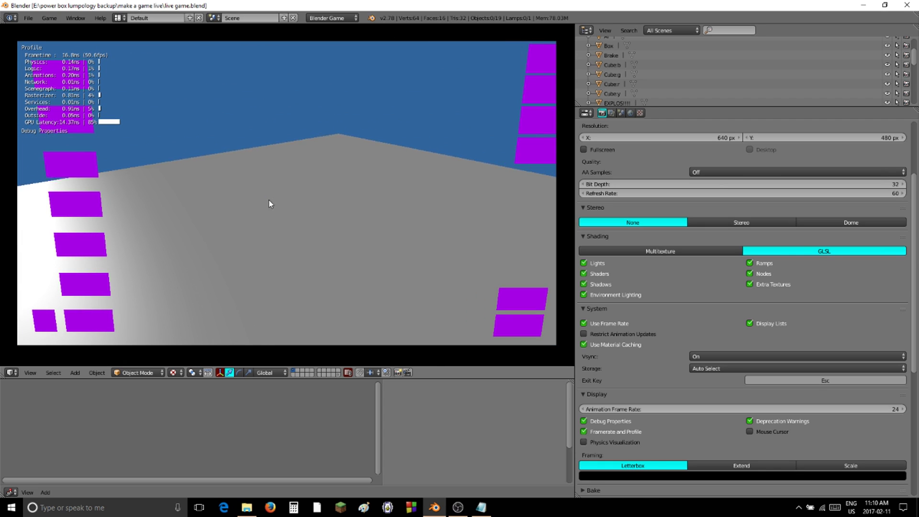
key(Escape)
click(329, 18)
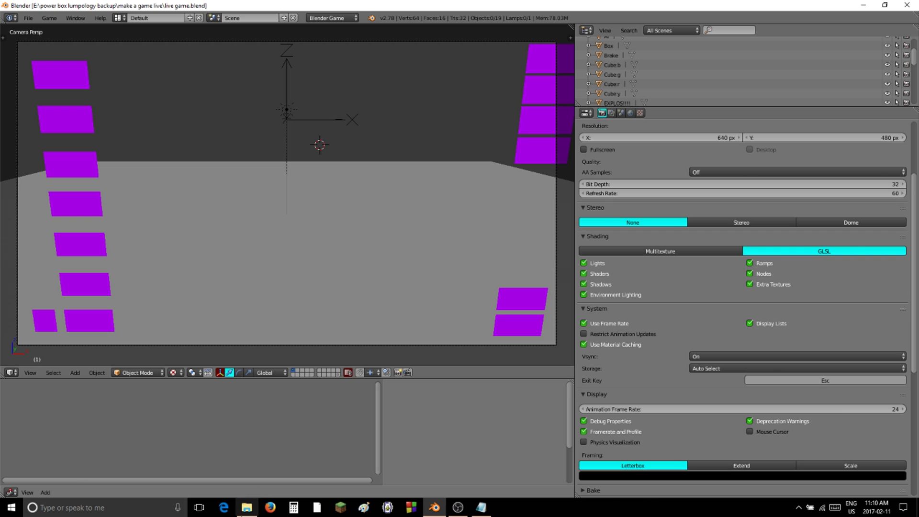
- Switch to Firefox and find image results for "easter egg texture"
click(270, 514)
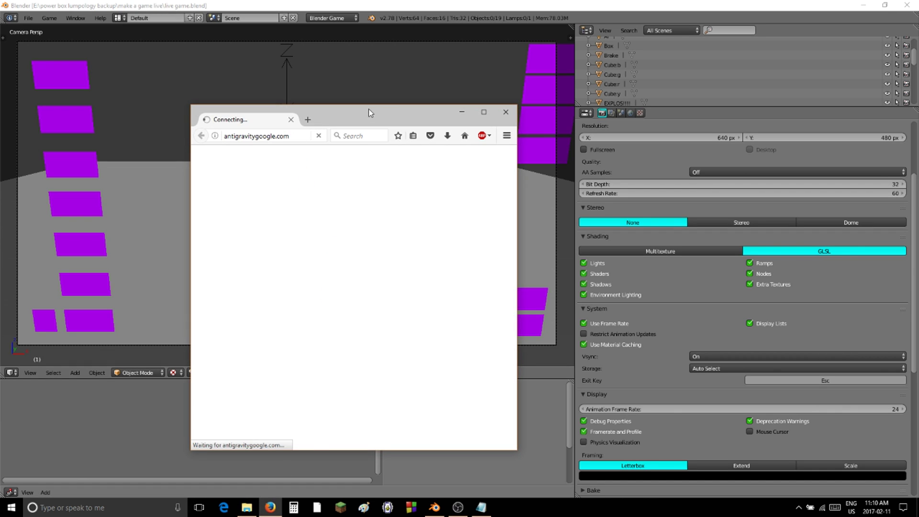
click(484, 113)
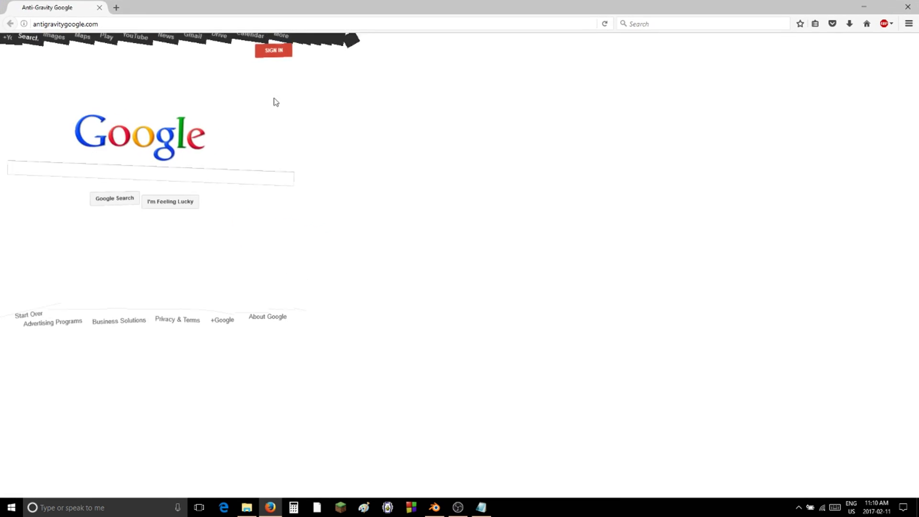
click(295, 24)
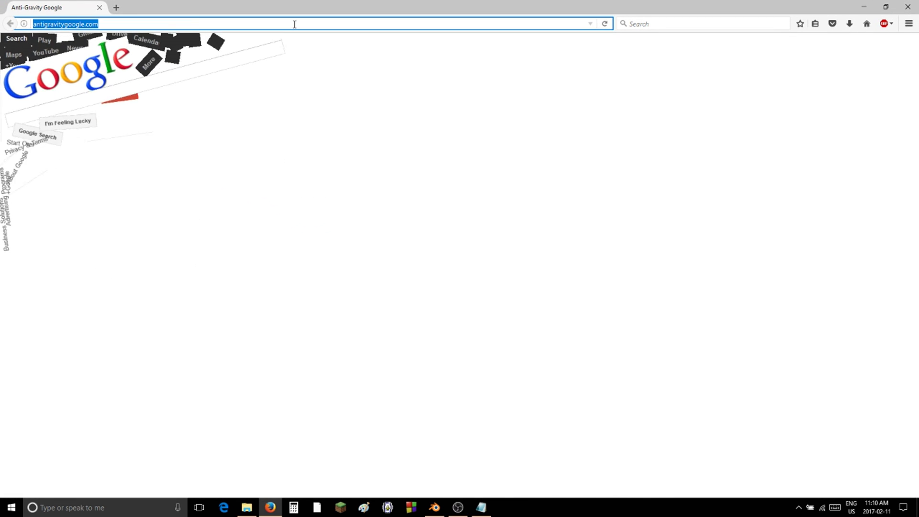
text(e)
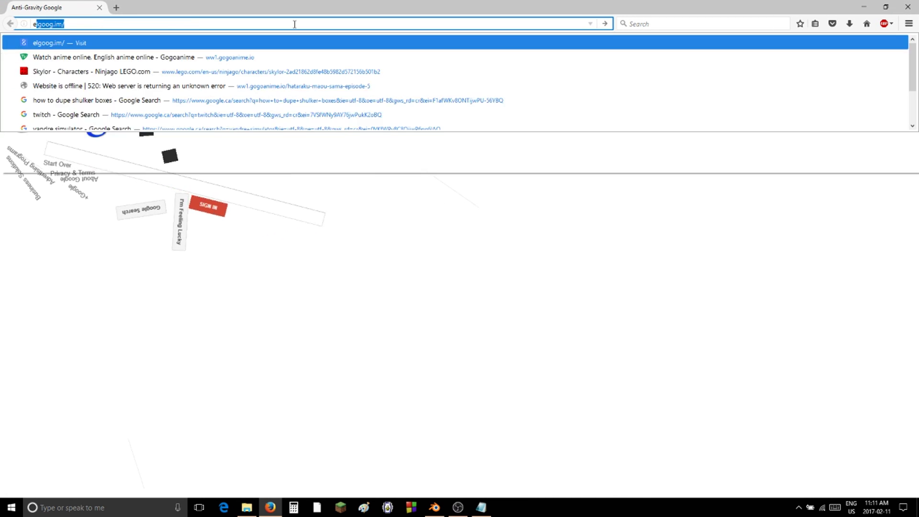
text(aster egg texture)
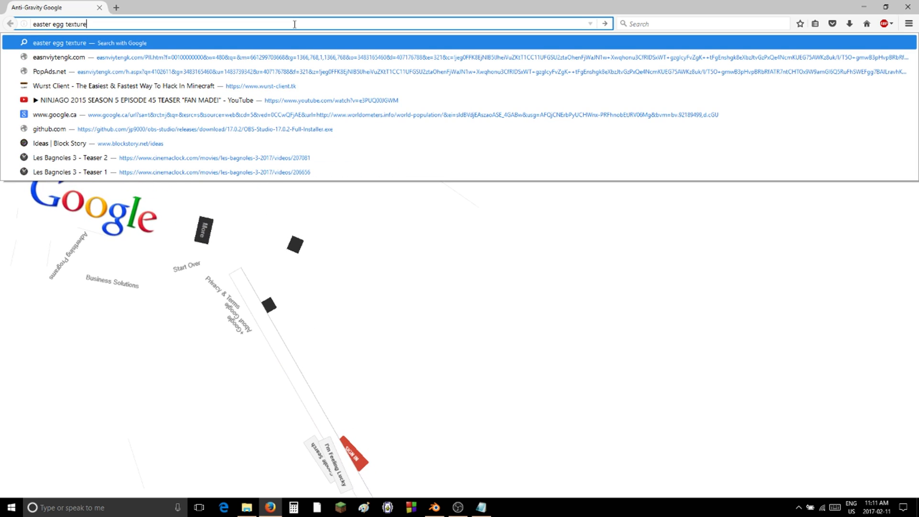
key(Return)
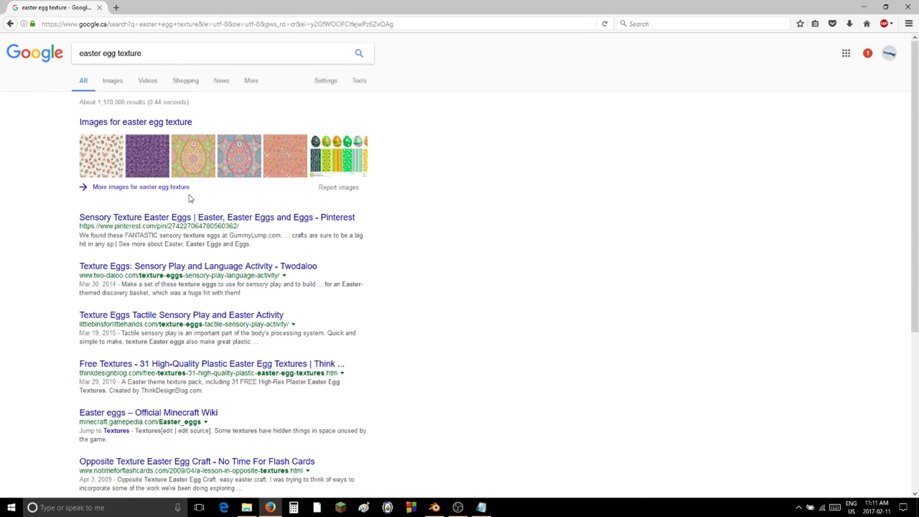
click(145, 126)
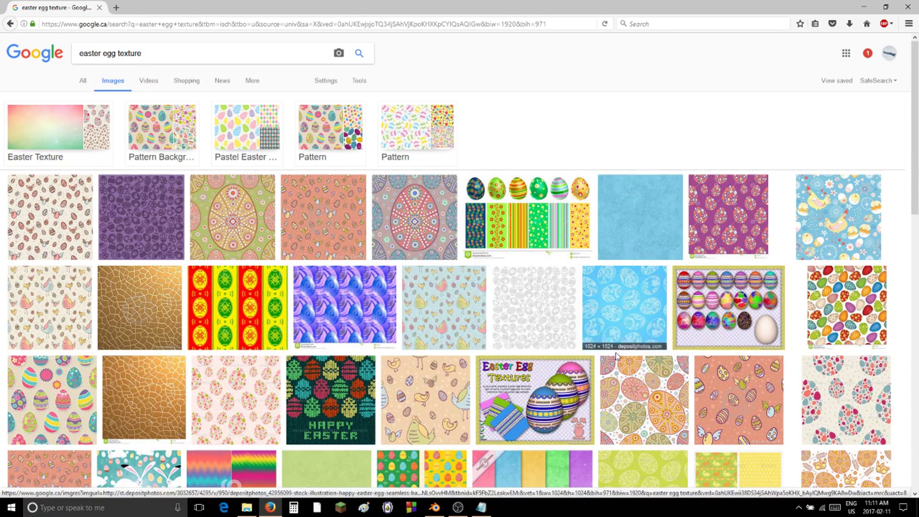
- Browse the easter egg texture image results for a suitable pattern and return to the first results
scroll(647, 442, down, 5)
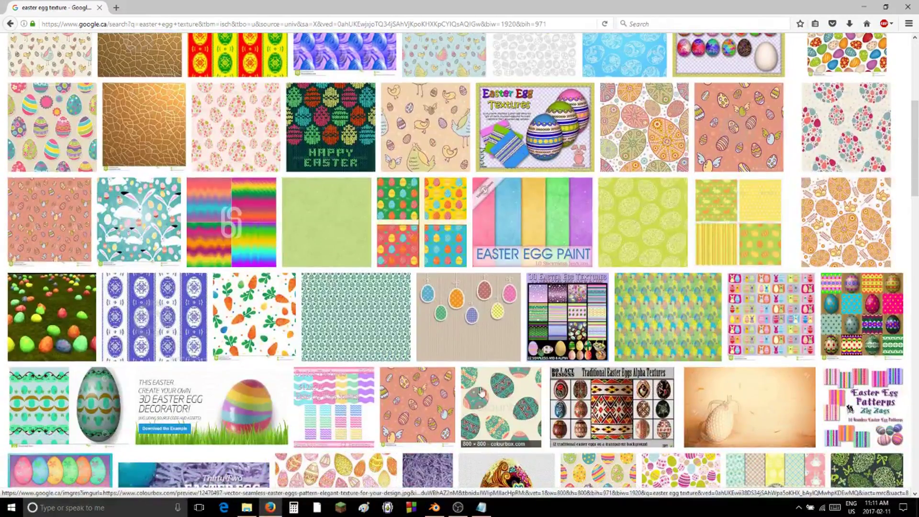
scroll(302, 341, down, 4)
scroll(297, 344, down, 8)
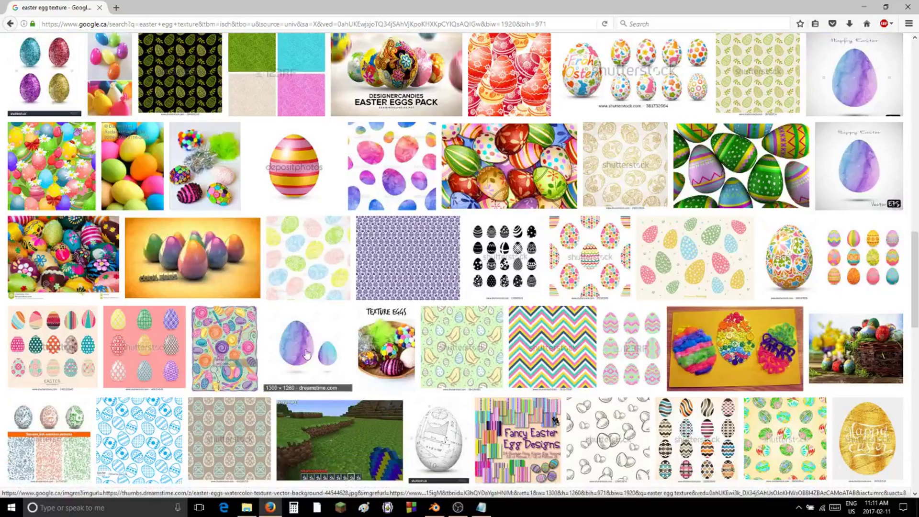
scroll(660, 378, down, 4)
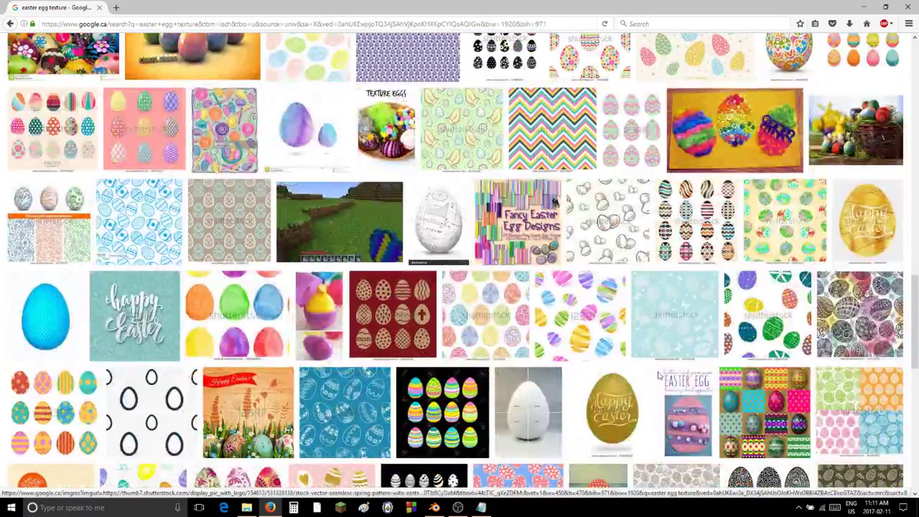
scroll(643, 369, down, 3)
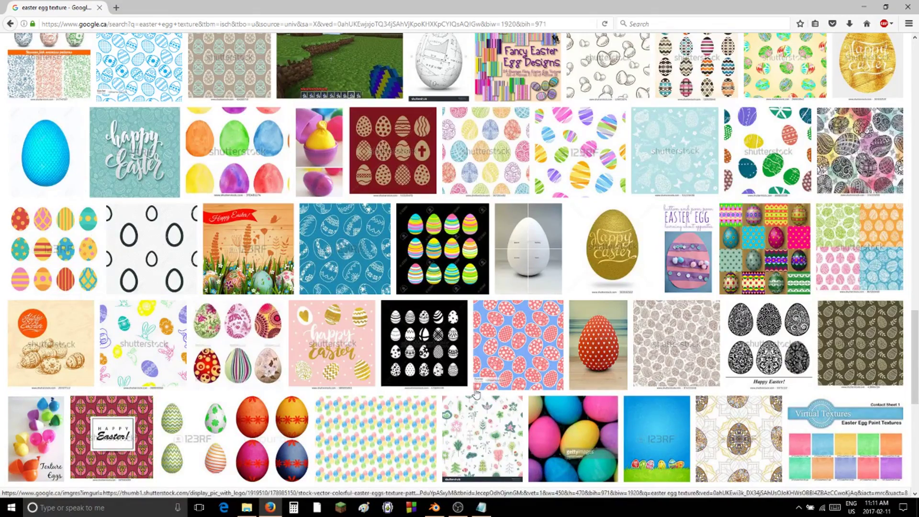
scroll(476, 394, down, 7)
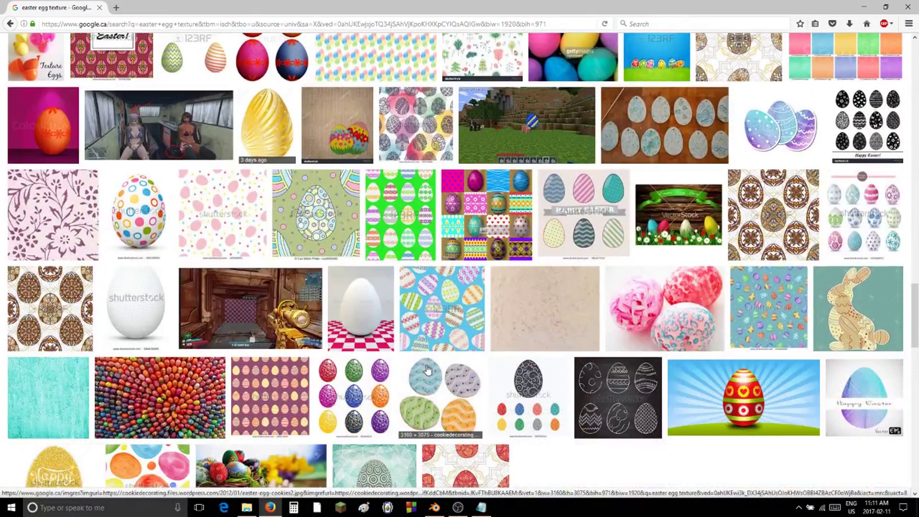
scroll(428, 370, down, 2)
scroll(431, 368, down, 3)
scroll(431, 368, down, 6)
scroll(431, 370, up, 7)
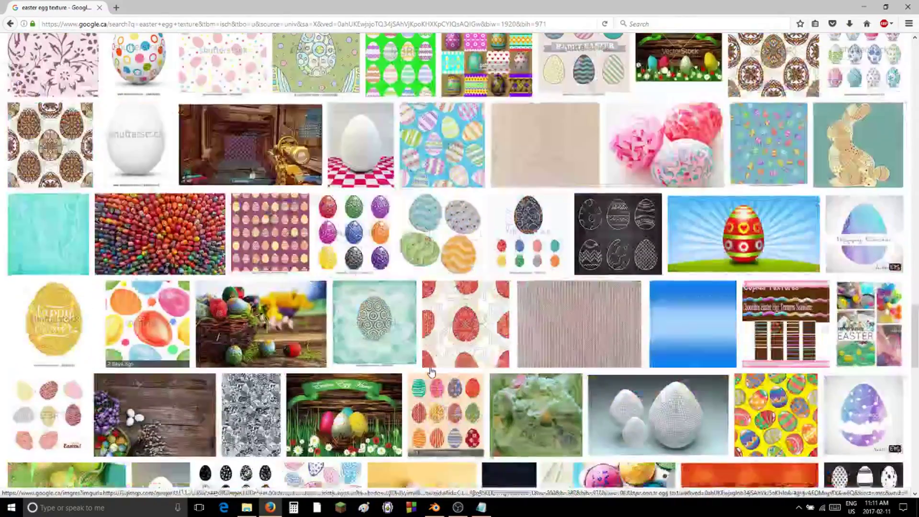
scroll(431, 371, up, 15)
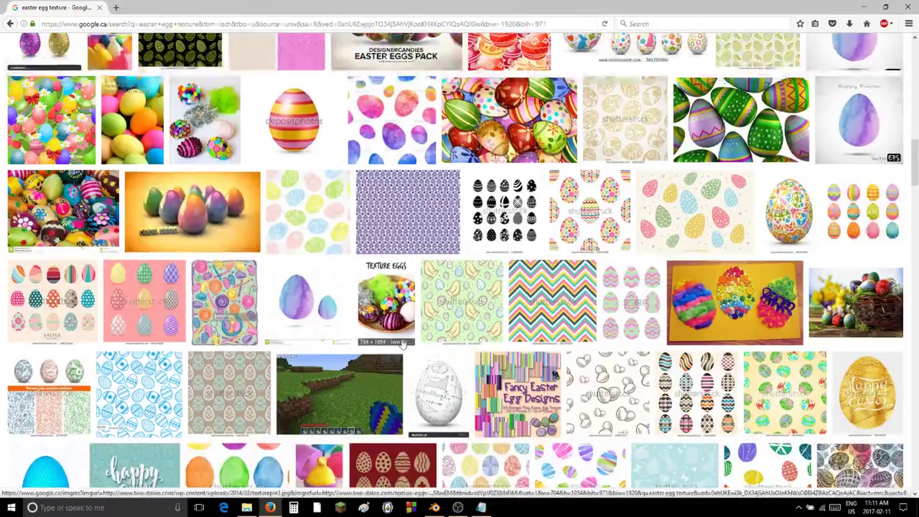
scroll(404, 346, down, 2)
scroll(403, 349, up, 6)
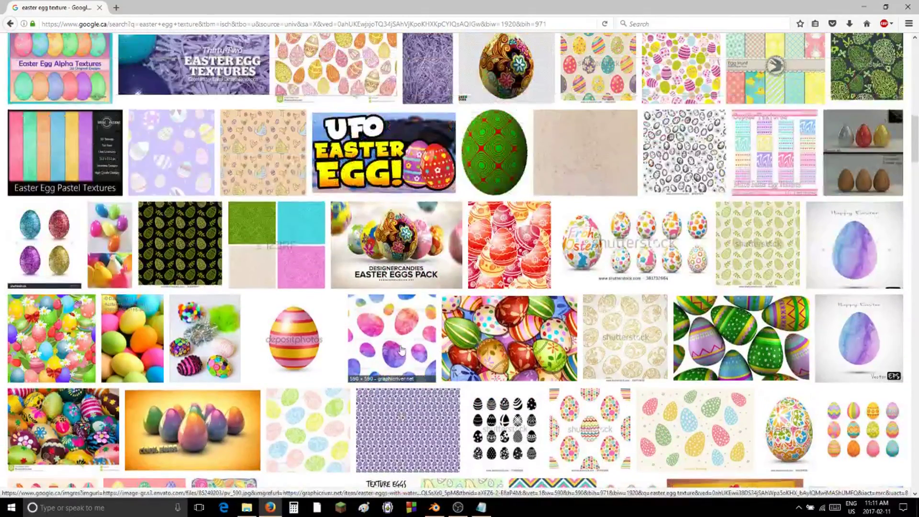
scroll(402, 350, up, 15)
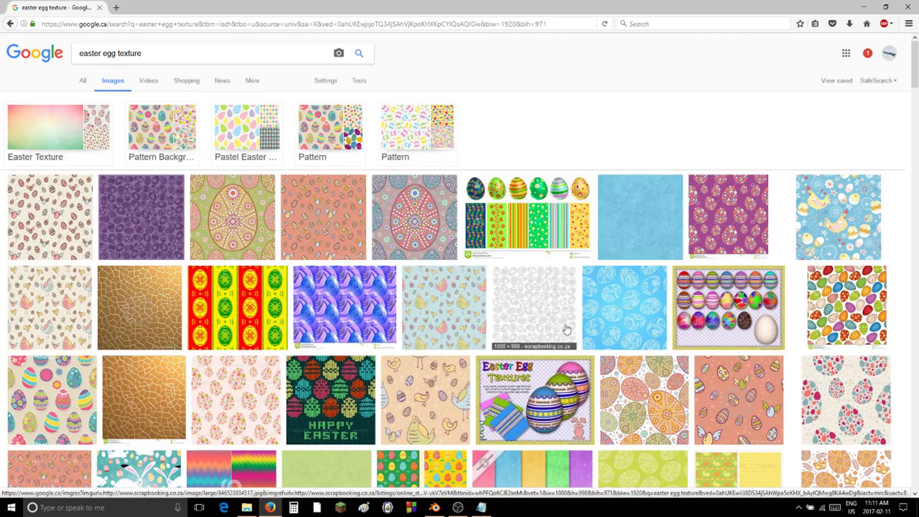
- Look through the easter egg texture results a second time, all the way to the end of the loaded images
scroll(594, 351, down, 5)
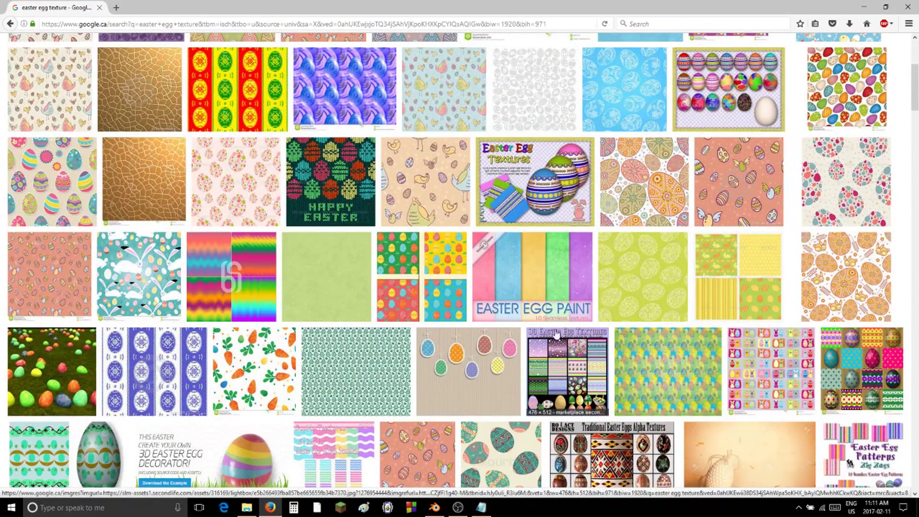
scroll(557, 334, down, 6)
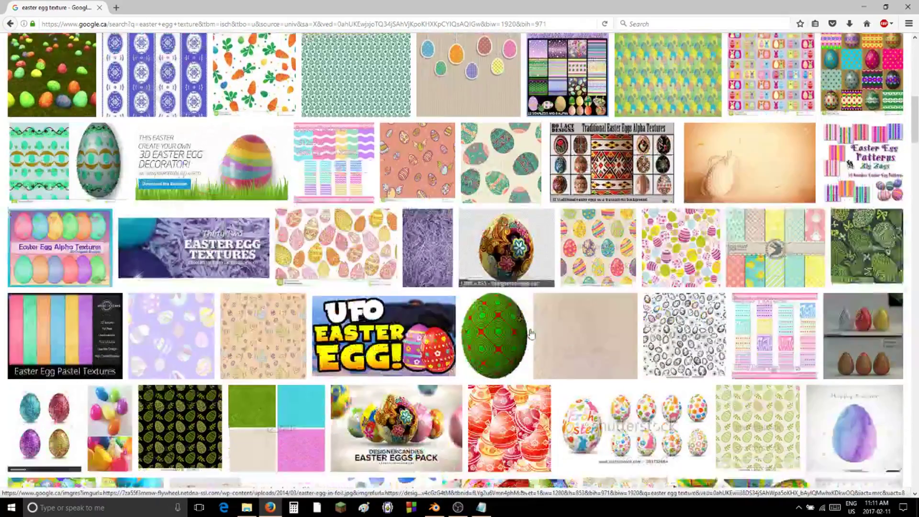
scroll(531, 334, down, 2)
scroll(530, 334, down, 2)
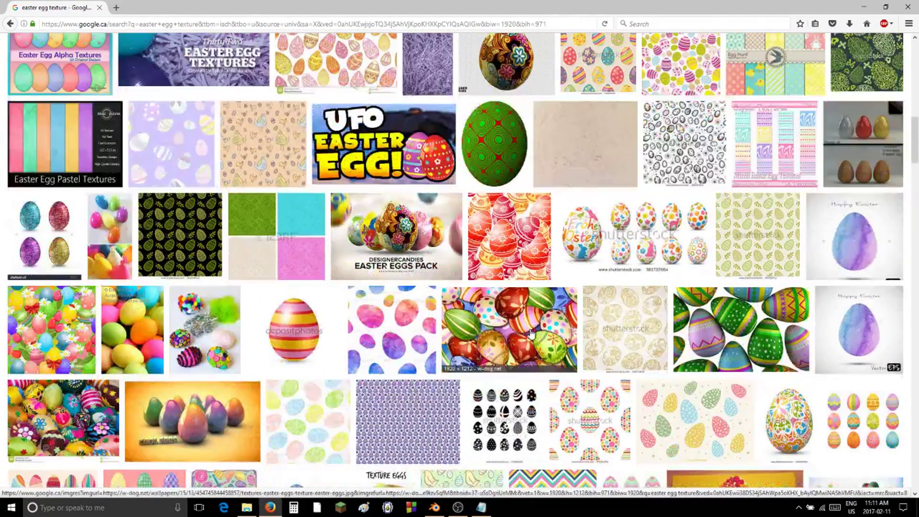
scroll(531, 333, down, 7)
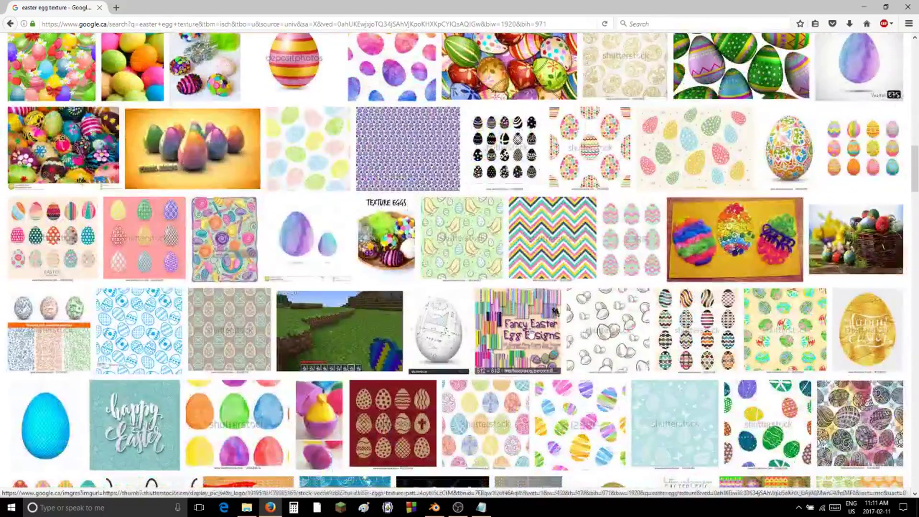
scroll(531, 334, down, 8)
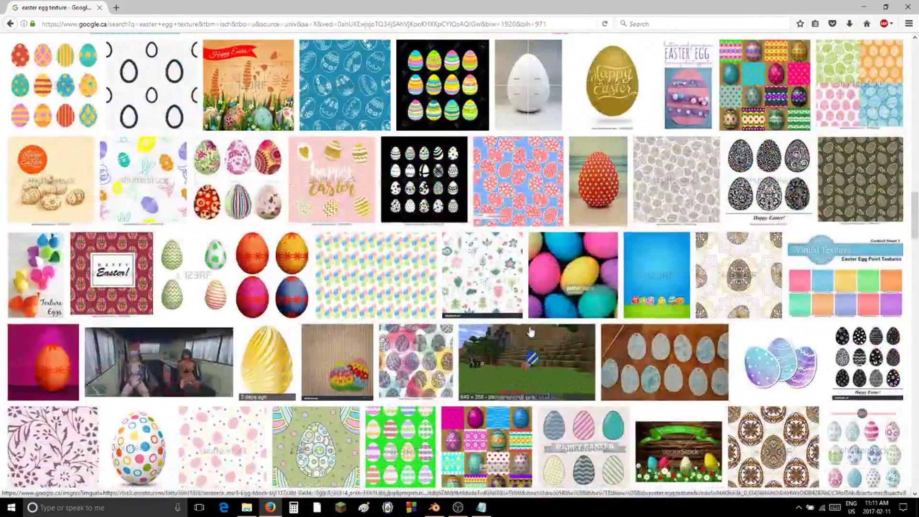
scroll(530, 332, down, 7)
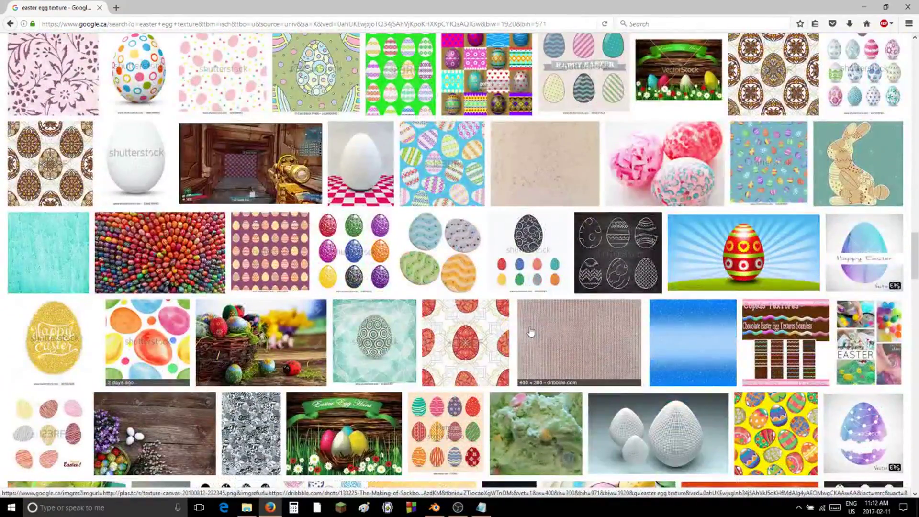
scroll(531, 334, down, 8)
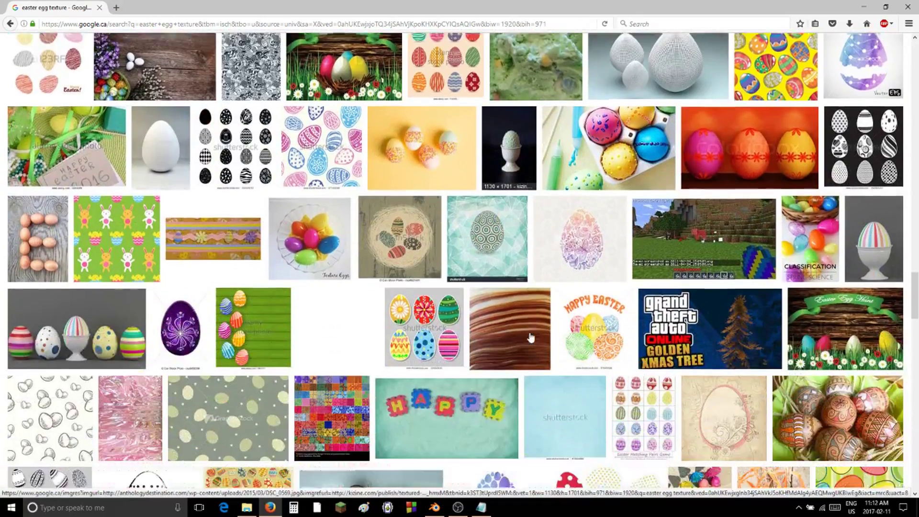
scroll(530, 337, down, 3)
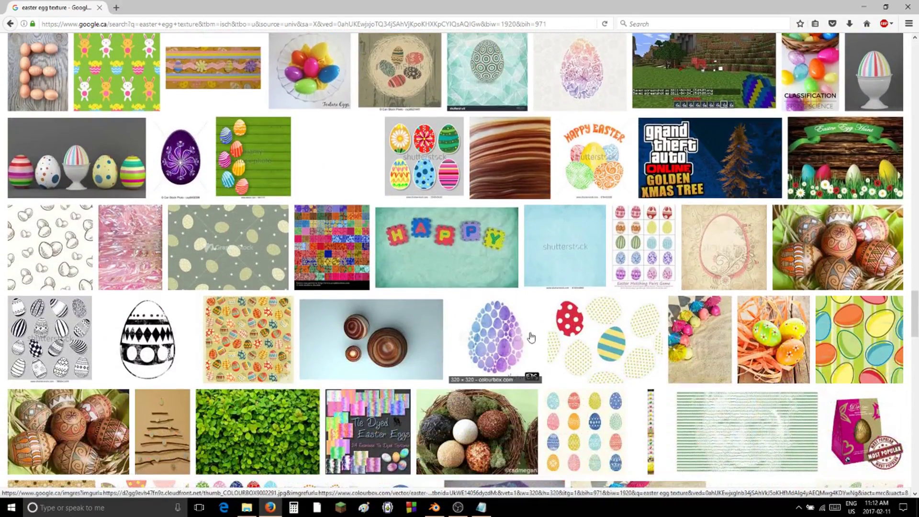
scroll(531, 337, down, 4)
scroll(531, 336, down, 3)
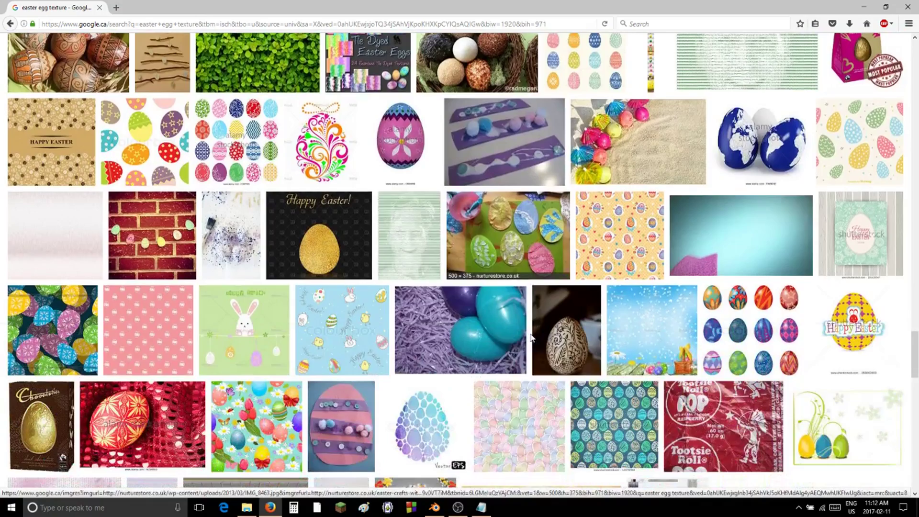
scroll(530, 338, down, 4)
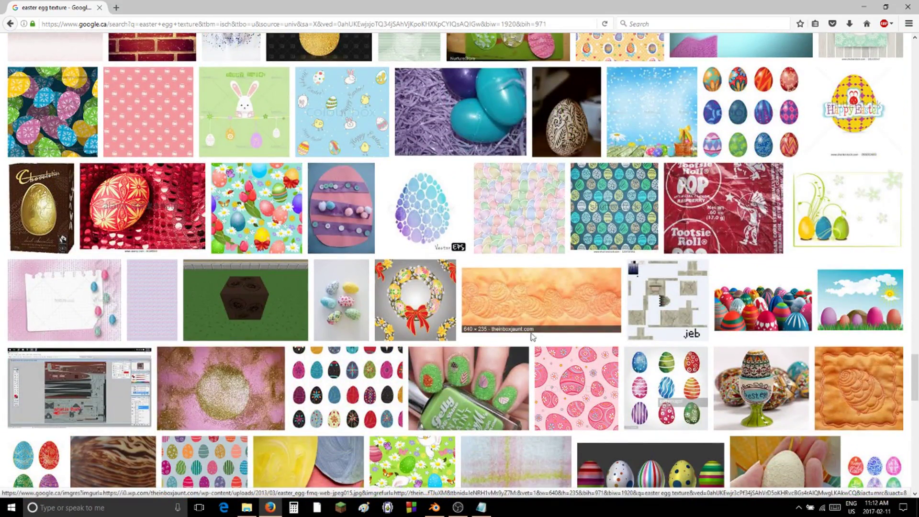
scroll(530, 338, down, 4)
scroll(531, 335, down, 5)
scroll(530, 331, down, 3)
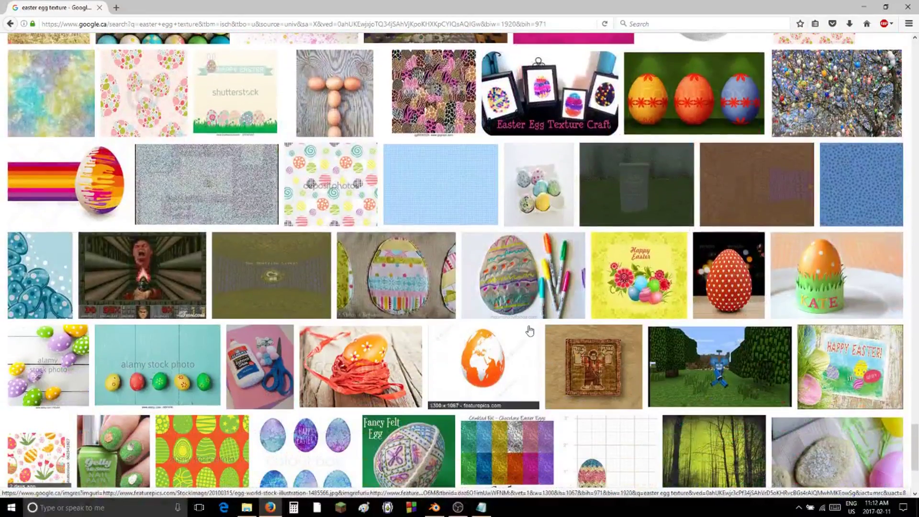
scroll(532, 331, down, 3)
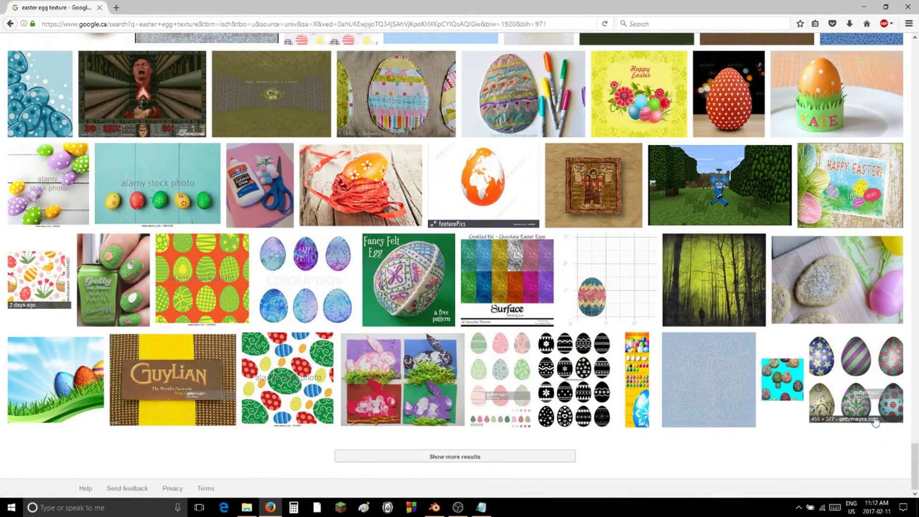
- Load more image results, scan them for a usable egg texture, and go back to the start of the results
click(421, 459)
scroll(487, 407, down, 11)
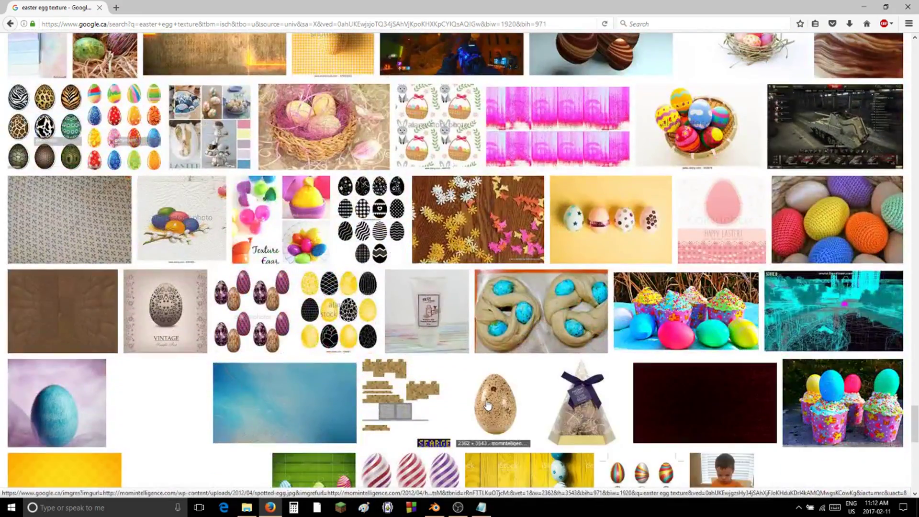
scroll(487, 407, down, 2)
scroll(487, 405, down, 12)
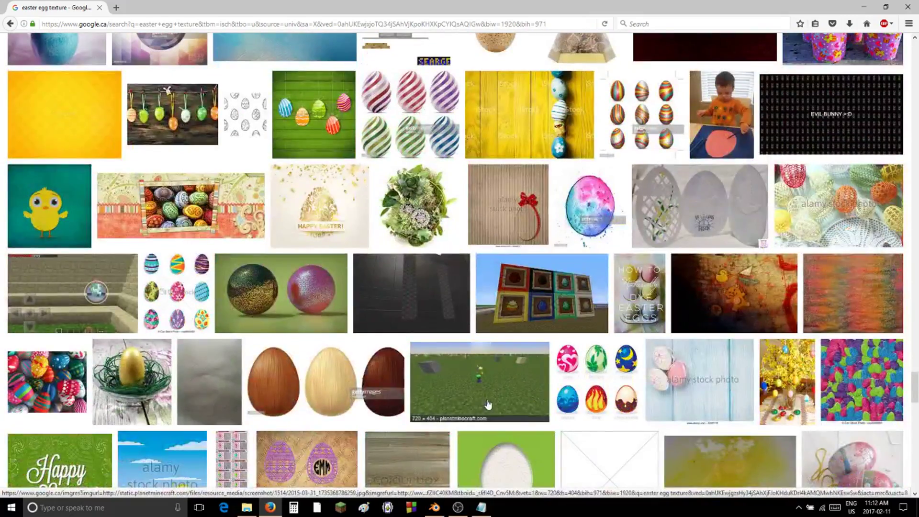
scroll(489, 406, down, 11)
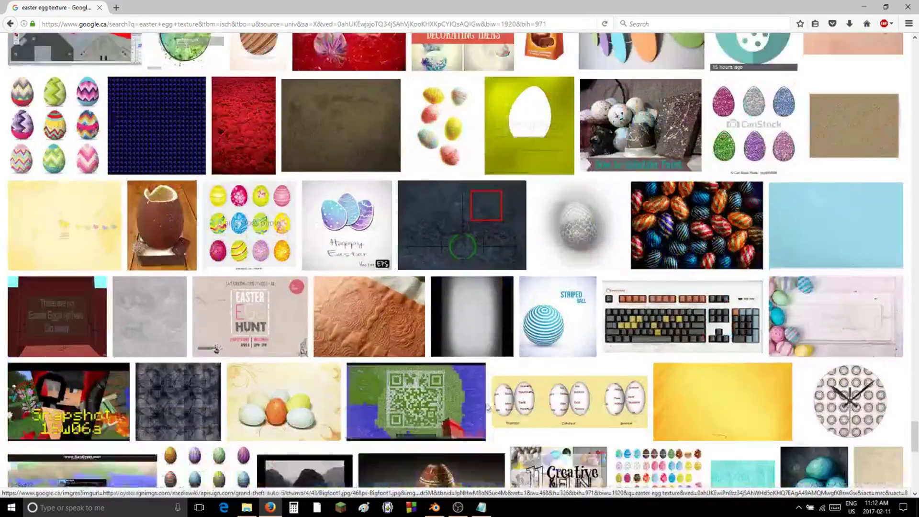
scroll(486, 405, down, 15)
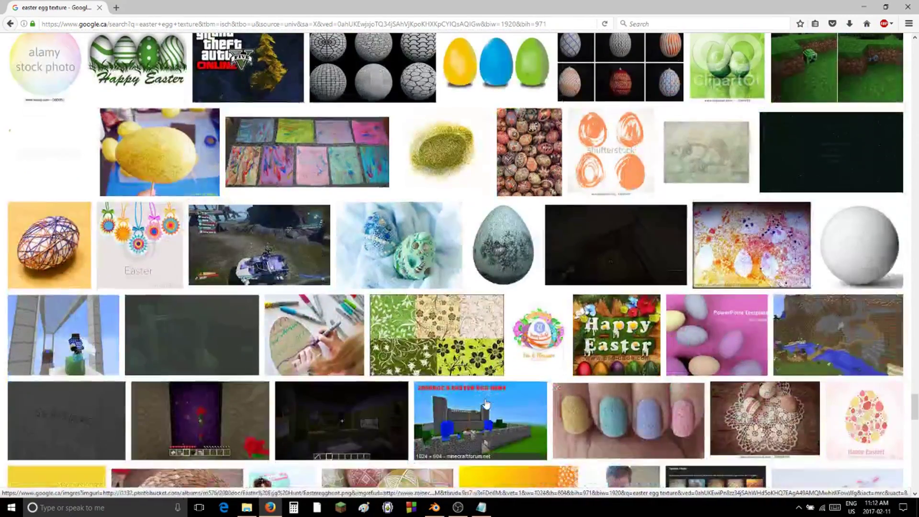
scroll(487, 405, down, 6)
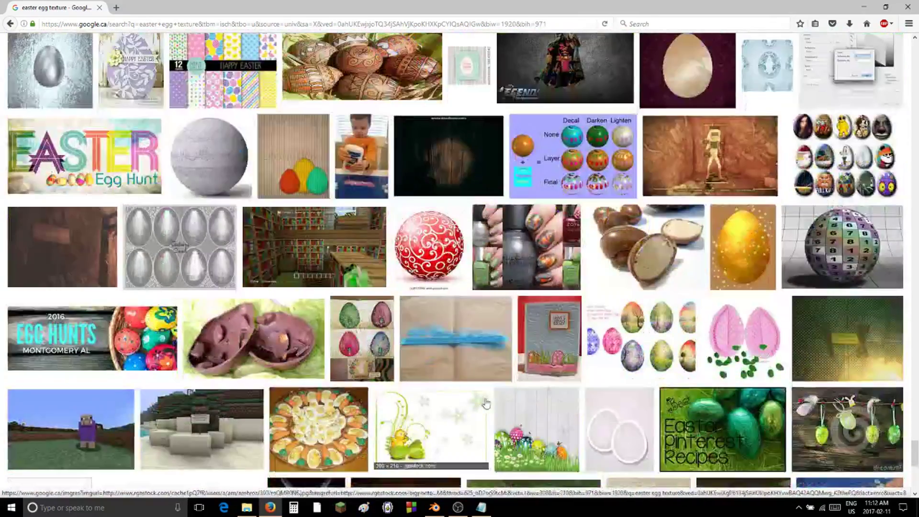
scroll(487, 402, down, 2)
scroll(487, 402, down, 2)
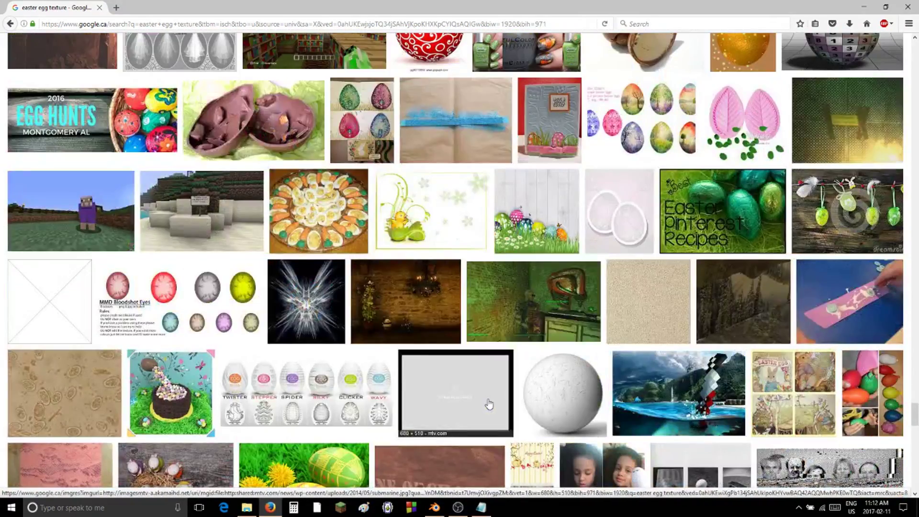
scroll(486, 407, down, 4)
drag(914, 425, 915, 51)
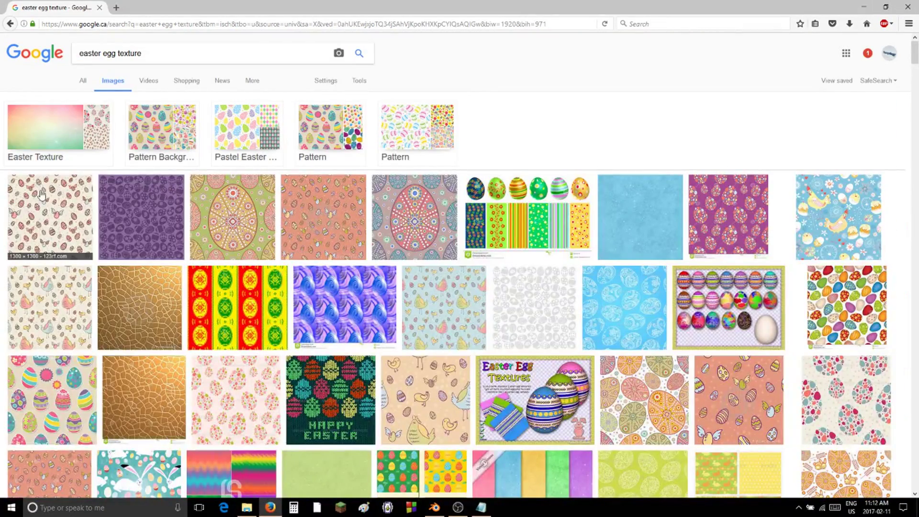
- Narrow the image results to Easter Texture, preview the first pink-to-green gradient image, and start saving it
click(48, 143)
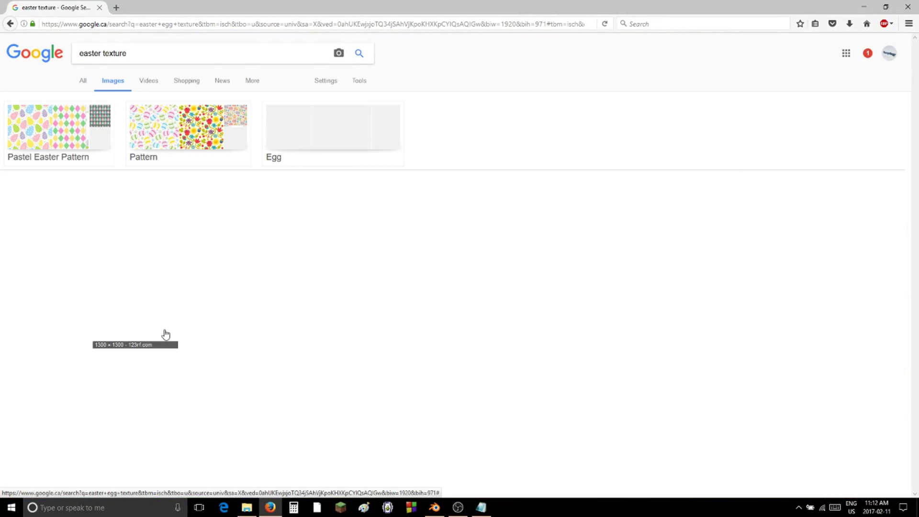
click(105, 231)
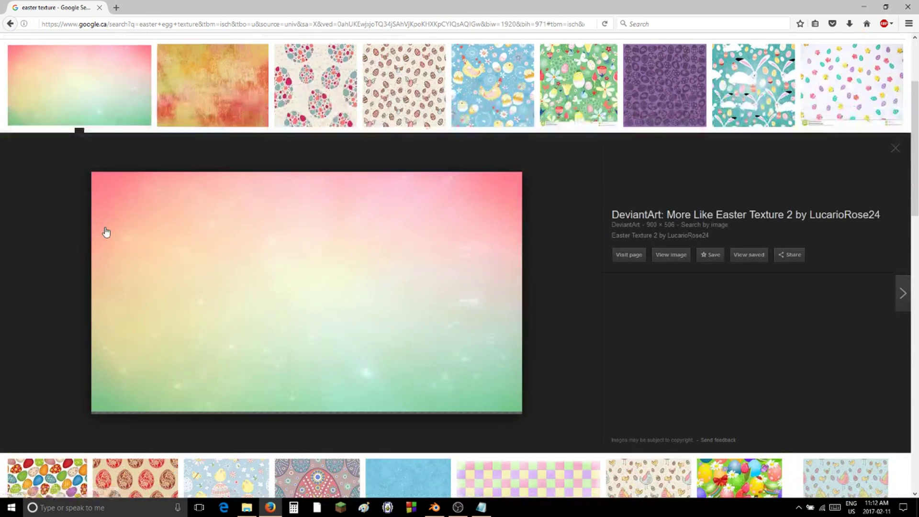
right_click(345, 235)
click(394, 359)
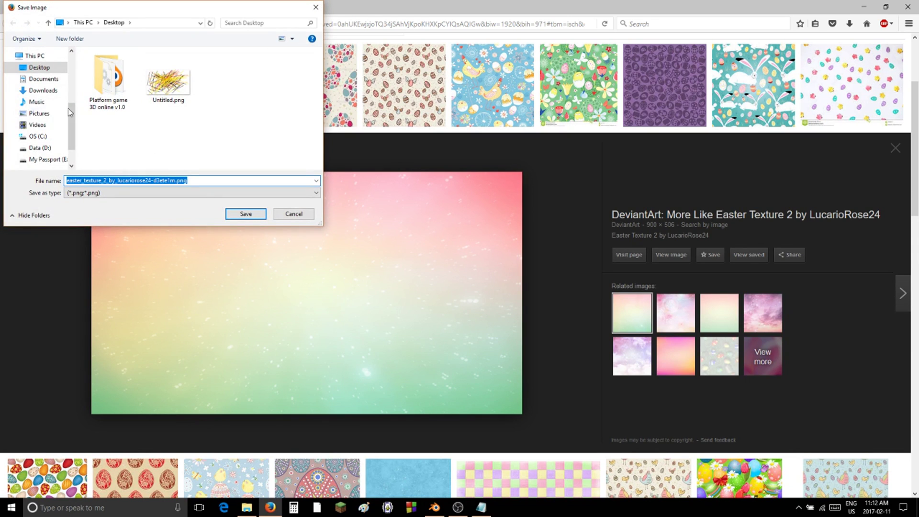
- Save the gradient texture as a PNG in the power box lumpology backup folder on the My Passport (E:) drive
click(42, 81)
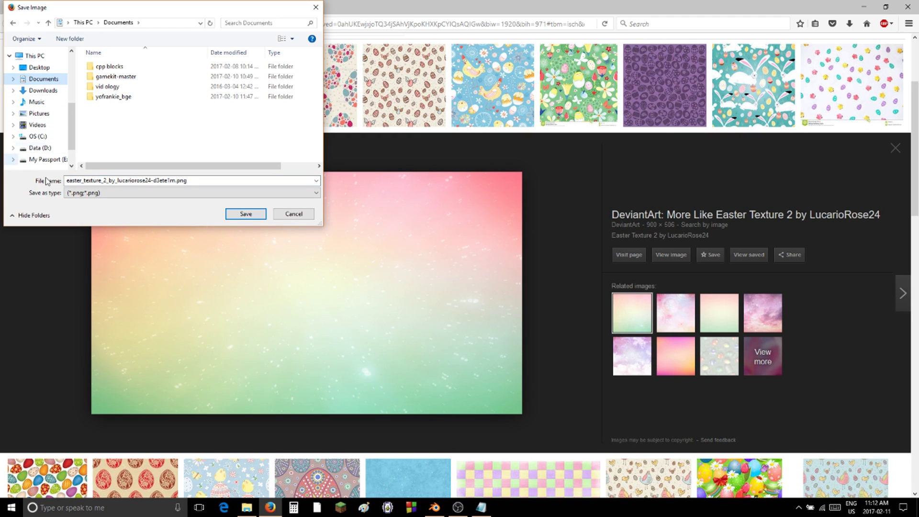
click(47, 159)
click(229, 179)
scroll(144, 110, down, 3)
scroll(154, 124, down, 3)
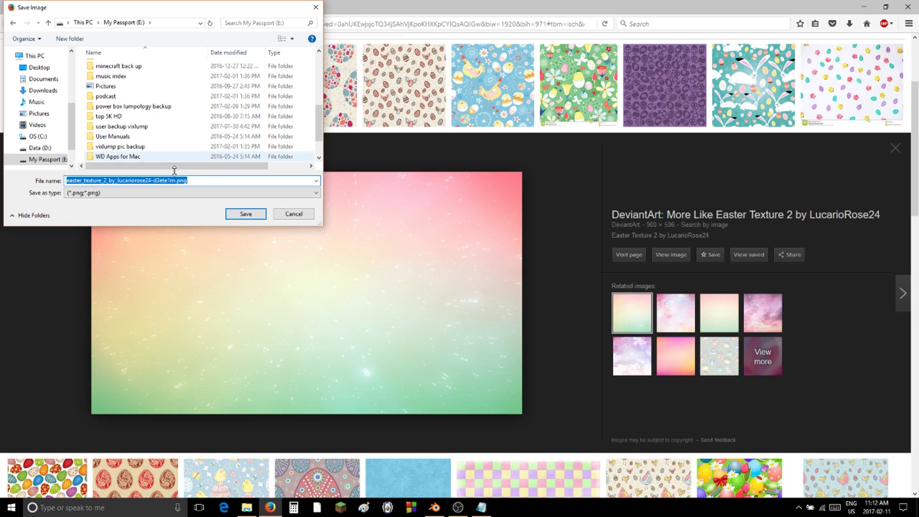
double_click(133, 106)
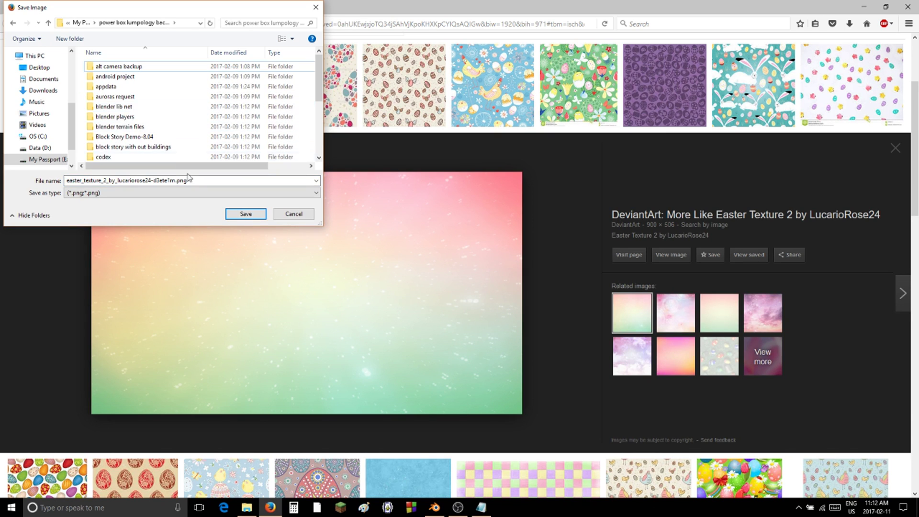
click(212, 181)
click(212, 182)
click(240, 215)
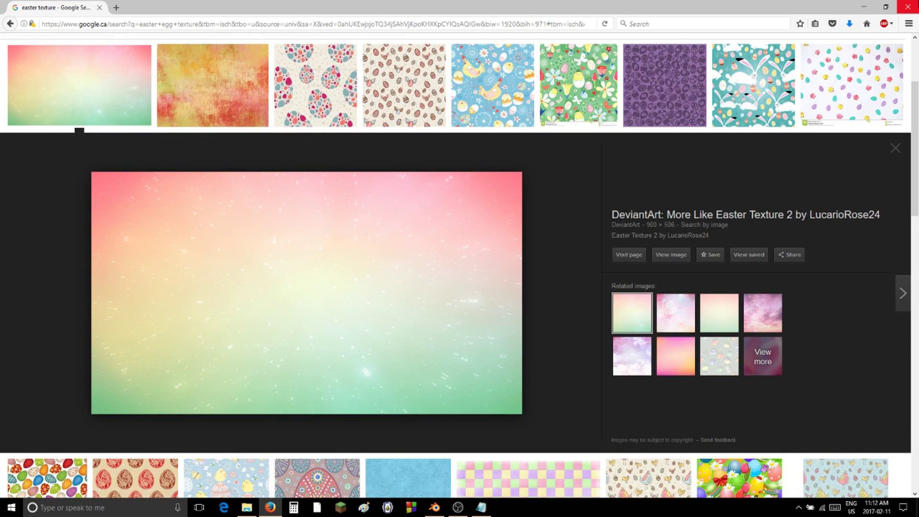
- Close the browser, return to Blender, and display layer 20 with the spawnable objects
click(908, 7)
click(338, 375)
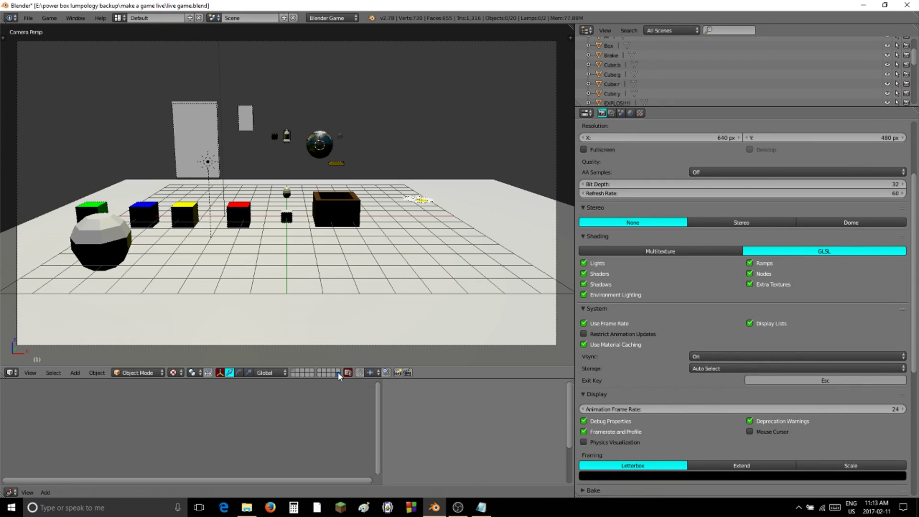
middle_drag(267, 248, 270, 280)
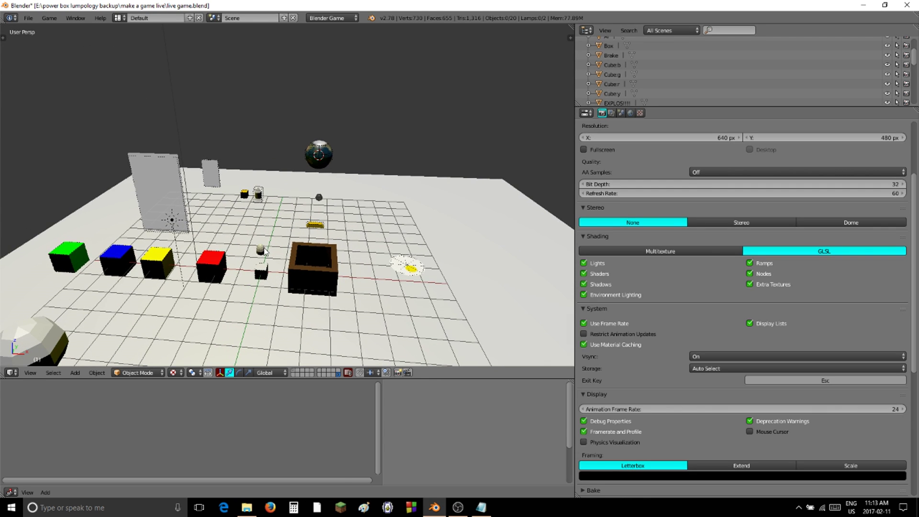
- Select the white egg and examine its collision sensors and Edit Object actuators
right_click(265, 251)
scroll(180, 453, up, 5)
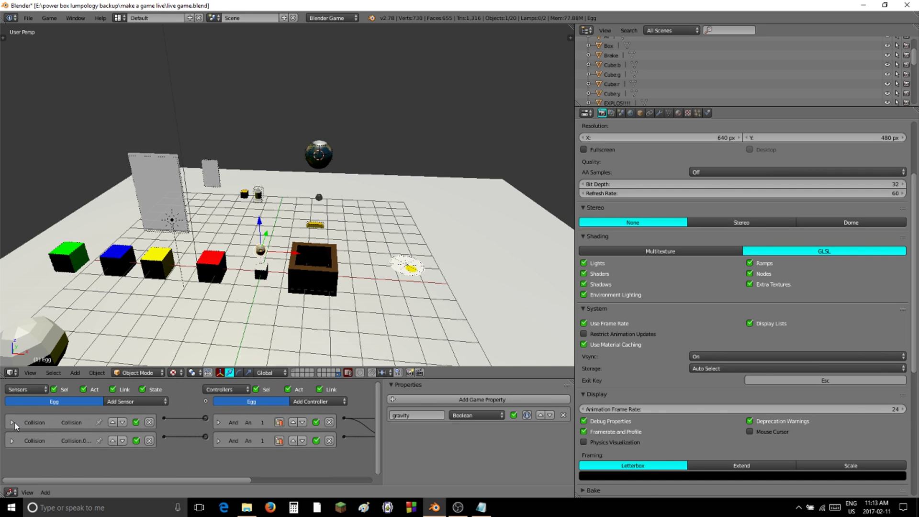
click(12, 440)
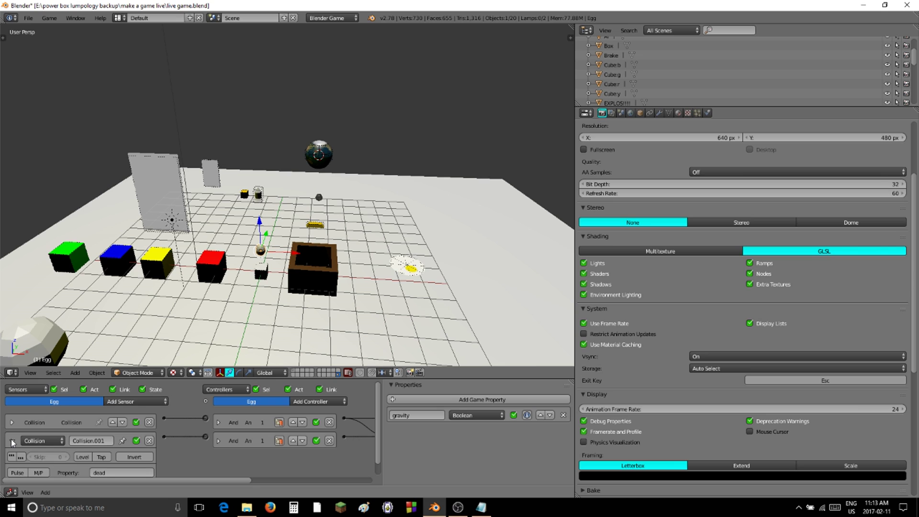
click(12, 441)
ctrl+scroll(334, 472, right, 5)
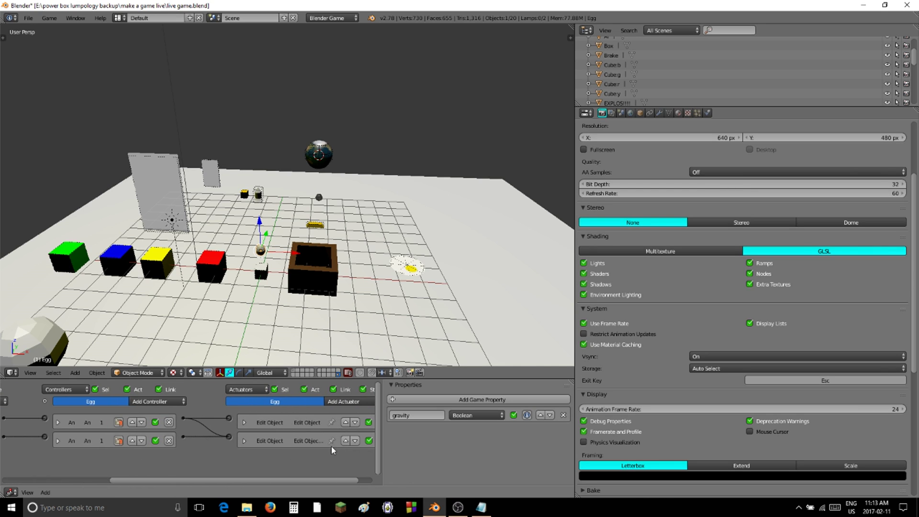
click(244, 441)
click(244, 441)
click(242, 419)
click(243, 418)
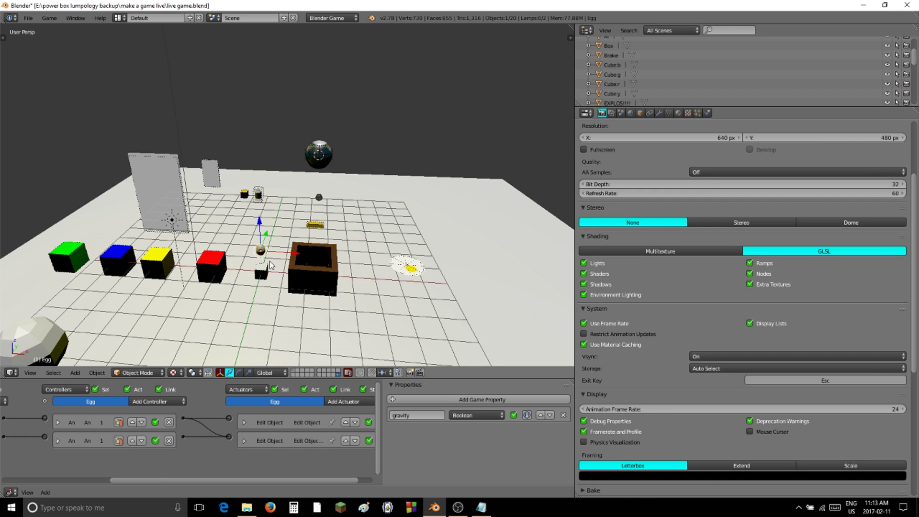
- Duplicate the egg, place the copy beside the original at about X 0.69, and rename it Egg:2
key(shift+d)
click(297, 253)
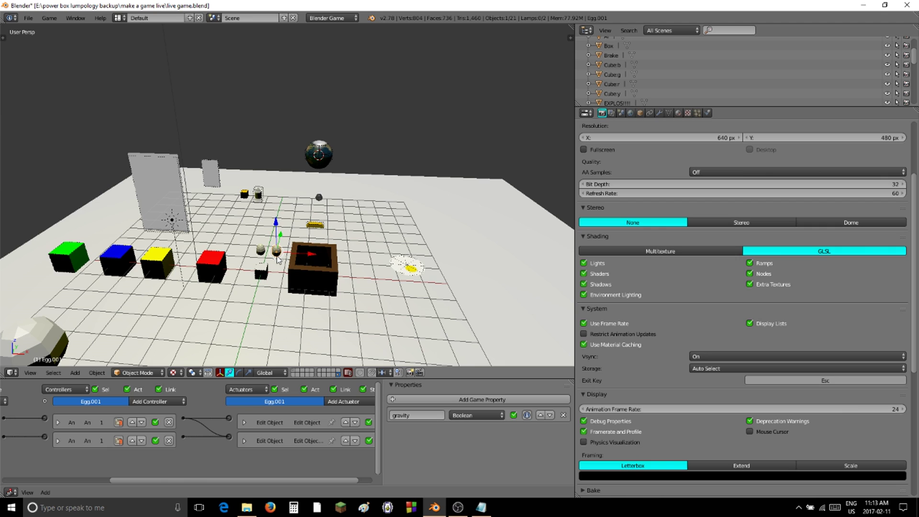
click(641, 113)
click(624, 136)
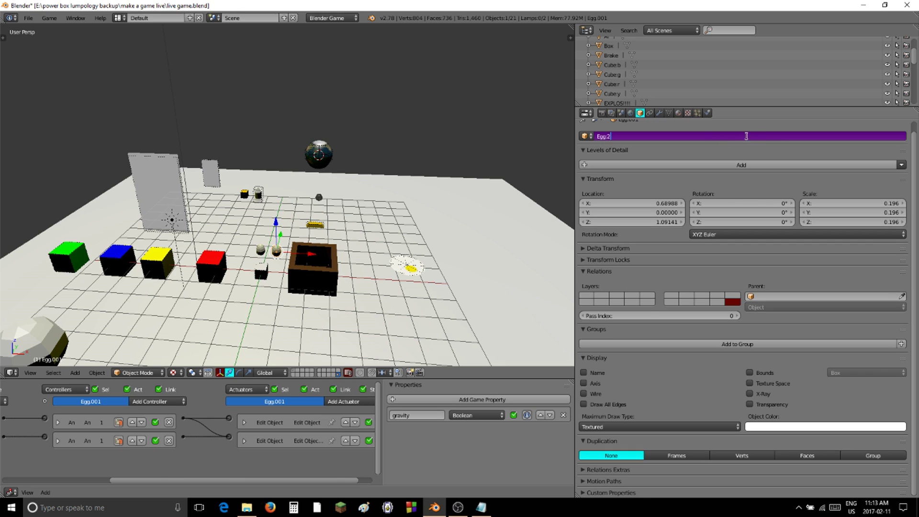
text(Egg:2)
key(Return)
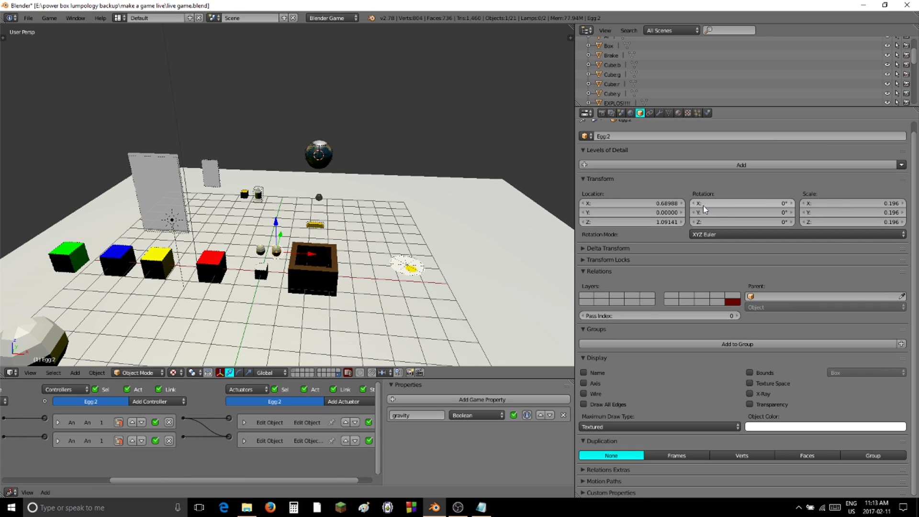
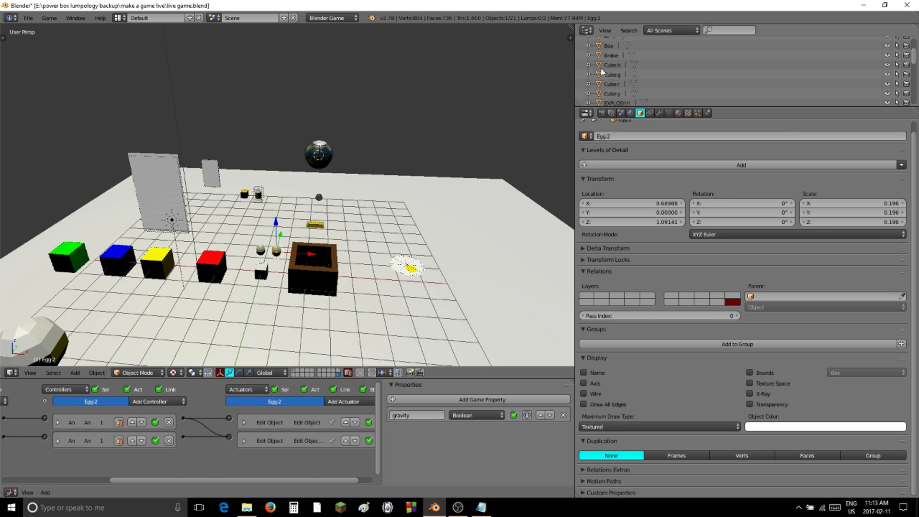
- Make the duplicated egg's material a single-user copy and rename it egg:2
scroll(441, 280, up, 5)
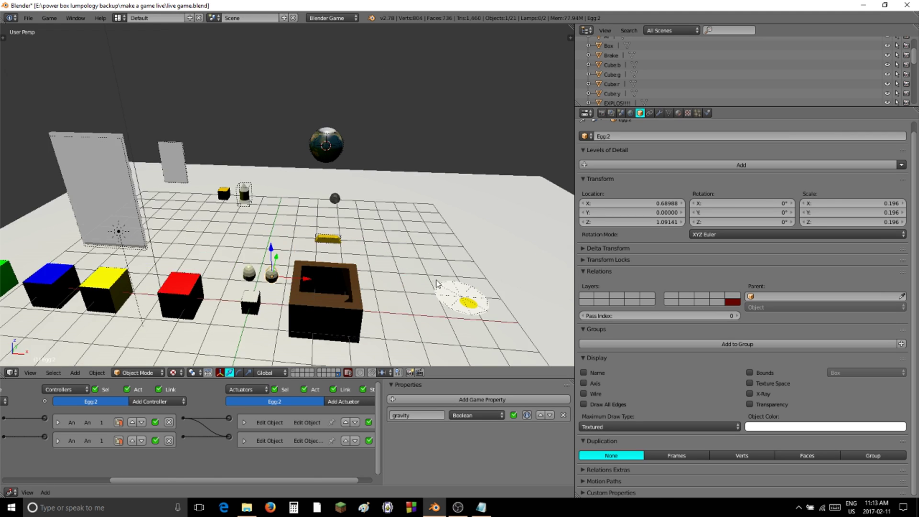
click(679, 113)
scroll(731, 236, up, 2)
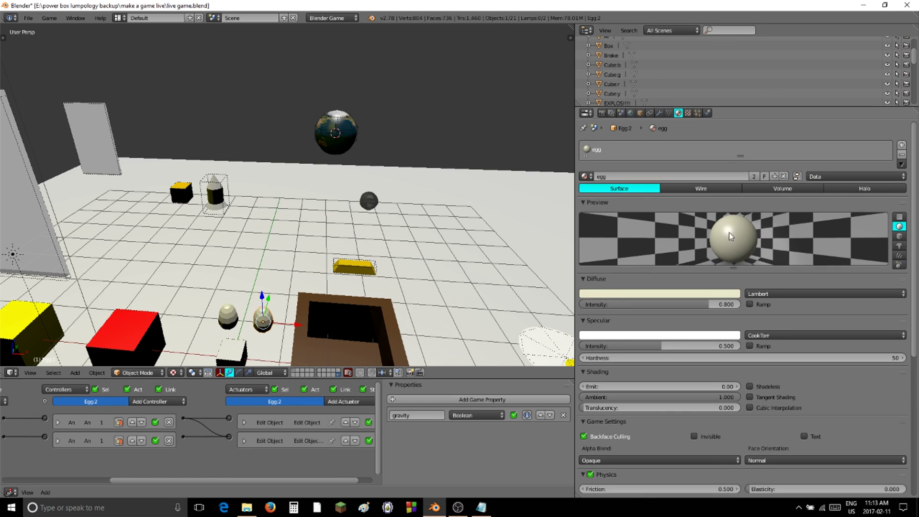
click(754, 176)
click(680, 175)
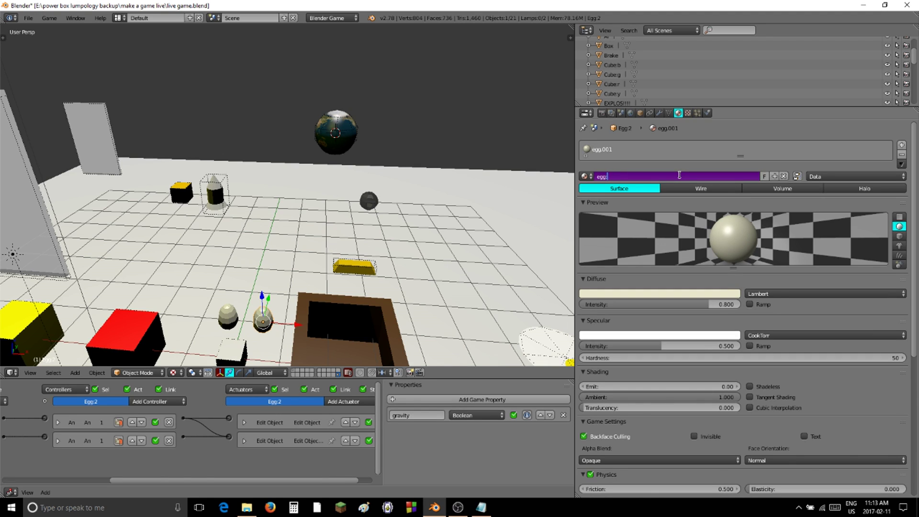
key(Return)
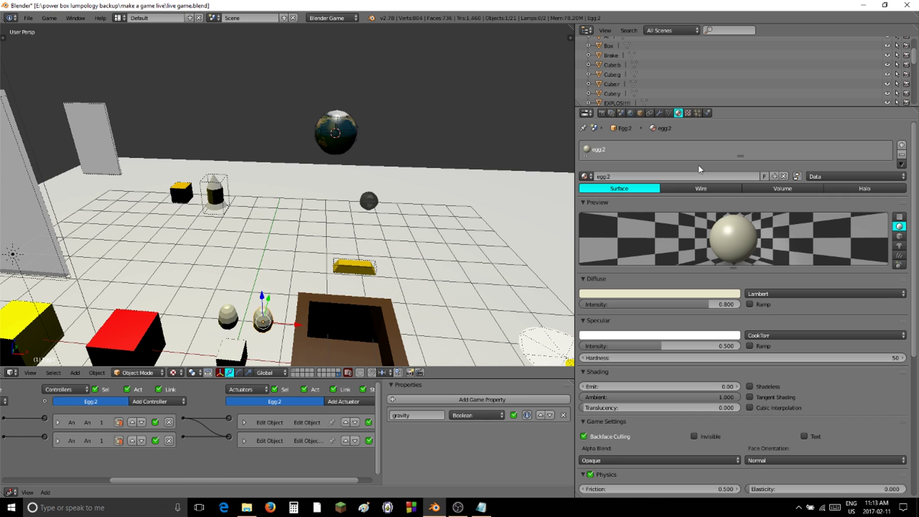
- Add a new image texture to the egg:2 material and name it egg:2
click(688, 113)
click(668, 218)
double_click(647, 218)
text(egg2)
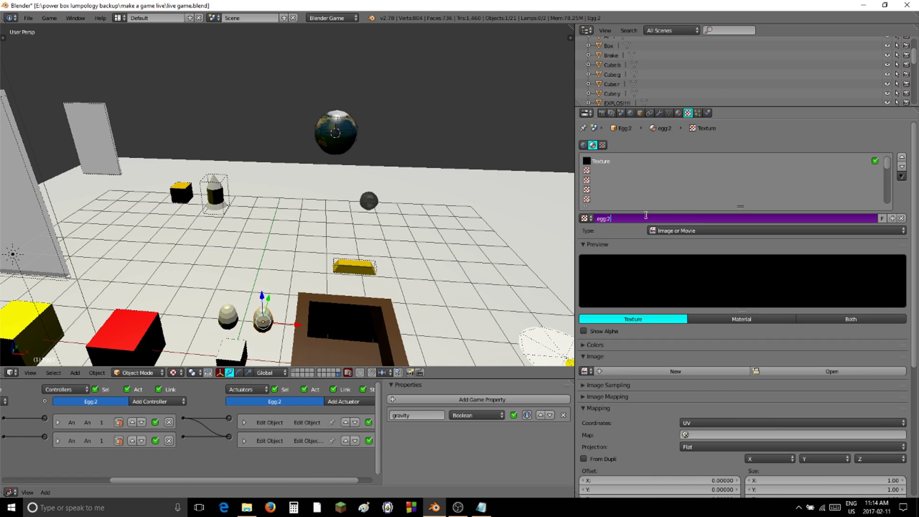
key(Return)
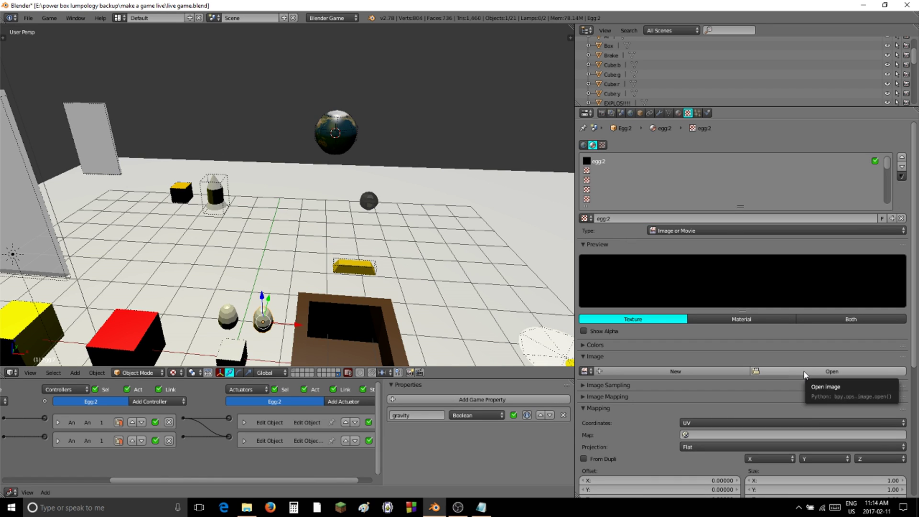
- Load the easter_texture_2 PNG from the power box lumpology backup folder on drive E: into the egg:2 texture
click(832, 372)
click(23, 129)
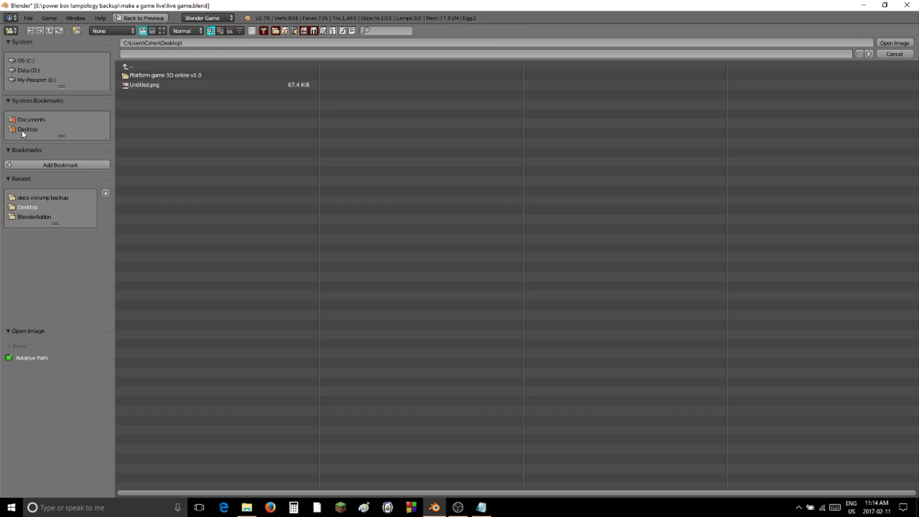
click(54, 82)
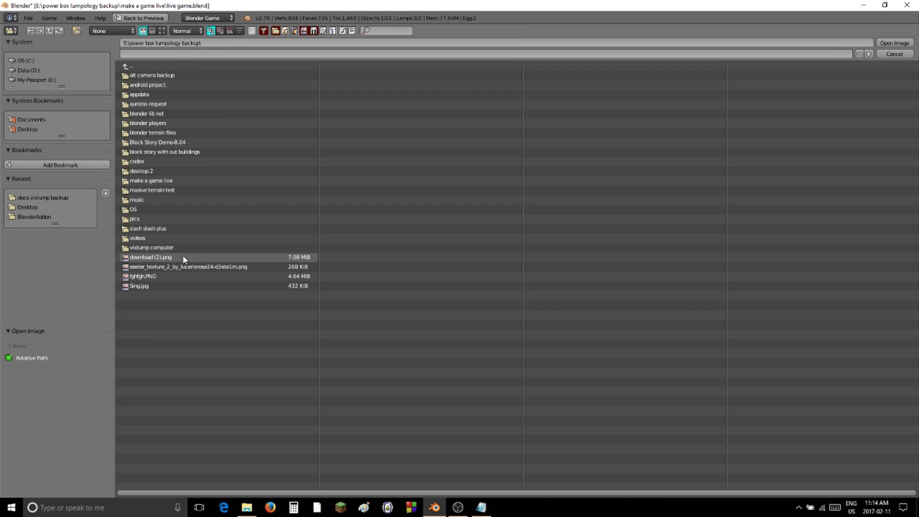
click(177, 267)
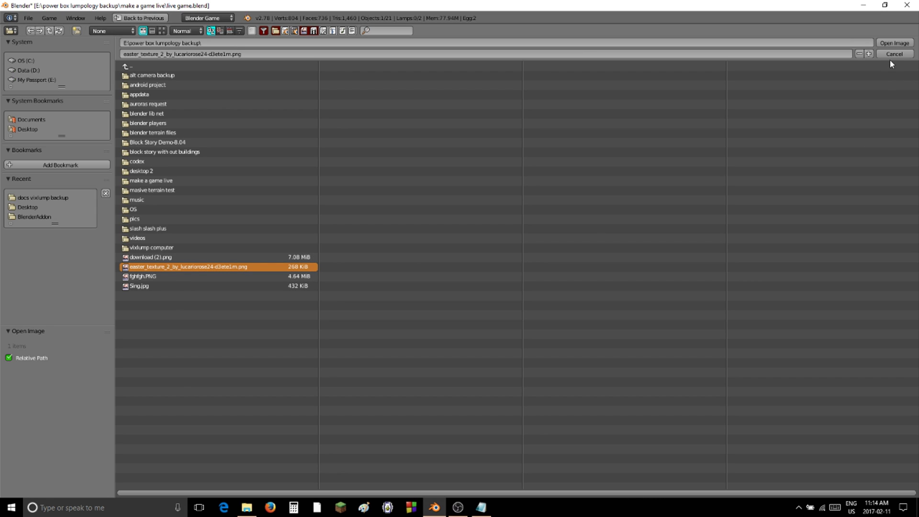
click(895, 43)
- Split off a narrow area of the 3D view as a UV/Image Editor and display the Easter texture in it
drag(1, 378, 128, 376)
click(10, 372)
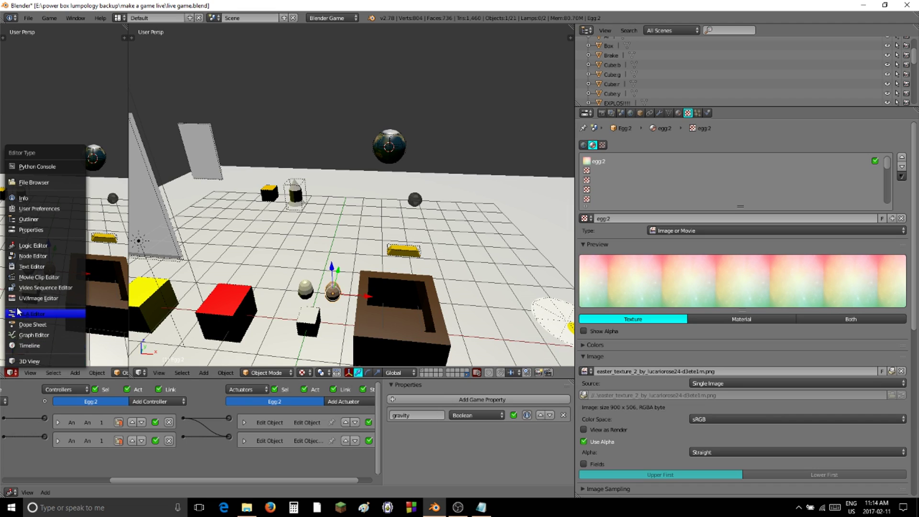
click(17, 313)
click(73, 372)
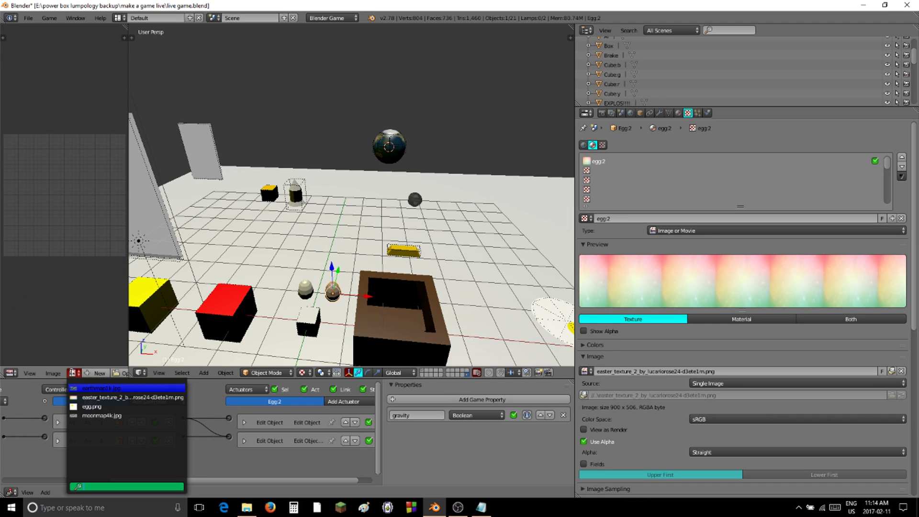
click(132, 398)
scroll(65, 197, down, 2)
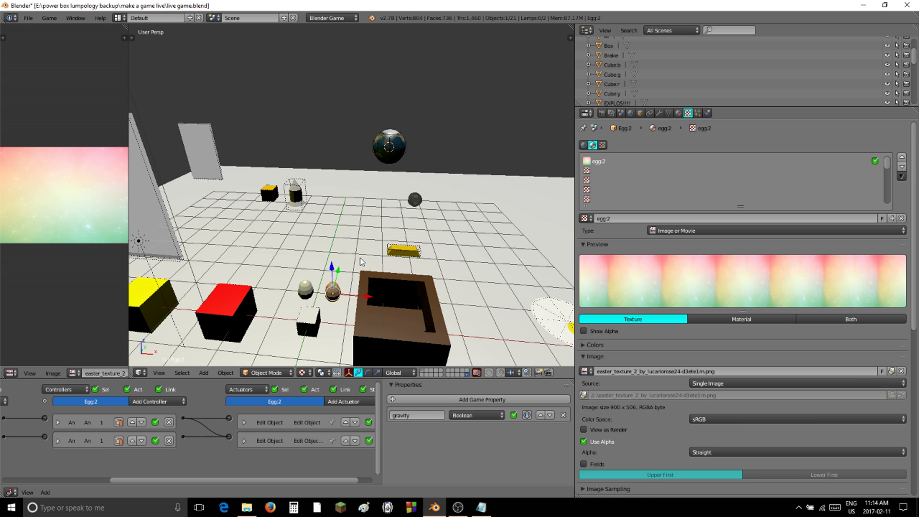
- UV-map the whole Egg:2 mesh with Project from View (Bounds) in Edit Mode and return to Object Mode
middle_drag(315, 239, 334, 229)
key(Tab)
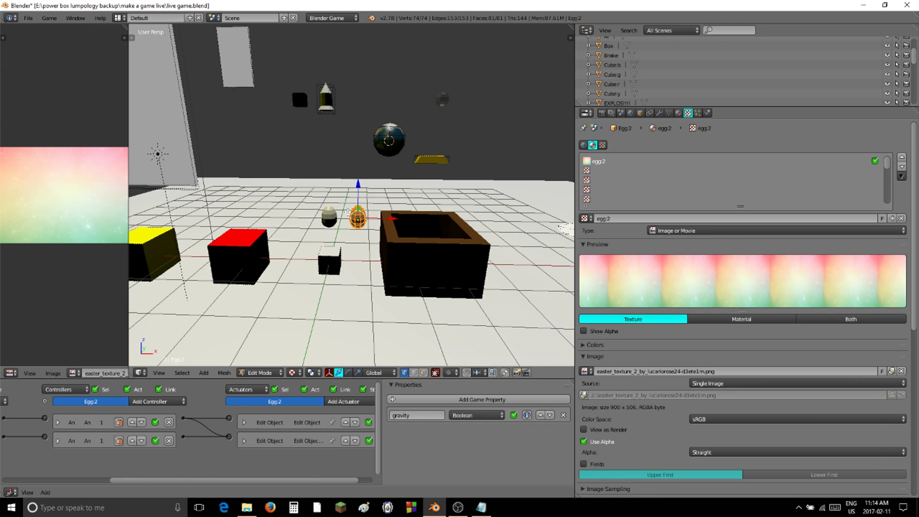
scroll(349, 212, down, 4)
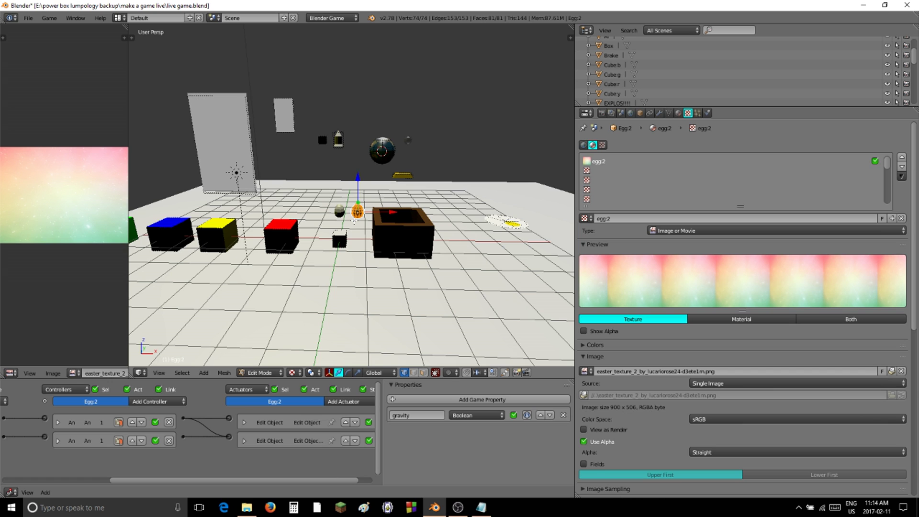
middle_drag(359, 223, 353, 227)
scroll(353, 227, up, 3)
scroll(354, 226, down, 3)
scroll(356, 224, up, 3)
key(u)
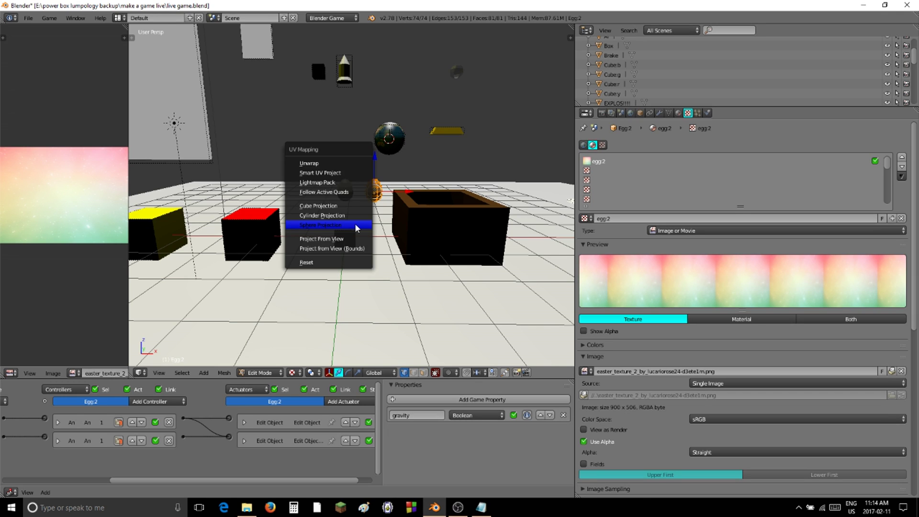
click(357, 248)
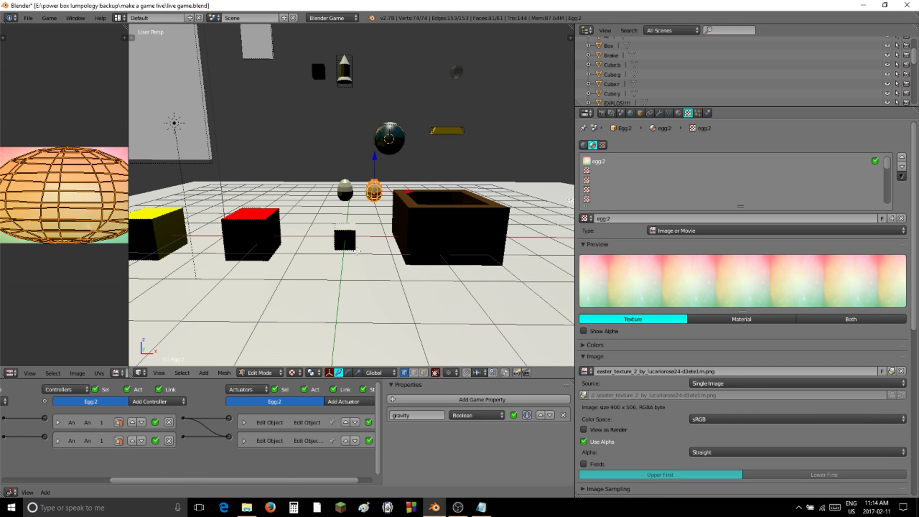
key(Tab)
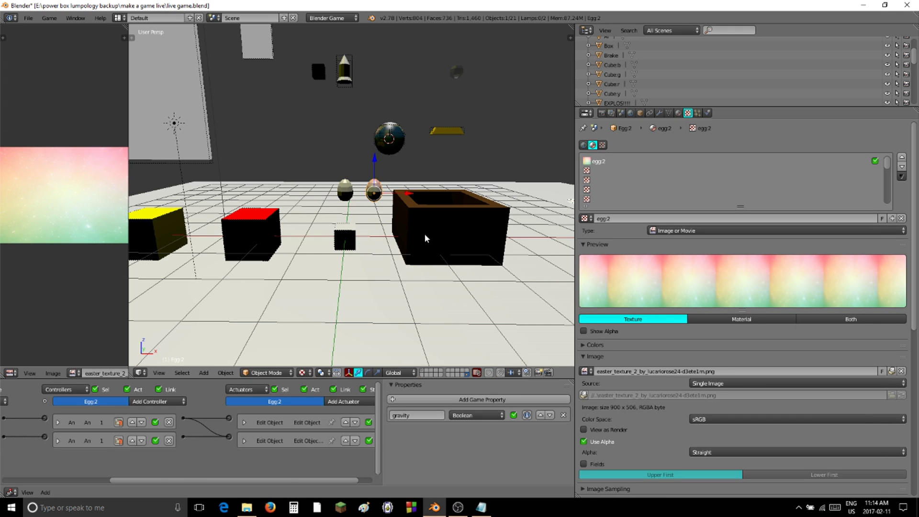
- Check the texture on the new egg up close and set the egg:2 texture's blend type to Multiply
scroll(394, 214, up, 3)
scroll(394, 214, up, 5)
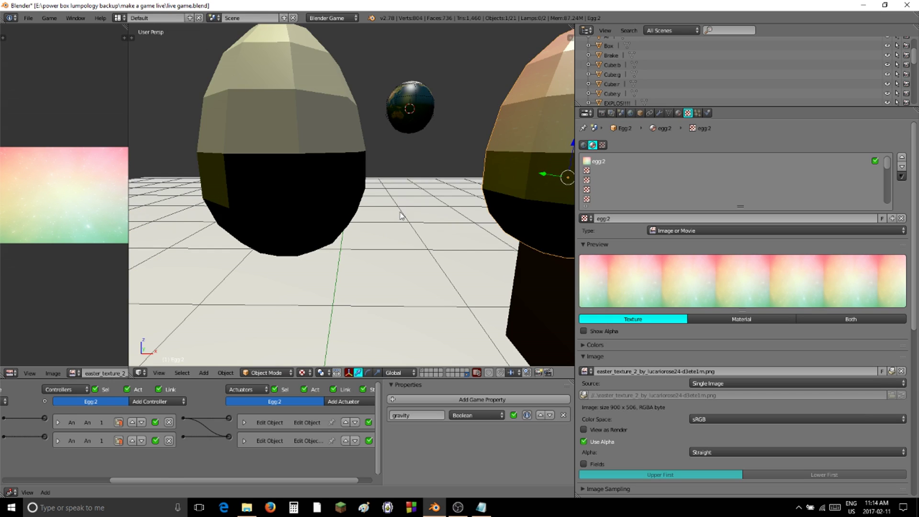
scroll(407, 218, down, 8)
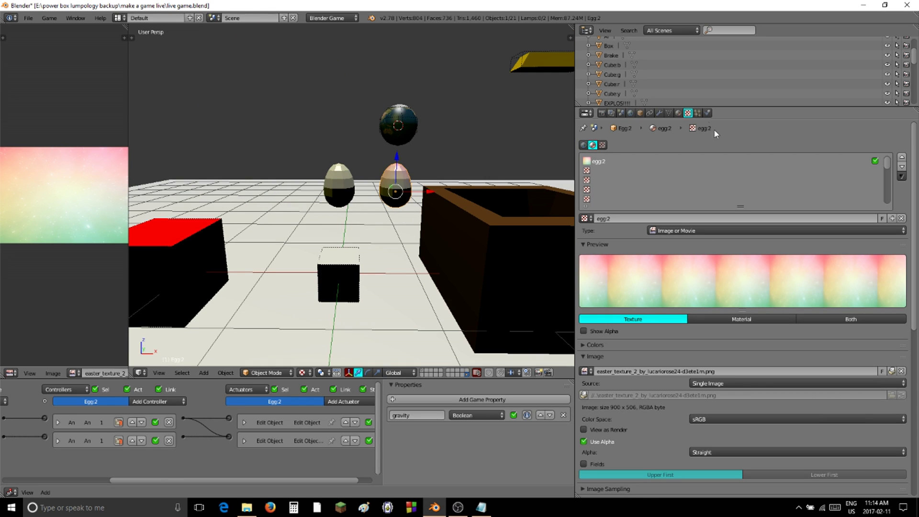
click(678, 113)
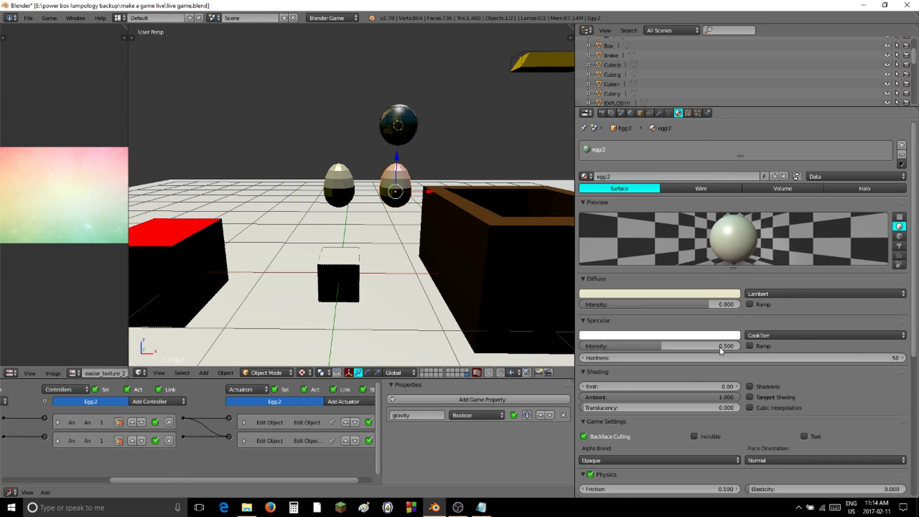
click(688, 113)
scroll(704, 386, down, 6)
scroll(694, 391, down, 6)
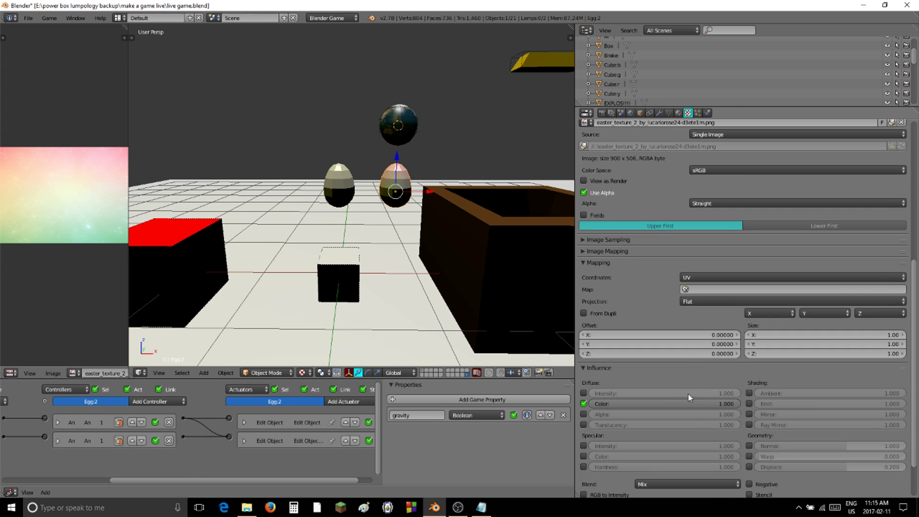
click(664, 434)
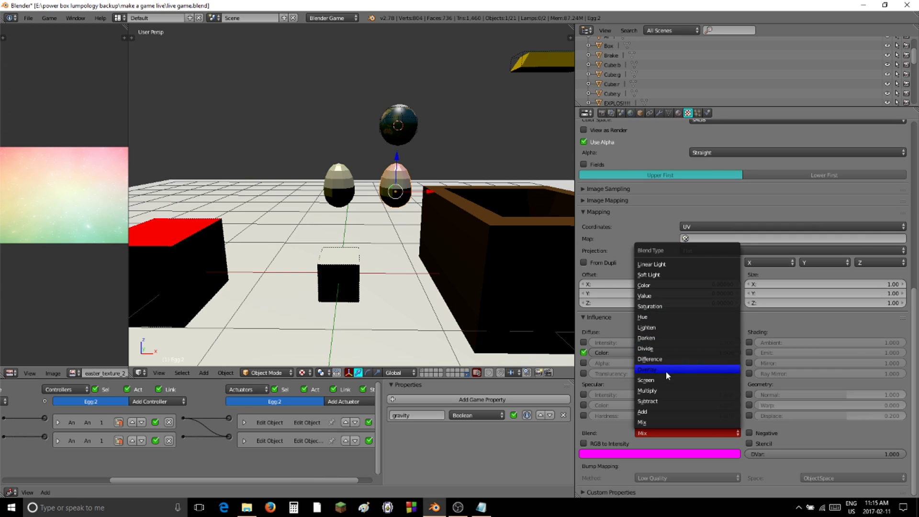
click(662, 390)
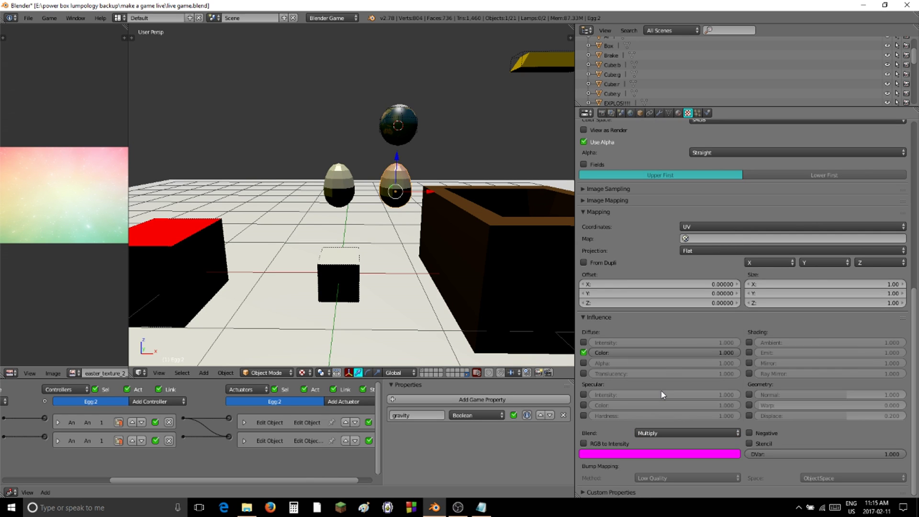
- Raise the egg:2 material's Emit value to 0.87 and check the brightened egg in the viewport
click(678, 113)
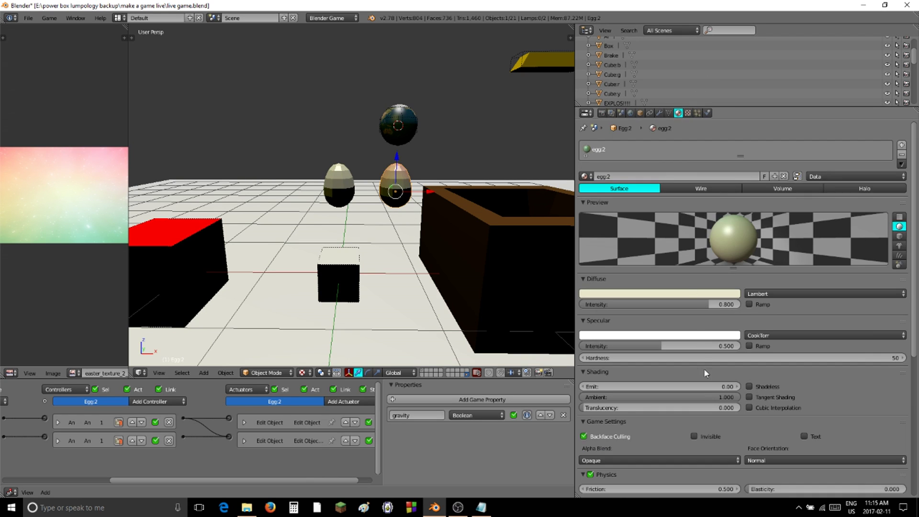
mouse_move(695, 386)
mouse_down()
mouse_move(718, 386)
mouse_move(700, 386)
mouse_up()
middle_drag(354, 213, 357, 215)
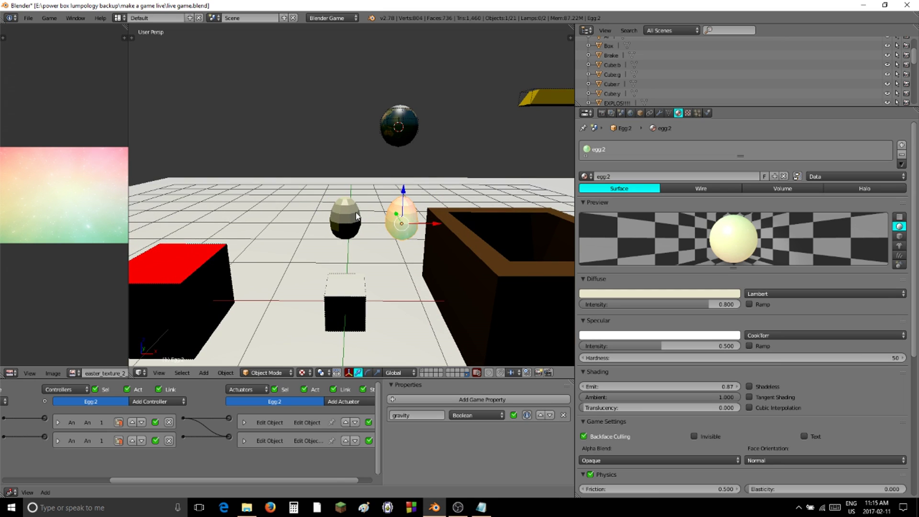
- Show the first layer through the game camera and save the game file
mouse_move(417, 241)
middle_down()
mouse_move(427, 242)
mouse_move(419, 244)
middle_up()
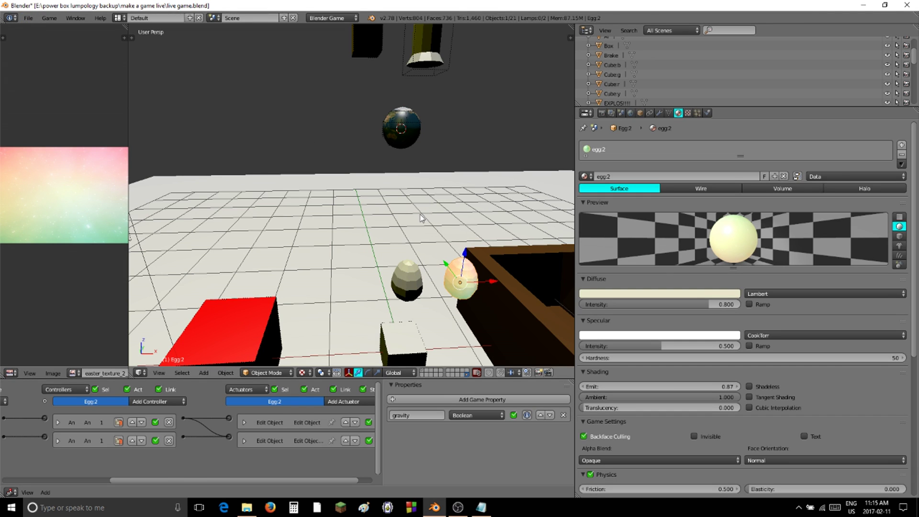
click(29, 17)
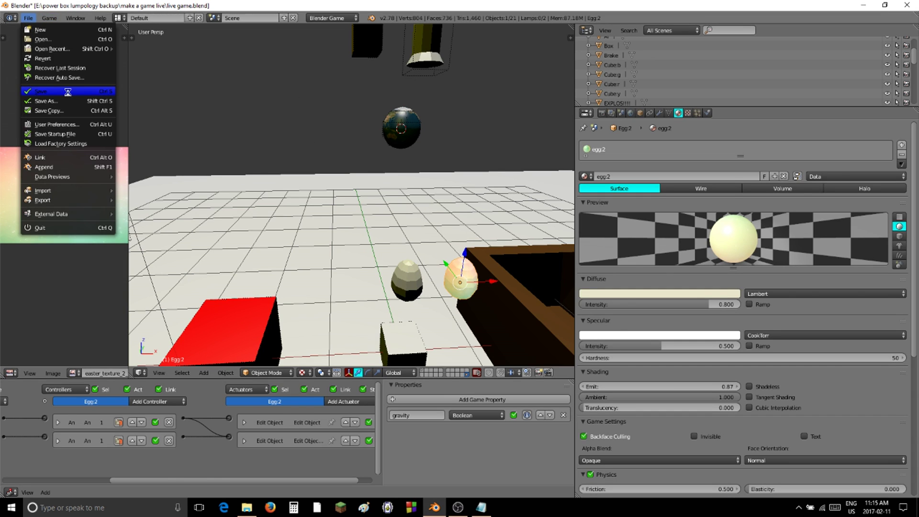
click(422, 372)
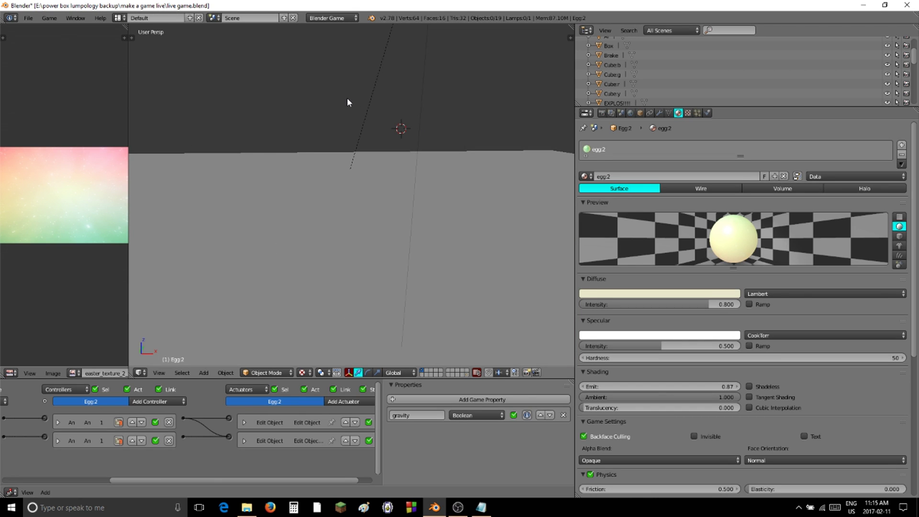
key(KP_0)
click(30, 18)
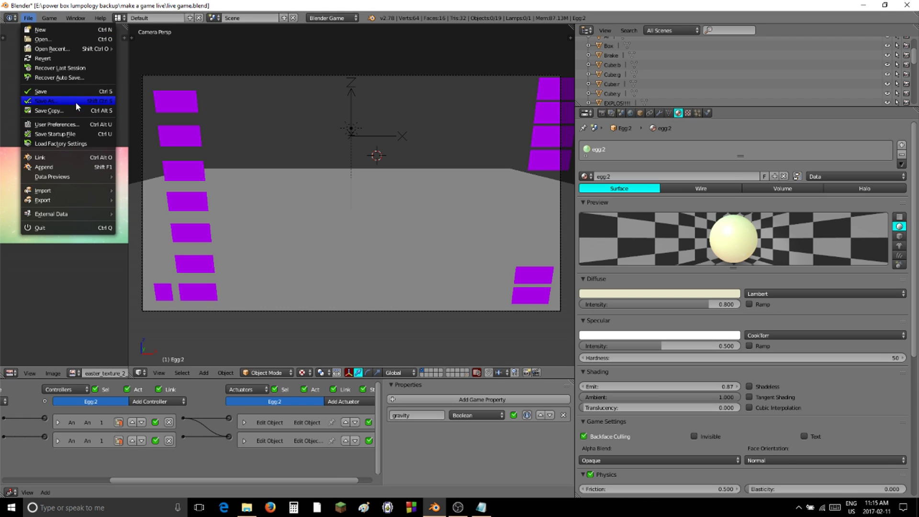
click(68, 91)
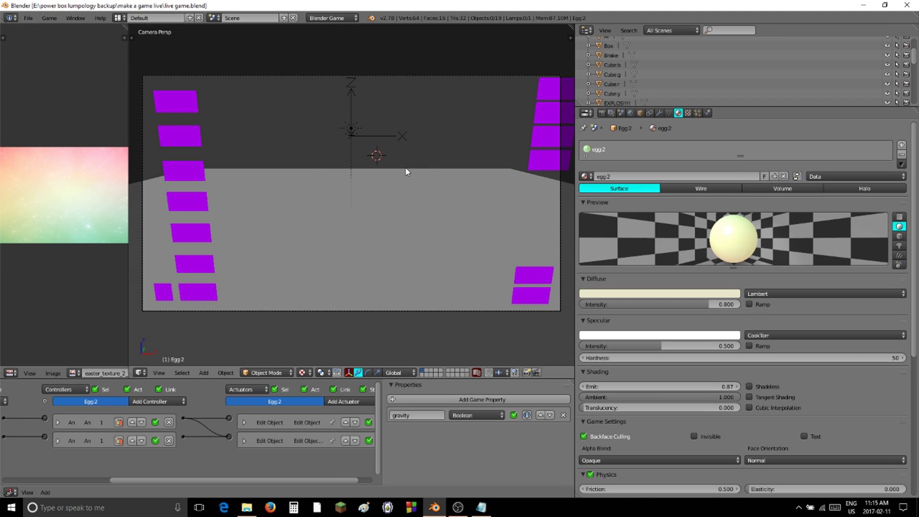
- Run the game from the camera view to check the existing spawn buttons, and stop it again
key(p)
key(Escape)
key(p)
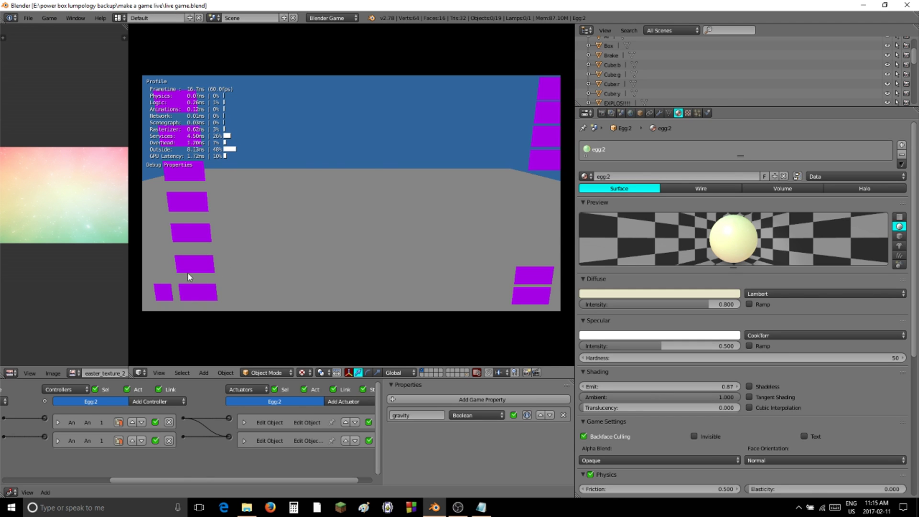
key(Escape)
- Duplicate the Buy egg button and move the copy along X, out to the camera frame's edge beside the original
right_click(189, 237)
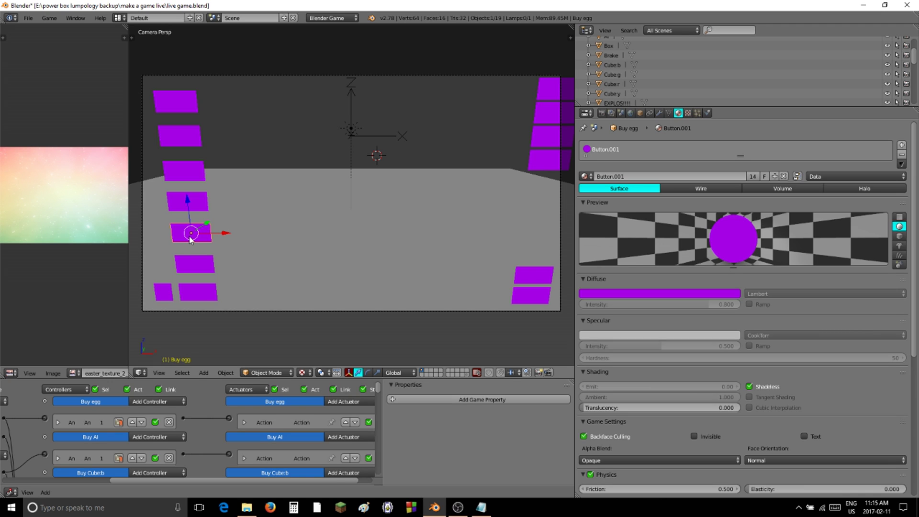
key(shift+d)
right_click(267, 241)
drag(224, 233, 181, 245)
- Widen the small Buy moon button along X and shift it outward so it stays clear of its neighbour
right_click(165, 300)
key(s)
key(x)
click(191, 302)
key(g)
key(x)
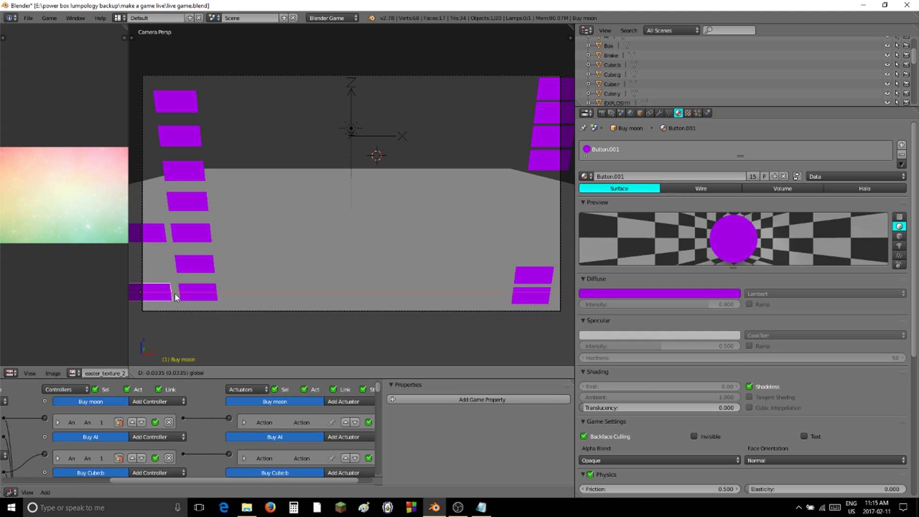
click(176, 298)
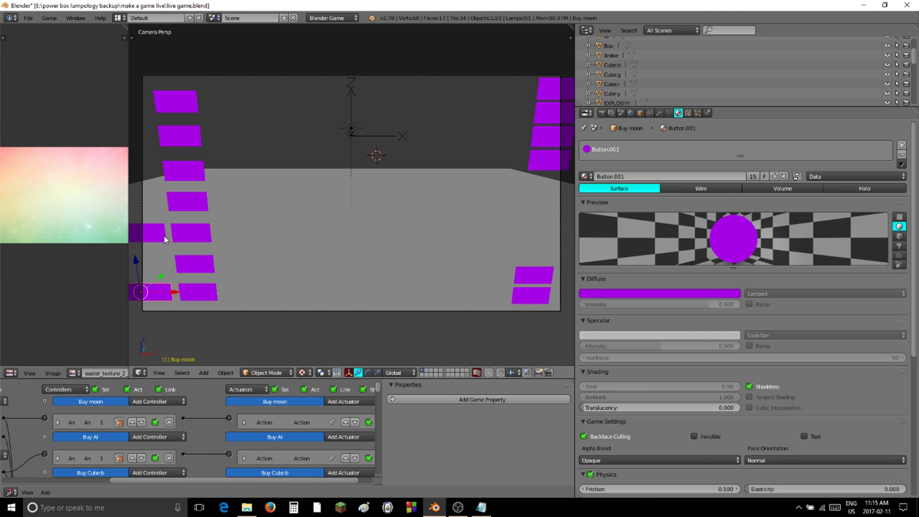
- Rename the duplicated egg button Buy egg:2 and cut its sensors' copied links to the spawner's logic
right_click(157, 229)
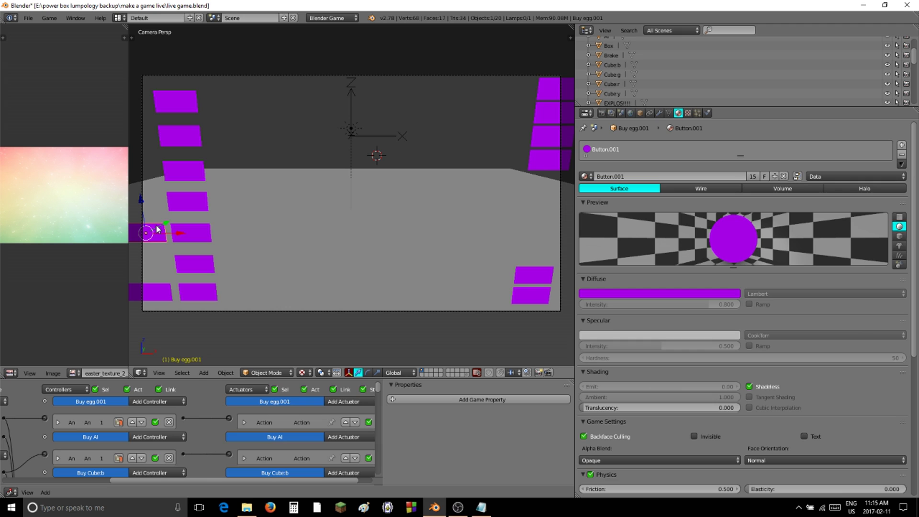
click(640, 113)
click(636, 137)
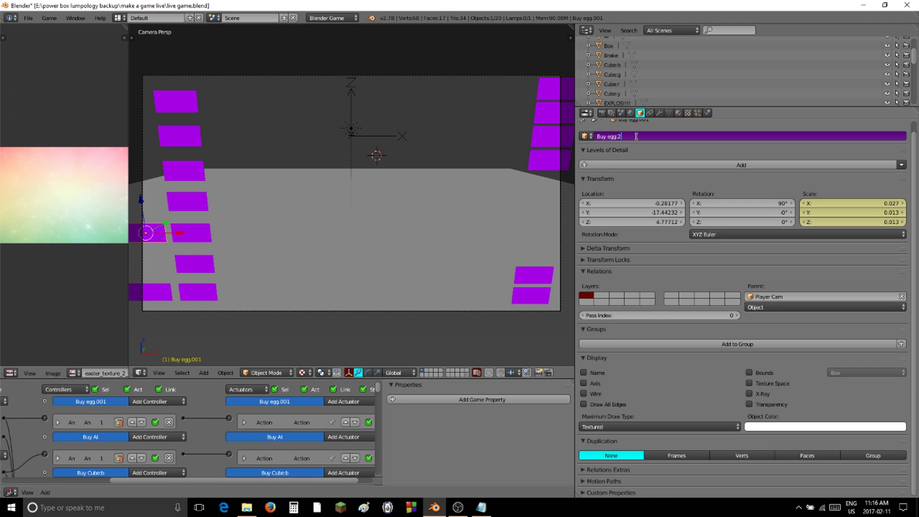
key(Return)
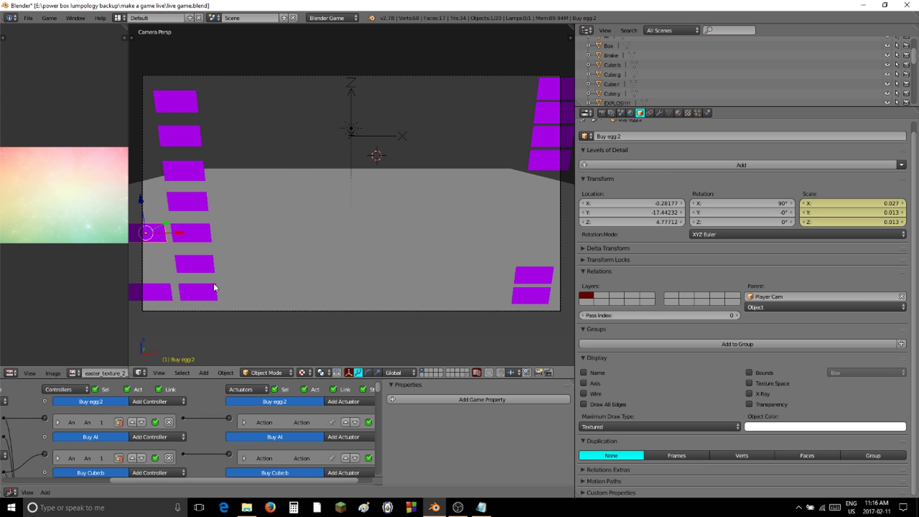
middle_drag(99, 415, 228, 428)
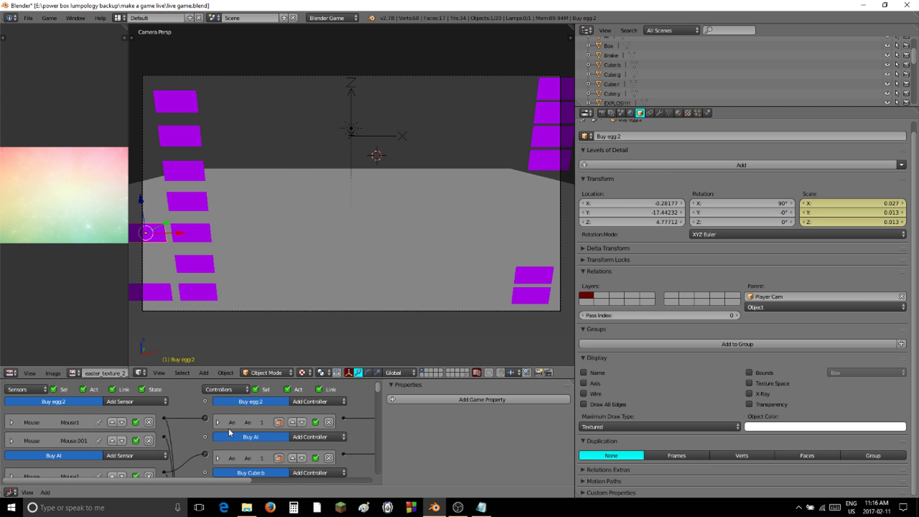
ctrl+drag(181, 434, 181, 435)
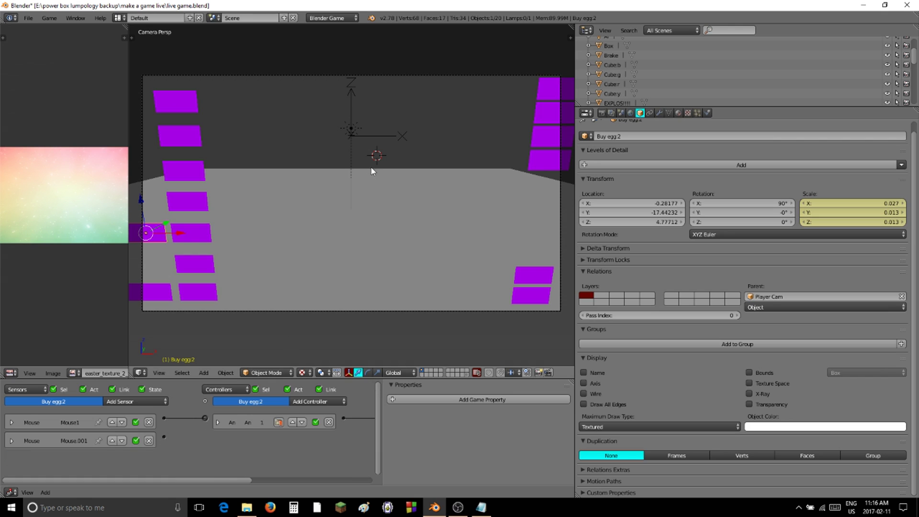
- Add an And controller to the Your Spawner empty
right_click(377, 135)
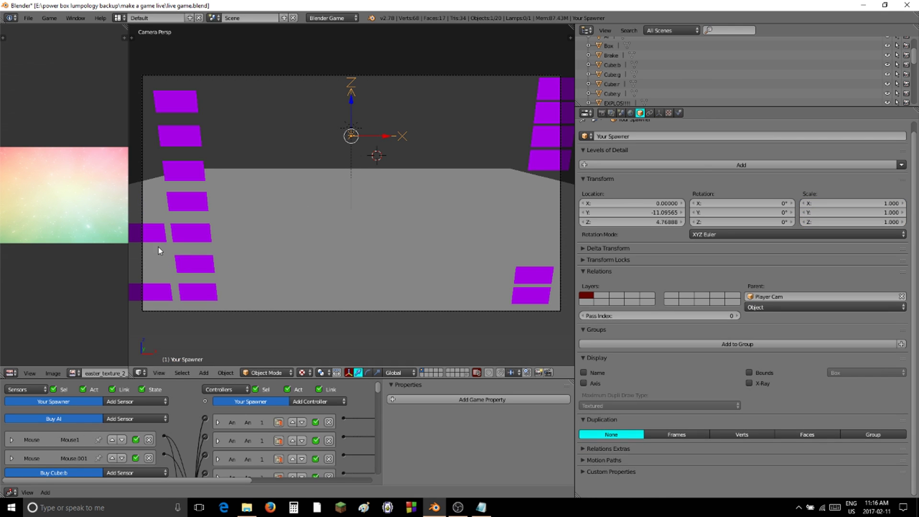
click(310, 403)
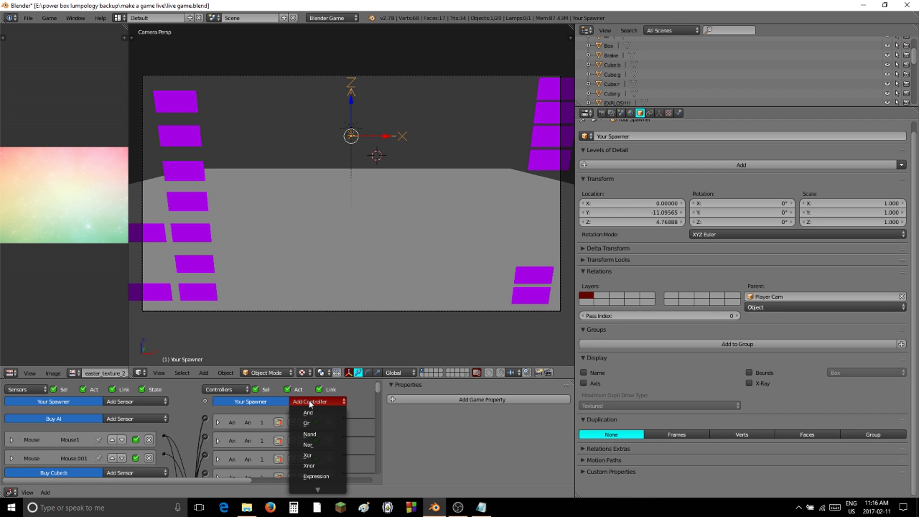
click(310, 411)
- Give Your Spawner an Edit Object actuator that adds Egg:2, link it to the new controller and collapse both bricks
middle_drag(333, 434, 267, 422)
click(318, 402)
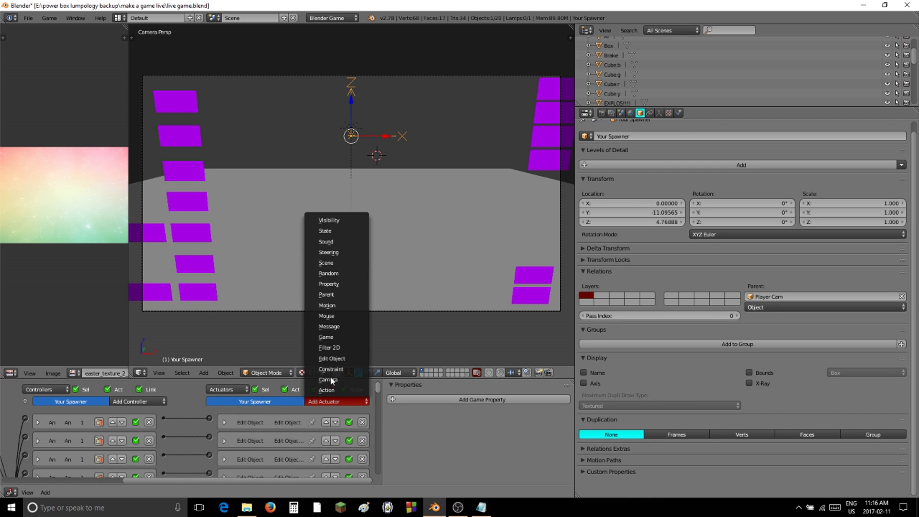
click(336, 358)
middle_drag(272, 410, 323, 341)
click(321, 437)
scroll(326, 416, down, 11)
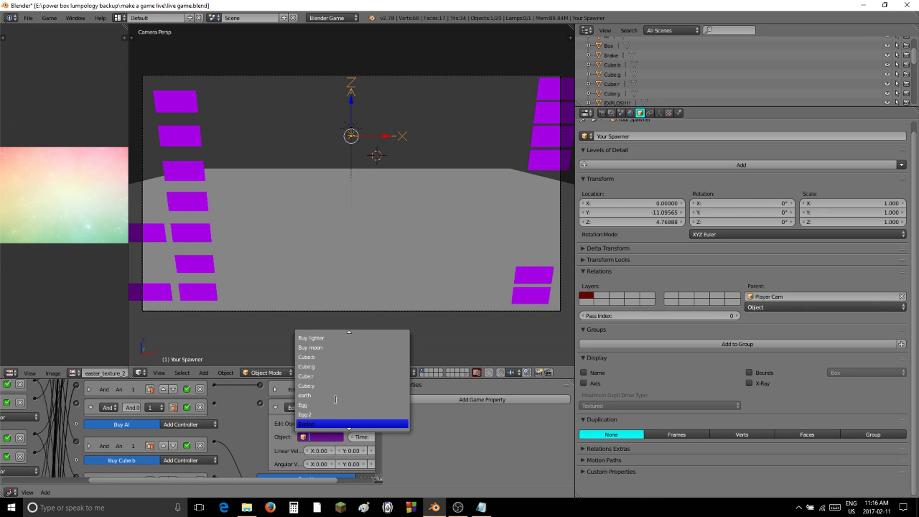
click(331, 415)
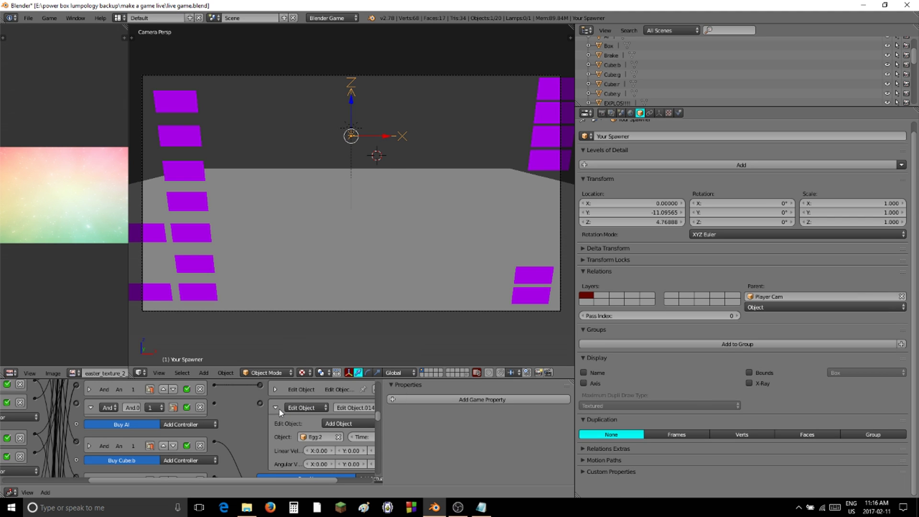
click(277, 408)
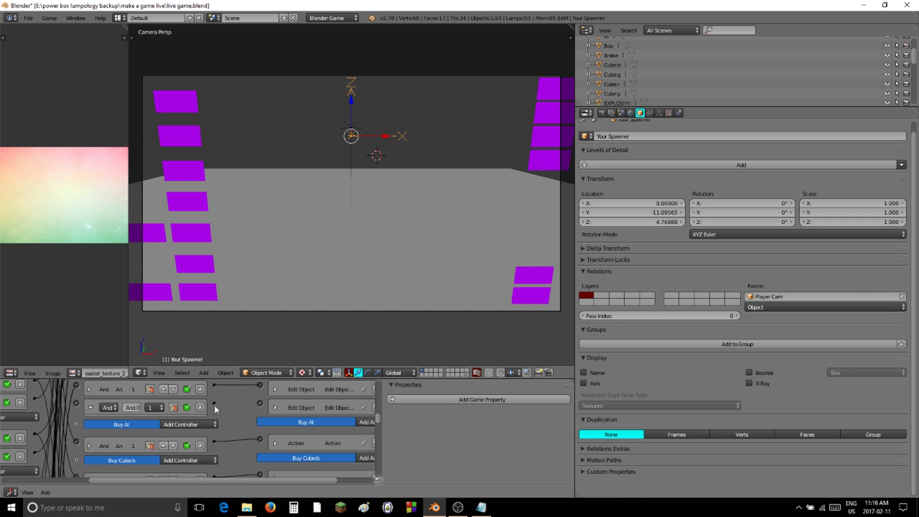
click(89, 408)
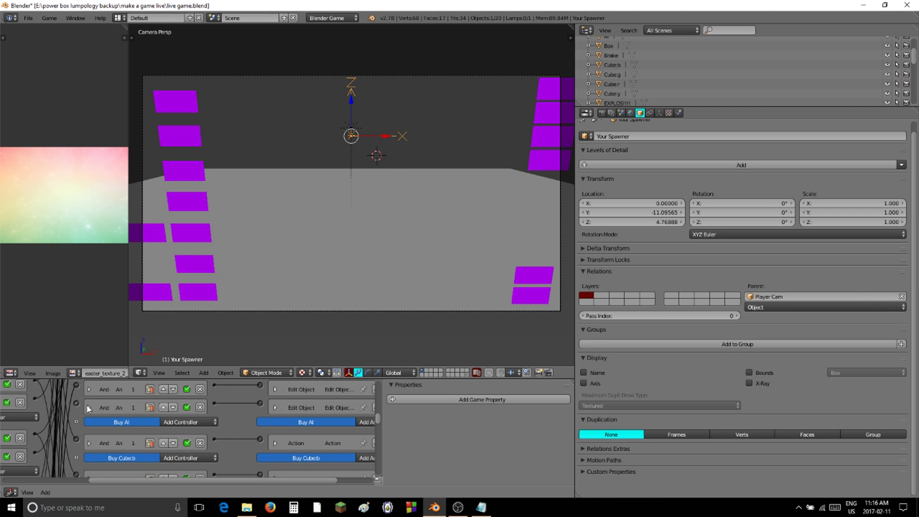
- Select Buy egg:2 along with the spawner, enlarge the Logic Editor and link both button mouse sensors to the spawner's new And controller
shift+right_click(159, 235)
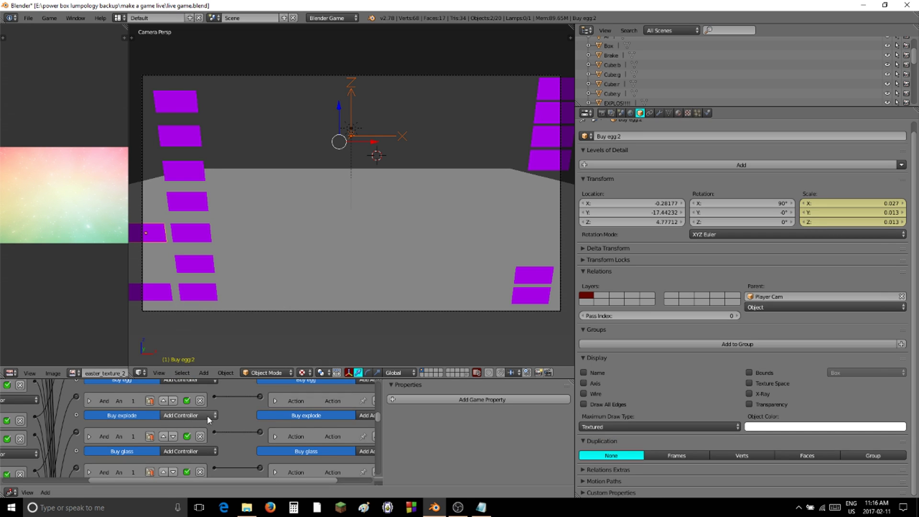
scroll(143, 416, down, 4)
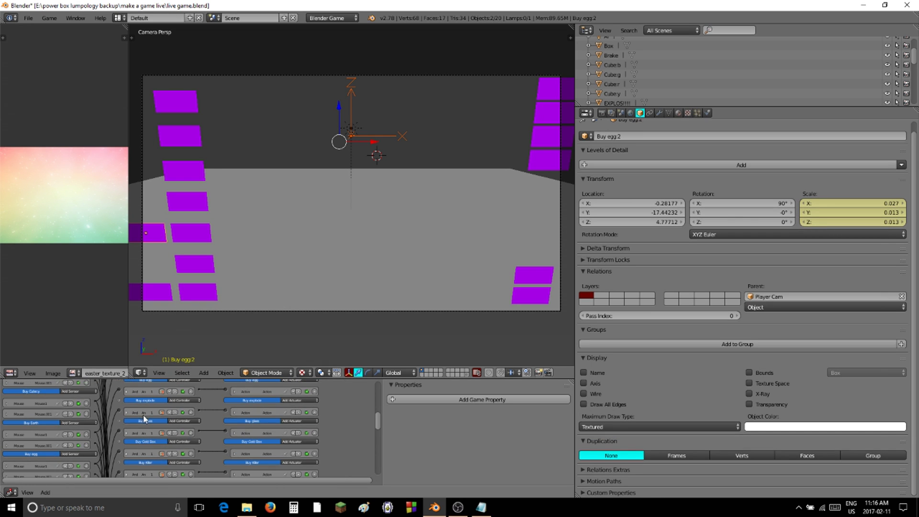
middle_drag(146, 436, 211, 441)
drag(208, 378, 208, 172)
scroll(94, 362, up, 1)
middle_drag(118, 381, 207, 299)
scroll(211, 341, down, 1)
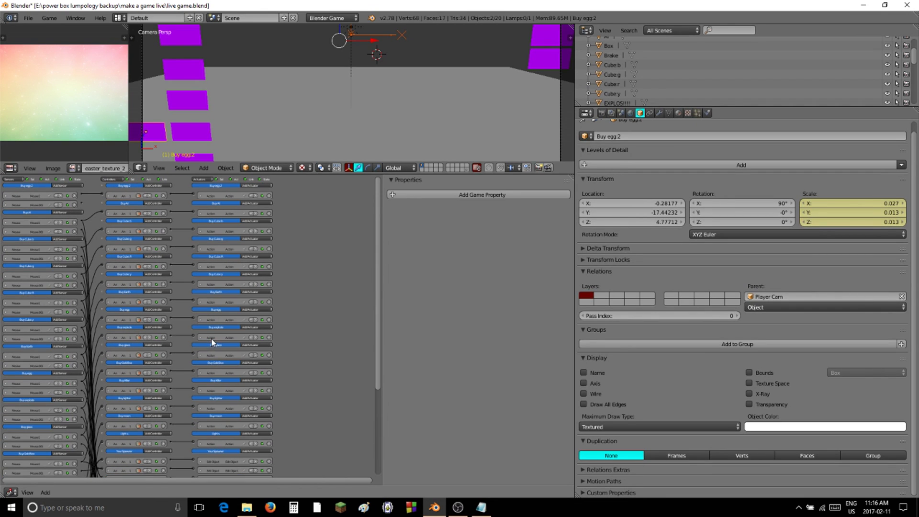
middle_drag(174, 347, 193, 283)
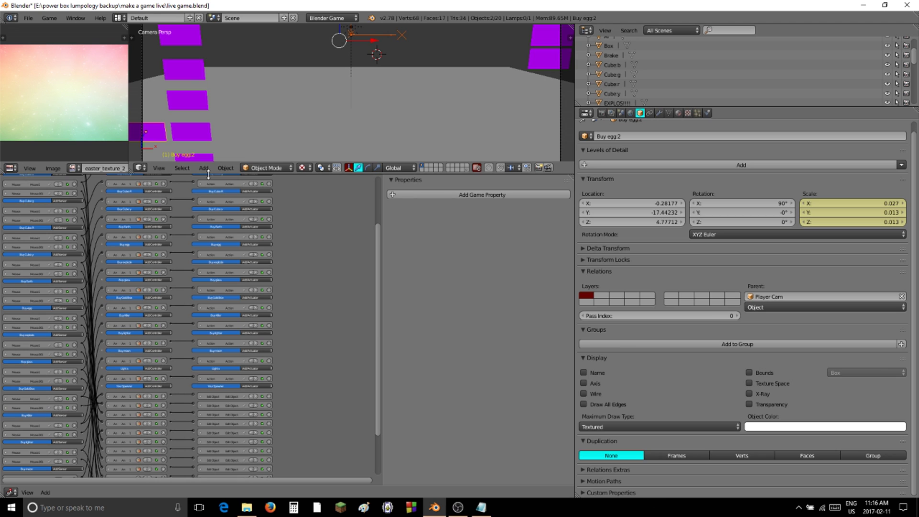
drag(209, 173, 212, 53)
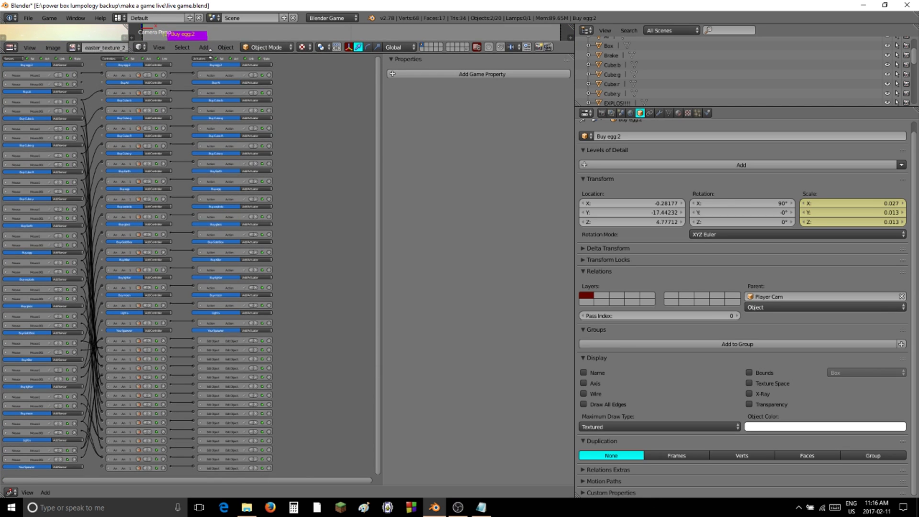
drag(82, 81, 101, 467)
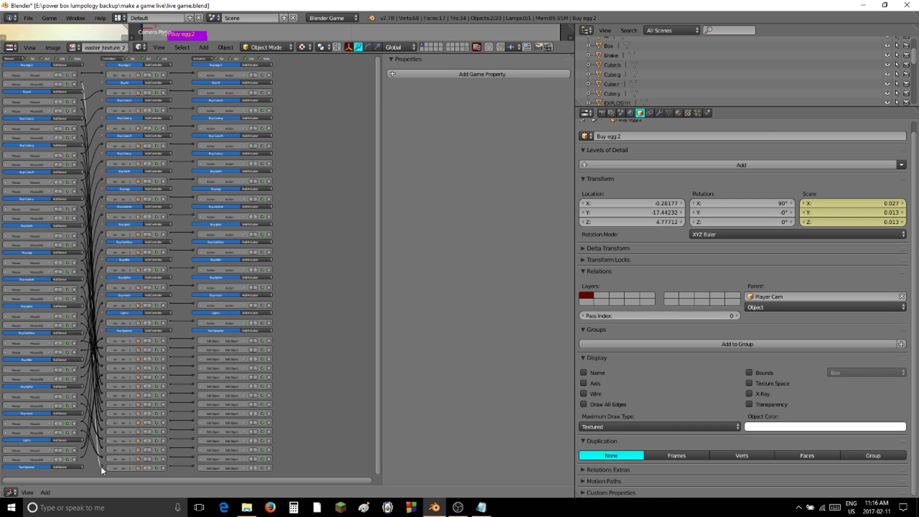
drag(81, 72, 101, 467)
- Check the new logic links, shrink the Logic Editor back below the 3D view and save the file
scroll(227, 76, up, 3)
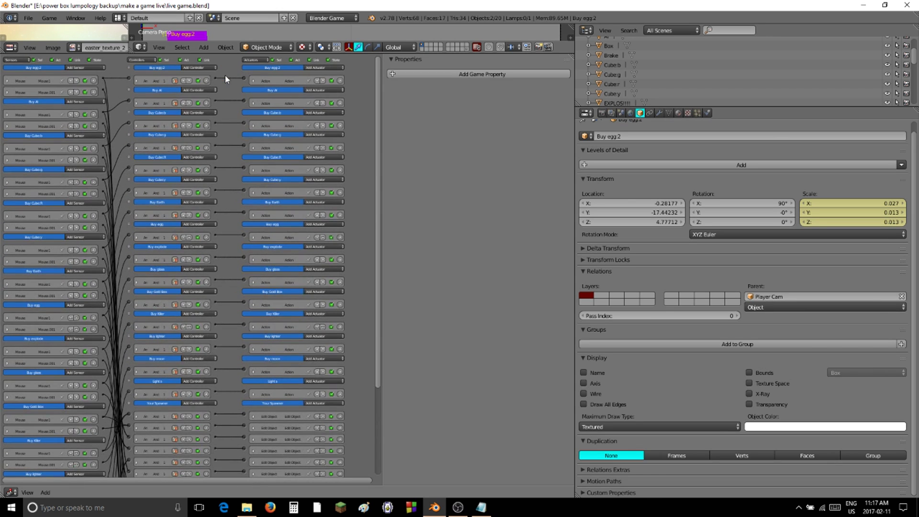
scroll(225, 76, down, 3)
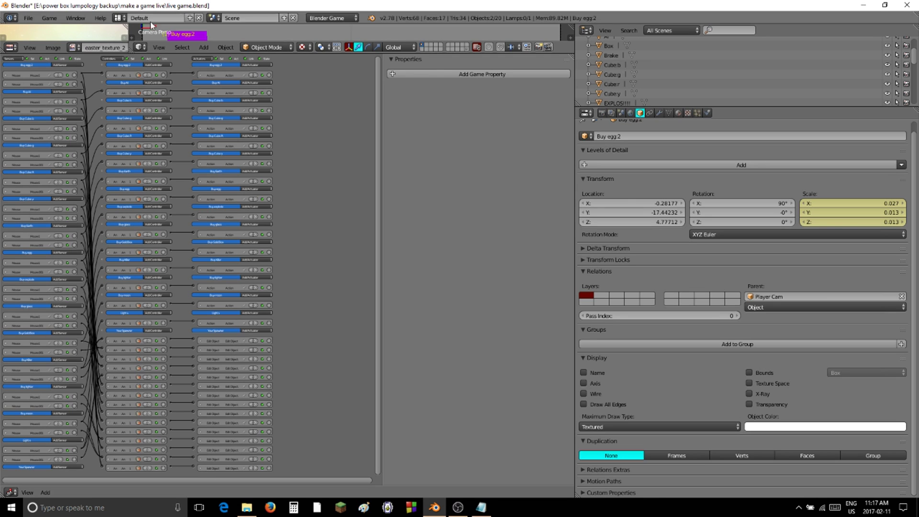
drag(174, 53, 178, 428)
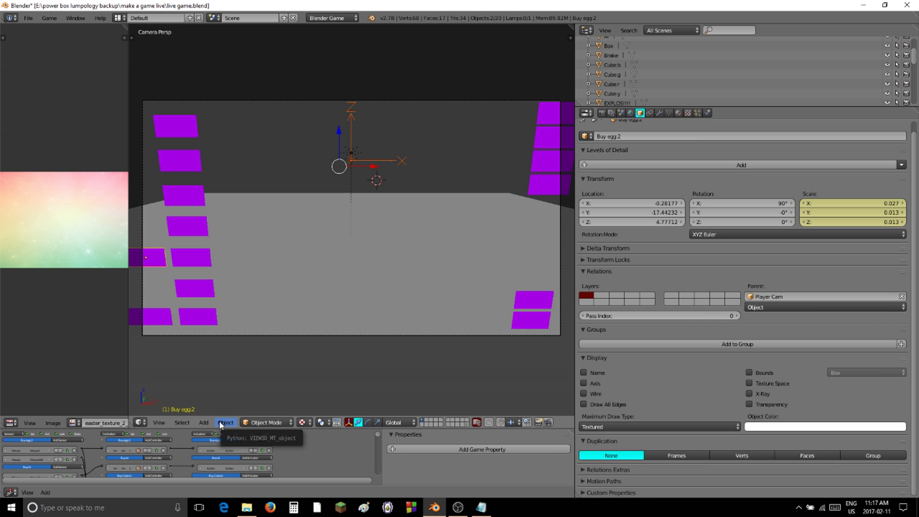
click(27, 18)
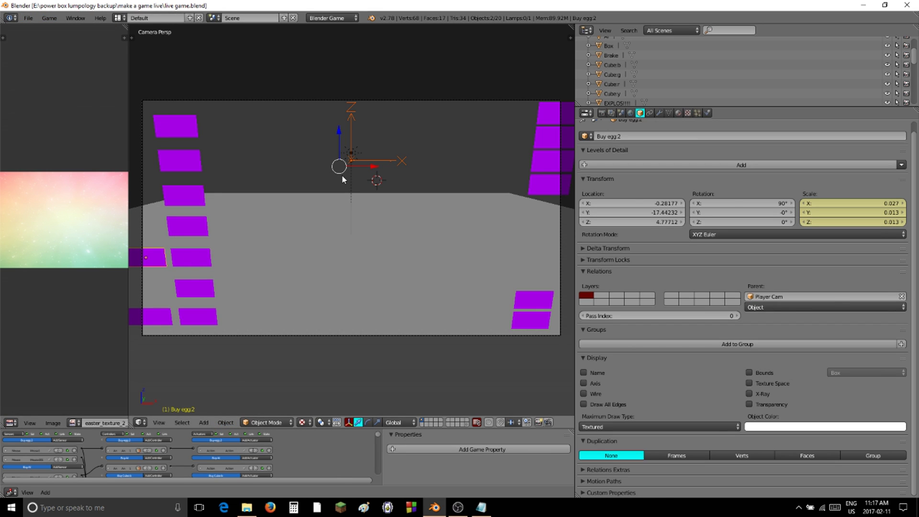
- Play-test the game by spawning objects with the Buy egg:2 button, the original egg button and the button below them
click(155, 258)
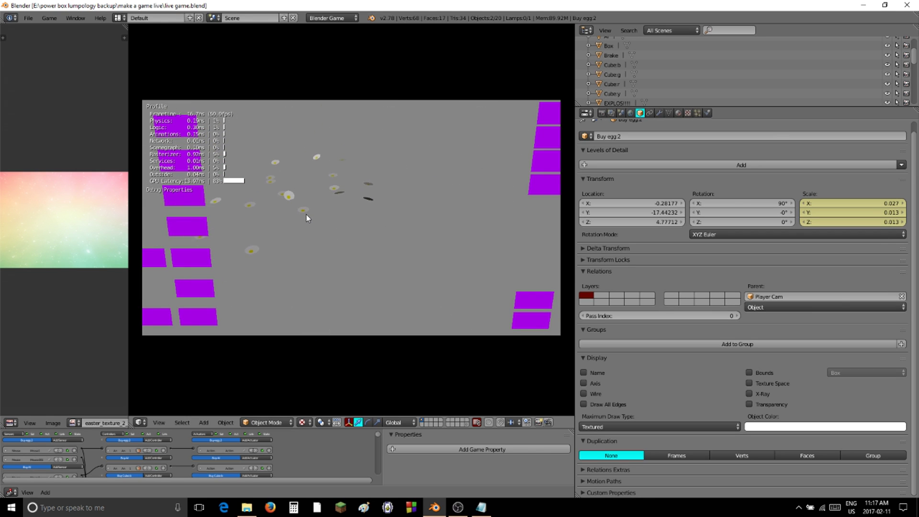
click(188, 258)
click(149, 258)
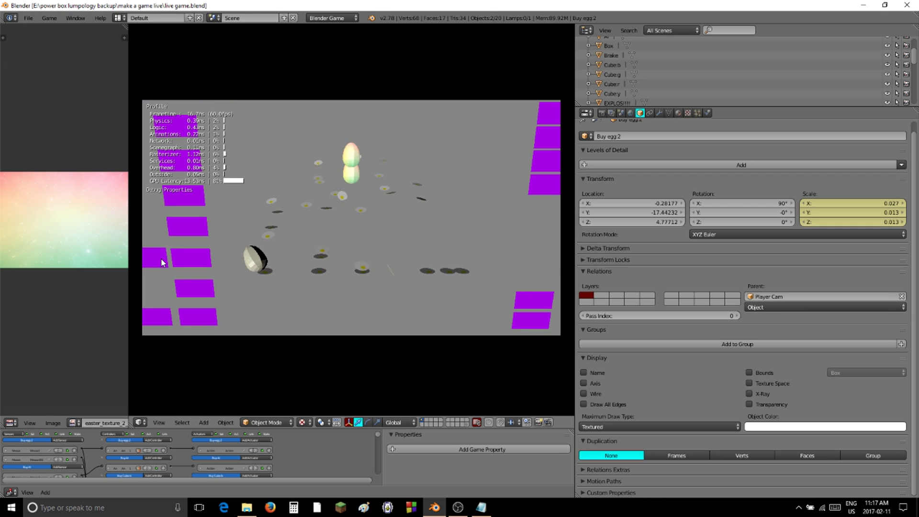
click(198, 261)
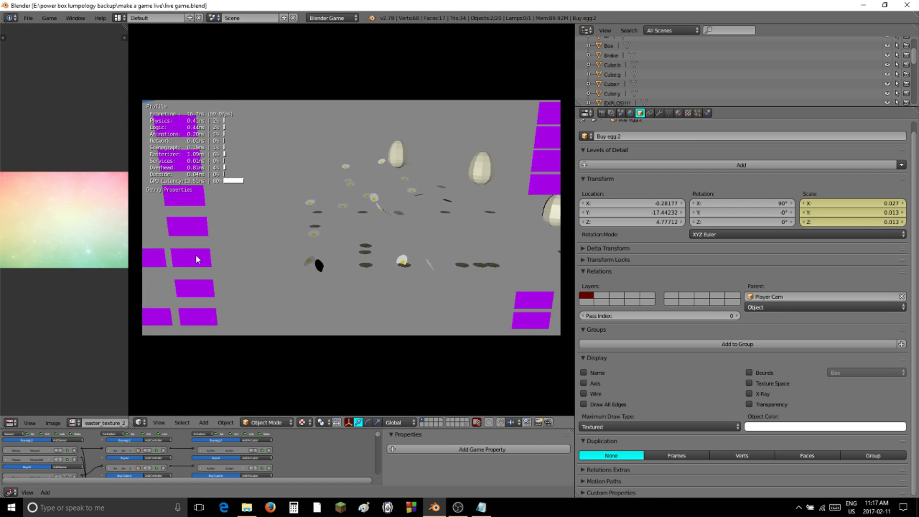
click(190, 294)
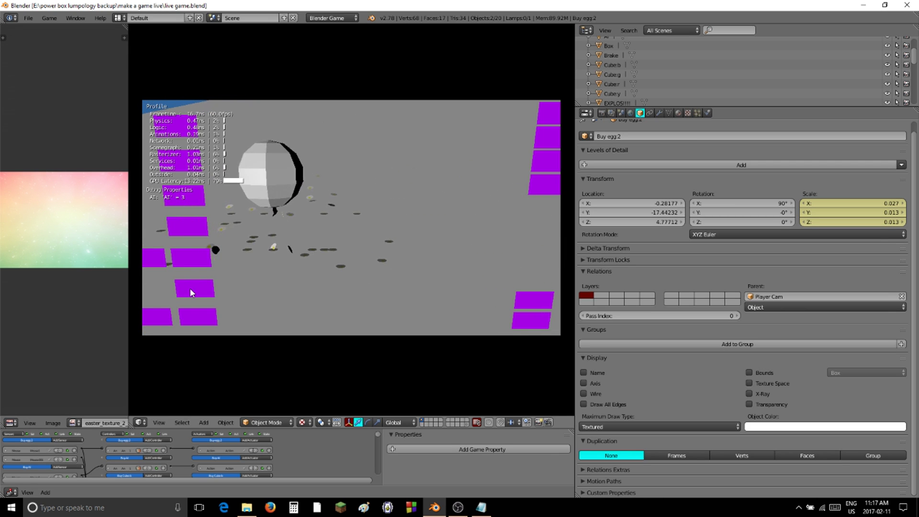
- Play-test spawning with the third button, Buy moon and the button beside it, and stop the game
click(189, 196)
click(181, 190)
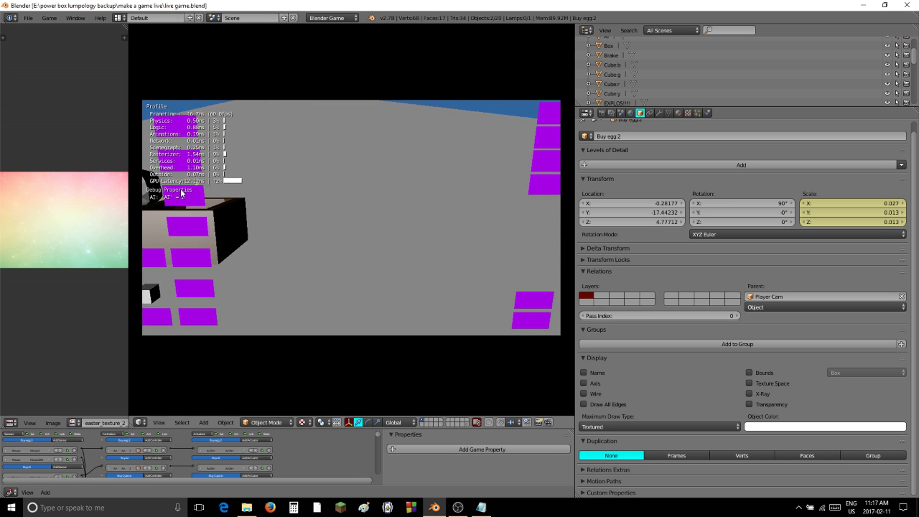
click(181, 191)
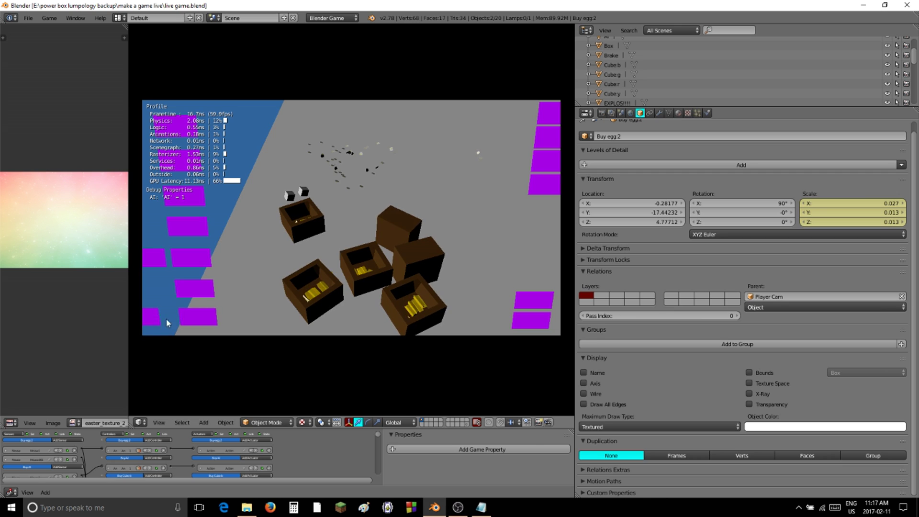
middle_drag(223, 310, 346, 219)
click(154, 318)
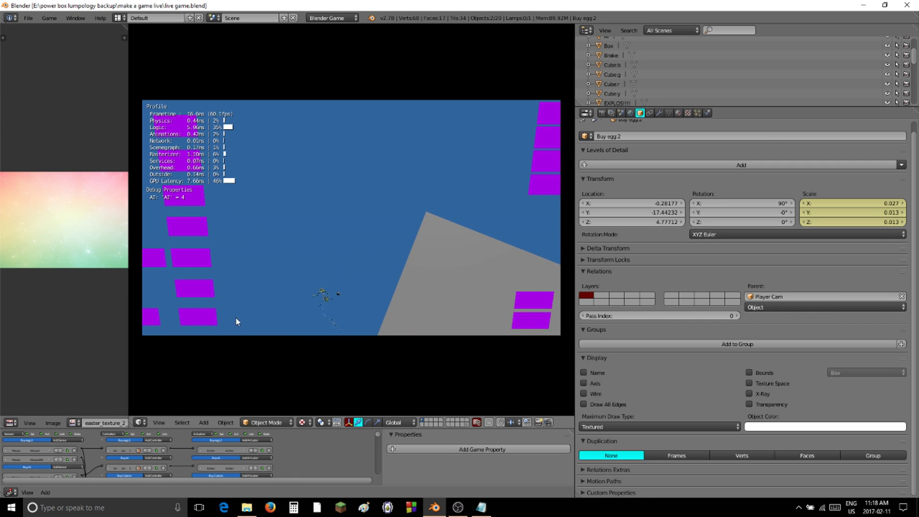
click(198, 318)
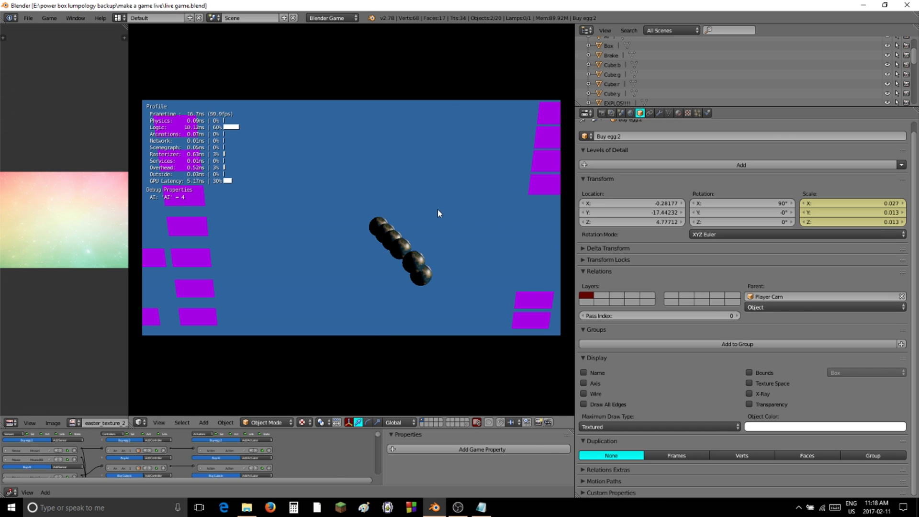
key(Escape)
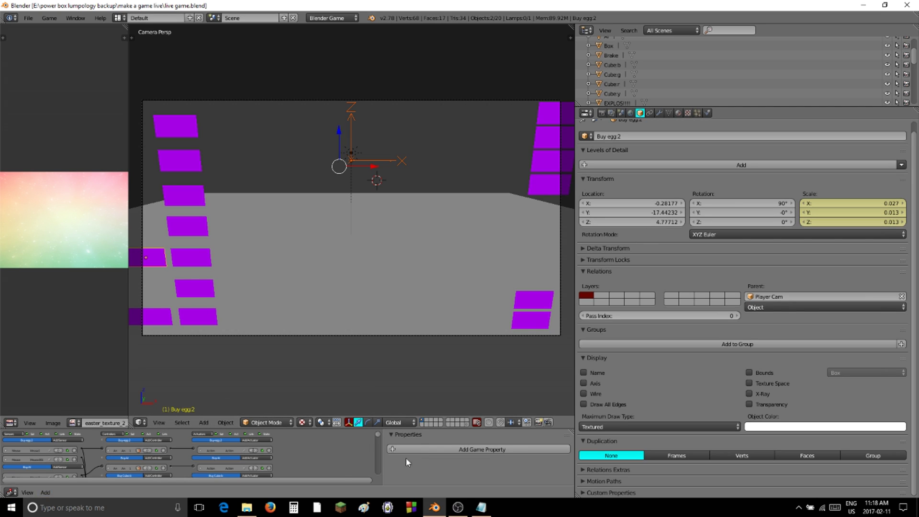
- Open todo list.txt in Notepad, enlarge it and go through the sound, glass cup and icons entries
click(271, 510)
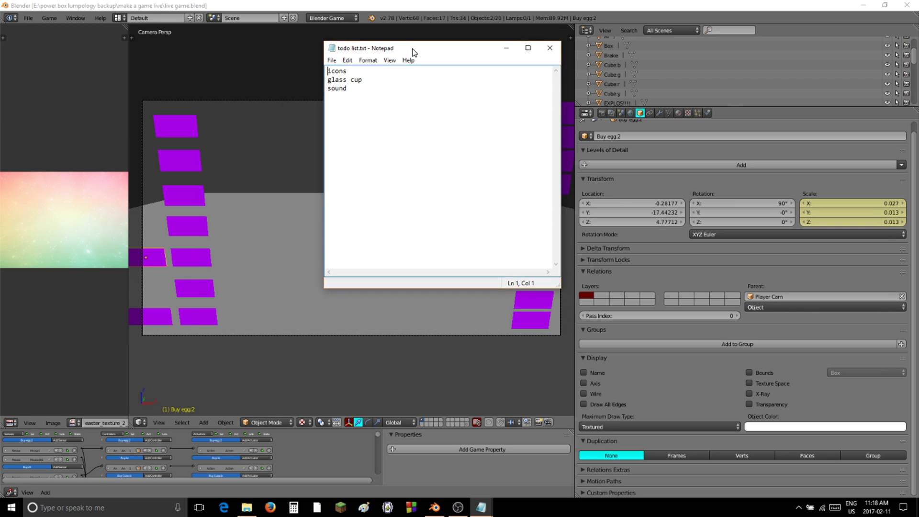
drag(411, 48, 388, 4)
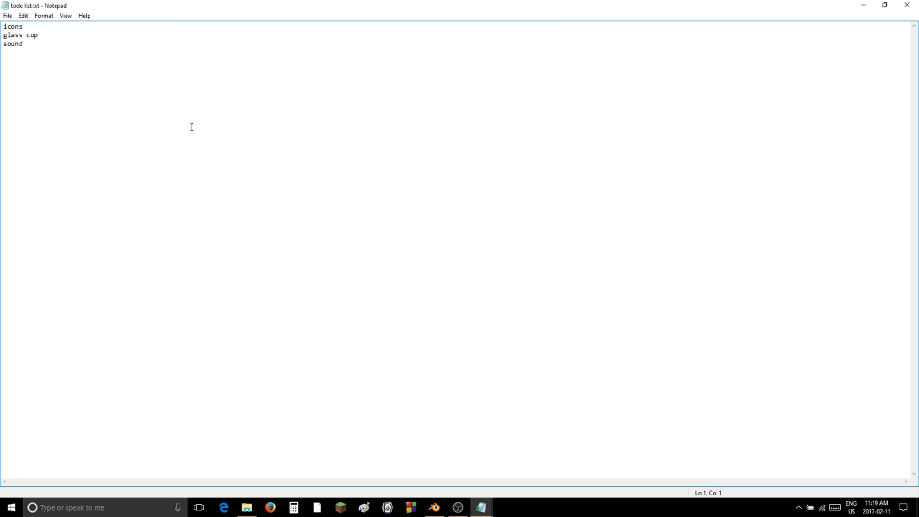
key(Down)
key(Down)
key(shift+End)
key(Up)
key(Home)
key(shift+End)
key(Up)
key(Home)
key(shift+End)
drag(205, 3, 0, 191)
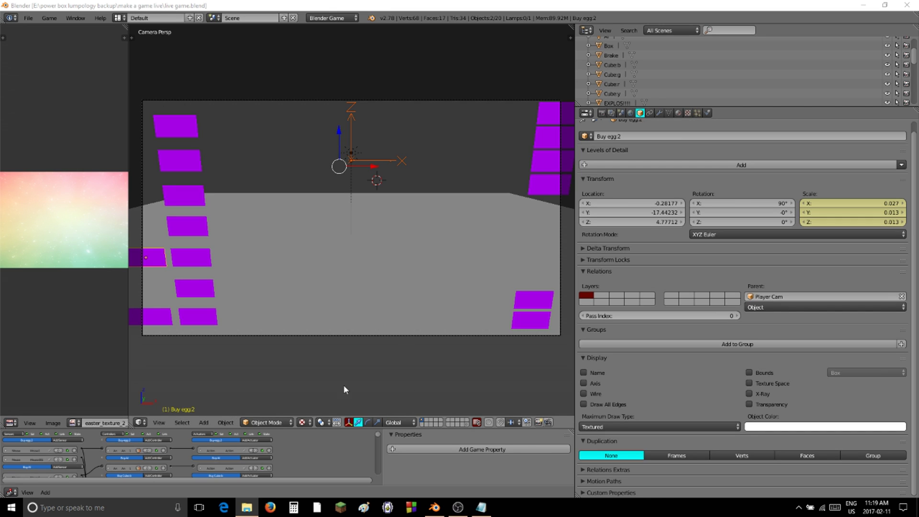
- Select the Buy moon button and switch the 3D view to the layer holding the spawnable objects
right_click(171, 321)
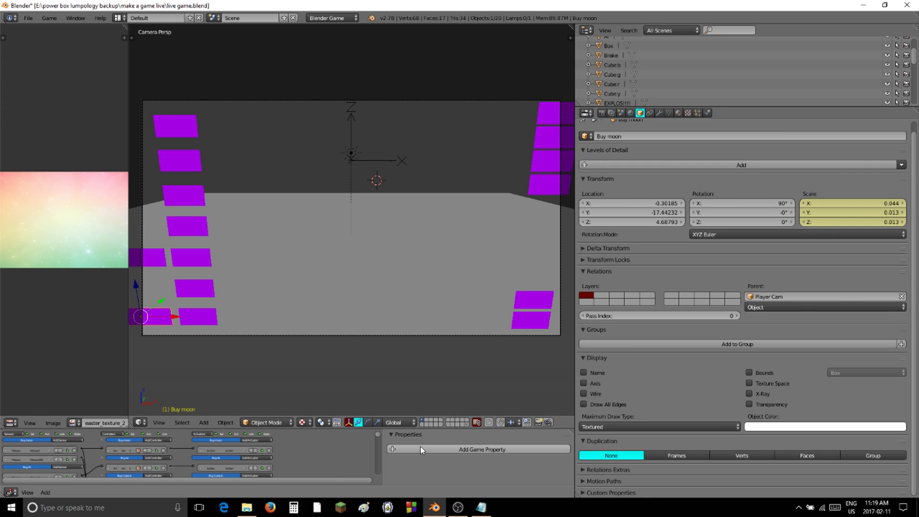
click(469, 423)
middle_drag(471, 386, 401, 279)
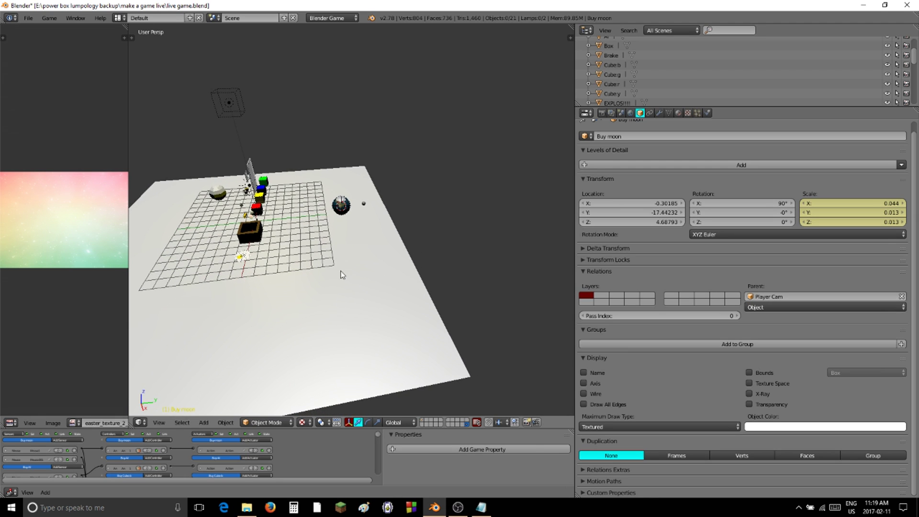
click(460, 510)
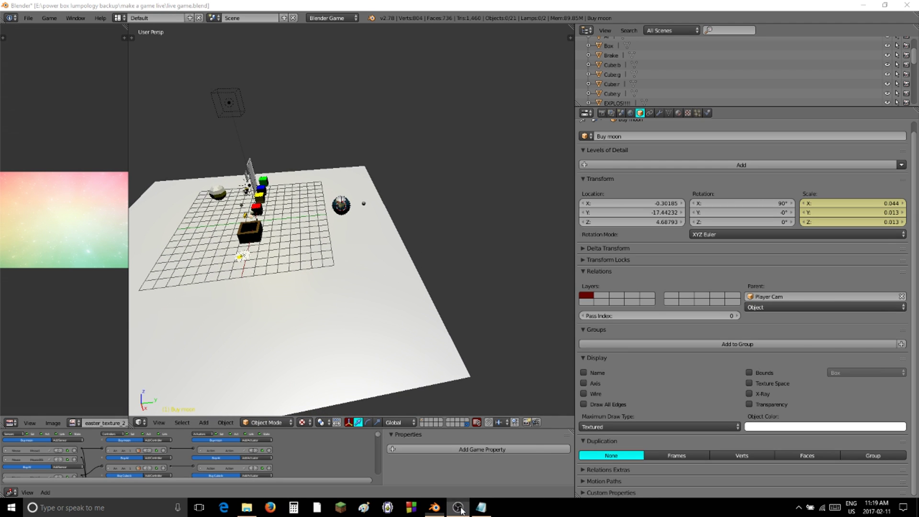
middle_drag(365, 266, 382, 257)
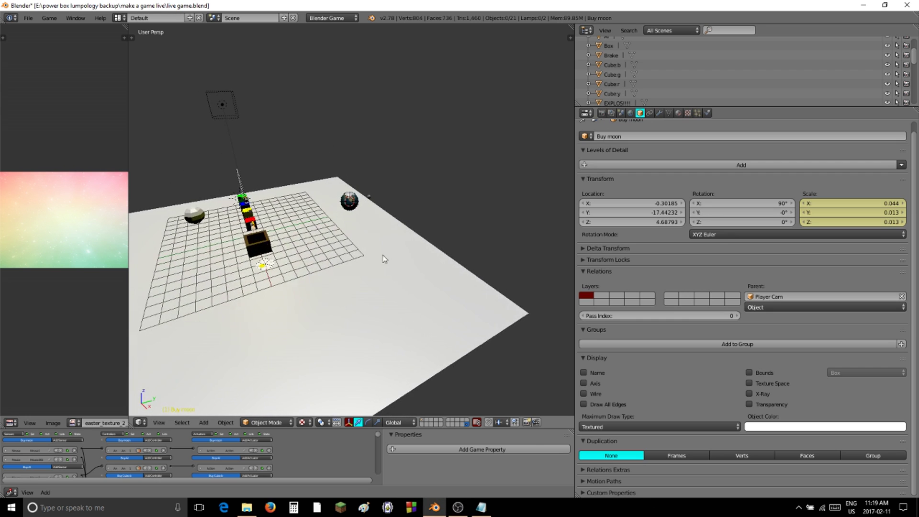
middle_drag(319, 248, 432, 235)
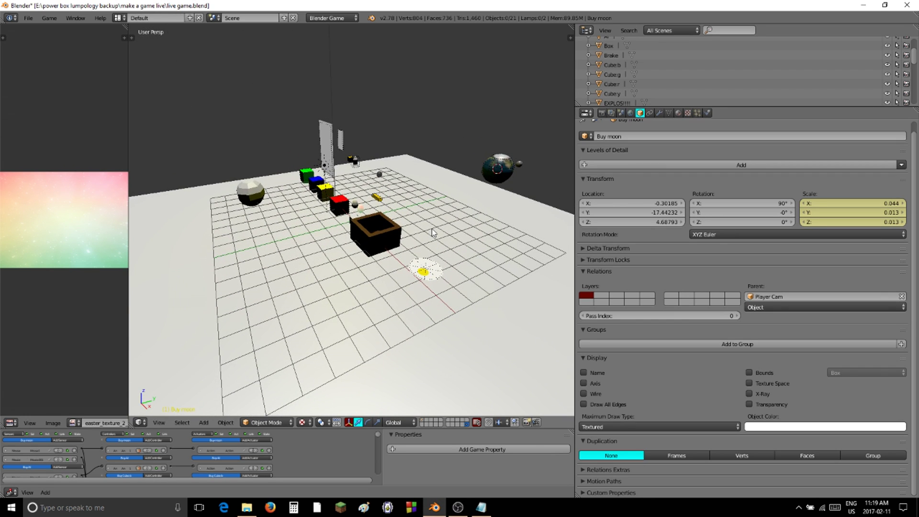
- Switch to Firefox, search the web for "I need an idea" and look through the results
click(268, 510)
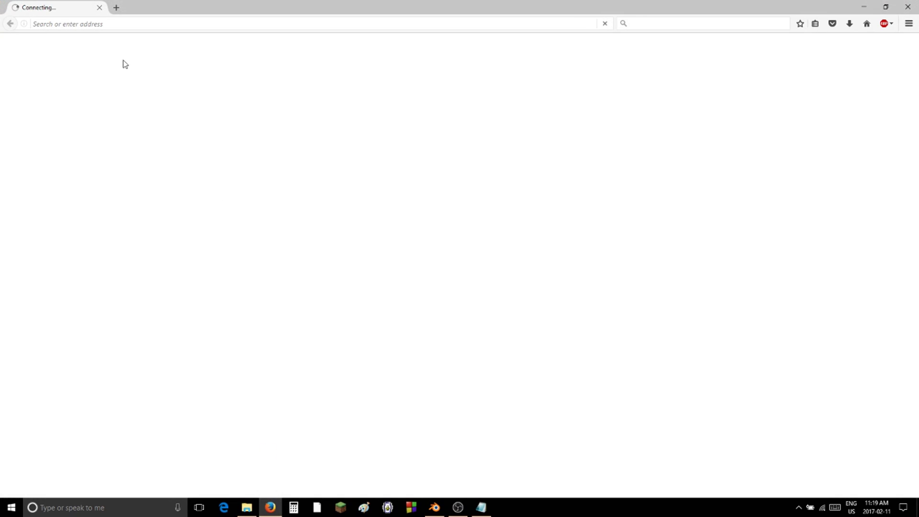
click(167, 24)
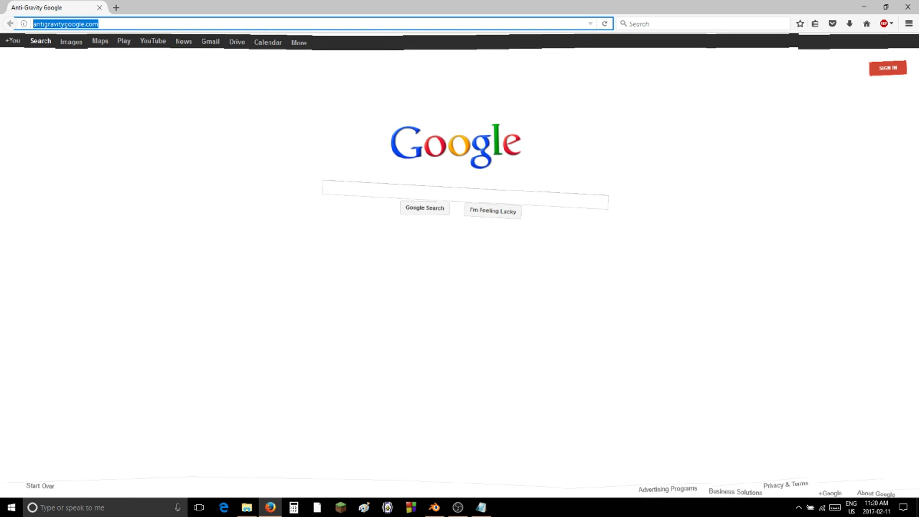
text(I need )
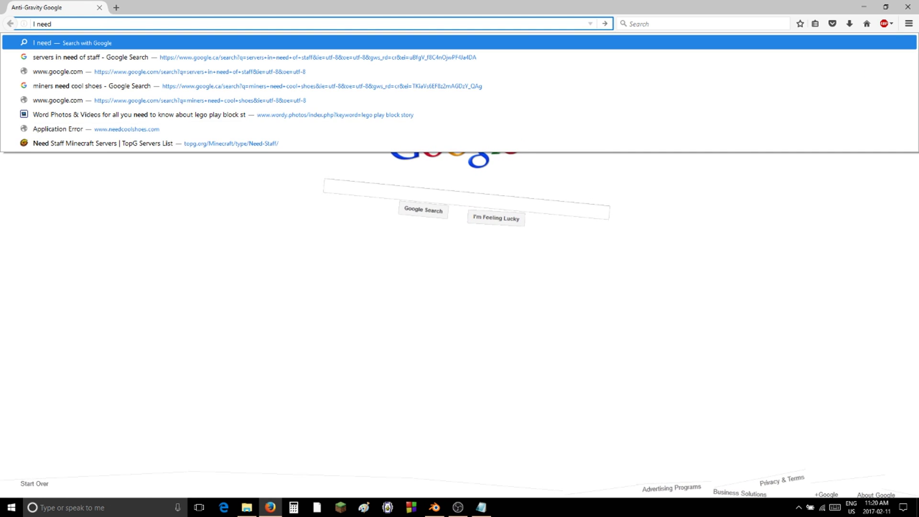
text(an idea)
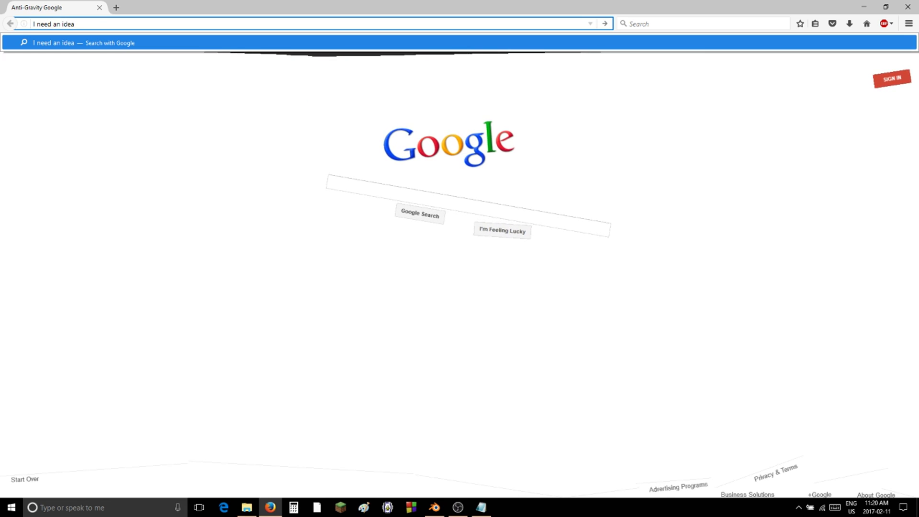
key(Return)
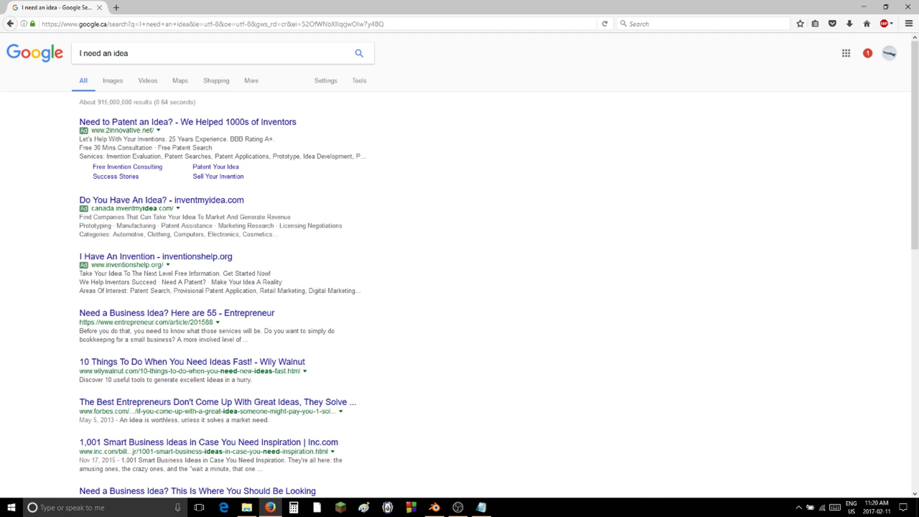
scroll(171, 297, down, 2)
scroll(175, 287, down, 6)
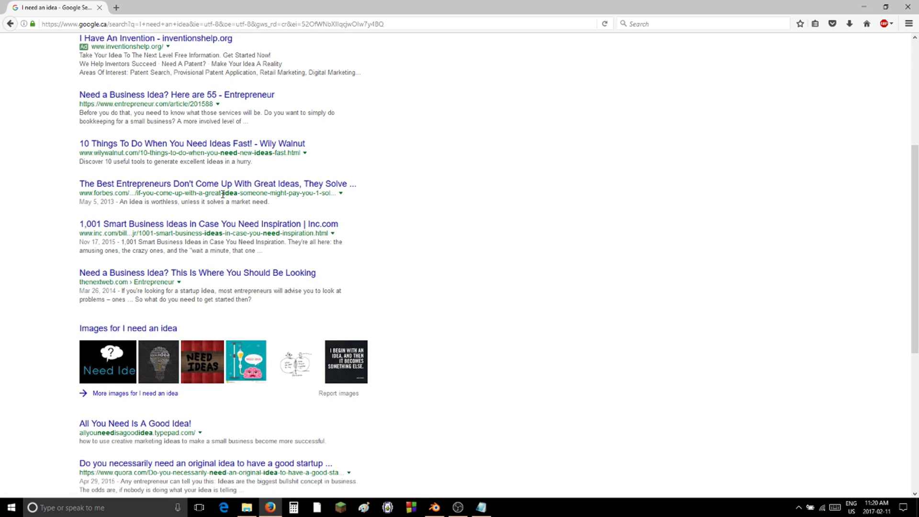
scroll(176, 309, down, 5)
scroll(185, 294, down, 4)
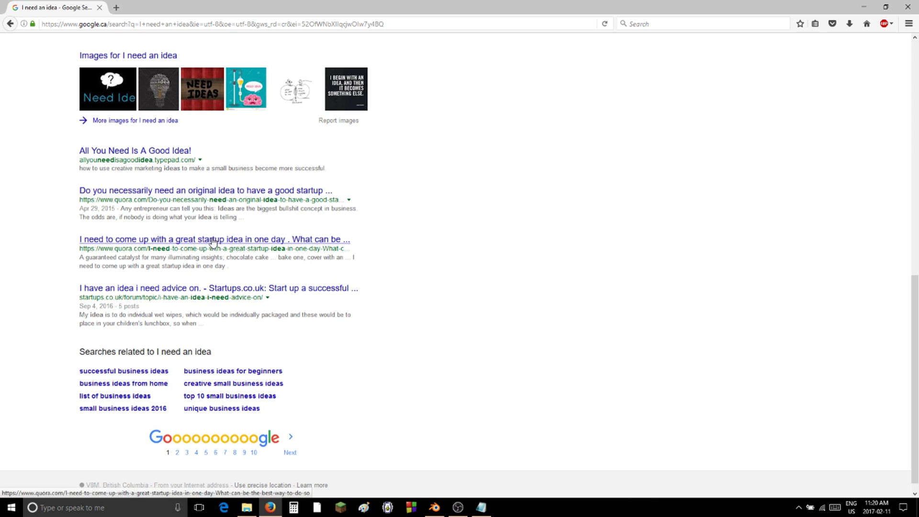
scroll(215, 244, down, 1)
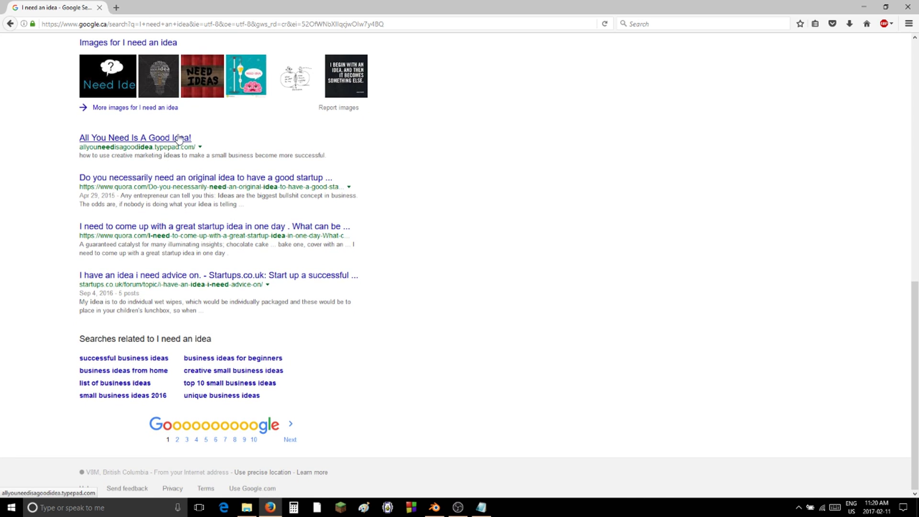
scroll(593, 250, up, 18)
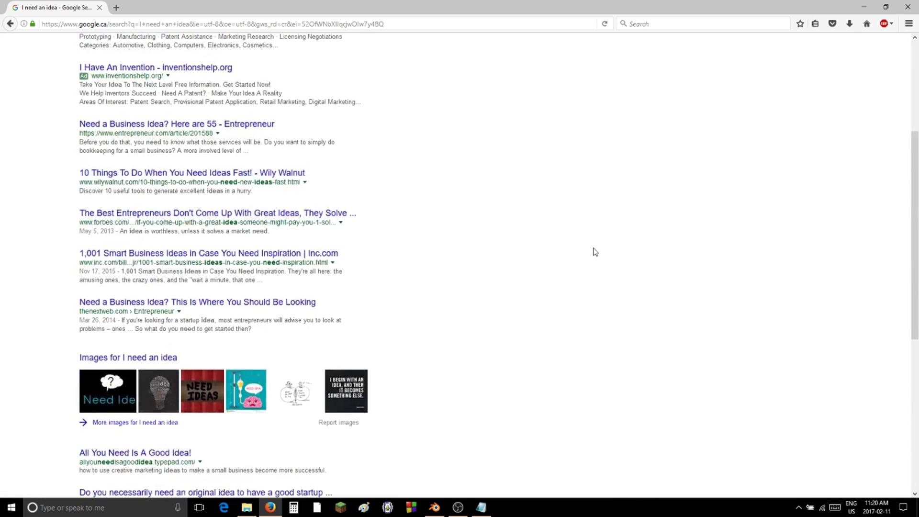
- Check the Google notifications on the results page and close them
click(184, 27)
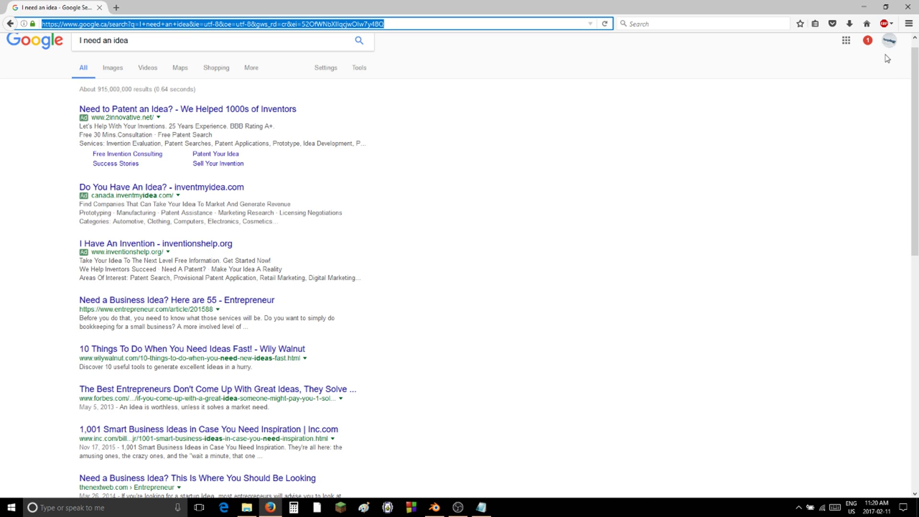
click(872, 44)
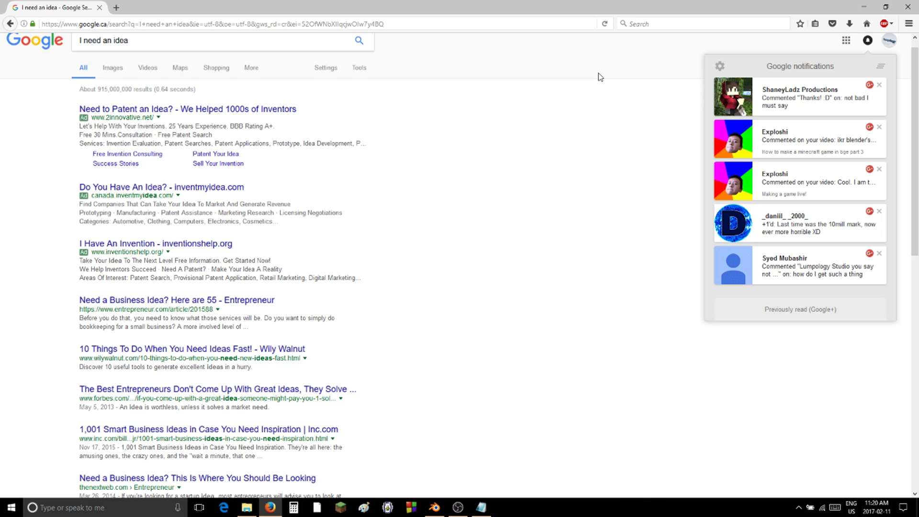
click(554, 103)
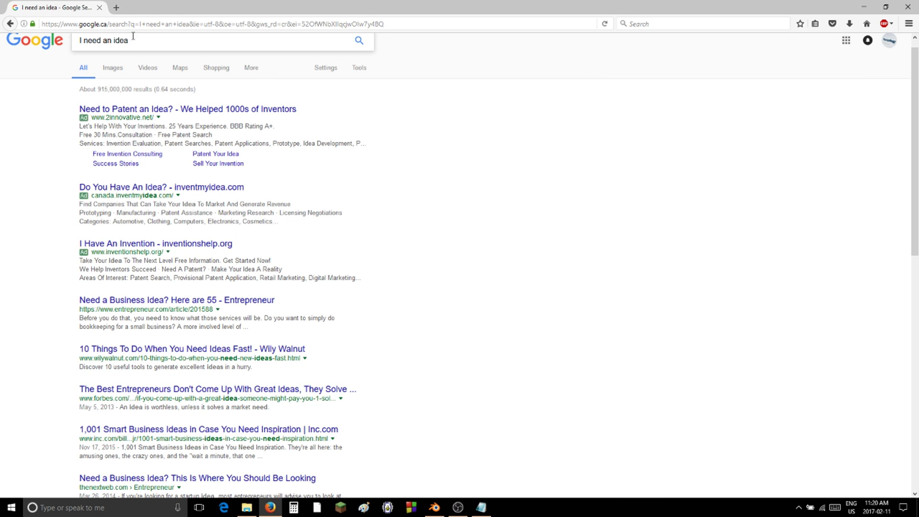
click(172, 25)
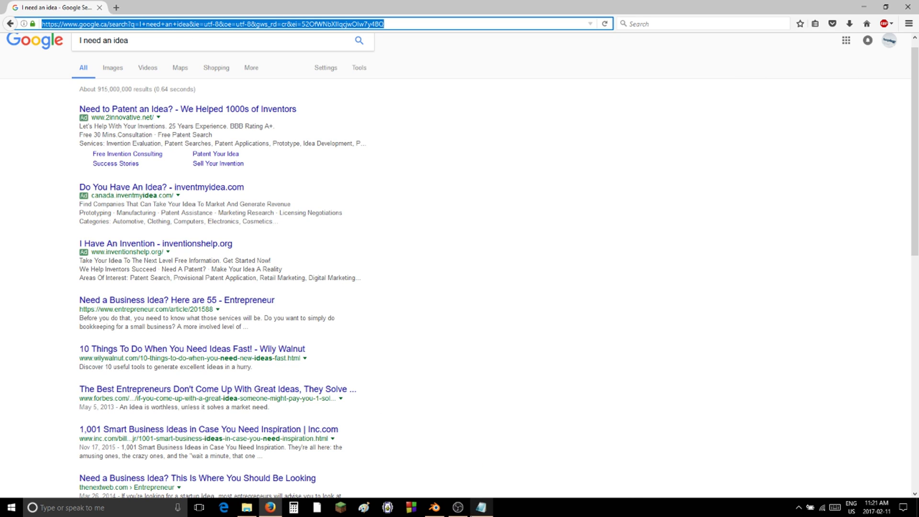
- Switch back to Blender, add a UV sphere and move it along the Y axis to about 2.74
click(434, 508)
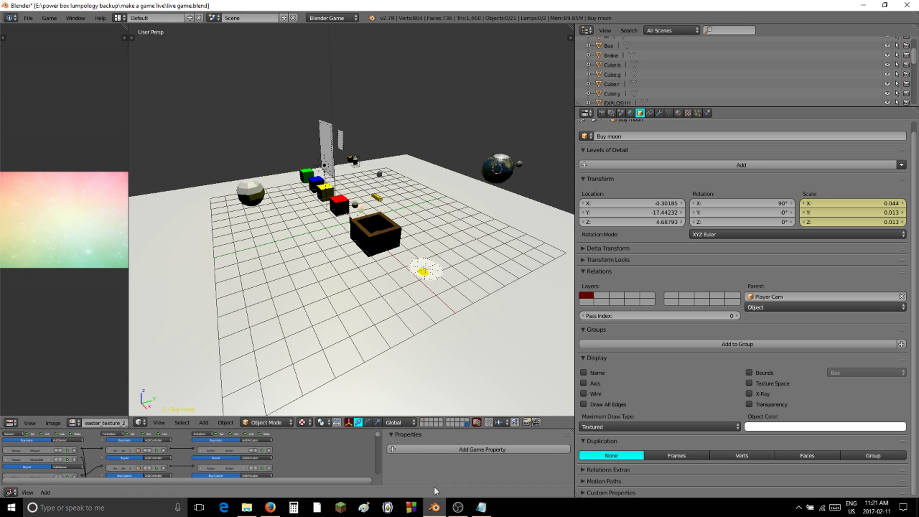
middle_drag(360, 203, 357, 205)
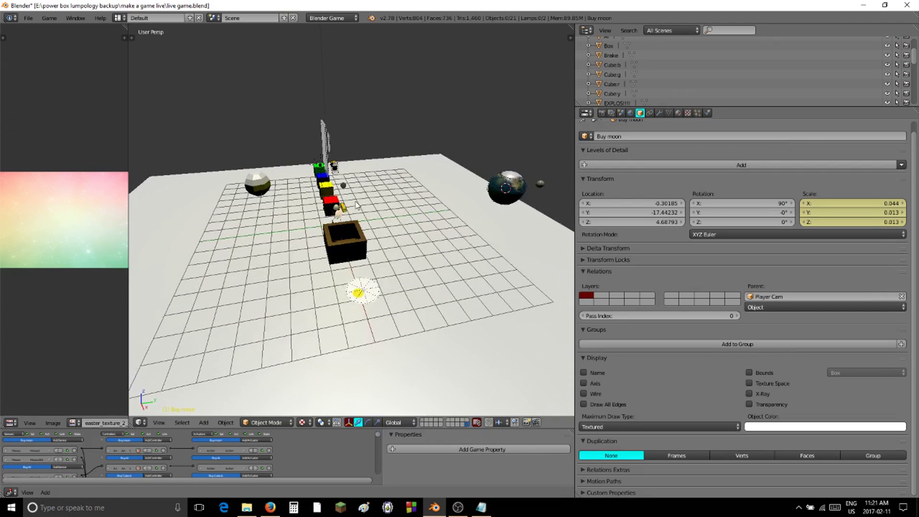
key(shift+a)
mouse_move(364, 195)
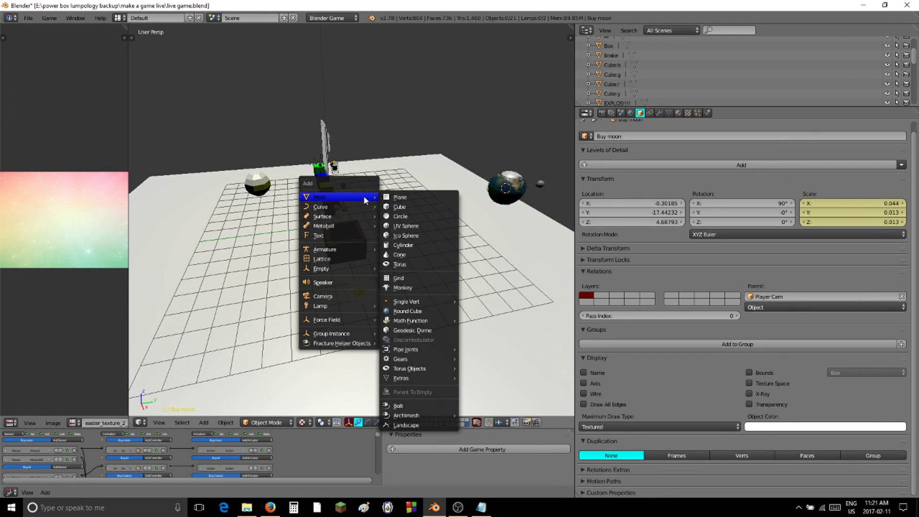
click(420, 236)
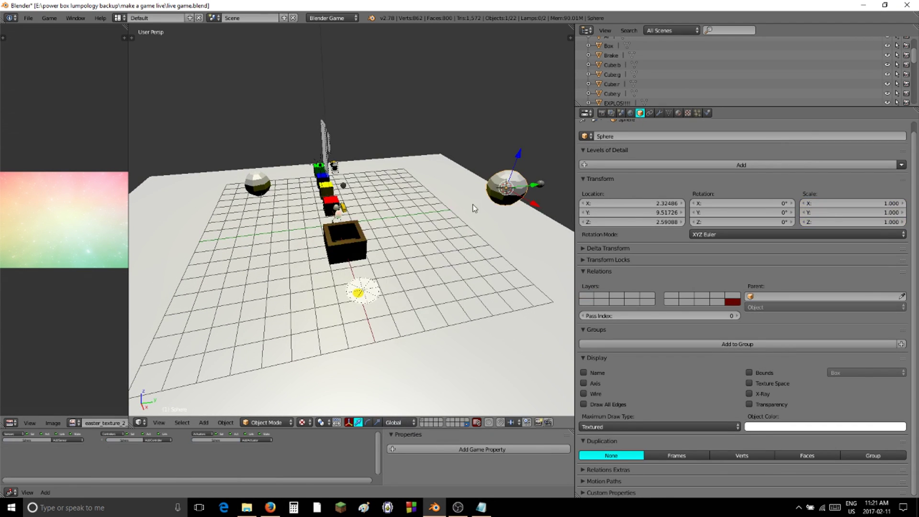
drag(535, 187, 425, 199)
- Rename the new sphere as Blob and give it a new material named blob
click(644, 136)
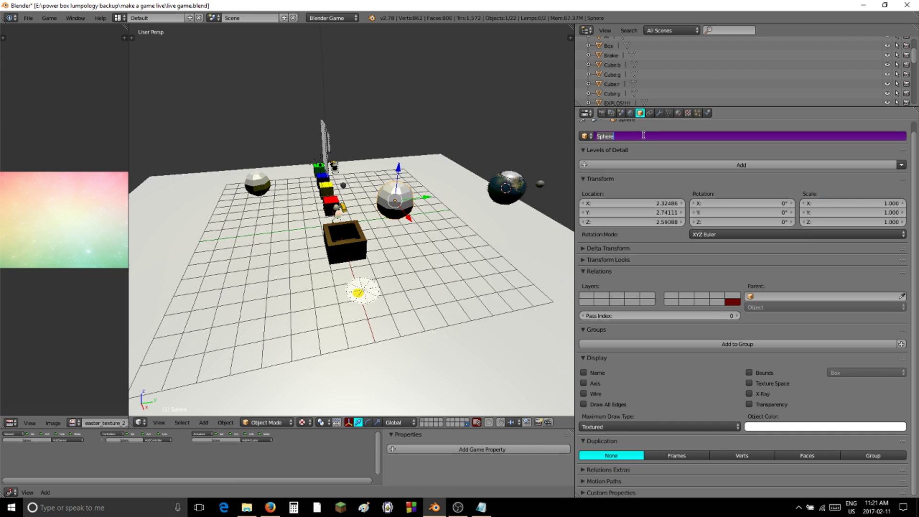
text(Blob)
click(678, 113)
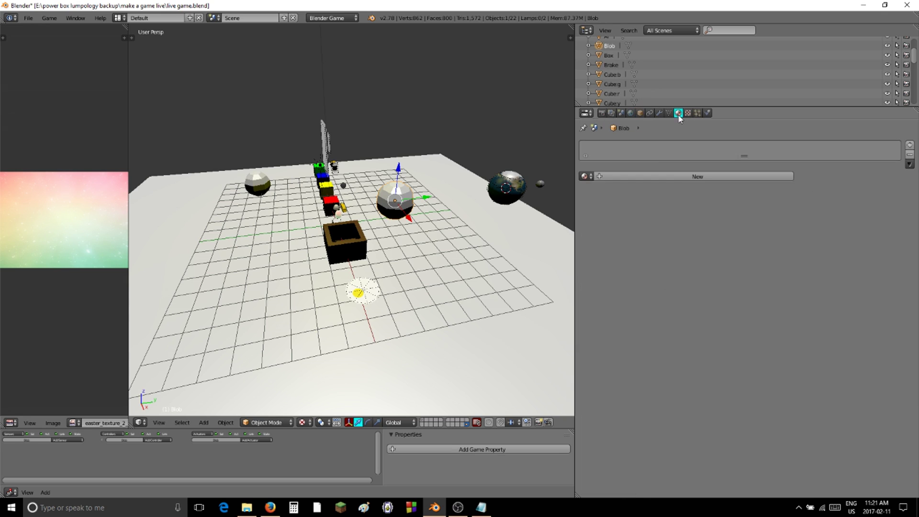
click(663, 177)
click(657, 178)
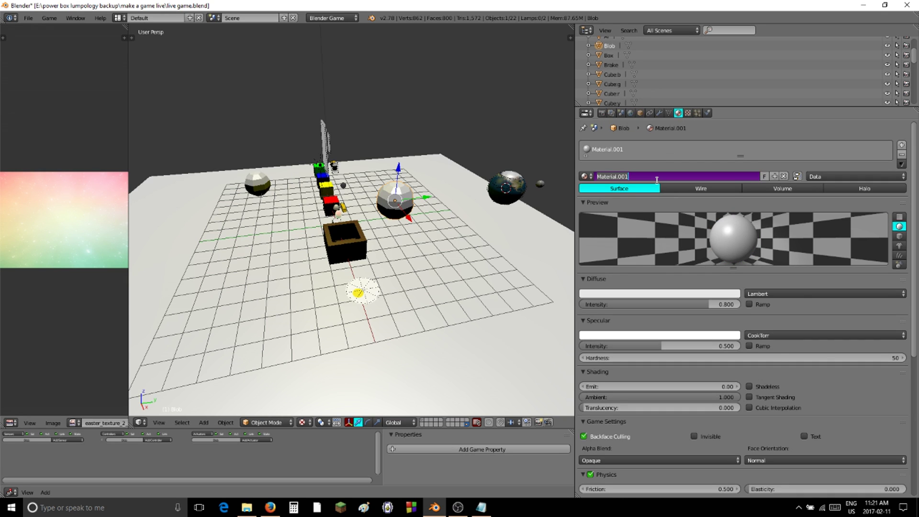
text(b)
text(lob)
key(Return)
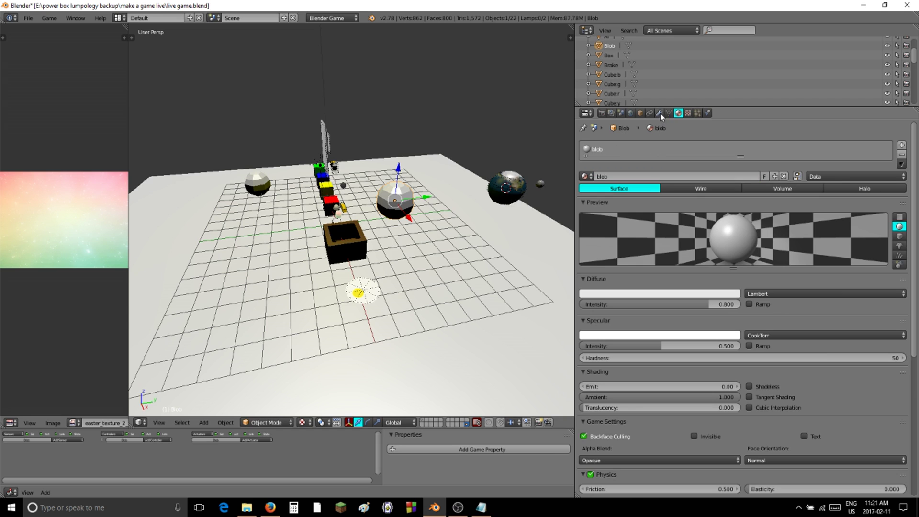
- Set the blob material's diffuse color to a bright teal
click(640, 113)
click(677, 113)
click(724, 294)
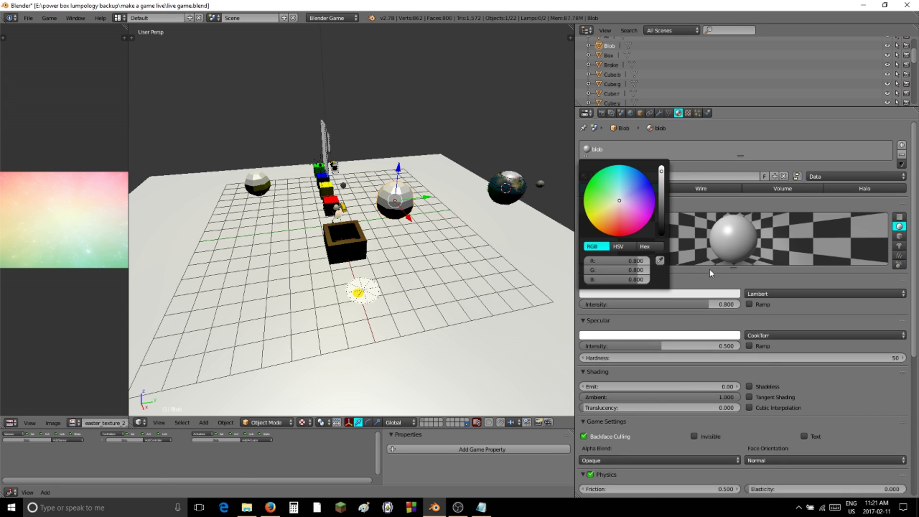
click(621, 187)
drag(620, 187, 615, 166)
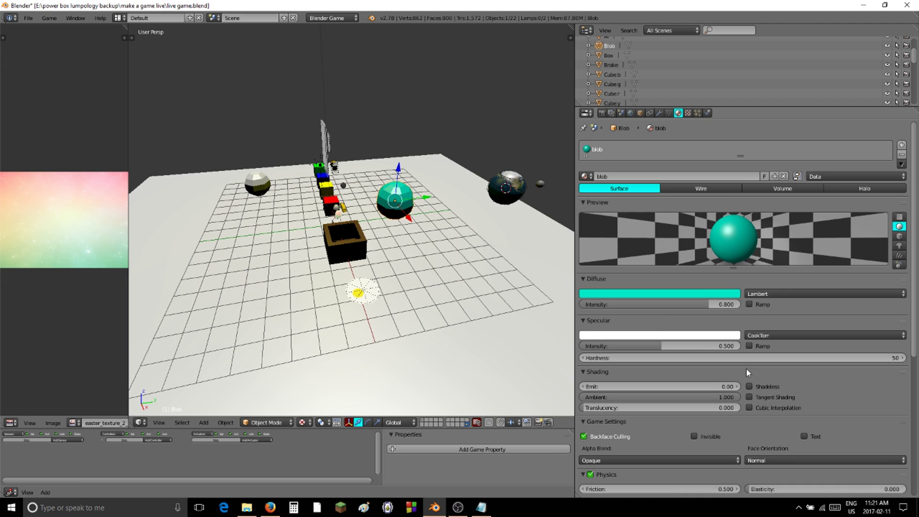
- Set the Blob's physics type to Soft Body and enable rigid to soft body cluster collision, leaving collision bounds off
click(708, 113)
click(736, 157)
click(723, 108)
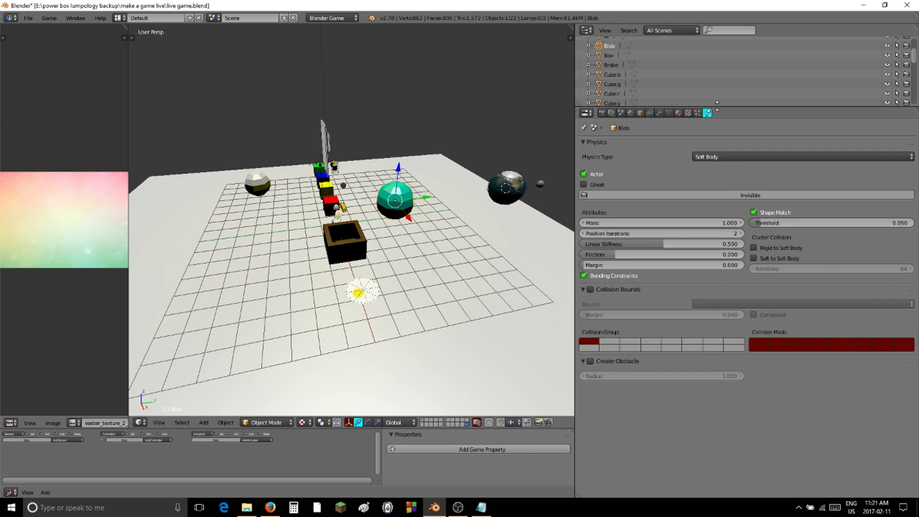
click(591, 290)
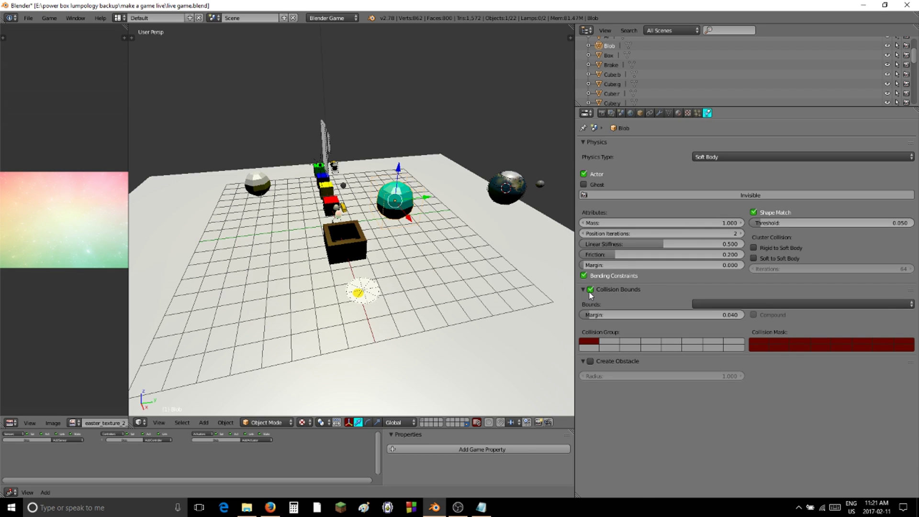
click(590, 290)
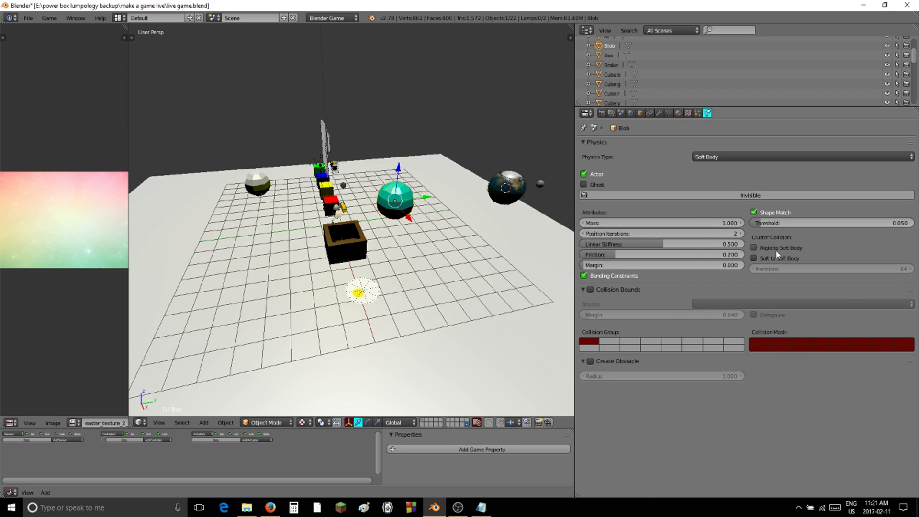
click(754, 249)
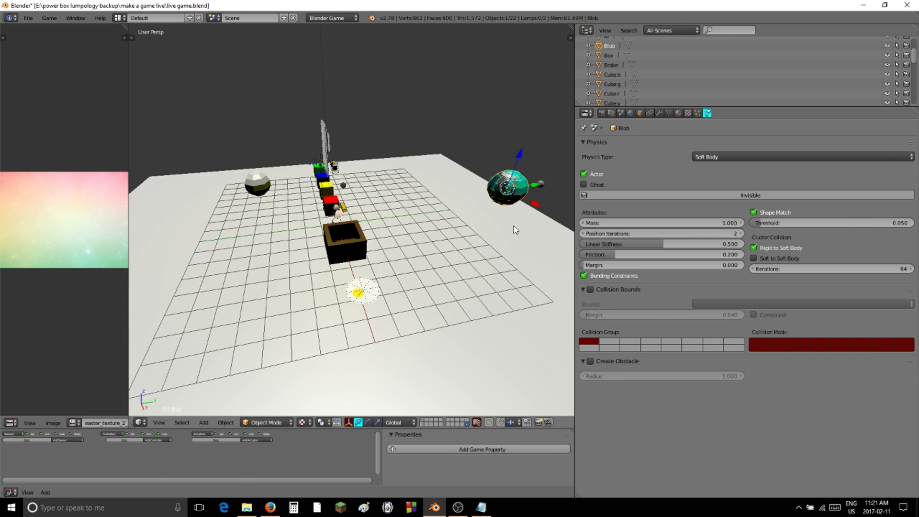
- Move the Blob clear of the other objects and run the game twice to check its soft-body motion up close
scroll(448, 208, down, 5)
key(p)
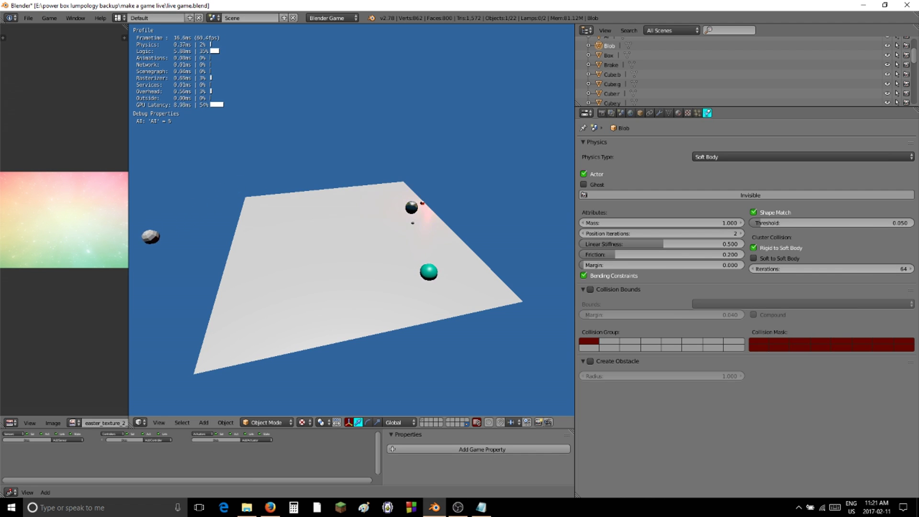
key(Escape)
middle_drag(421, 287, 344, 206)
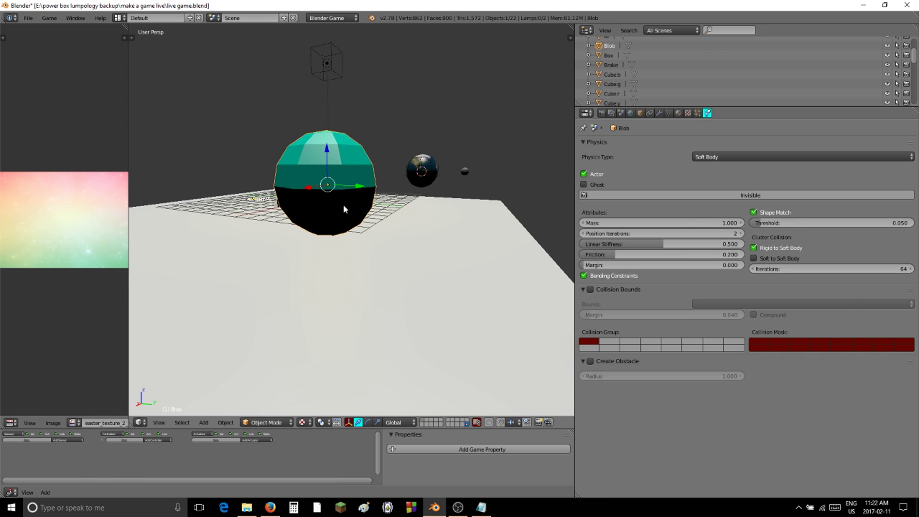
key(p)
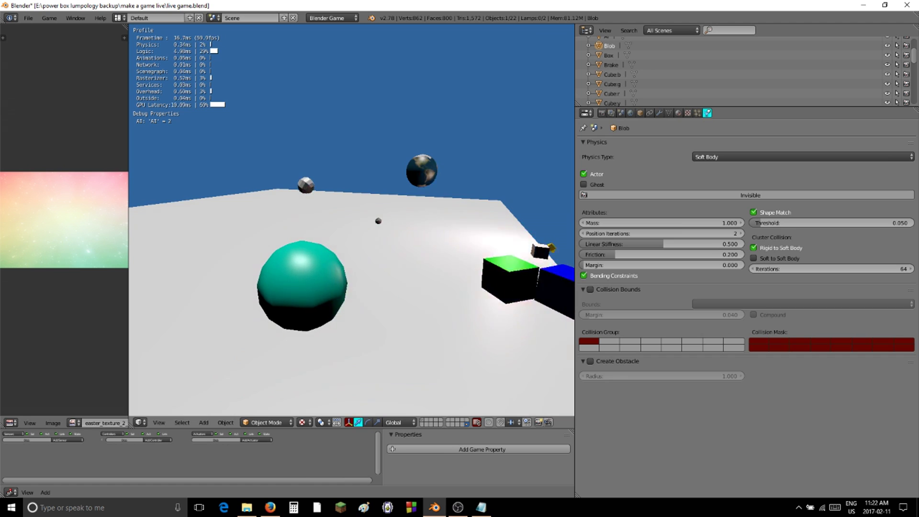
key(Escape)
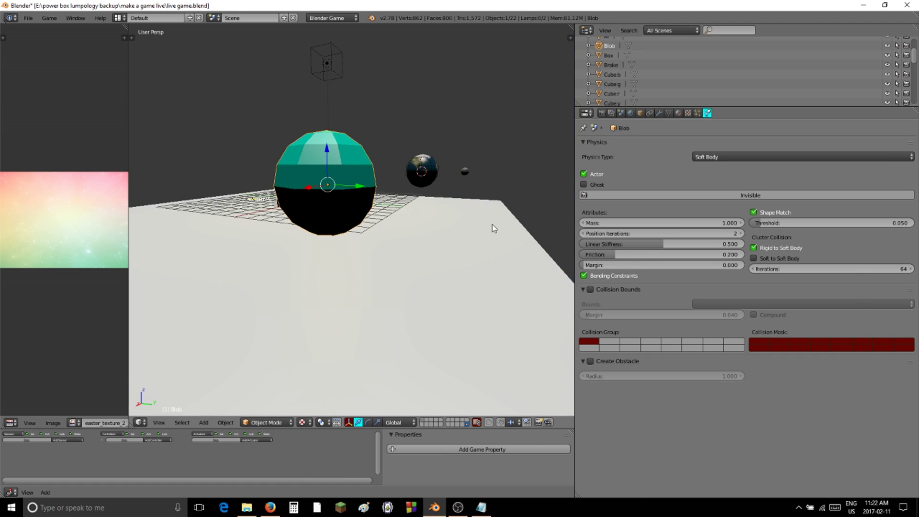
- Lower the Blob's linear stiffness to about 0.197 and play-test how it deforms
click(718, 223)
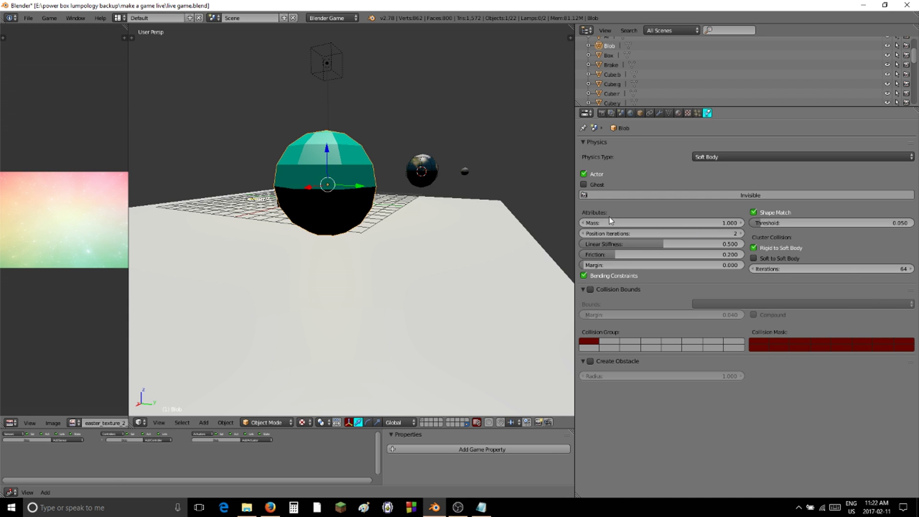
drag(623, 244, 572, 244)
key(p)
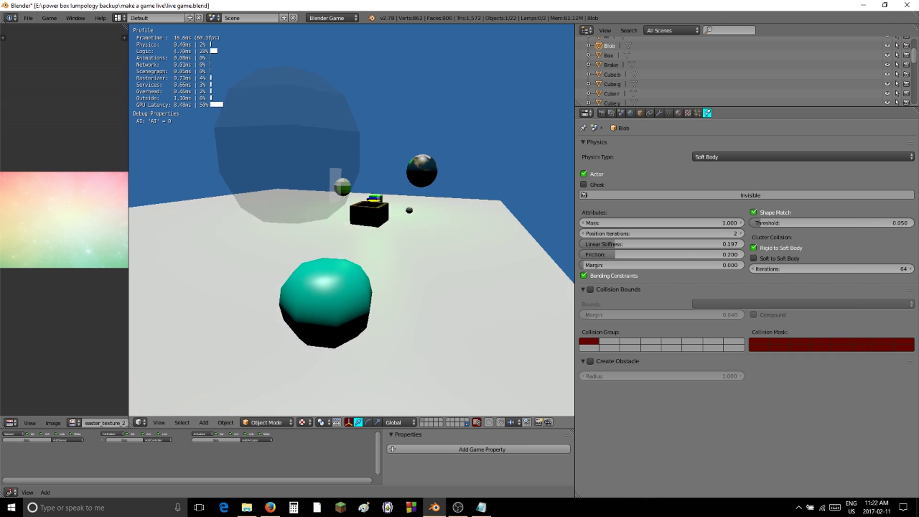
key(Escape)
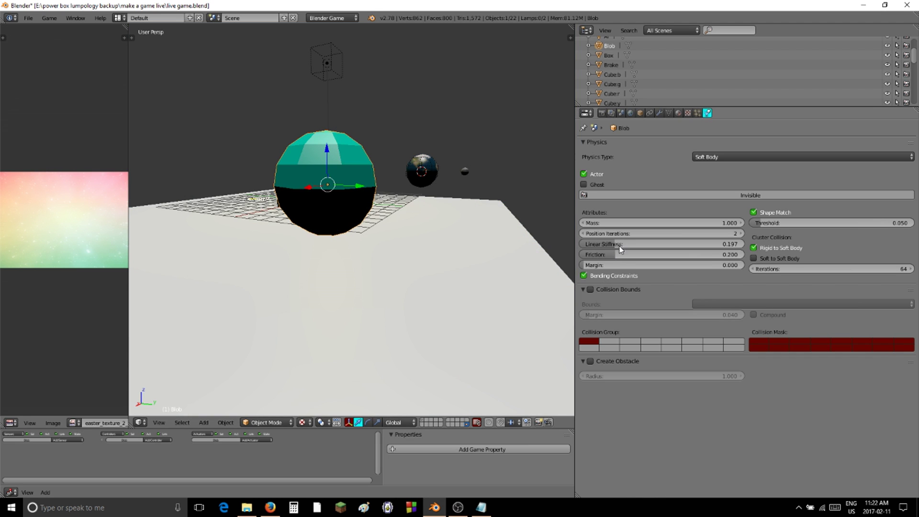
- Lower the Blob's linear stiffness to about 0.126 and play-test it again
drag(604, 243, 603, 243)
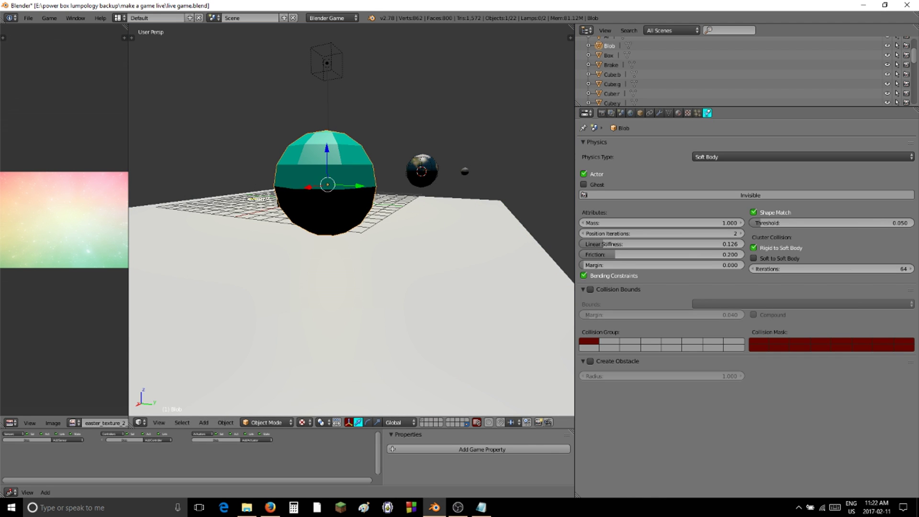
key(p)
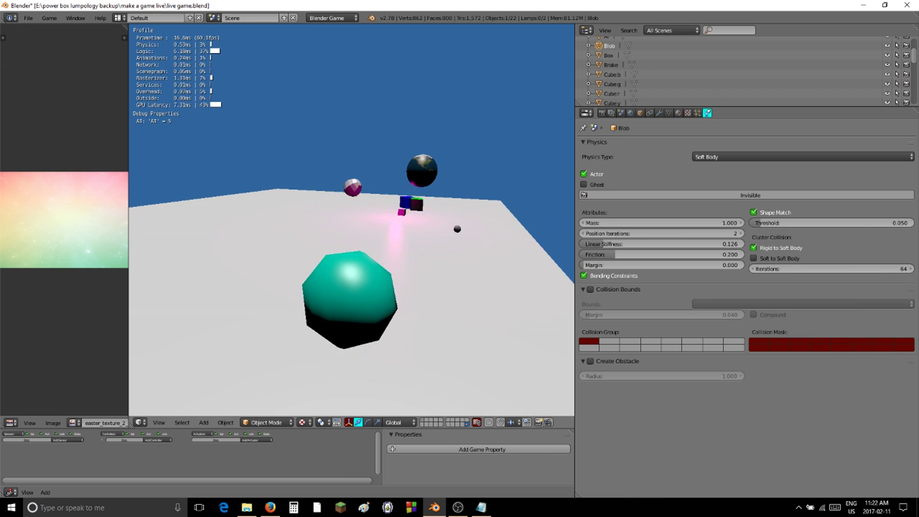
key(Escape)
- Select the Blob together with smash as the active object and copy smash's gravity game property to the Blob
middle_drag(477, 176, 428, 190)
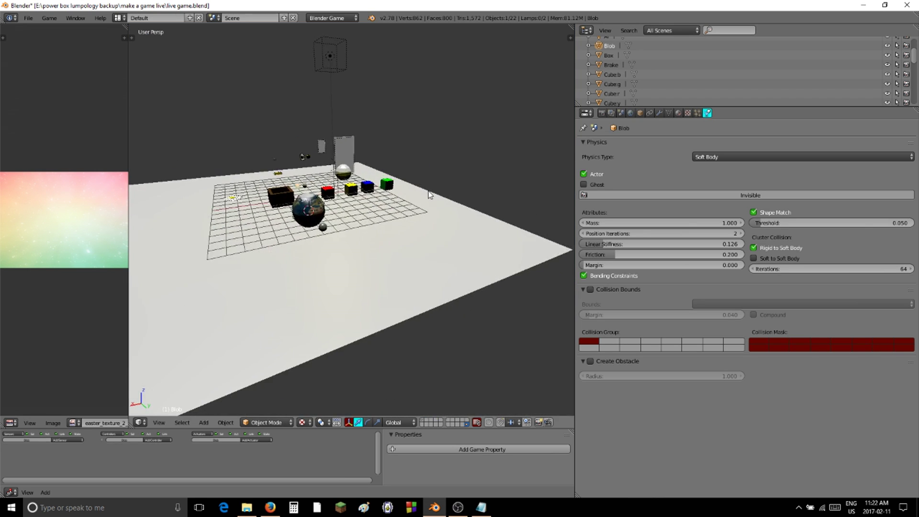
middle_drag(264, 226, 257, 288)
right_click(277, 196)
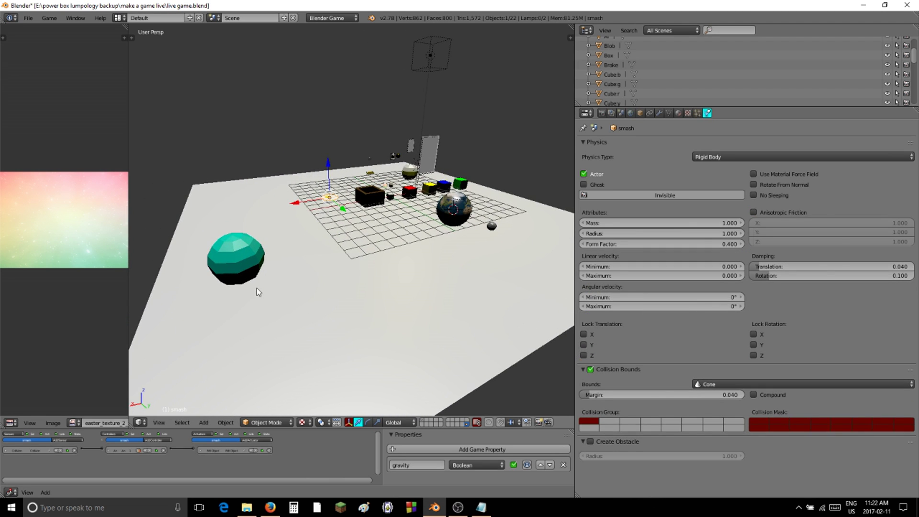
shift+right_click(251, 260)
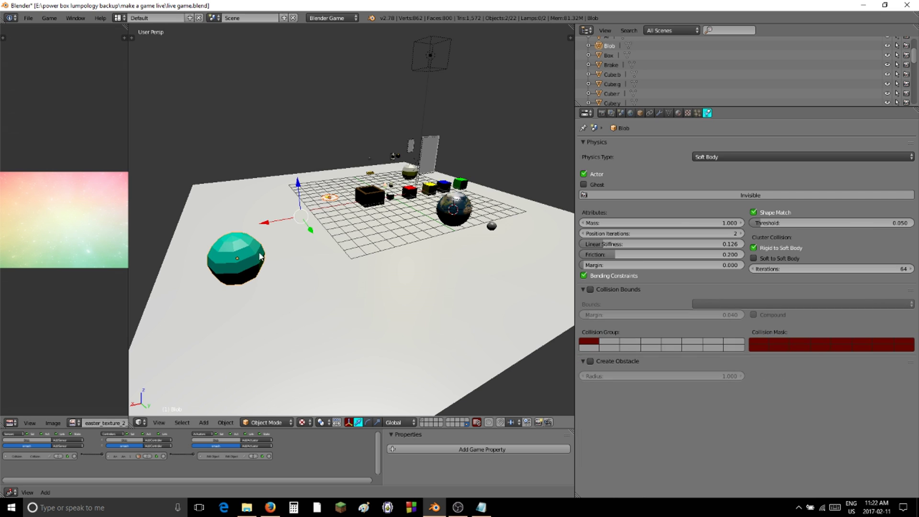
shift+right_click(330, 198)
key(space)
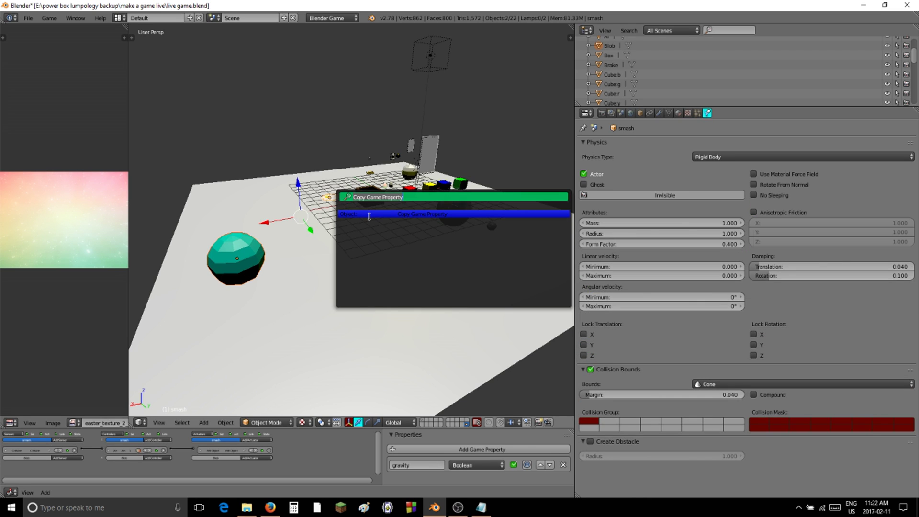
key(BackSpace)
text(copy)
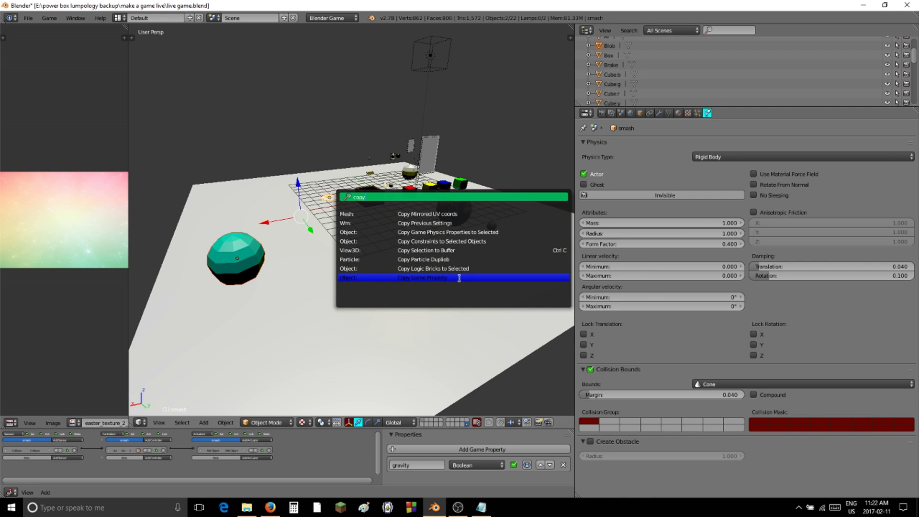
click(459, 278)
- Copy smash's logic bricks to the Blob and select only the Blob to check them
key(space)
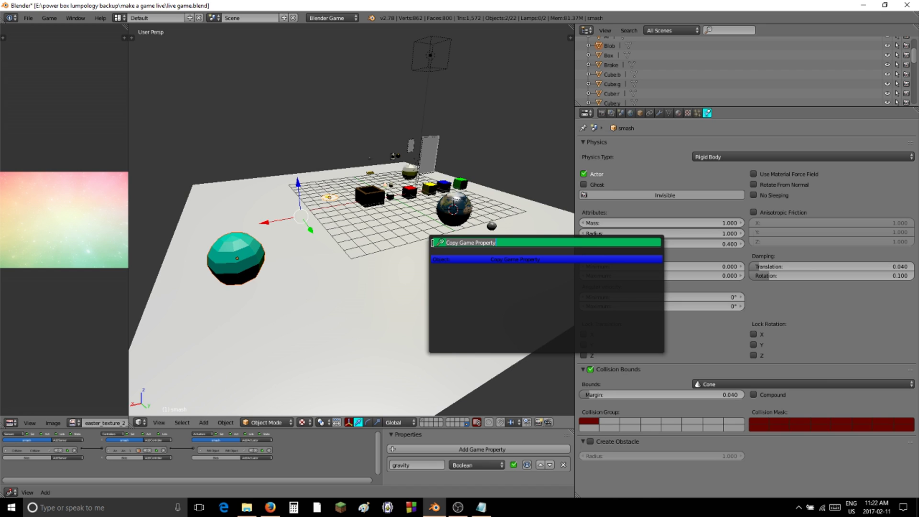
text(copy)
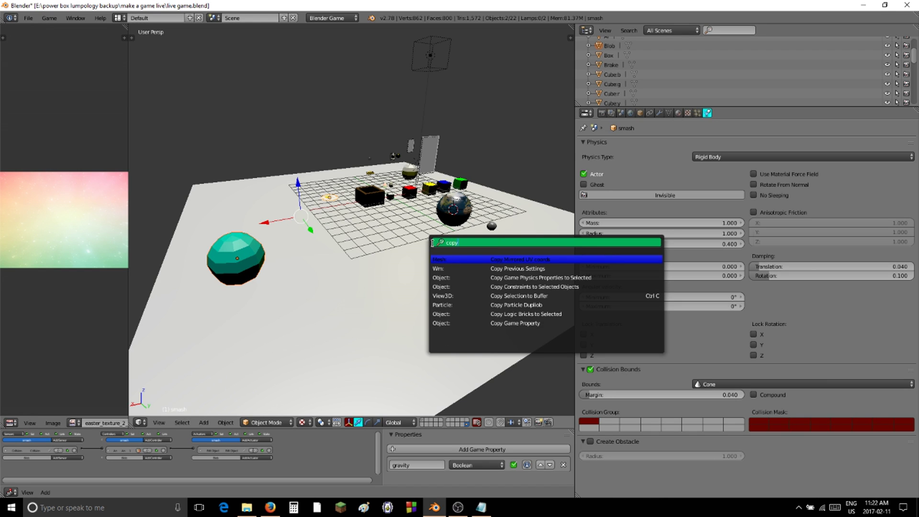
click(544, 314)
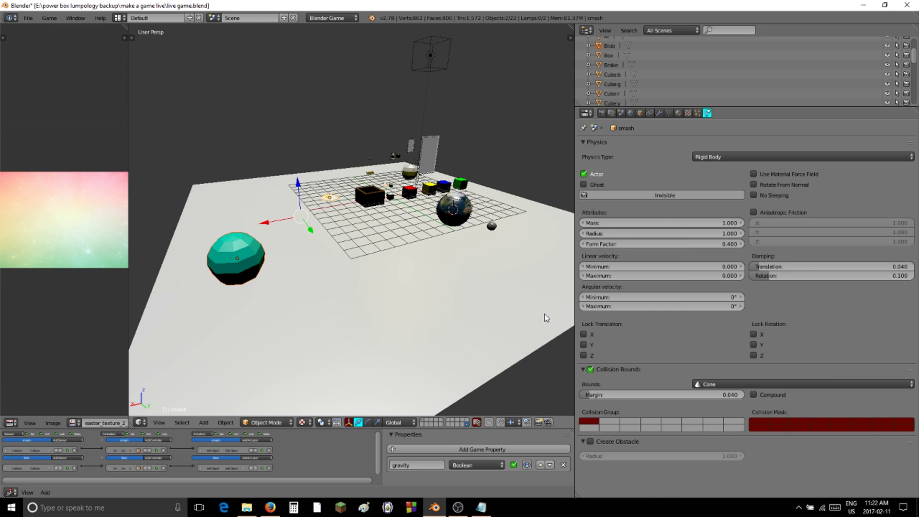
right_click(249, 271)
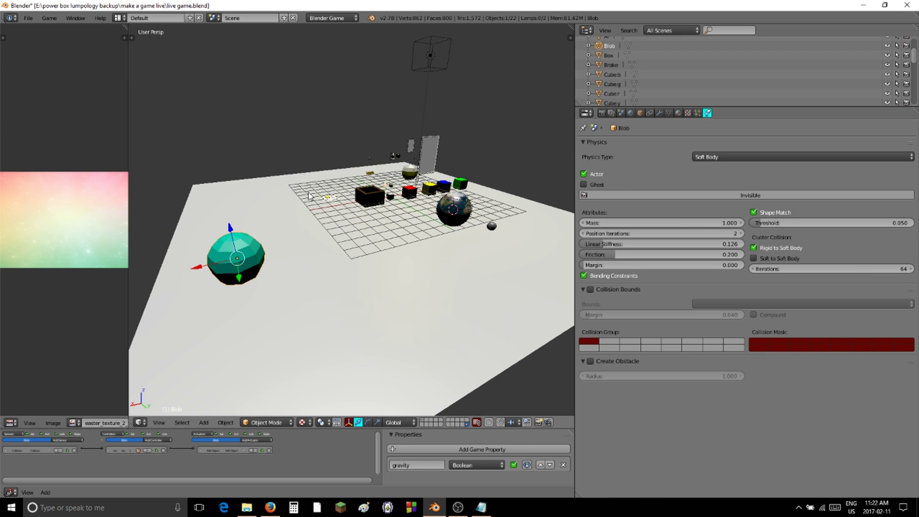
- Show the first layer through the camera, save the file and briefly run the game
click(424, 420)
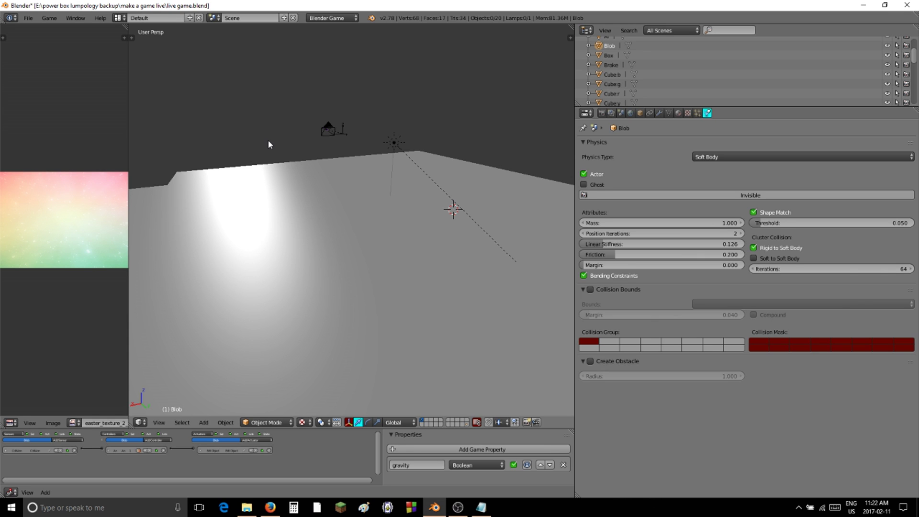
key(KP_0)
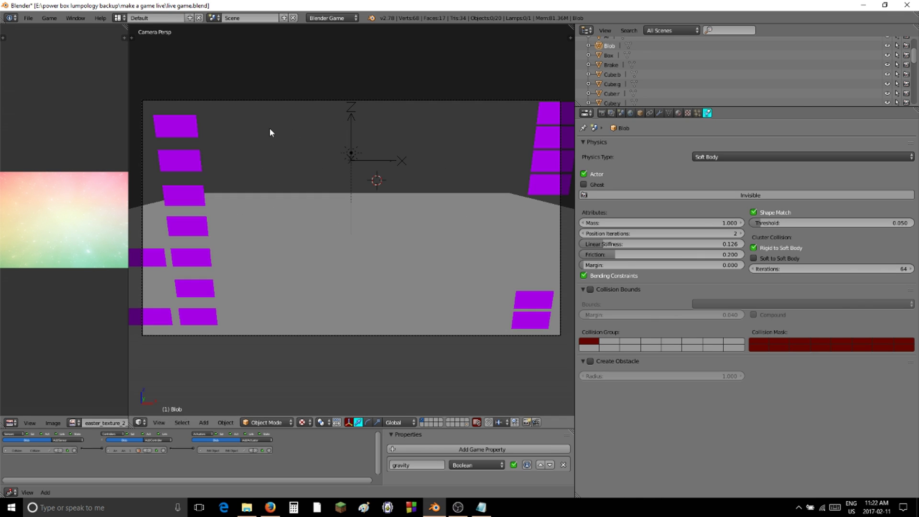
click(32, 20)
click(40, 93)
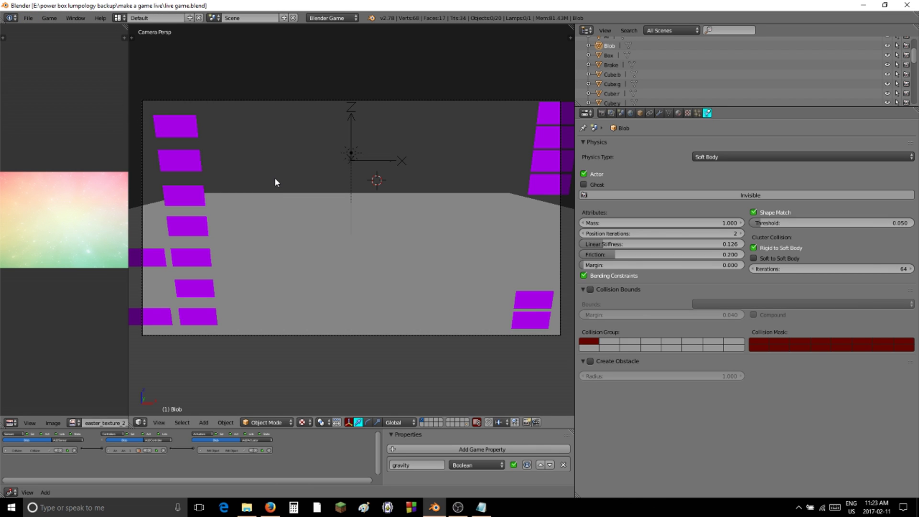
key(p)
key(Escape)
- Select the Buy explode button, play-test it on the spawned cubes and save the file
right_click(530, 327)
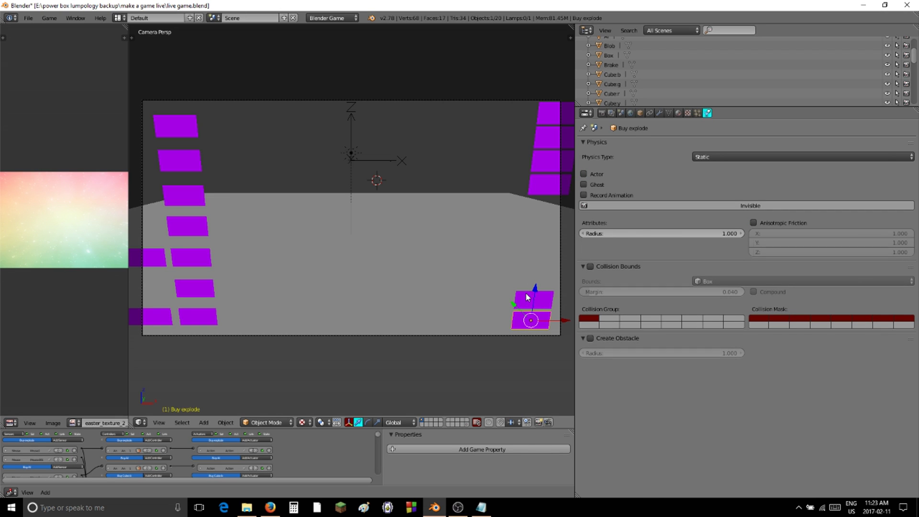
right_click(526, 307)
right_click(527, 320)
key(p)
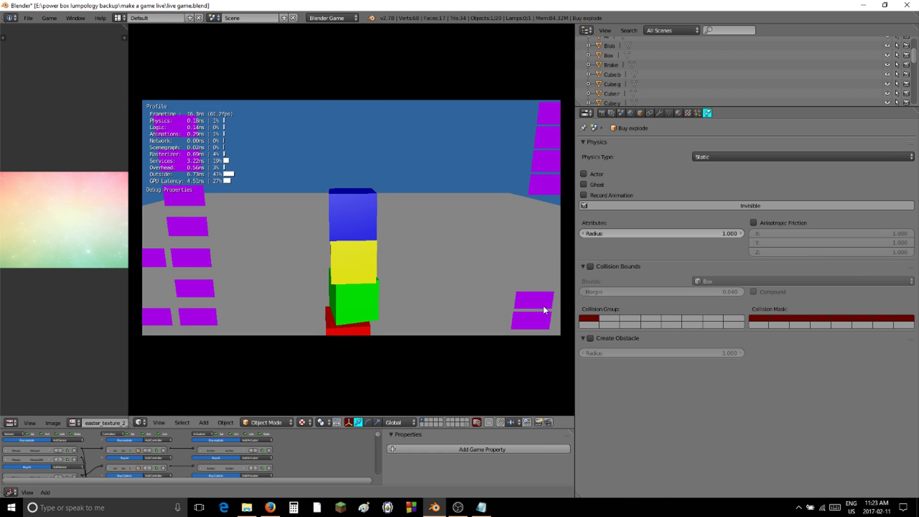
click(535, 324)
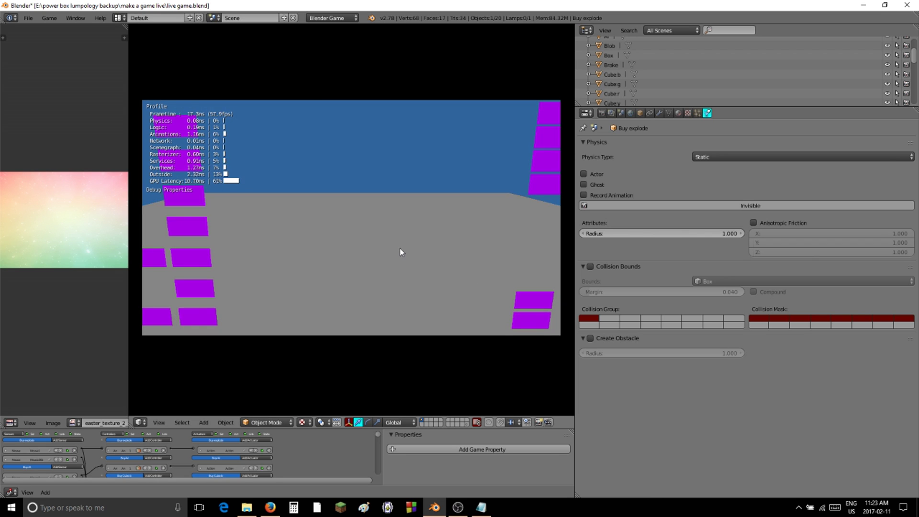
key(Escape)
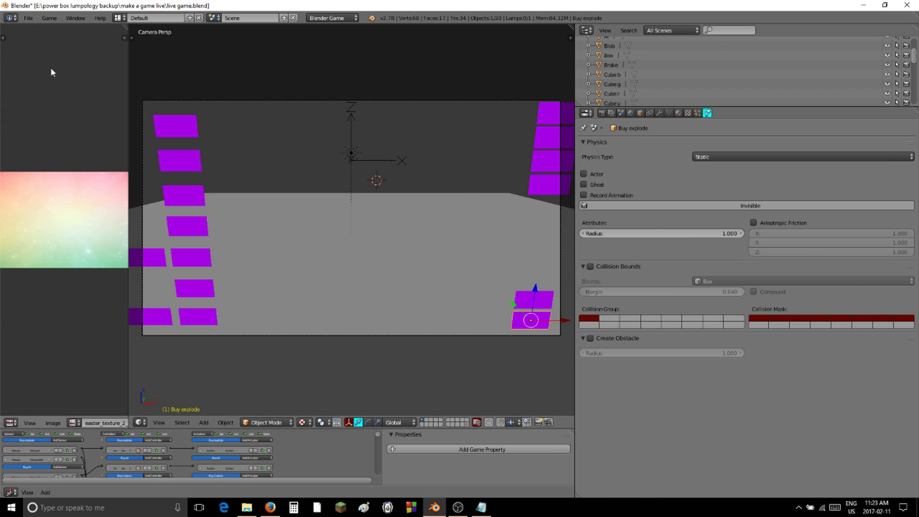
click(28, 17)
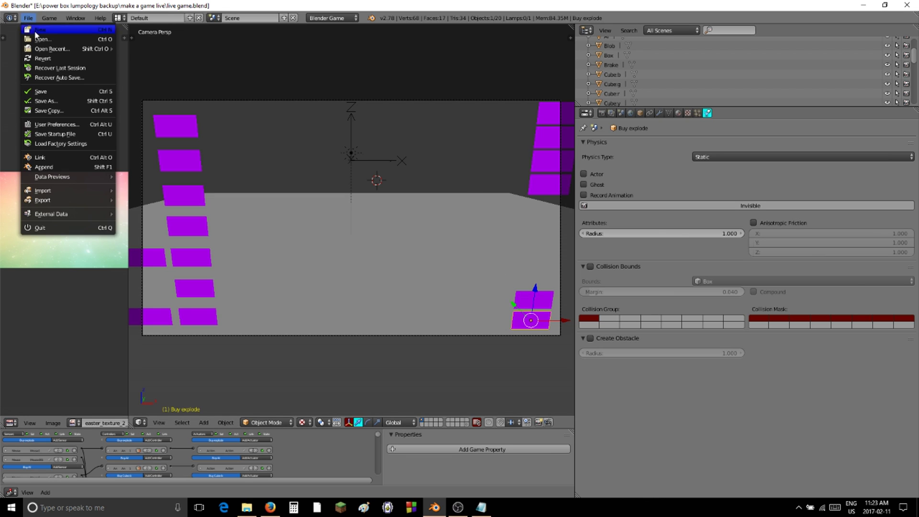
click(56, 91)
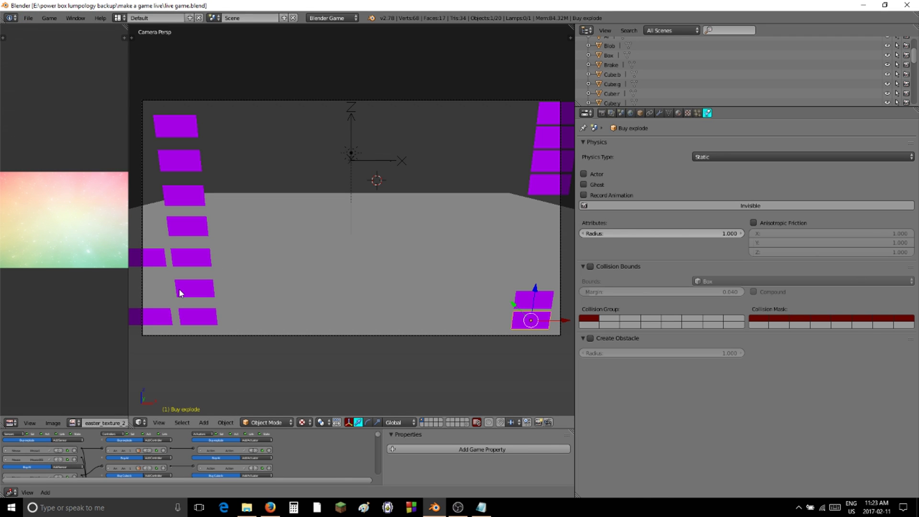
- Play-test the Buy AI button by spawning its object, and select that button in the scene
key(p)
click(194, 289)
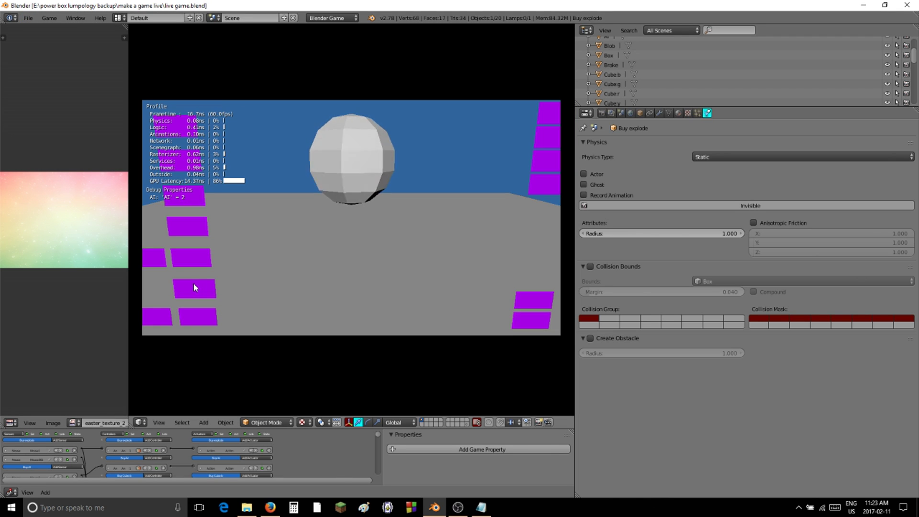
key(Escape)
right_click(199, 295)
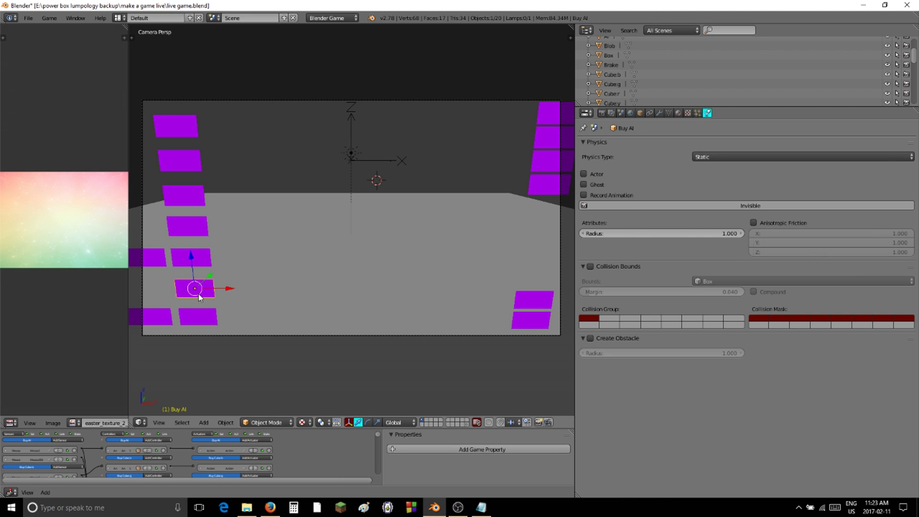
- Duplicate the Buy AI button and place the copy beside the original along the X axis, leaving a small gap
key(shift+d)
right_click(199, 290)
key(g)
key(x)
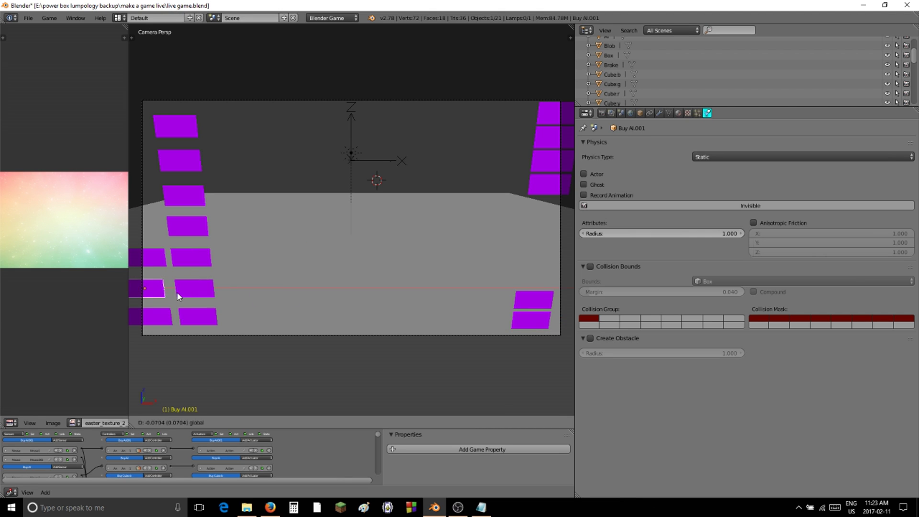
click(180, 298)
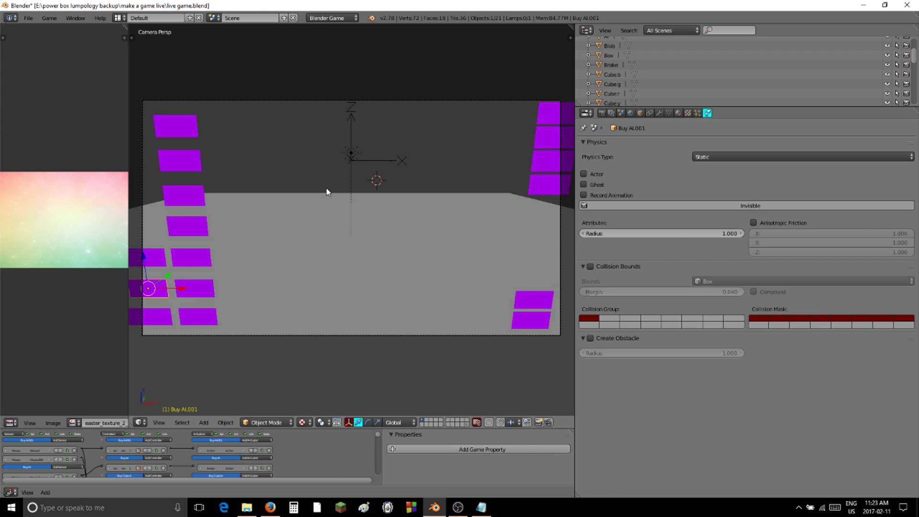
- Test the button layout in the running game and nudge the duplicated button slightly along the X axis
key(p)
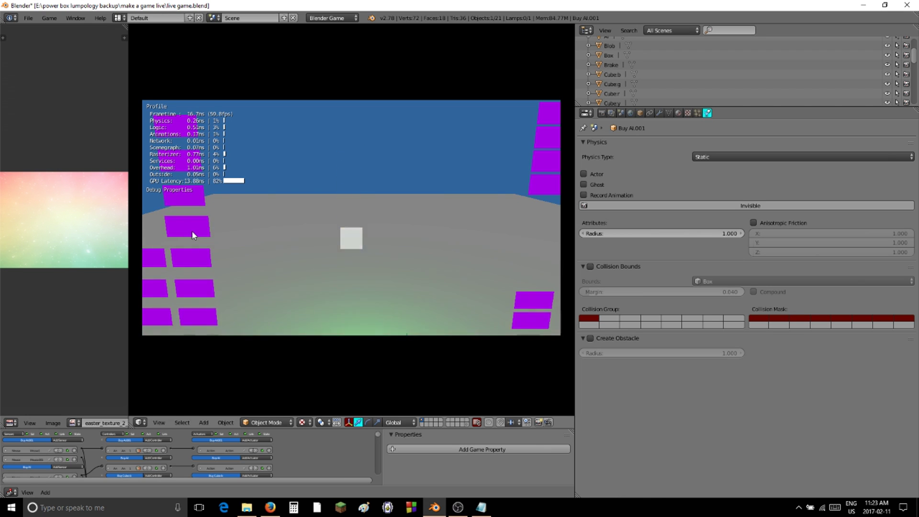
key(Escape)
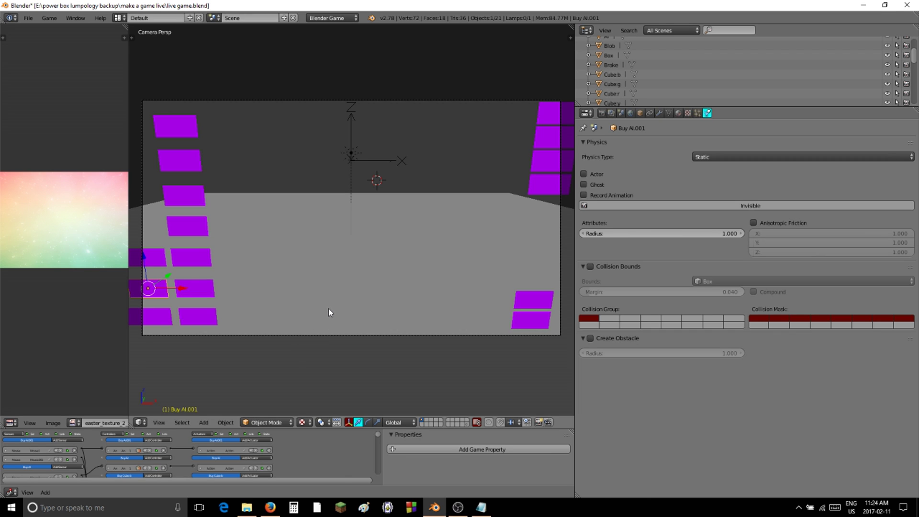
drag(191, 293, 187, 293)
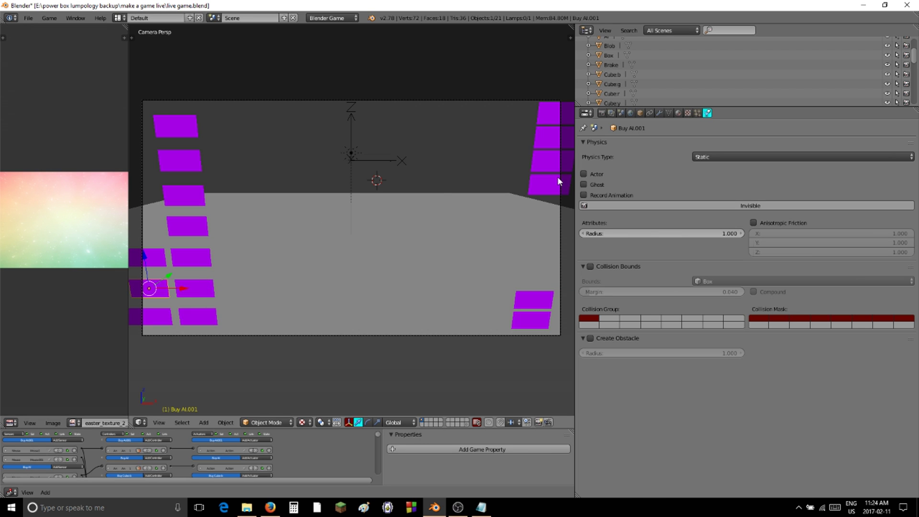
- Rename the duplicated button object as "Buy blob"
click(679, 113)
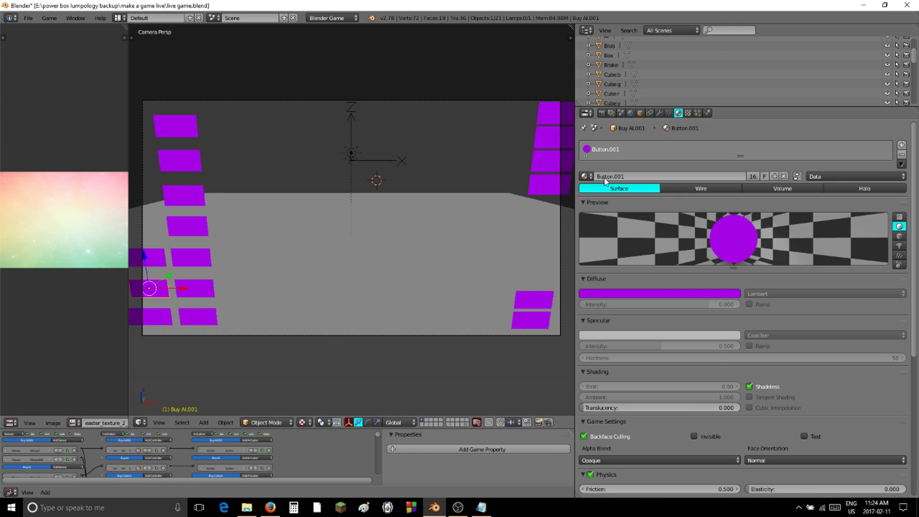
click(640, 113)
click(639, 136)
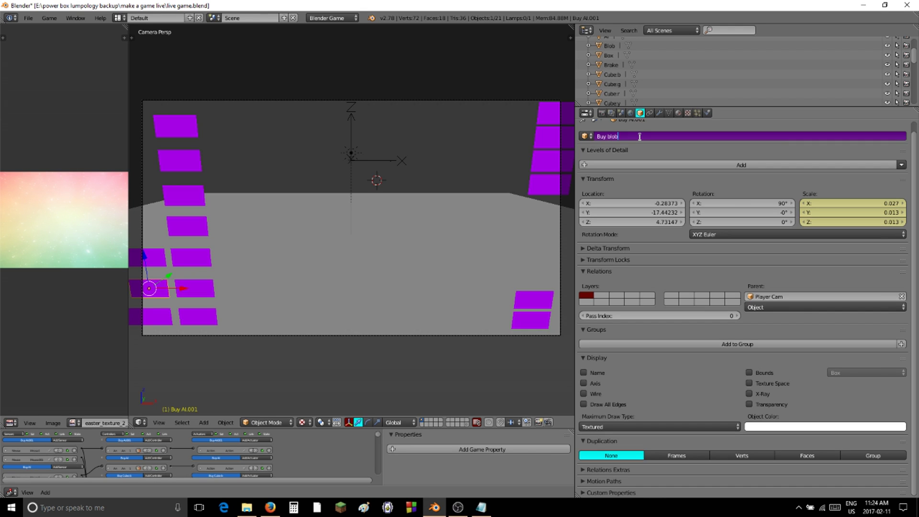
key(Return)
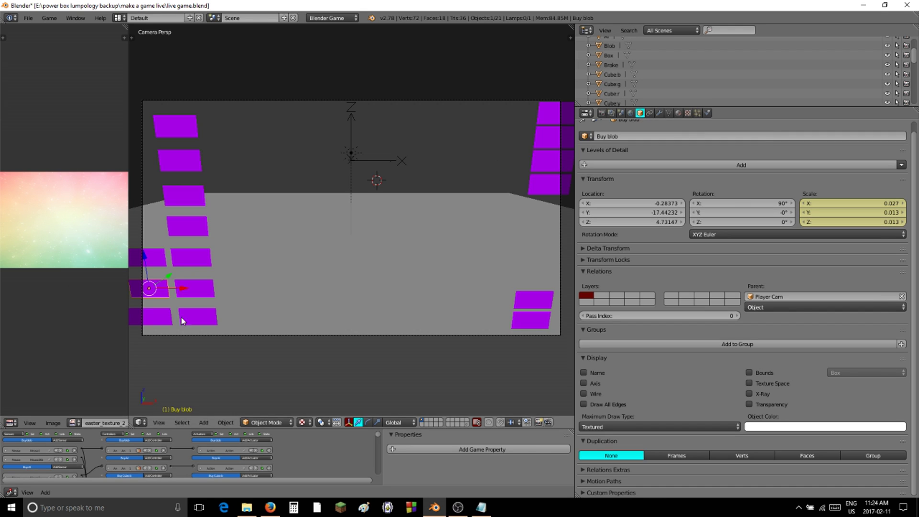
- Enlarge the logic editor and add an Edit Object actuator to the Your Spawner empty
drag(231, 430, 254, 234)
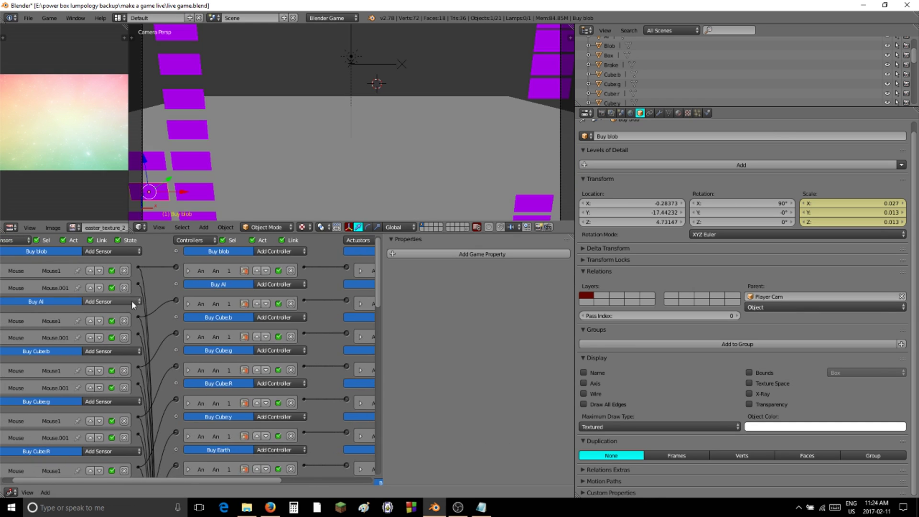
scroll(131, 301, up, 3)
ctrl+drag(136, 281, 141, 293)
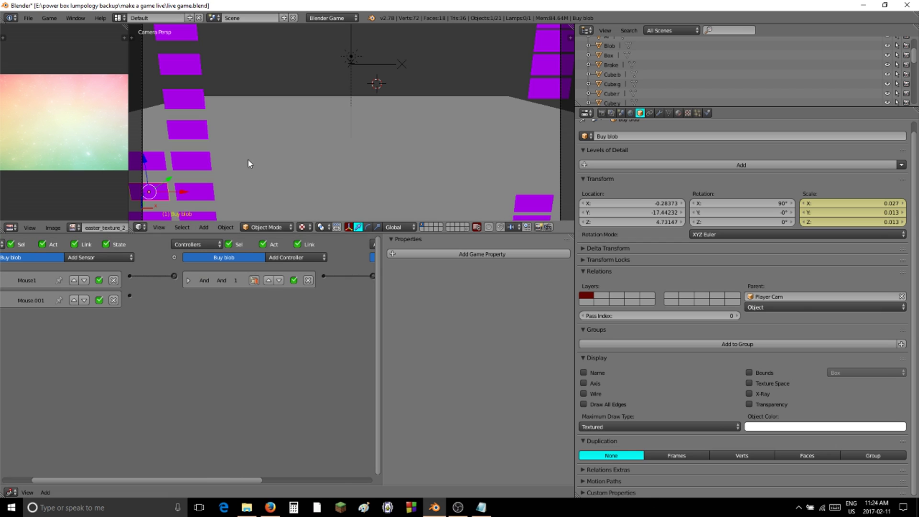
right_click(390, 62)
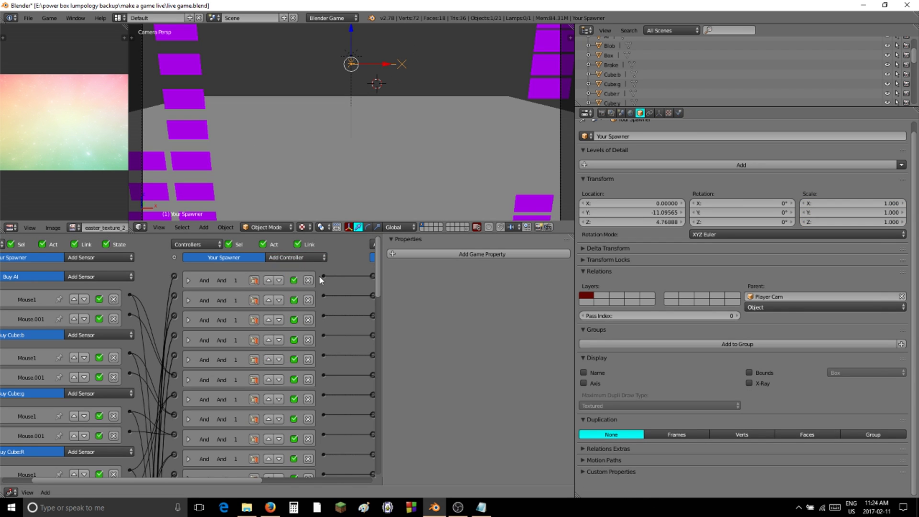
ctrl+scroll(240, 301, right, 5)
click(333, 258)
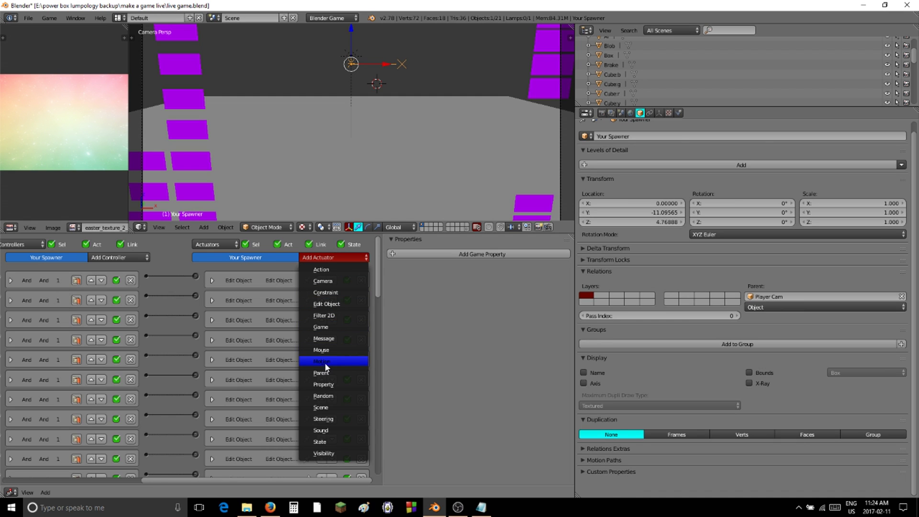
click(327, 304)
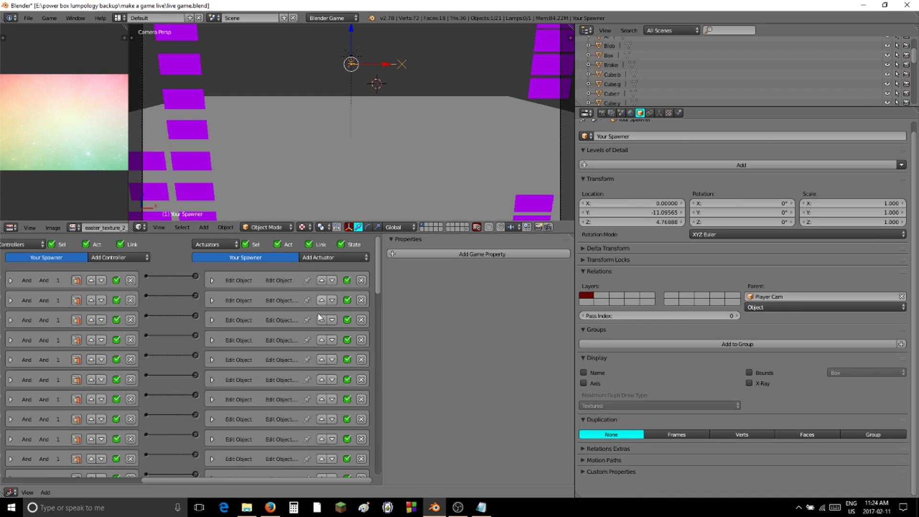
- Set Your Spawner's new actuator to add the Blob object, link it to the last And controller, and collapse both bricks
scroll(221, 264, down, 2)
scroll(221, 264, down, 2)
click(289, 403)
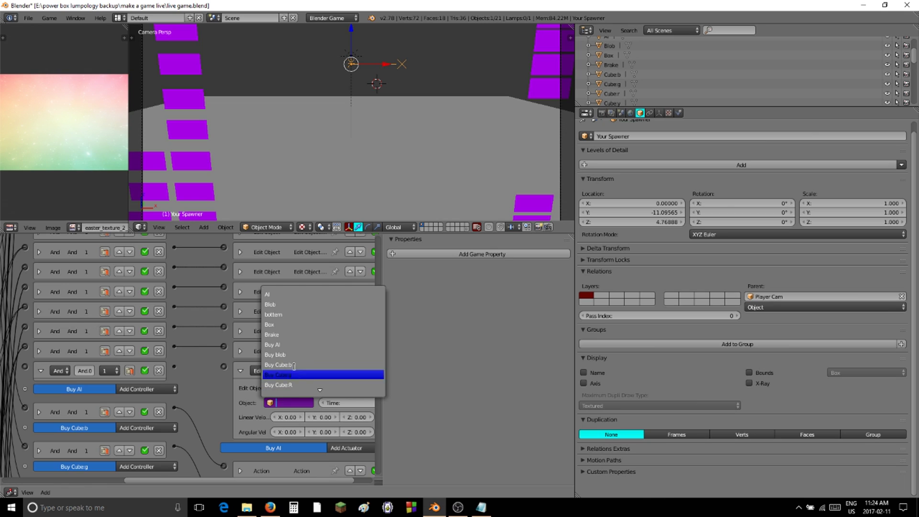
click(271, 305)
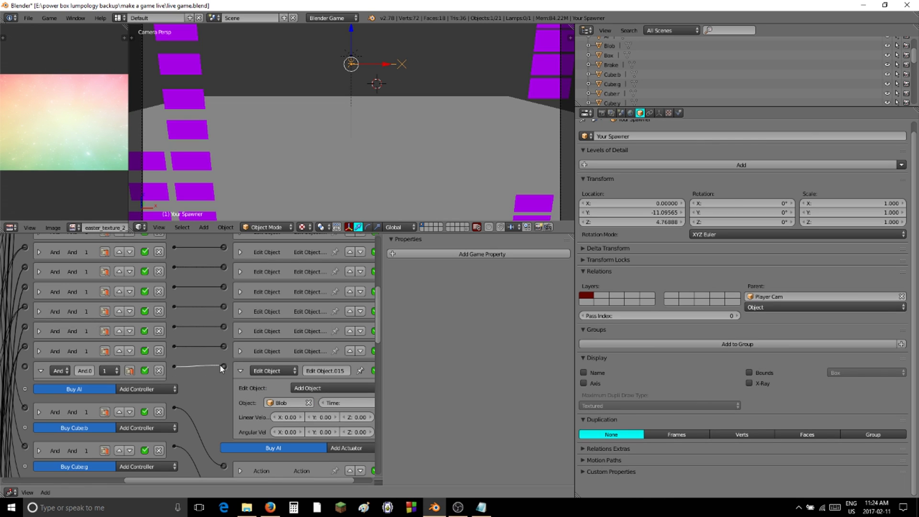
click(241, 370)
click(41, 372)
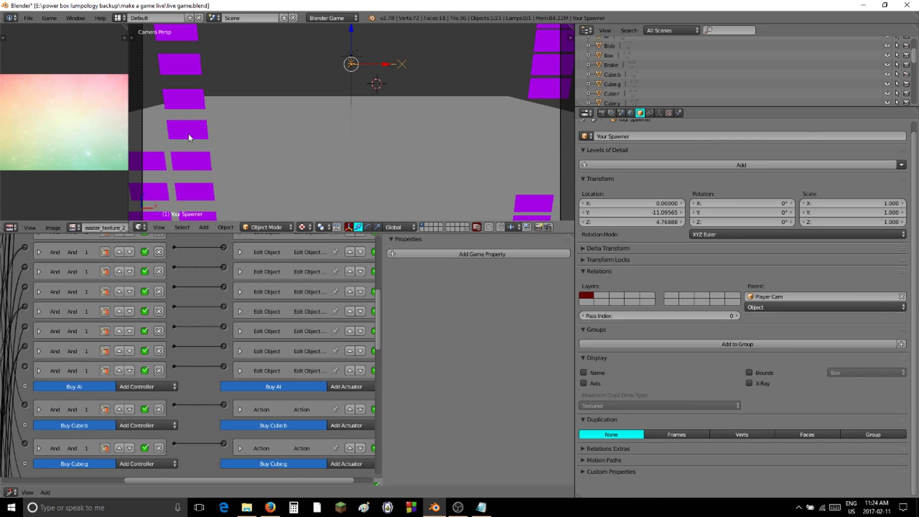
shift+middle_drag(175, 179, 187, 164)
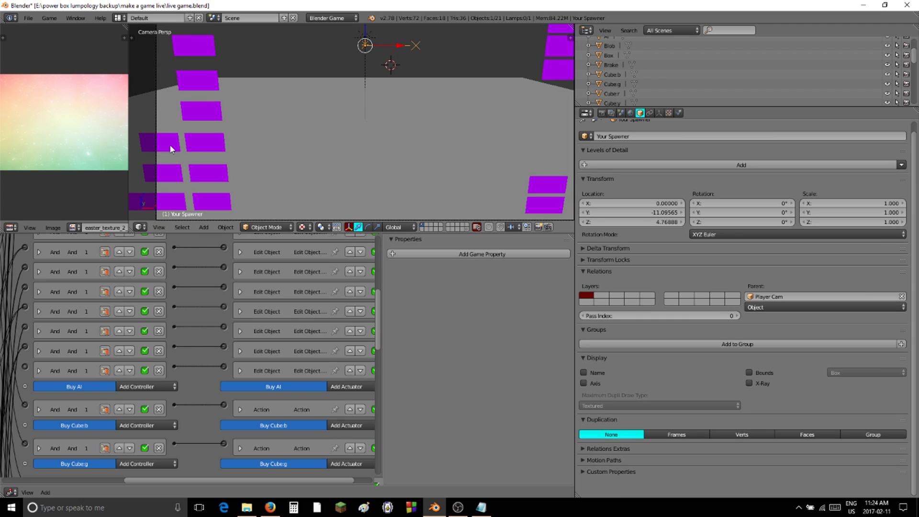
right_click(169, 148)
key(Home)
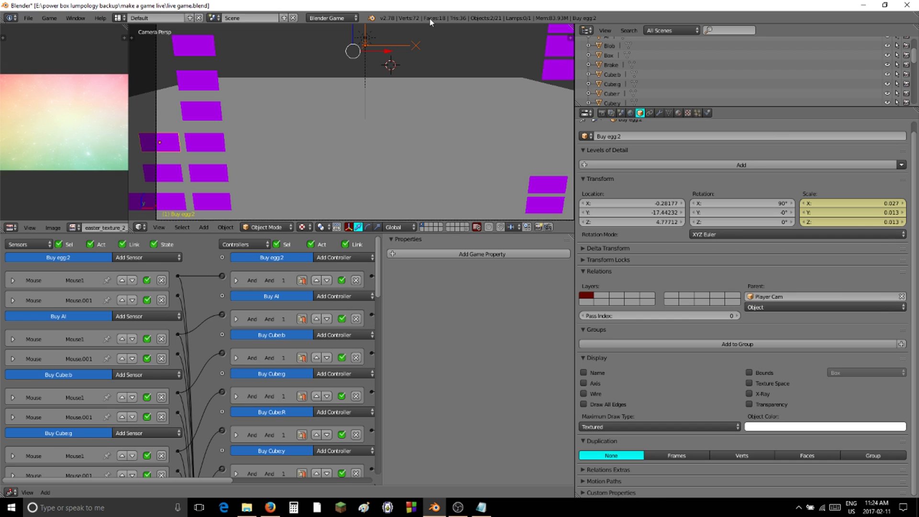
right_click(411, 40)
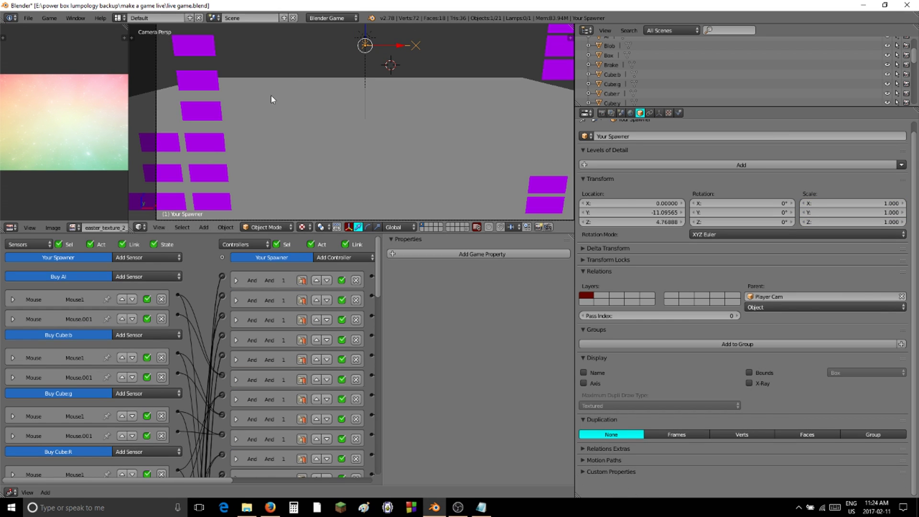
- Add the Buy blob button to the selection and link its Mouse.001 sensor to Your Spawner's last And controller
right_click(175, 176)
key(Home)
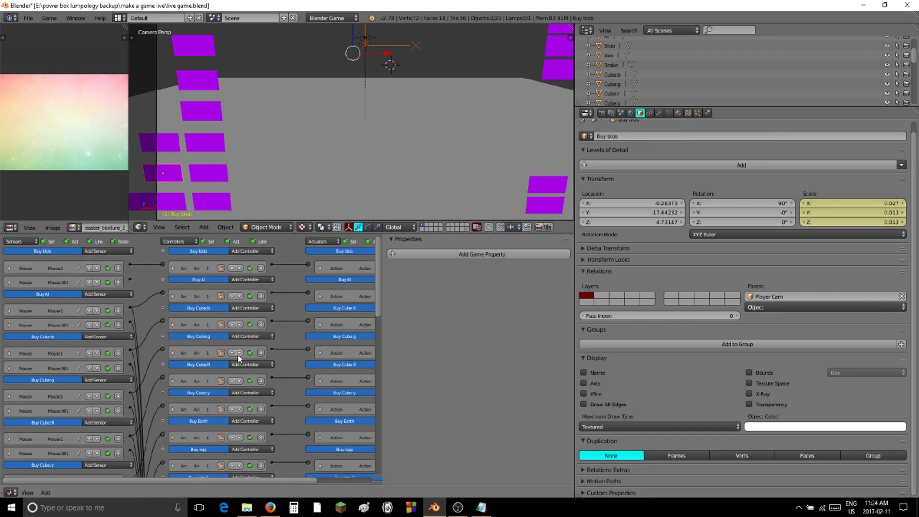
drag(252, 234, 236, 12)
scroll(168, 351, down, 1)
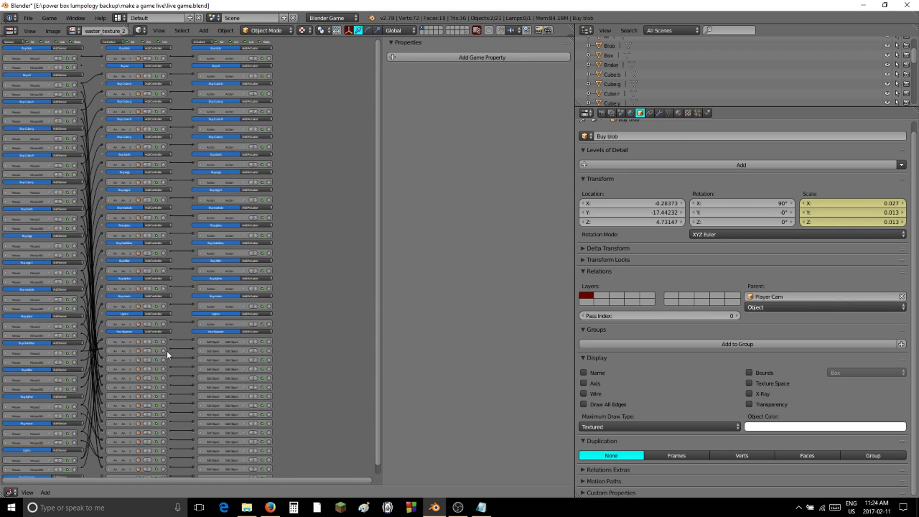
scroll(78, 288, down, 1)
middle_drag(79, 289, 79, 287)
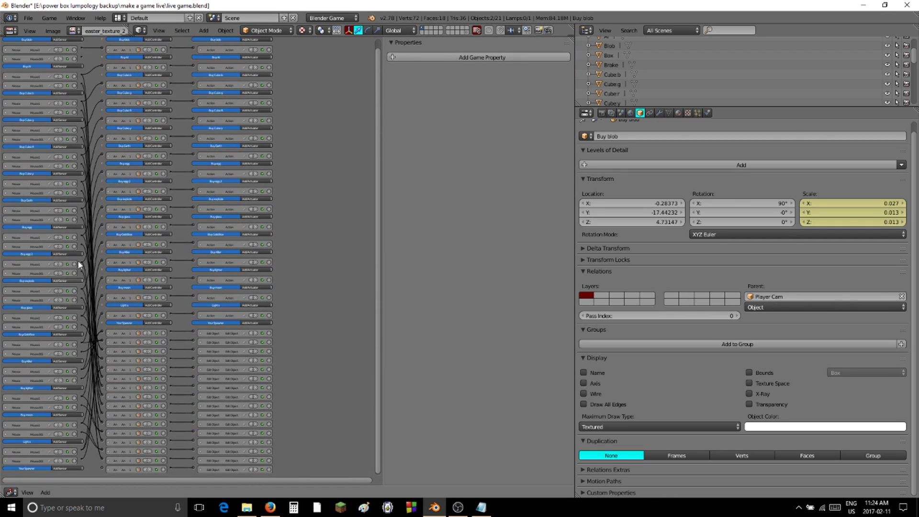
drag(82, 58, 103, 472)
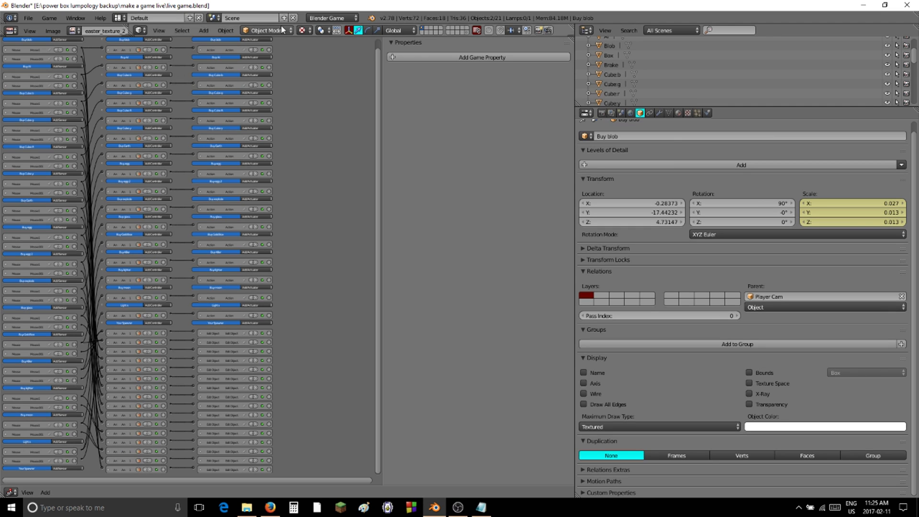
- Shrink the logic editor to give the 3D view more room and save the game file
key(ctrl+Up)
drag(326, 358, 327, 365)
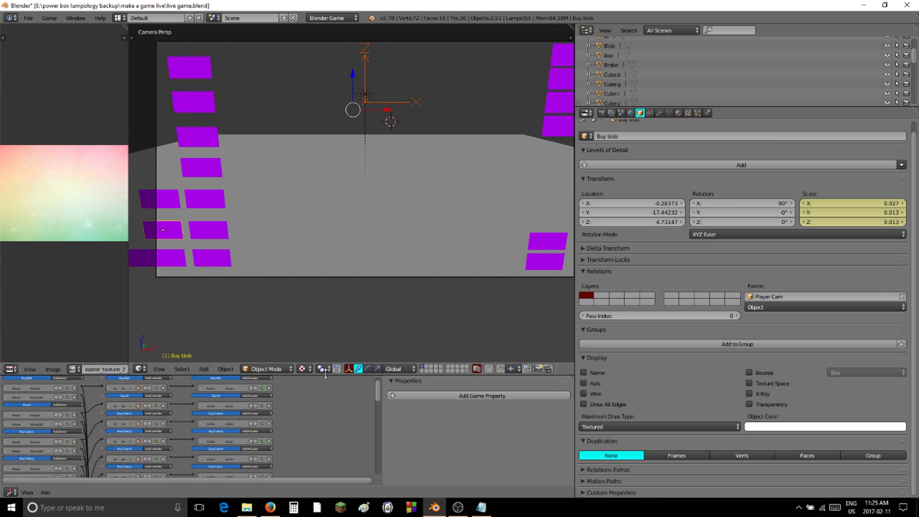
scroll(369, 257, down, 3)
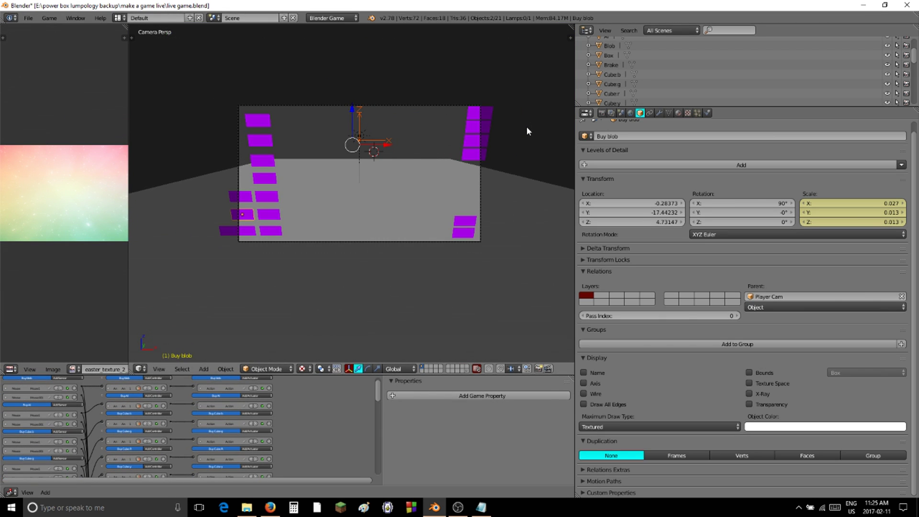
shift+middle_drag(529, 131, 525, 131)
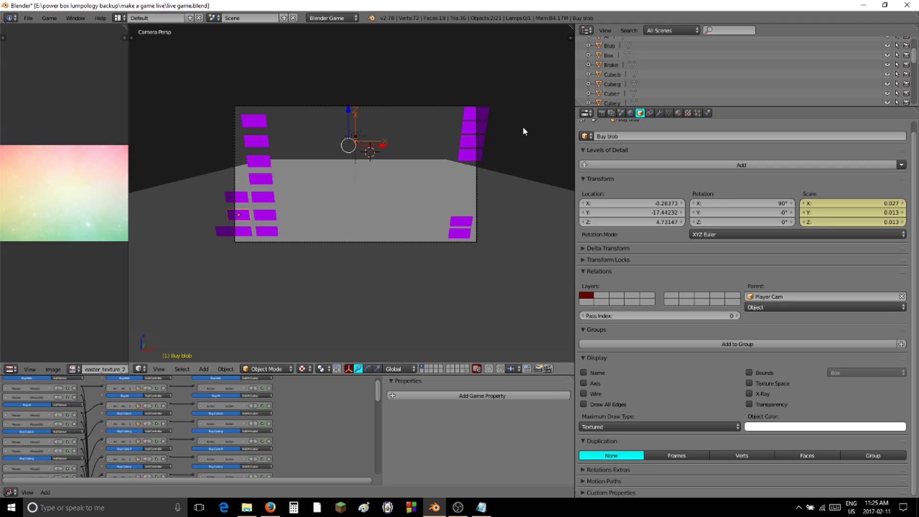
click(28, 17)
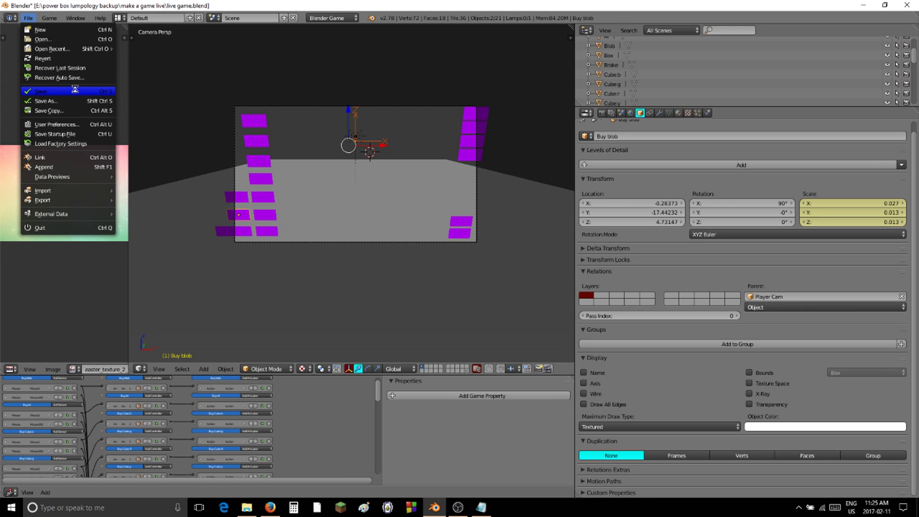
click(73, 91)
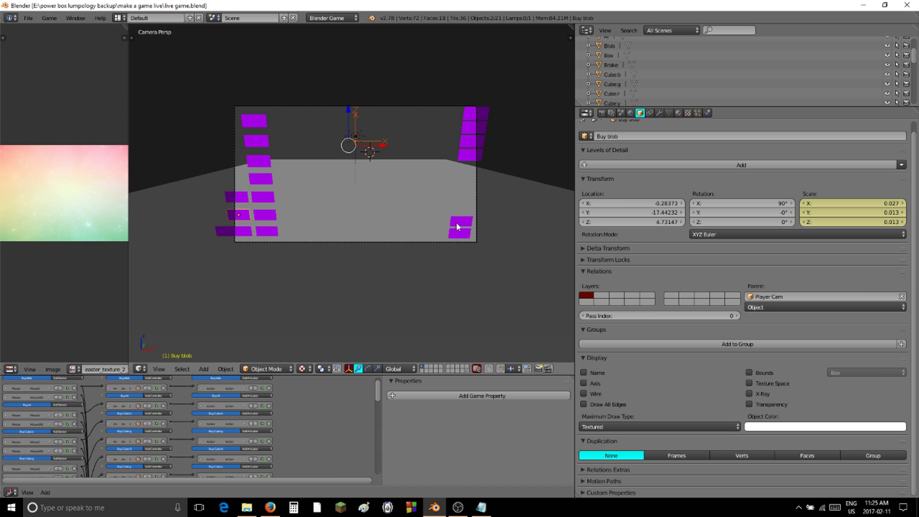
- Run the game, spawn a blob with the Buy blob button, view it from another angle, and end the test
scroll(432, 181, up, 2)
key(p)
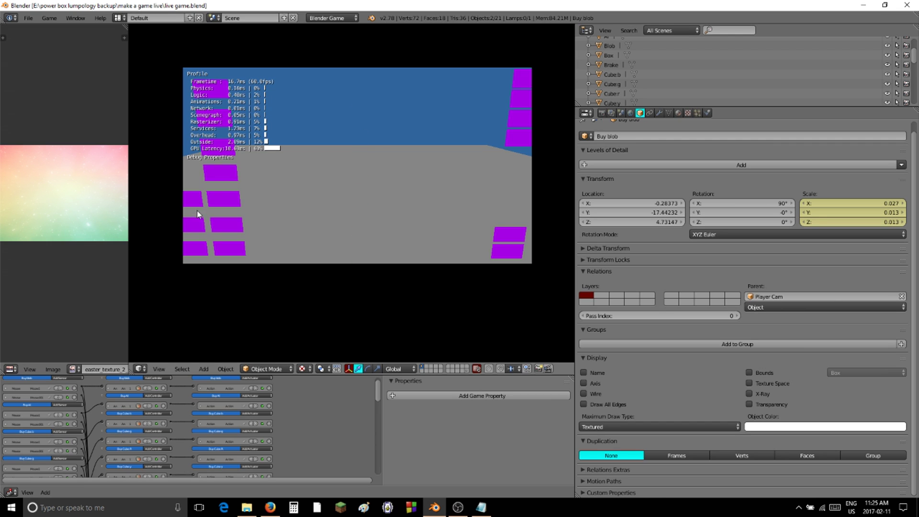
click(196, 225)
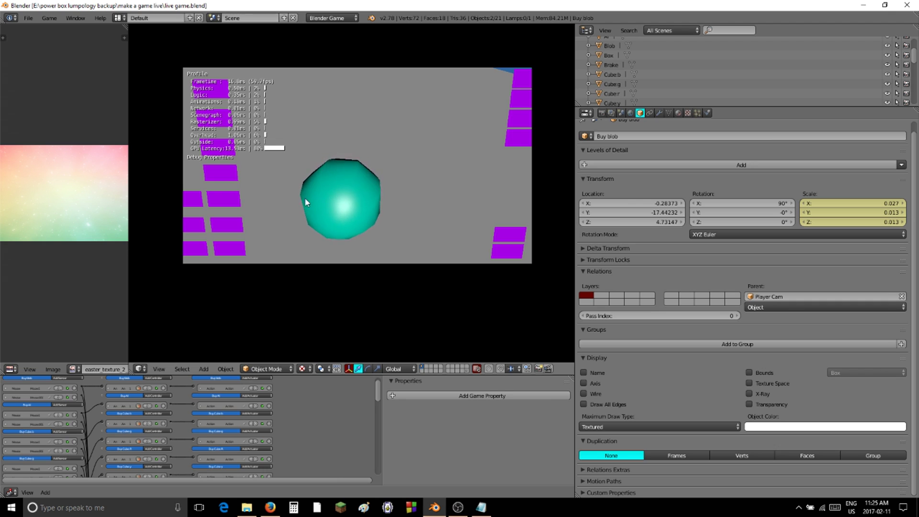
key(a)
right_drag(345, 165, 358, 165)
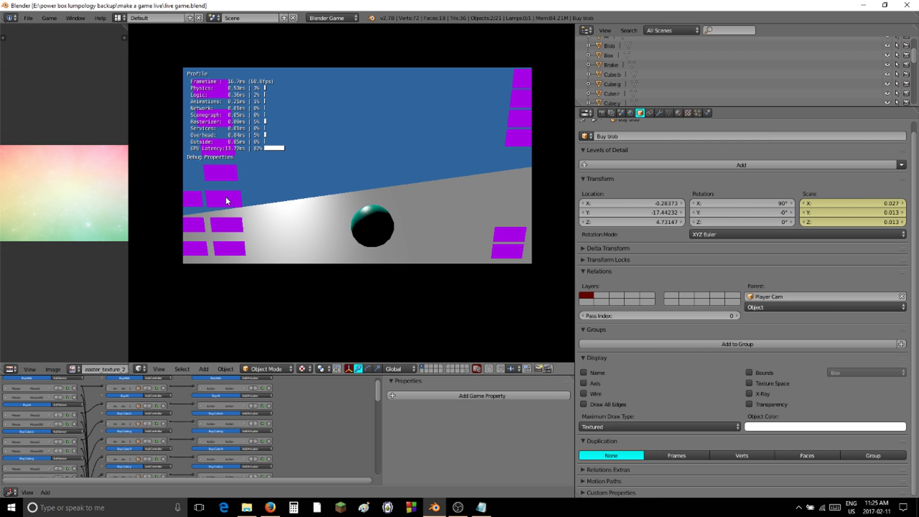
key(Escape)
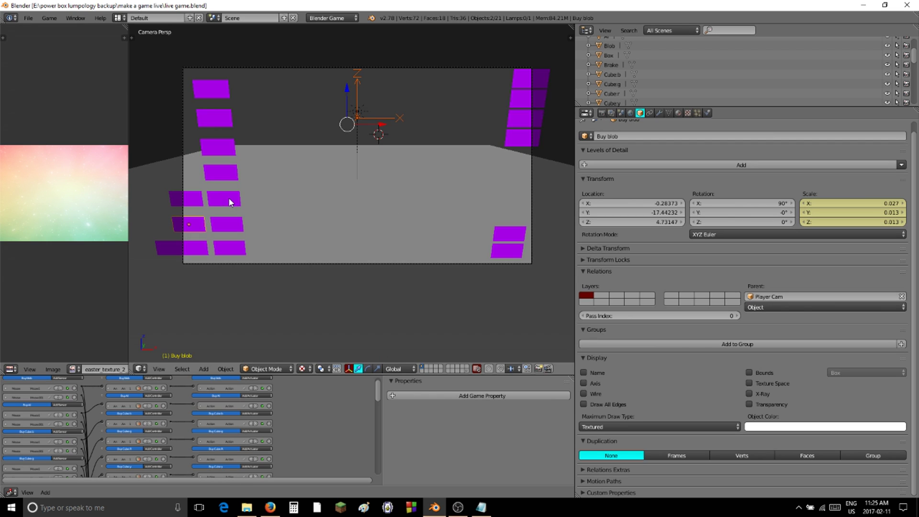
- Select the Blob on the last layer and enable its collision bounds with the Convex Hull shape
click(465, 370)
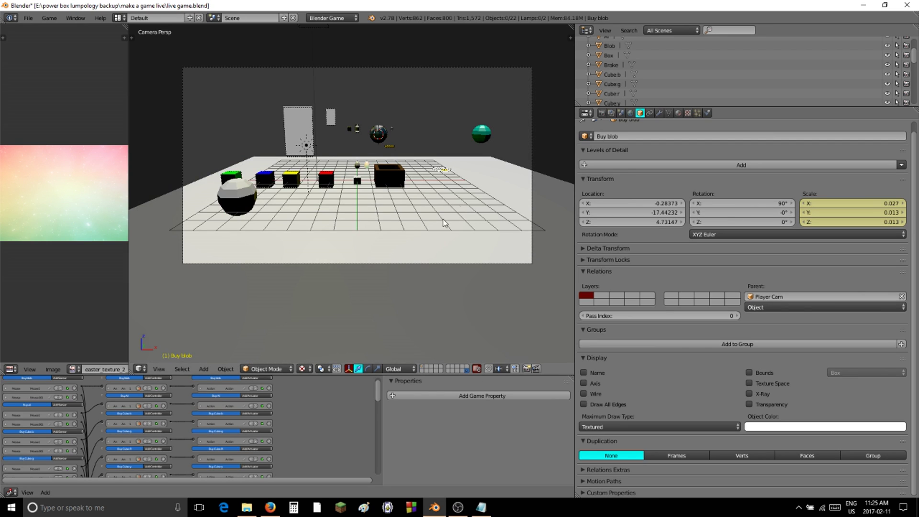
right_click(485, 137)
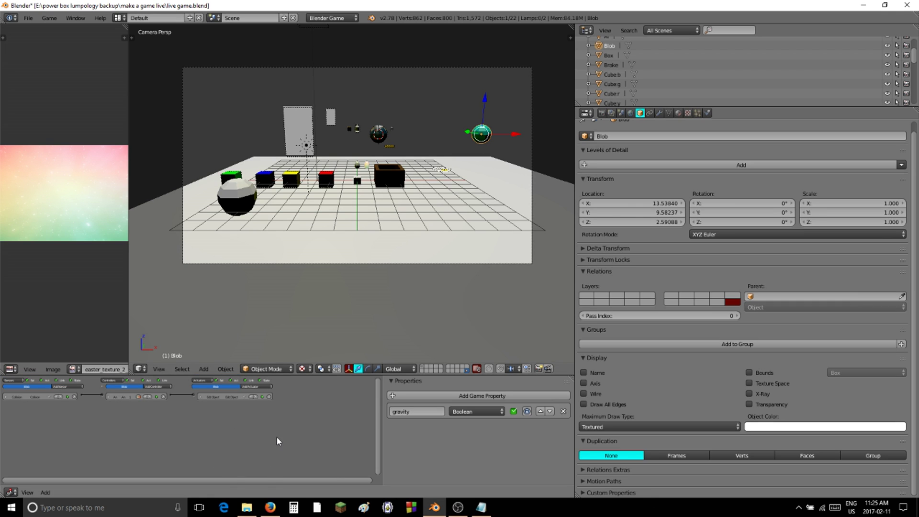
click(708, 113)
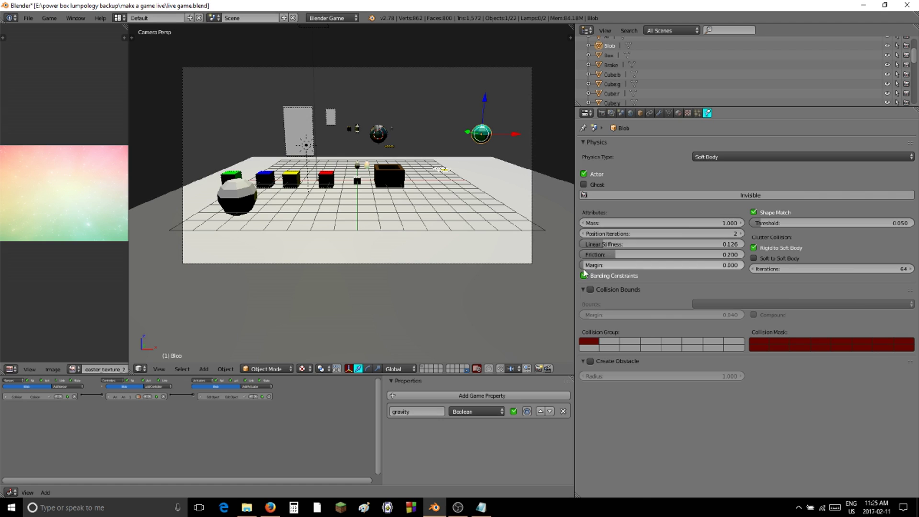
click(590, 290)
click(718, 304)
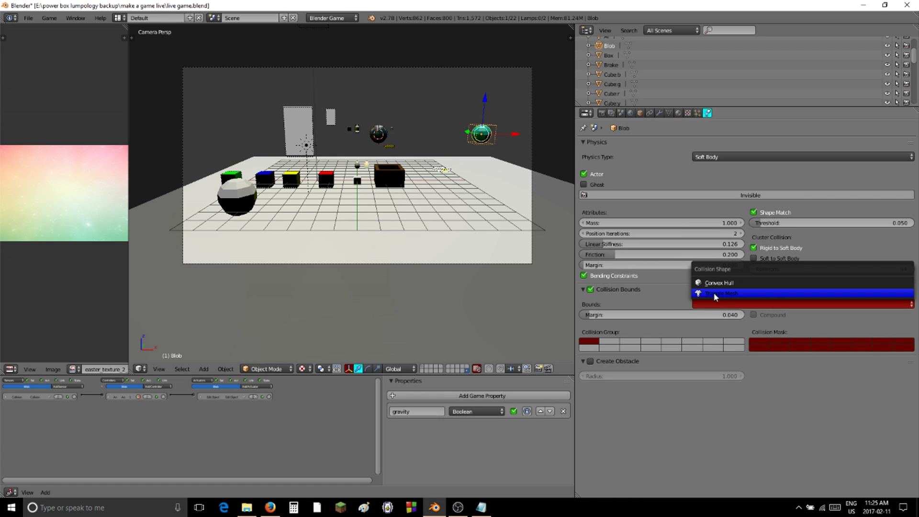
click(716, 281)
click(722, 305)
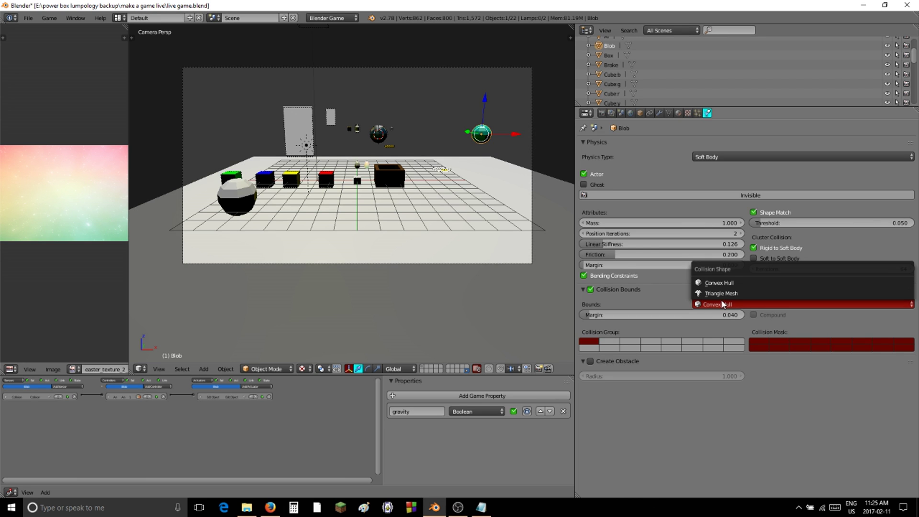
- Run a short test of the game on the current layer and turn the Blob's collision bounds off
key(p)
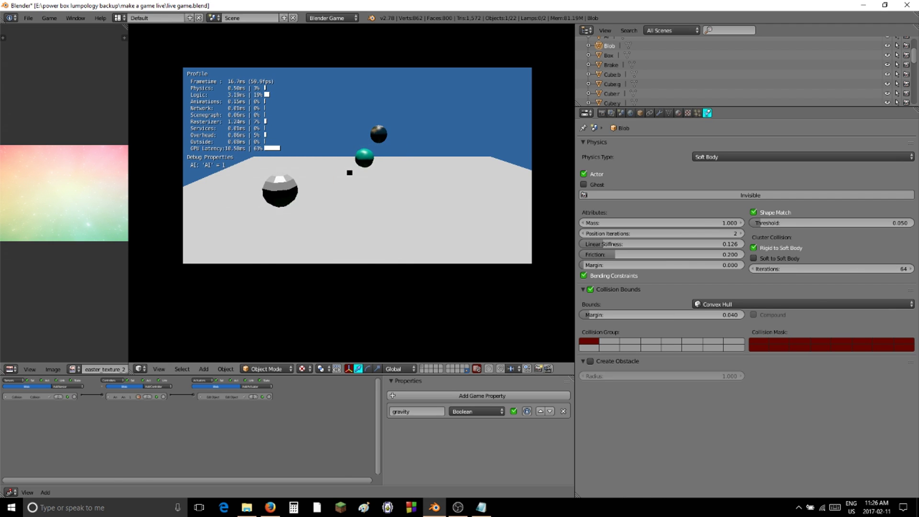
key(Escape)
click(706, 304)
click(591, 289)
click(584, 290)
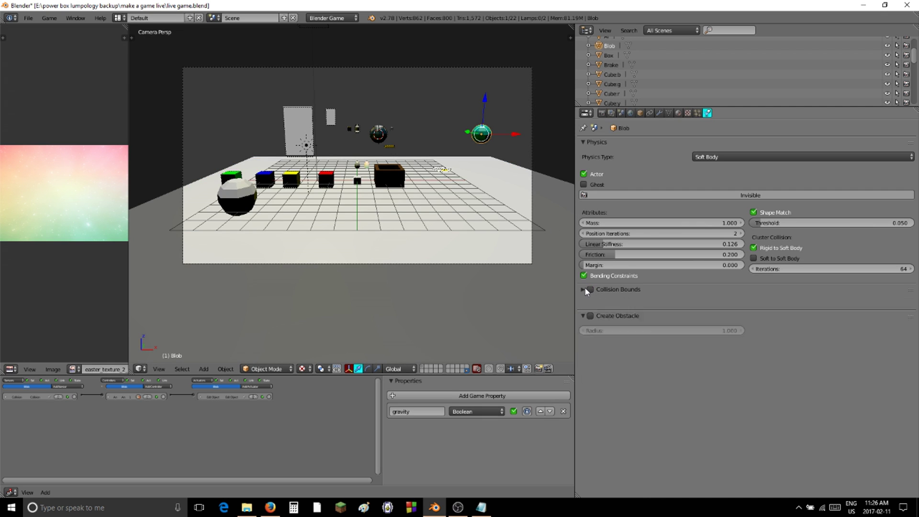
- Return to the first layer, save the game file, and test-run the game by spawning several blobs
click(423, 369)
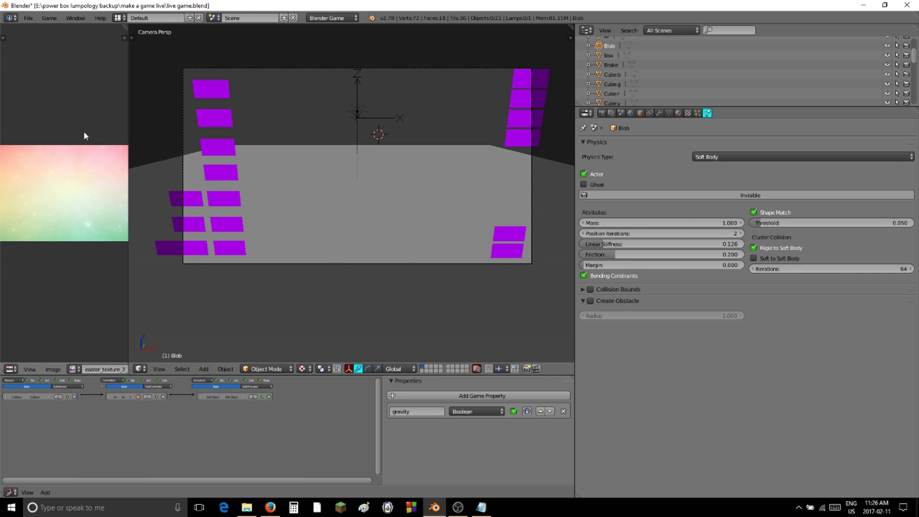
click(28, 17)
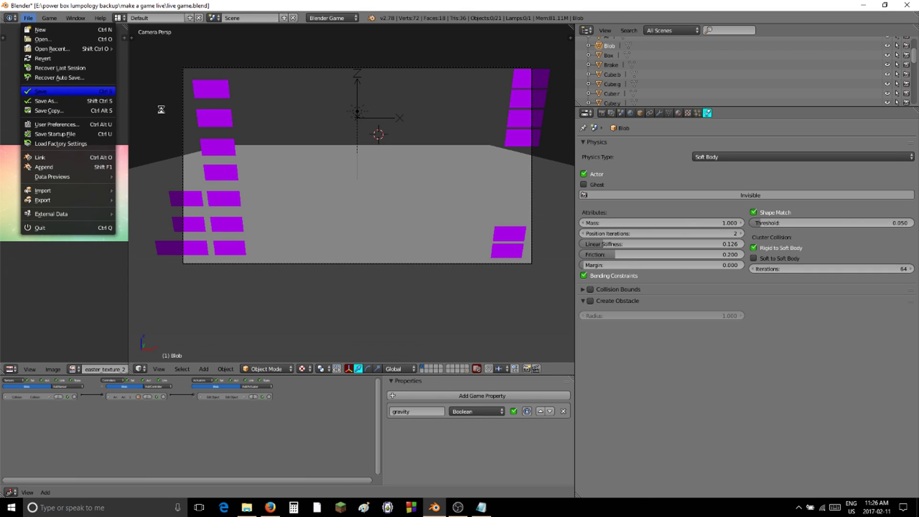
key(p)
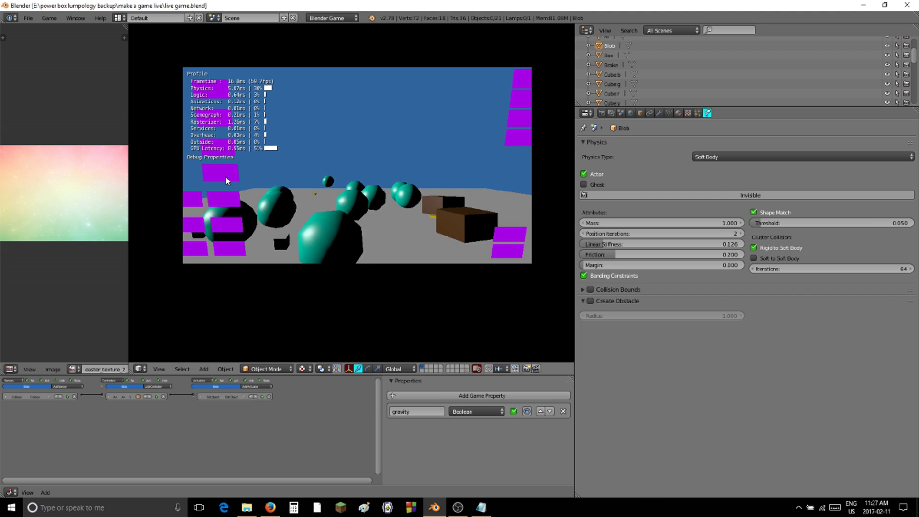
key(Escape)
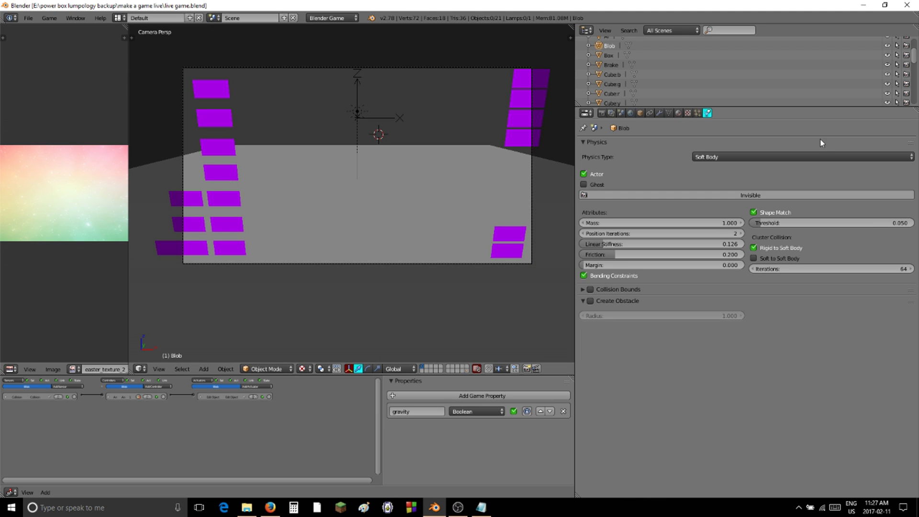
- Enable collision bounds in the Blob's physics settings again and leave their options collapsed
click(591, 289)
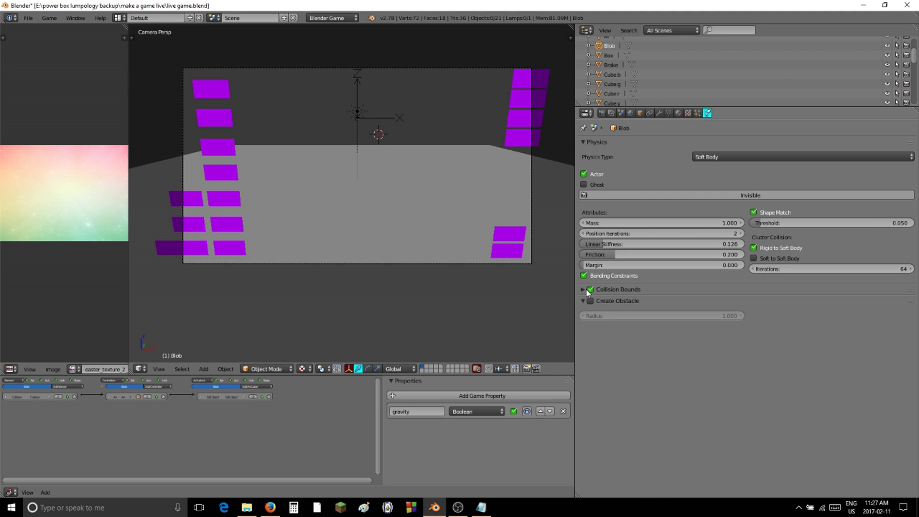
click(582, 290)
click(580, 290)
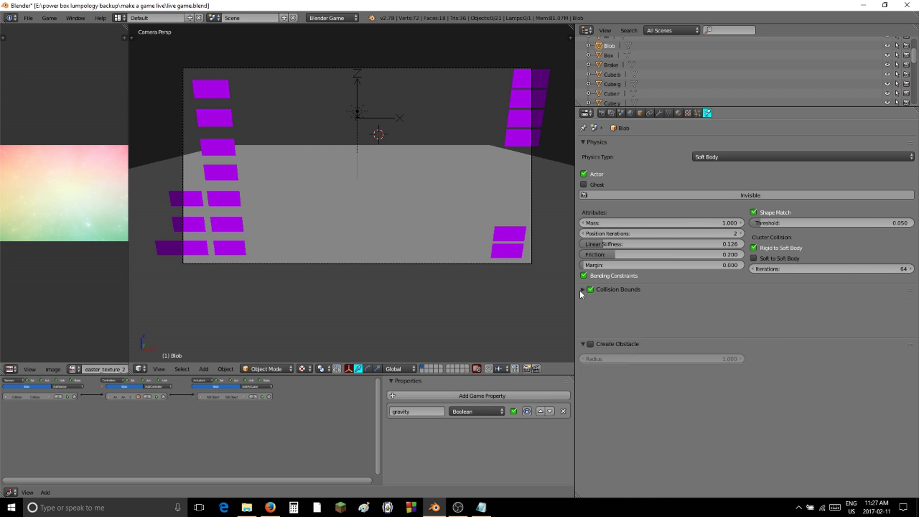
- Save the game file and run the game to test a spawned blob with collision bounds enabled
click(28, 18)
click(56, 92)
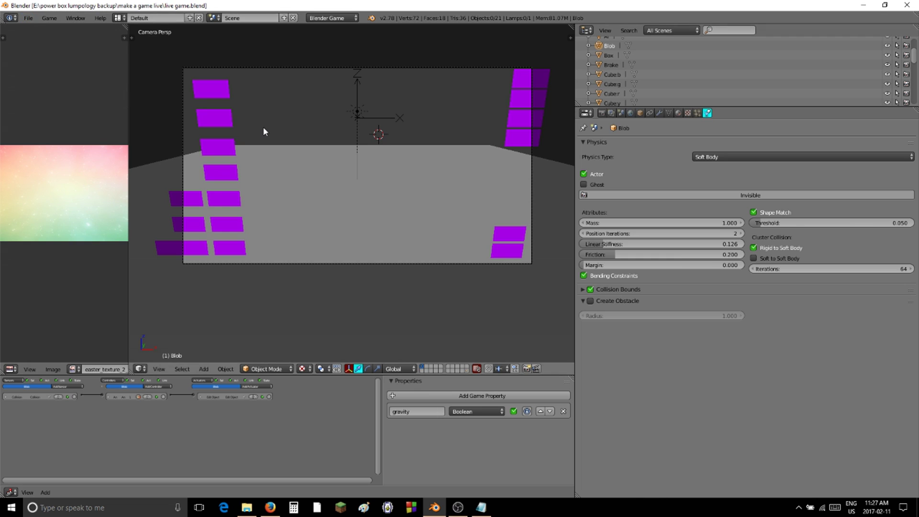
key(p)
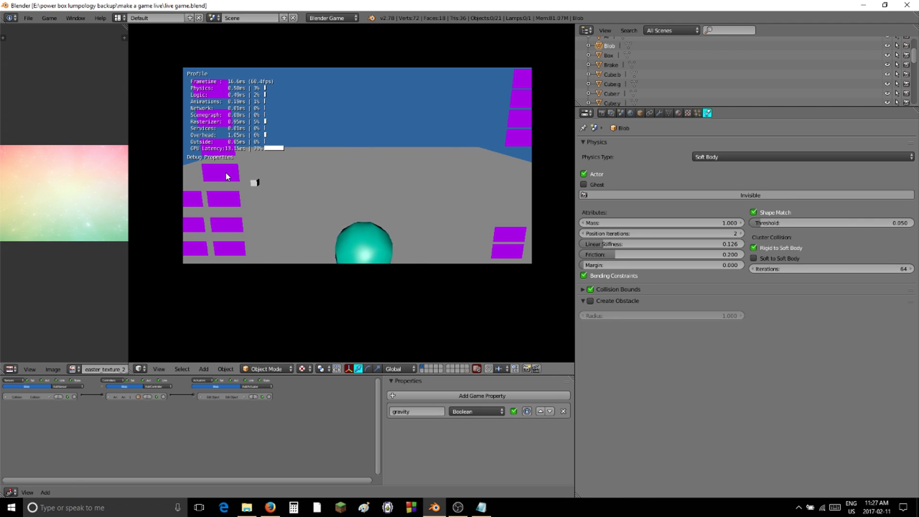
key(Escape)
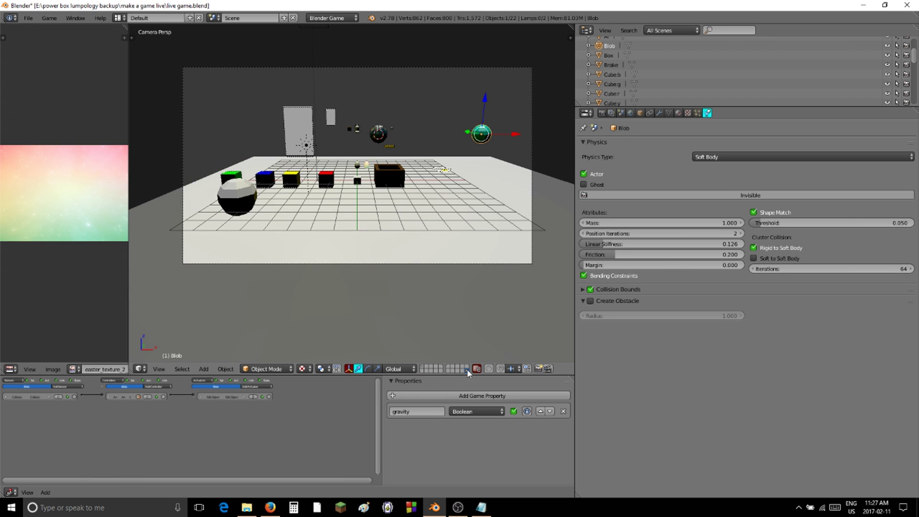
- Inspect the Blob's Collision sensor and Edit Object actuator in the logic editor
right_click(480, 133)
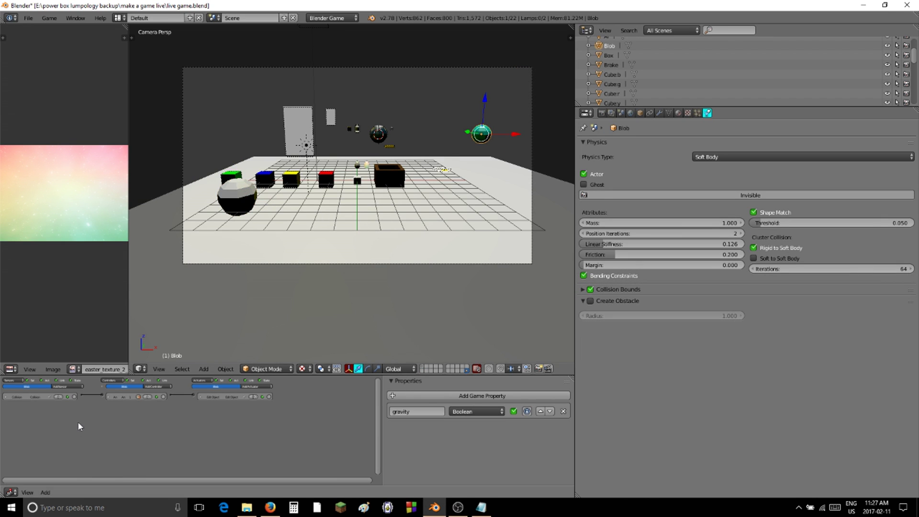
middle_drag(46, 429, 86, 415)
click(8, 407)
click(9, 407)
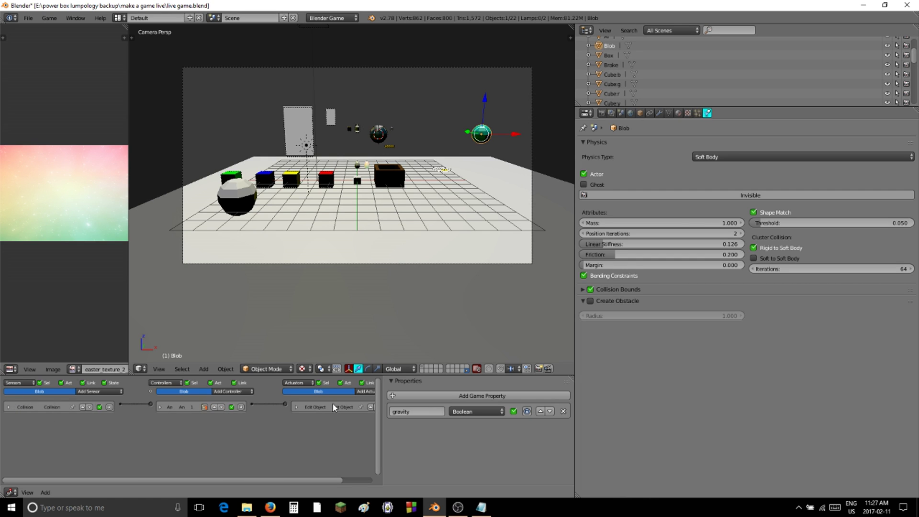
click(297, 407)
click(298, 408)
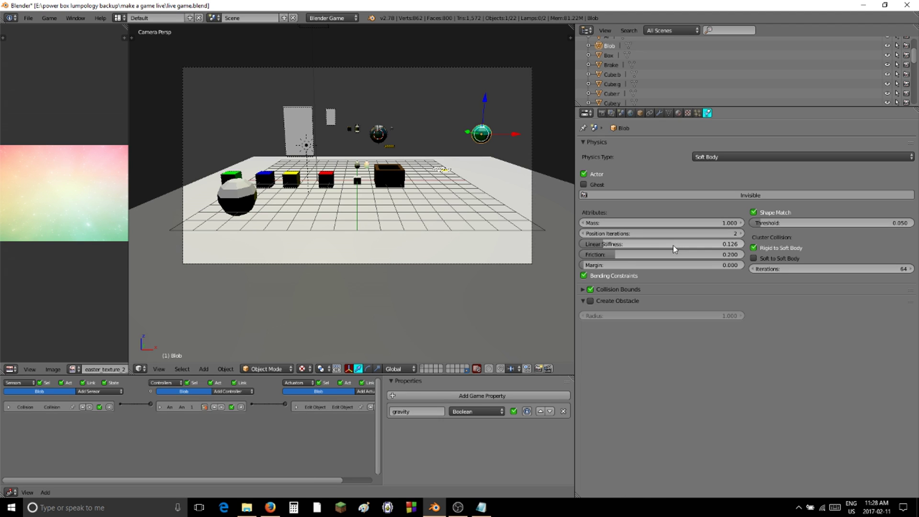
- Set the Blob's collision bounds shape to Triangle Mesh
click(583, 290)
click(711, 306)
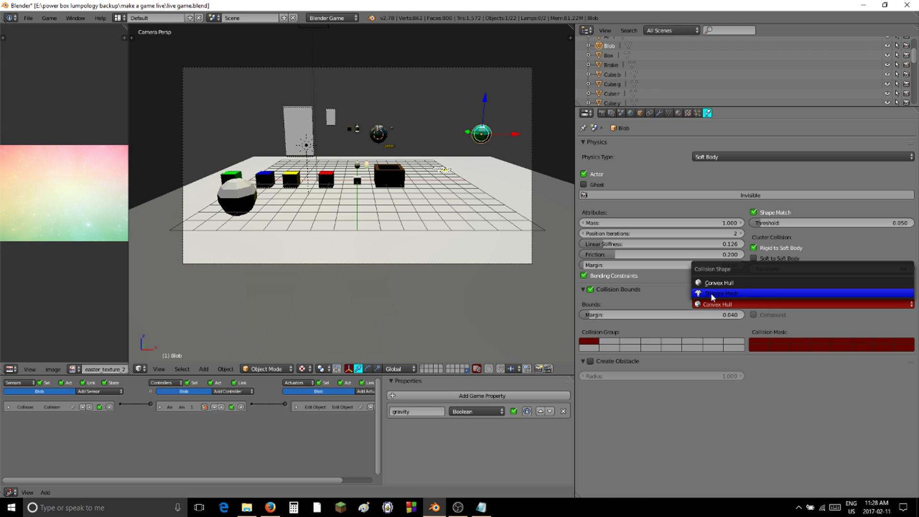
click(709, 302)
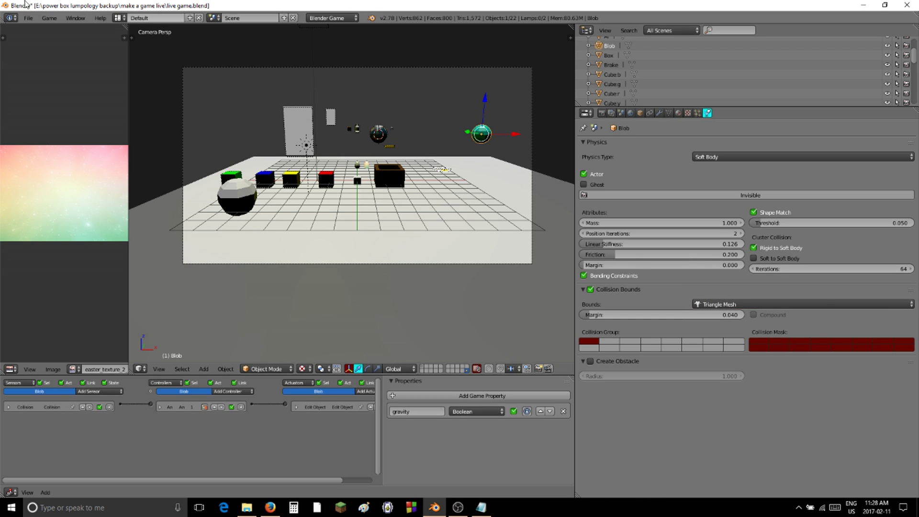
- Save the game file with the first layer shown and play-test the blob's Triangle Mesh bounds
click(423, 367)
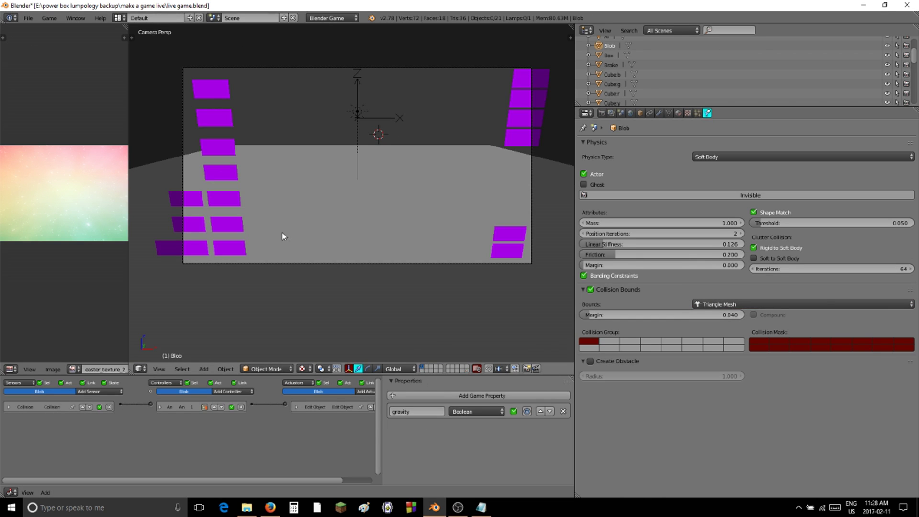
click(32, 18)
click(48, 87)
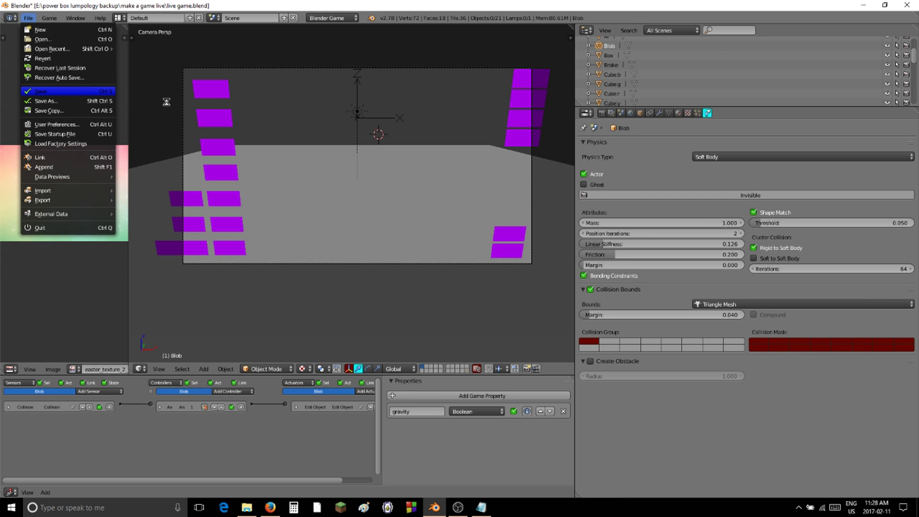
key(p)
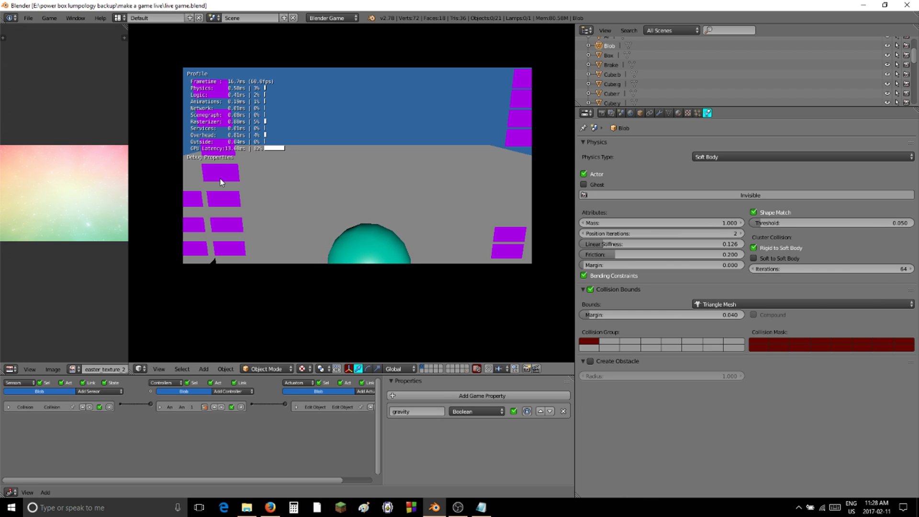
key(Escape)
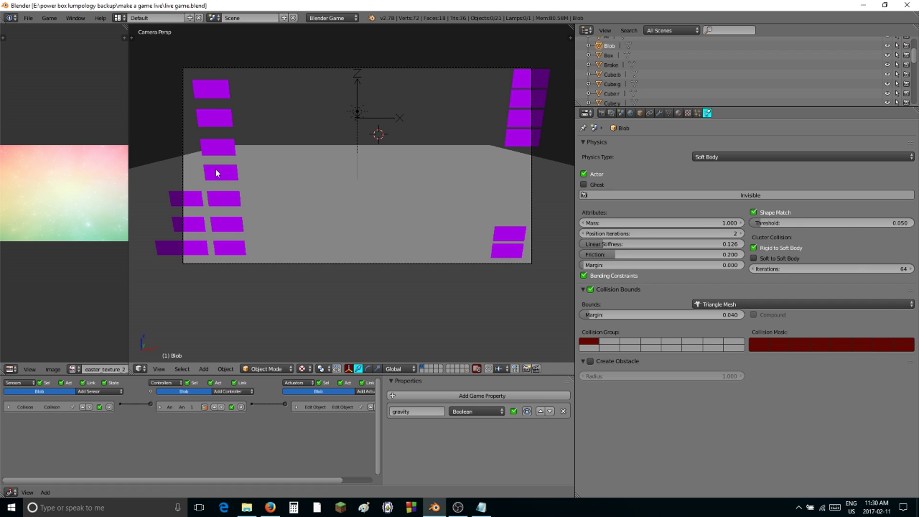
- Show the last layer with the spawnable objects from a user perspective and save the game file
click(466, 369)
middle_drag(419, 116, 392, 146)
scroll(456, 177, up, 4)
click(29, 18)
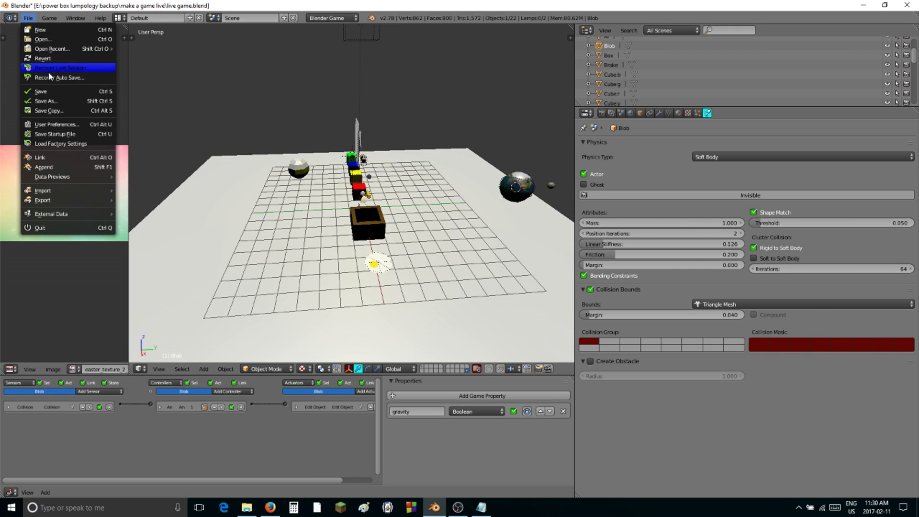
click(49, 91)
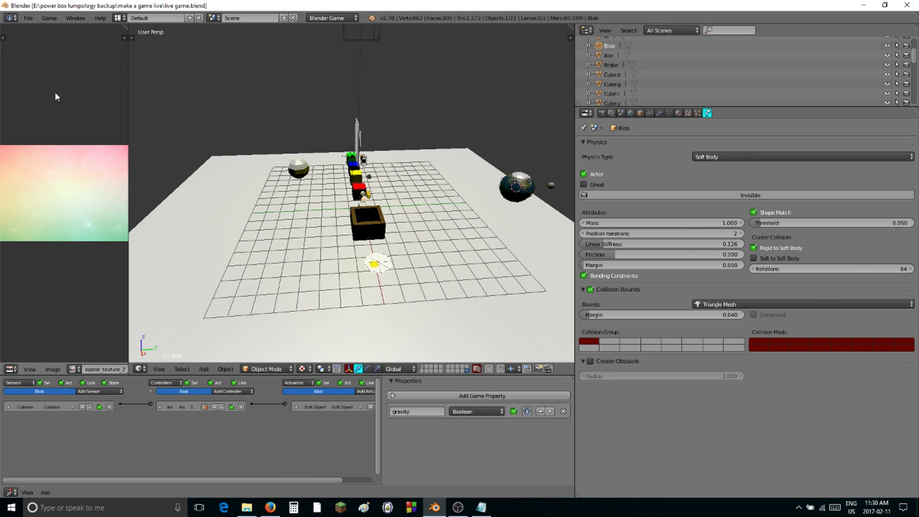
middle_drag(338, 244, 387, 213)
- Switch to Firefox and open a new tab
click(270, 508)
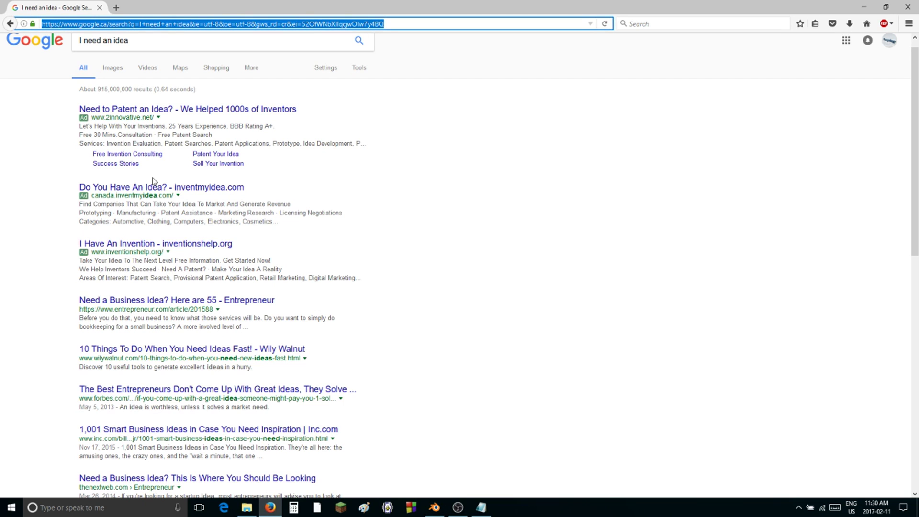
click(115, 7)
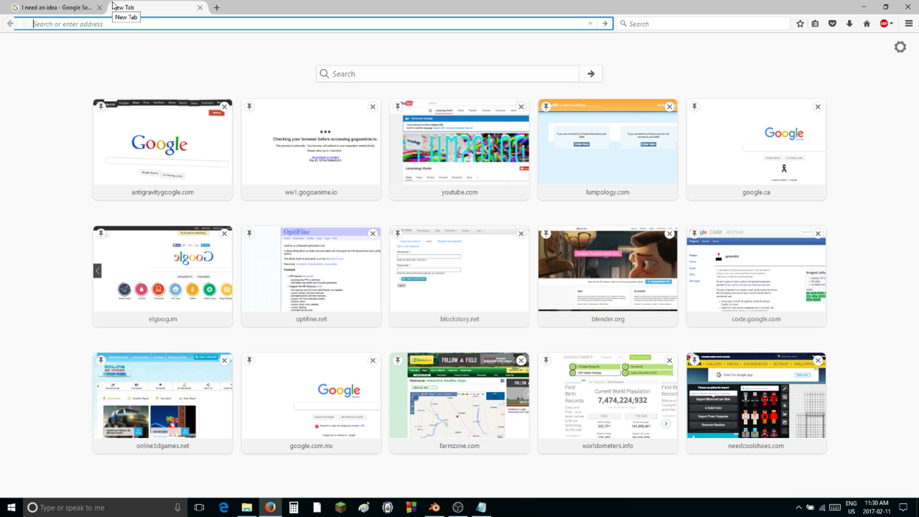
text(BIR)
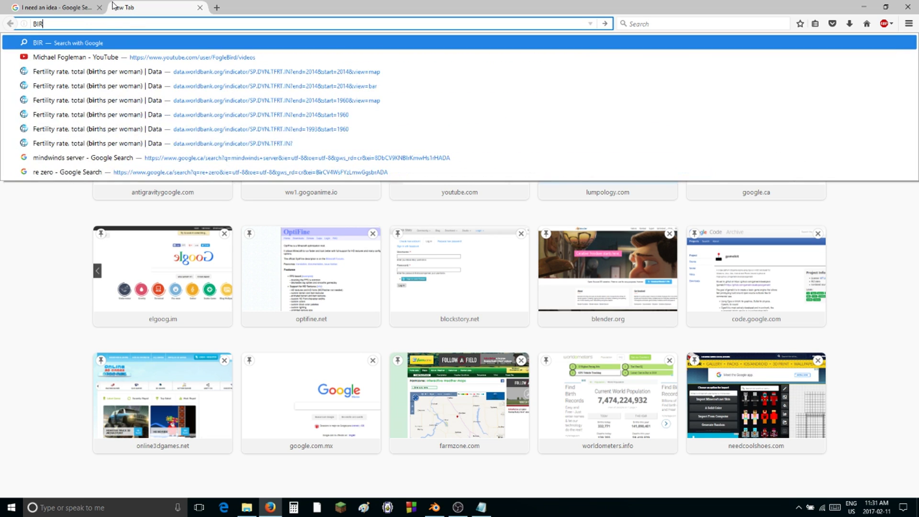
key(BackSpace)
key(BackSpace)
key(BackSpace)
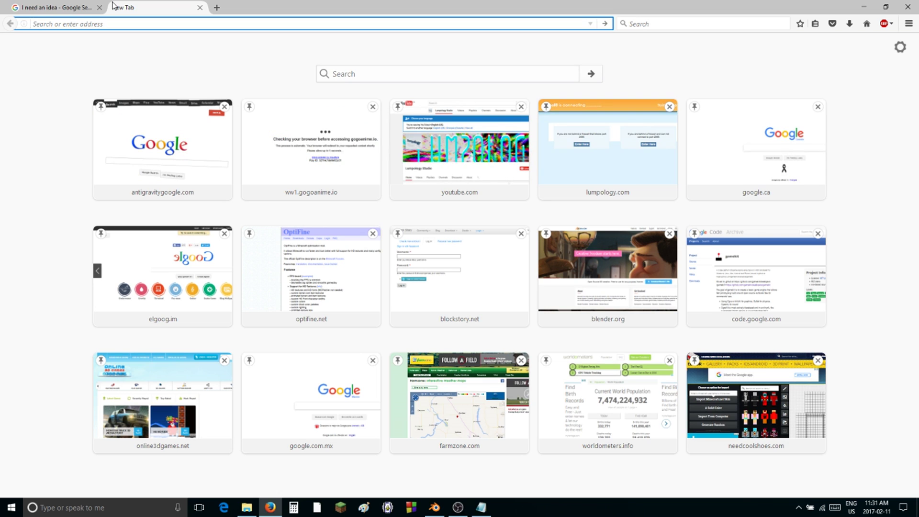
text(BIT)
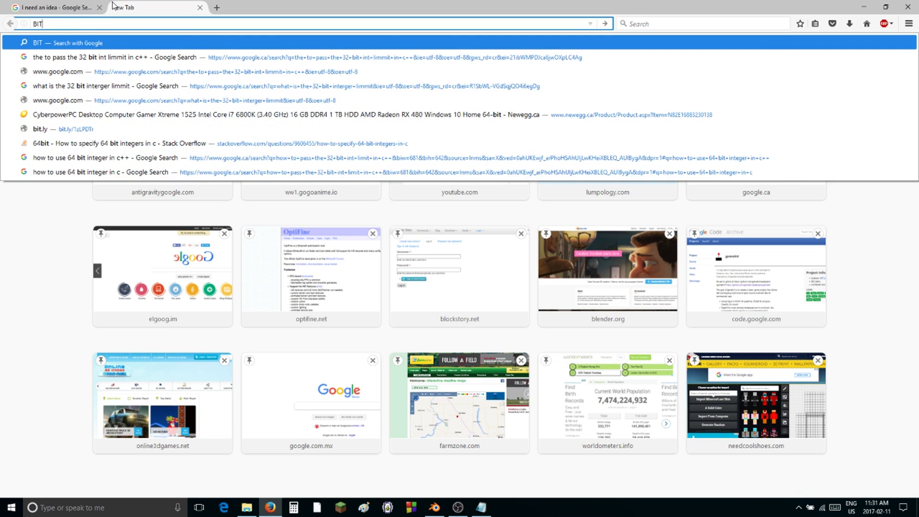
key(BackSpace)
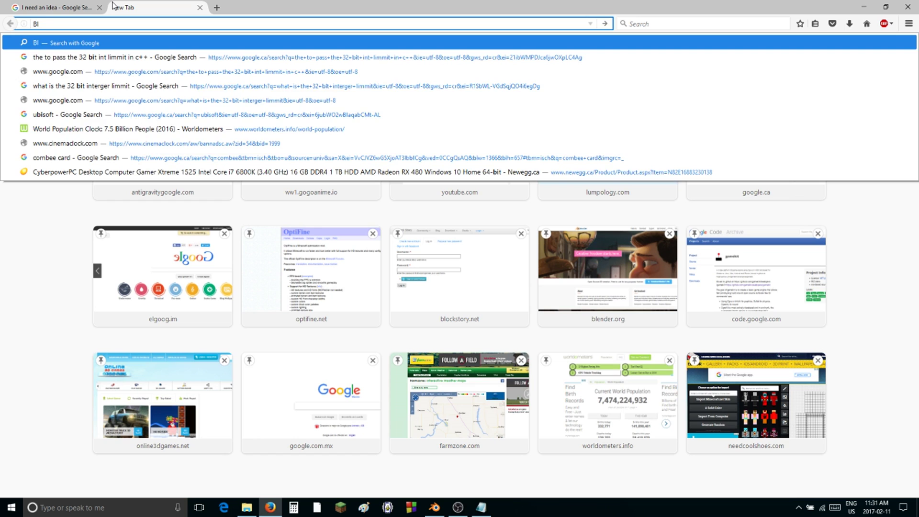
key(BackSpace)
key(BackSpace)
- Search Google for "birthday box" in the new tab
text(birthday box)
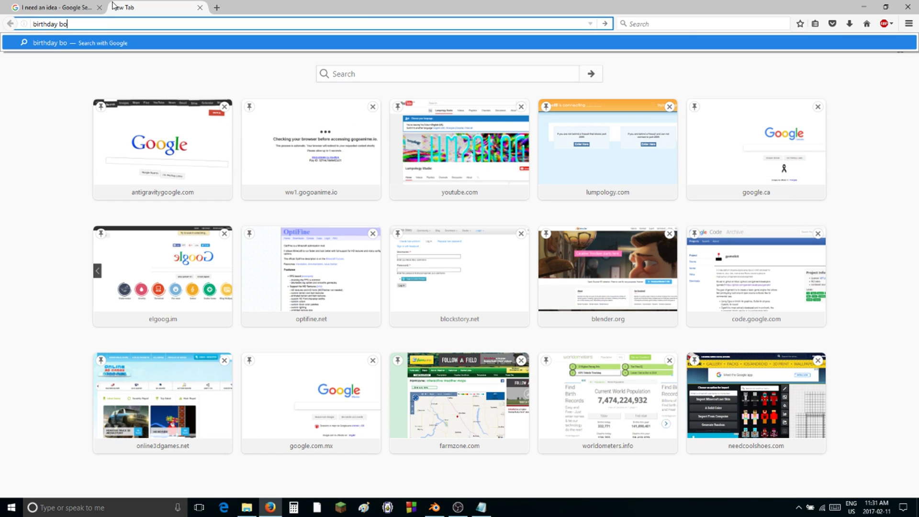
key(Return)
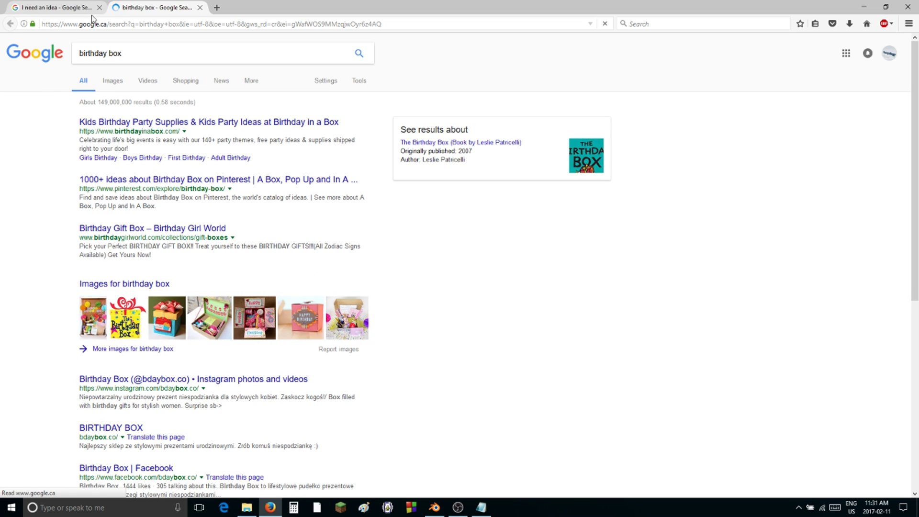
- Show the image results for "birthday box" and look them over for design ideas
click(120, 85)
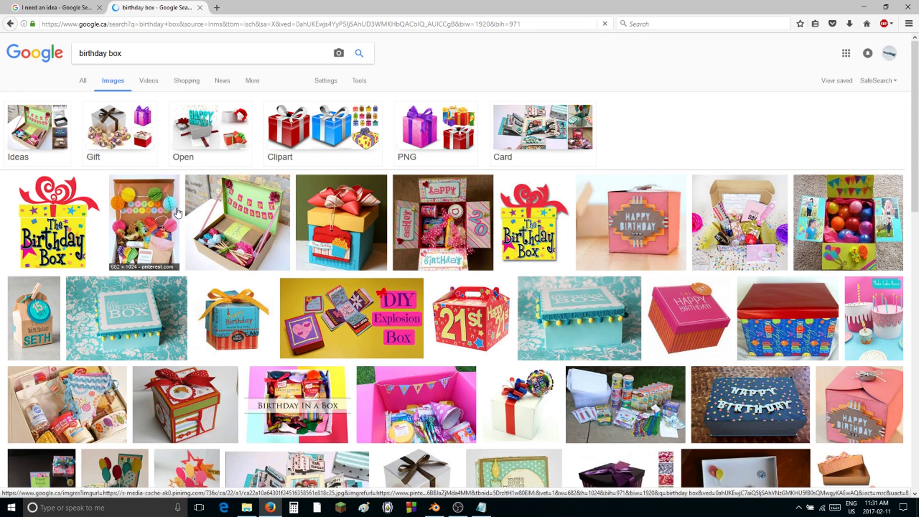
scroll(209, 234, down, 2)
scroll(209, 233, down, 1)
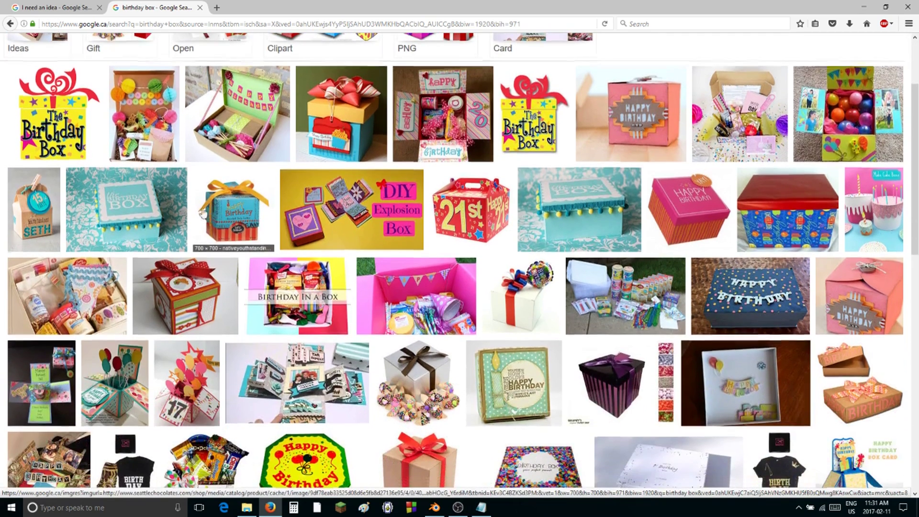
scroll(209, 233, up, 4)
- Search Google Images for "birthday gift texture"
click(189, 53)
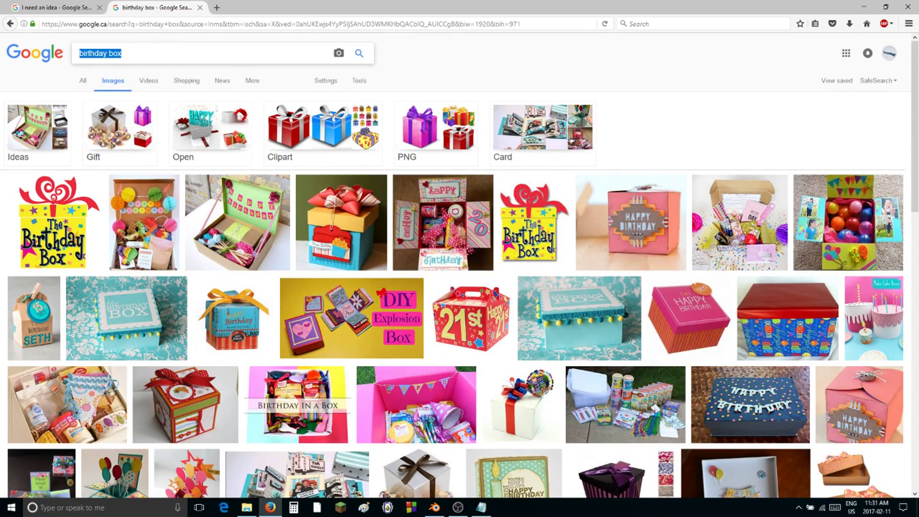
click(122, 53)
key(BackSpace)
key(BackSpace)
key(BackSpace)
text(gift te)
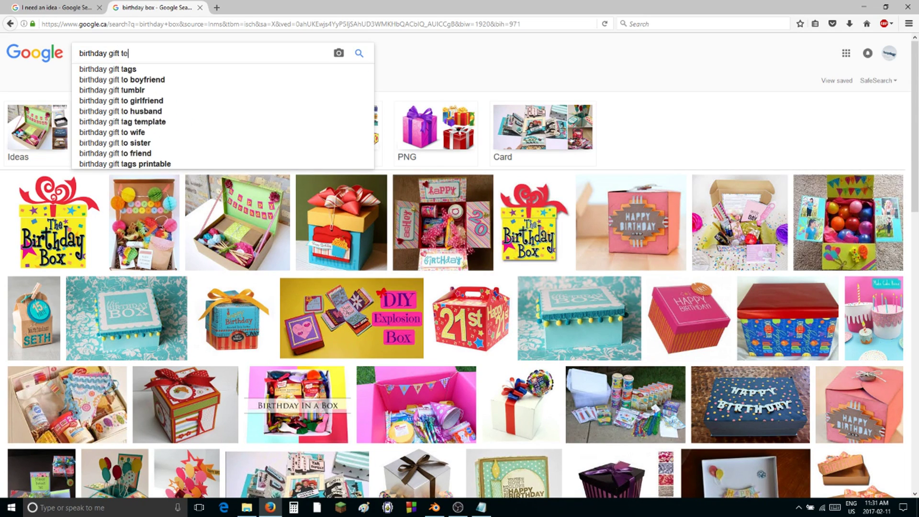
text(xture)
key(Return)
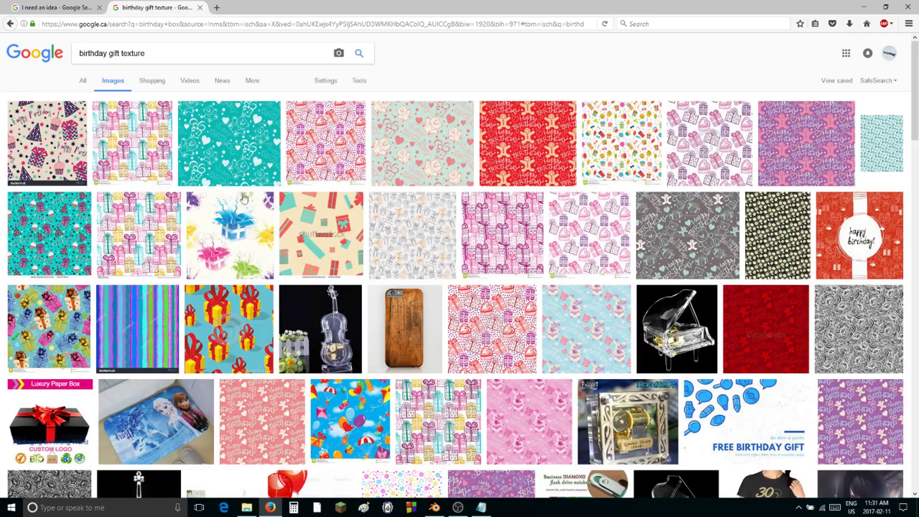
- Look through the image results for a usable birthday gift pattern, and return to the general web results
scroll(247, 201, down, 4)
scroll(256, 208, down, 2)
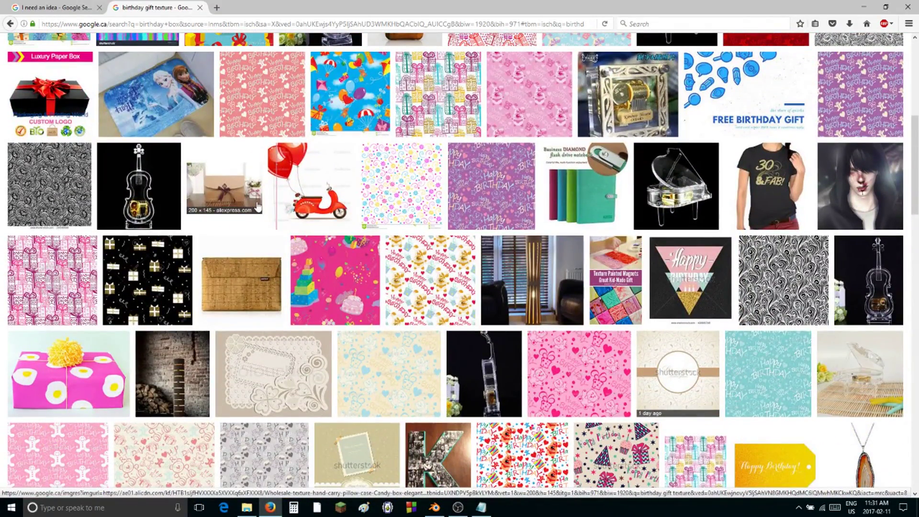
scroll(258, 207, down, 10)
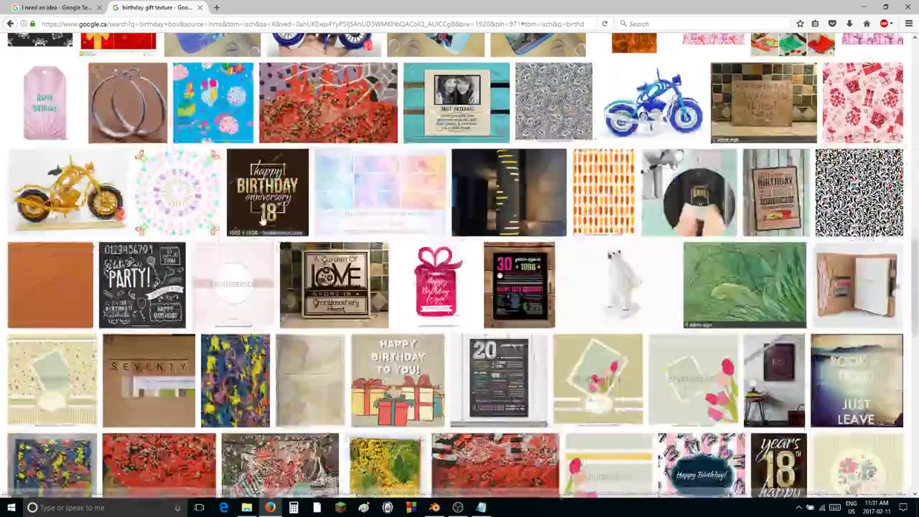
scroll(264, 216, up, 12)
scroll(265, 210, up, 5)
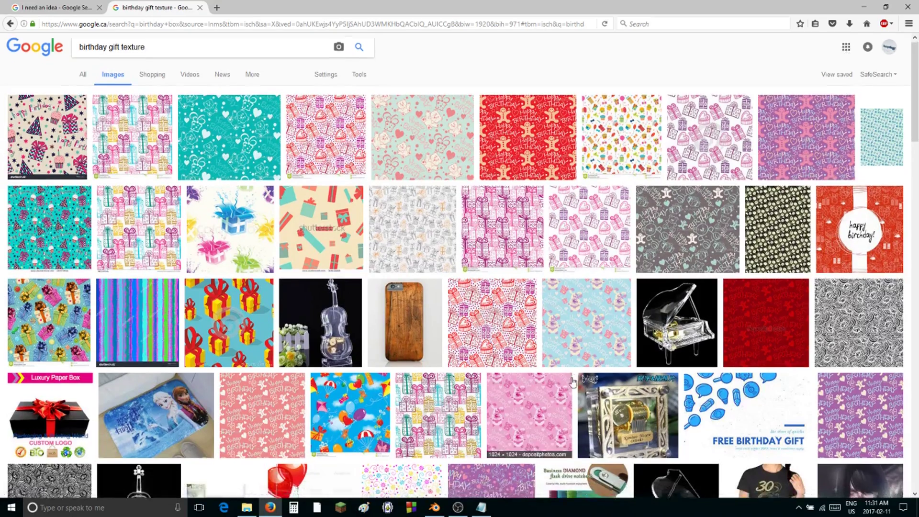
scroll(570, 383, down, 2)
scroll(511, 266, down, 4)
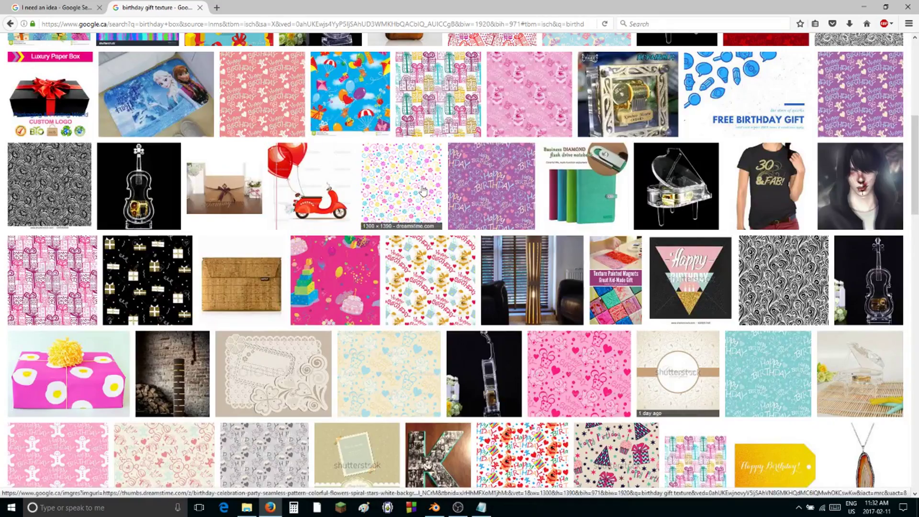
scroll(272, 360, down, 1)
scroll(273, 360, down, 3)
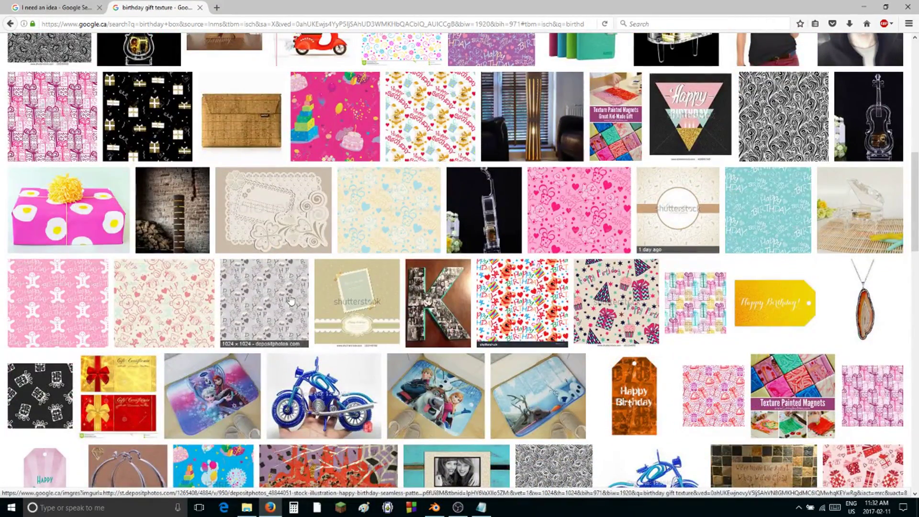
scroll(188, 337, down, 5)
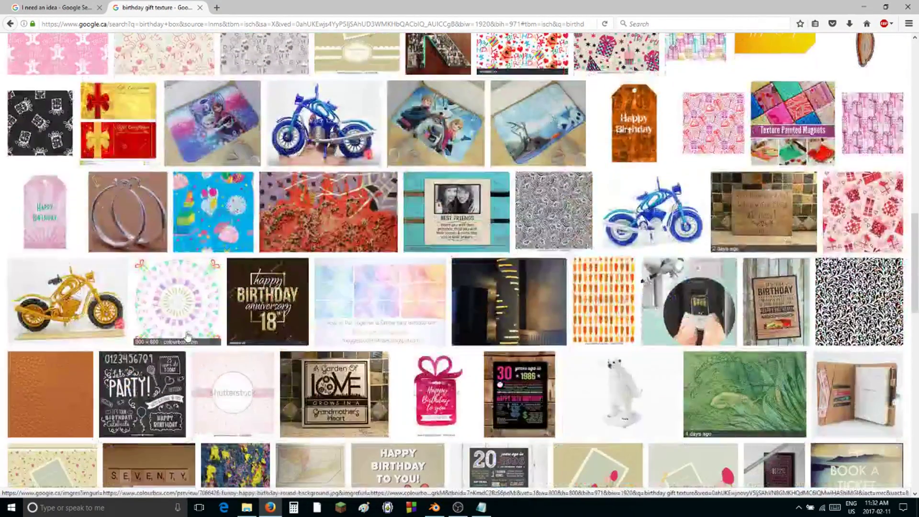
scroll(192, 337, down, 8)
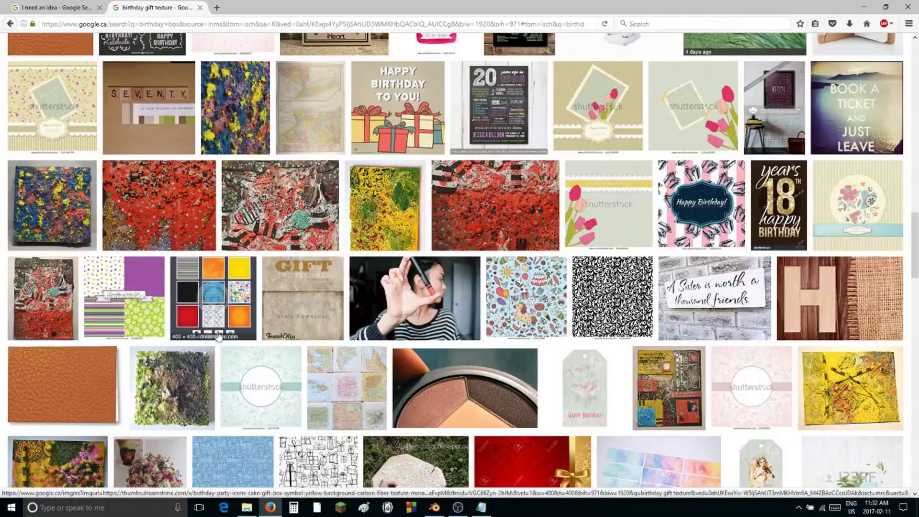
scroll(225, 311, up, 20)
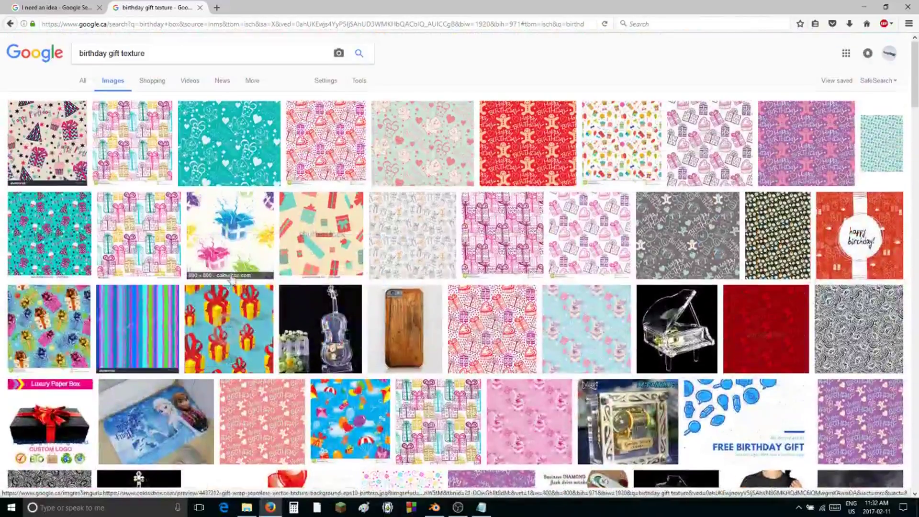
click(85, 81)
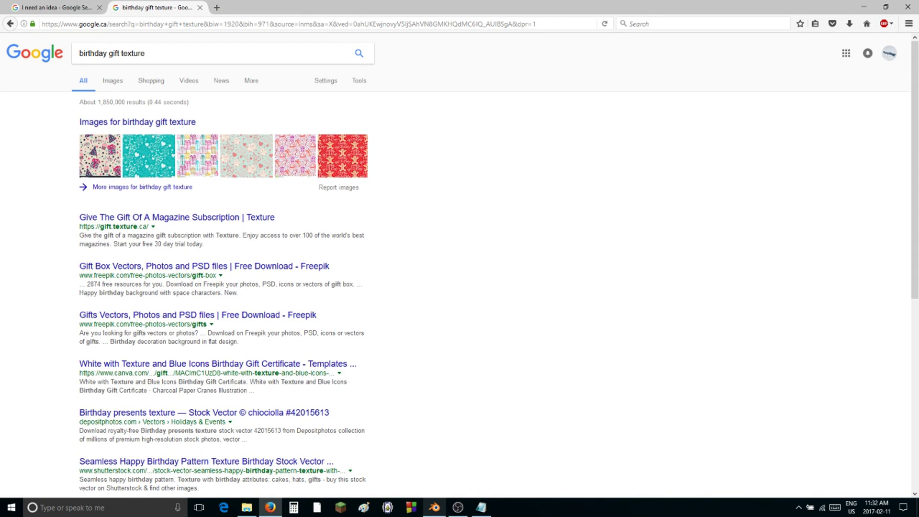
- Switch to Blender and view the empty floor area around the 3D cursor
mouse_move(449, 514)
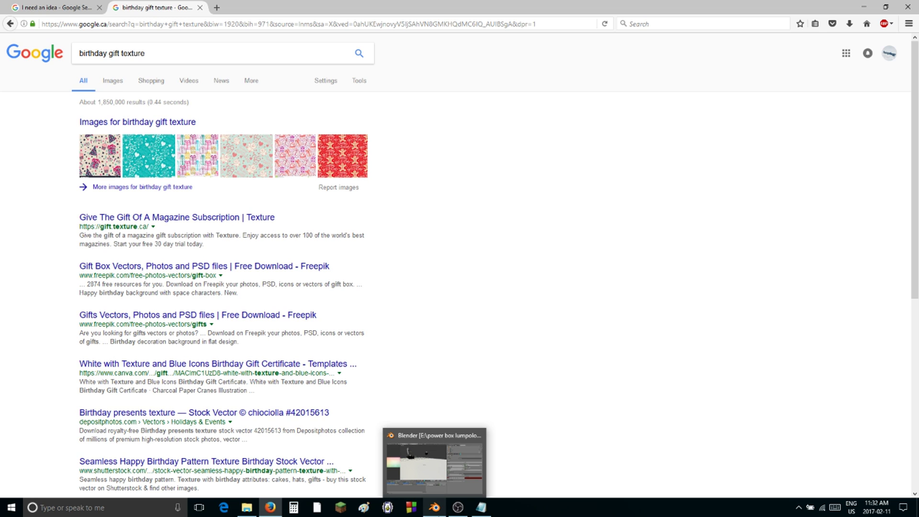
click(440, 514)
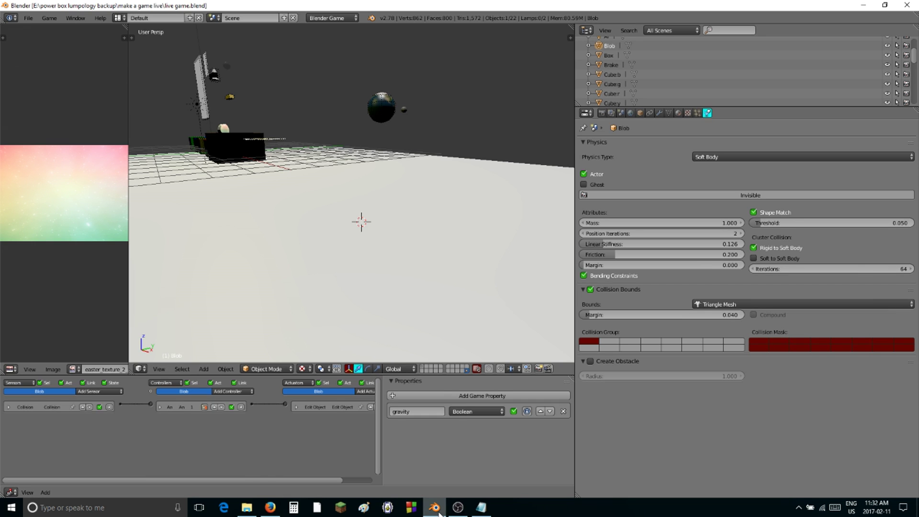
mouse_move(335, 201)
middle_down()
mouse_move(318, 171)
mouse_move(347, 199)
middle_up()
scroll(335, 184, down, 3)
scroll(356, 201, up, 3)
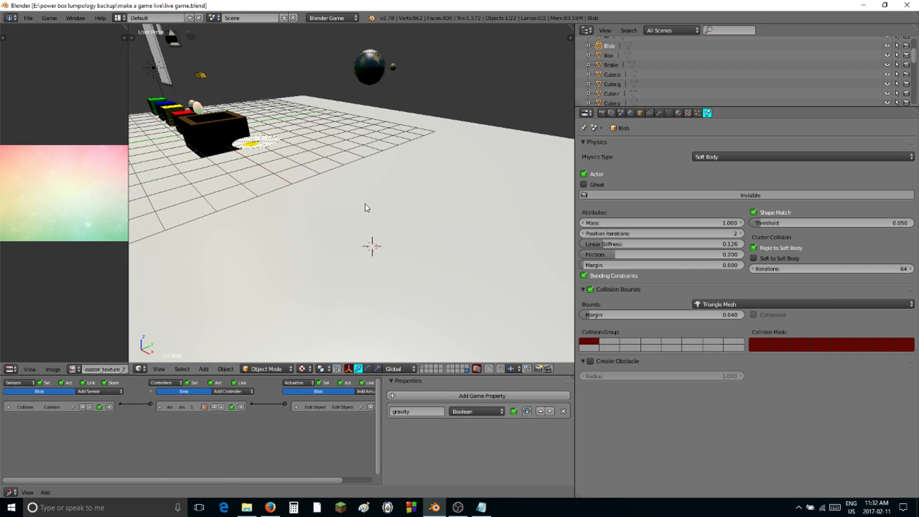
key(shift+a)
mouse_move(385, 224)
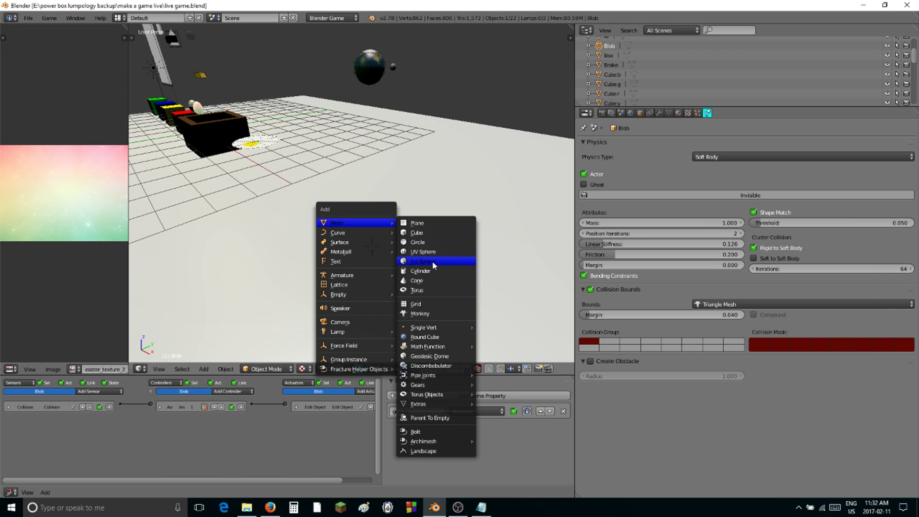
click(424, 224)
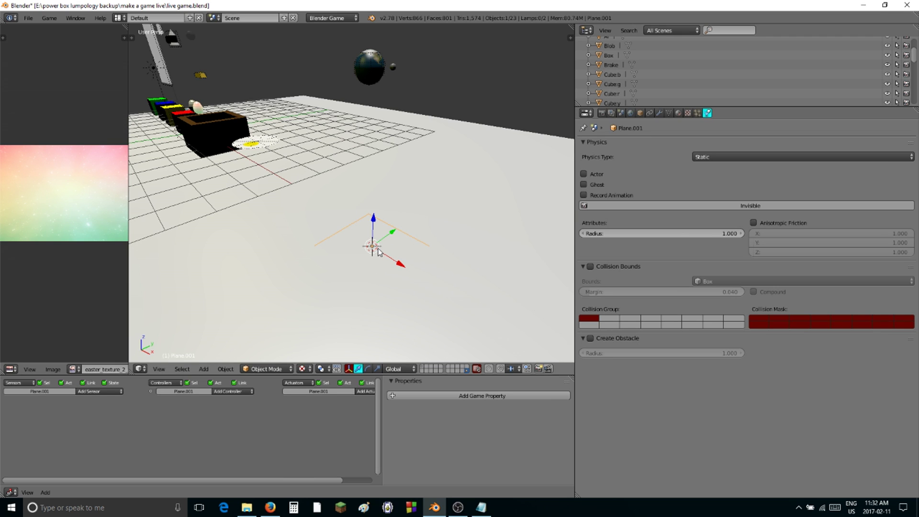
key(Delete)
- Add a circle mesh at the 3D cursor and set its fill type to Ngon
key(shift+a)
mouse_move(381, 250)
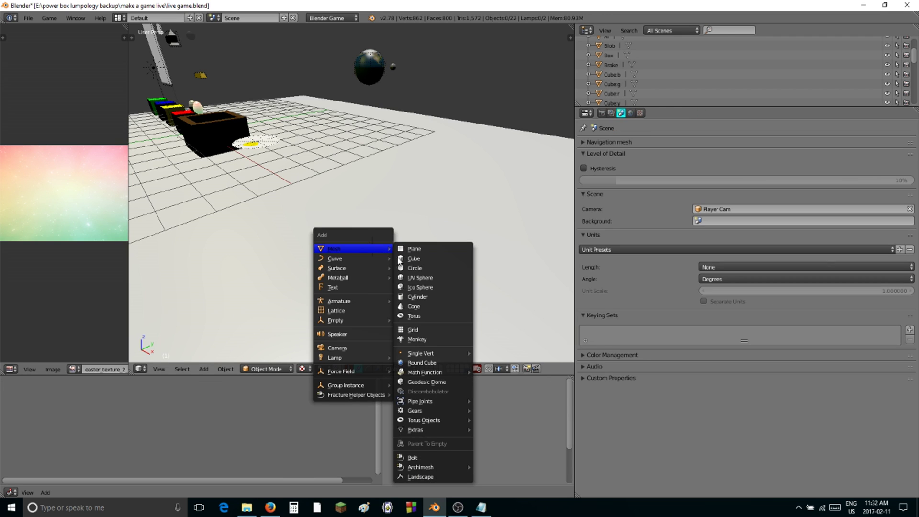
click(416, 269)
key(t)
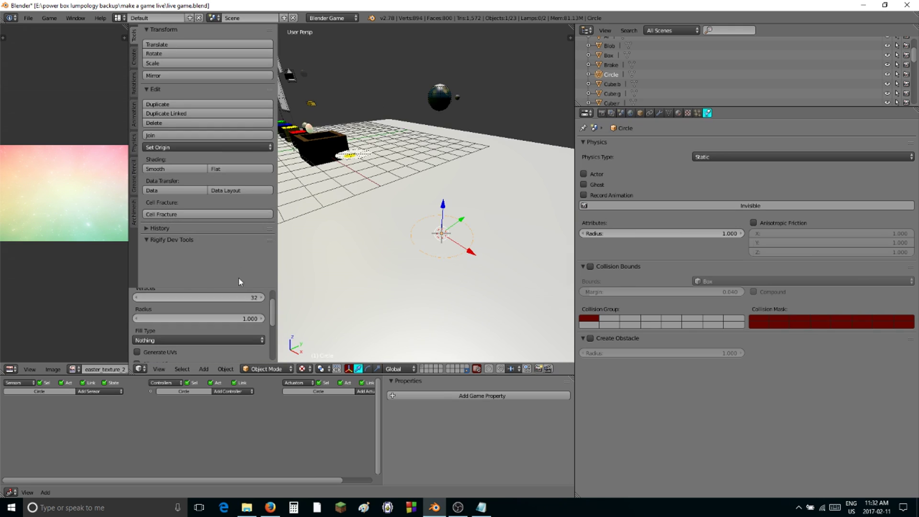
click(192, 342)
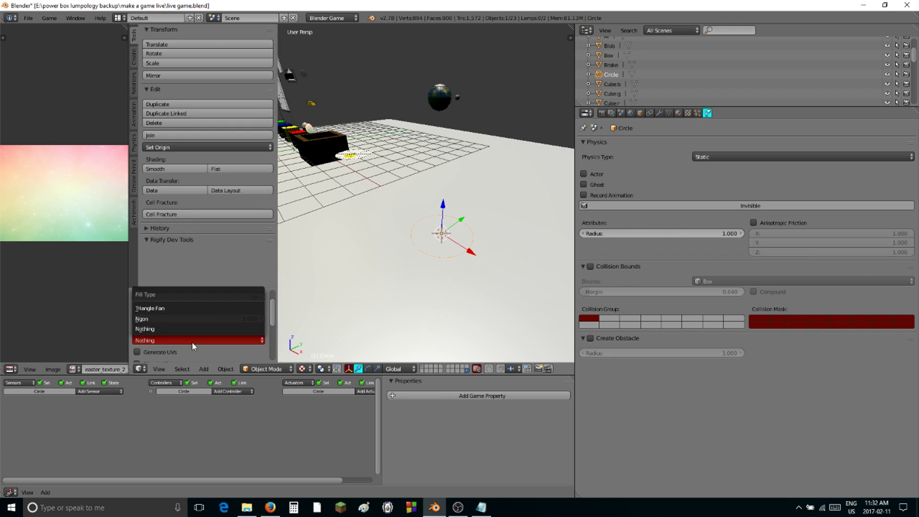
click(174, 321)
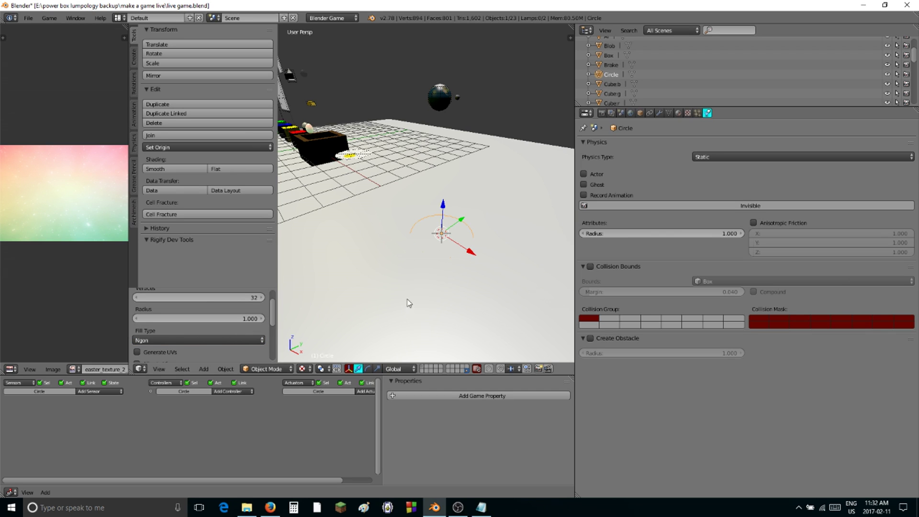
- Check the filled circle in Edit Mode and delete the circle object
key(Tab)
key(Tab)
key(Tab)
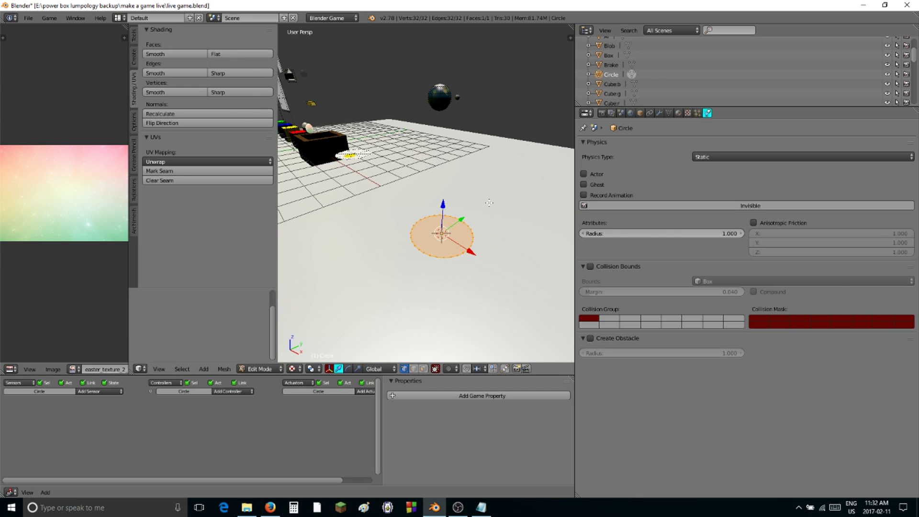
key(Tab)
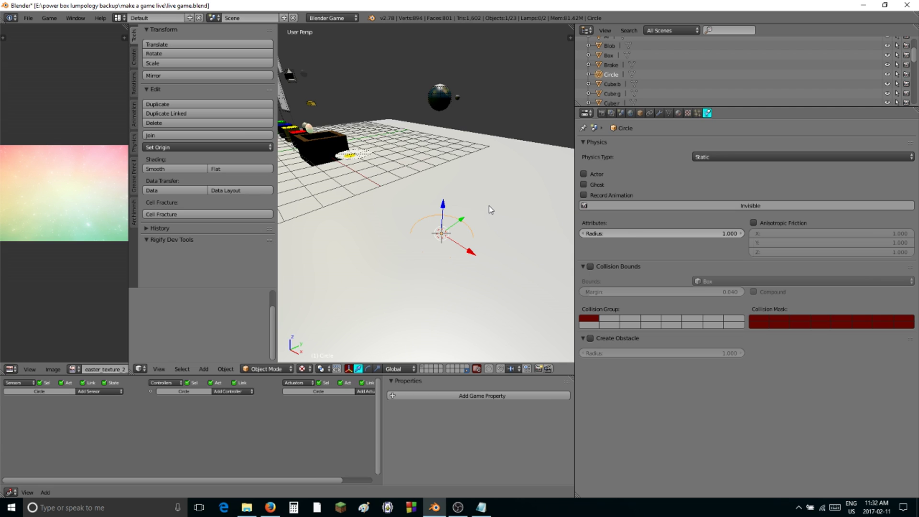
key(x)
click(489, 209)
- Add an Ngon-filled circle mesh at the 3D cursor and reduce it to 3 vertices to form a triangle
key(shift+a)
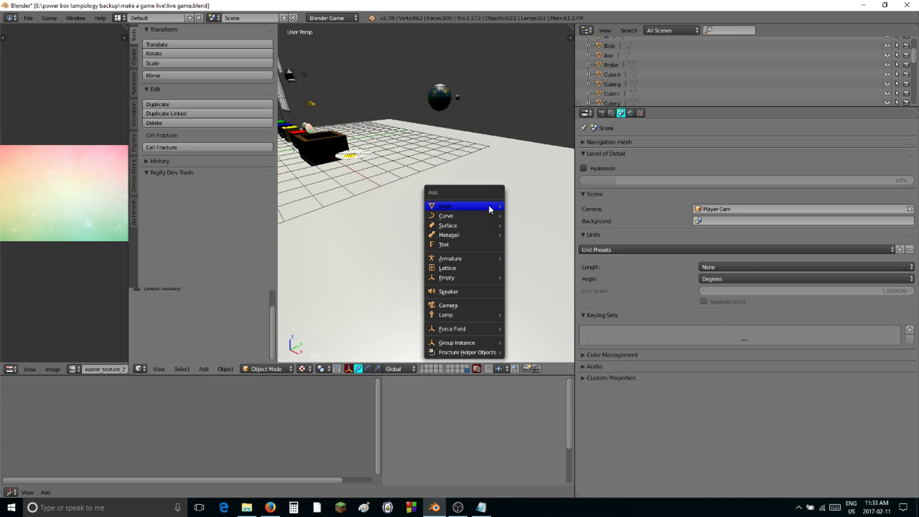
mouse_move(490, 207)
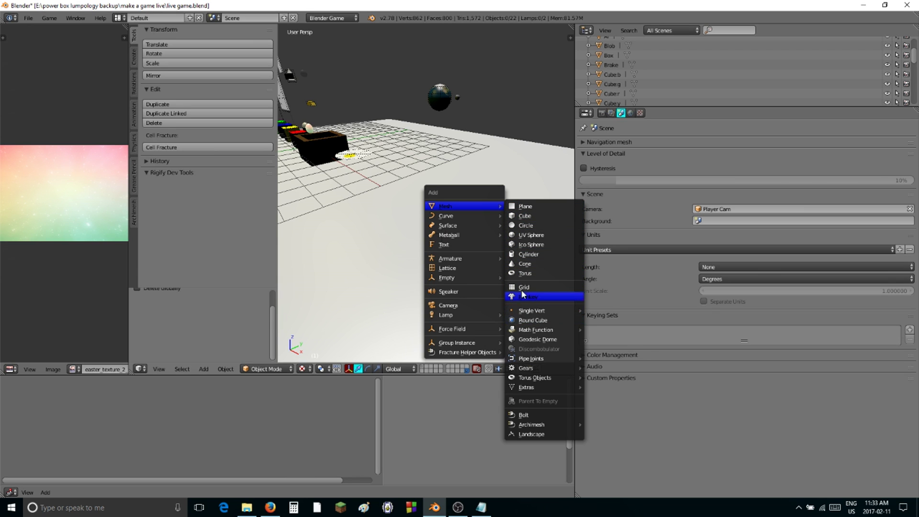
click(526, 226)
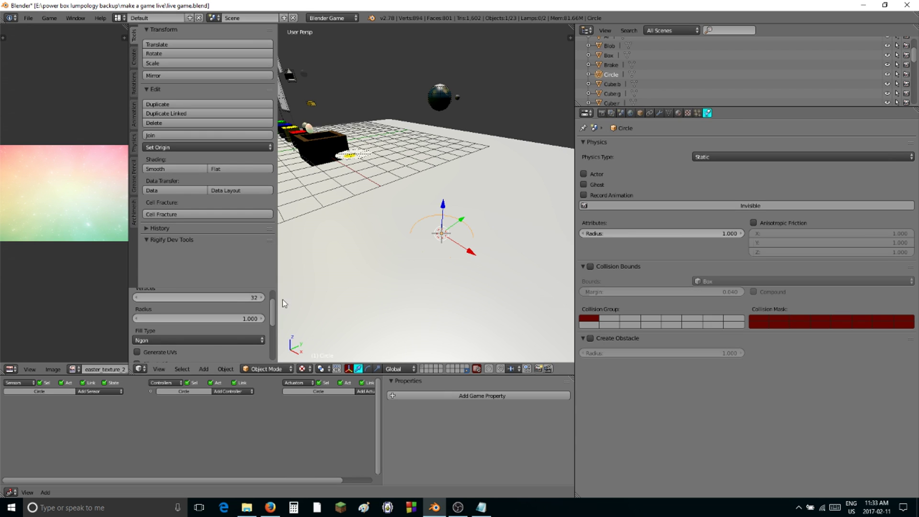
scroll(168, 304, up, 1)
click(161, 318)
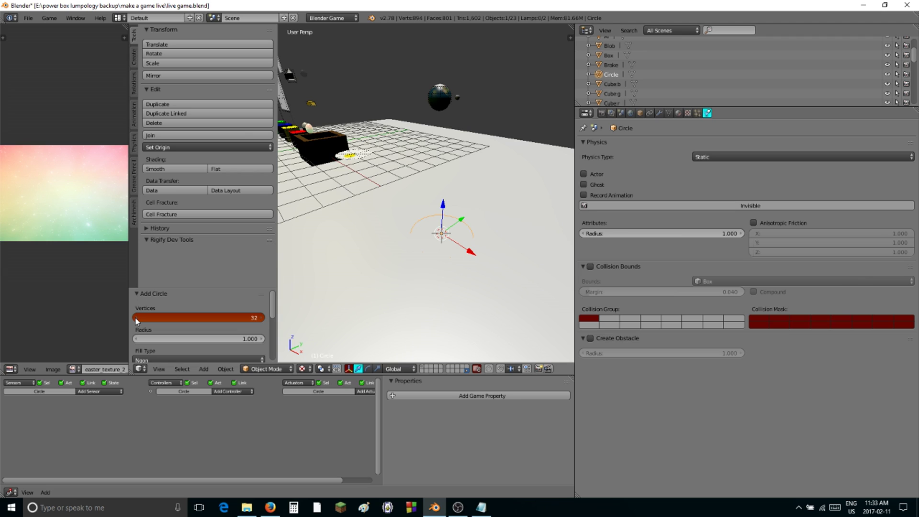
click(156, 320)
click(234, 318)
key(BackSpace)
key(BackSpace)
key(Return)
- In Edit Mode, scale the triangle's two base vertices to about 0.46 to narrow it into a wedge
middle_drag(445, 255, 428, 257)
key(Tab)
middle_drag(385, 301, 437, 273)
scroll(532, 288, up, 4)
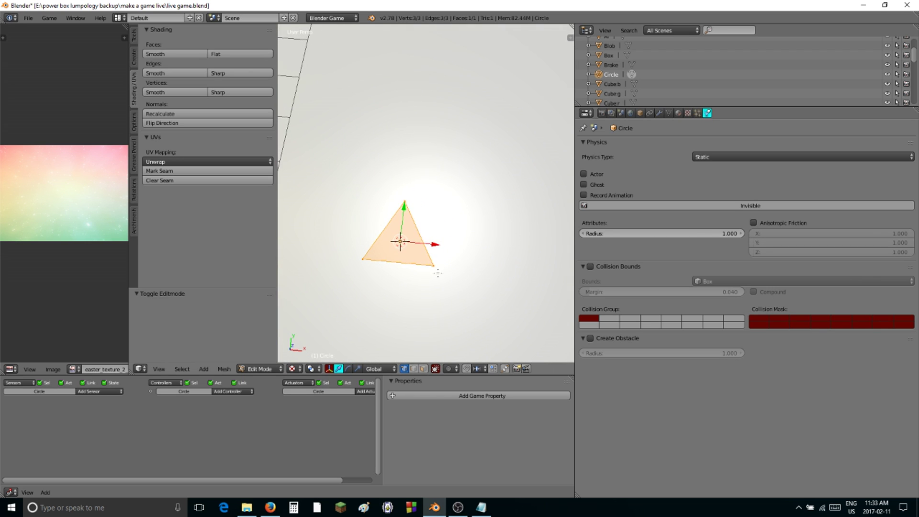
right_click(439, 265)
shift+right_click(364, 259)
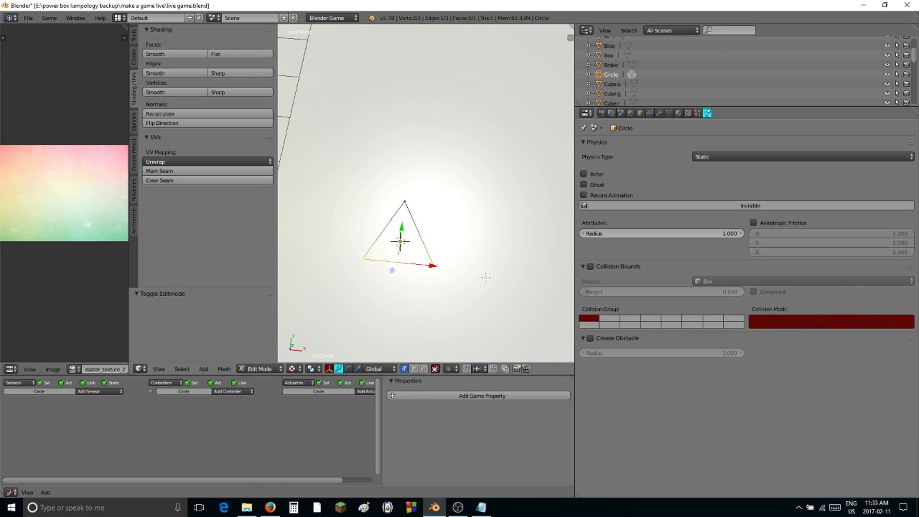
key(s)
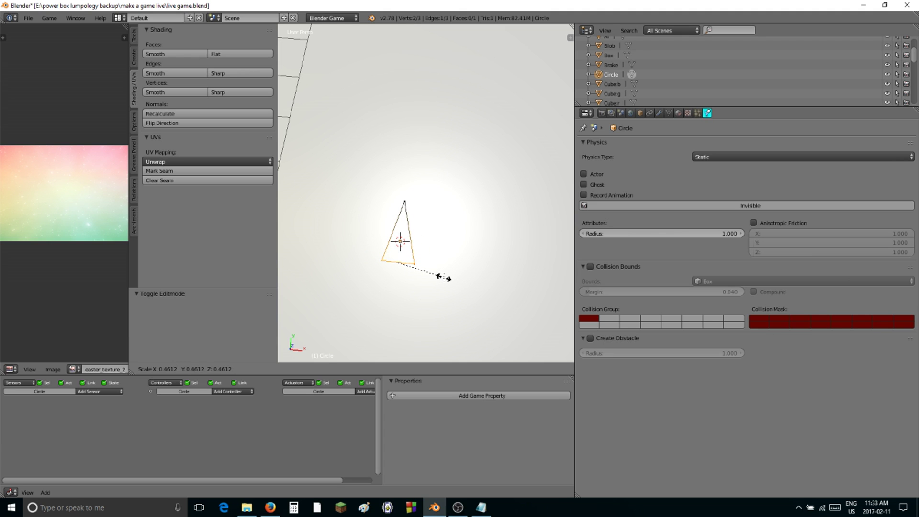
click(444, 278)
- Select the whole narrow triangle and extrude it upward by about 1.19 units
middle_drag(444, 278, 461, 210)
key(a)
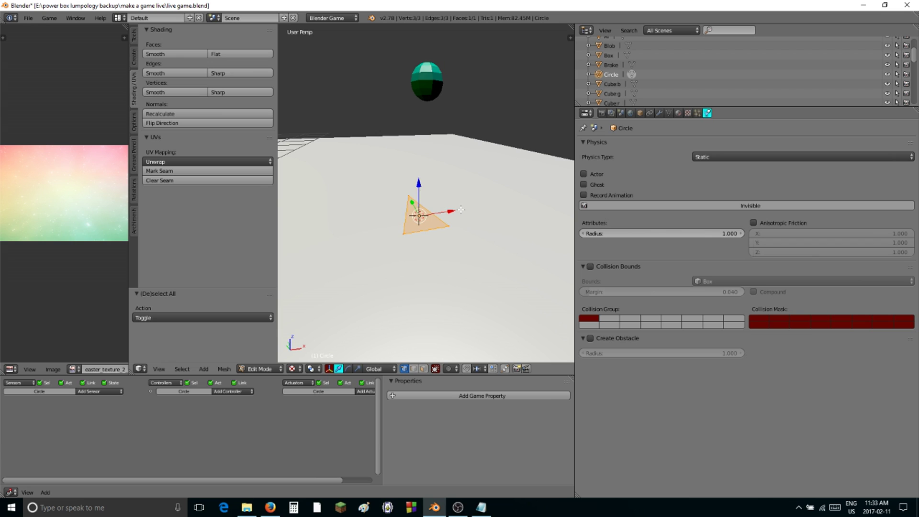
key(e)
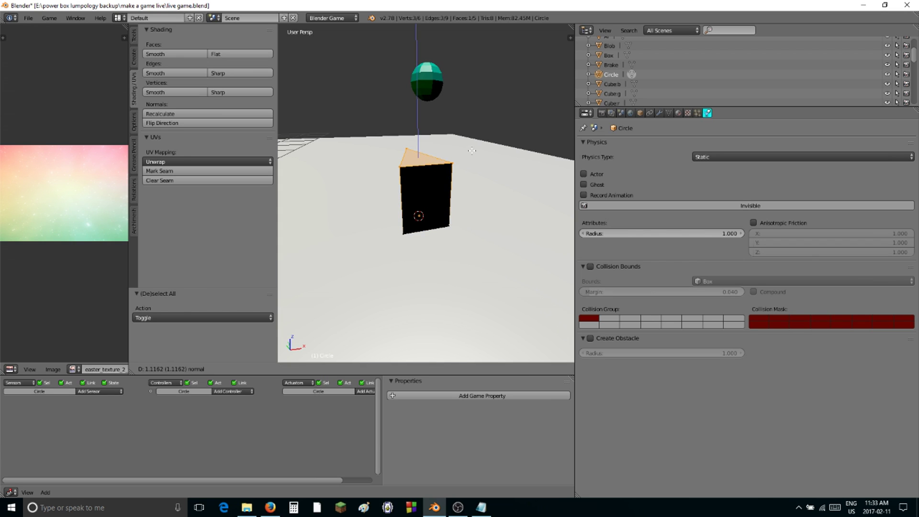
click(467, 124)
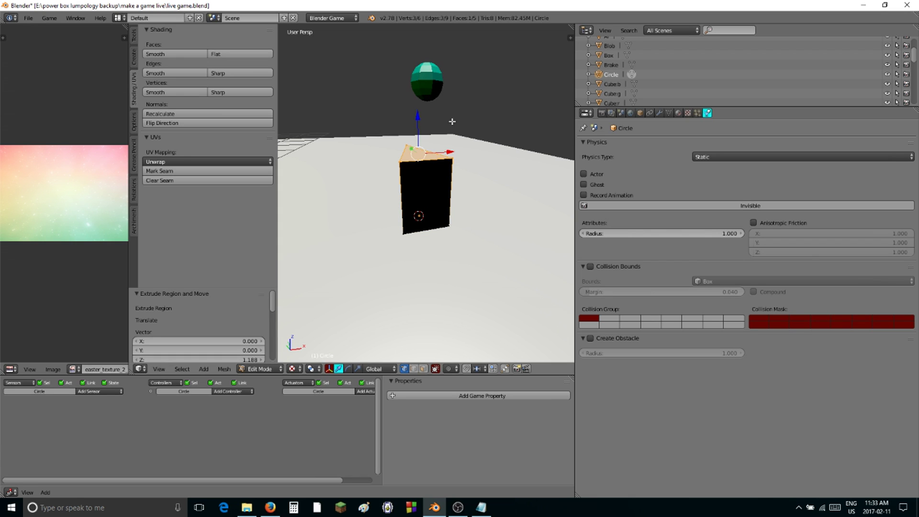
- Leave Edit Mode on the extruded wedge and show its material settings
middle_drag(434, 171, 492, 196)
key(Tab)
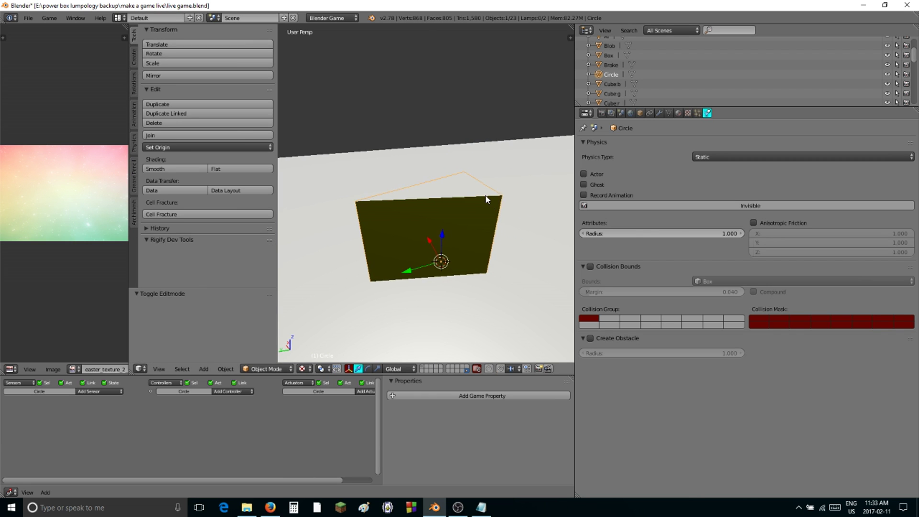
click(678, 113)
middle_drag(410, 205, 512, 263)
- Switch to Firefox and run a Google image search for "cake texture"
click(270, 507)
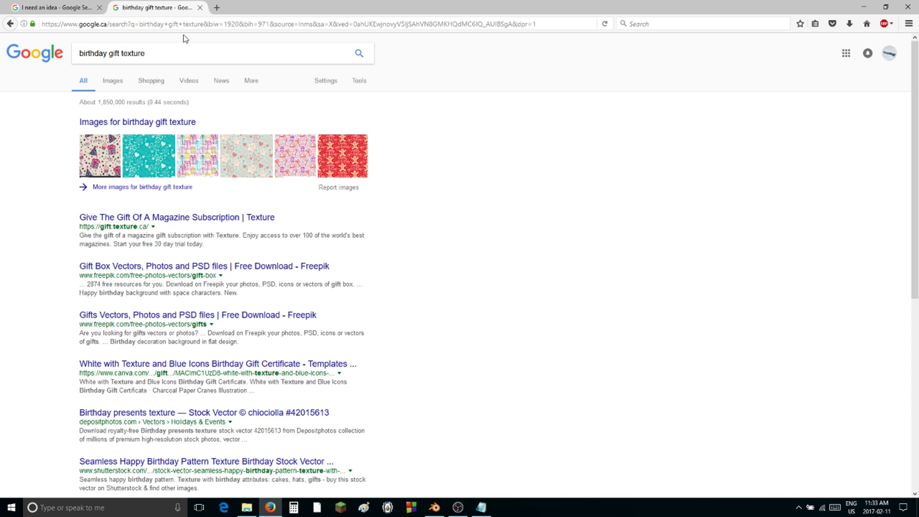
click(172, 27)
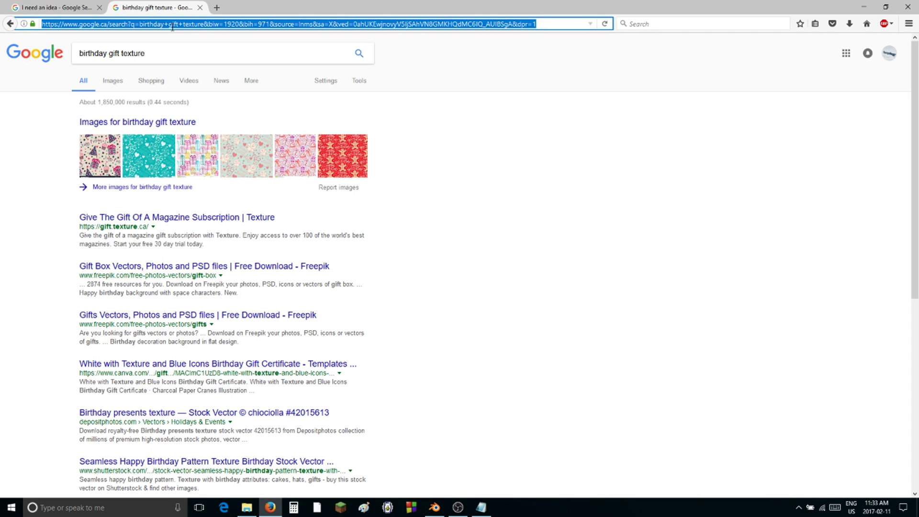
text(cake texture)
key(Return)
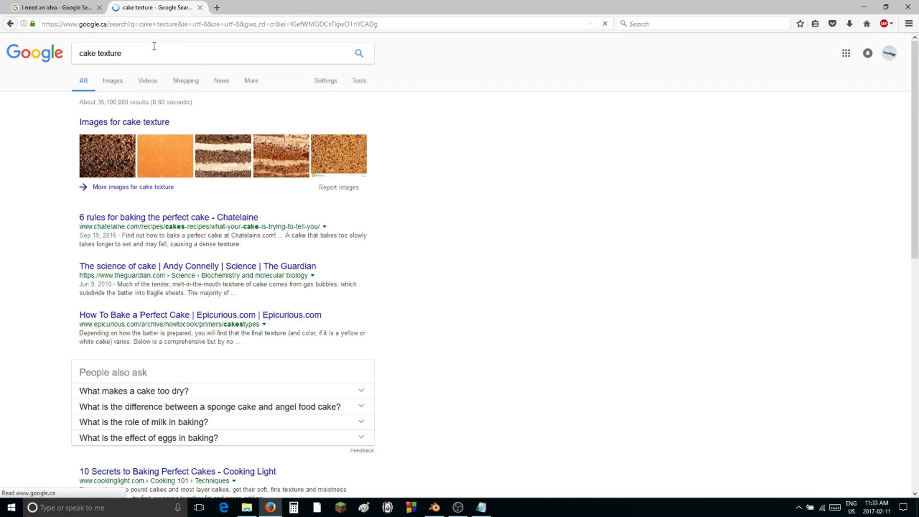
click(114, 83)
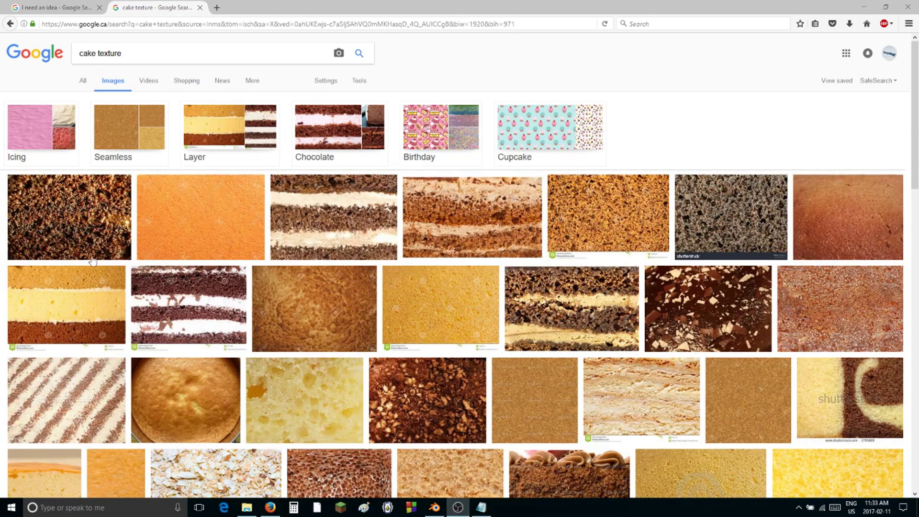
- Look over the cake texture images and open the related Icing search in a separate tab
scroll(351, 165, down, 2)
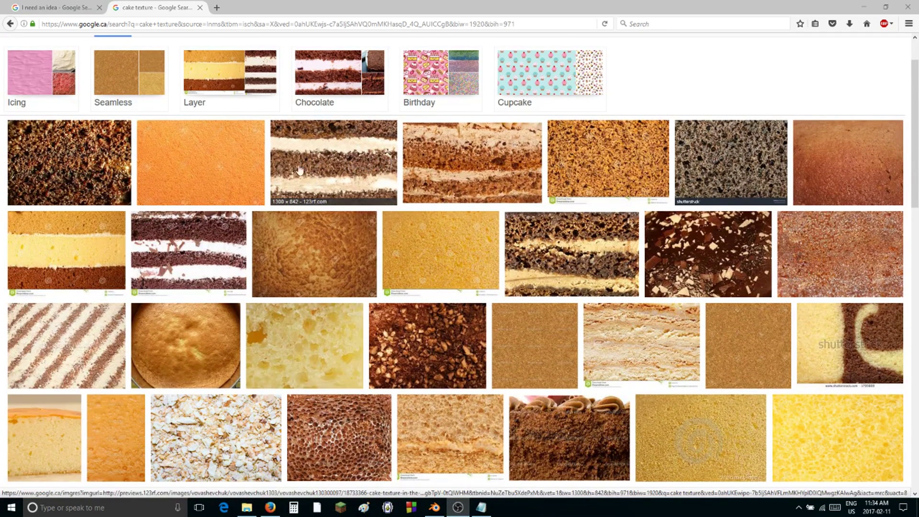
scroll(285, 174, down, 4)
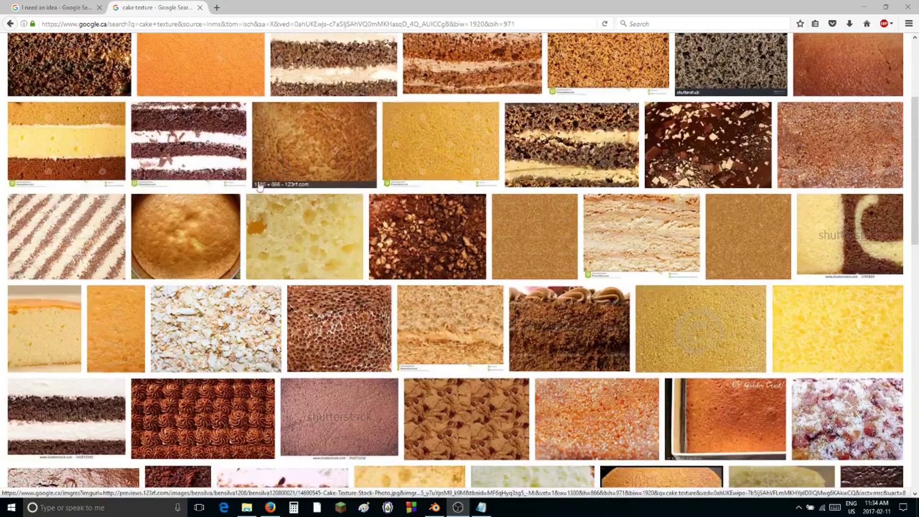
scroll(245, 203, up, 6)
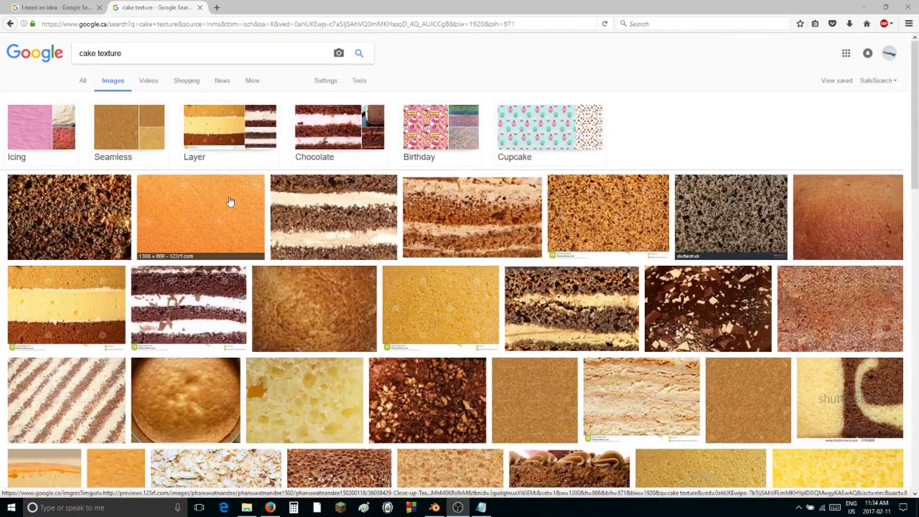
middle_click(59, 159)
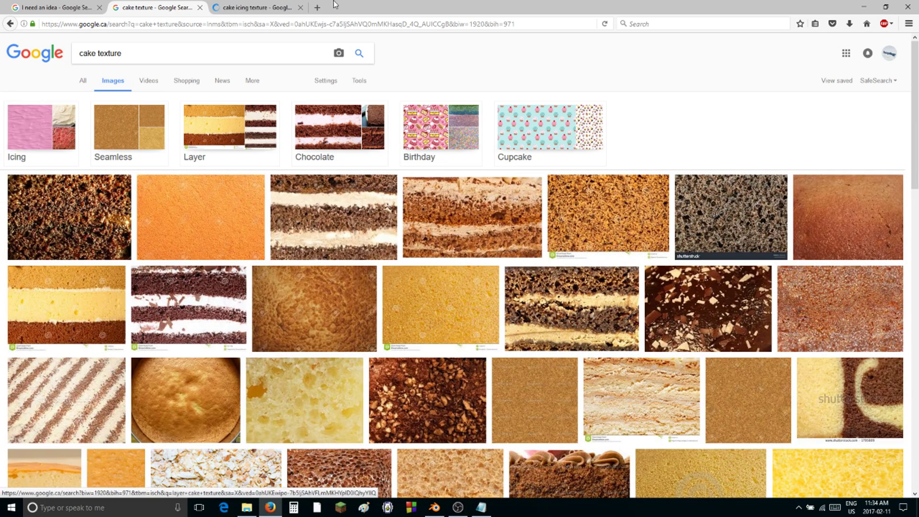
click(244, 4)
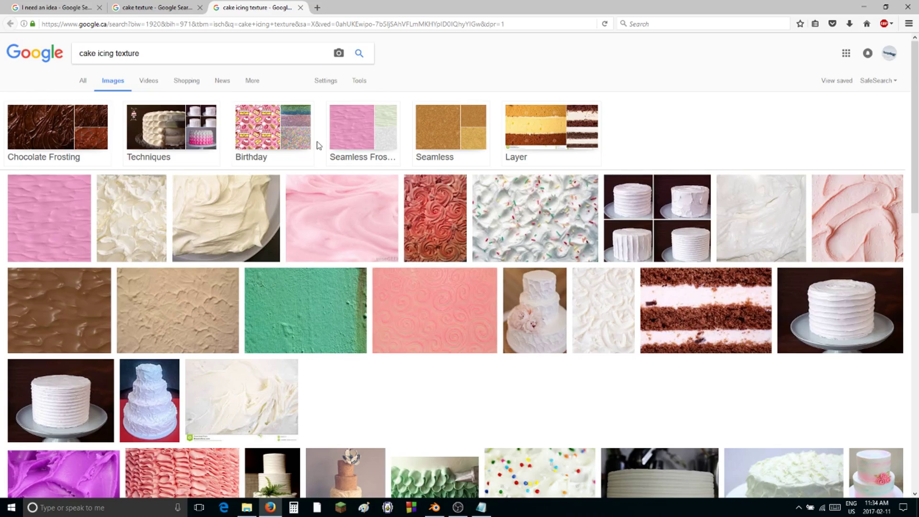
- Examine the cake icing texture images for a frosting suitable for the top of a cake slice
scroll(319, 145, down, 3)
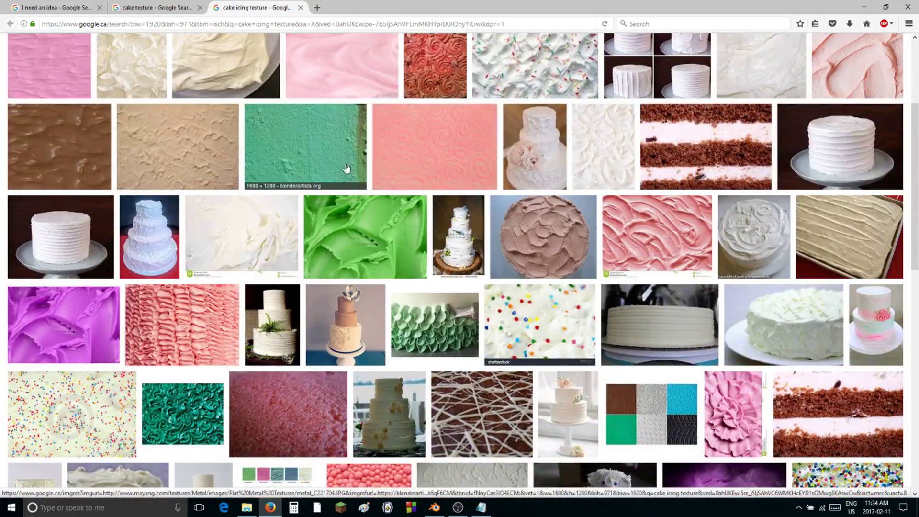
scroll(347, 168, down, 4)
scroll(374, 197, down, 2)
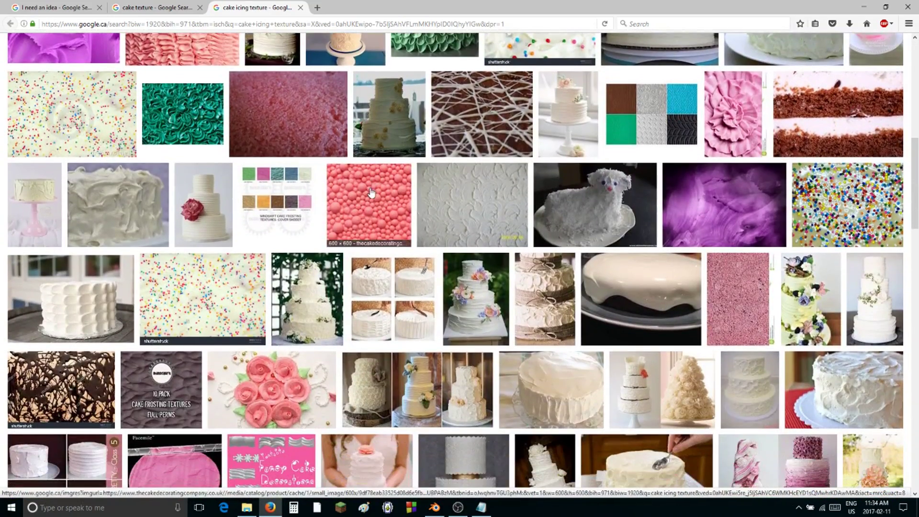
scroll(370, 193, up, 1)
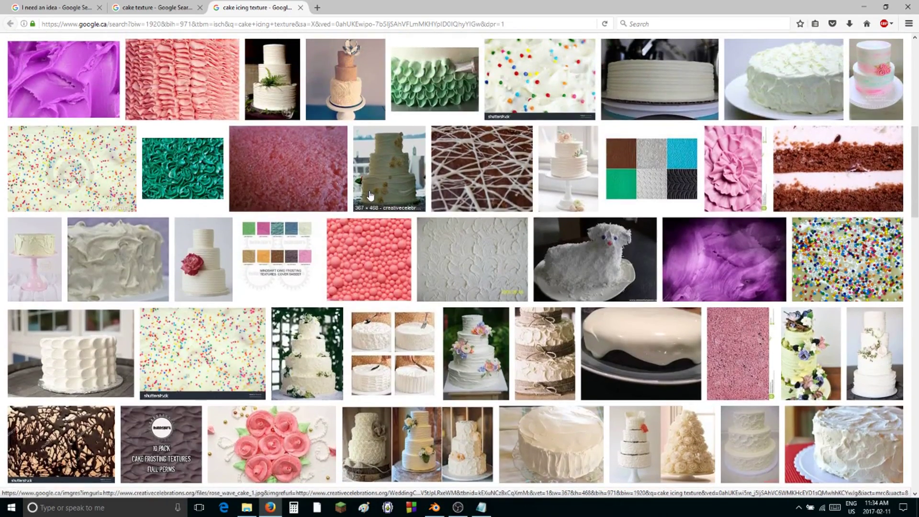
scroll(370, 197, up, 5)
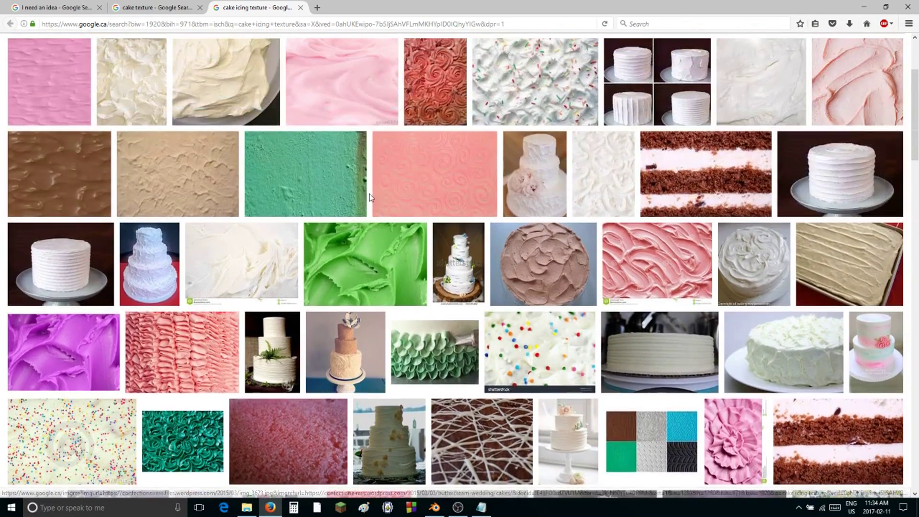
scroll(368, 197, up, 2)
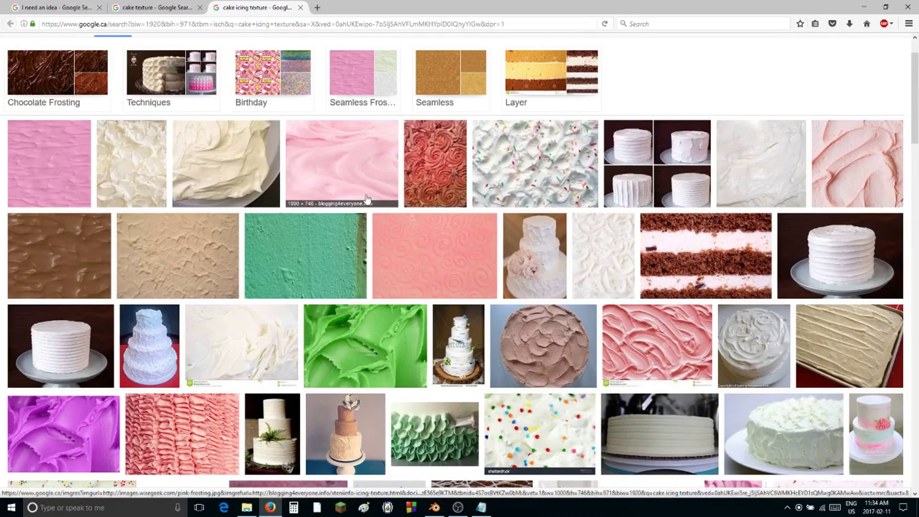
scroll(368, 199, down, 14)
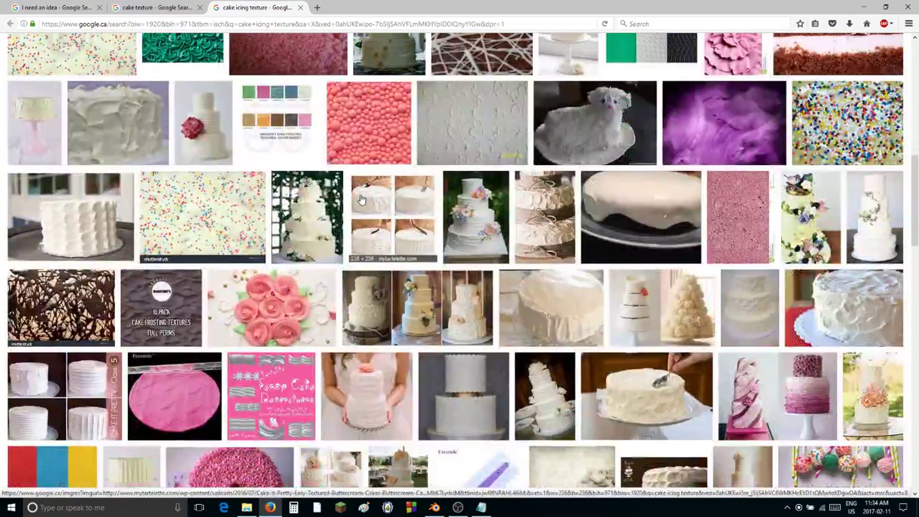
scroll(362, 199, down, 1)
scroll(361, 198, down, 1)
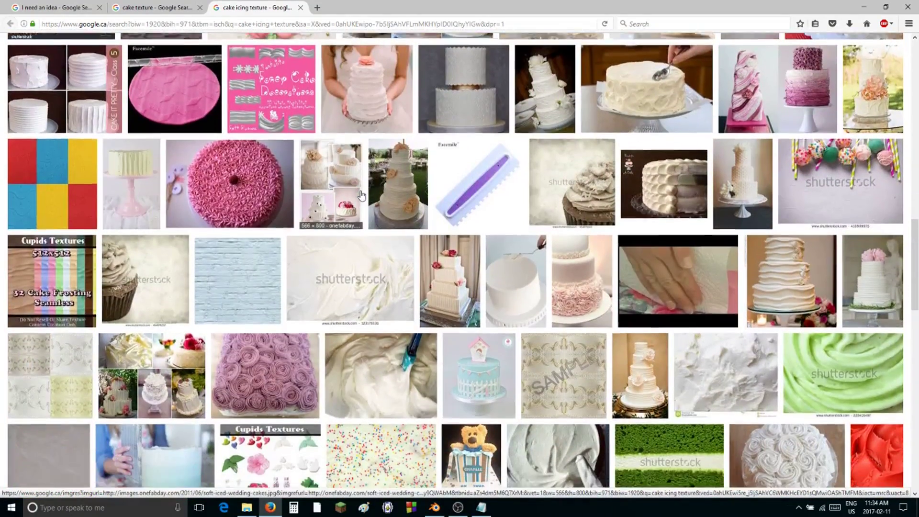
scroll(363, 191, down, 1)
scroll(363, 191, down, 1)
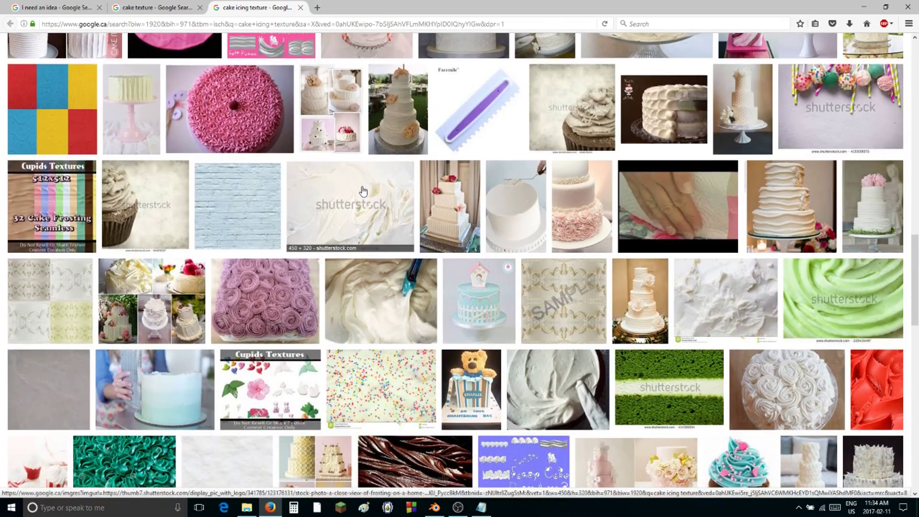
scroll(363, 193, down, 7)
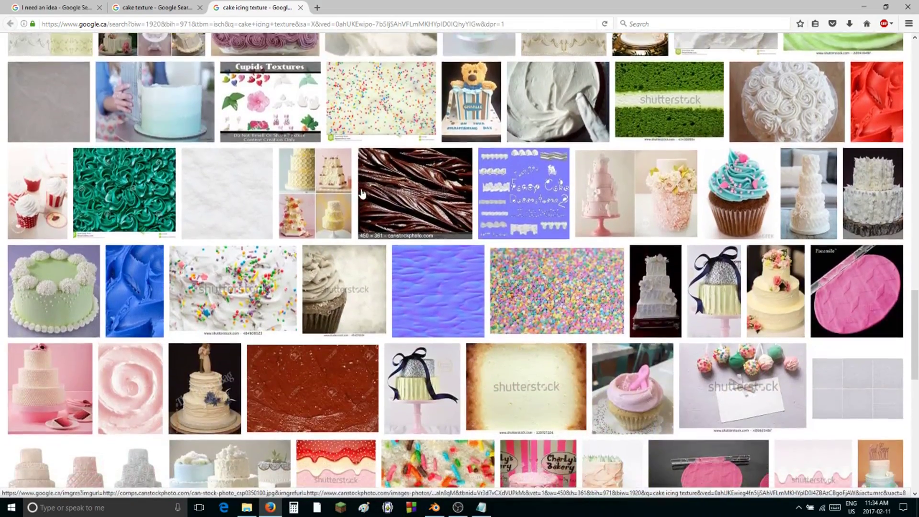
scroll(362, 193, down, 3)
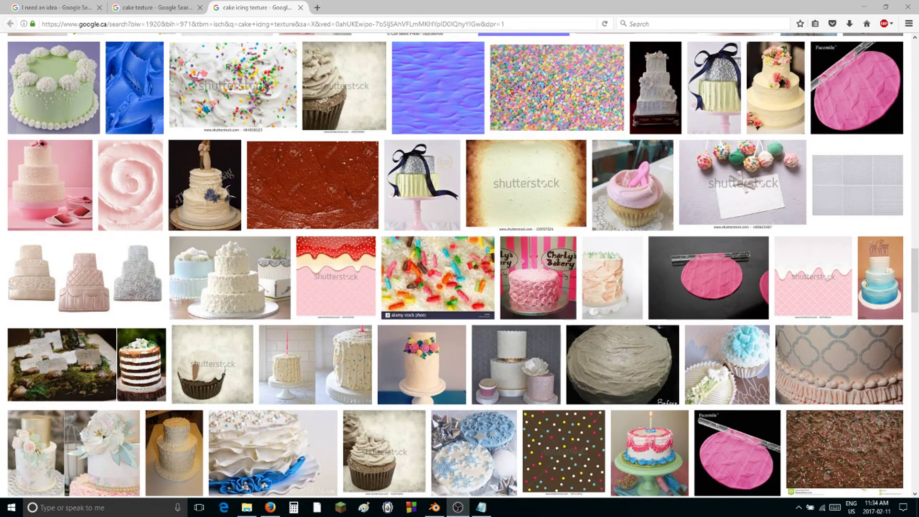
scroll(512, 183, down, 2)
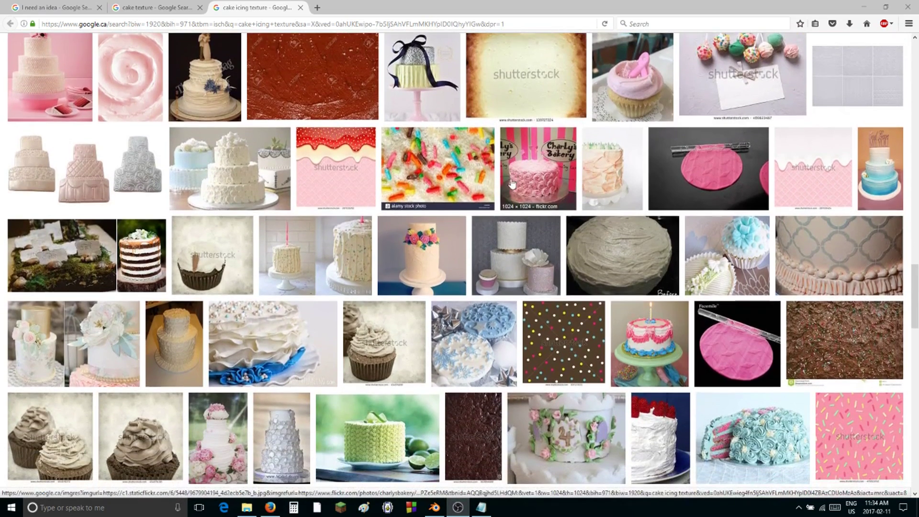
scroll(512, 183, down, 1)
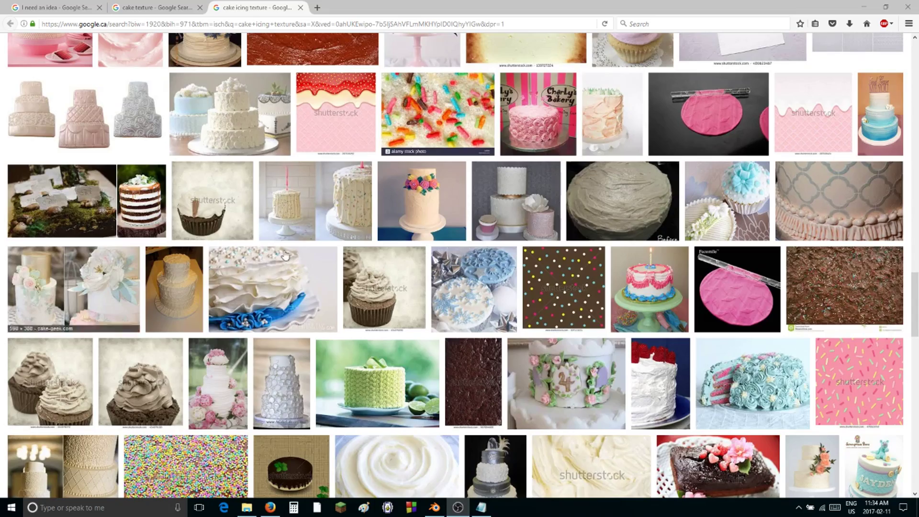
scroll(297, 206, down, 4)
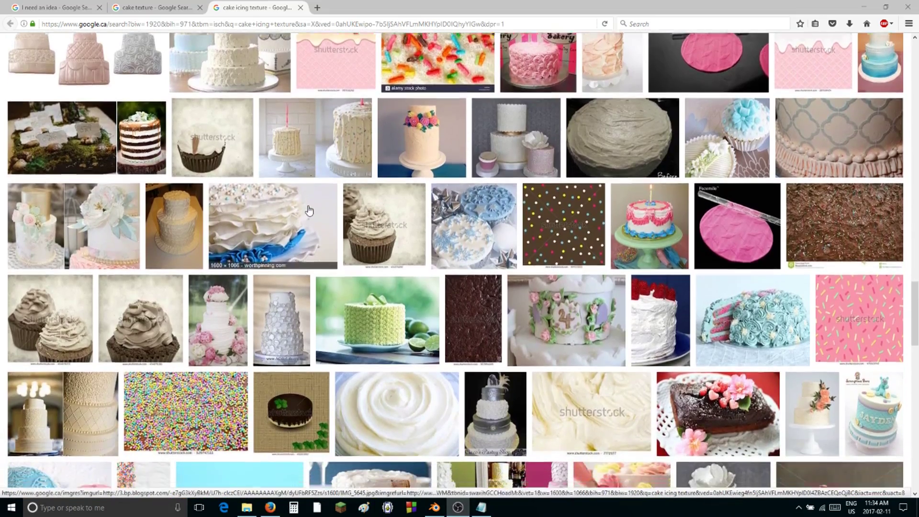
scroll(307, 211, down, 20)
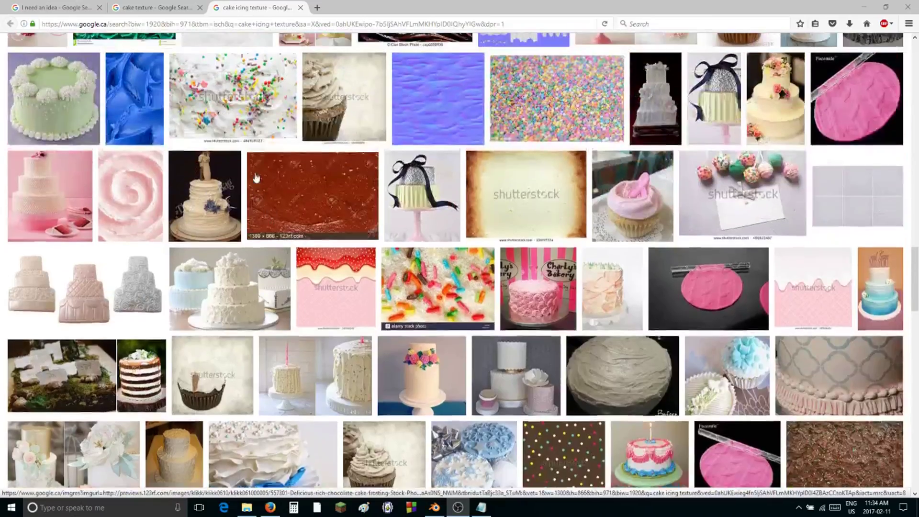
scroll(251, 174, down, 1)
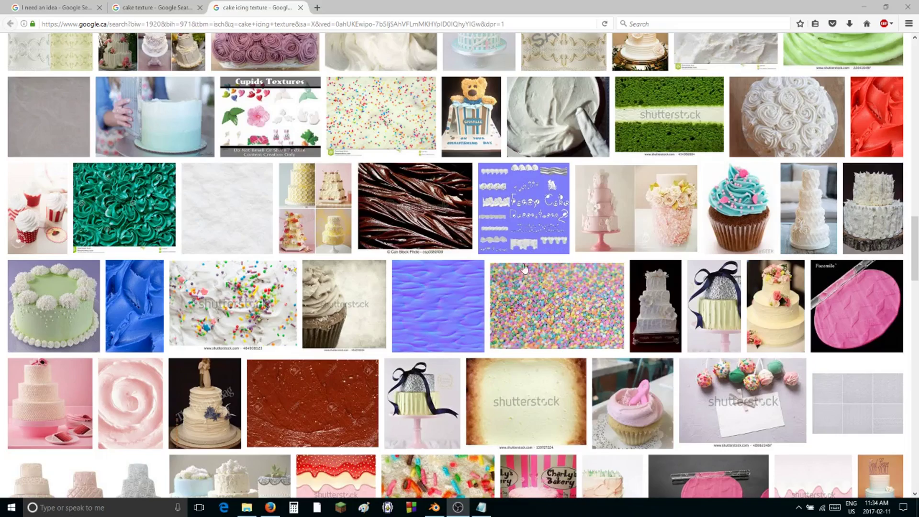
scroll(443, 318, up, 15)
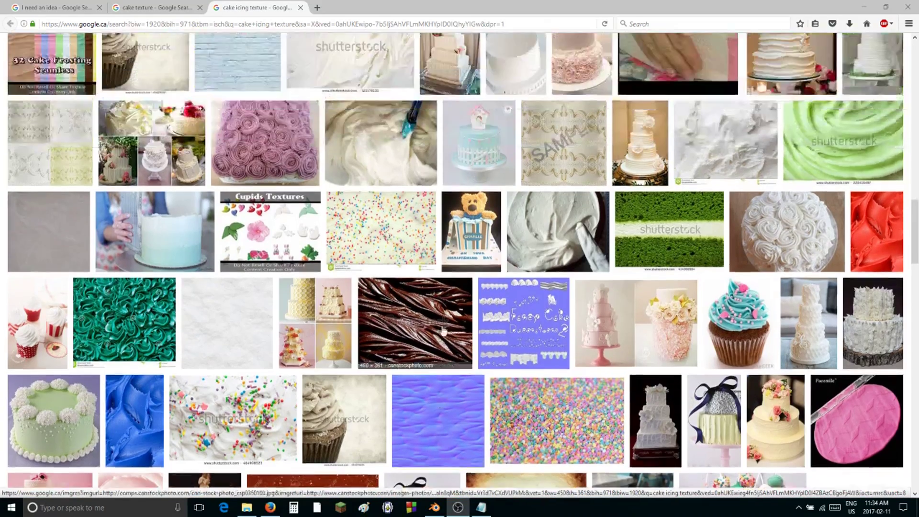
scroll(404, 339, up, 10)
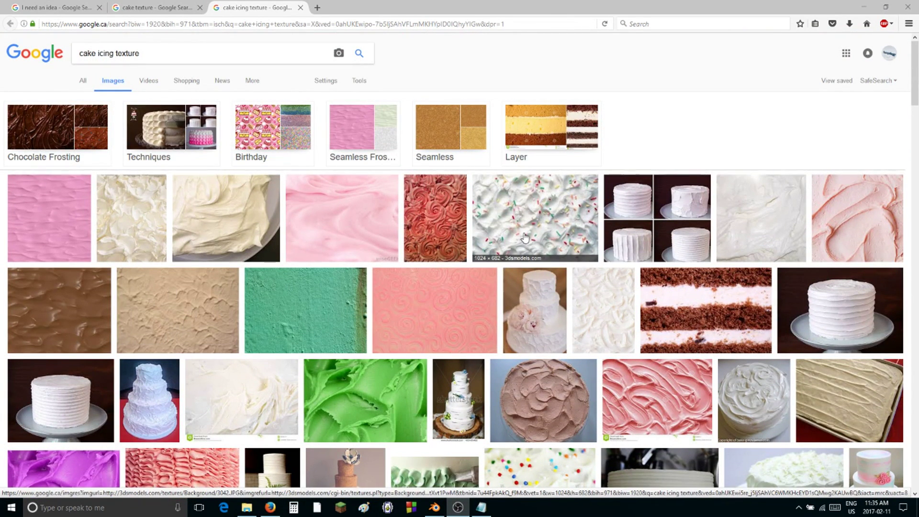
- View the Shutterstock cream cheese frosting image with round colorful candies in its own tab, and close that tab
scroll(527, 236, down, 5)
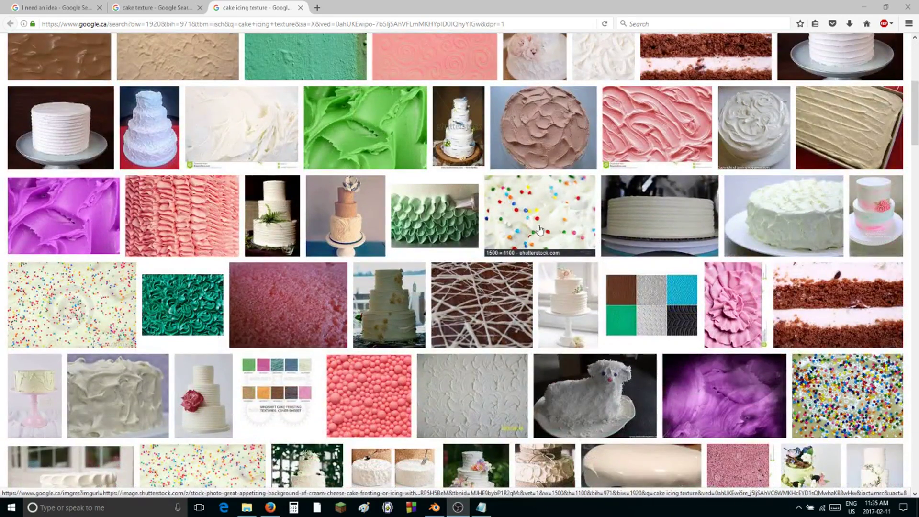
middle_click(540, 231)
click(355, 7)
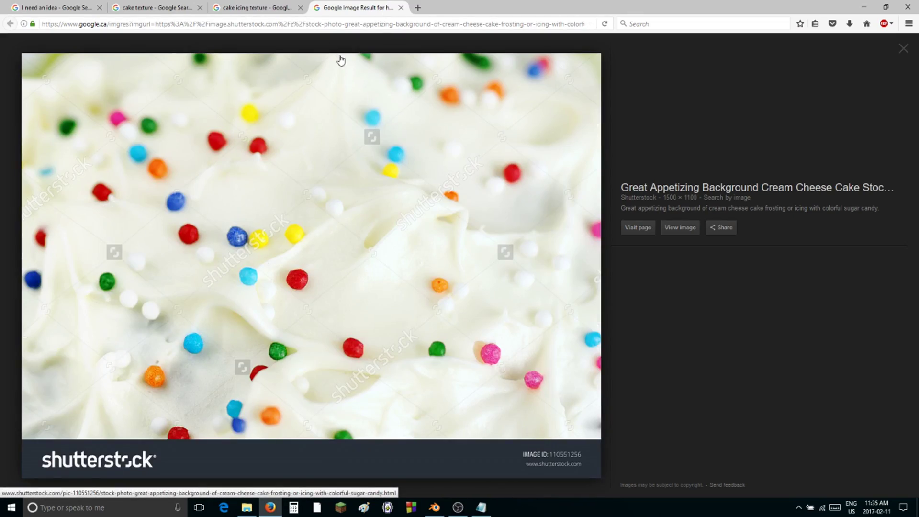
click(401, 7)
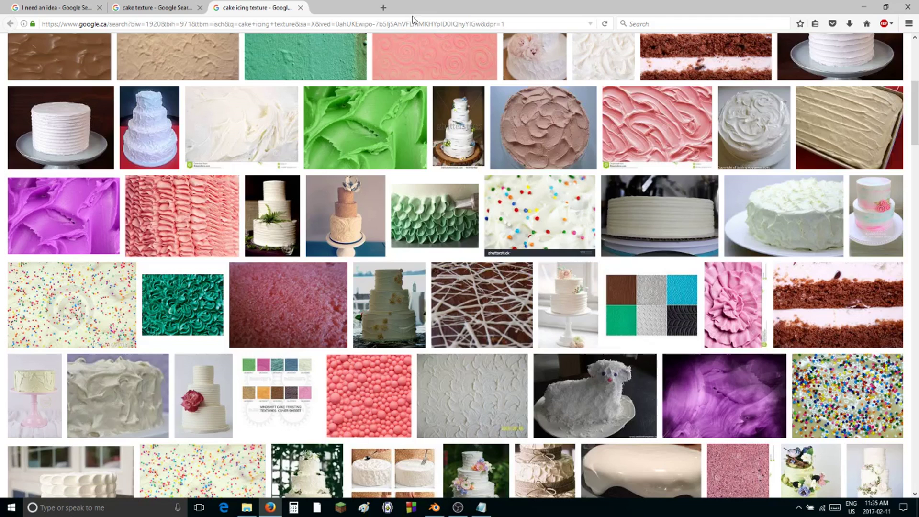
- Open the 3dsmodels.com white frosting image with sprinkles in a separate tab and return to the cake icing results
scroll(554, 241, up, 3)
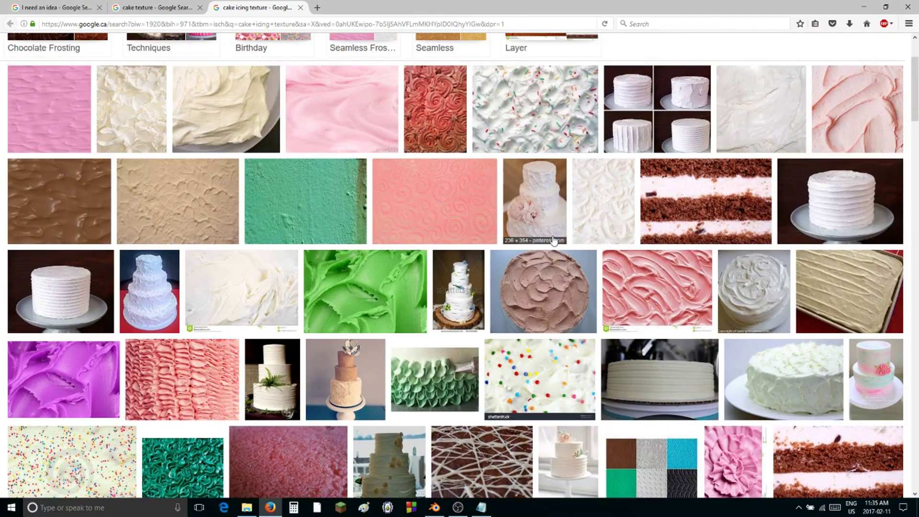
middle_click(519, 103)
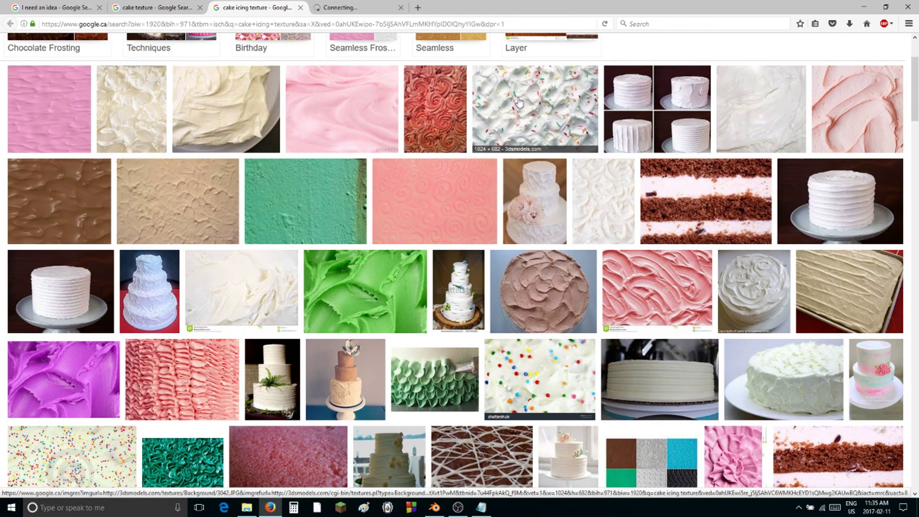
click(354, 7)
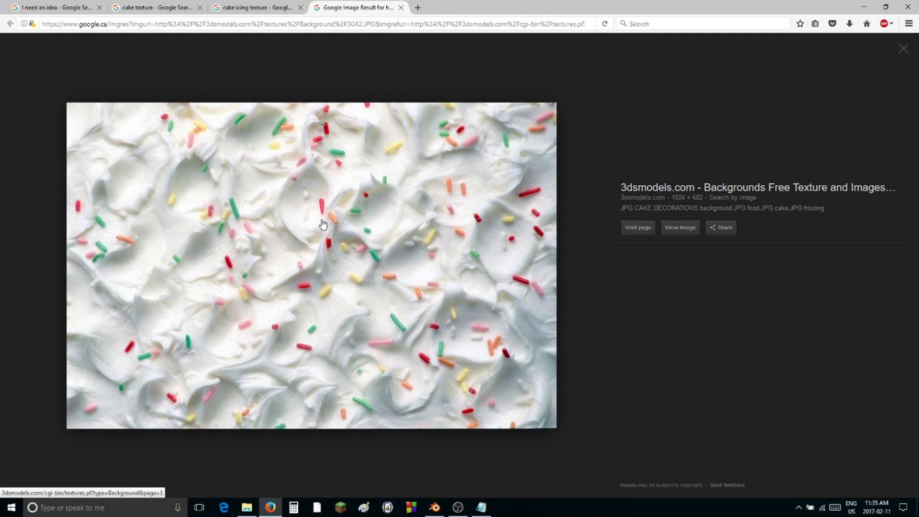
click(223, 7)
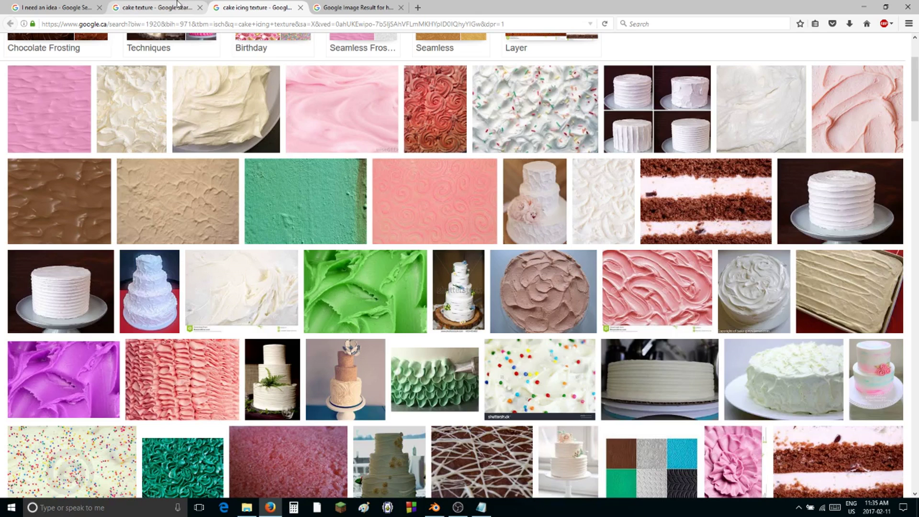
scroll(211, 113, up, 3)
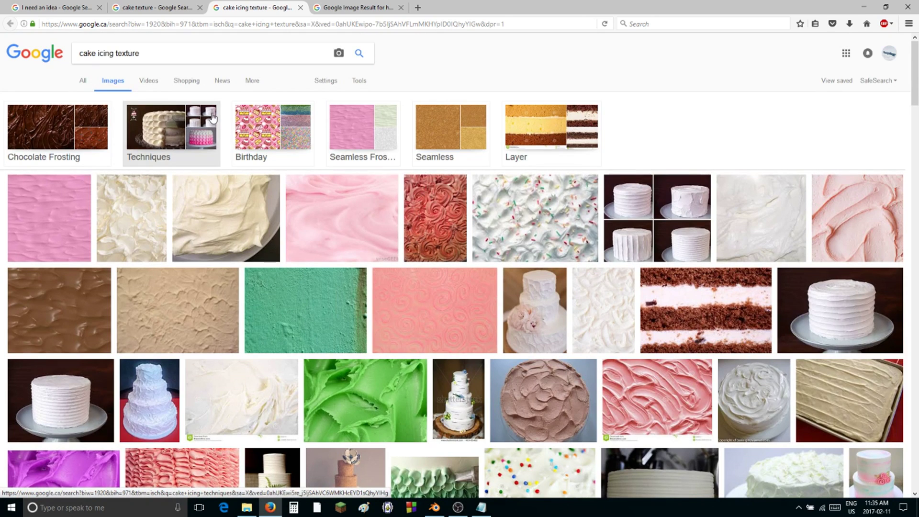
- Recheck the sprinkled frosting image and open the chocolate cake layer image from the cake icing results in a separate tab
click(331, 6)
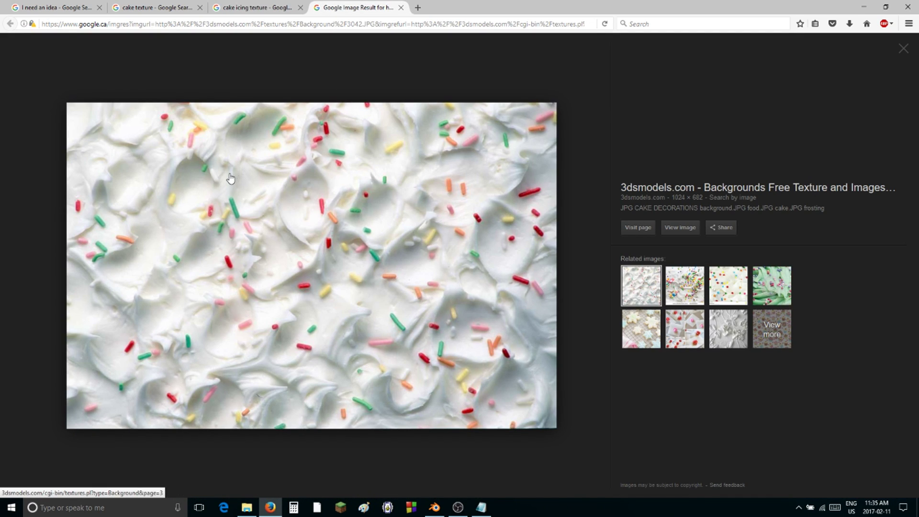
click(239, 9)
scroll(725, 160, down, 9)
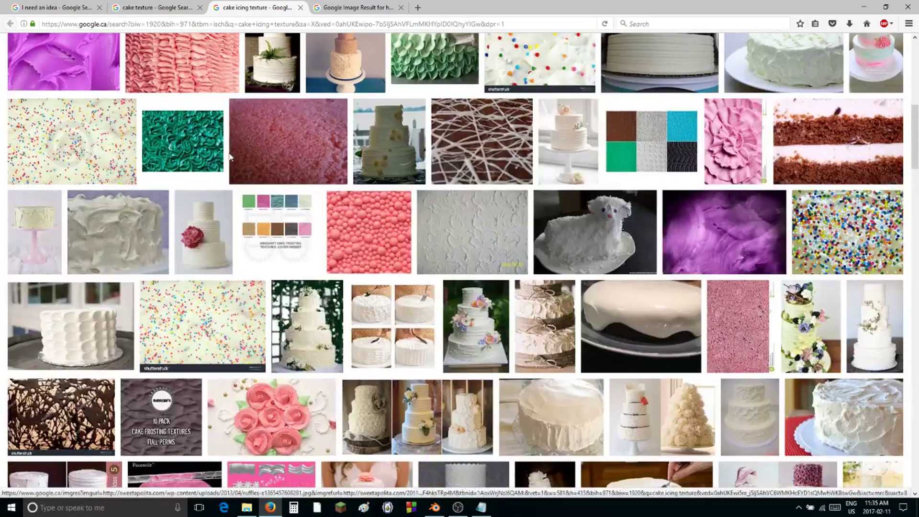
middle_click(817, 160)
- Compare the Photl.com creamy chocolate cake image with the sprinkled white frosting image in their separate tabs
click(357, 8)
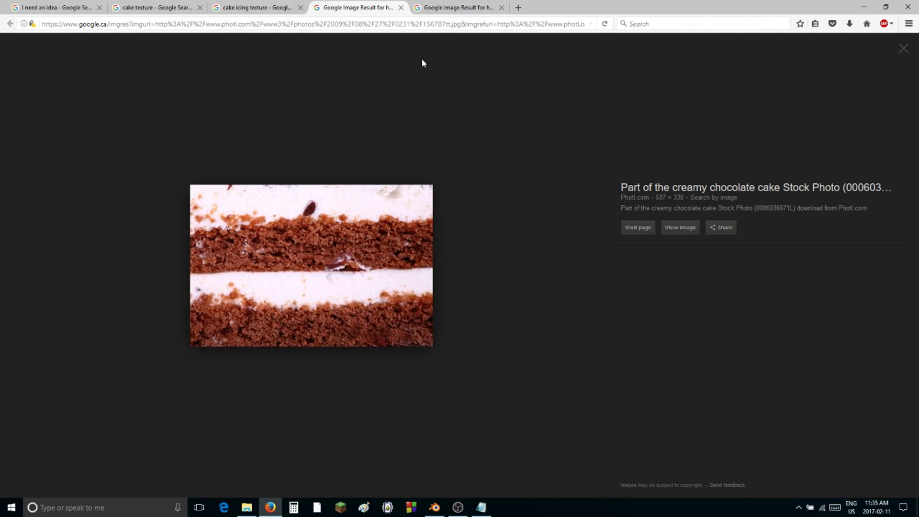
click(440, 8)
click(381, 6)
click(455, 7)
click(383, 7)
- Save the creamy chocolate cake image as 156787tt.jpg in the power box lumpology backup folder and close its tab
right_click(317, 234)
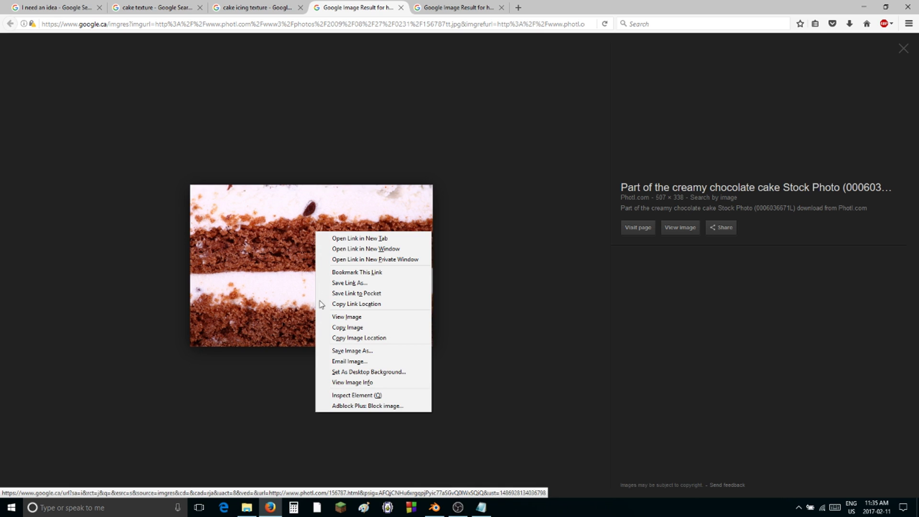
click(364, 352)
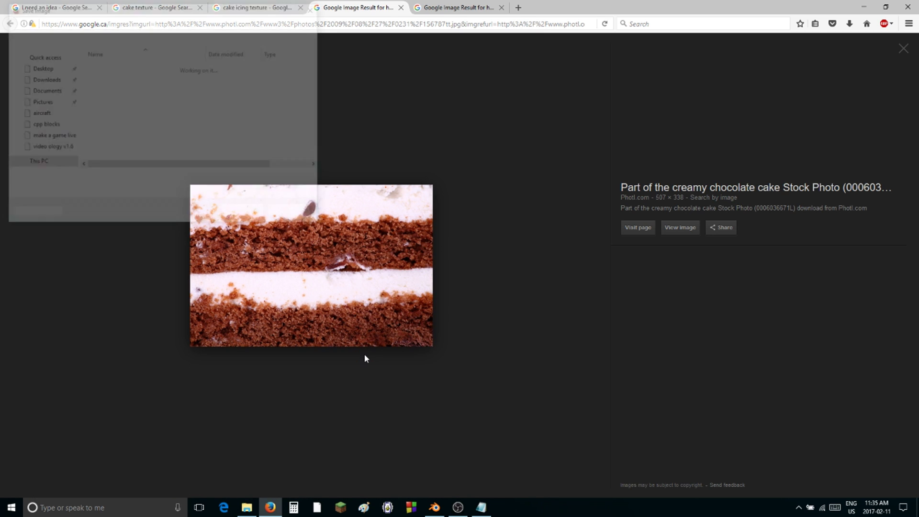
scroll(68, 94, down, 1)
scroll(111, 105, down, 3)
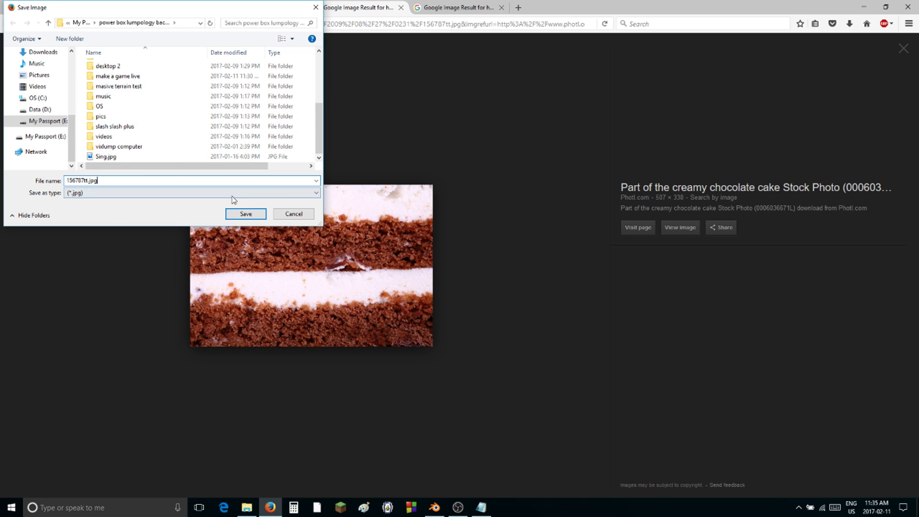
click(236, 214)
middle_click(416, 9)
- Save the sprinkled frosting image as 3042.JPG in the same folder, close its tab and return to Blender
right_click(307, 192)
click(354, 311)
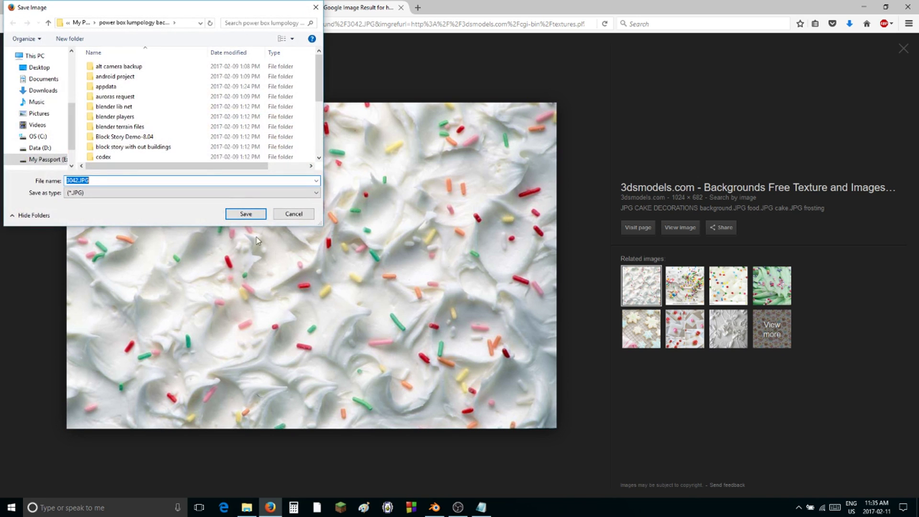
click(245, 214)
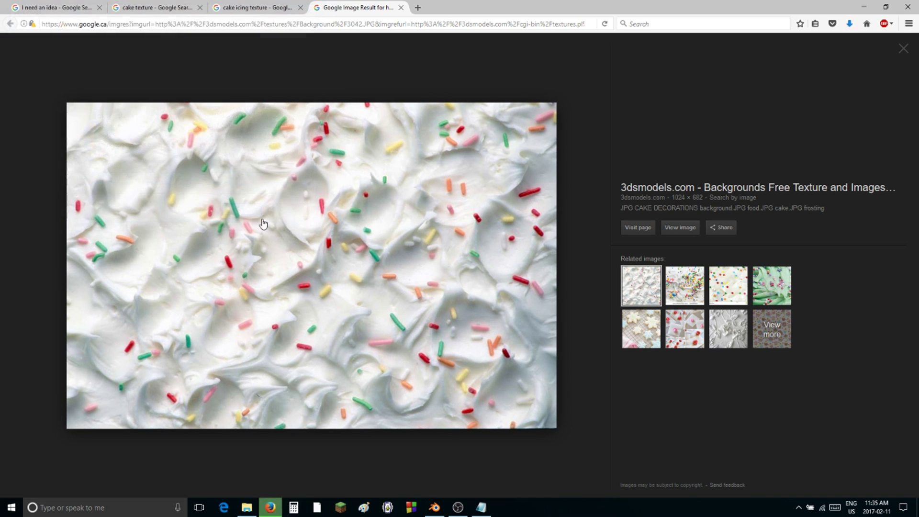
click(401, 8)
click(864, 8)
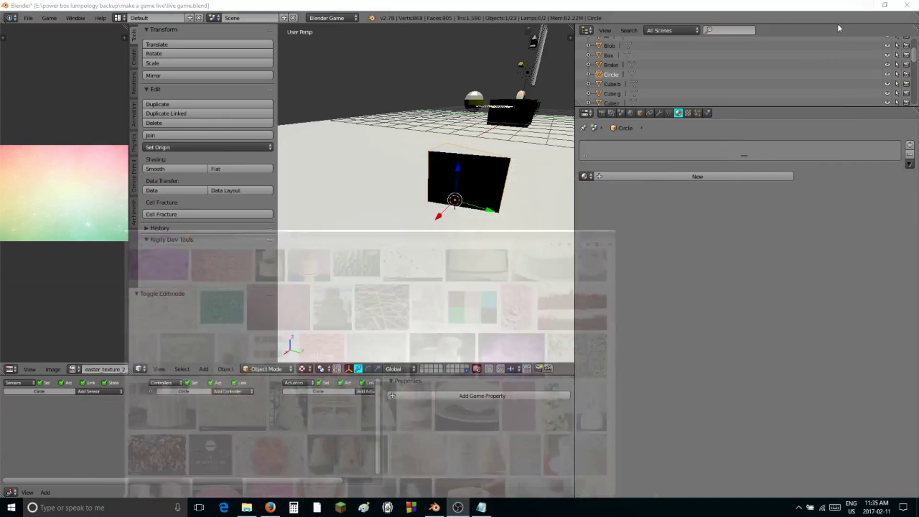
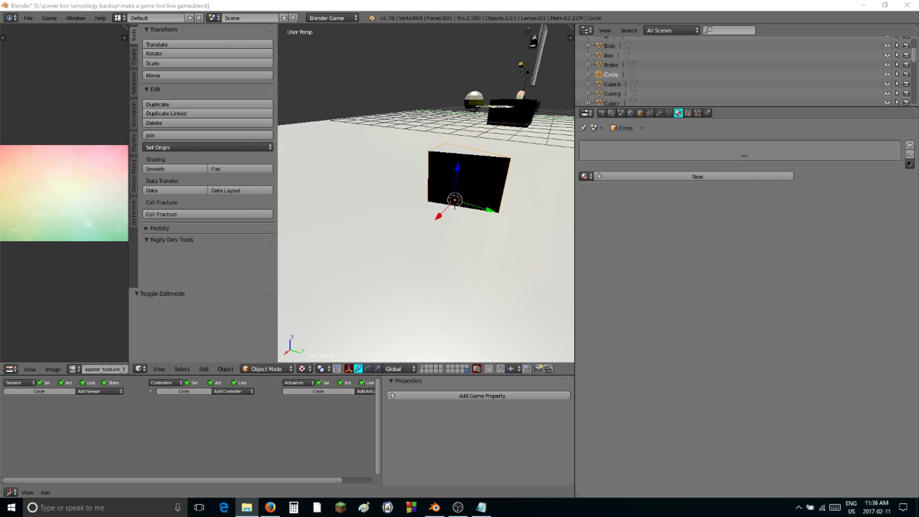
- Switch to Paint, widen the 3042.JPG canvas to about 1845 px and paste in 156787tt.jpg from the power box lumpology backup folder
key(alt+Tab)
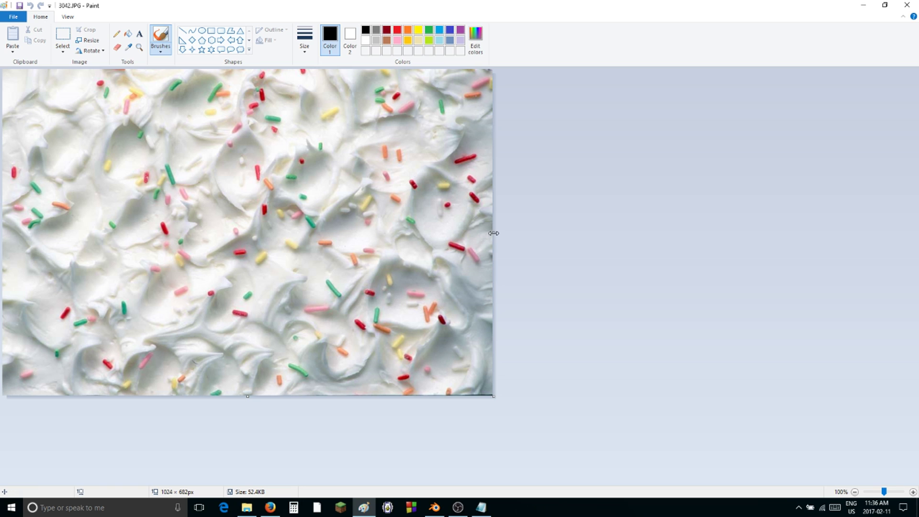
drag(494, 232, 882, 279)
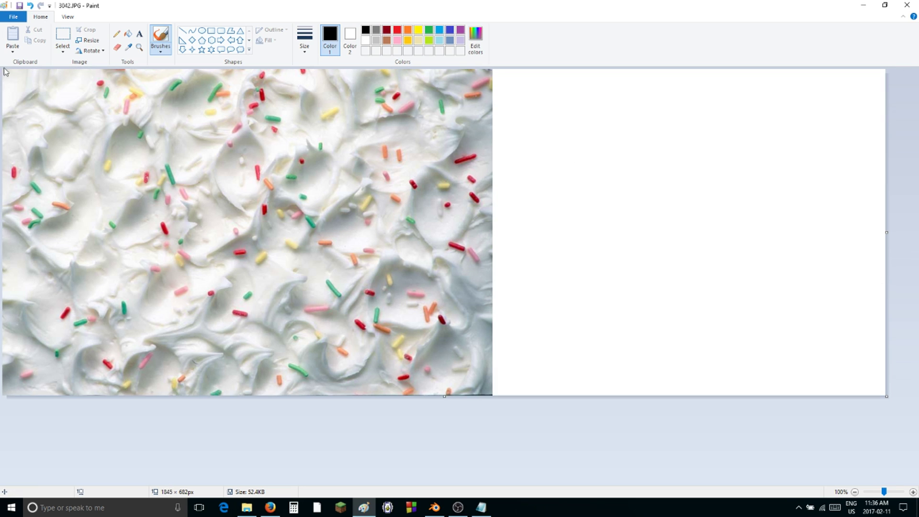
click(13, 48)
click(22, 73)
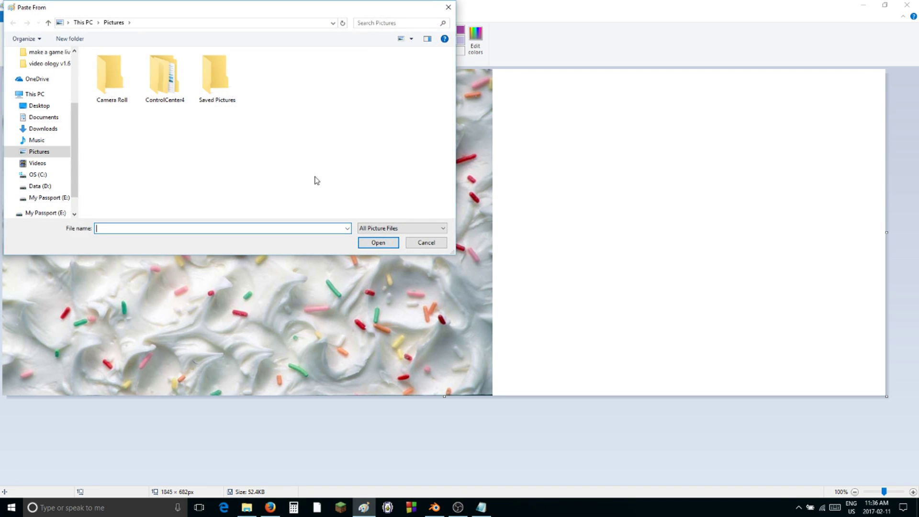
click(33, 198)
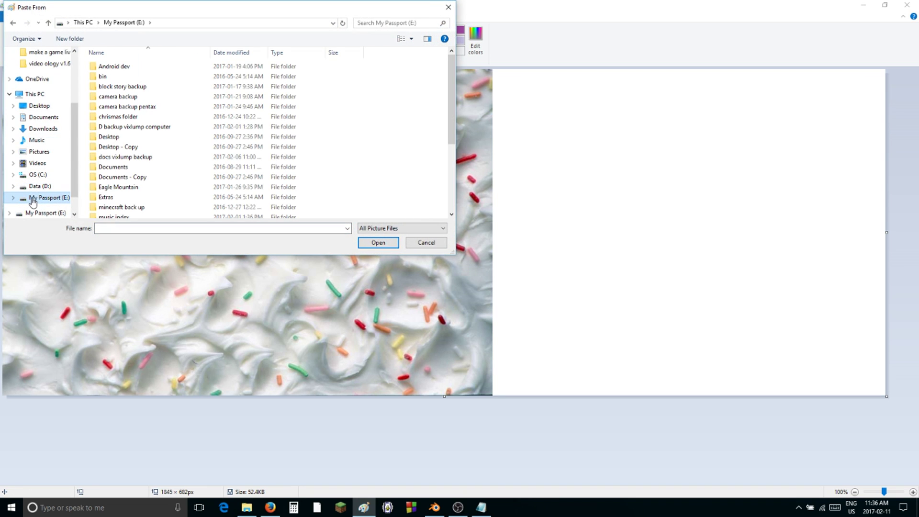
scroll(148, 182, down, 4)
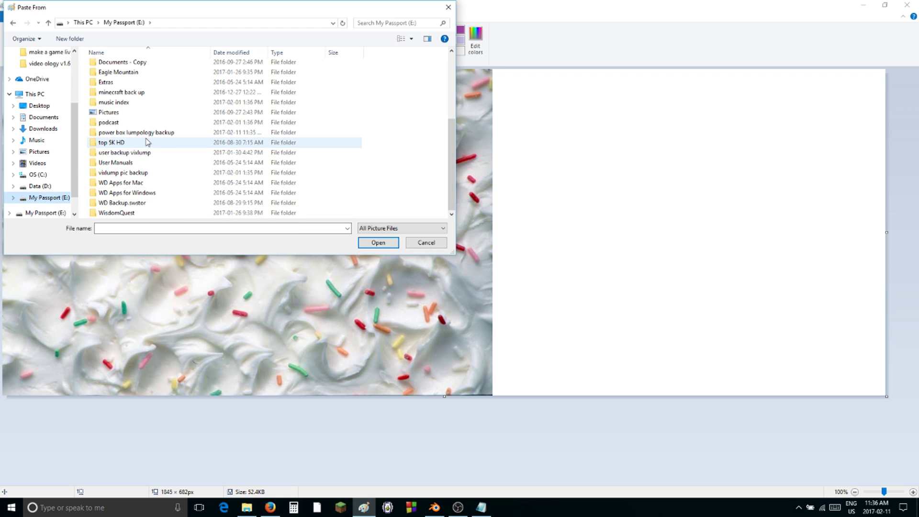
double_click(144, 134)
scroll(192, 158, down, 4)
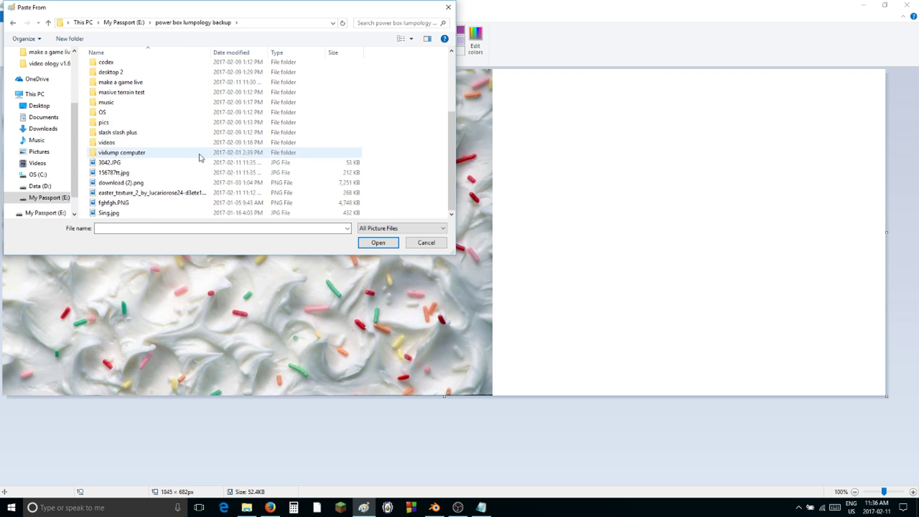
click(136, 173)
click(377, 243)
- Place the pasted cake layer picture in the blank area beside the frosting, save 3042.JPG and close Paint
drag(109, 145, 647, 207)
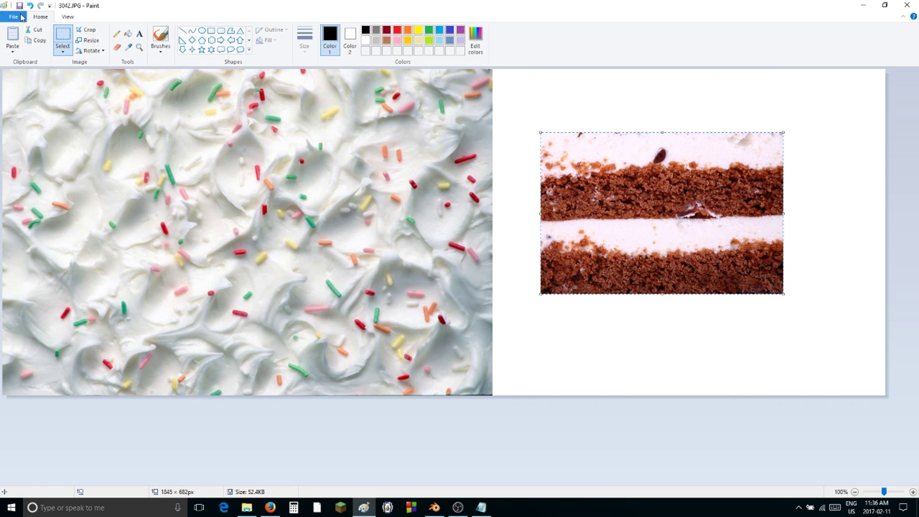
click(20, 5)
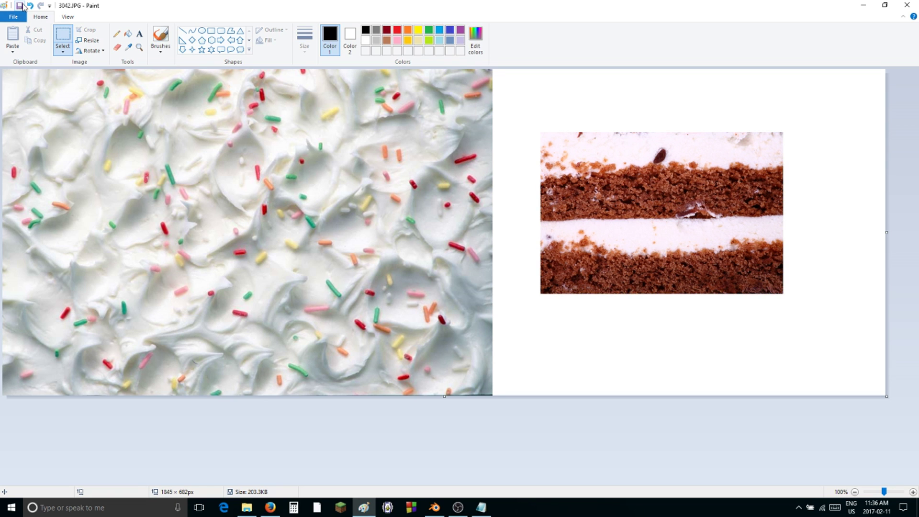
click(908, 5)
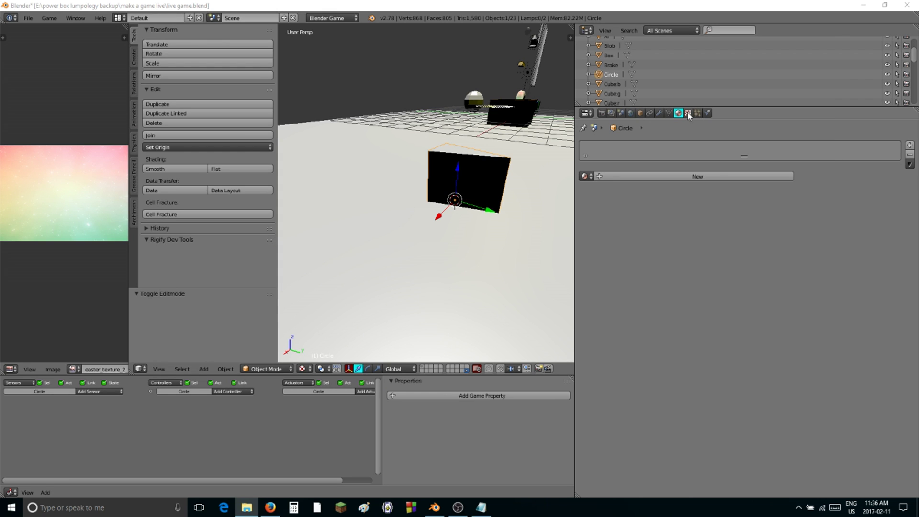
- Add a new material to the cake wedge and rename the object as cake
middle_drag(498, 191, 342, 182)
middle_drag(565, 189, 464, 197)
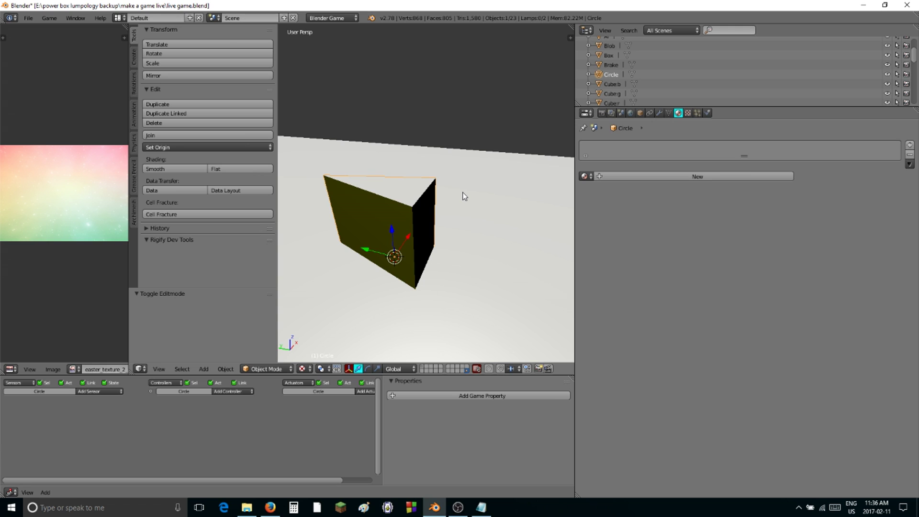
click(672, 176)
click(670, 177)
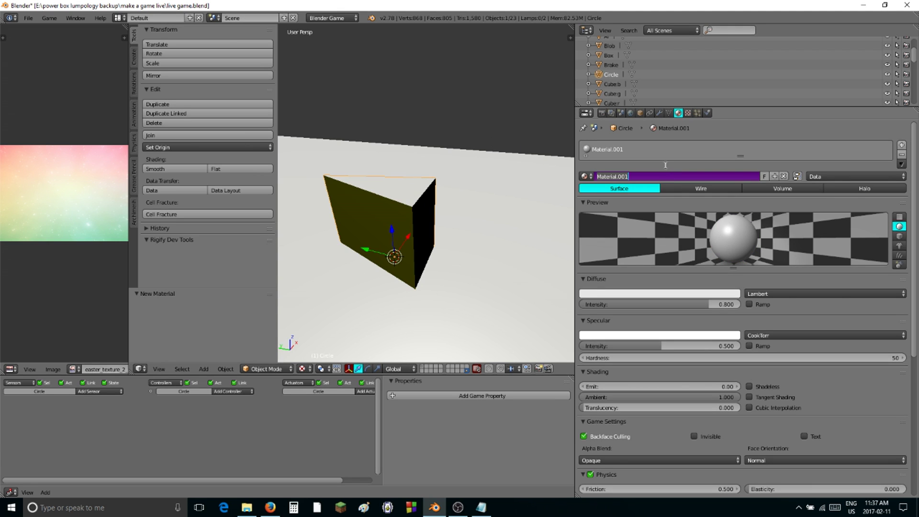
click(642, 113)
click(636, 136)
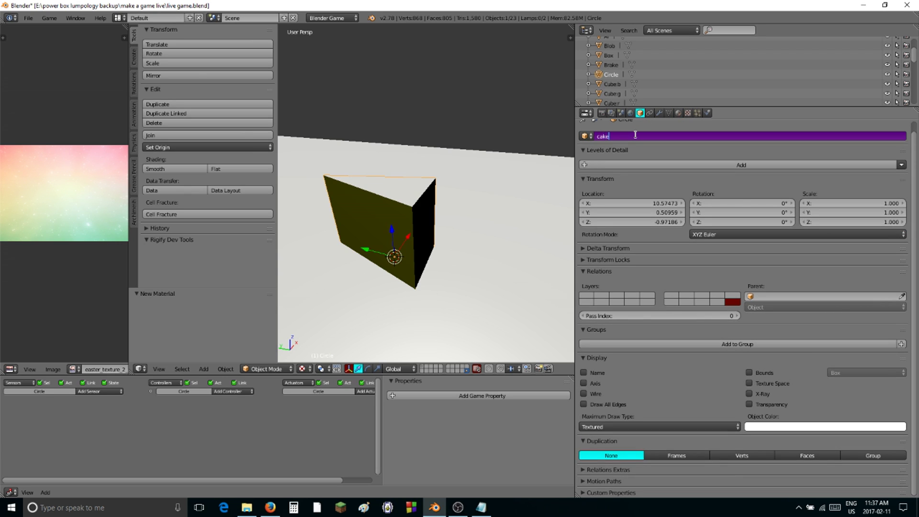
key(Return)
- Rename the wedge's new material as cake
click(679, 113)
double_click(639, 175)
text(c)
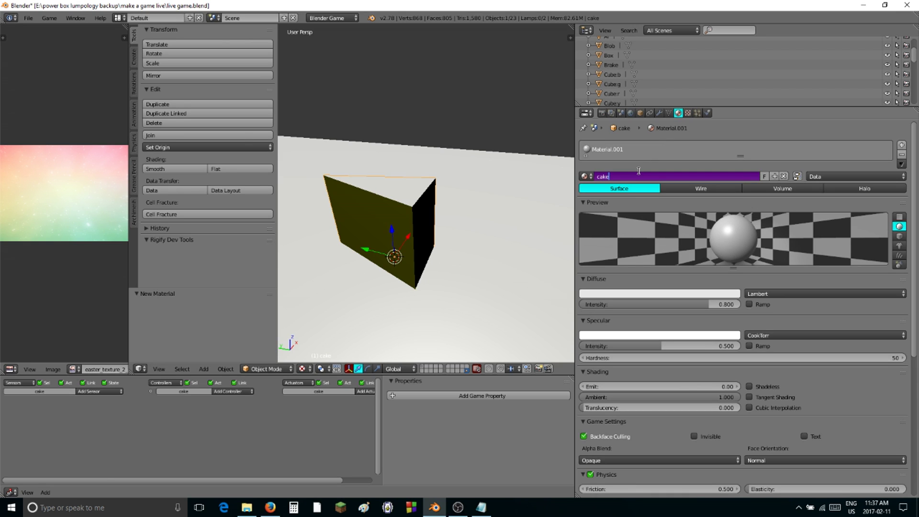
text(ake)
key(Return)
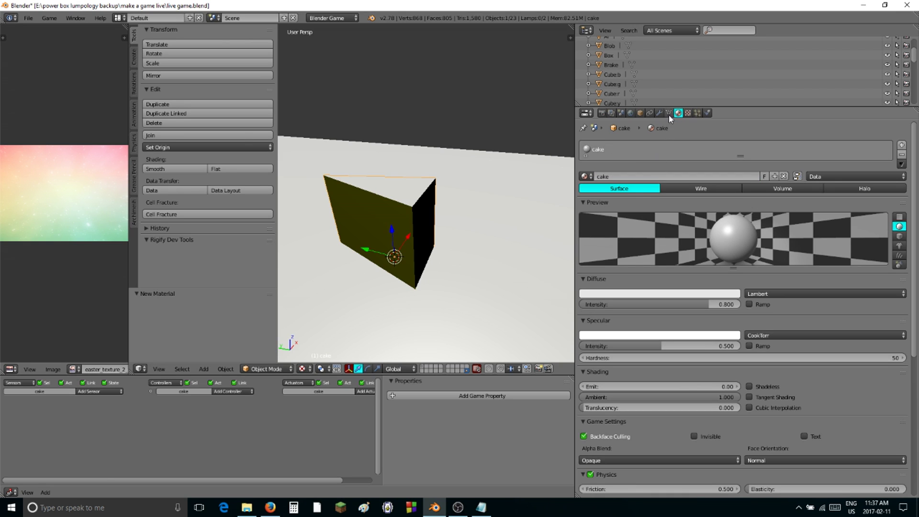
- Add a new texture to the cake material and name it cake
click(689, 114)
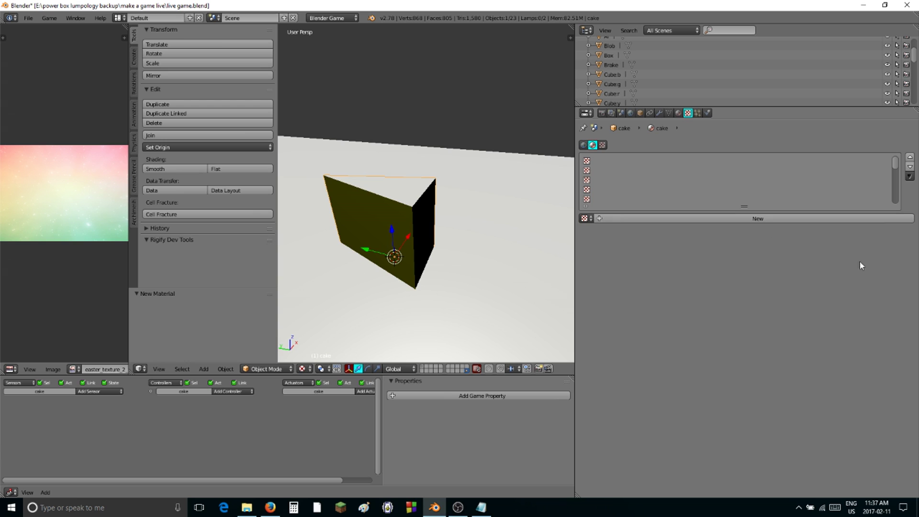
click(758, 220)
click(644, 218)
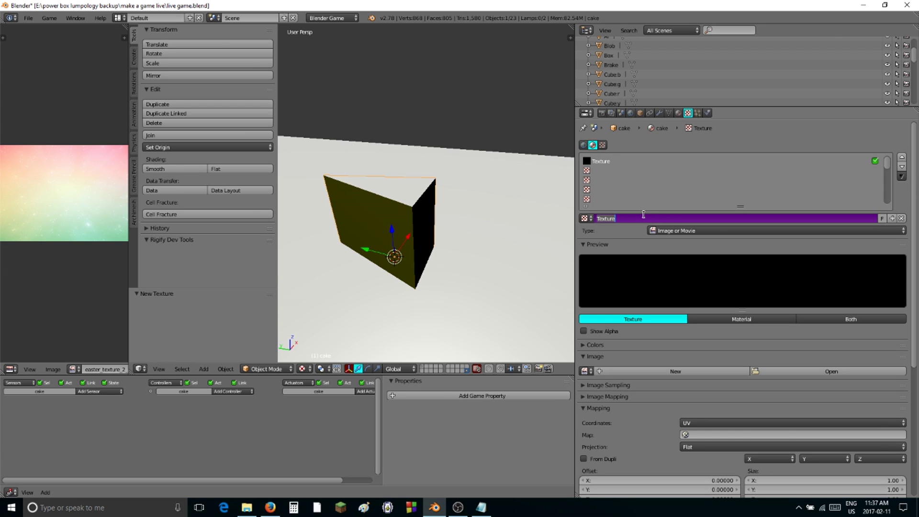
text(cake)
key(Return)
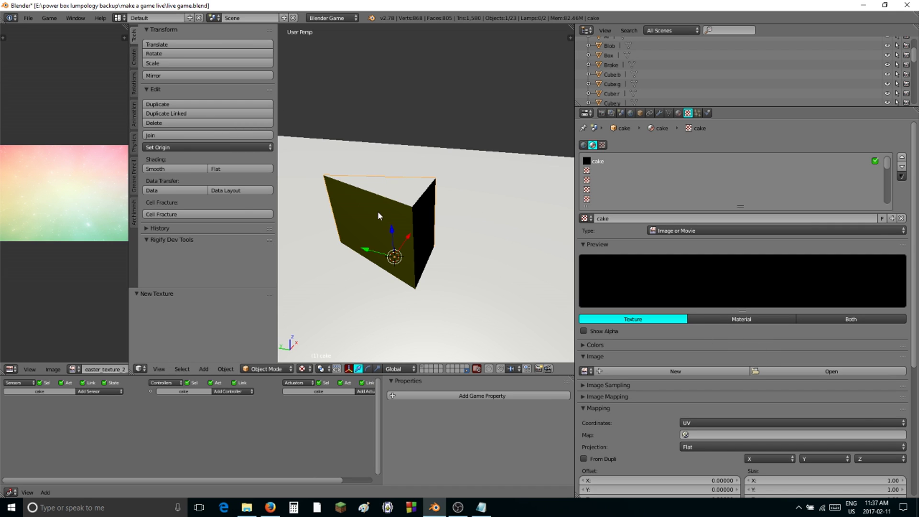
- Load 3042.JPG from the power box lumpology backup folder on drive E as the cake texture's image
scroll(721, 384, down, 3)
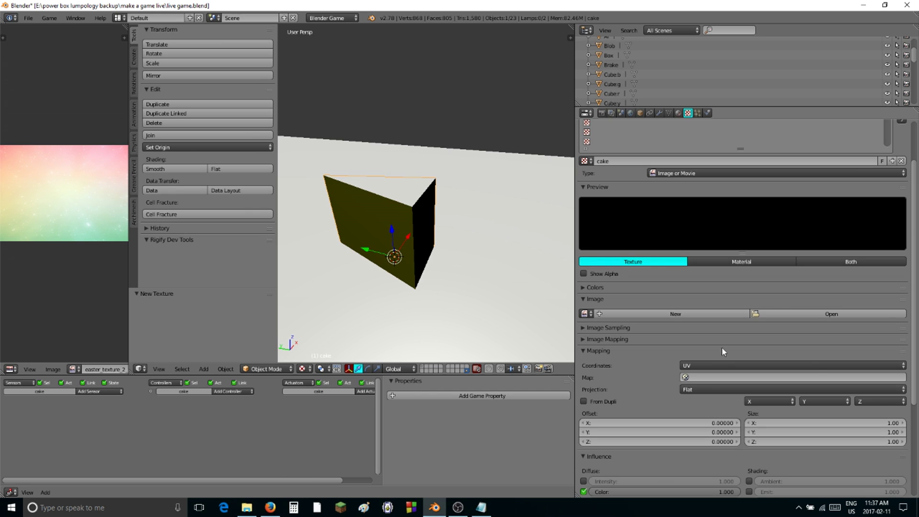
click(585, 314)
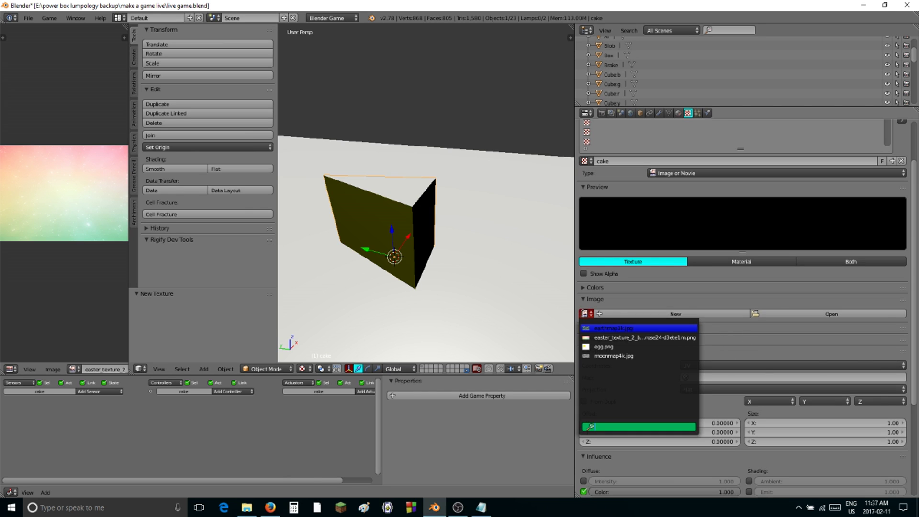
click(832, 314)
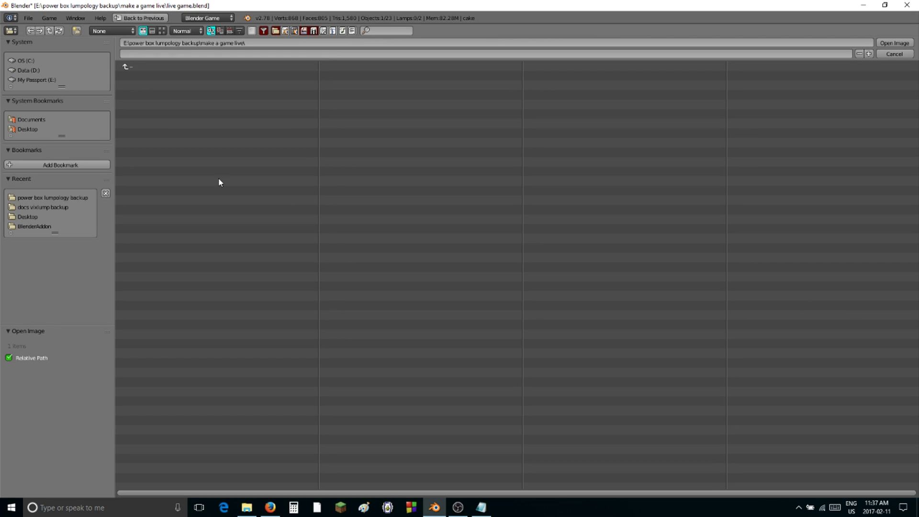
click(28, 79)
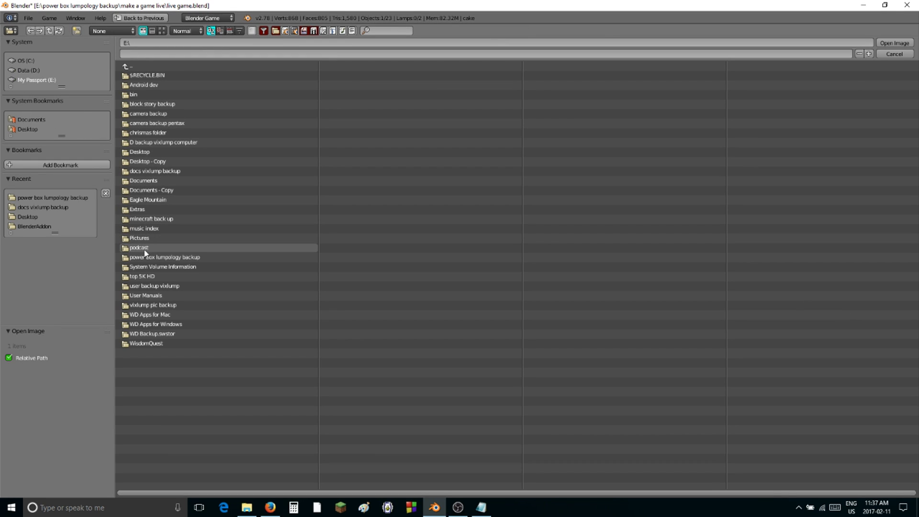
click(158, 248)
click(162, 30)
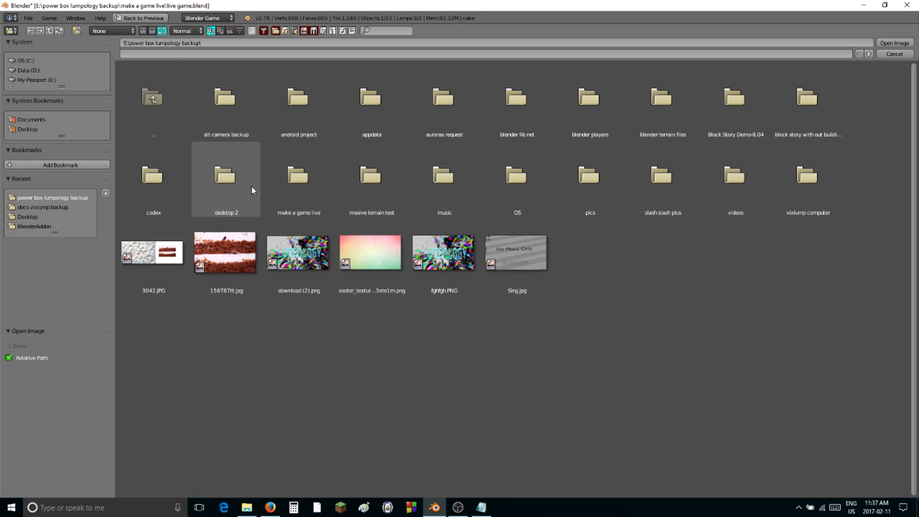
click(154, 258)
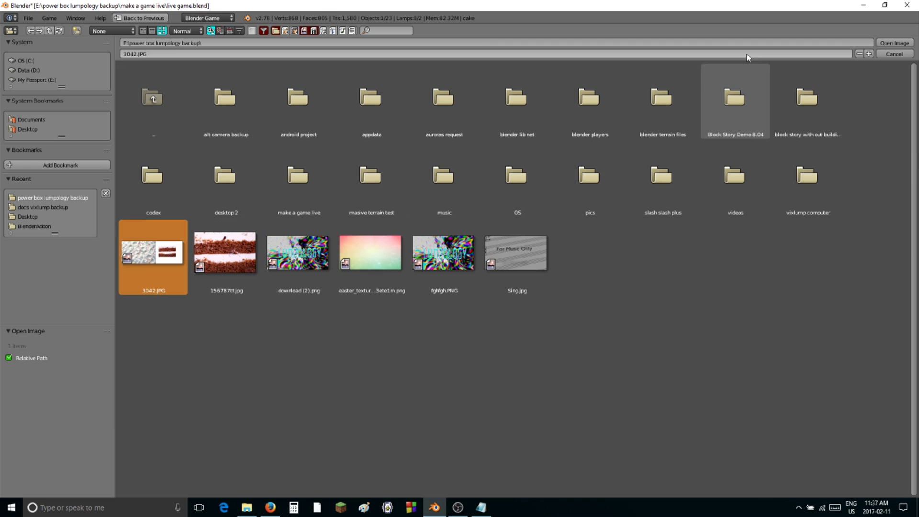
click(894, 43)
- Unwrap the cake wedge's top face and assign 3042.JPG to it in the UV editor
middle_drag(364, 264, 437, 258)
key(Tab)
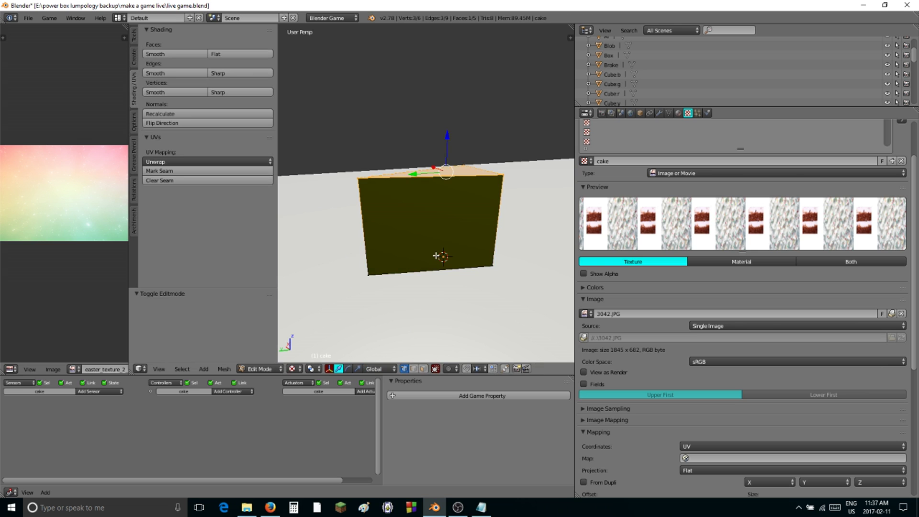
middle_drag(420, 200, 445, 213)
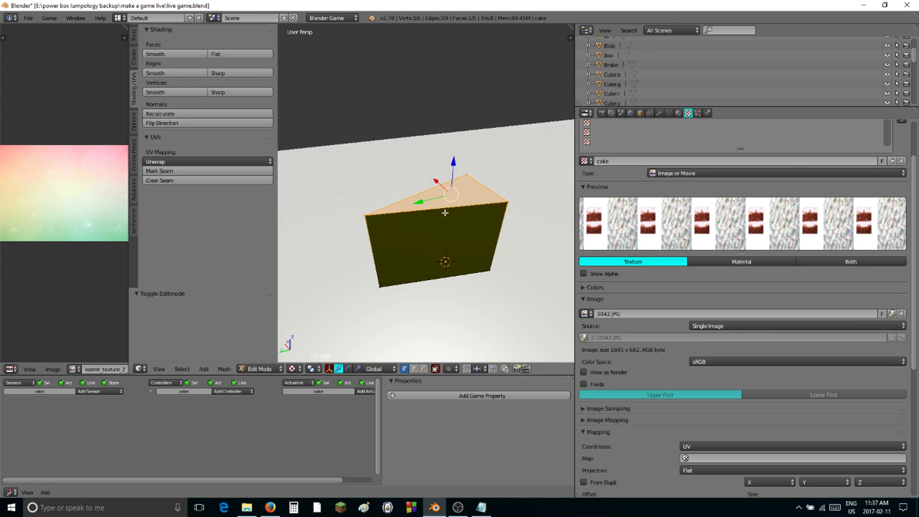
scroll(434, 206, down, 3)
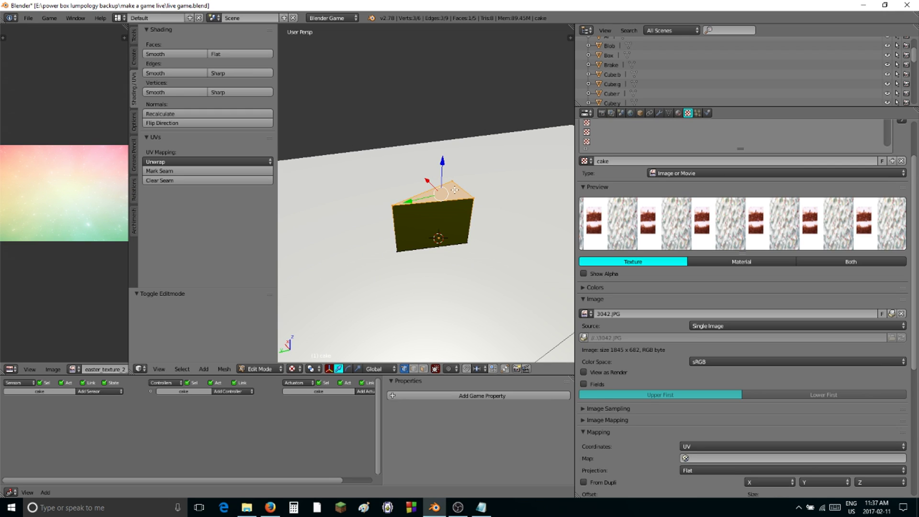
key(u)
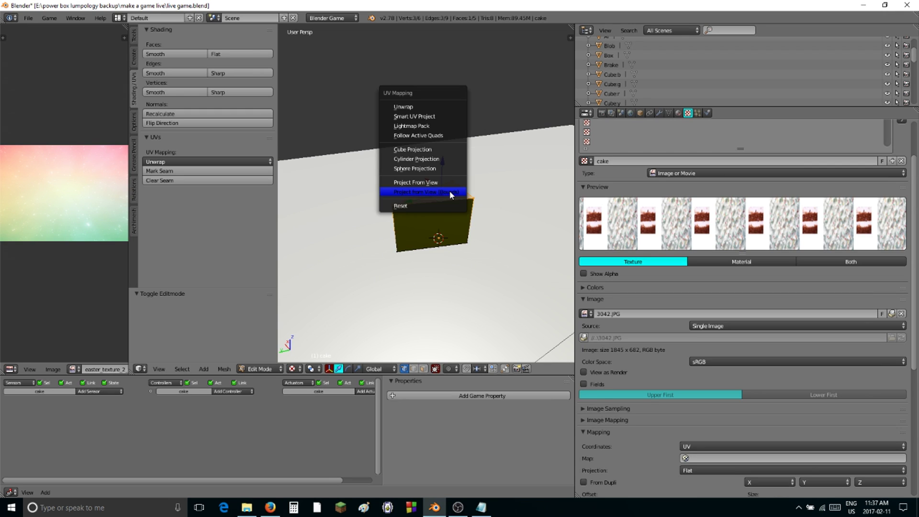
click(433, 115)
click(119, 369)
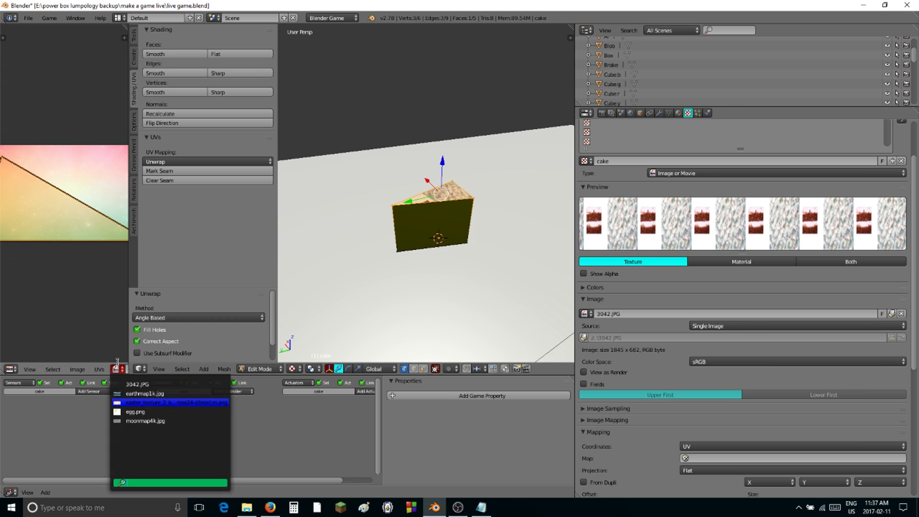
click(142, 385)
- Remap the wedge's top face with Project from View (Bounds) from a top view turned so the wedge's tip points sideways
drag(129, 197, 378, 197)
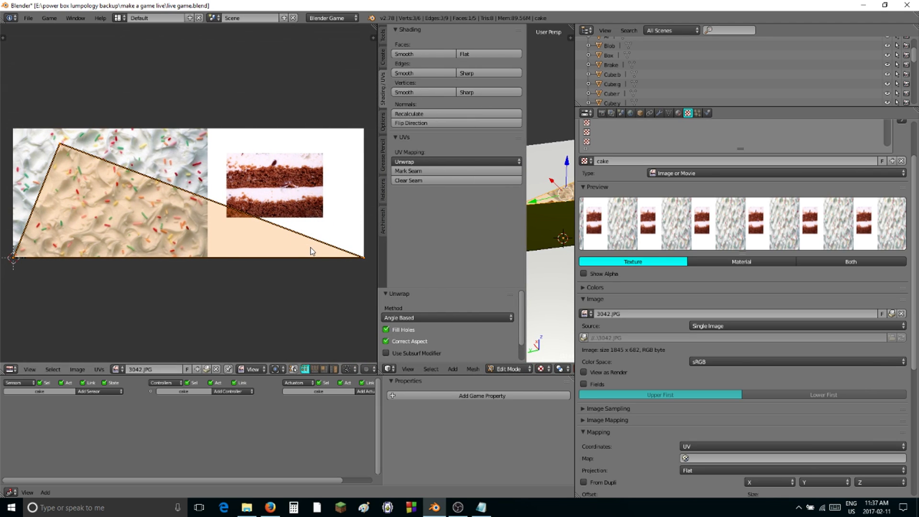
key(u)
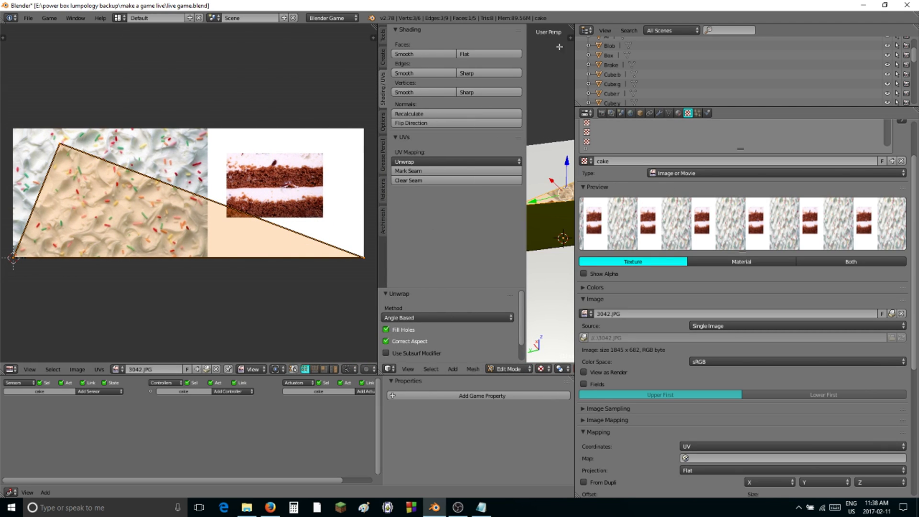
key(KP_7)
shift+middle_drag(537, 155, 569, 171)
key(u)
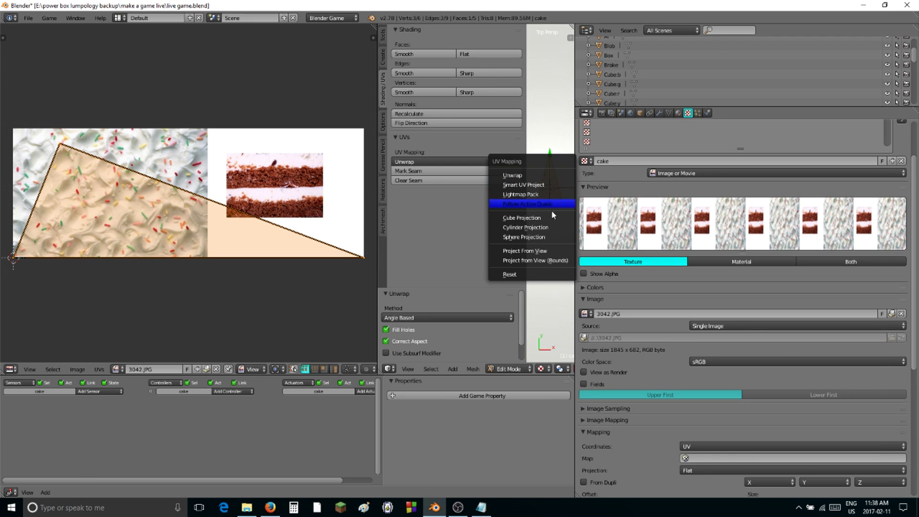
click(553, 259)
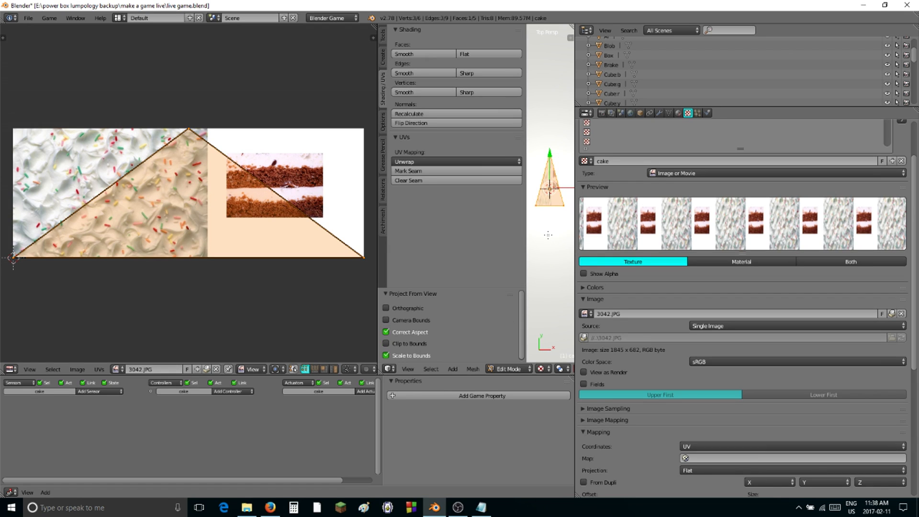
mouse_move(549, 235)
middle_down()
mouse_move(563, 213)
mouse_move(549, 234)
middle_up()
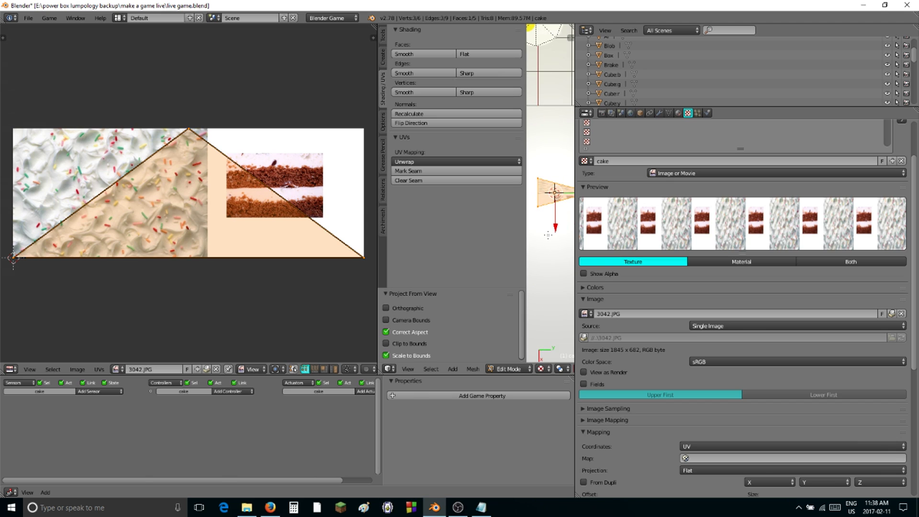
key(u)
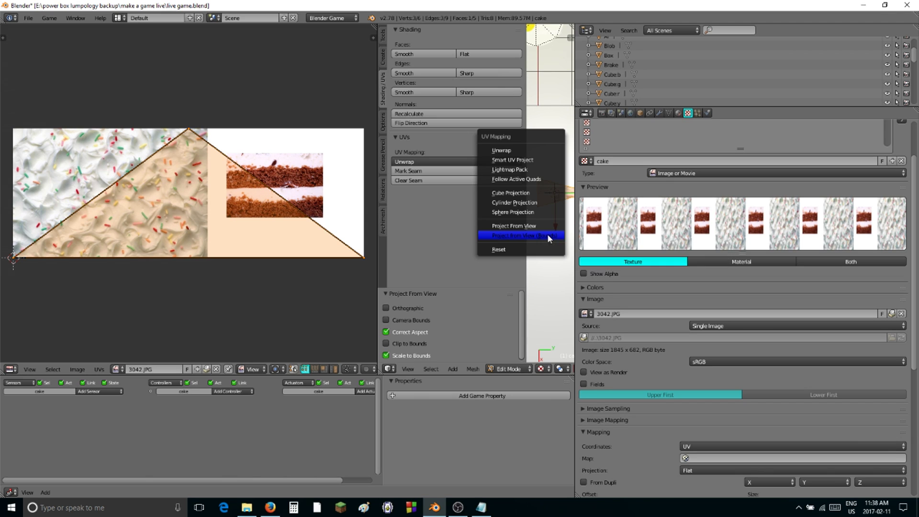
click(547, 233)
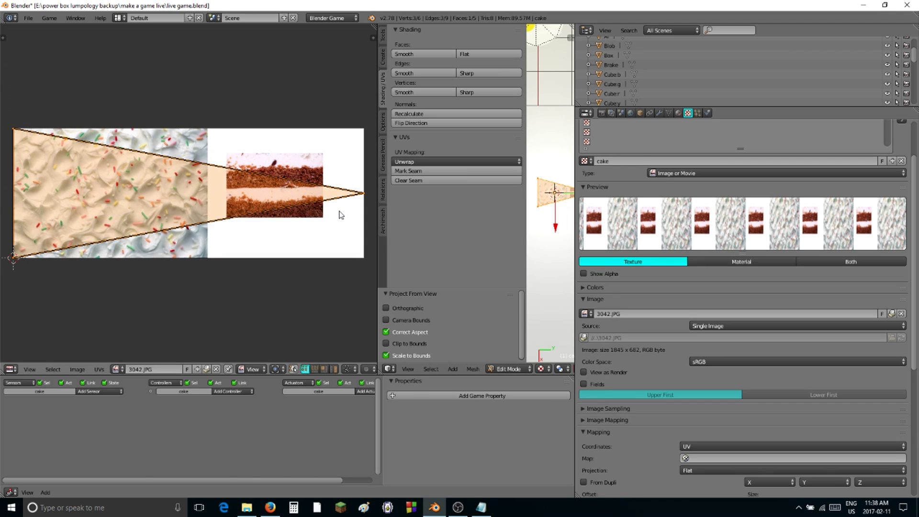
- Shrink and move the top face's UV triangle until it lies entirely within the sprinkled frosting part of the image
key(s)
click(248, 215)
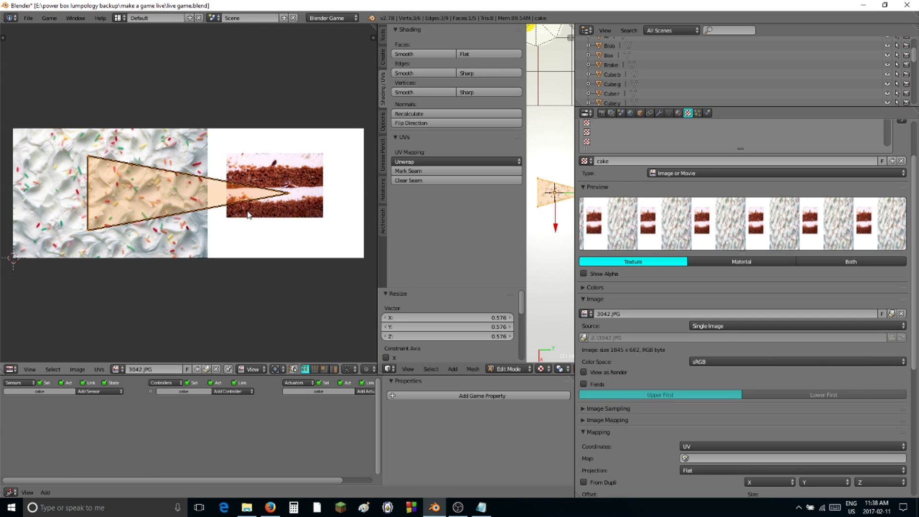
key(g)
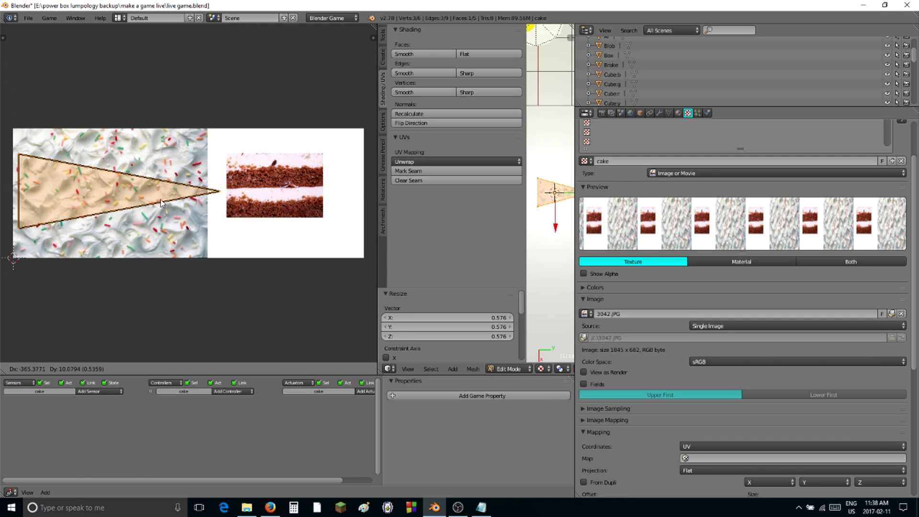
click(161, 202)
key(s)
click(312, 208)
key(g)
click(288, 205)
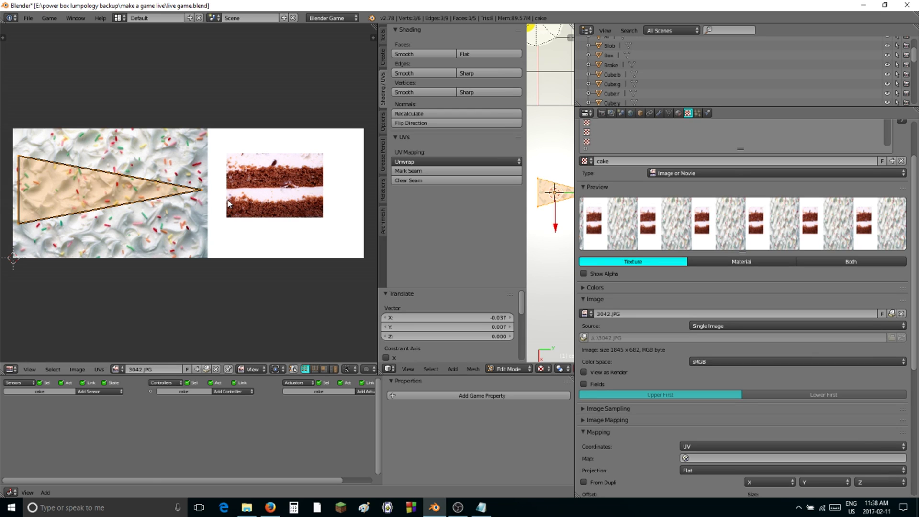
key(g)
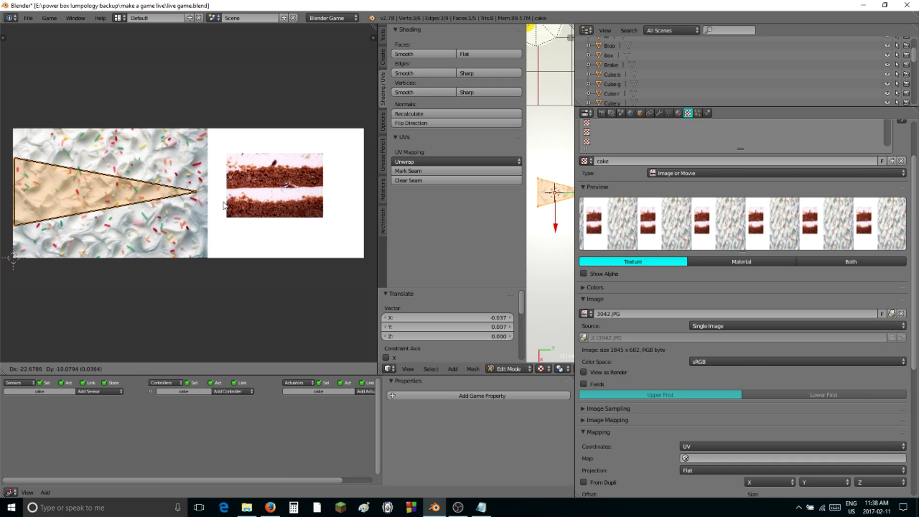
click(223, 205)
- Select the wedge's narrow back face, assign 3042.JPG to it and unwrap it onto the frosting area
middle_drag(555, 192, 557, 202)
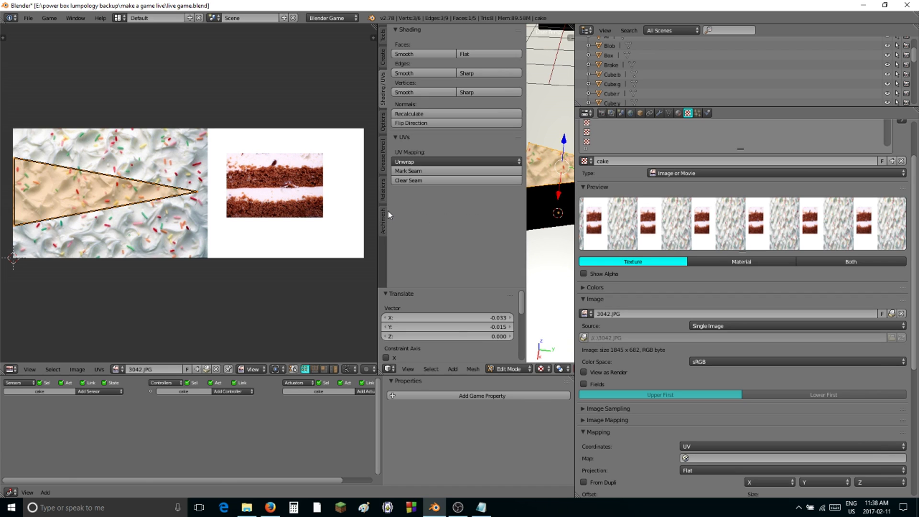
drag(376, 201, 224, 201)
scroll(500, 173, up, 3)
mouse_move(499, 172)
middle_down()
mouse_move(520, 164)
mouse_move(485, 174)
mouse_move(496, 188)
middle_up()
key(Tab)
key(Tab)
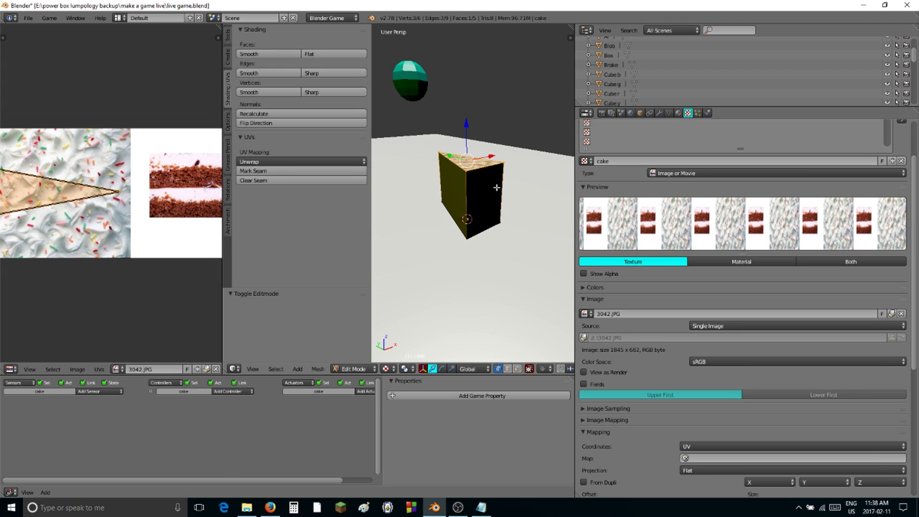
key(3)
right_click(483, 199)
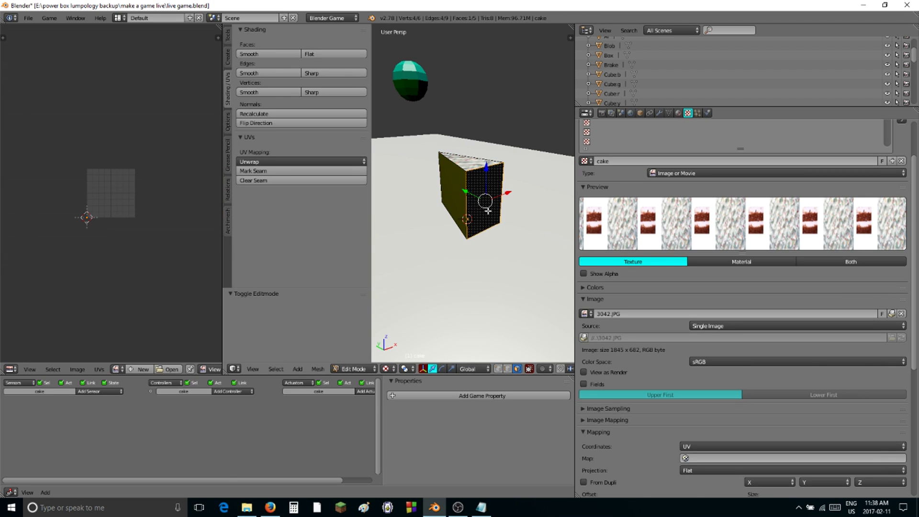
click(116, 369)
click(144, 383)
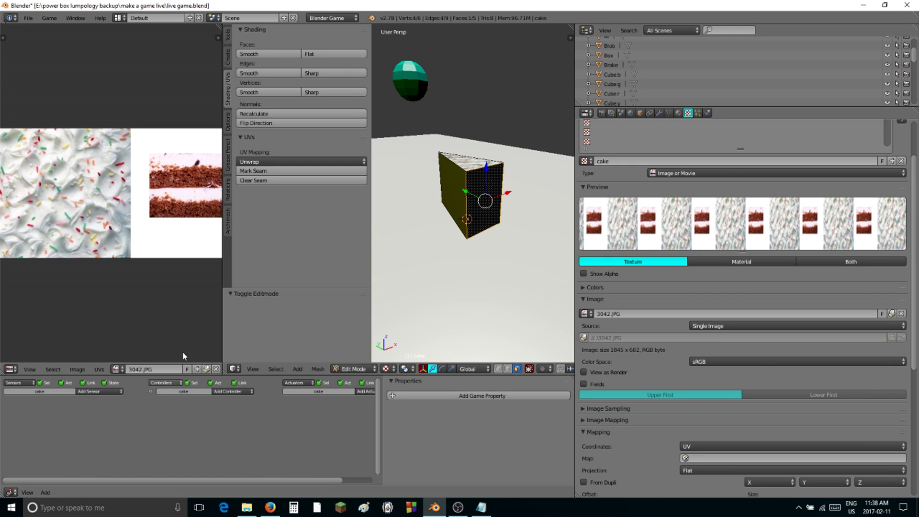
key(u)
click(475, 218)
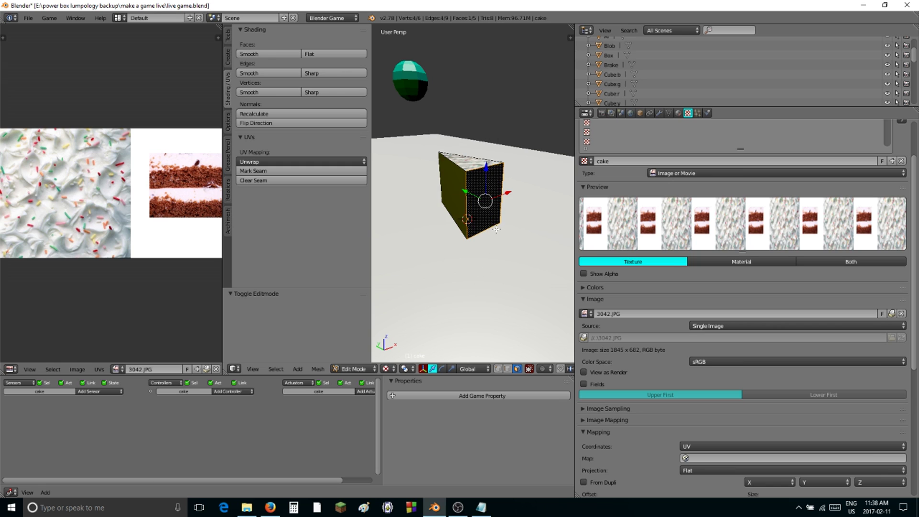
key(u)
click(451, 144)
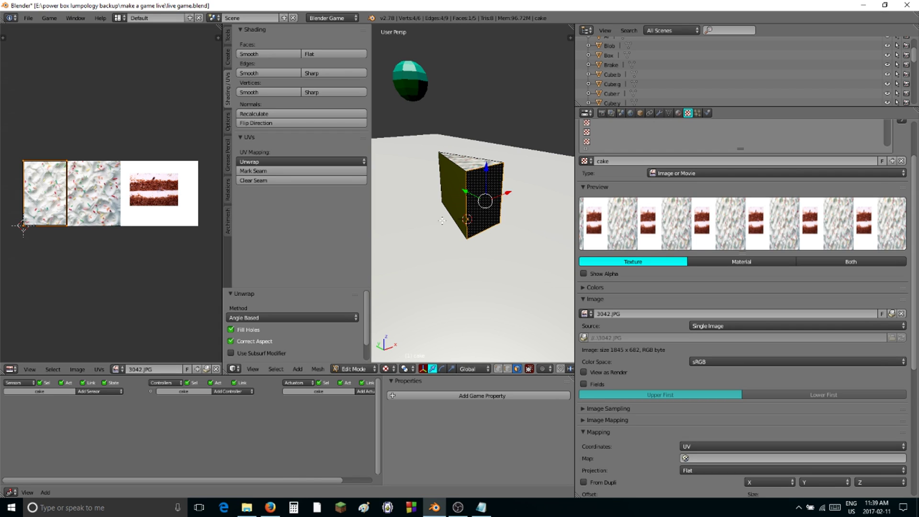
- Make the cake material shadeless
key(Tab)
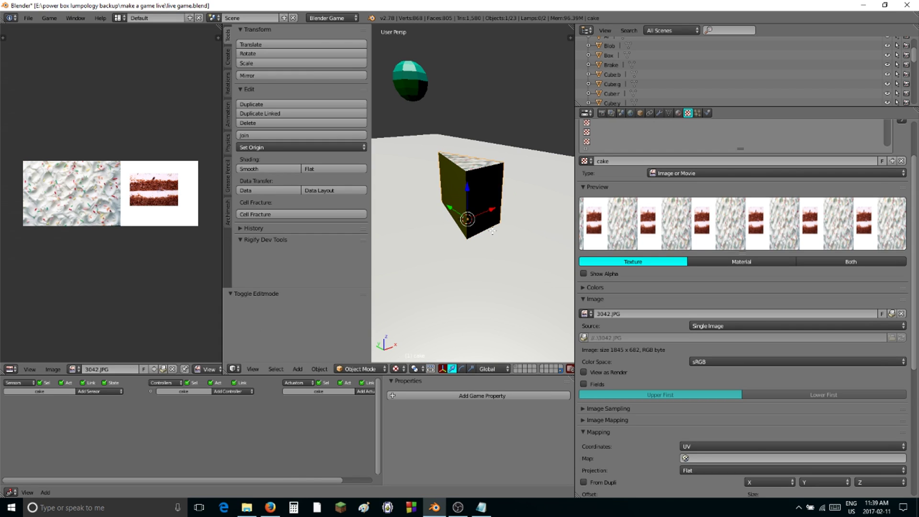
key(Tab)
middle_drag(493, 232, 513, 225)
click(678, 113)
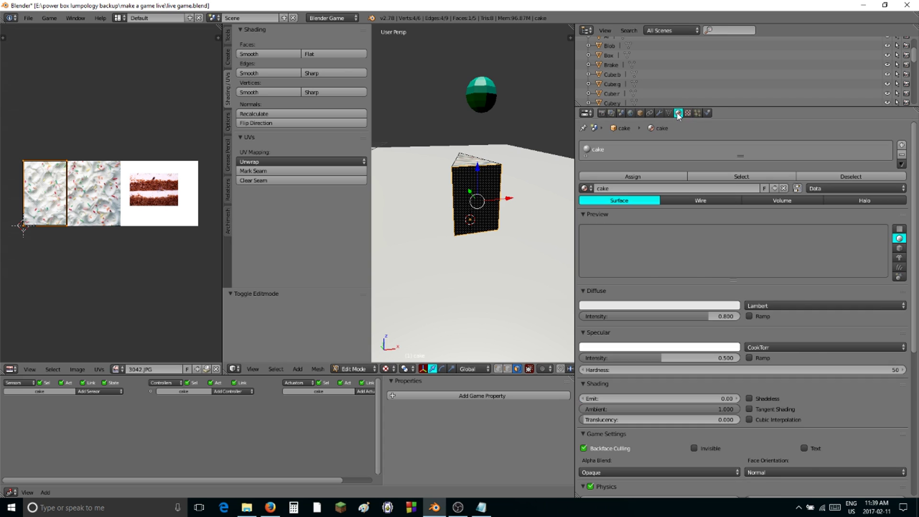
click(750, 399)
- Select the wedge's two long side faces, reset their UV mapping and assign 3042.JPG to them
middle_drag(479, 240, 343, 191)
scroll(473, 187, down, 4)
middle_drag(472, 187, 433, 191)
right_click(504, 189)
shift+right_click(469, 207)
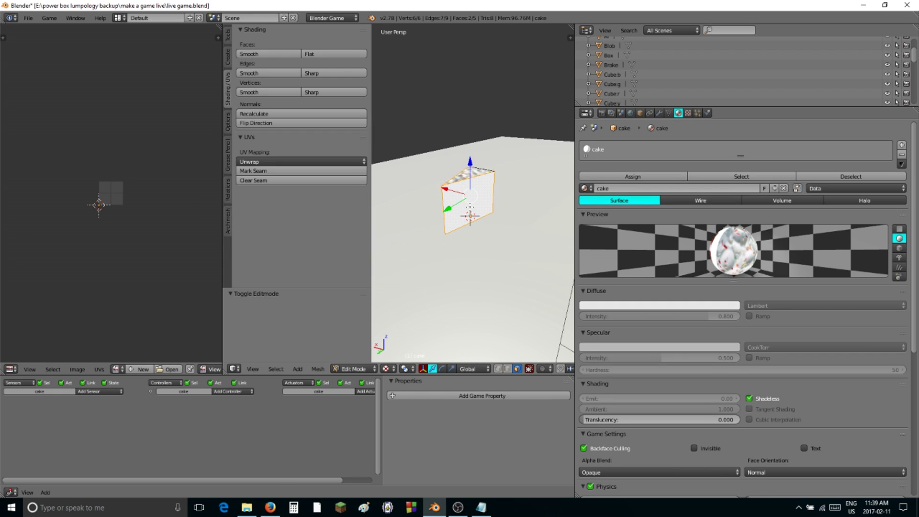
key(u)
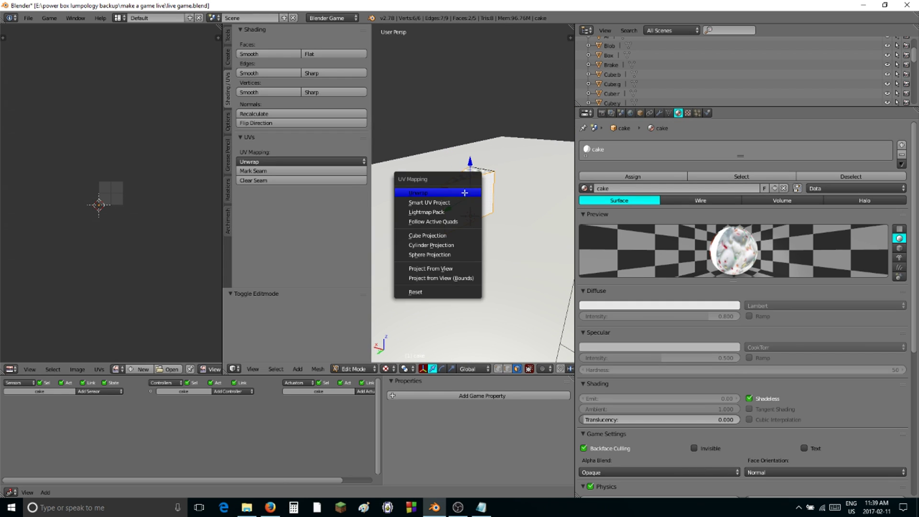
click(465, 193)
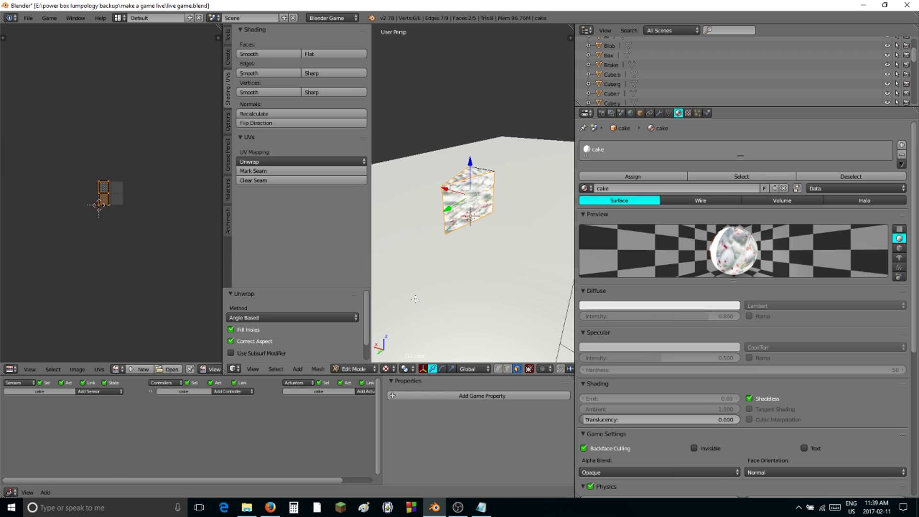
key(u)
click(427, 372)
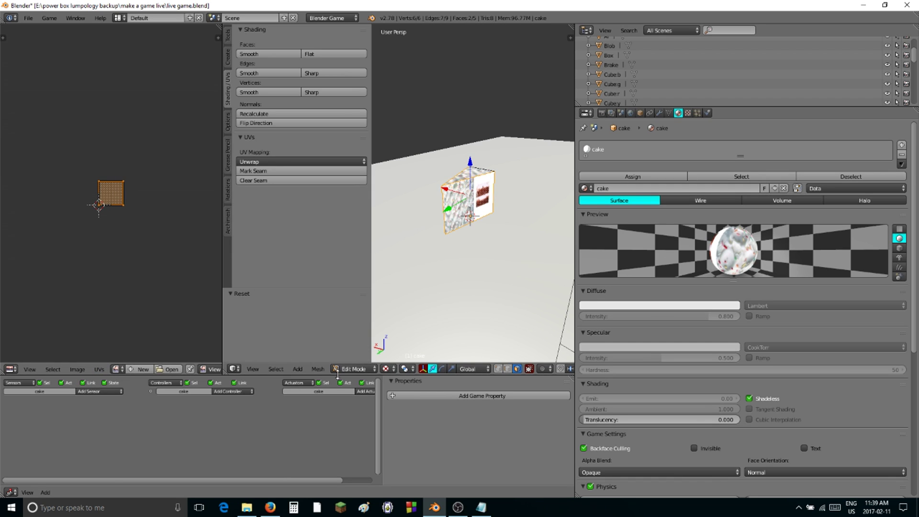
click(123, 369)
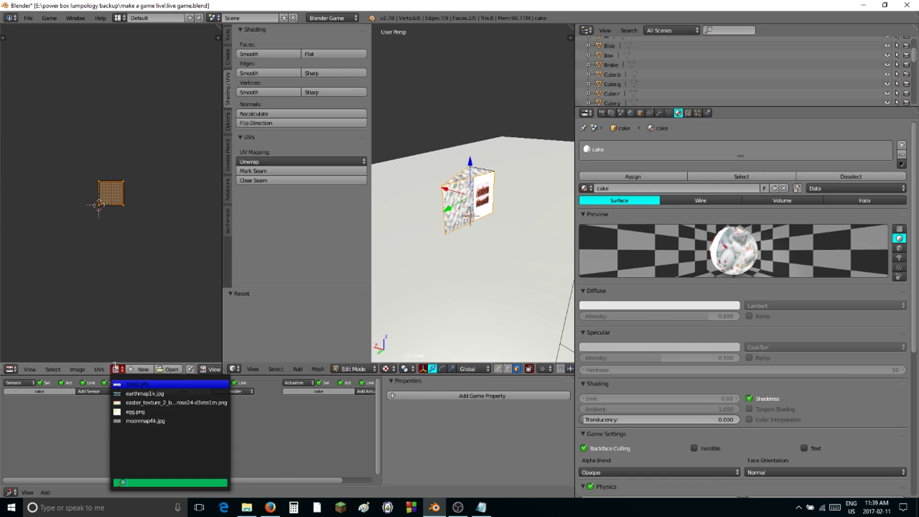
click(144, 384)
- Scale the side faces' UVs to about 0.38 and centre them over the chocolate cake layer picture
key(s)
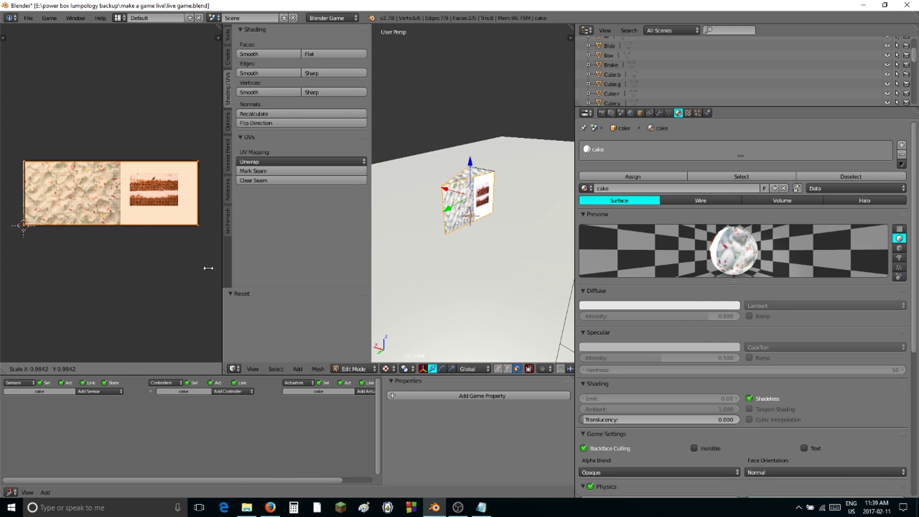
click(112, 251)
scroll(191, 205, up, 5)
middle_drag(192, 205, 109, 201)
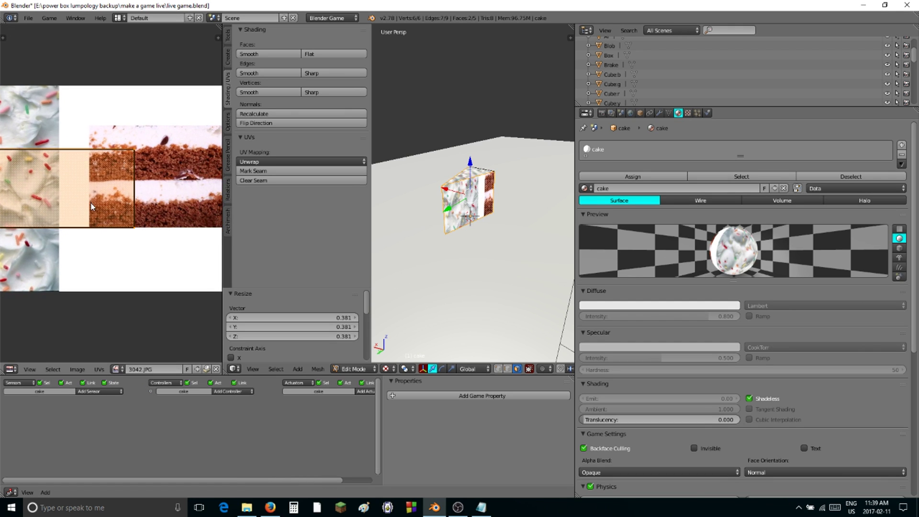
key(g)
click(194, 196)
scroll(191, 206, down, 3)
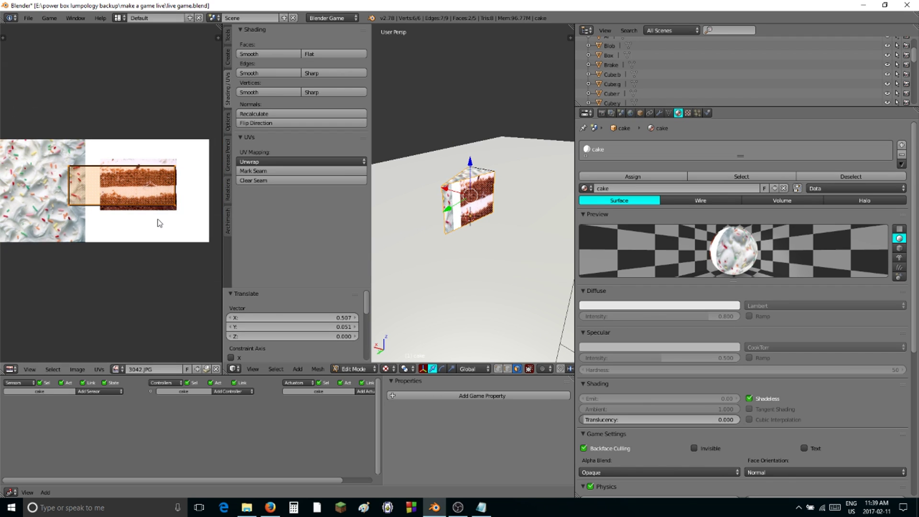
scroll(157, 219, up, 2)
key(g)
click(130, 215)
- Scale the side faces' UVs to about 0.698 in X and 1.237 in Y, fitting them exactly over the cake layer picture
key(s)
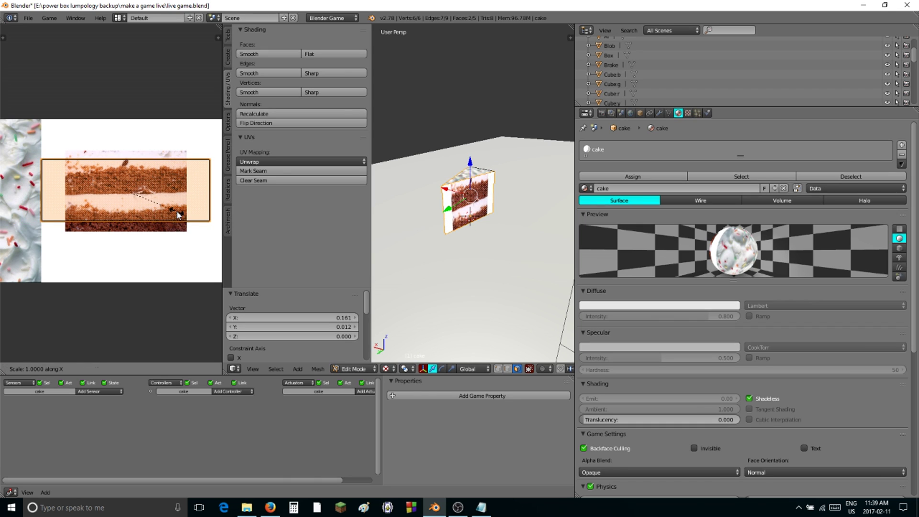
click(157, 213)
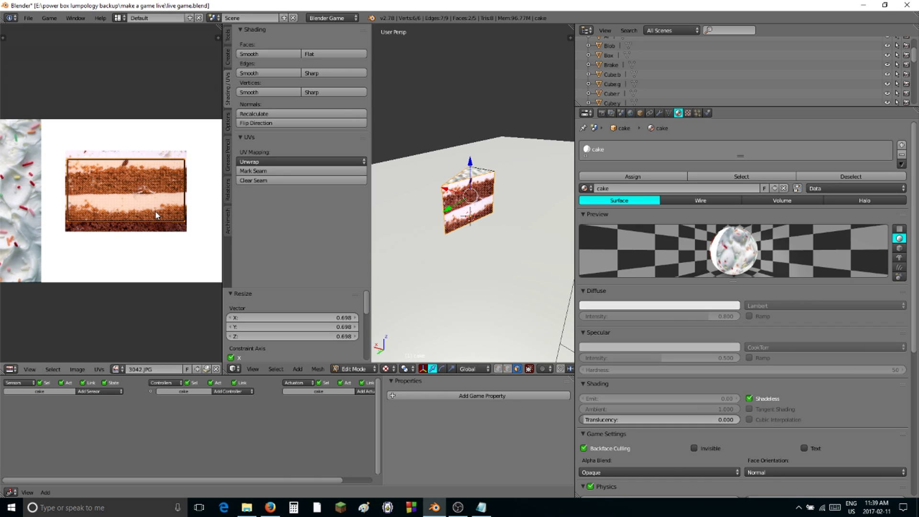
key(s)
key(y)
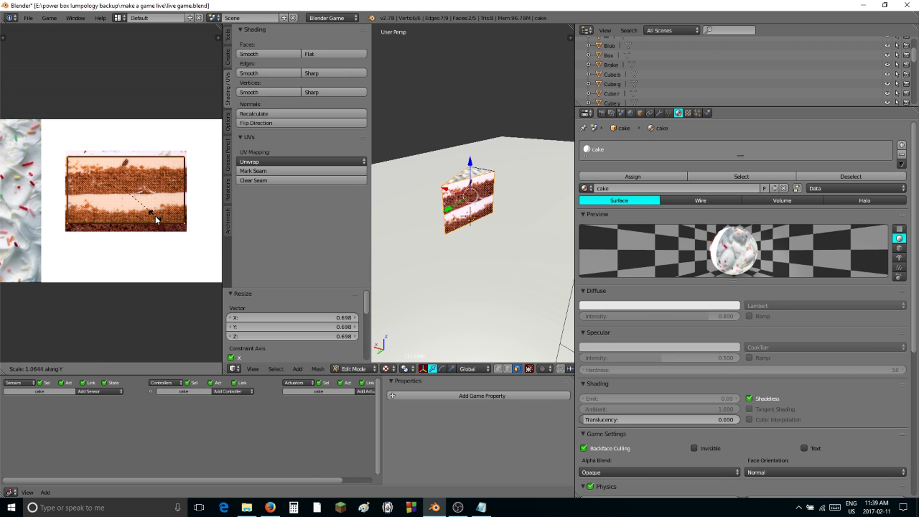
click(156, 223)
key(g)
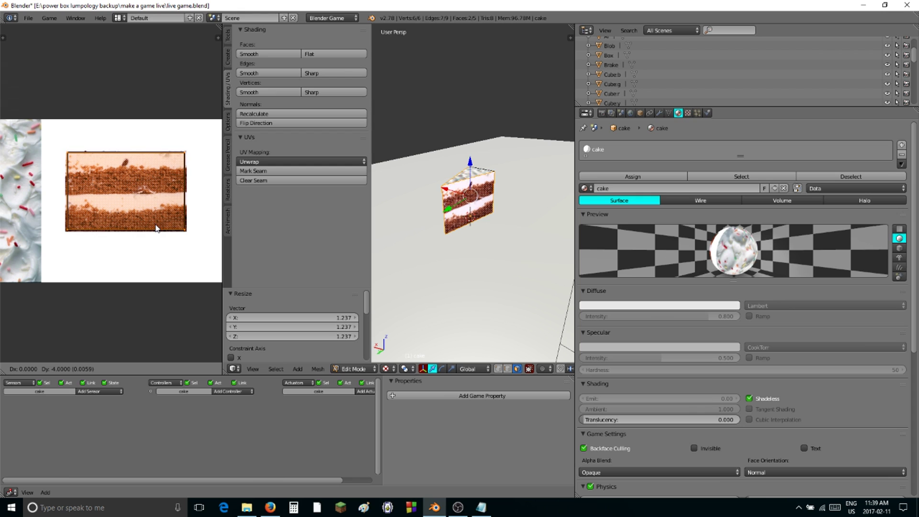
click(154, 226)
- Select the wedge's bottom face, unwrap it and assign 3042.JPG to it
scroll(480, 243, up, 3)
middle_drag(479, 242, 496, 233)
right_click(472, 225)
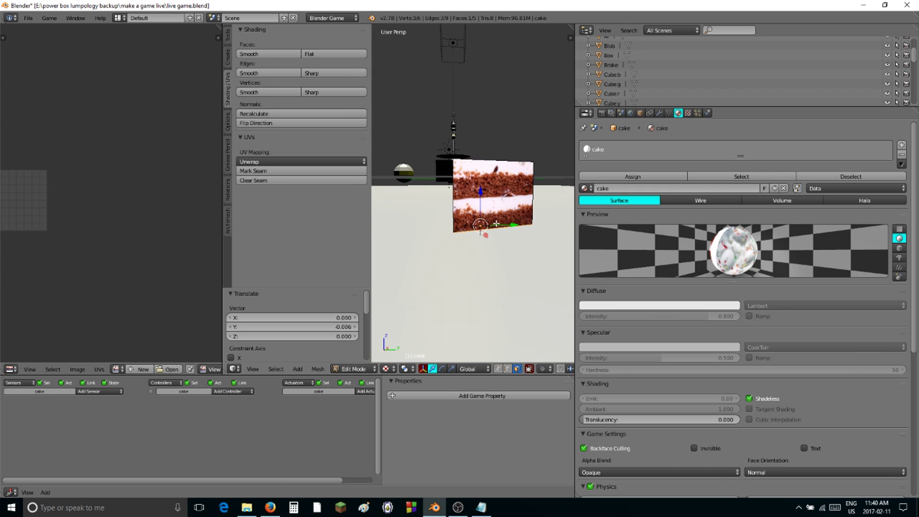
key(Tab)
key(Tab)
key(u)
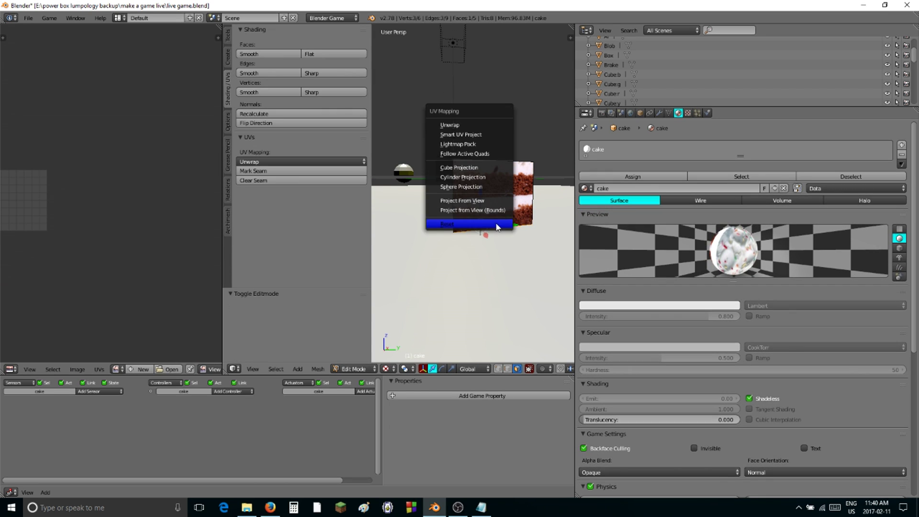
click(468, 123)
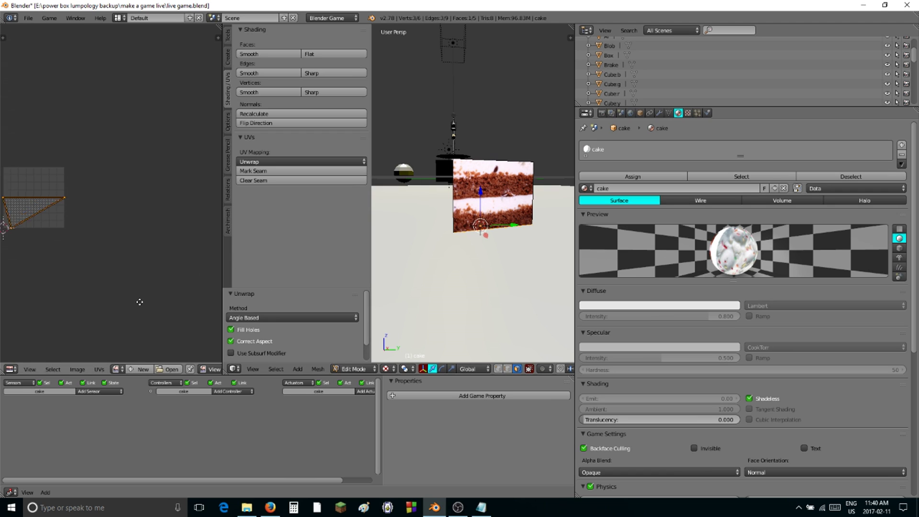
key(KP_Decimal)
click(121, 369)
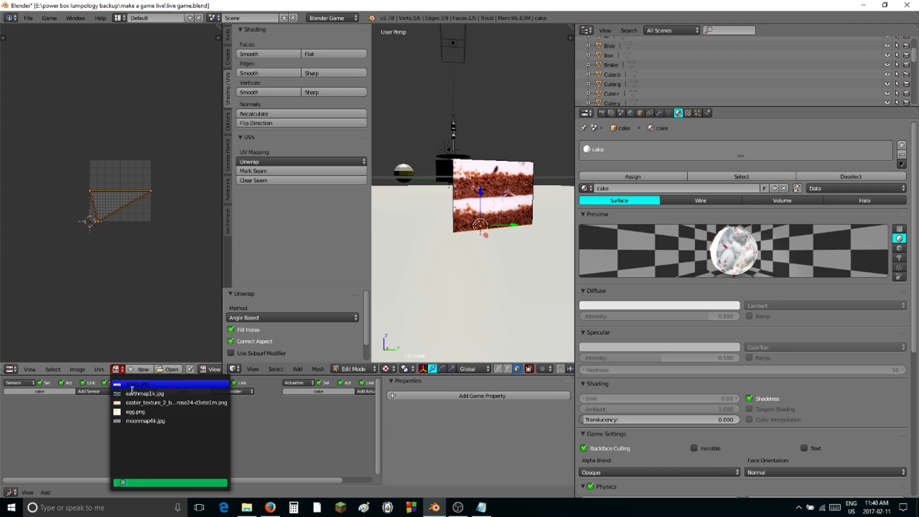
click(147, 384)
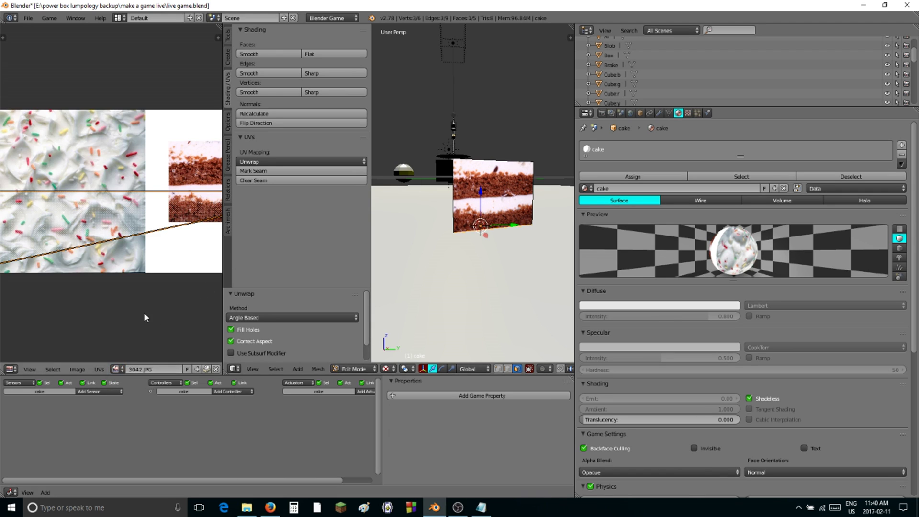
- Shrink the bottom face's UV triangle and move it onto the lower chocolate layer of the cake picture
key(s)
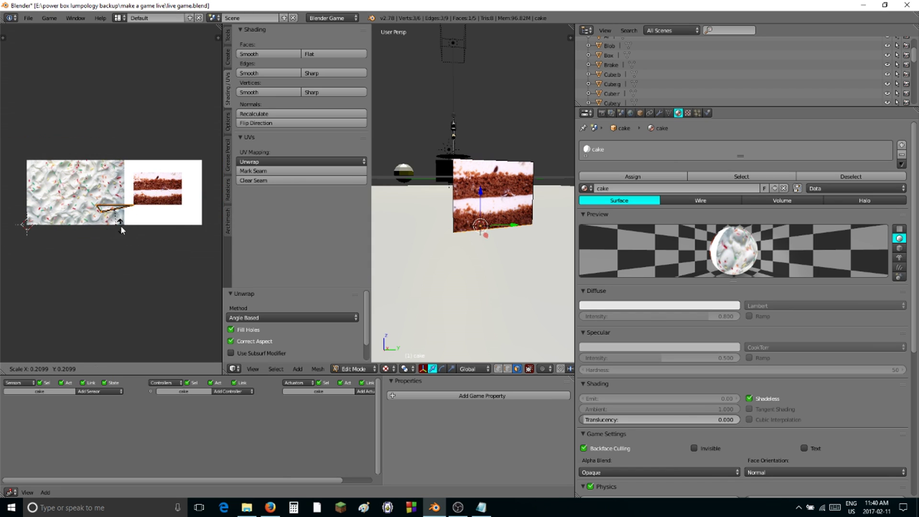
click(129, 221)
scroll(128, 215, up, 6)
key(g)
click(181, 230)
middle_drag(181, 236, 55, 218)
key(g)
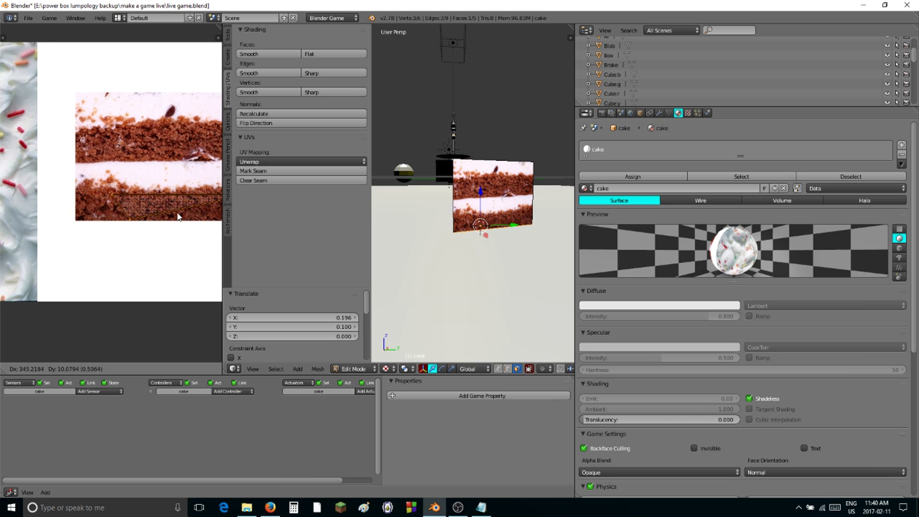
click(165, 212)
middle_drag(166, 213, 100, 216)
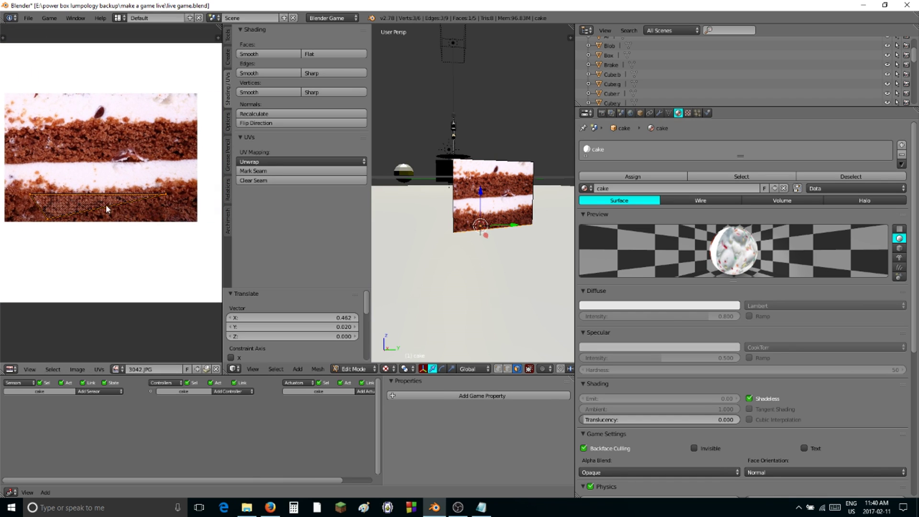
- Move the bottom face's UVs to the upper chocolate layer, scale them by 1.13 and lower the far corner to stay within the brown area
key(g)
click(110, 143)
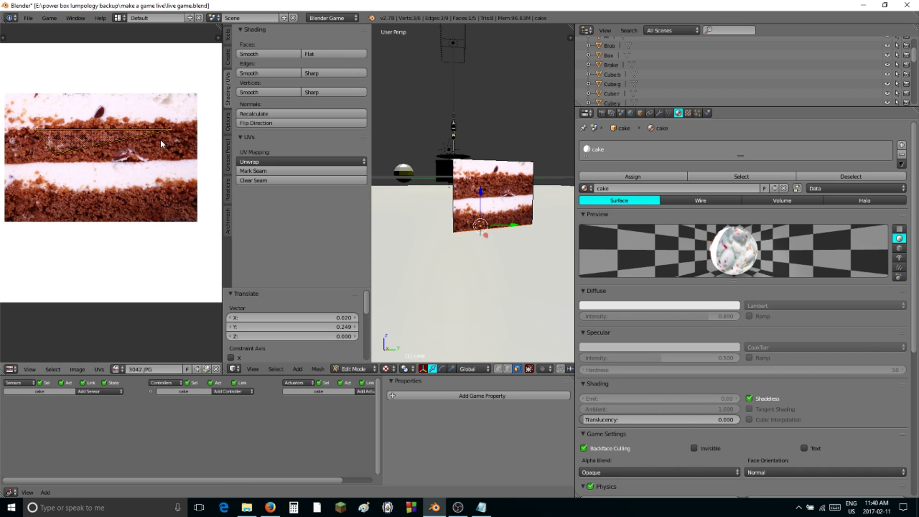
key(s)
click(178, 134)
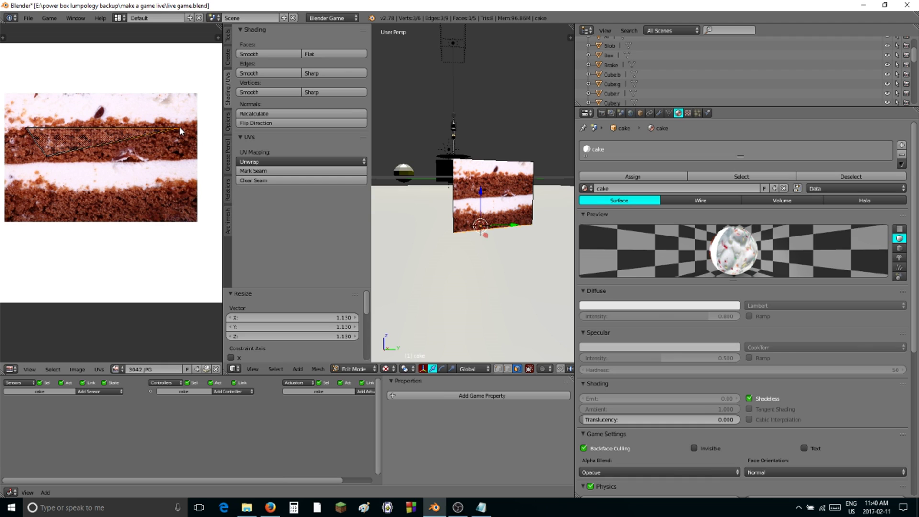
right_click(179, 127)
key(g)
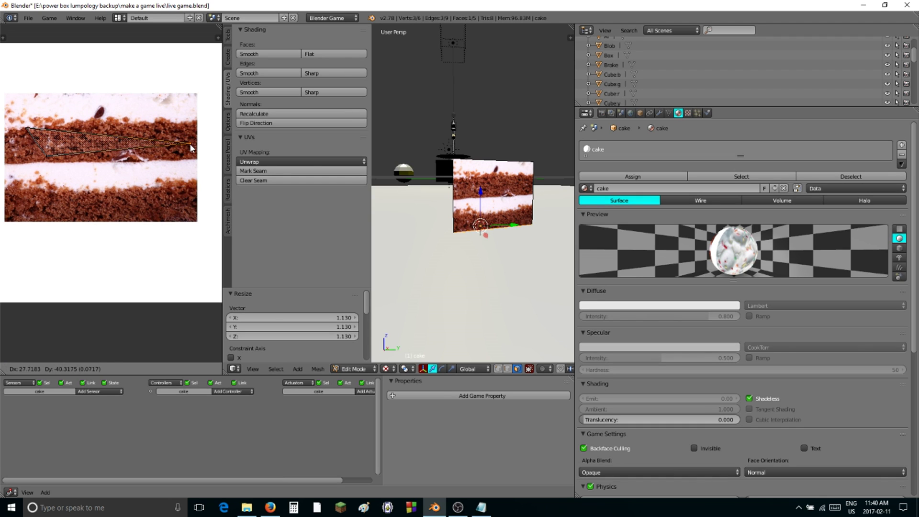
click(189, 142)
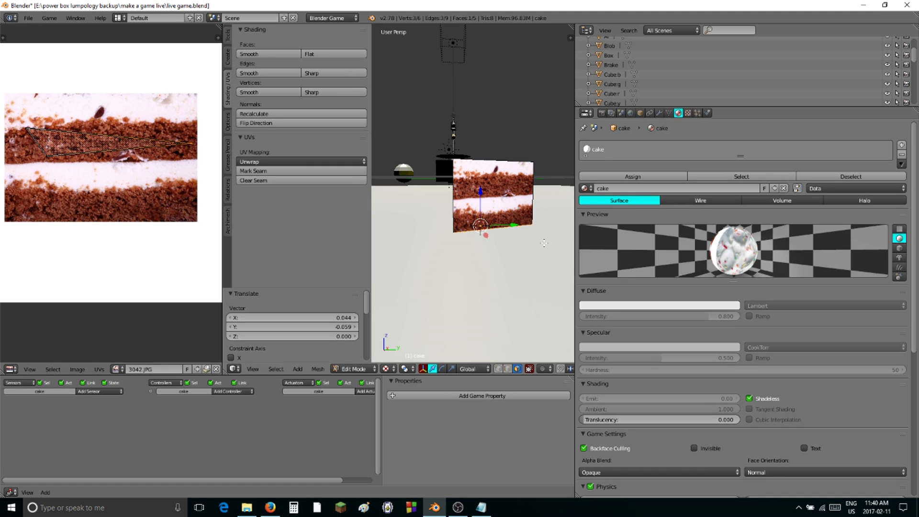
- Leave mesh editing and raise the cake slice about 1.294 units along Z
key(Tab)
middle_drag(545, 243, 481, 203)
drag(481, 196, 480, 132)
middle_drag(503, 222, 480, 233)
scroll(481, 234, down, 4)
middle_drag(485, 177, 377, 237)
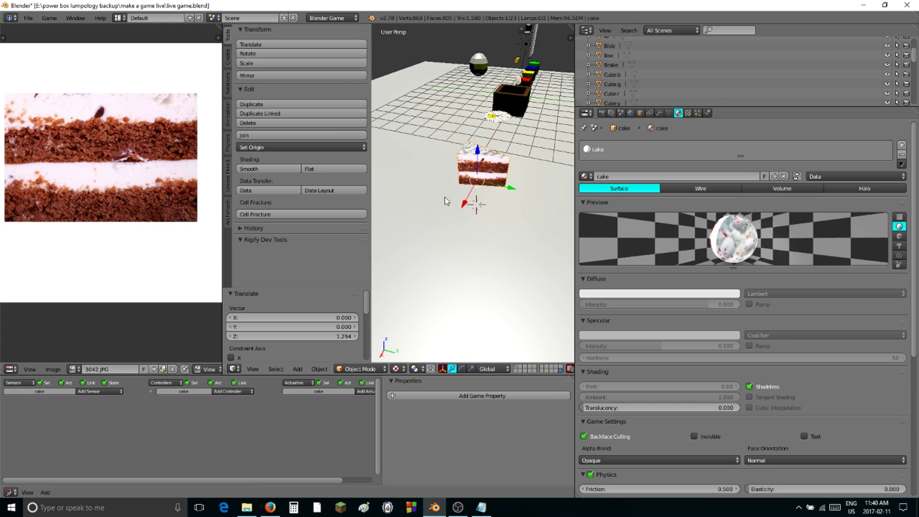
- Save the file and merge the UV image area into the 3D view
click(28, 19)
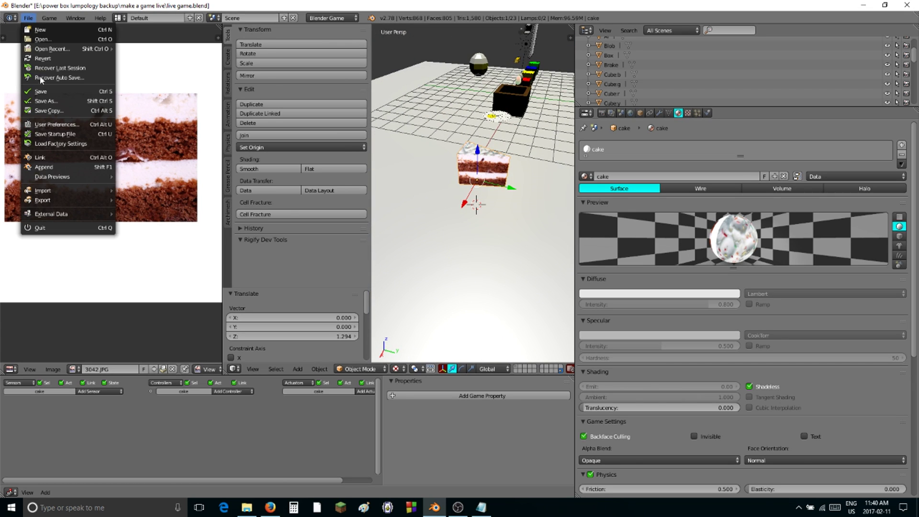
click(42, 92)
drag(223, 375, 177, 220)
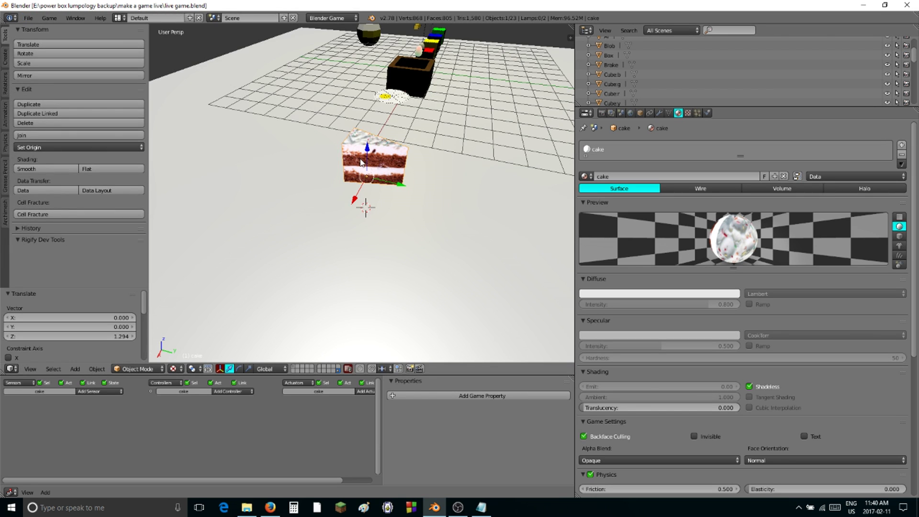
- Examine the textured cake slice's frosting and layered sides from several angles
middle_drag(410, 188, 383, 192)
scroll(383, 192, up, 5)
scroll(385, 193, down, 2)
scroll(386, 193, up, 2)
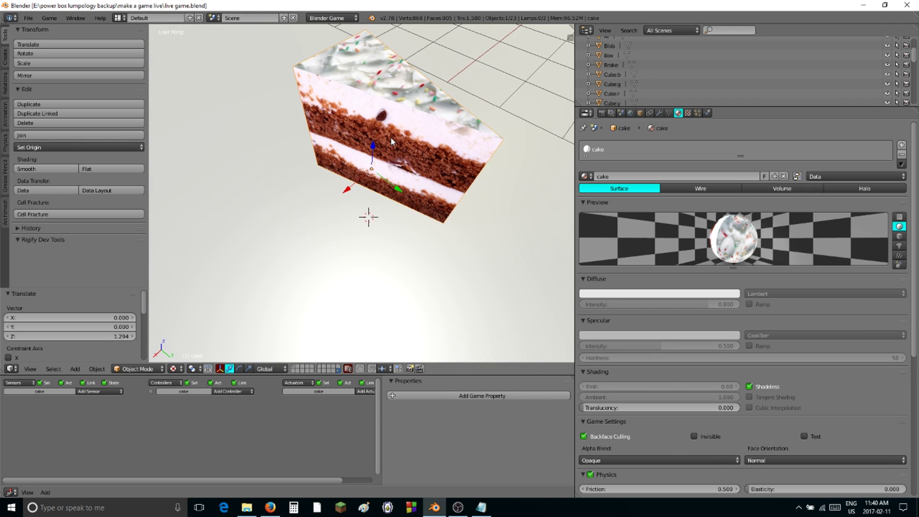
middle_drag(393, 144, 391, 207)
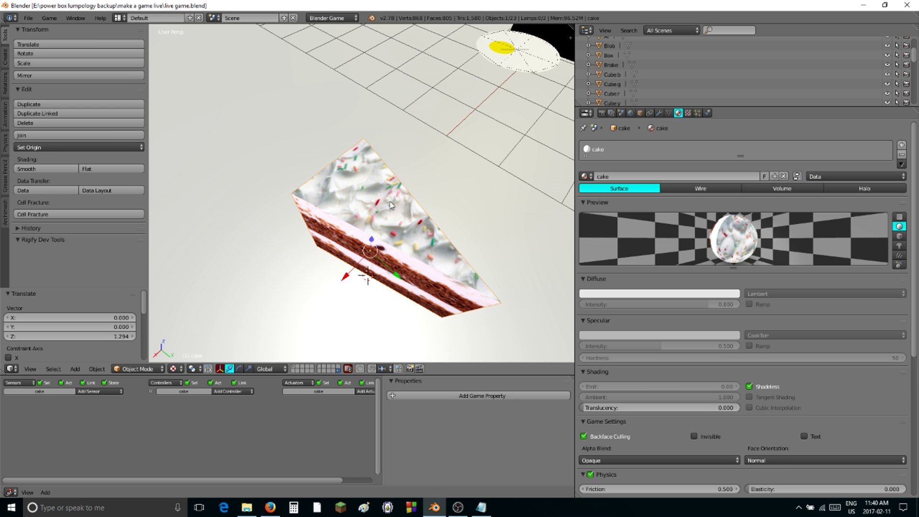
mouse_move(385, 204)
middle_down()
mouse_move(414, 221)
mouse_move(533, 201)
mouse_move(514, 210)
mouse_move(401, 194)
mouse_move(463, 158)
mouse_move(455, 153)
mouse_move(438, 219)
mouse_move(437, 96)
mouse_move(427, 165)
mouse_move(349, 211)
mouse_move(415, 191)
mouse_move(401, 198)
middle_up()
scroll(414, 199, up, 2)
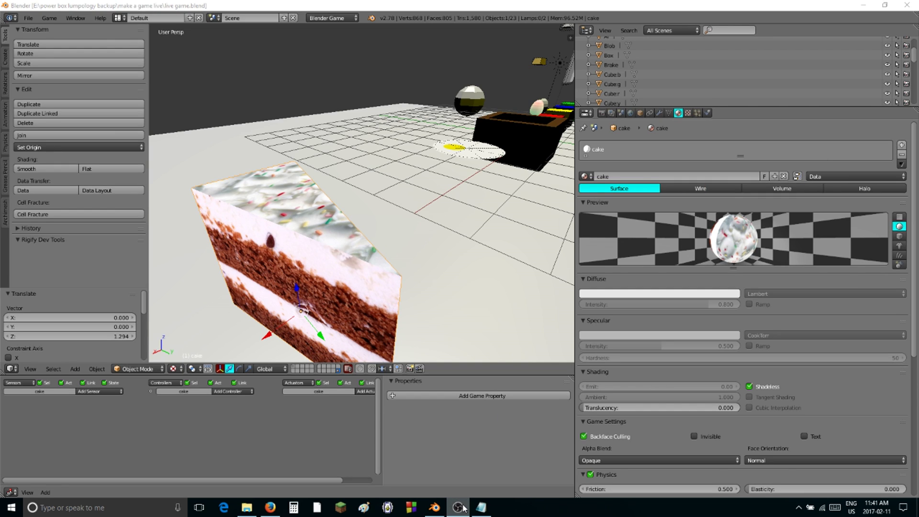
click(688, 113)
click(678, 113)
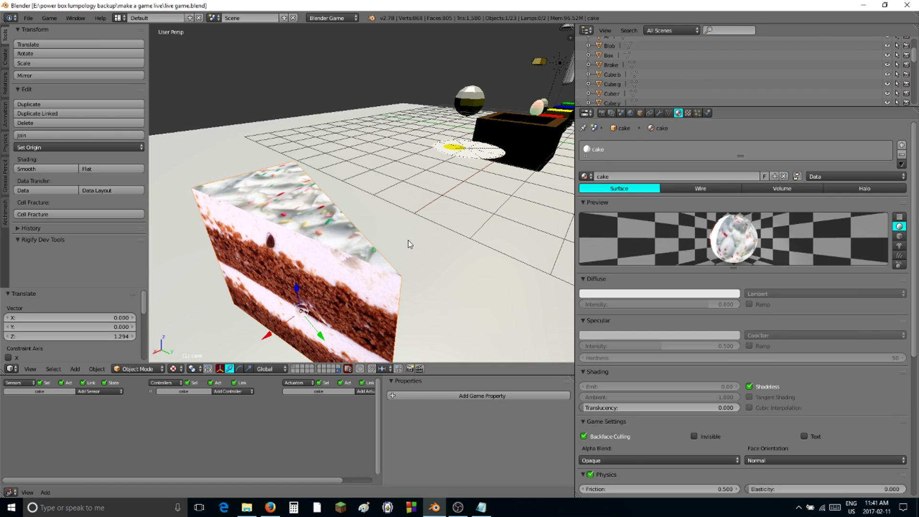
scroll(361, 217, down, 6)
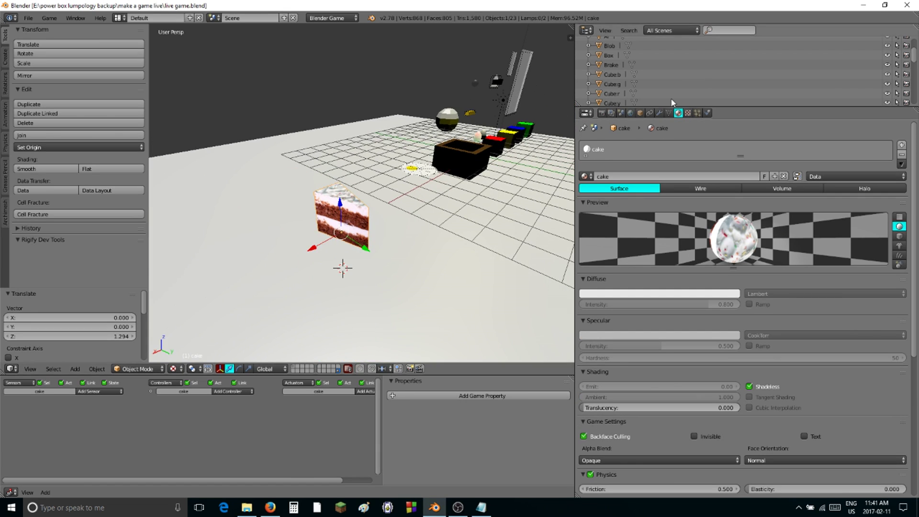
- Set the cake's physics type to Rigid Body and enable collision bounds with the Convex Hull shape
click(709, 113)
click(719, 156)
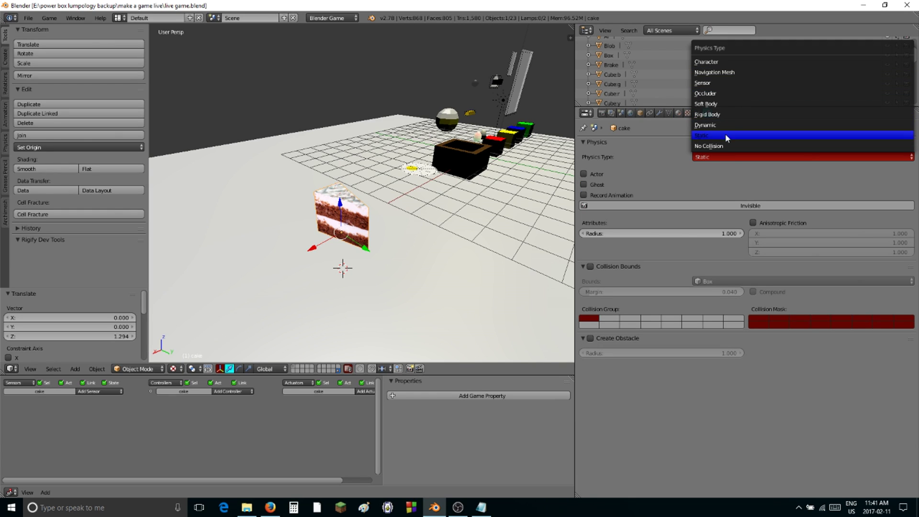
click(730, 113)
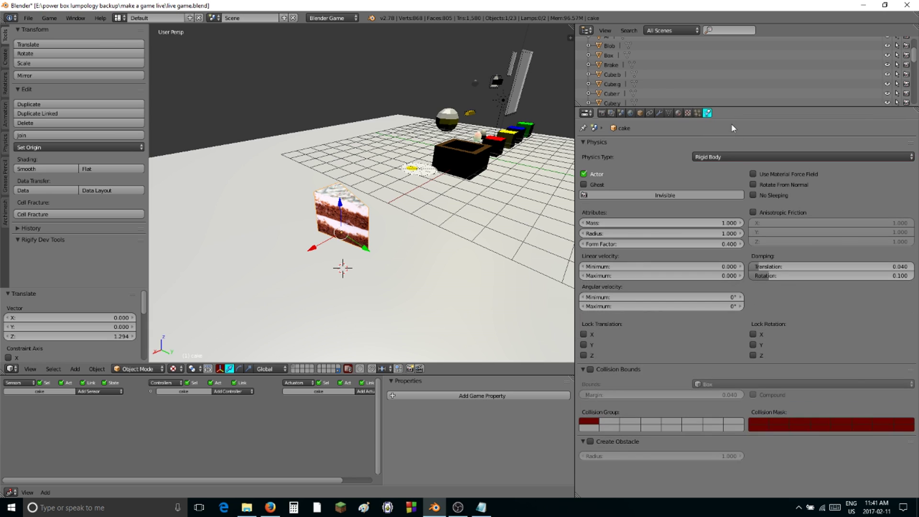
click(591, 370)
click(822, 385)
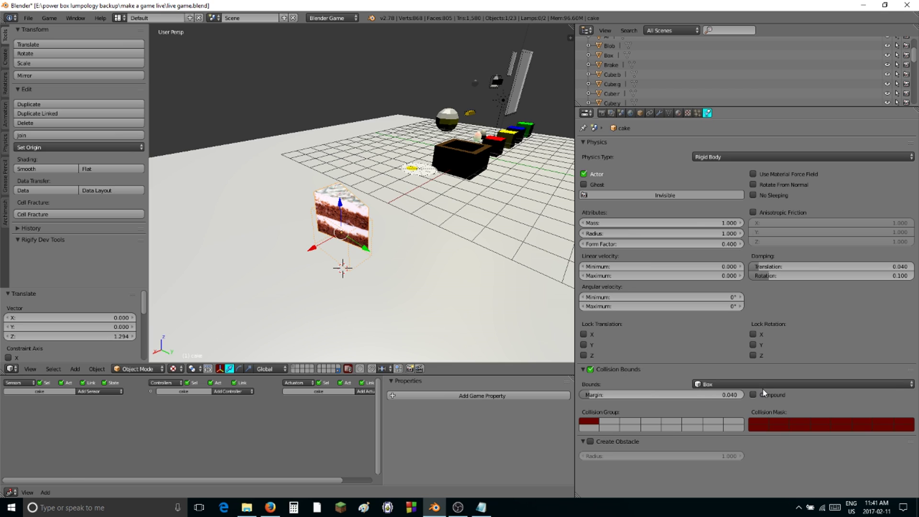
click(765, 384)
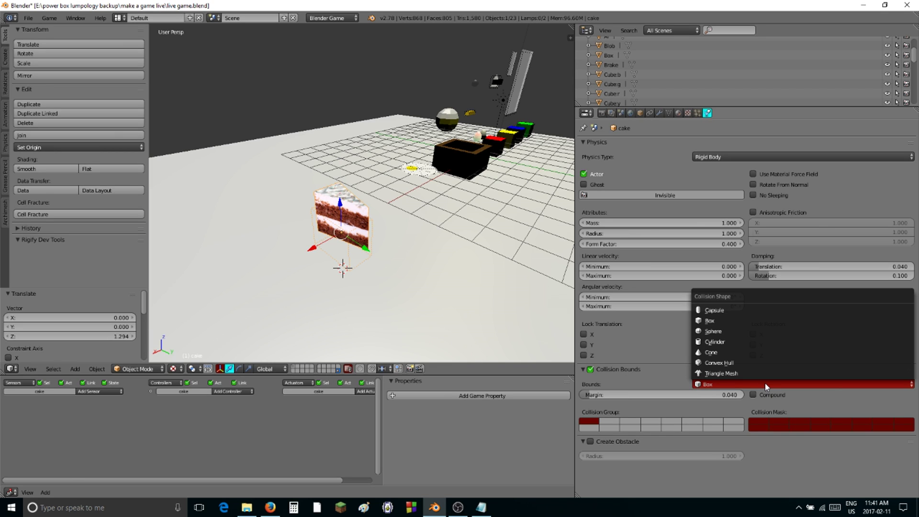
click(755, 363)
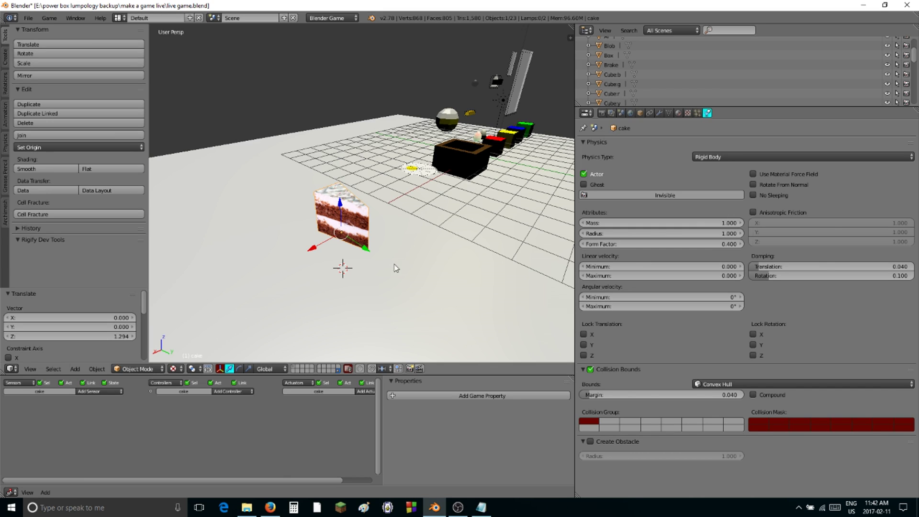
- Run the game in the viewport to test the cake slice's physics and size, and stop it
middle_drag(369, 247, 388, 240)
scroll(403, 228, up, 2)
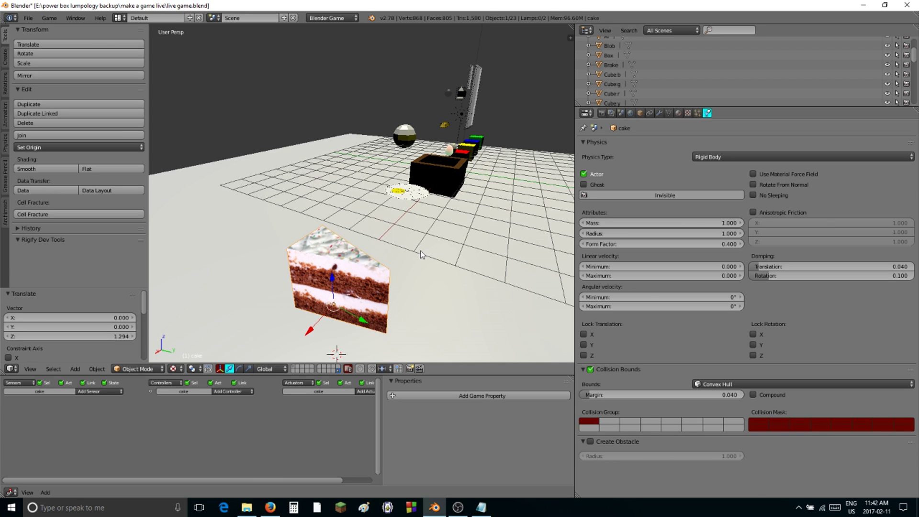
click(678, 114)
click(602, 113)
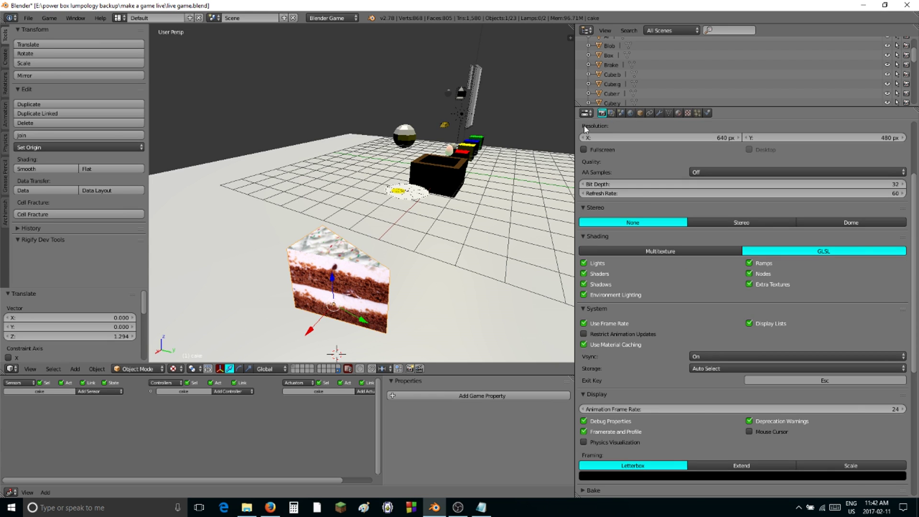
scroll(648, 225, up, 5)
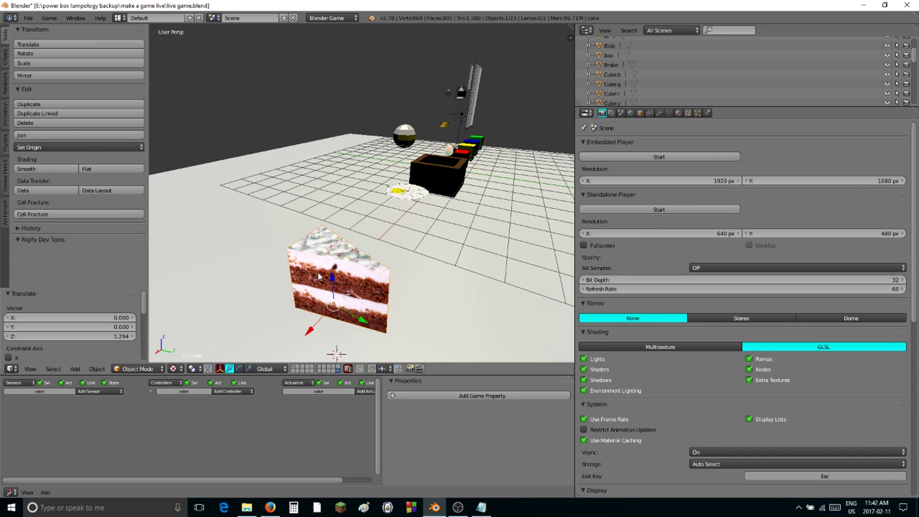
key(KP_0)
key(p)
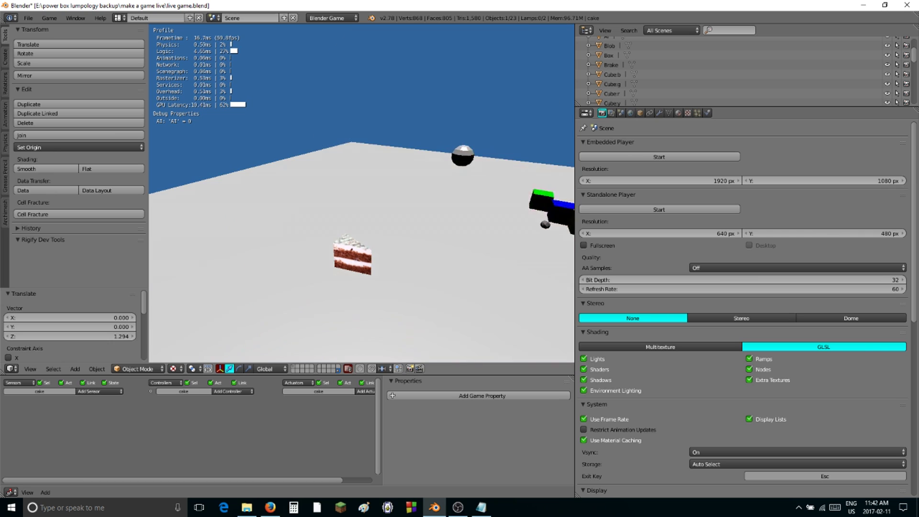
key(Escape)
- Scale the cake slice down to about 0.632 of its size
middle_drag(347, 273, 408, 243)
key(s)
click(482, 234)
middle_drag(482, 236, 377, 264)
- Save the file and switch the 3D view to the first scene layer
click(29, 19)
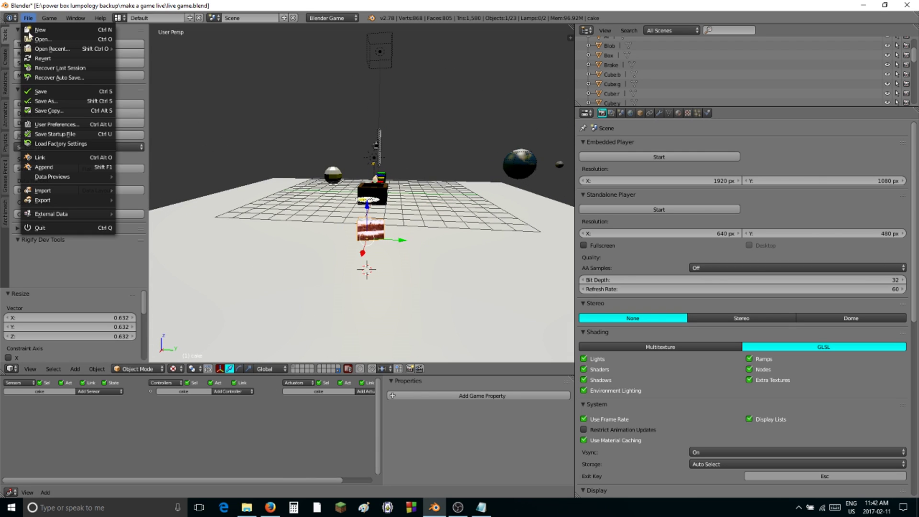
click(53, 92)
click(293, 366)
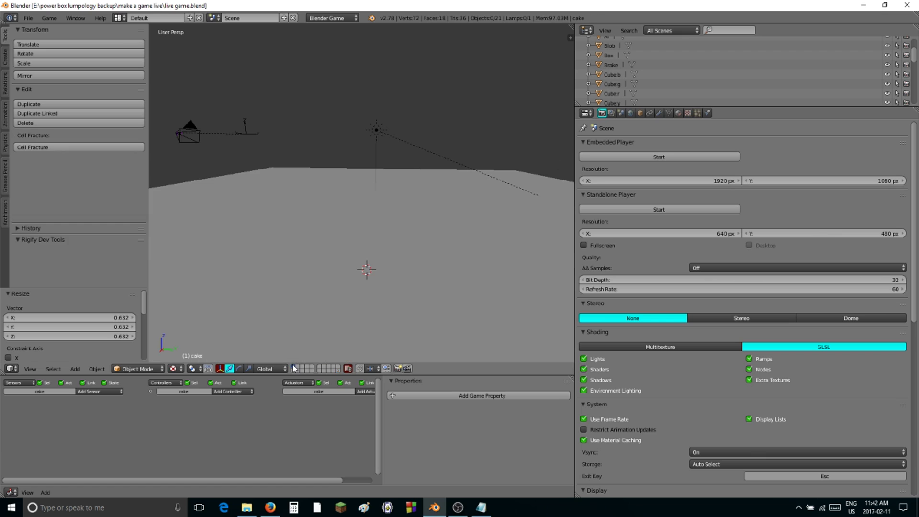
- From the camera view, duplicate the Buy lighter button and move the copy up 0.1 along the Z axis
key(KP_0)
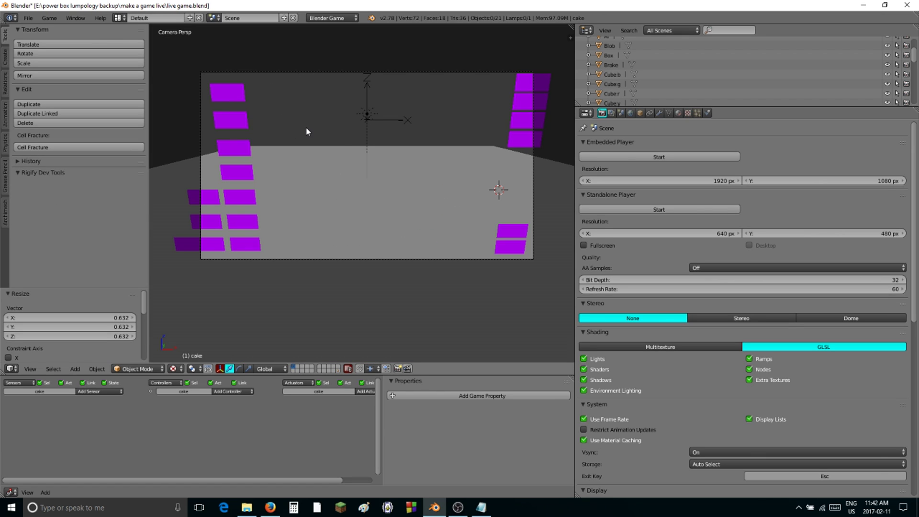
right_click(506, 235)
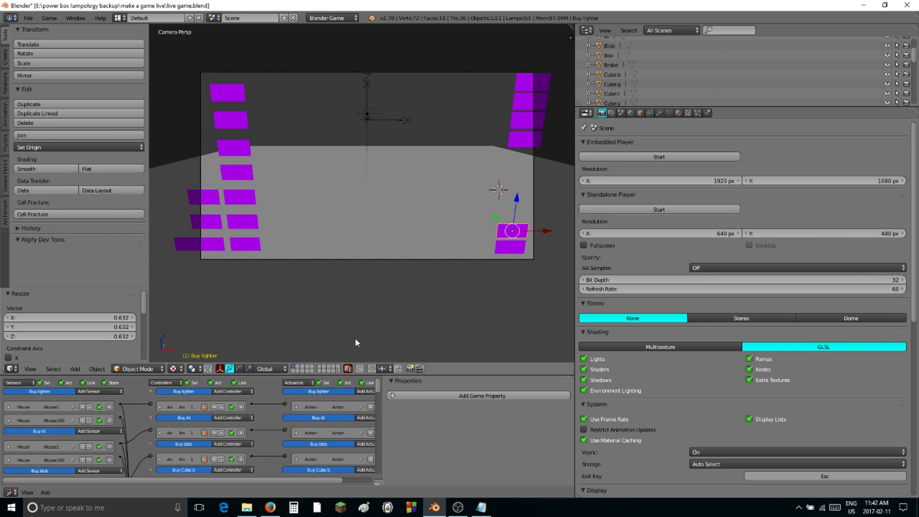
key(shift+d)
key(Escape)
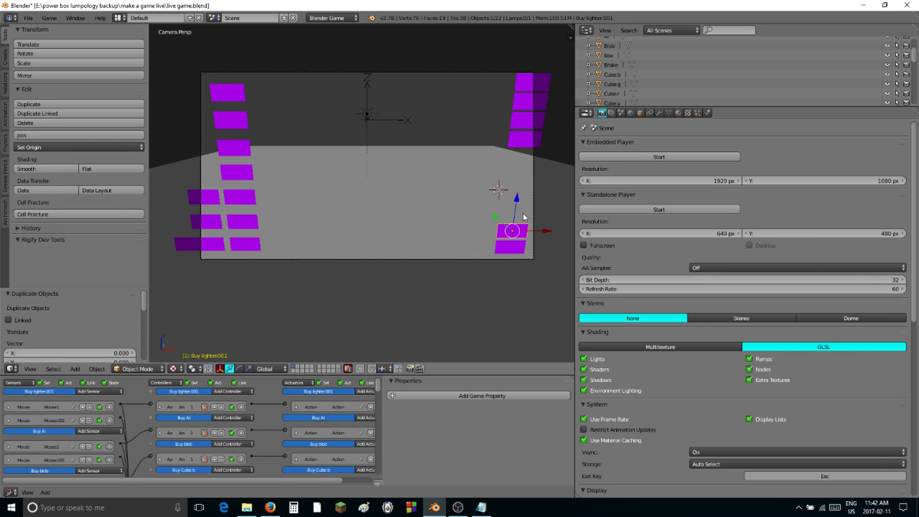
key(g)
key(z)
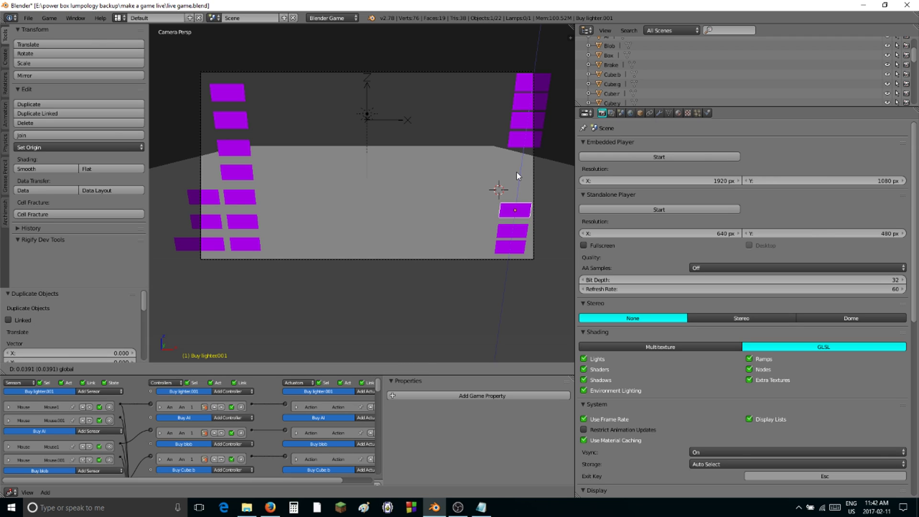
click(527, 145)
- Rename the duplicated button Buy cake and cut the inherited links from its mouse sensors to the spawner's controller
click(641, 113)
click(645, 136)
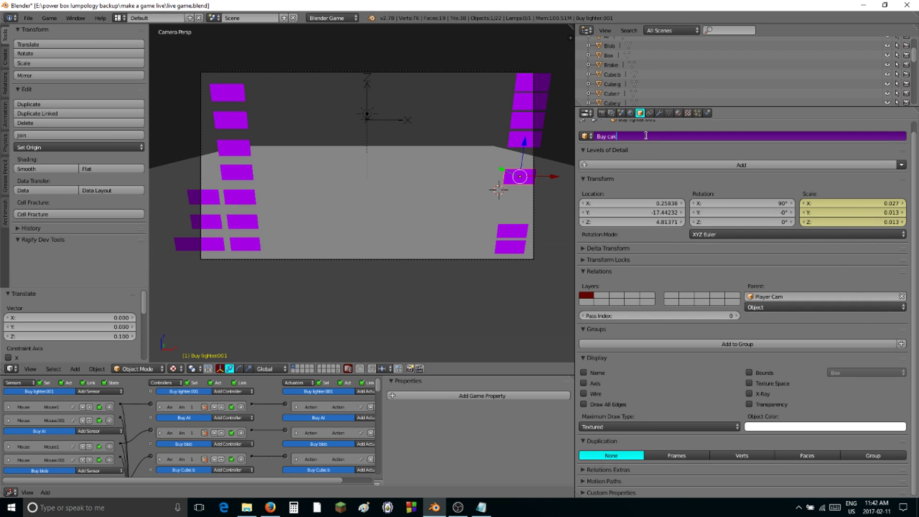
key(Return)
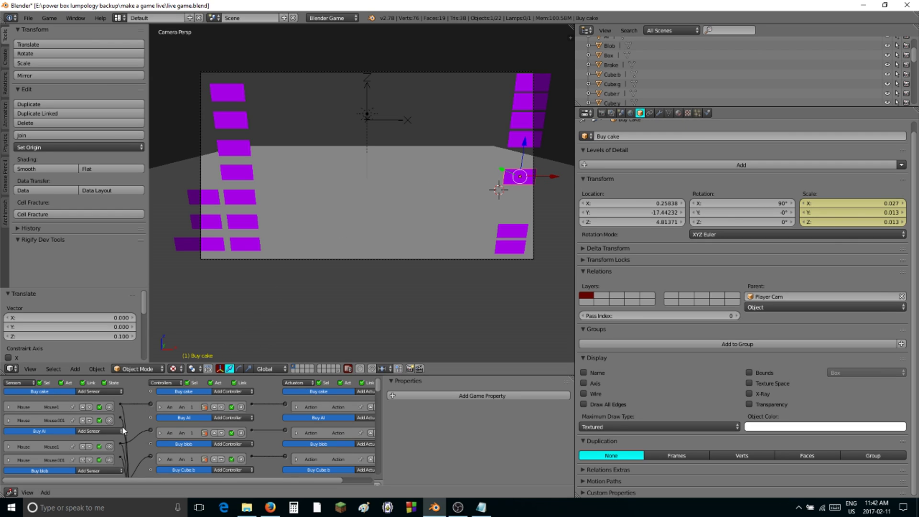
ctrl+drag(119, 427, 140, 409)
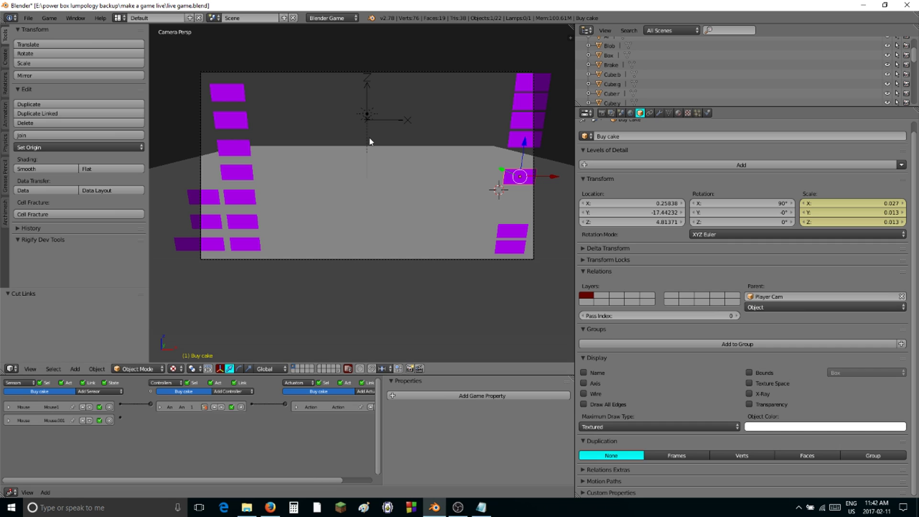
- Add an And controller and an Edit Object actuator to Your Spawner and link the two together
right_click(400, 123)
click(223, 392)
click(225, 399)
click(367, 392)
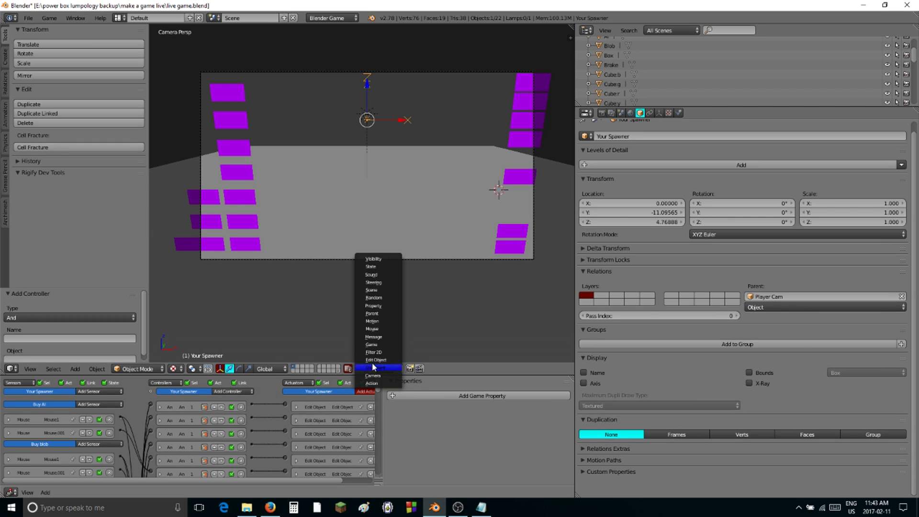
click(377, 360)
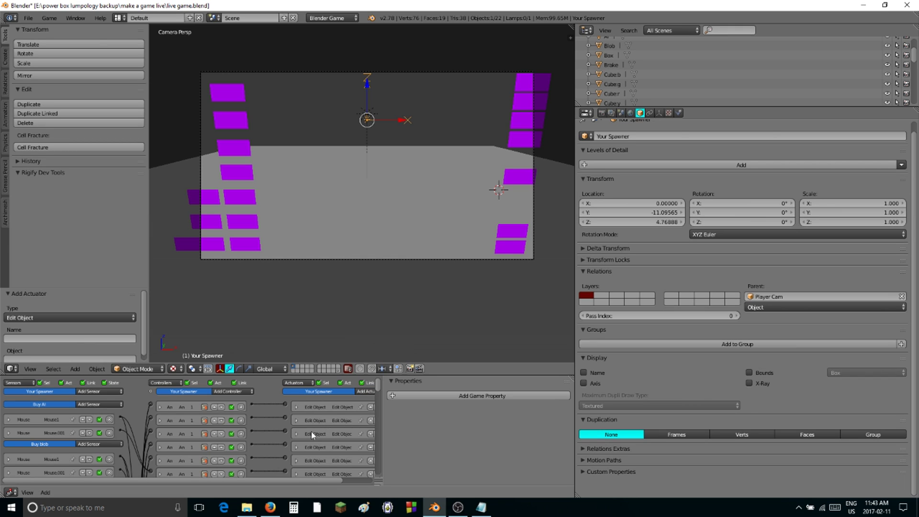
scroll(186, 457, down, 6)
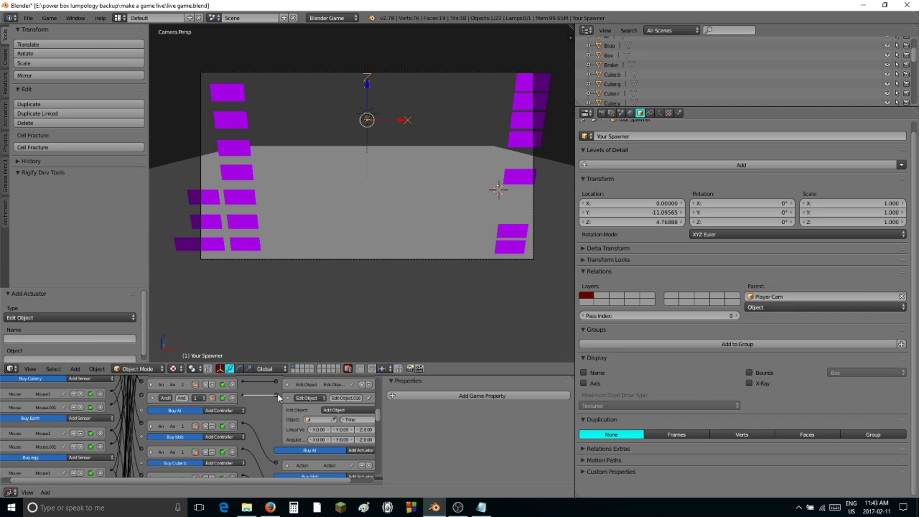
drag(278, 397, 277, 395)
click(152, 398)
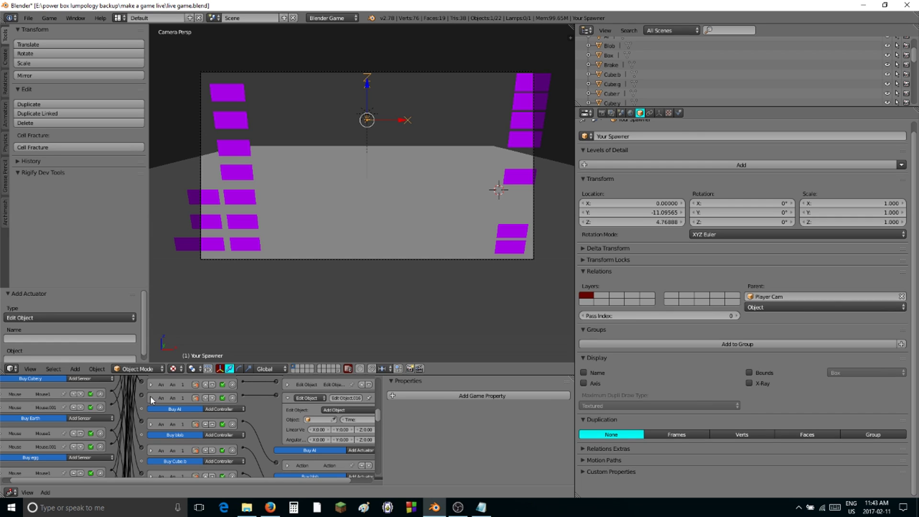
- Set cake as the object added by the spawner's new Edit Object actuator, and collapse the actuator
click(321, 420)
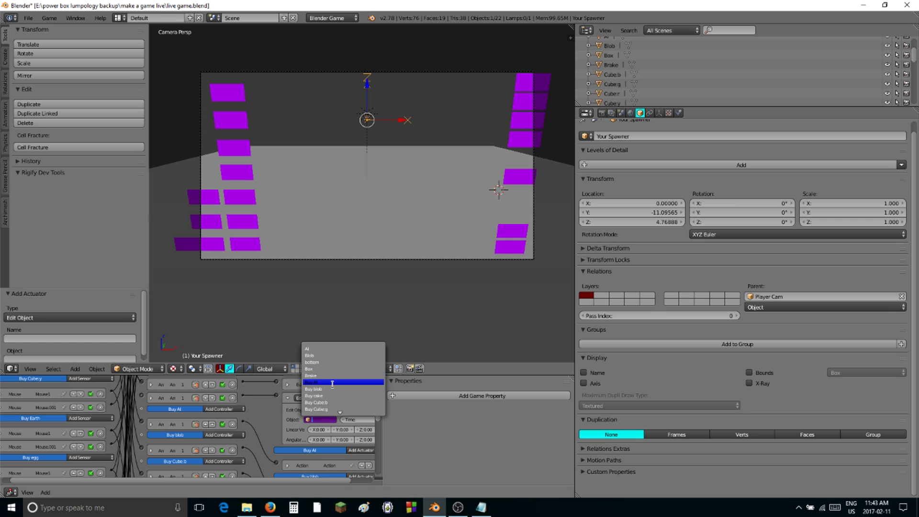
scroll(338, 384, down, 15)
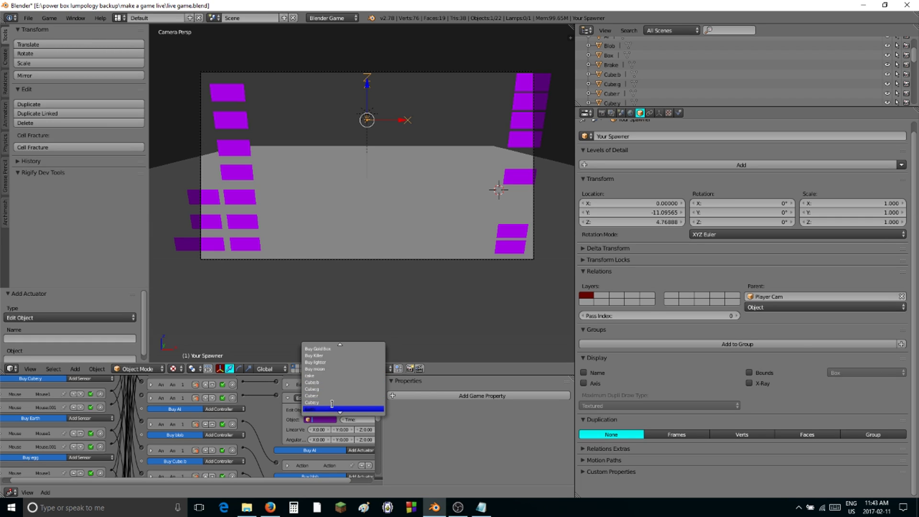
scroll(315, 362, down, 7)
click(317, 362)
click(287, 398)
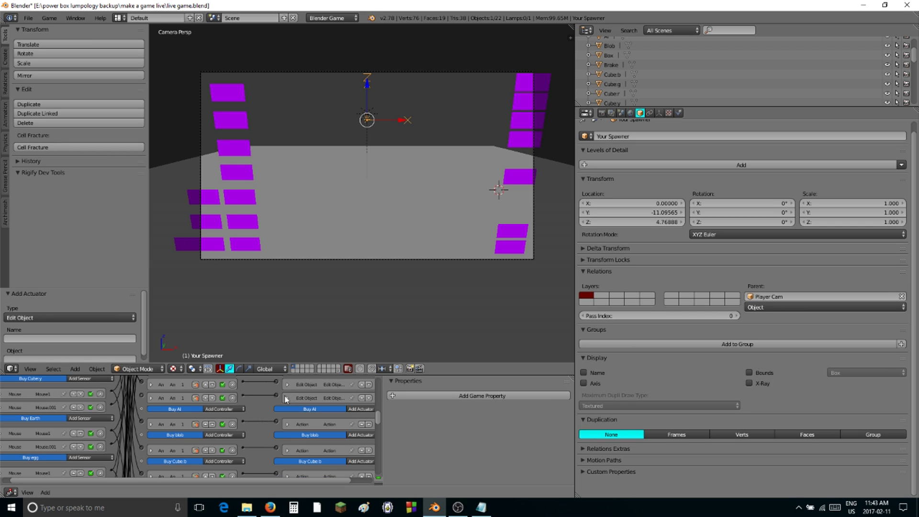
- With Buy cake added to the selection and the logic editor enlarged, move Your Spawner's newest And controller up five places
middle_drag(227, 397, 236, 428)
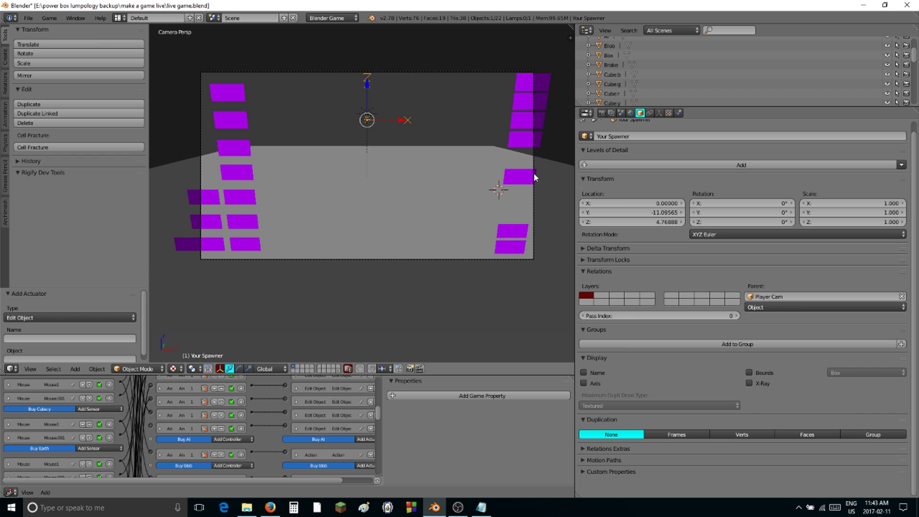
right_click(518, 176)
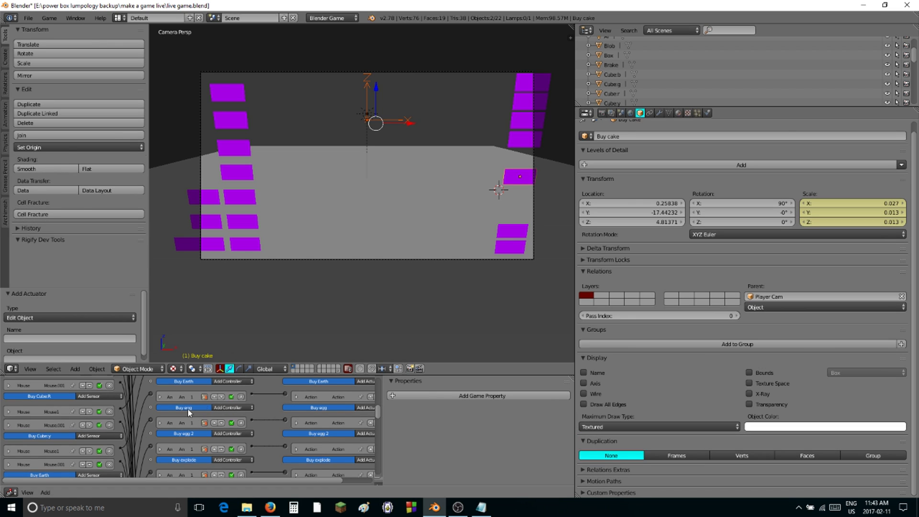
drag(234, 376, 274, 68)
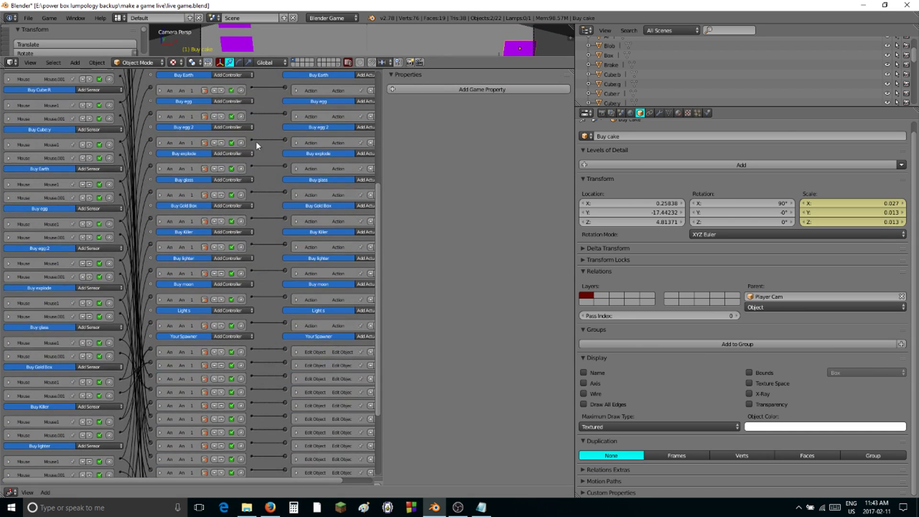
scroll(296, 316, down, 3)
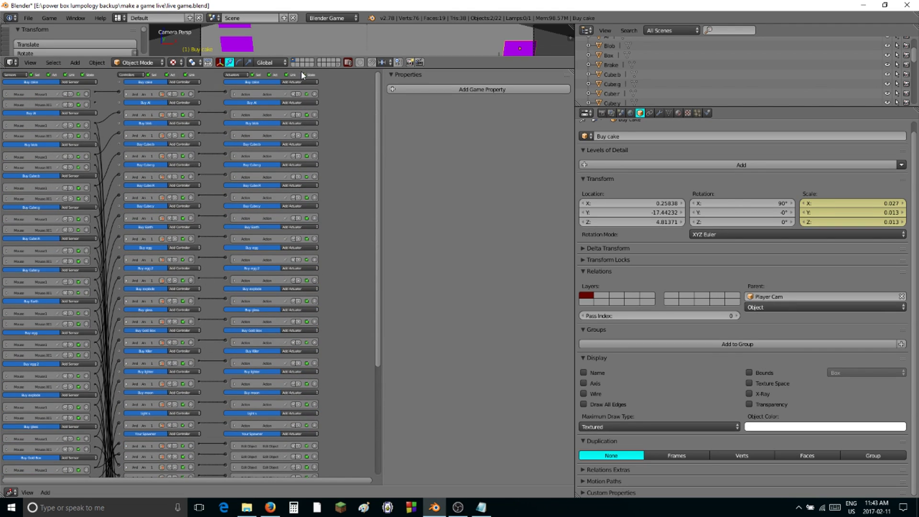
scroll(275, 125, down, 2)
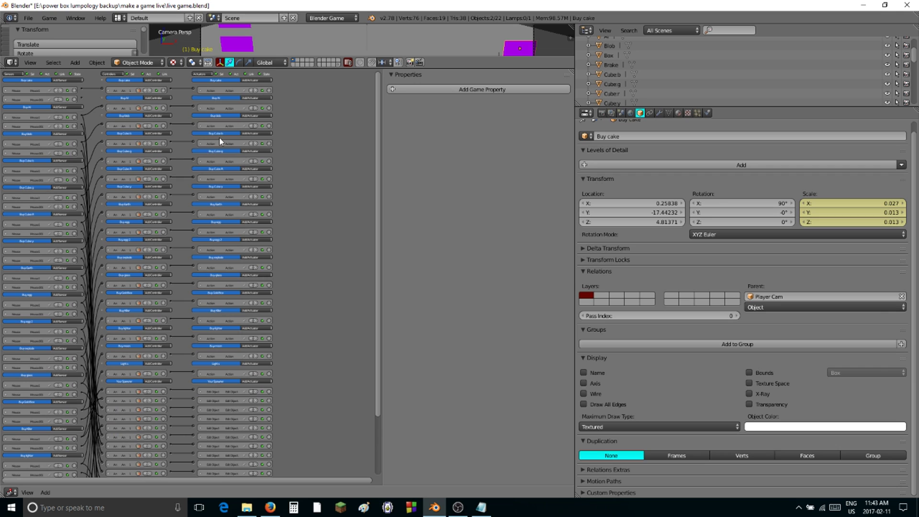
scroll(220, 137, down, 4)
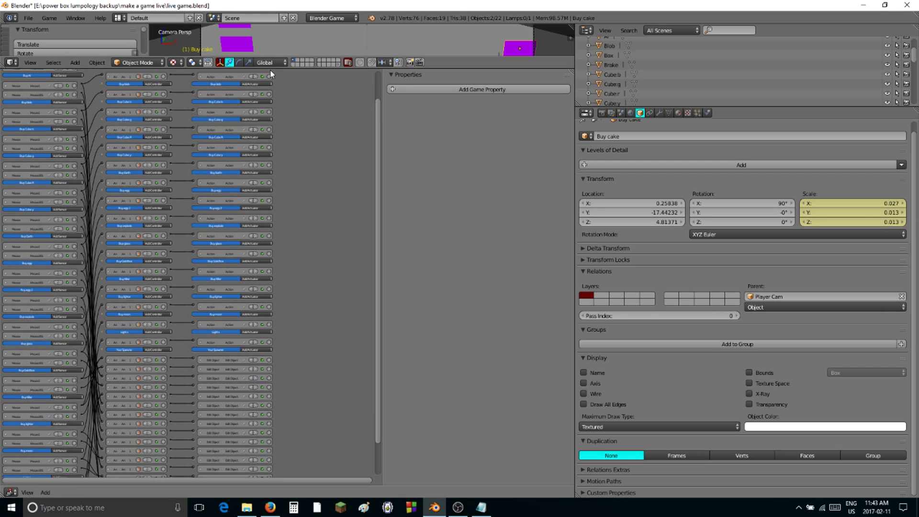
drag(270, 70, 270, 38)
scroll(112, 102, down, 3)
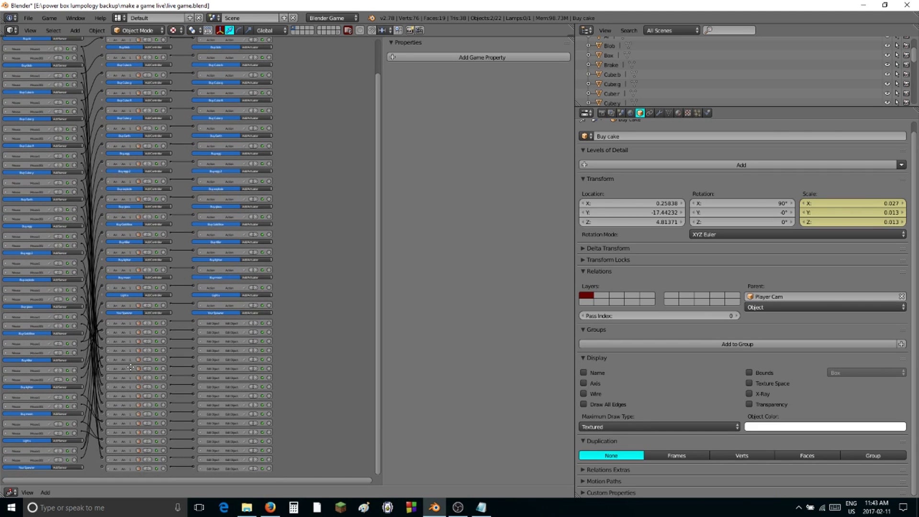
click(144, 469)
click(145, 460)
click(146, 451)
click(144, 442)
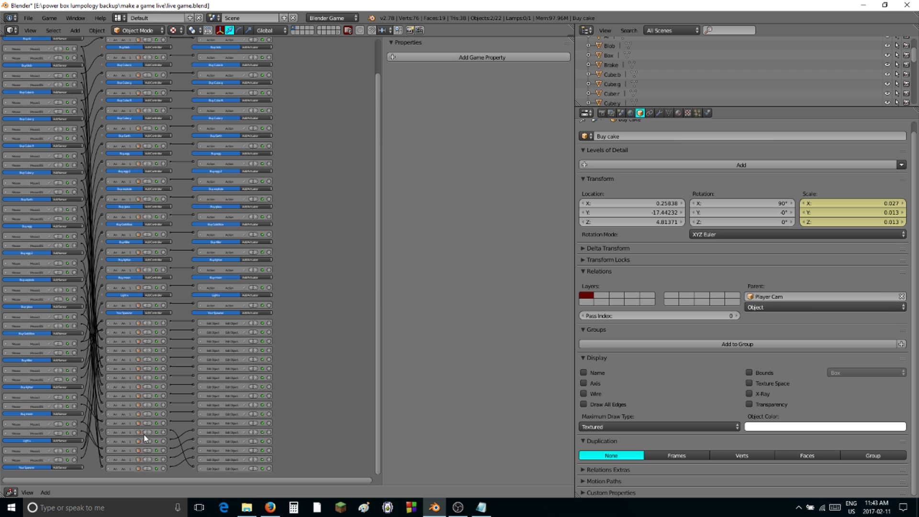
click(143, 433)
- Link both Buy cake mouse sensors to the spawner controller that drives the new cake actuator
scroll(155, 339, up, 3)
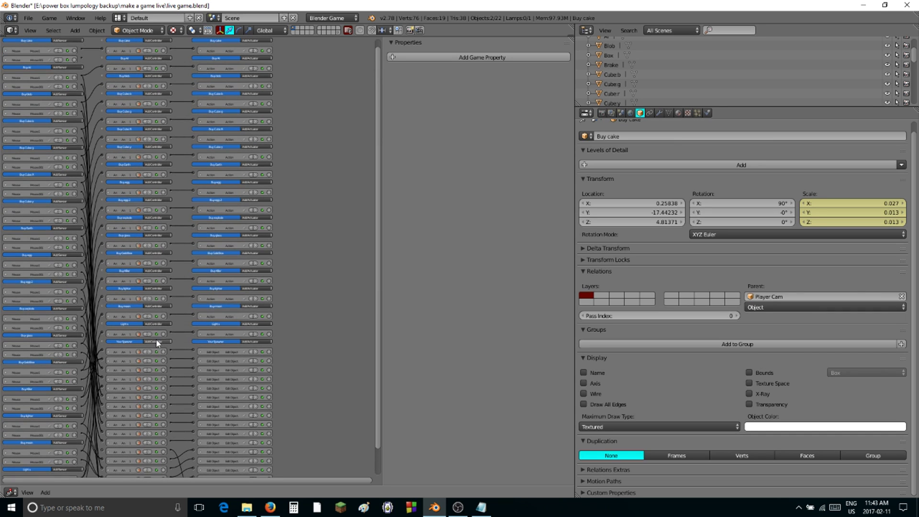
drag(82, 57, 102, 449)
drag(82, 48, 87, 336)
drag(267, 88, 301, 98)
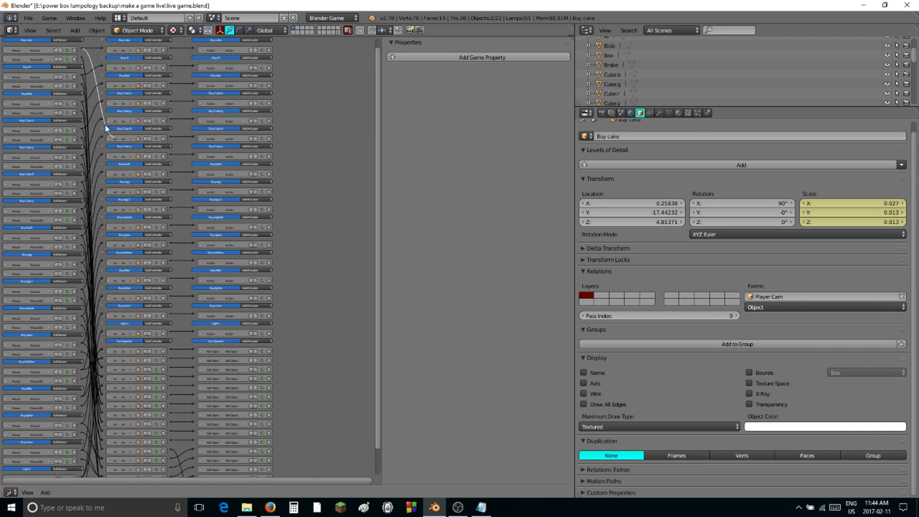
drag(233, 205, 110, 410)
drag(98, 452, 101, 450)
- Shrink the logic editor to bring back the 3D view, and save the file
drag(75, 36, 102, 323)
click(30, 18)
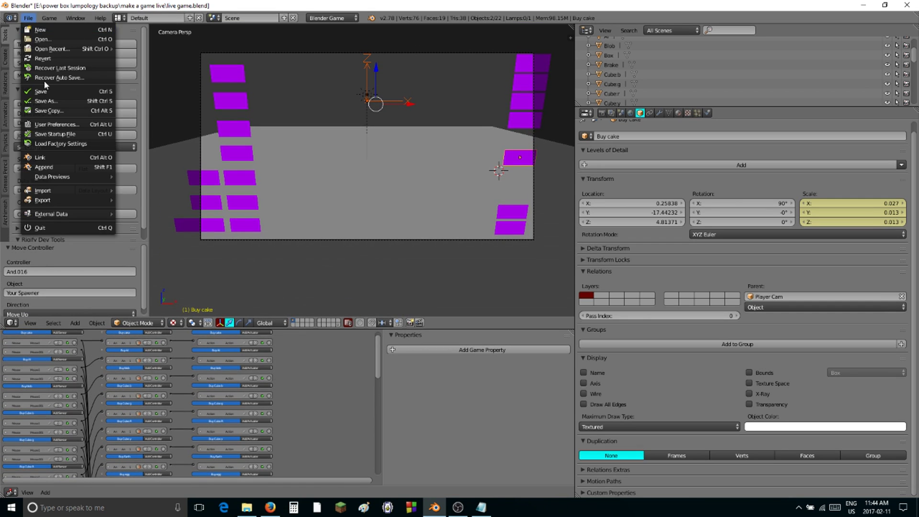
key(Return)
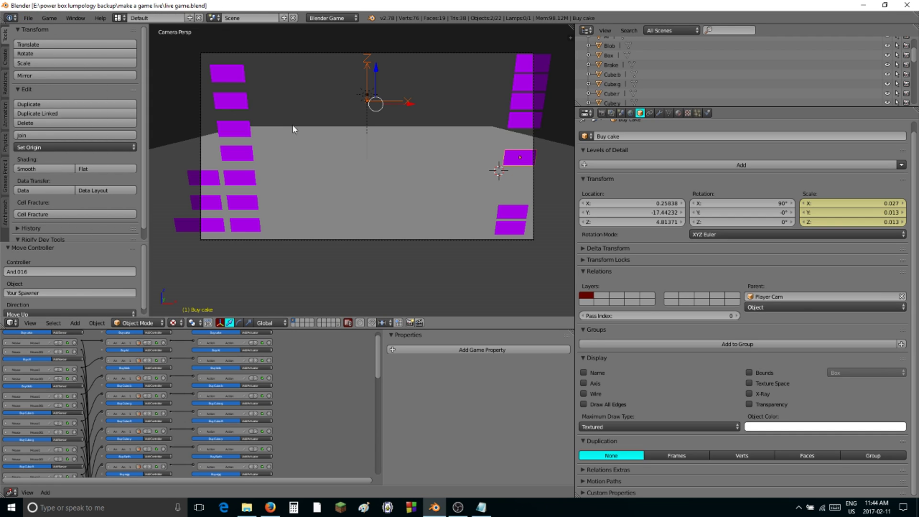
- Run the game, spawn several cake slices and one other item with their buy buttons, and stop it
key(p)
click(523, 162)
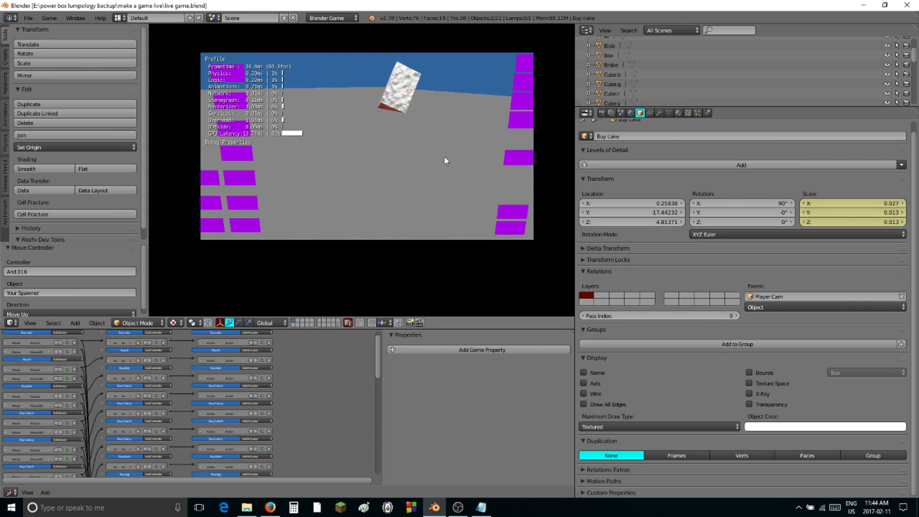
click(515, 163)
click(516, 163)
click(516, 163)
click(515, 163)
click(515, 163)
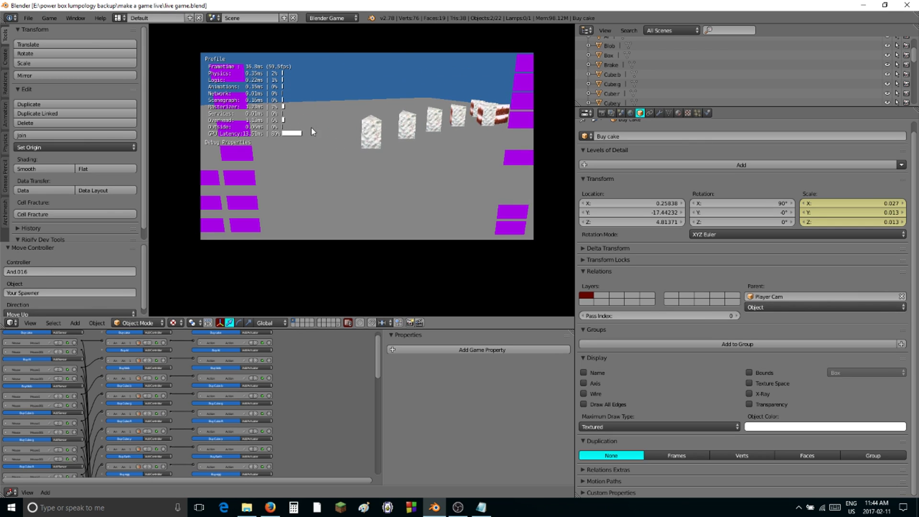
click(244, 153)
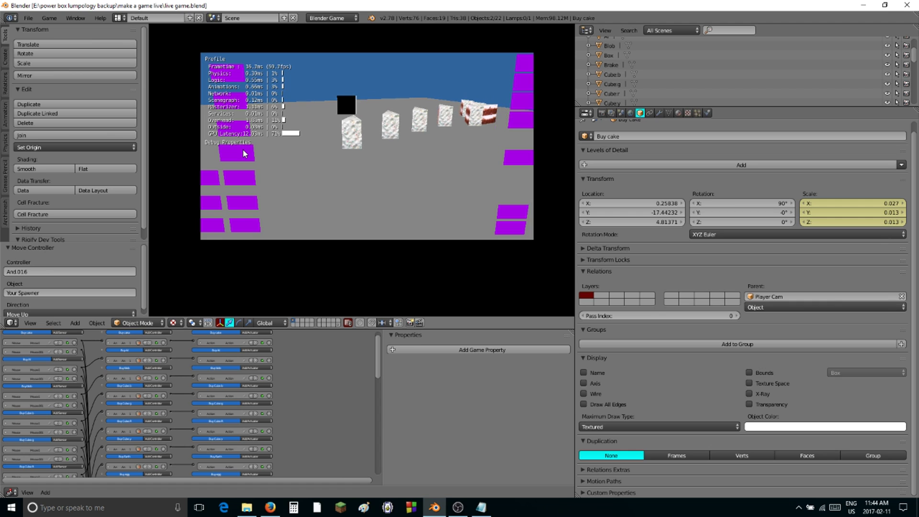
key(Escape)
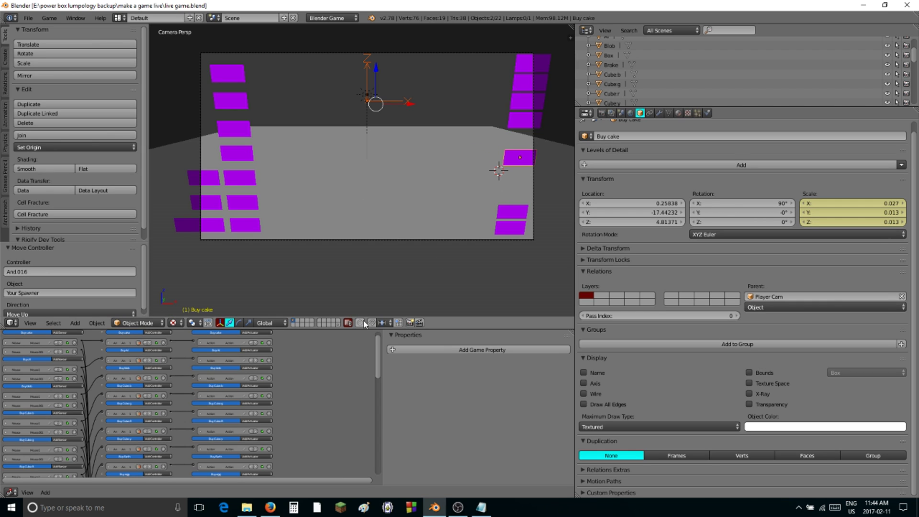
- On the last scene layer, copy the smash object's logic bricks to the cake slice
click(339, 324)
middle_drag(382, 194, 487, 223)
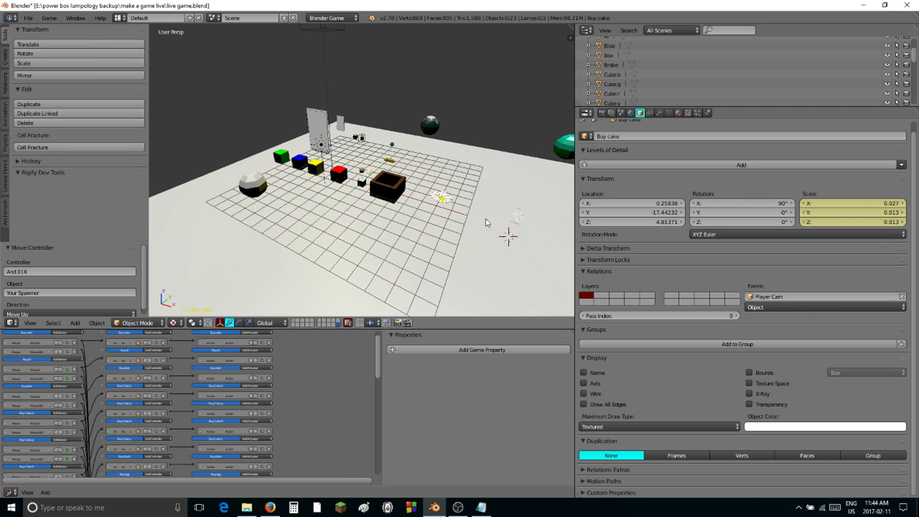
right_click(437, 201)
right_click(517, 221)
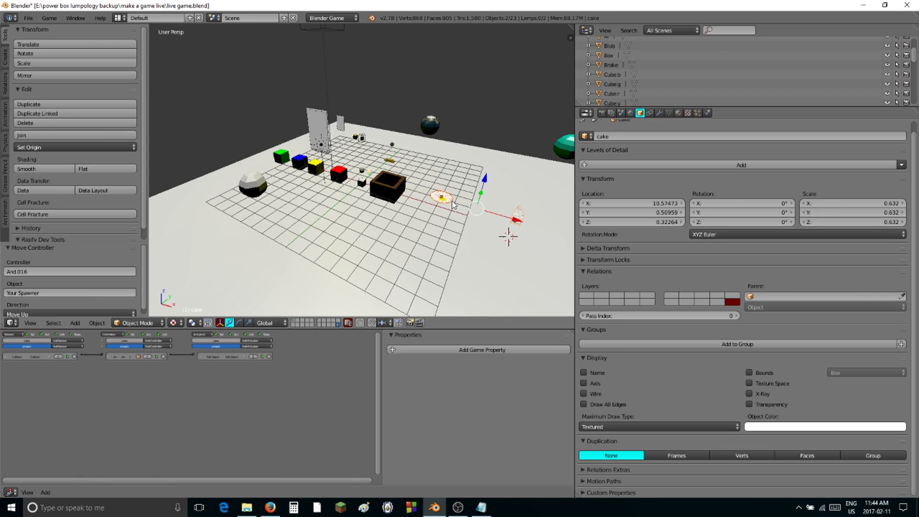
shift+right_click(445, 200)
key(space)
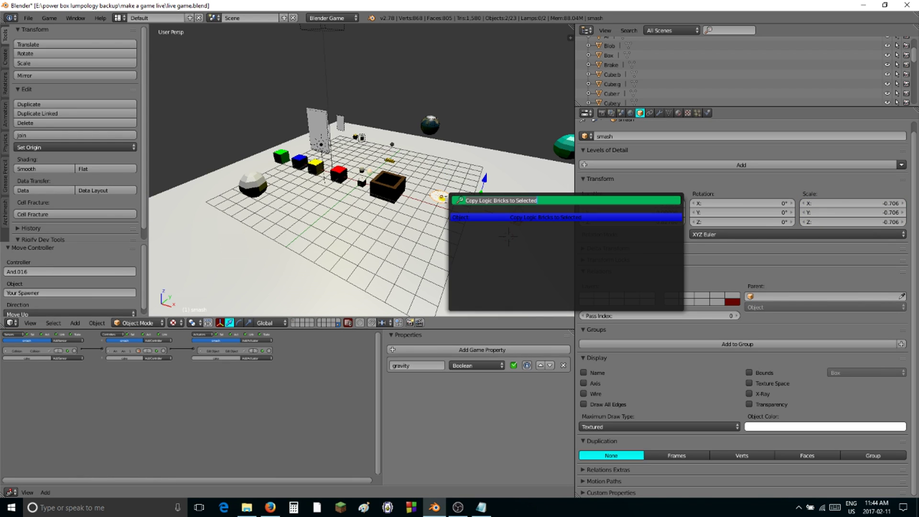
click(507, 217)
- Copy the smash object's gravity game property to the cake slice, and select only the cake
key(space)
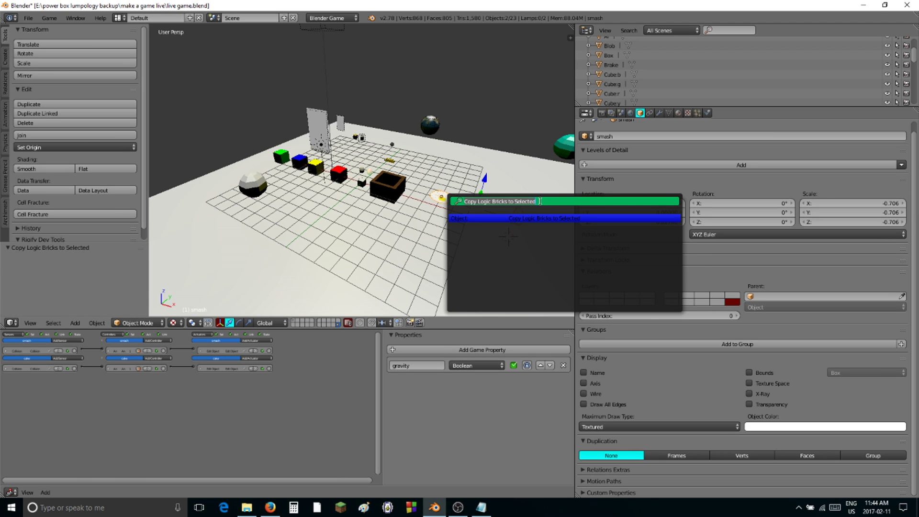
text(copy)
click(558, 282)
right_click(517, 219)
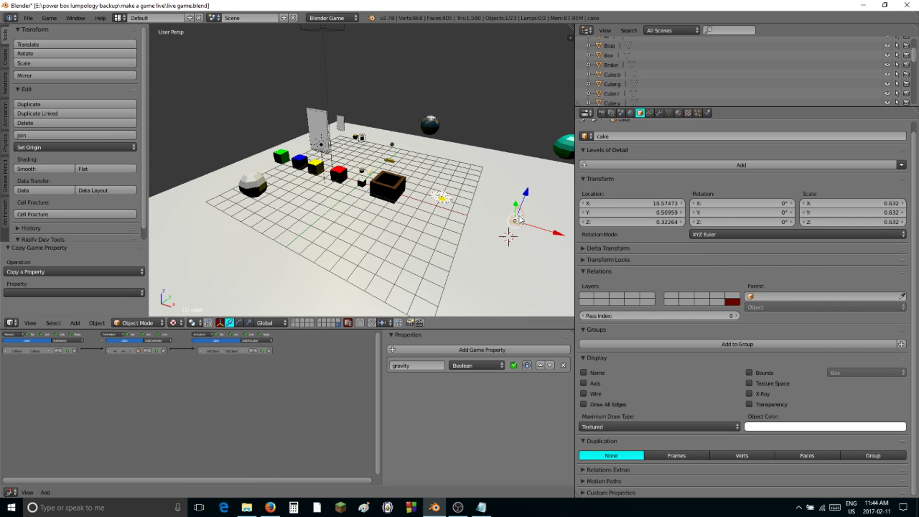
- Save the file, show only the first scene layer, and save the file again
click(29, 18)
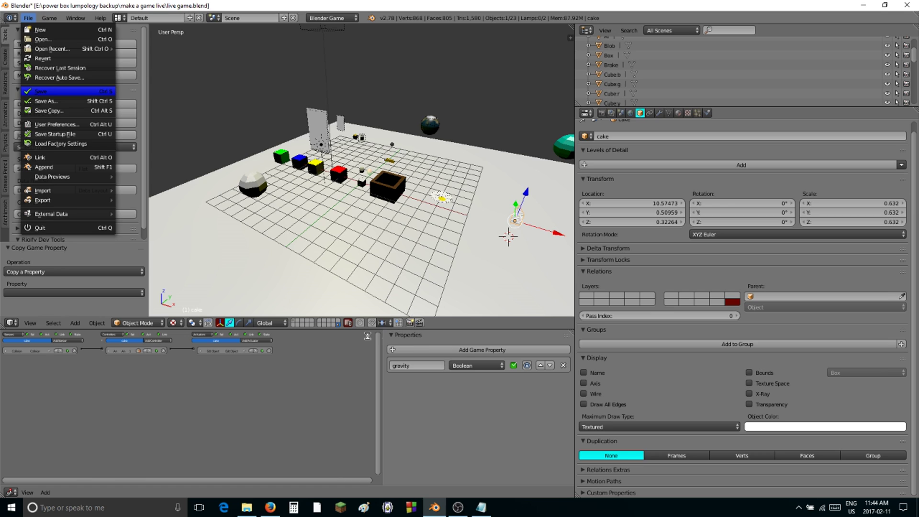
click(41, 91)
click(295, 320)
click(28, 18)
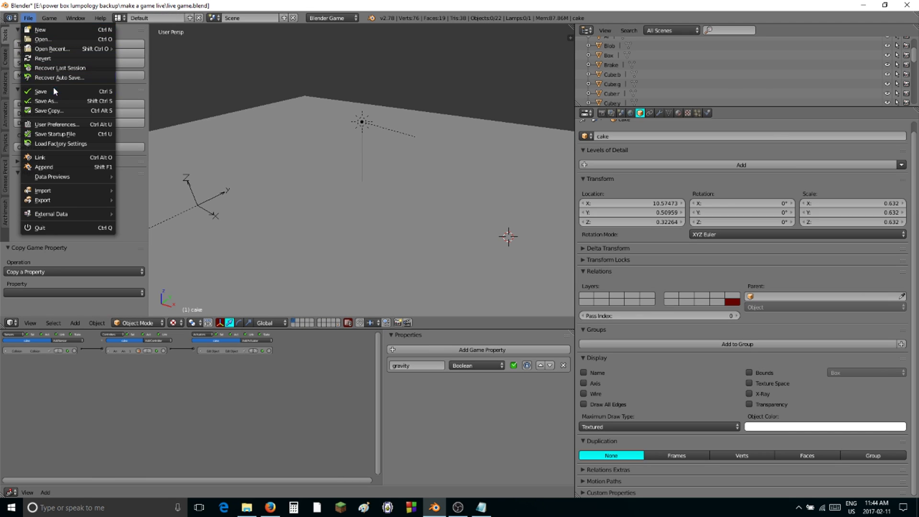
click(54, 93)
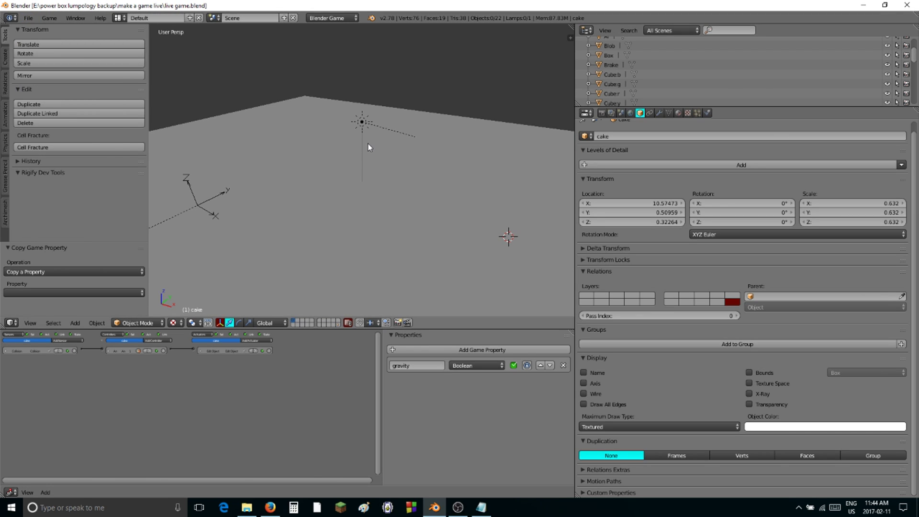
- Run the game through the scene camera and move around the cake slice and the blue cube
key(KP_0)
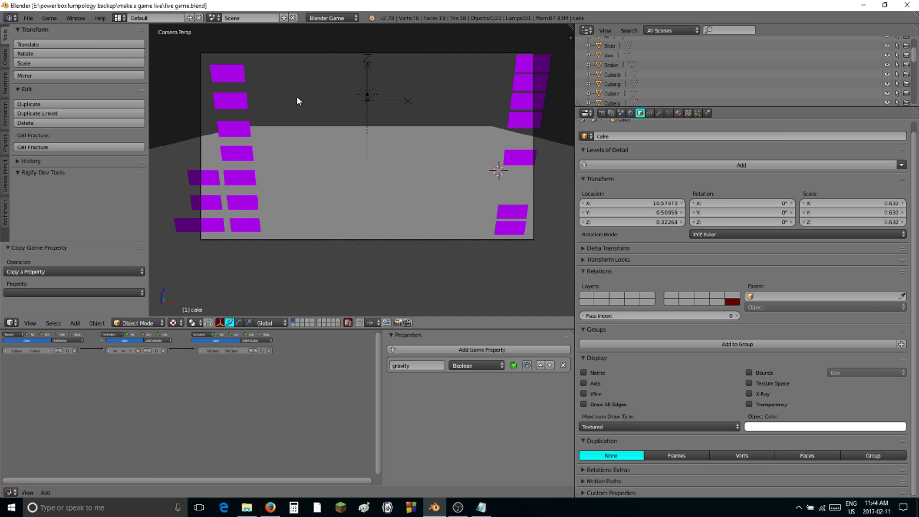
key(p)
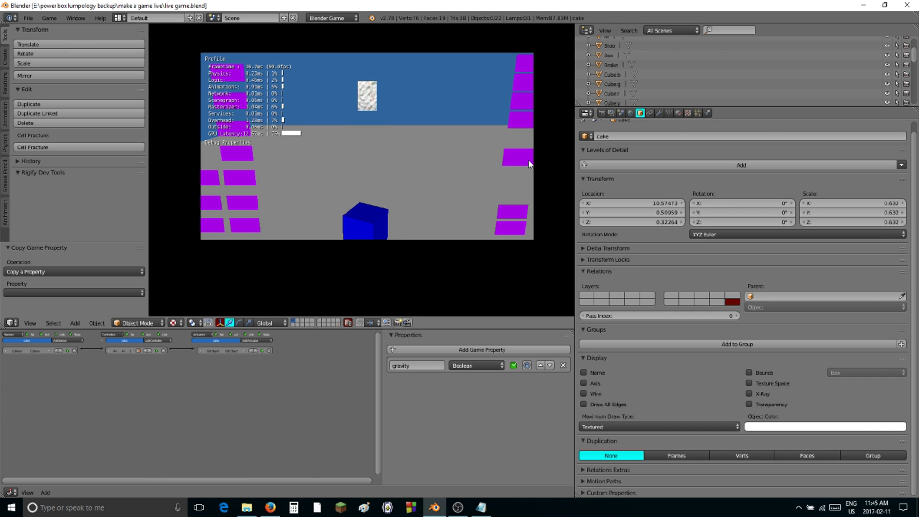
key(w)
key(w)
key(w)
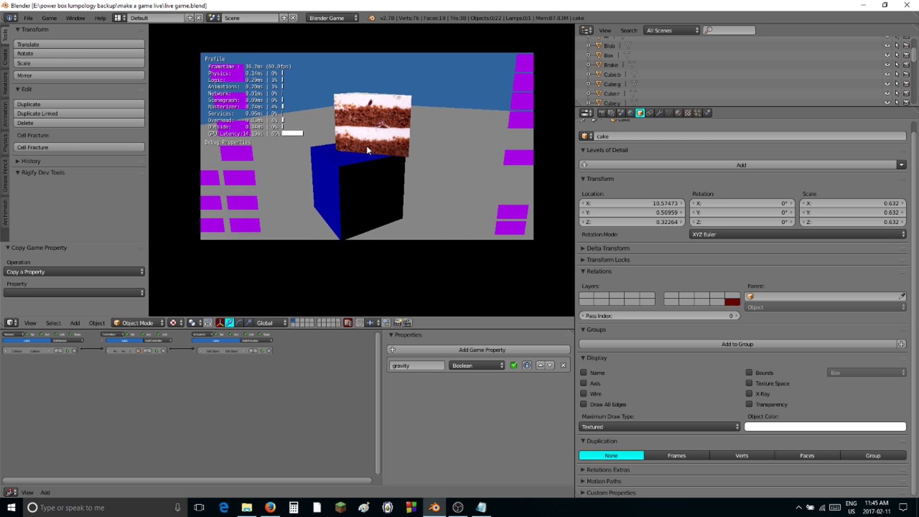
key(s)
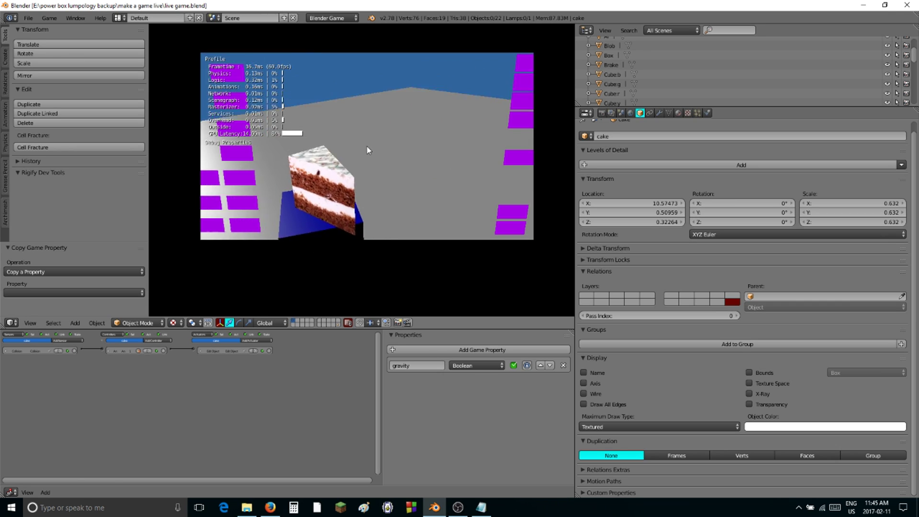
key(d)
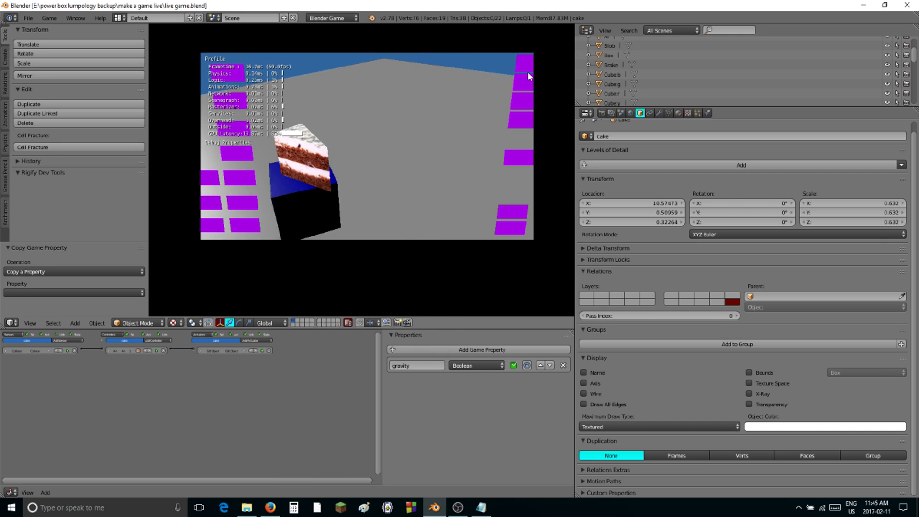
- Spawn several coloured cubes in the running game with their buy buttons
click(524, 83)
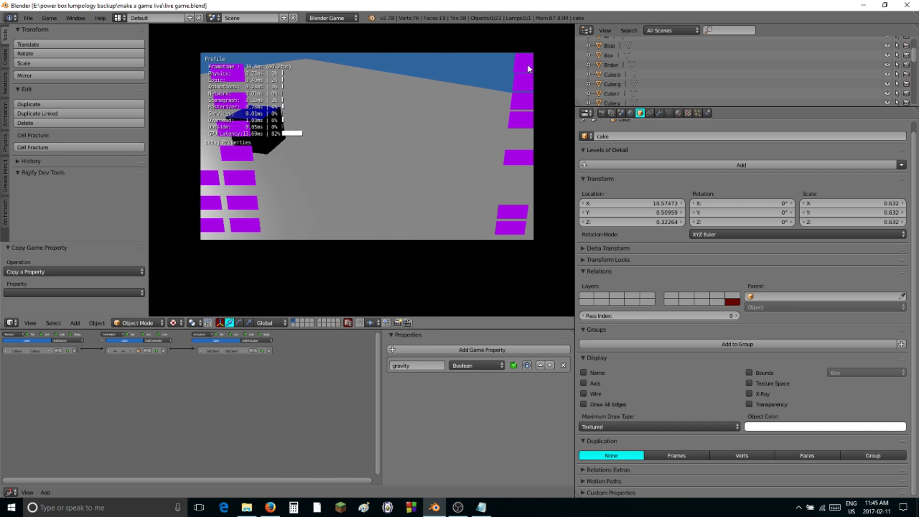
click(527, 64)
click(524, 94)
click(527, 85)
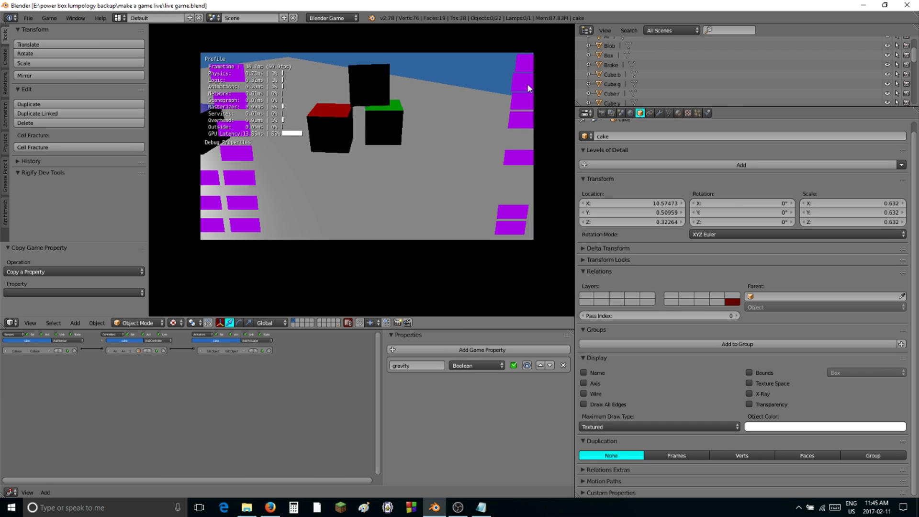
- Spawn several more cake slices in the running game with the cake's buy button
click(526, 156)
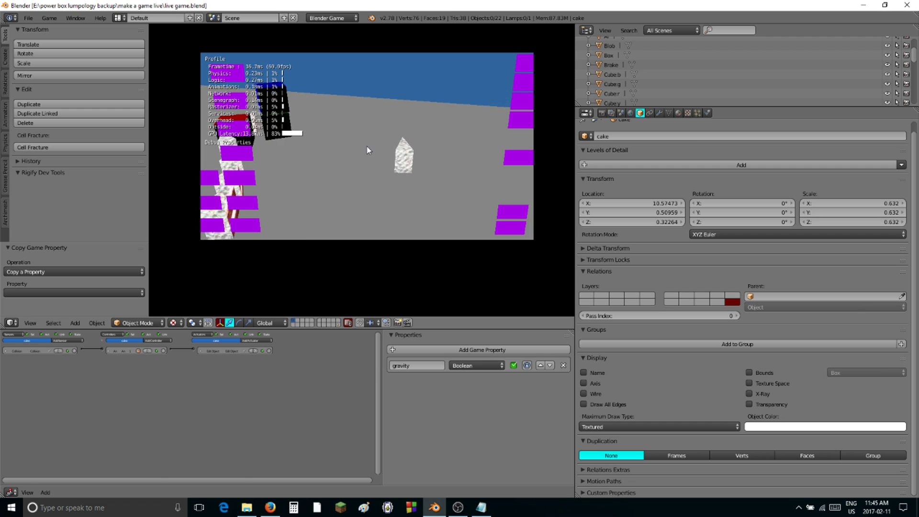
click(507, 158)
click(507, 157)
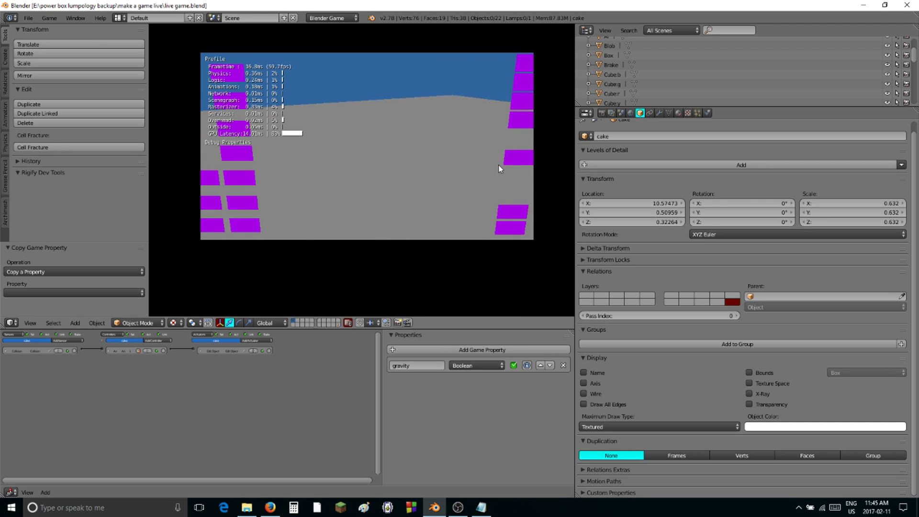
- Spawn a cake slice on an empty part of the ground and move the player until it is framed alone
click(528, 162)
key(w)
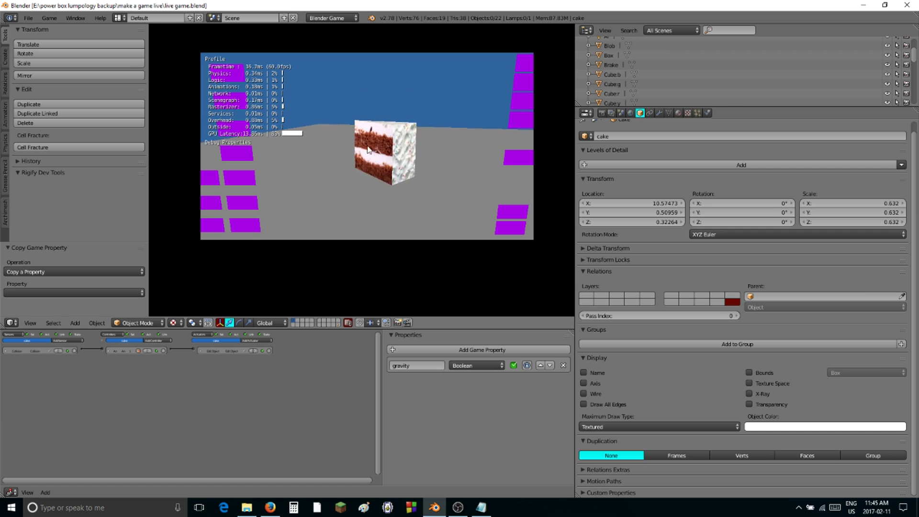
key(space)
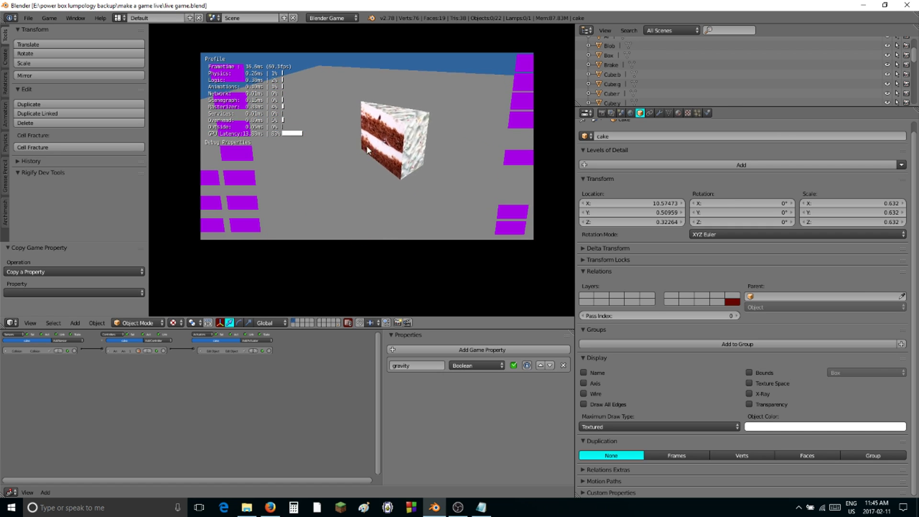
key(w)
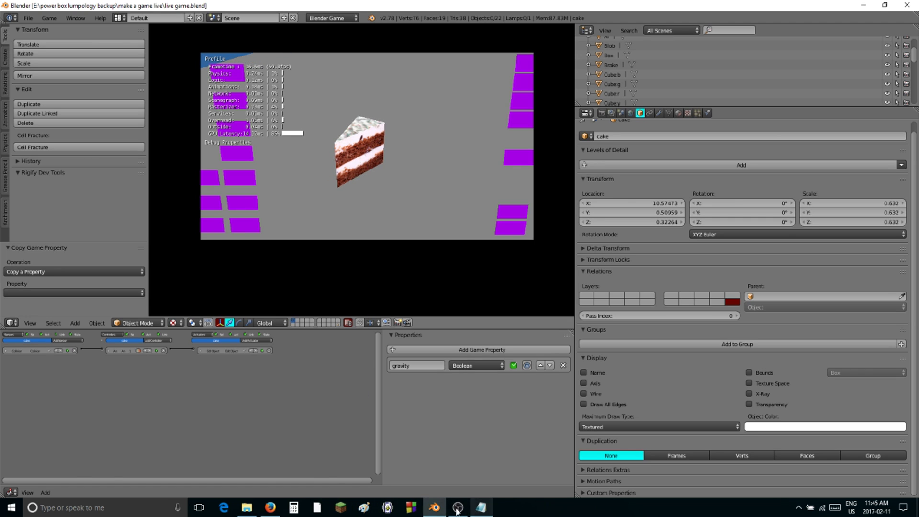
- Open the Snipping Tool and capture a rectangular area of the game view around the cake slice
click(116, 509)
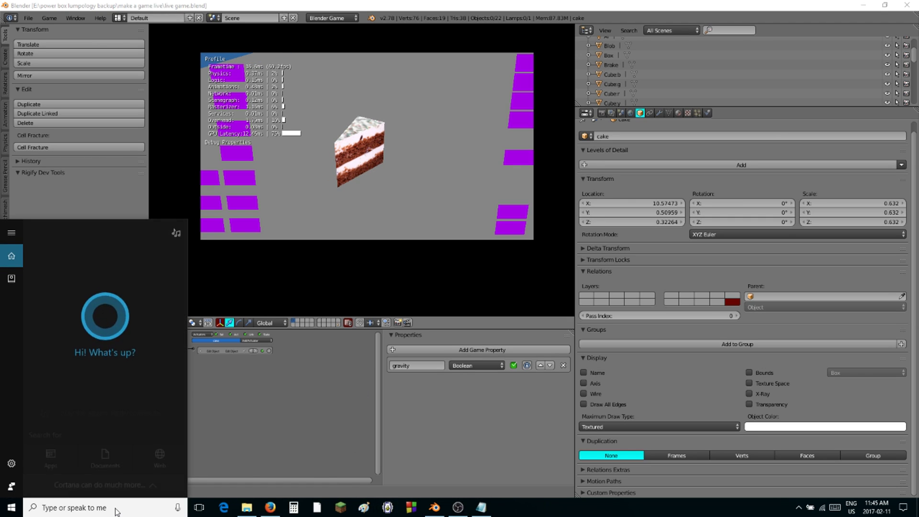
text(sni)
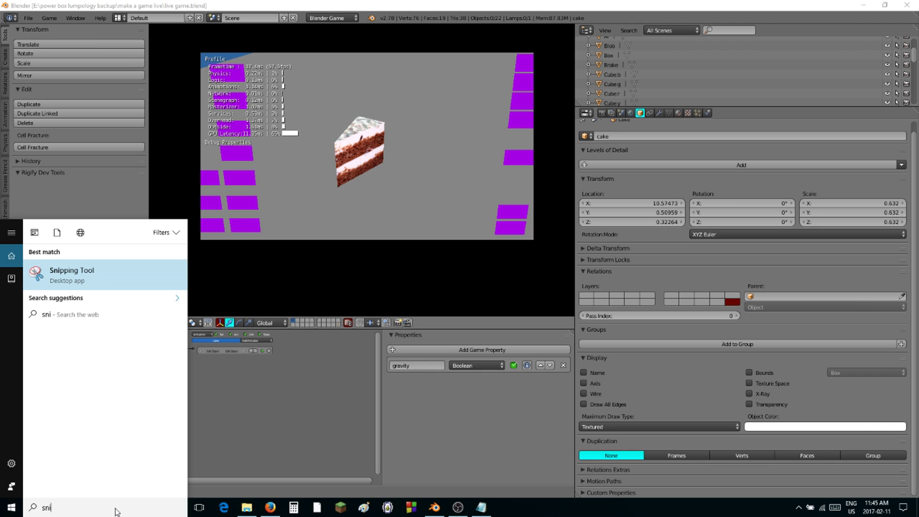
text(p)
click(151, 277)
click(403, 117)
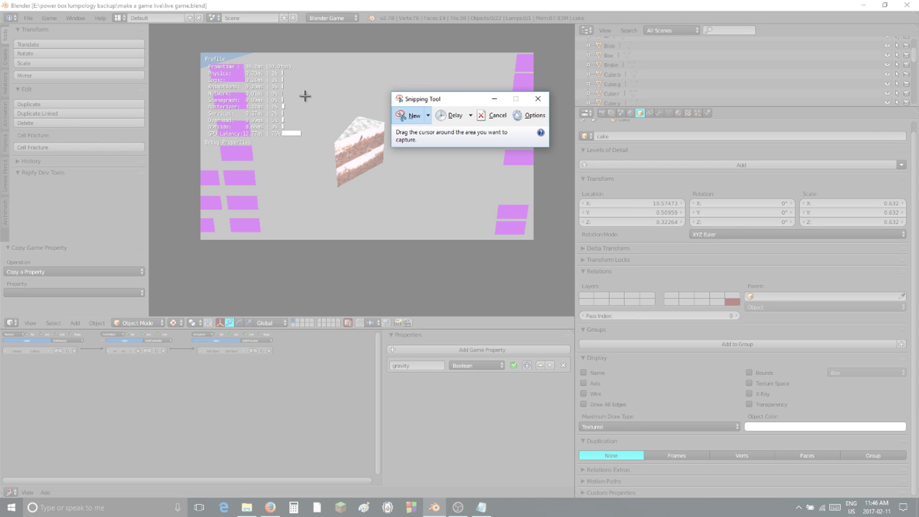
drag(299, 89, 480, 209)
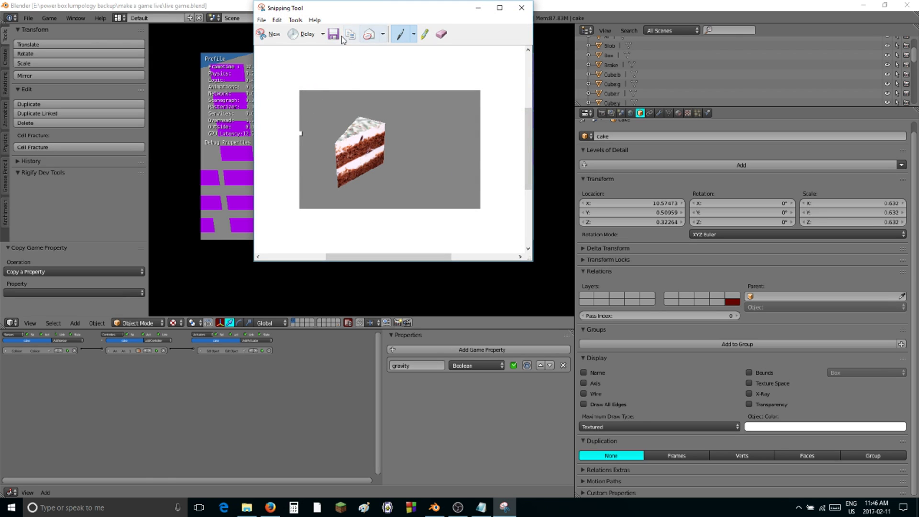
- Save the snip as a PNG named cake! in the power box lumpology backup folder on the My Passport (E:) drive
click(334, 35)
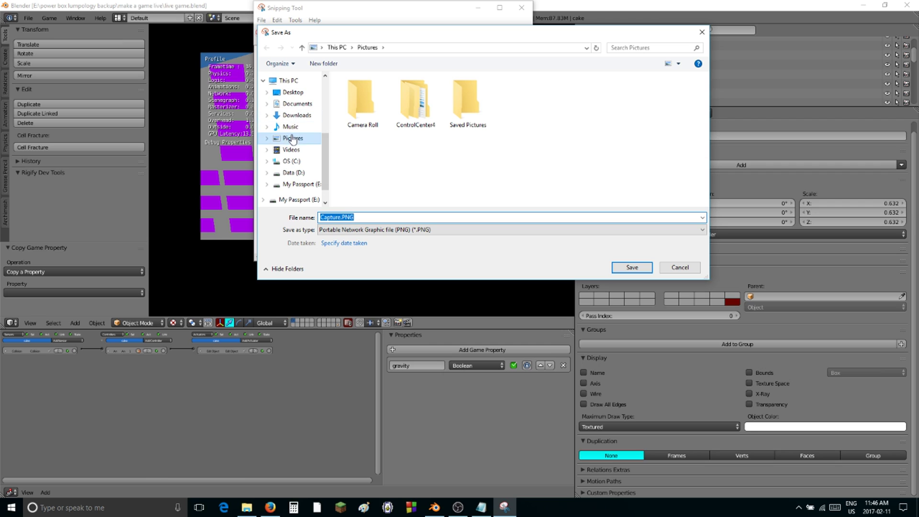
text(c)
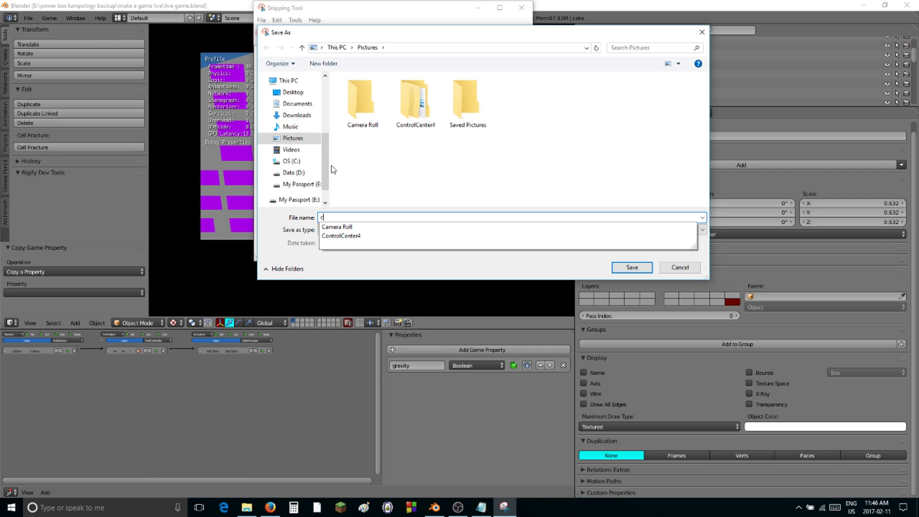
click(295, 185)
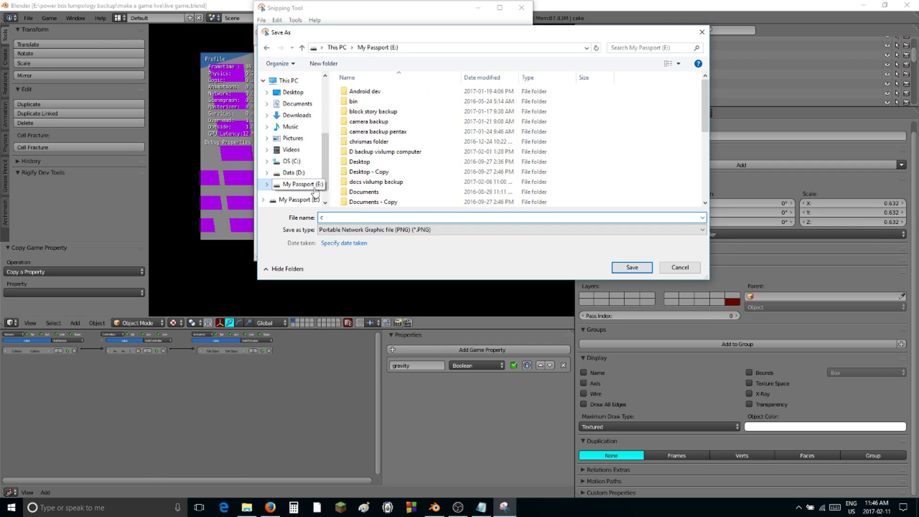
scroll(398, 158, down, 3)
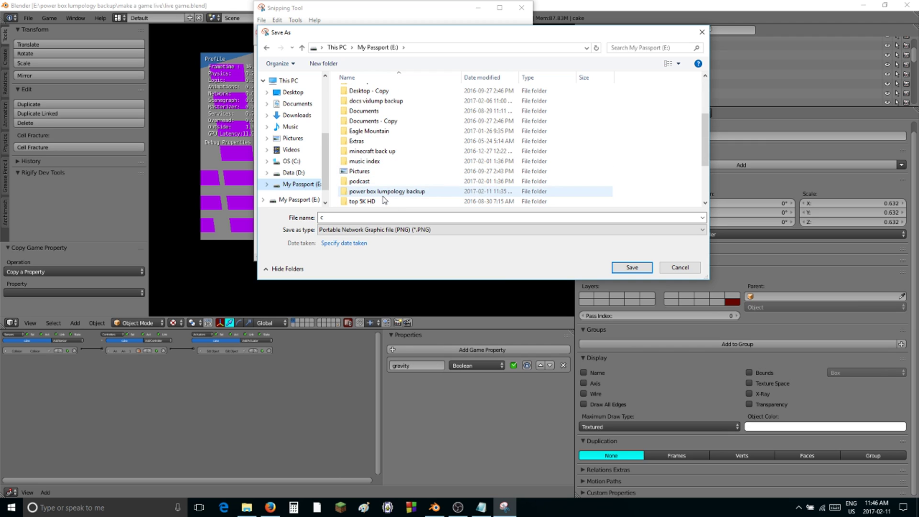
double_click(383, 192)
text(cake!)
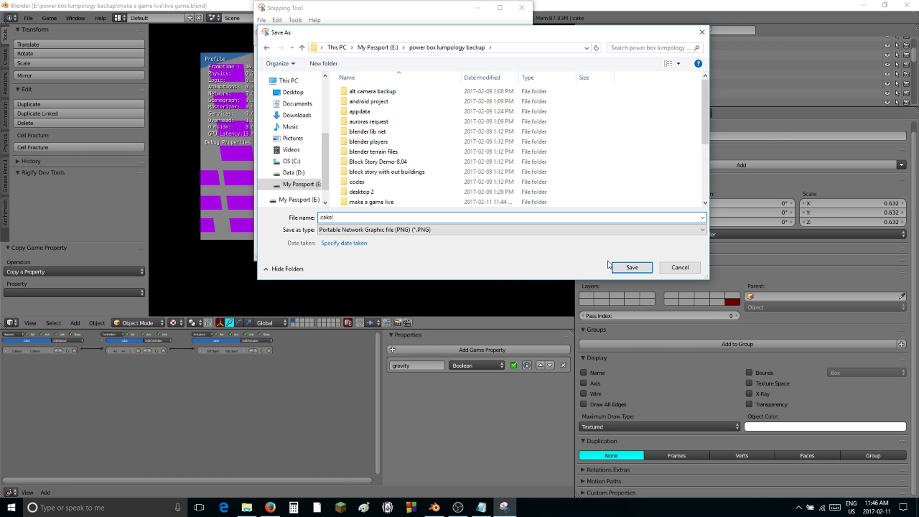
click(618, 266)
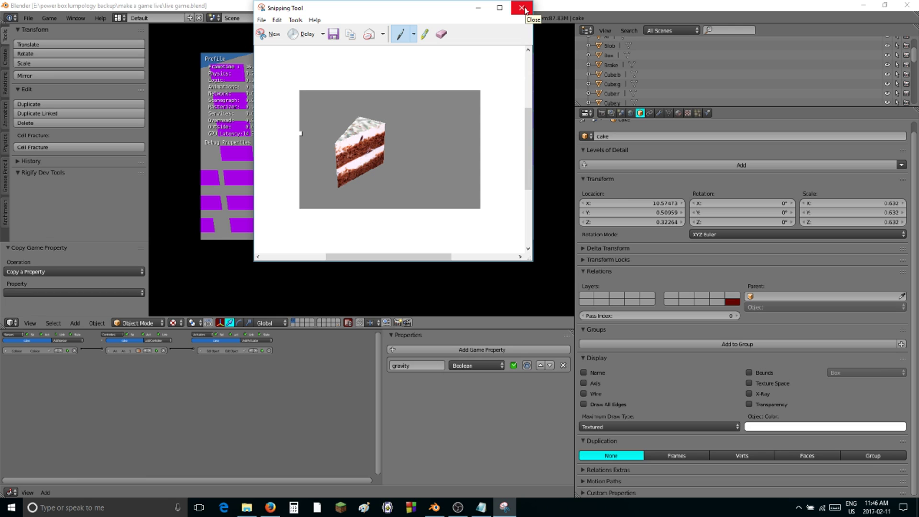
- Close the Snipping Tool and stop the running game in Blender
click(522, 8)
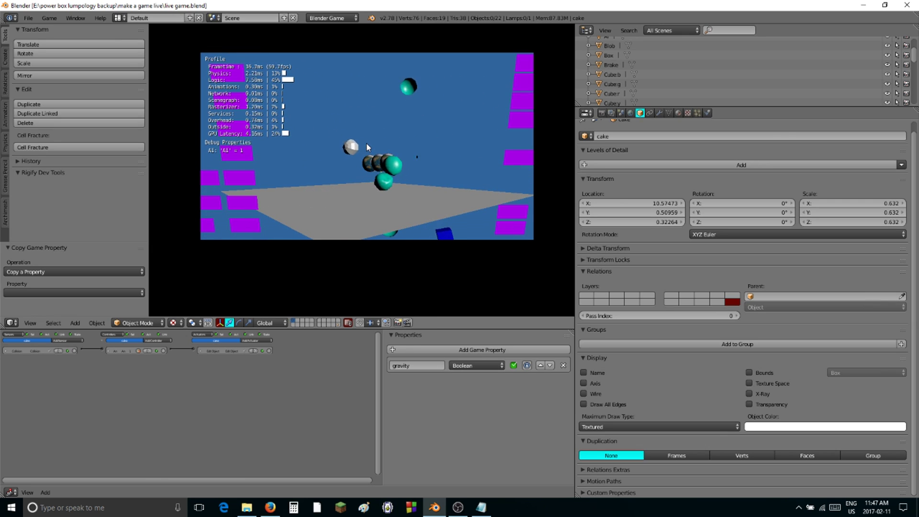
key(Escape)
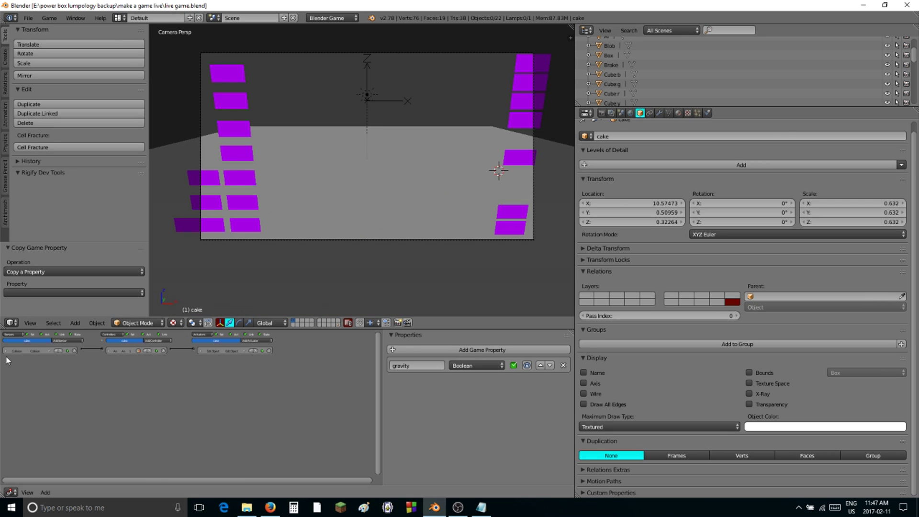